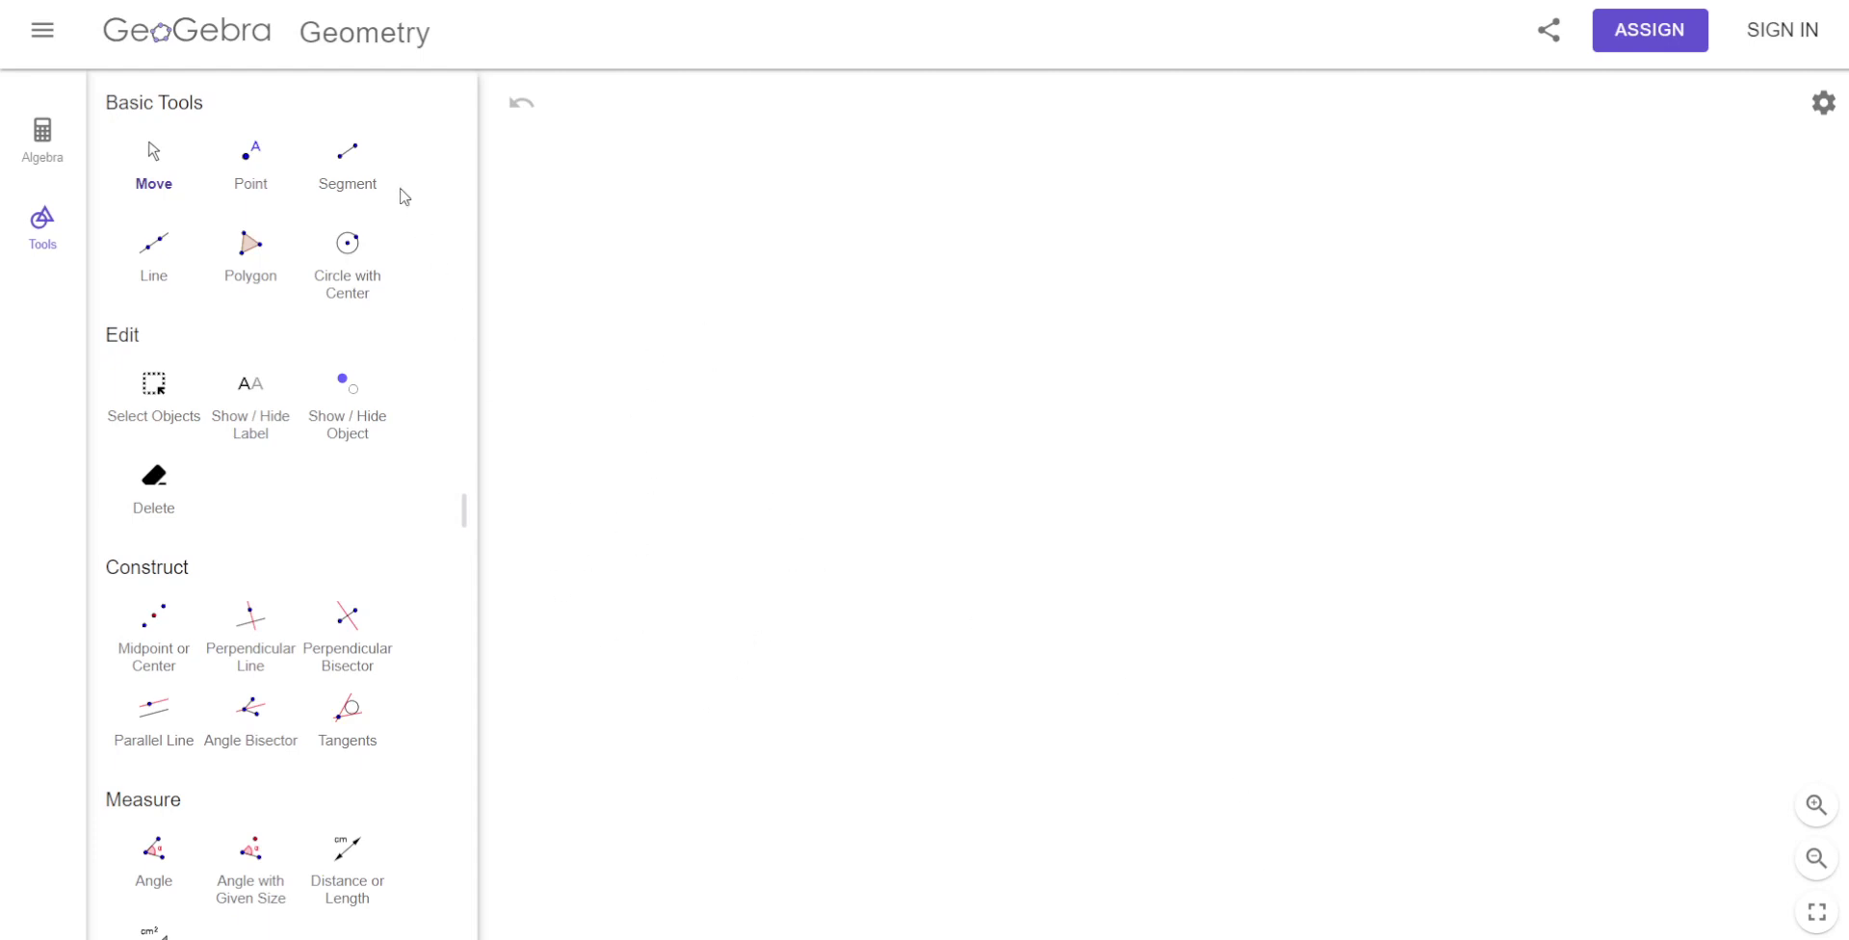
Draw a nearly horizontal segment AB about 13.9 units long across the middle of the canvas.
{"action": "left_click", "coordinate": [348, 171]}
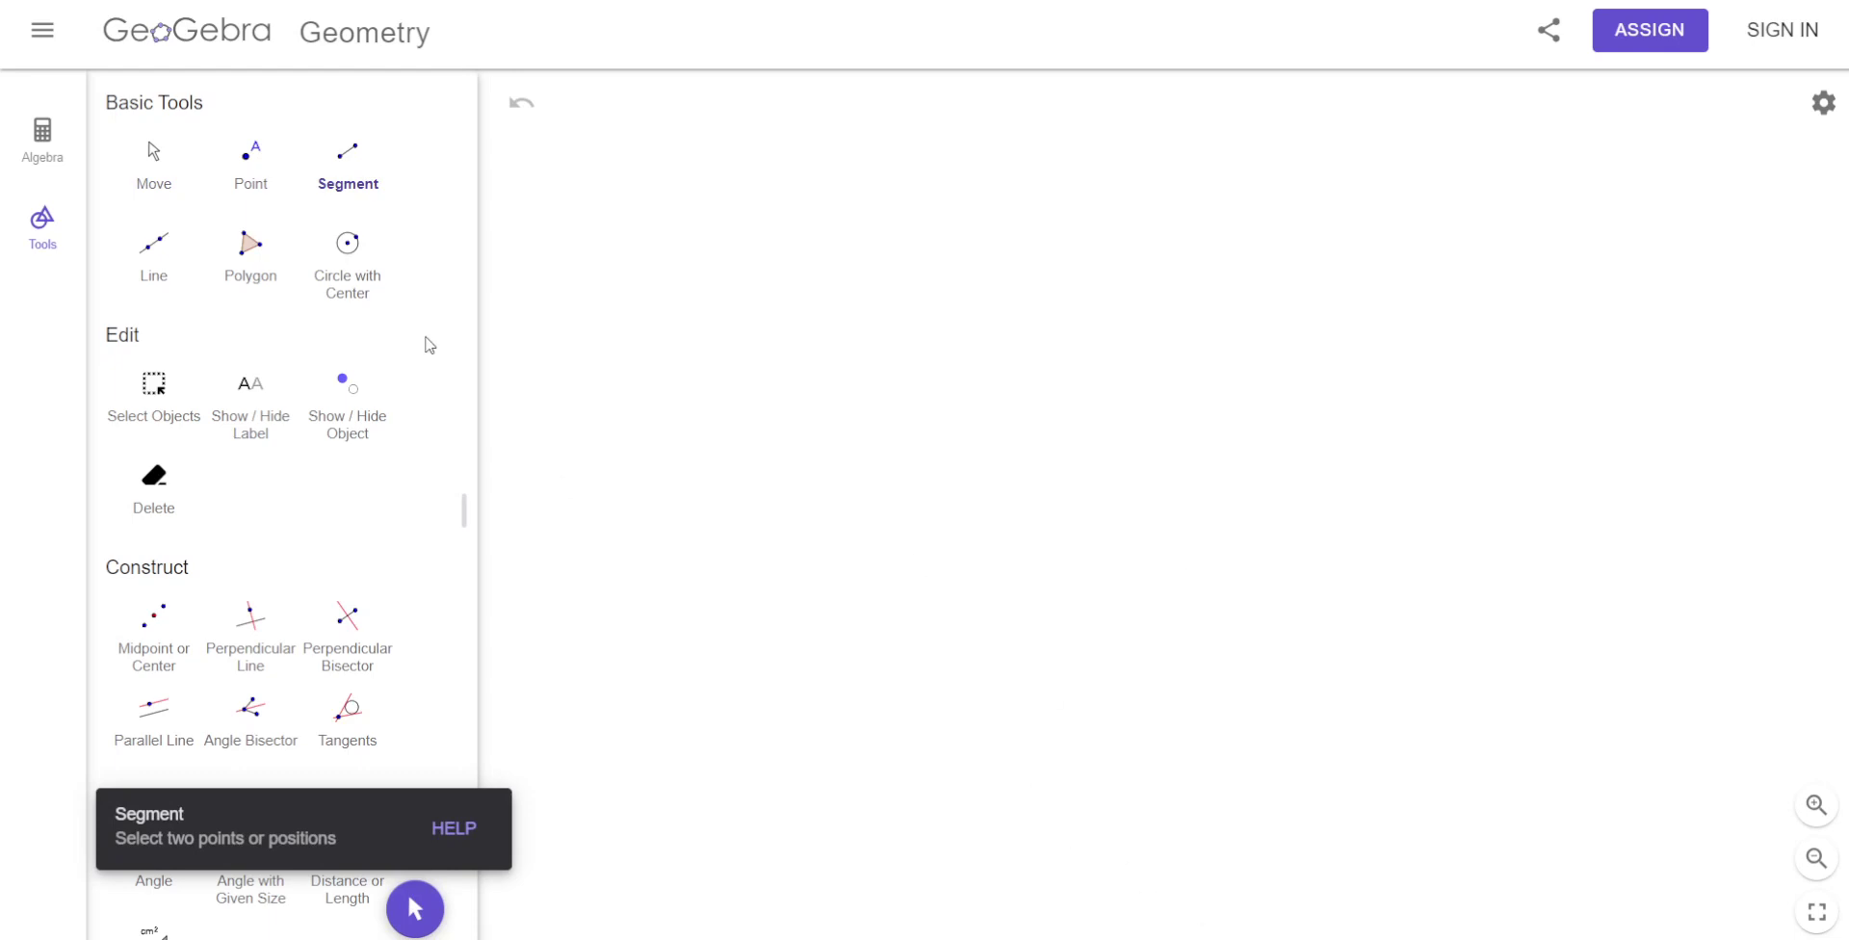
{"action": "left_click", "coordinate": [343, 166]}
{"action": "left_click", "coordinate": [708, 512]}
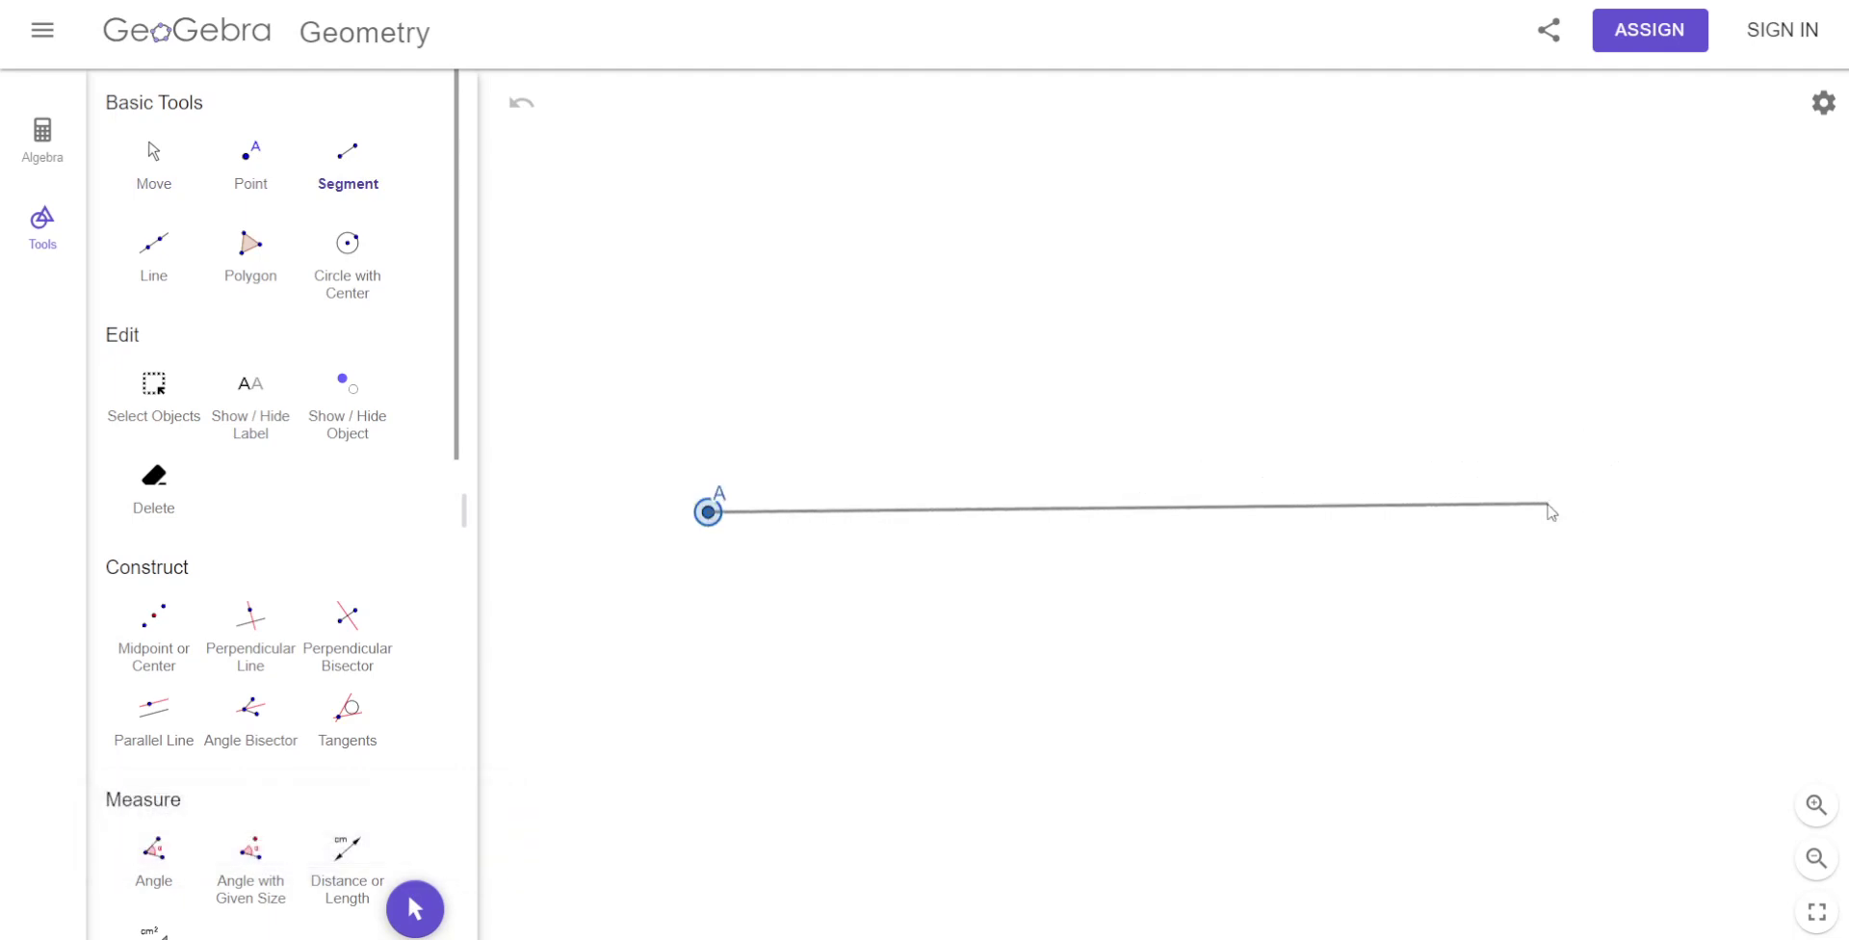
{"action": "left_click", "coordinate": [1548, 503]}
Construct the perpendicular bisector of segment AB and mark the angle between the two lines.
{"action": "left_click", "coordinate": [352, 674]}
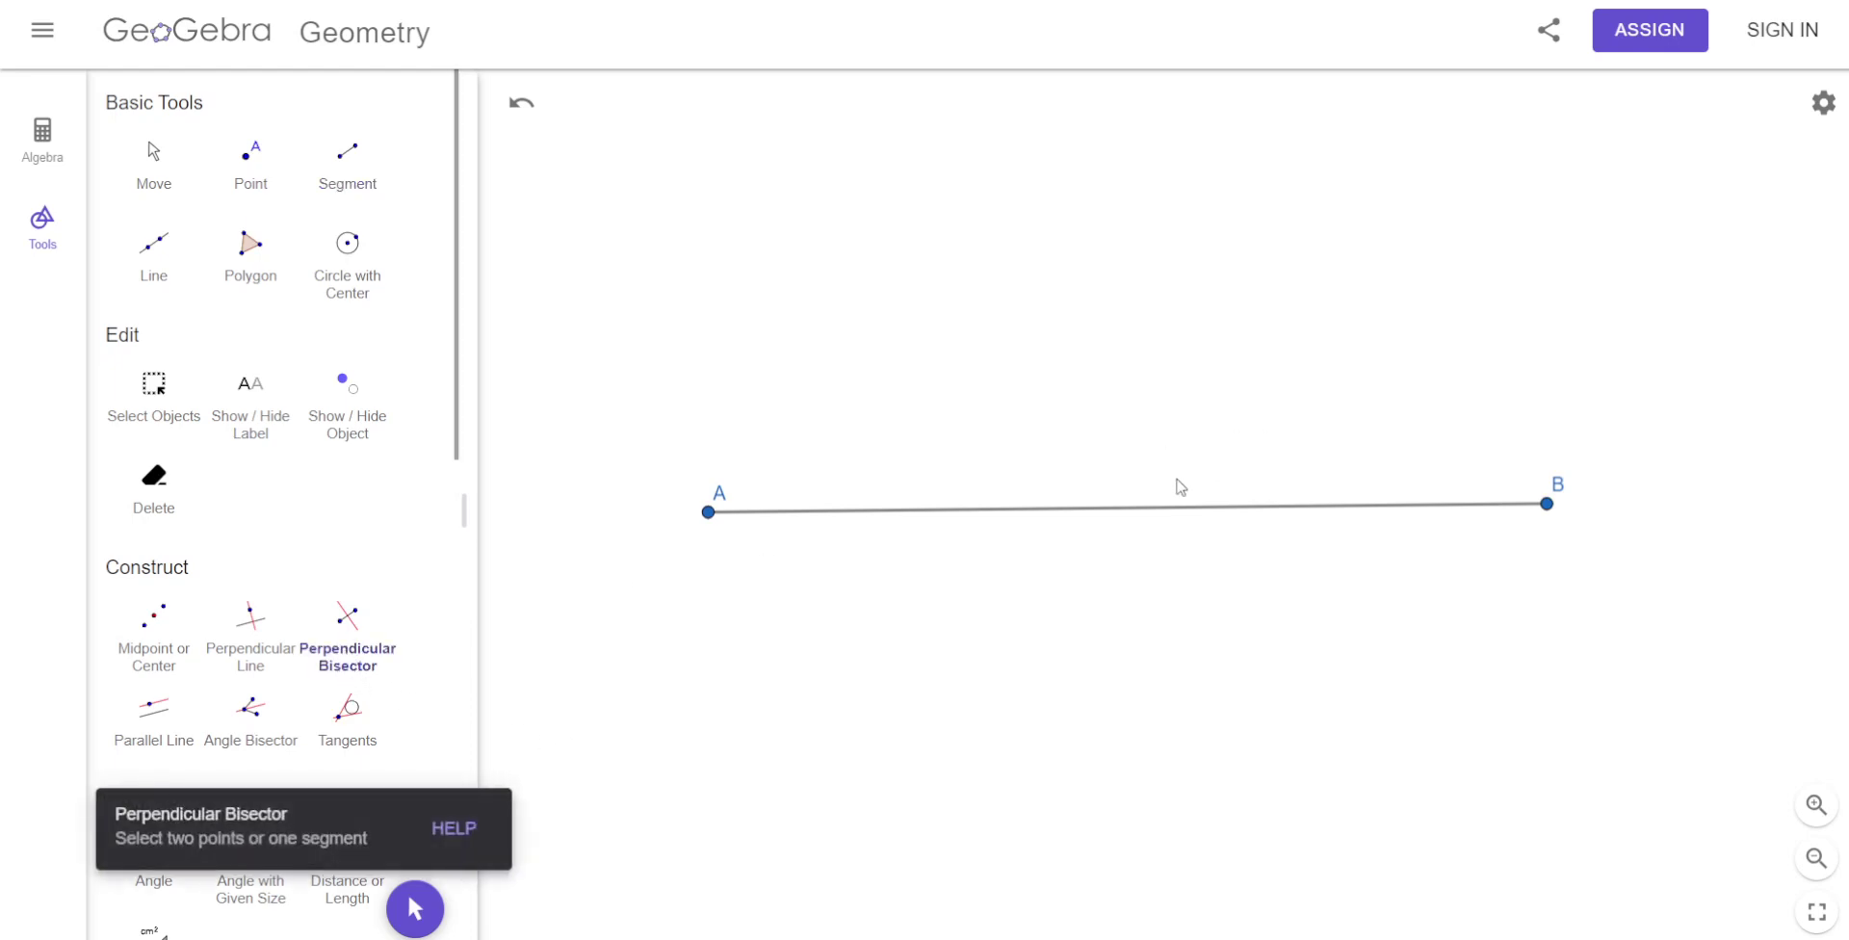
{"action": "left_click", "coordinate": [1103, 513]}
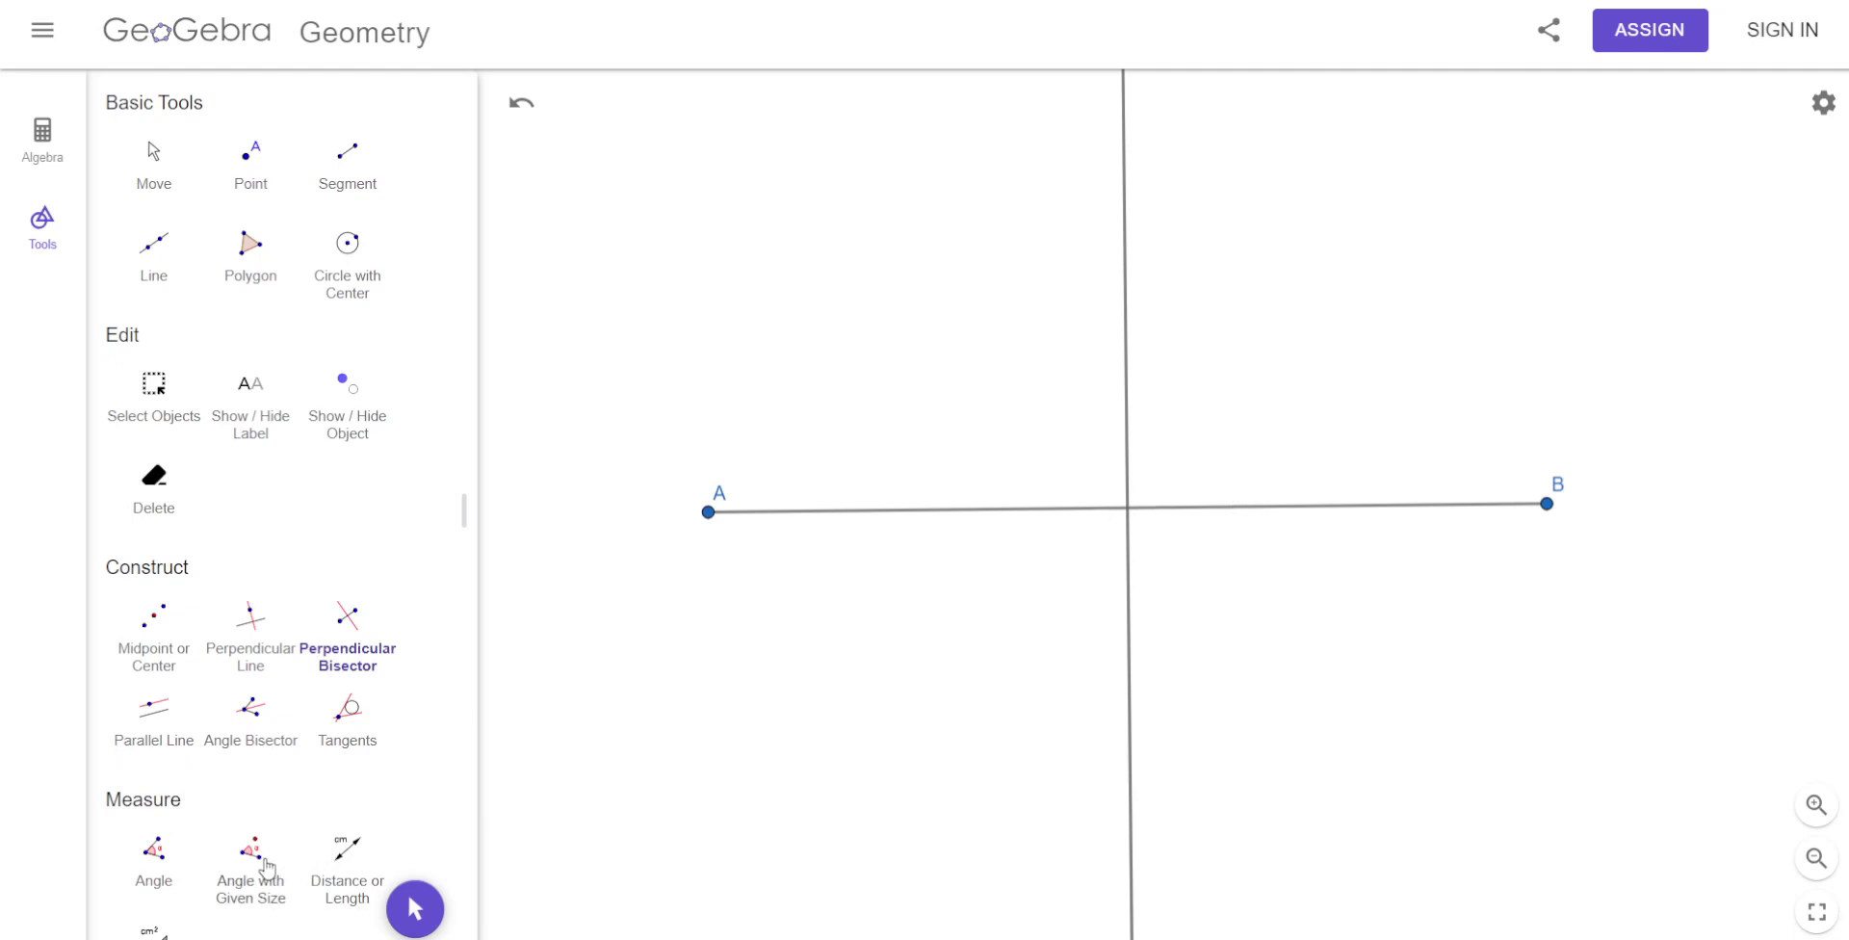
{"action": "left_click", "coordinate": [175, 864]}
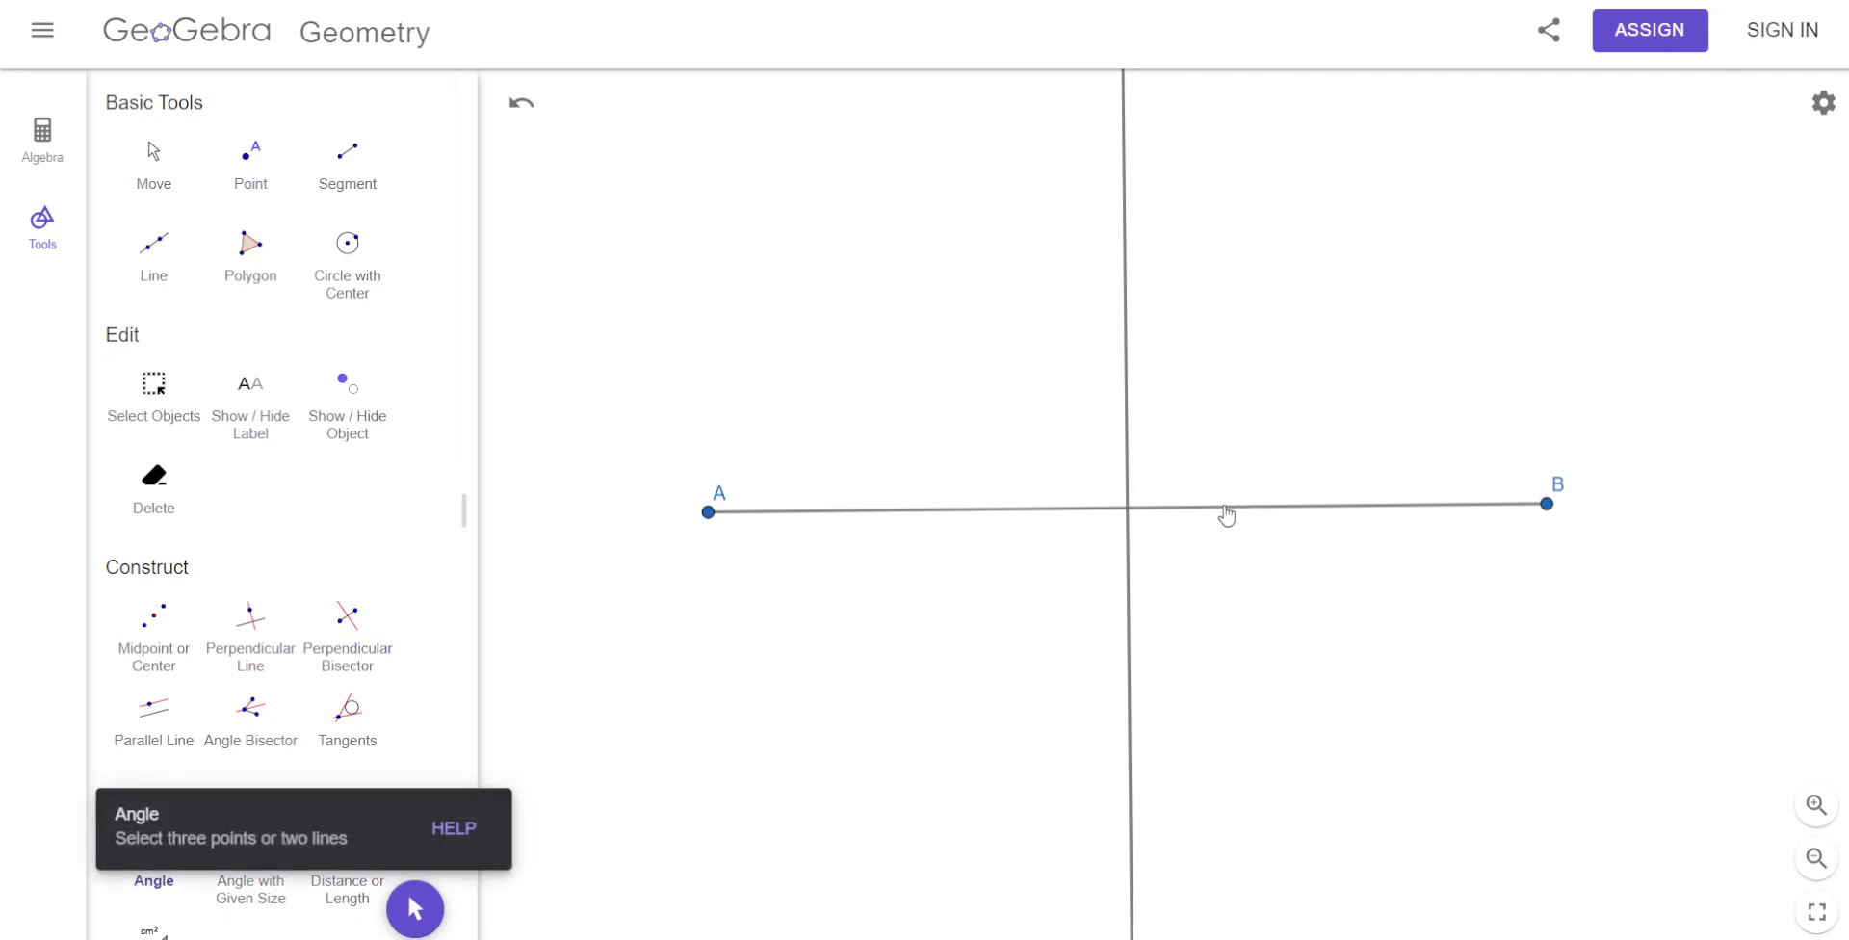
{"action": "left_click", "coordinate": [1128, 491]}
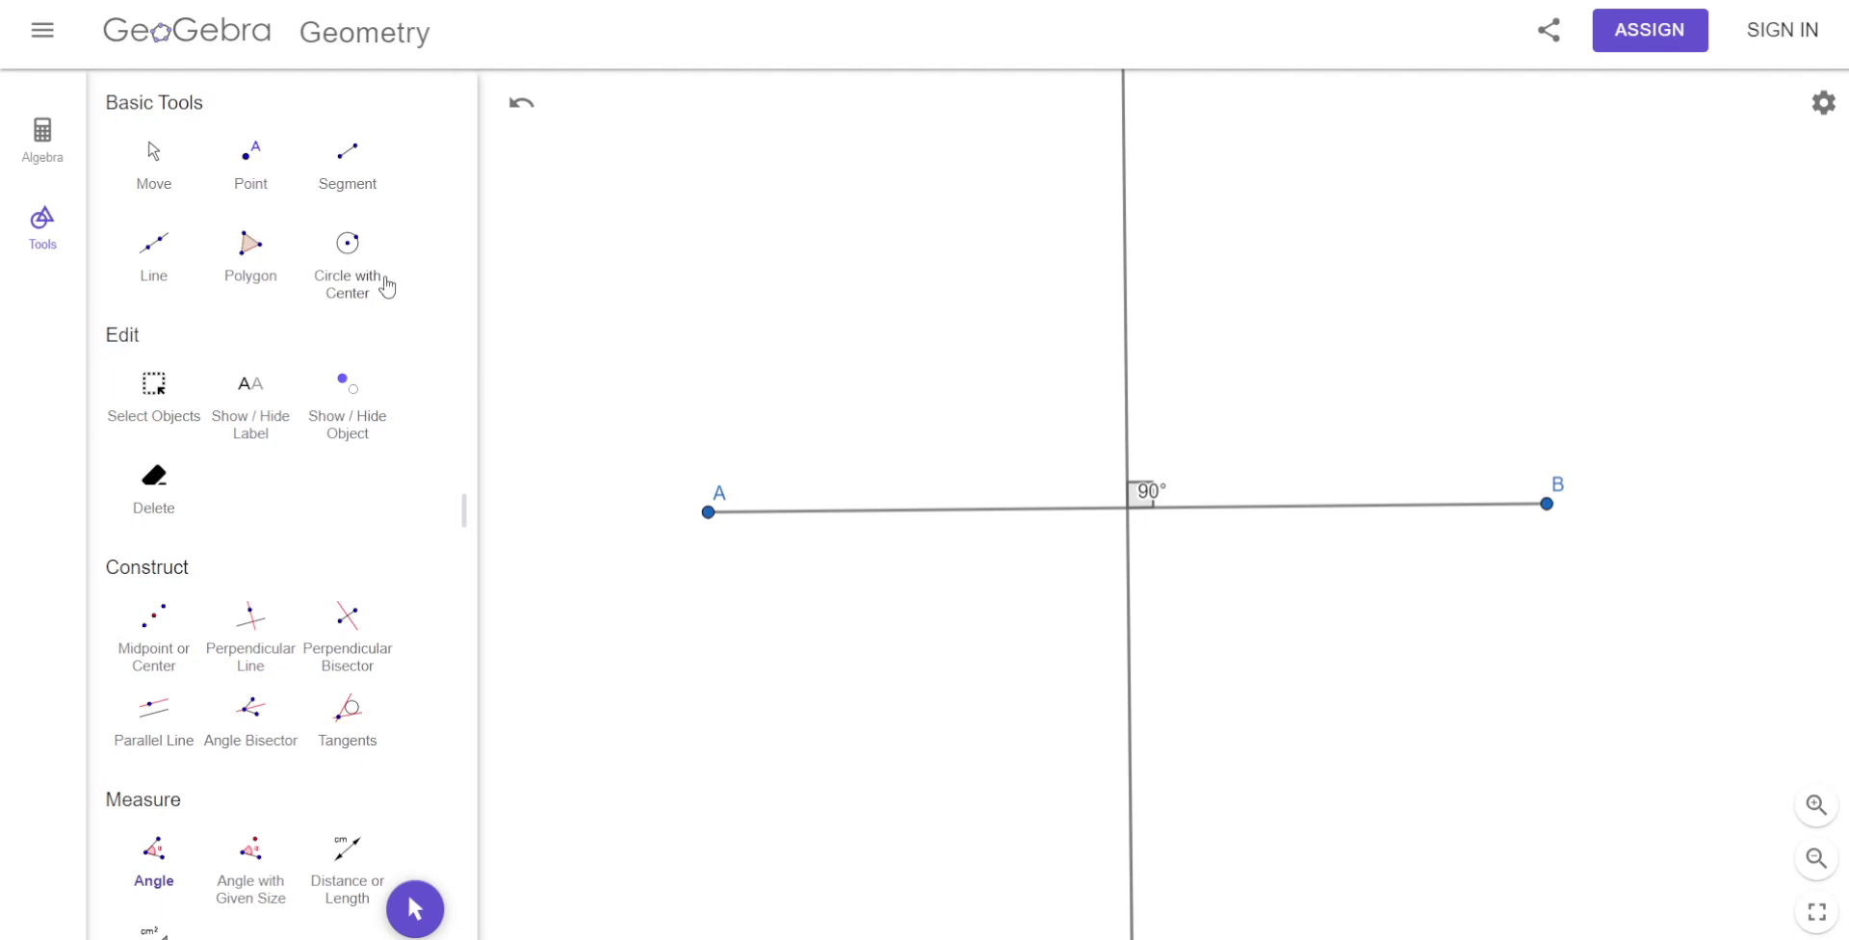
Draw two segments joining A and B to the point where the bisector crosses AB.
{"action": "left_click", "coordinate": [343, 169]}
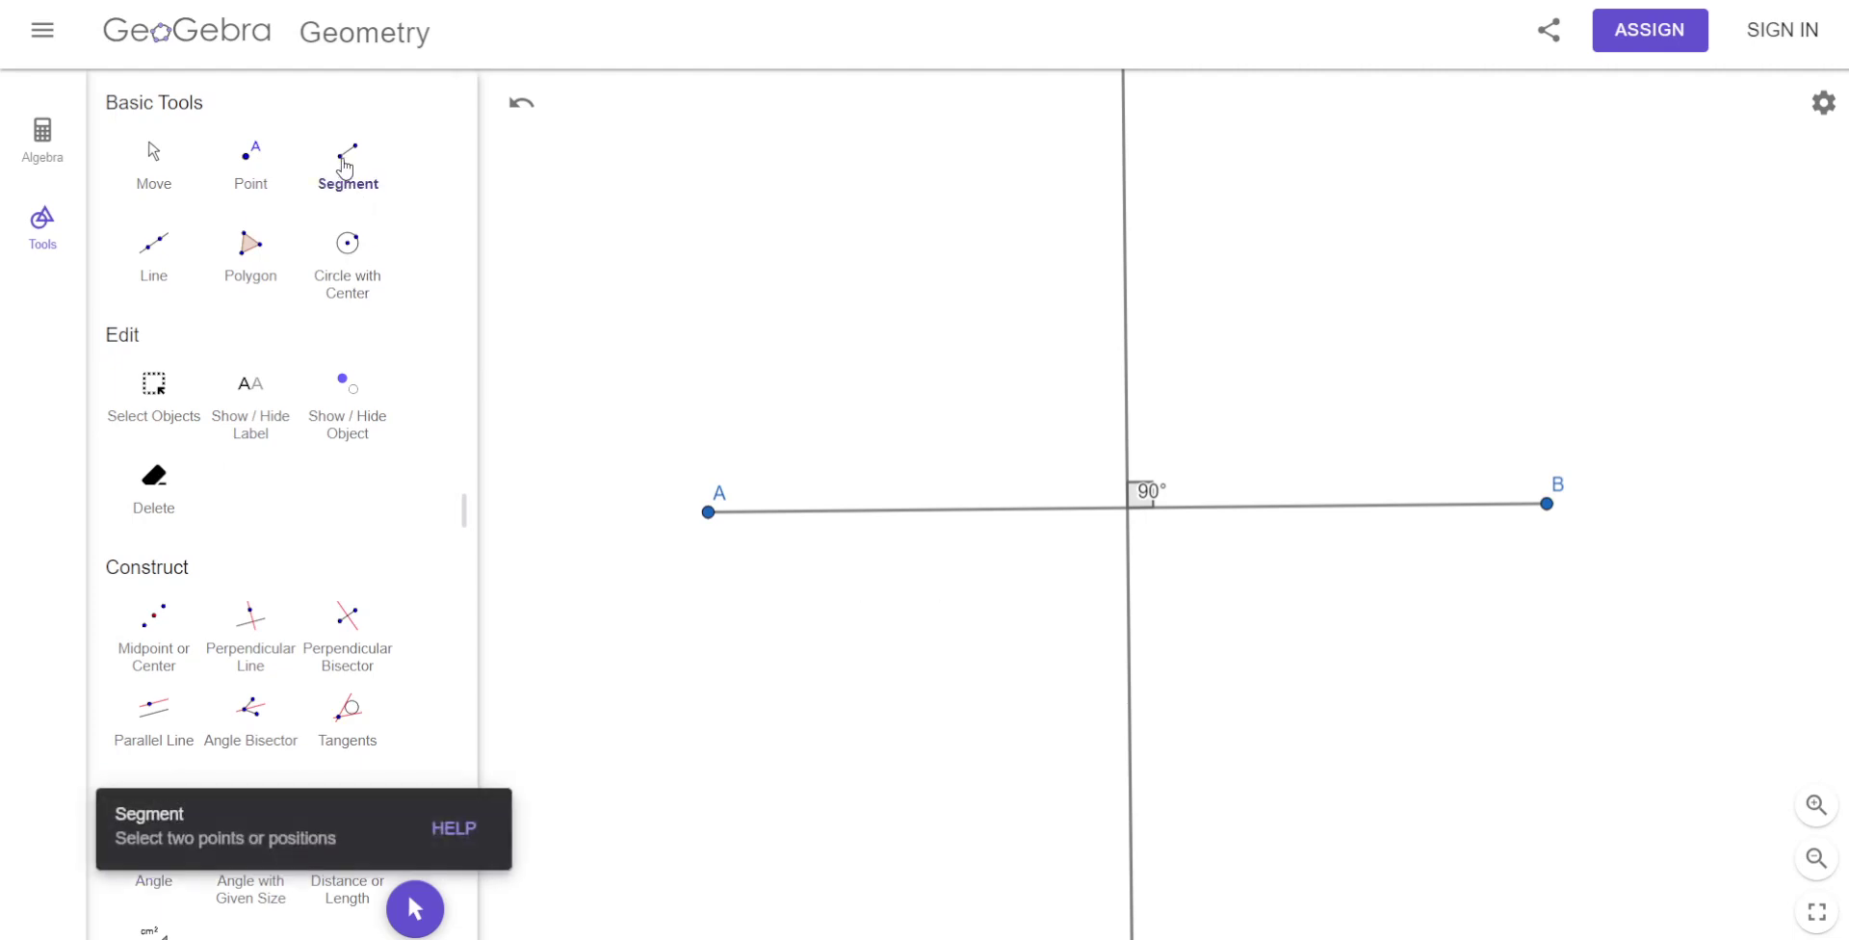
{"action": "left_click", "coordinate": [709, 513]}
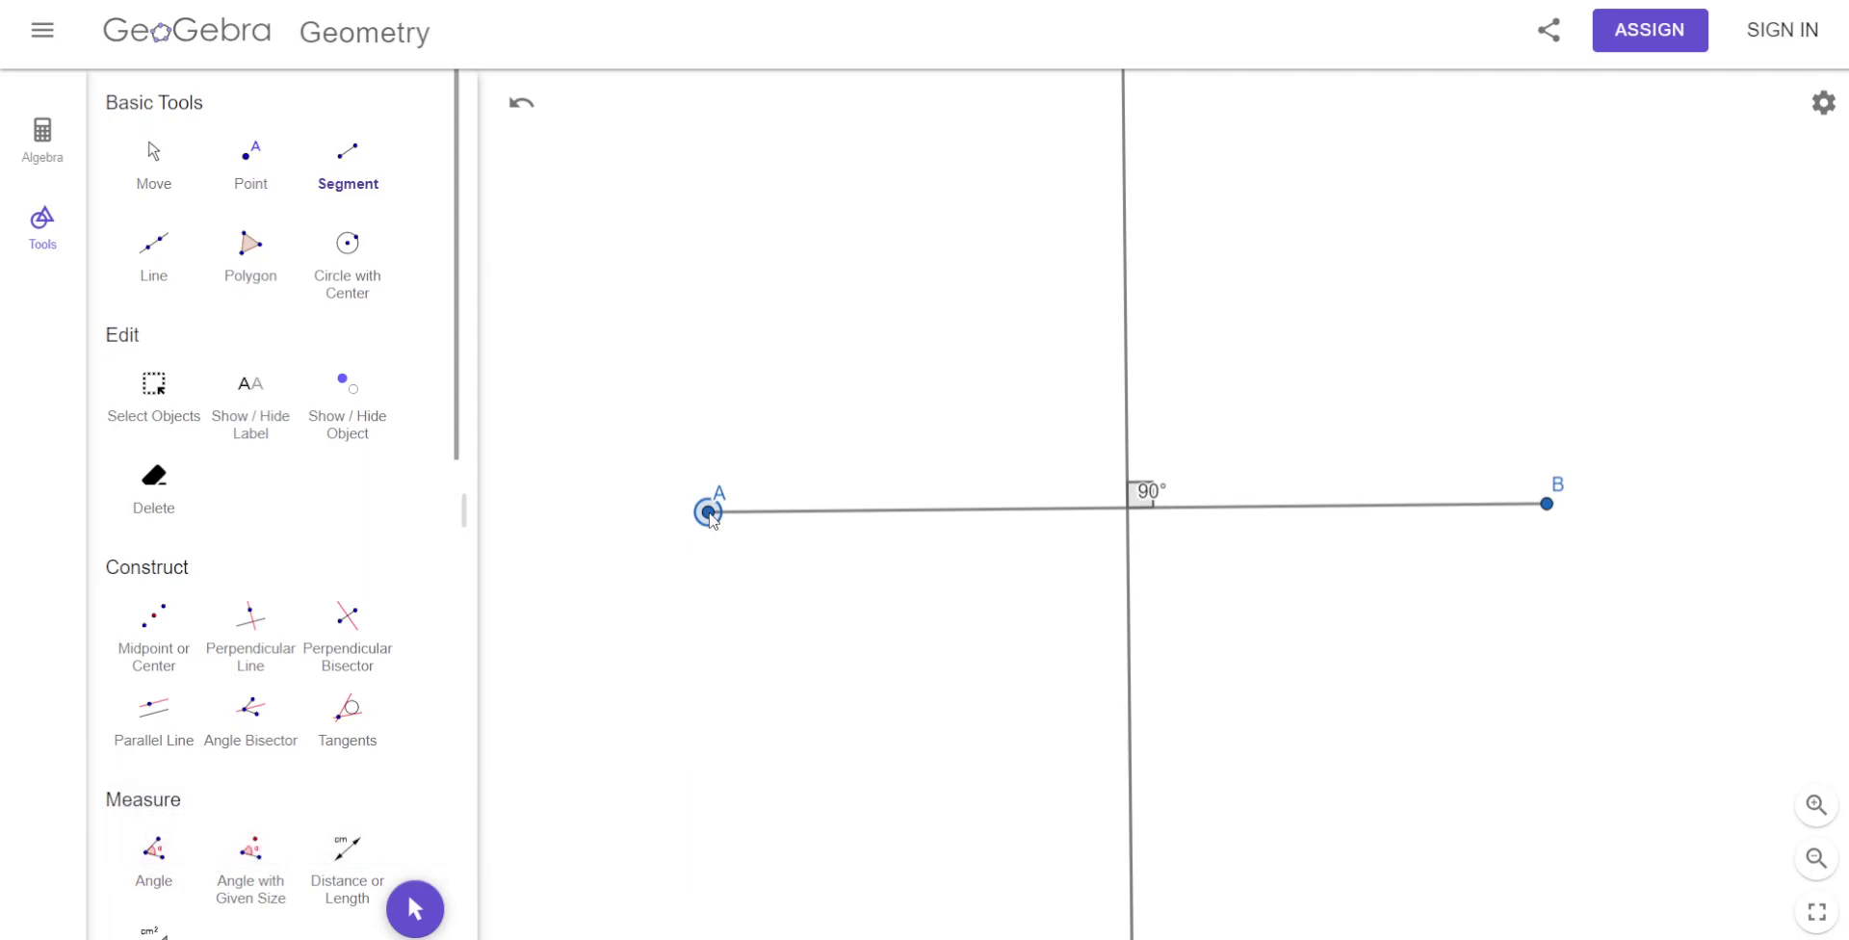
{"action": "left_click", "coordinate": [1129, 513]}
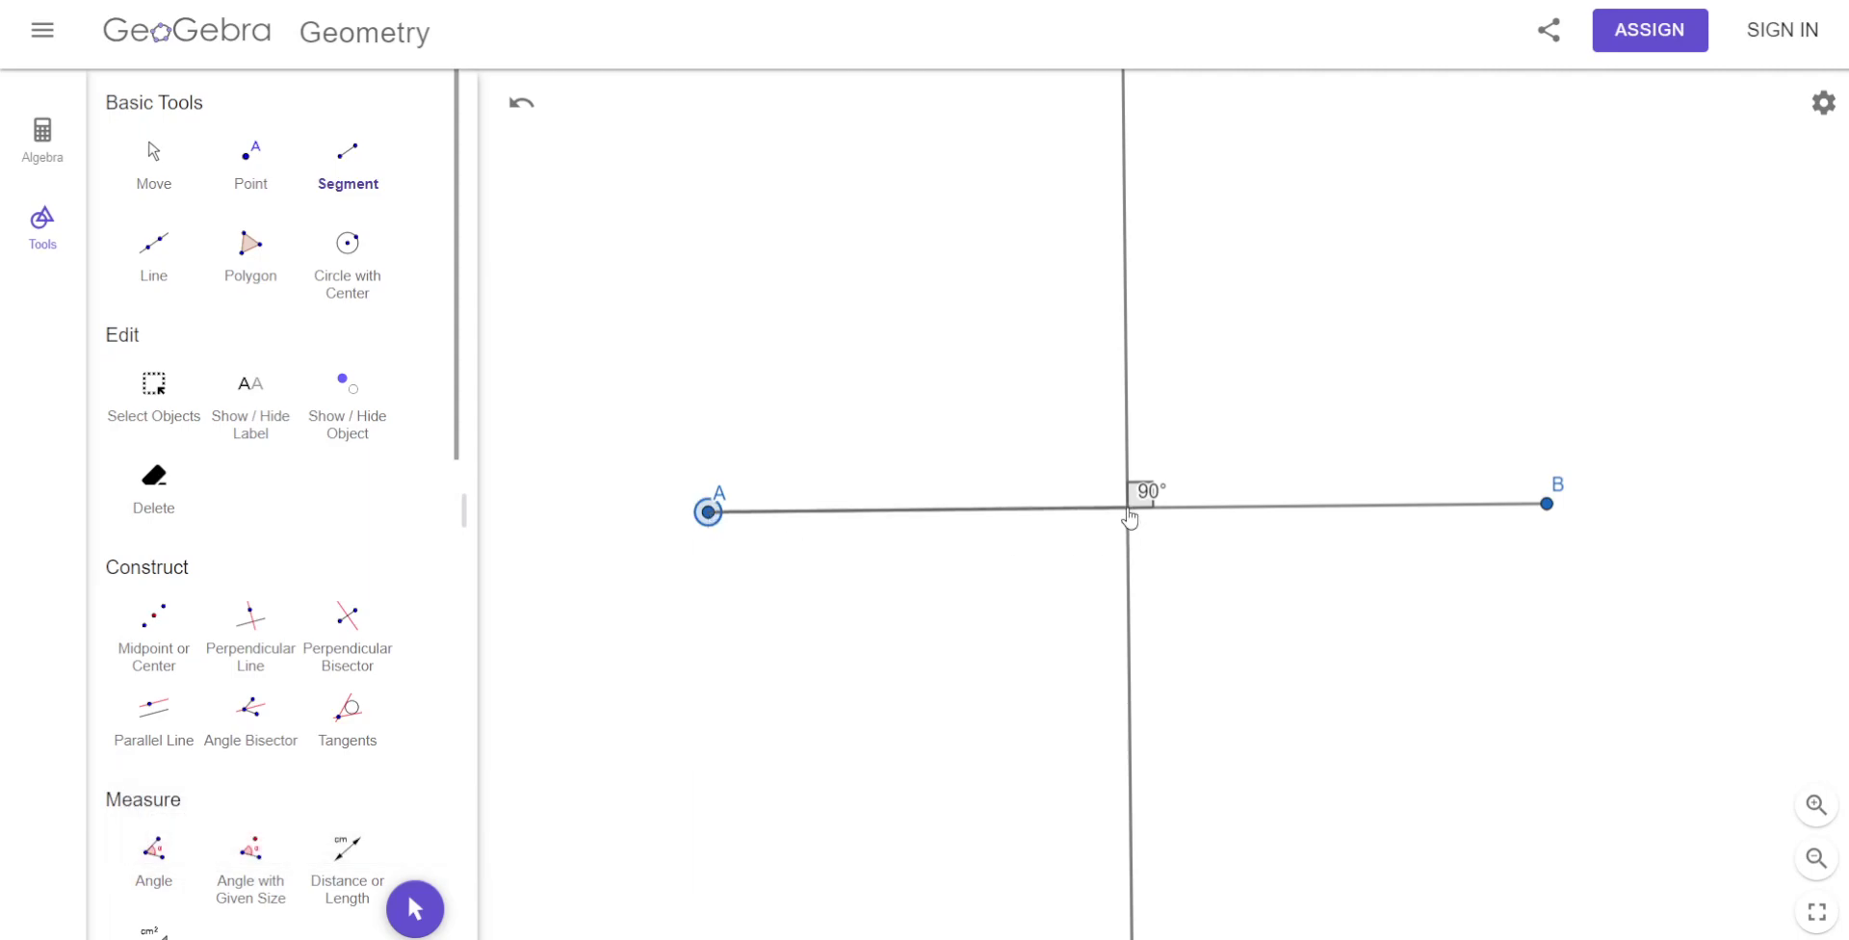
{"action": "left_click", "coordinate": [1128, 509]}
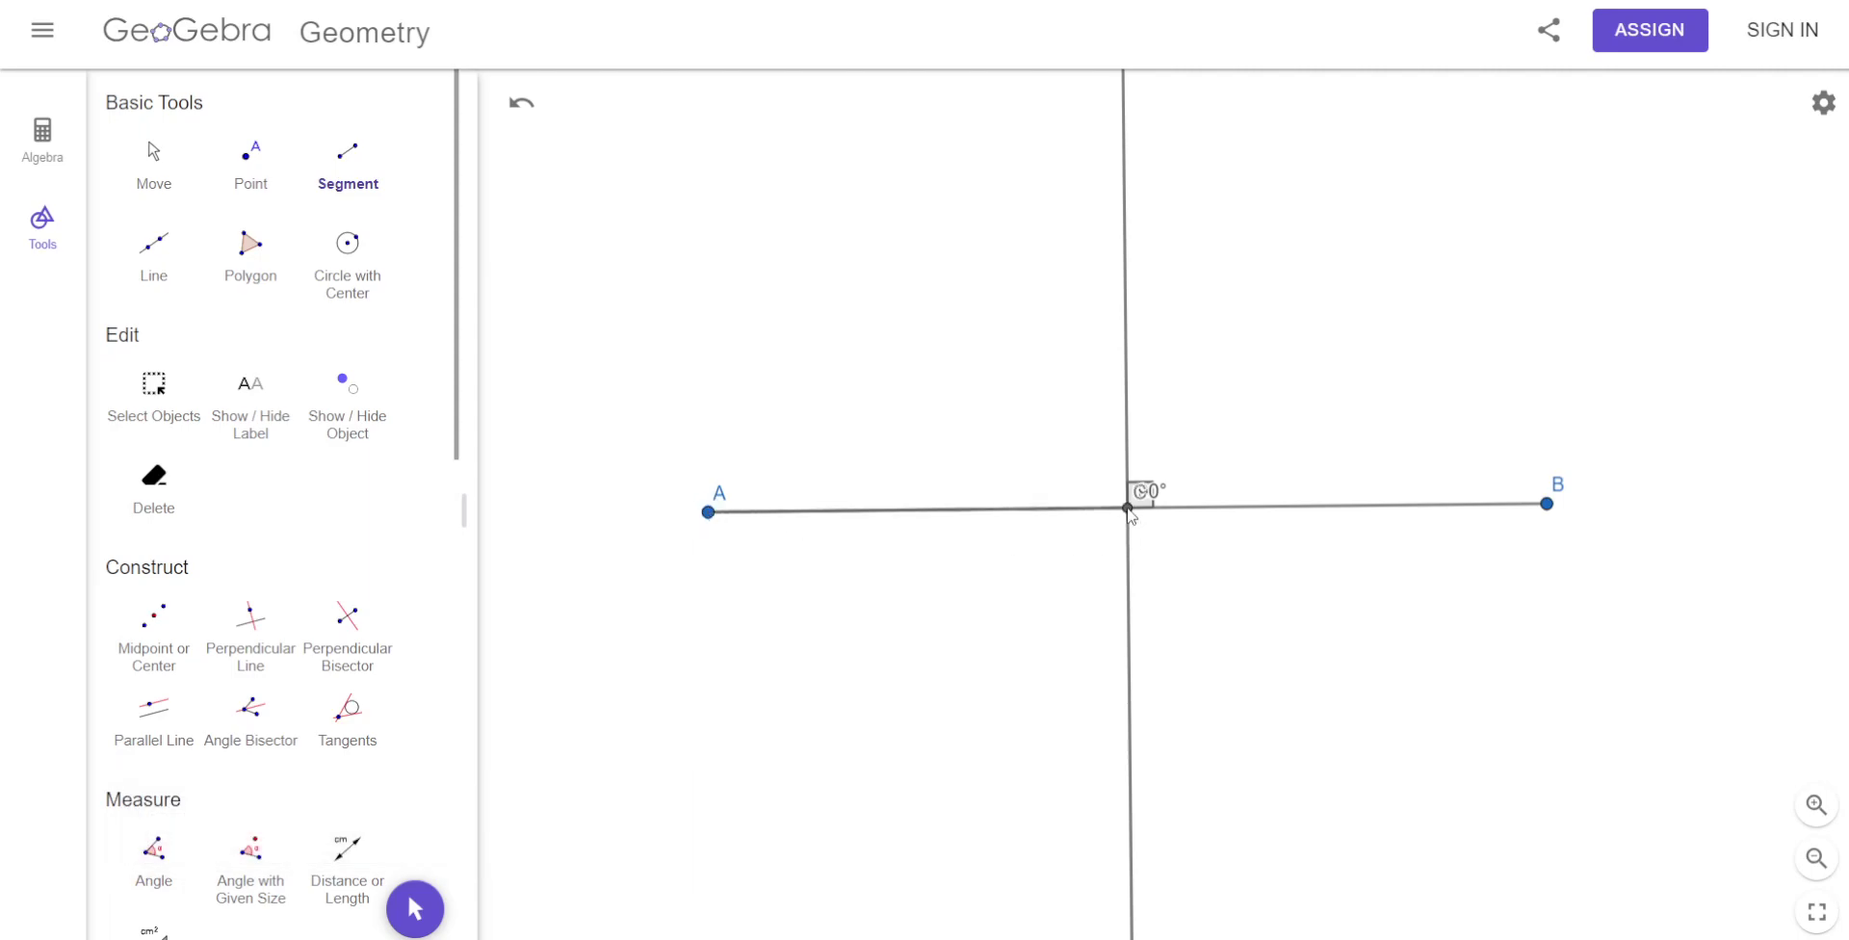
{"action": "left_click", "coordinate": [1544, 506]}
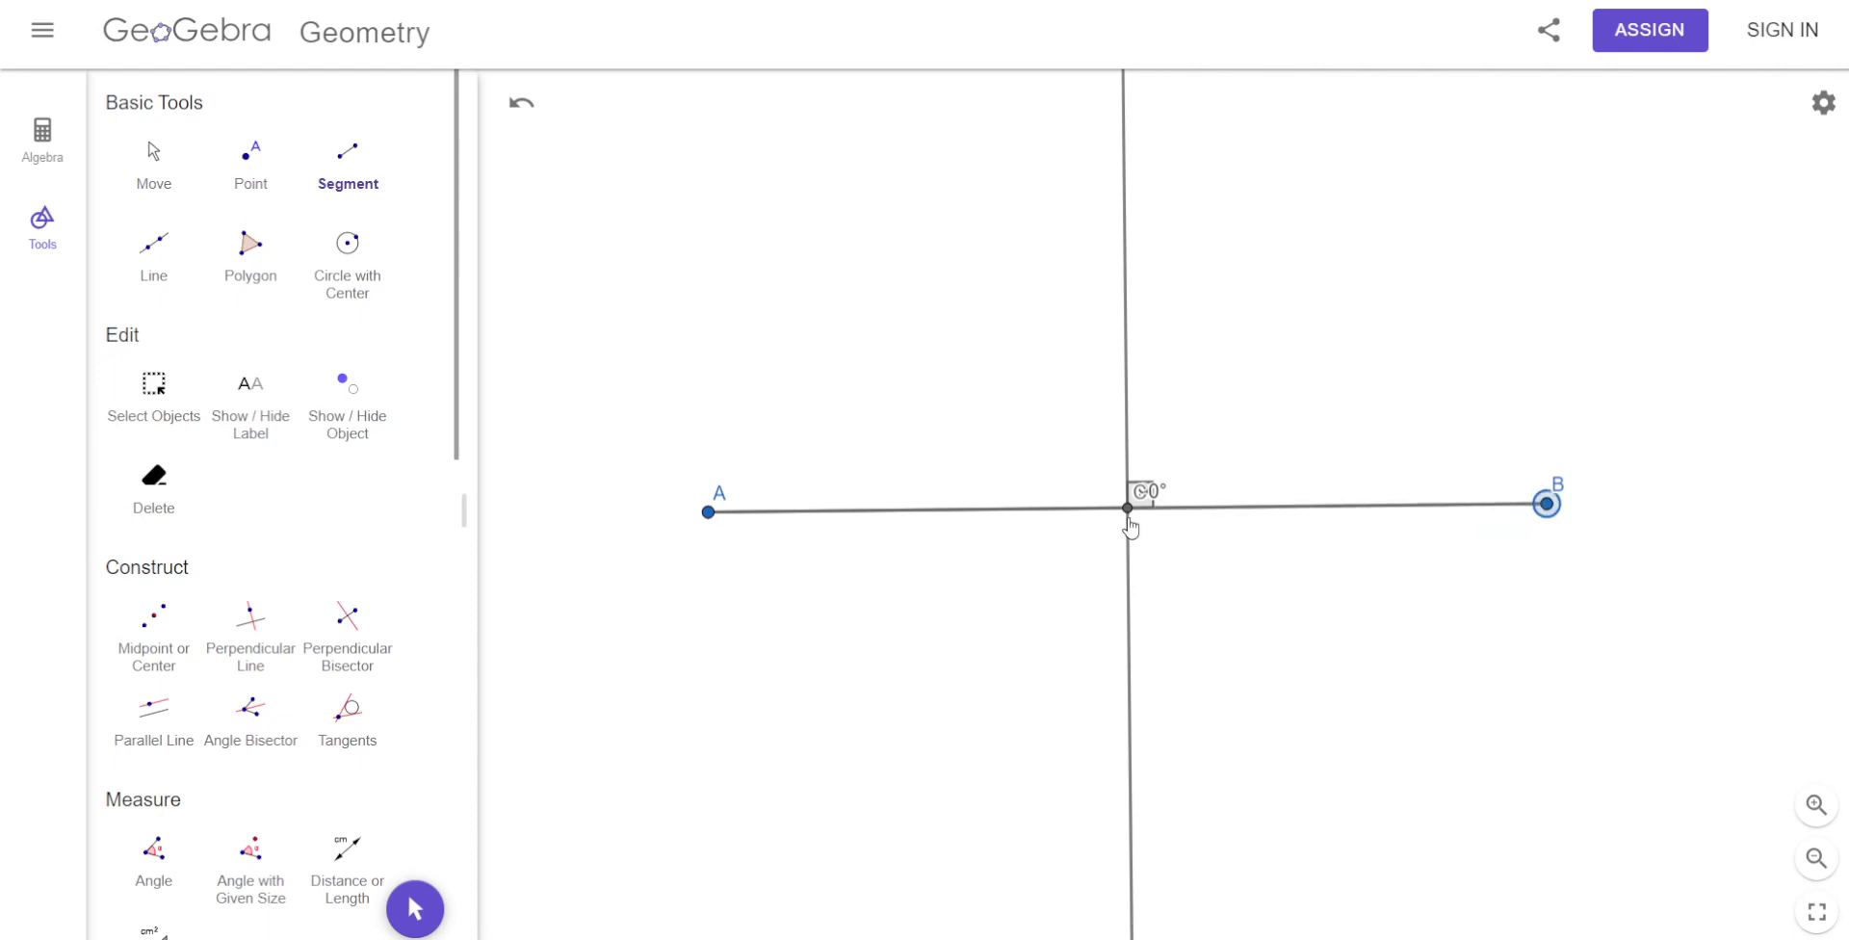
{"action": "left_click", "coordinate": [1132, 513]}
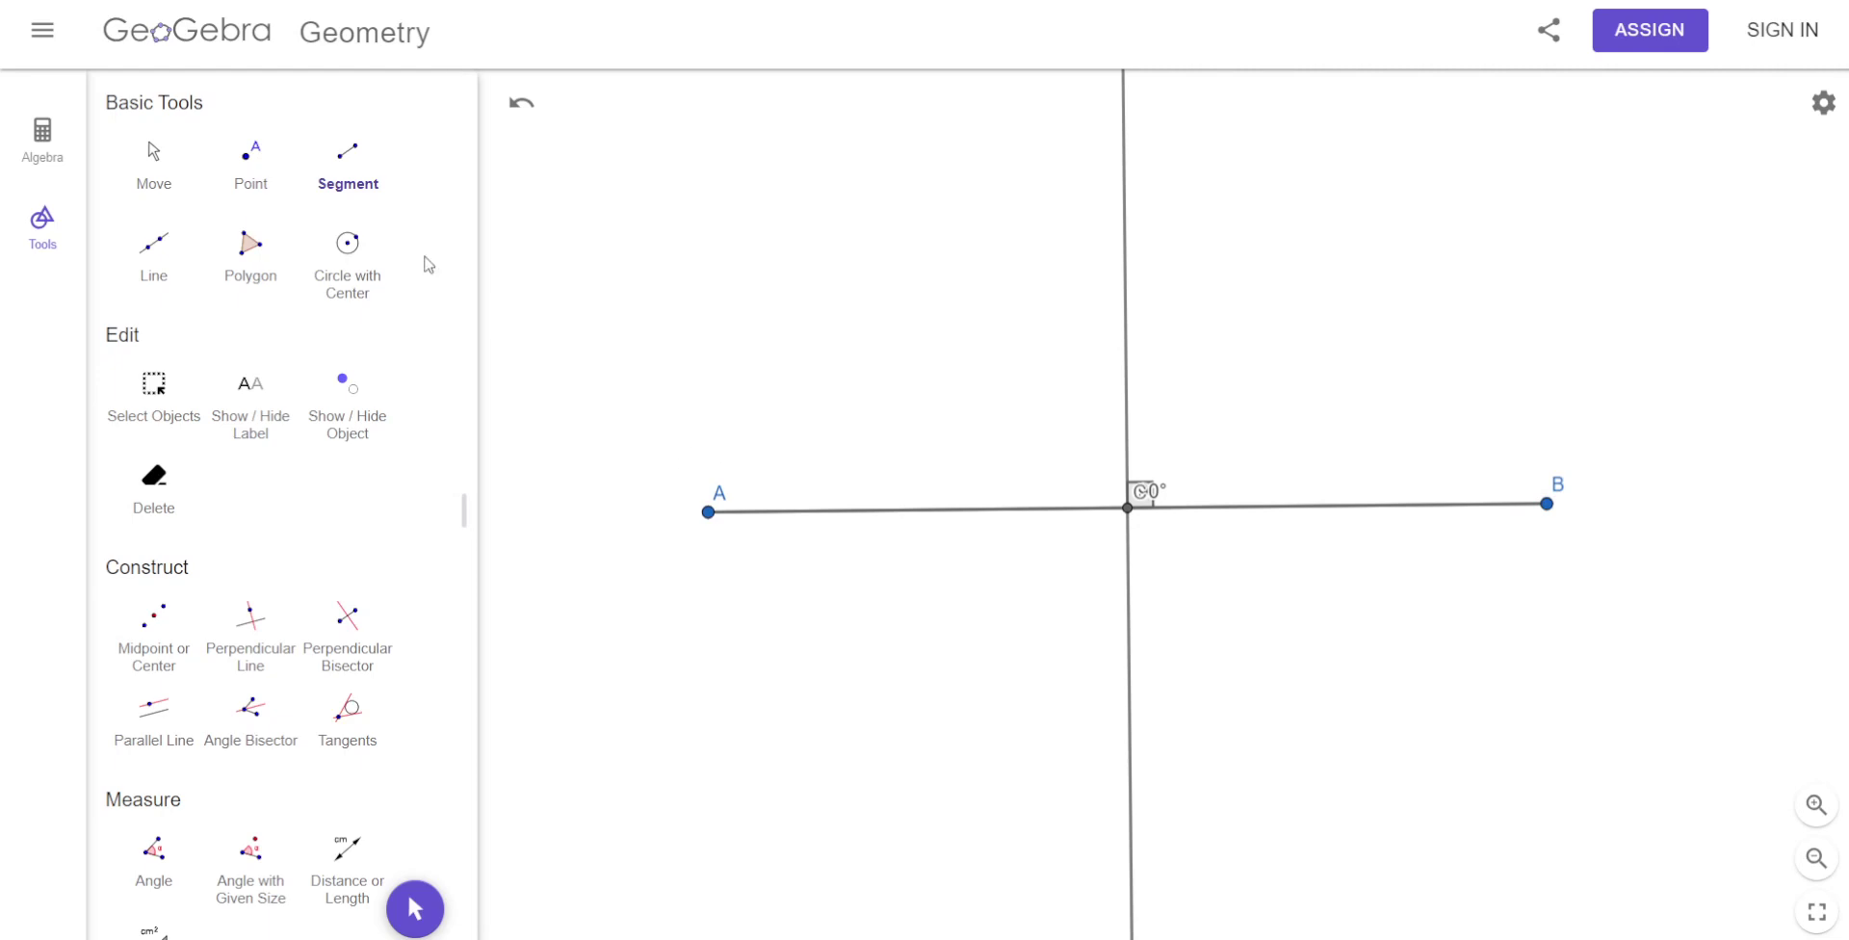
Hide the original full segment AB, leaving its two half segments shown.
{"action": "left_click", "coordinate": [43, 140]}
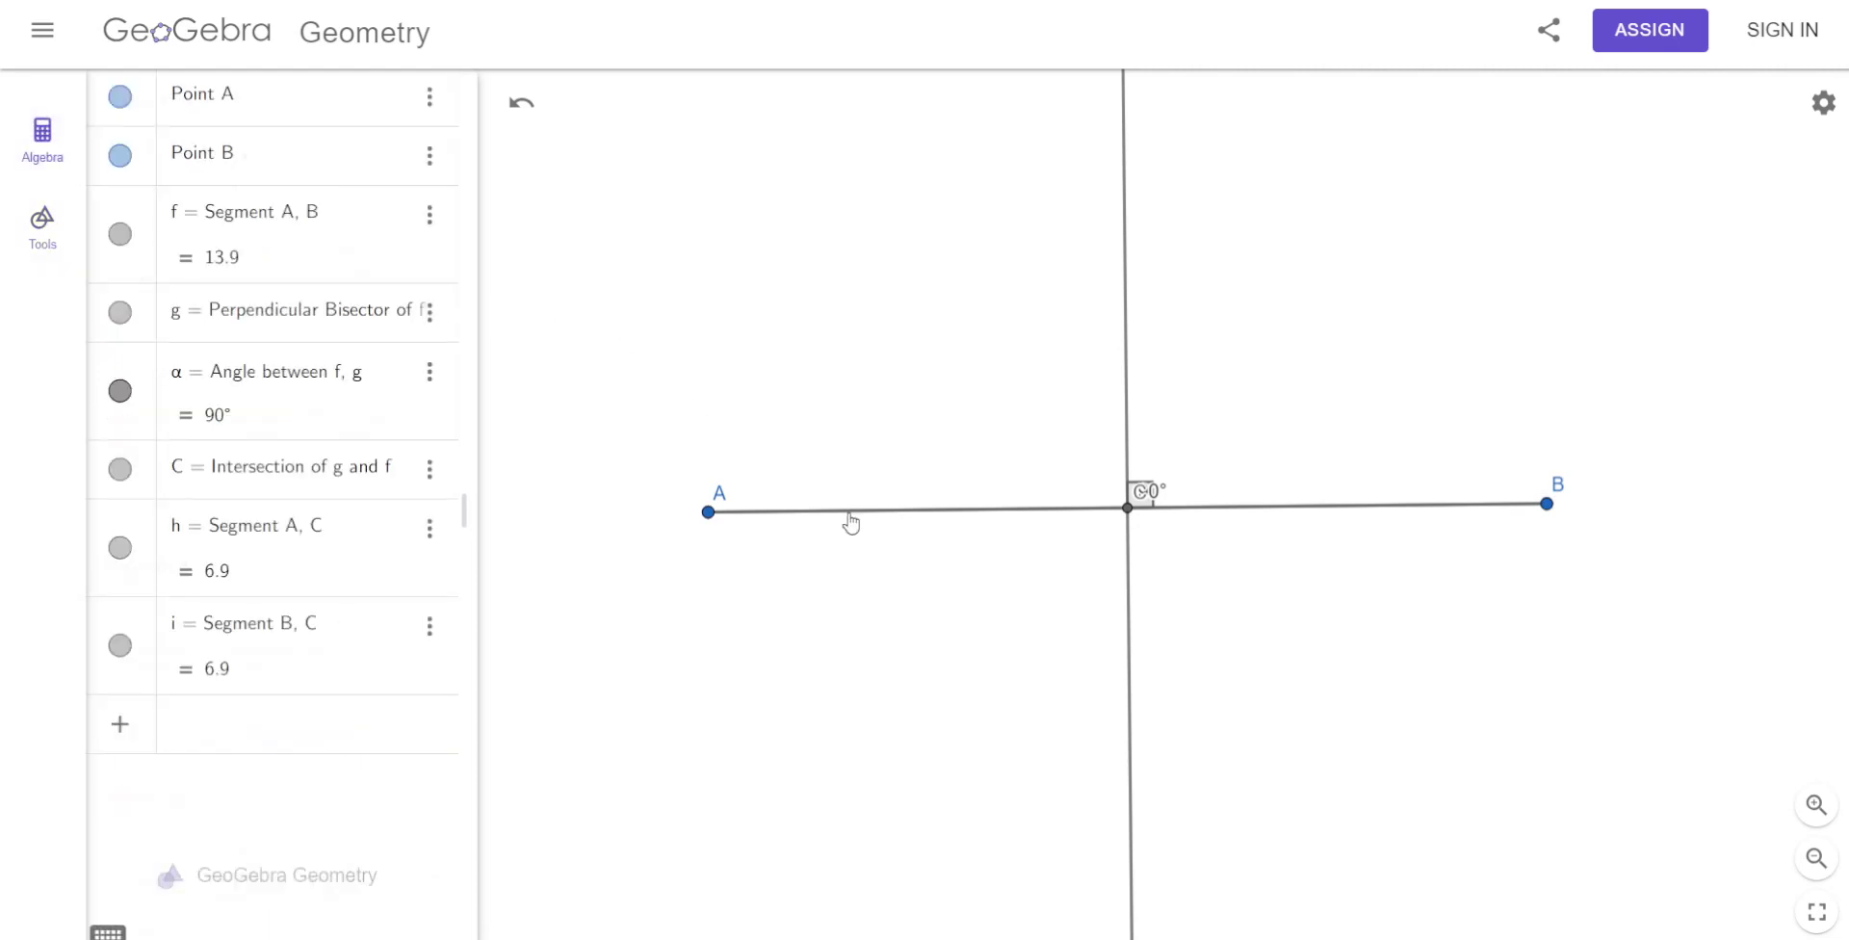
{"action": "left_click", "coordinate": [44, 145]}
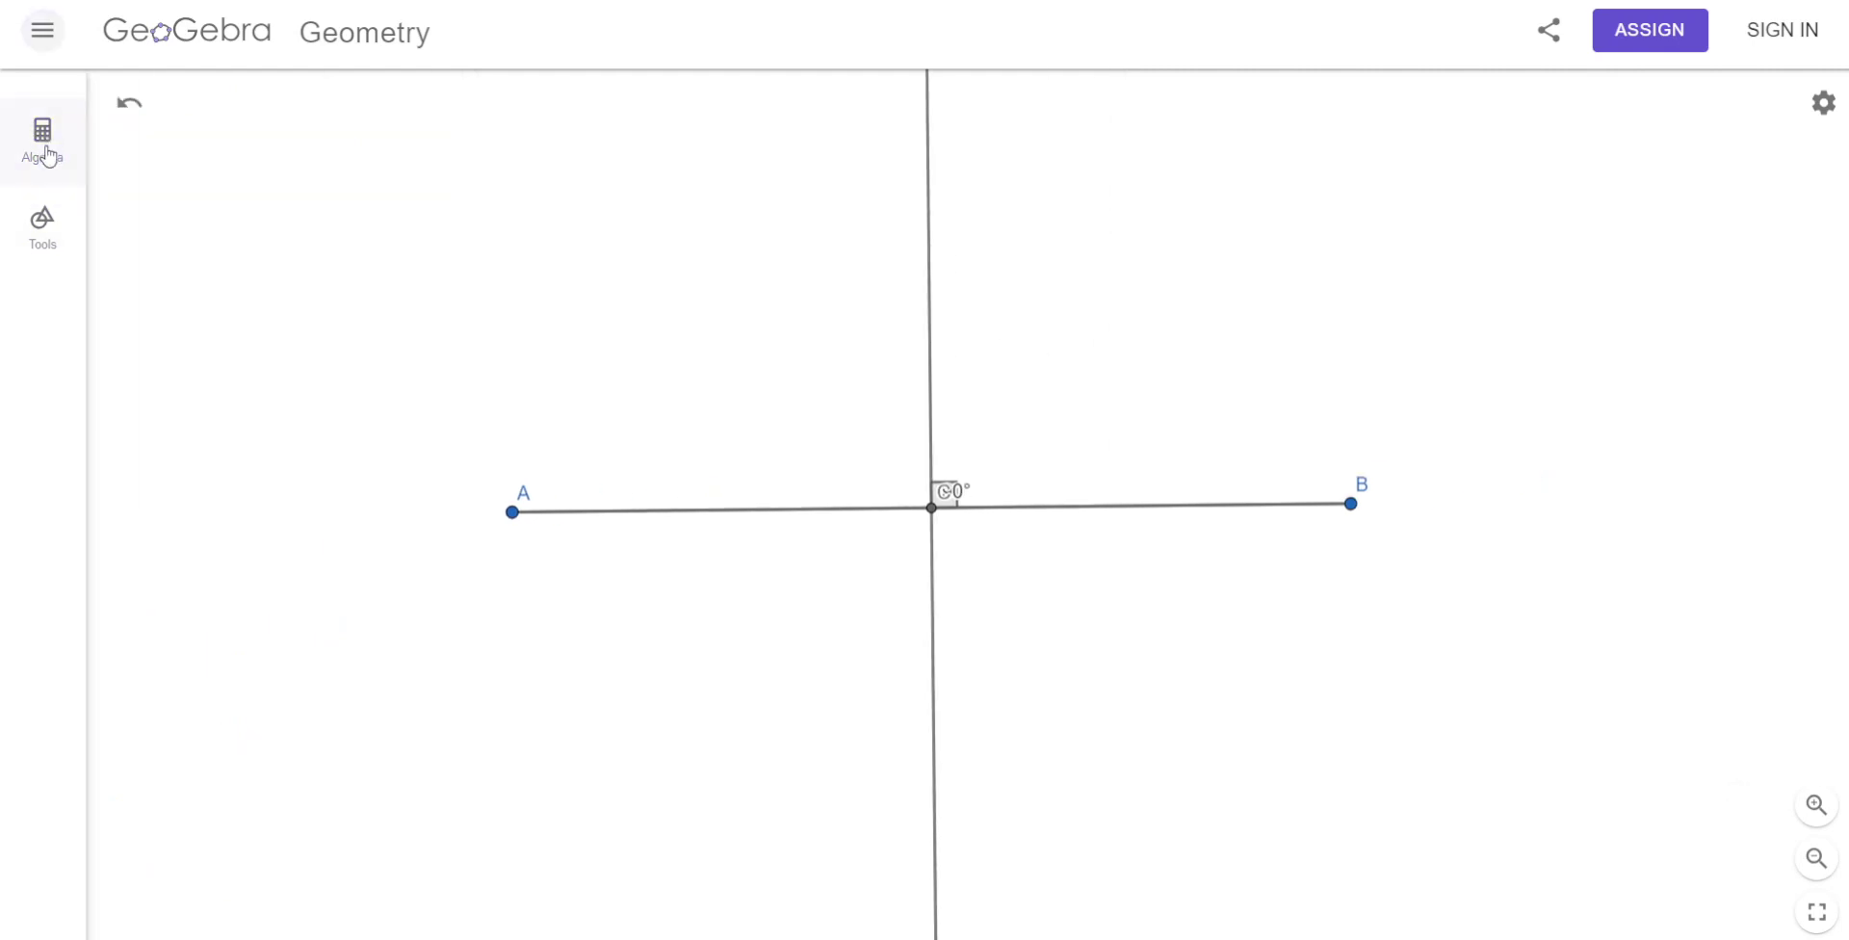
{"action": "left_click", "coordinate": [45, 252]}
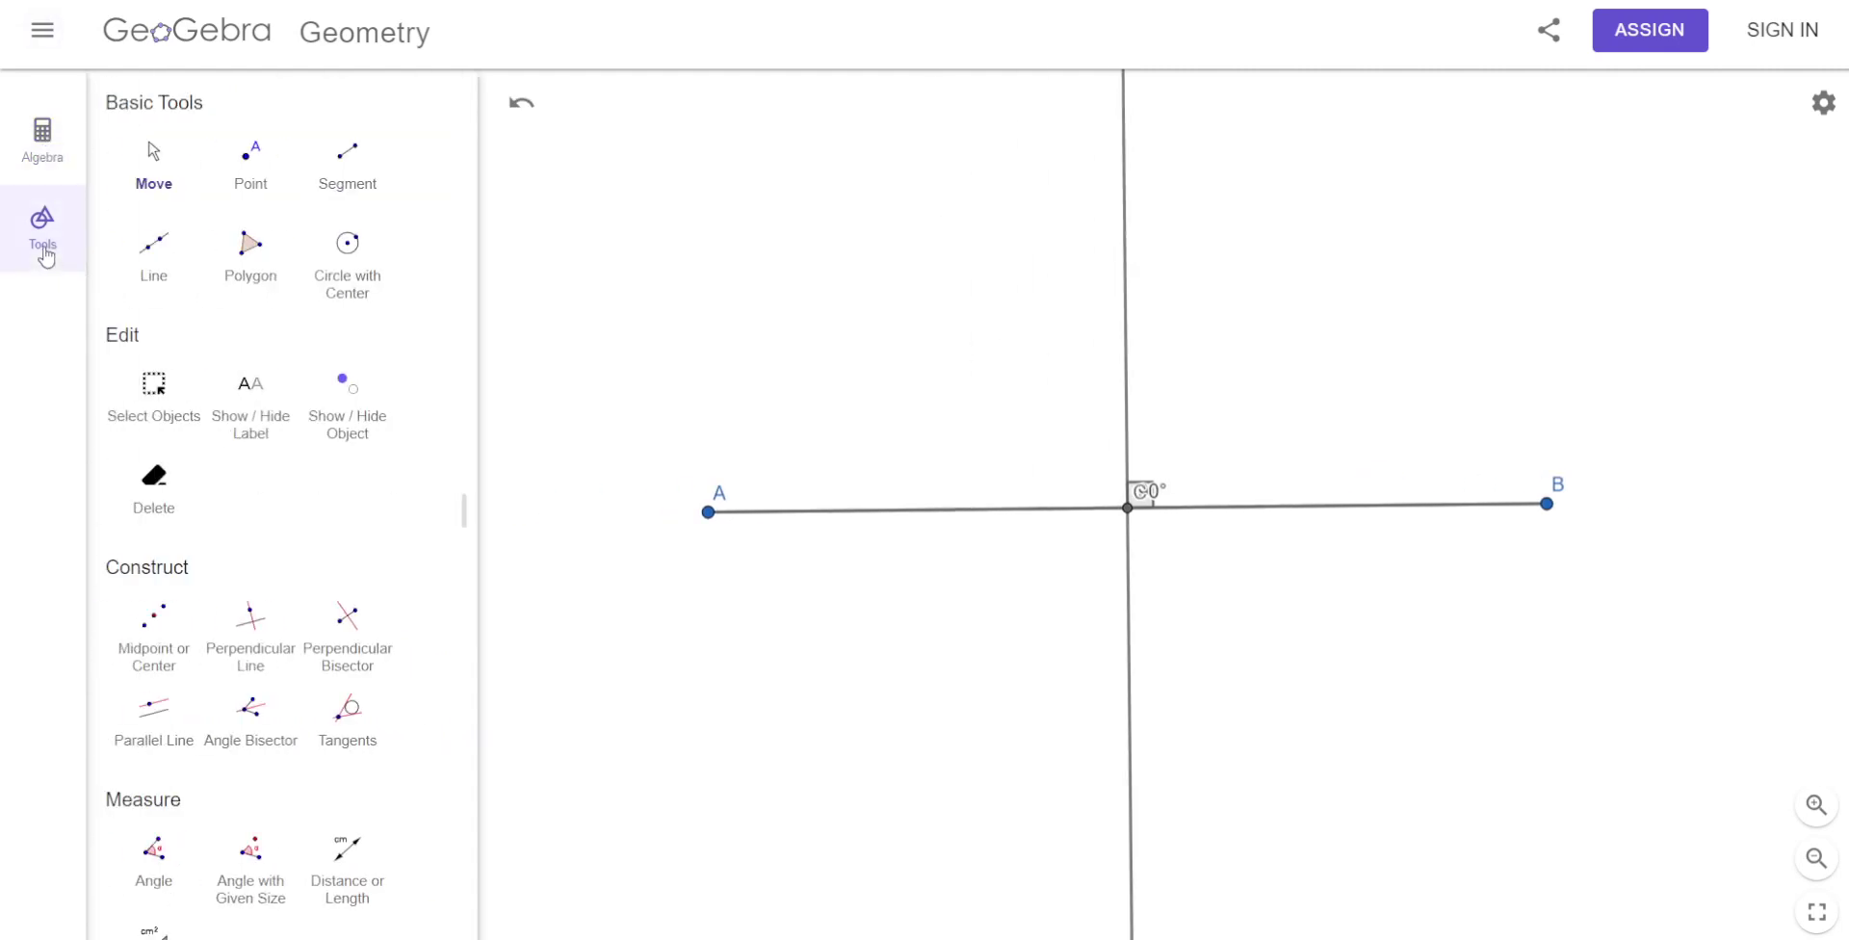
{"action": "left_click", "coordinate": [151, 175]}
{"action": "left_click", "coordinate": [58, 166]}
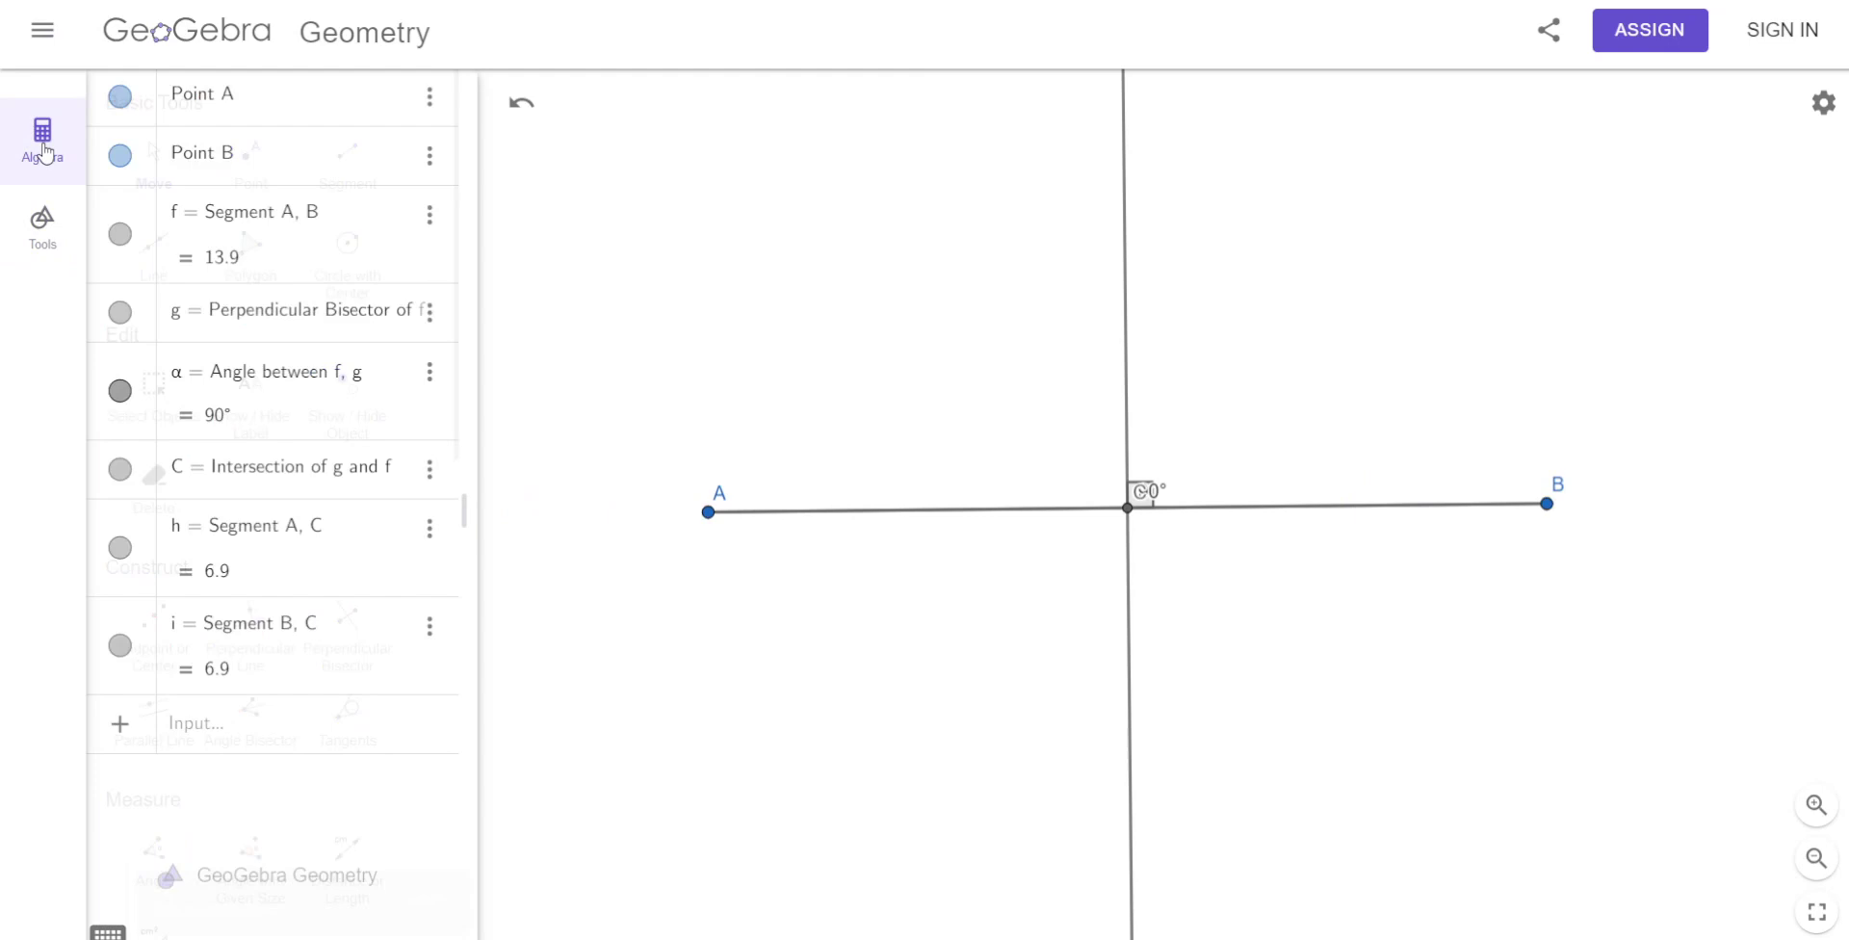
{"action": "left_click", "coordinate": [999, 510]}
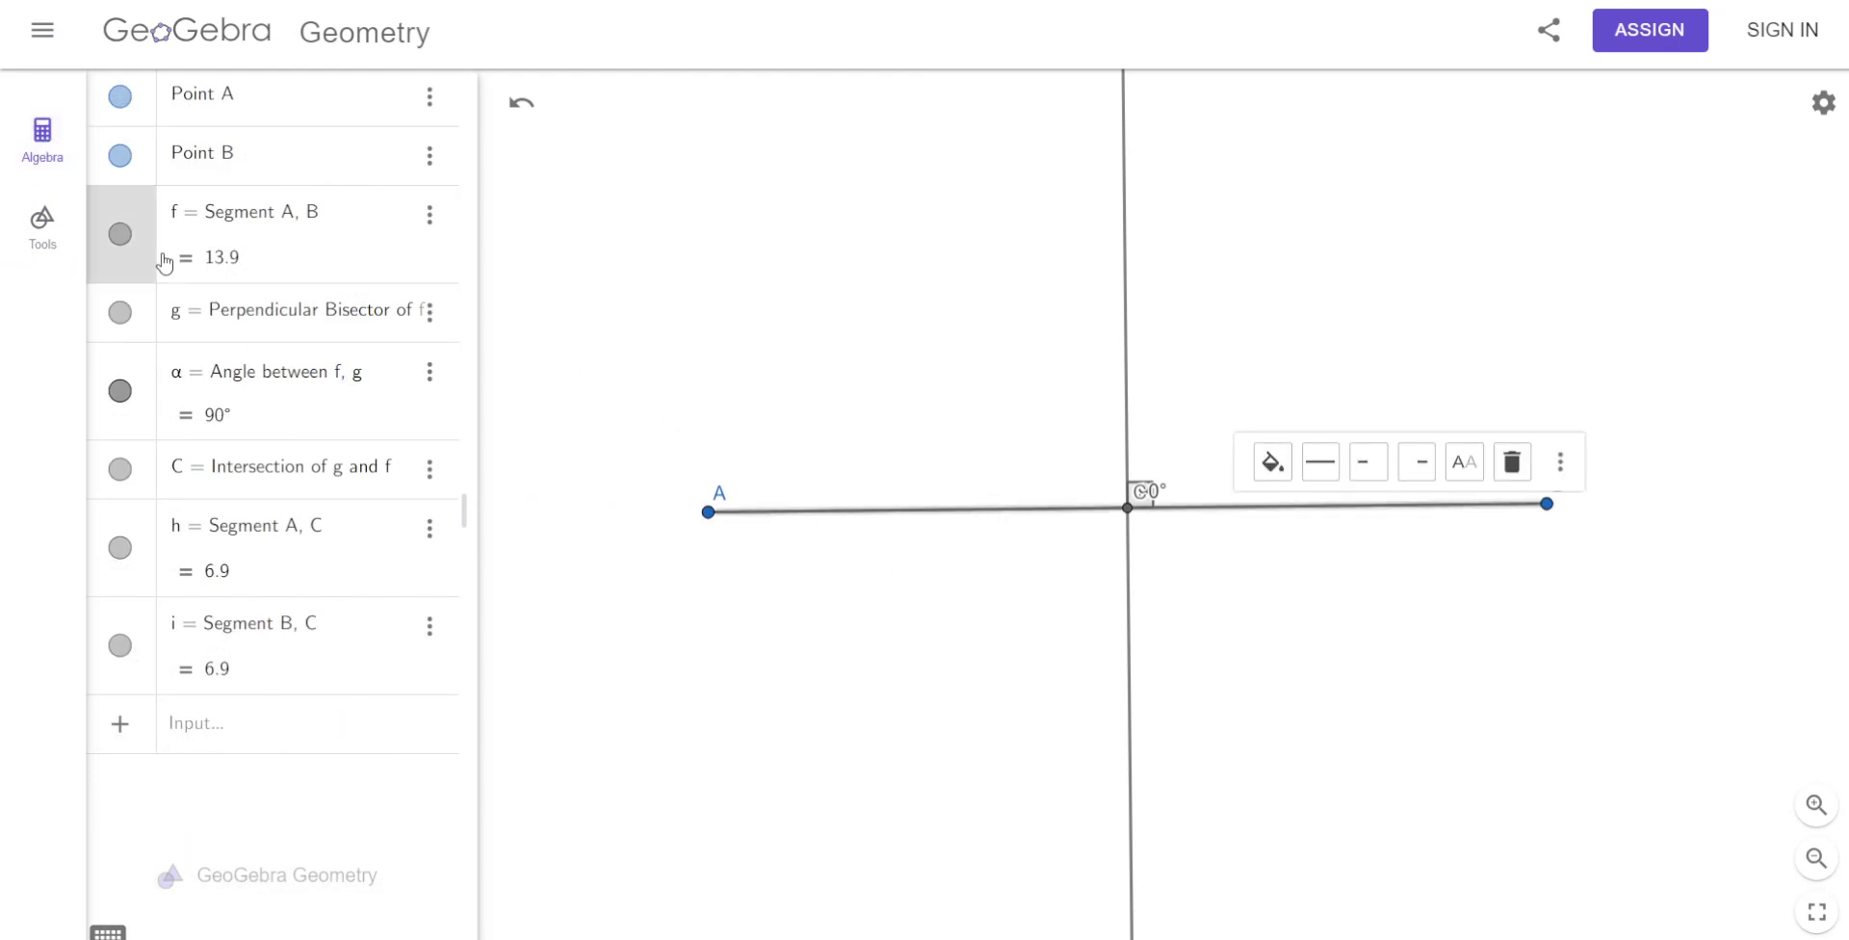
{"action": "left_click", "coordinate": [125, 236]}
{"action": "left_click", "coordinate": [691, 272]}
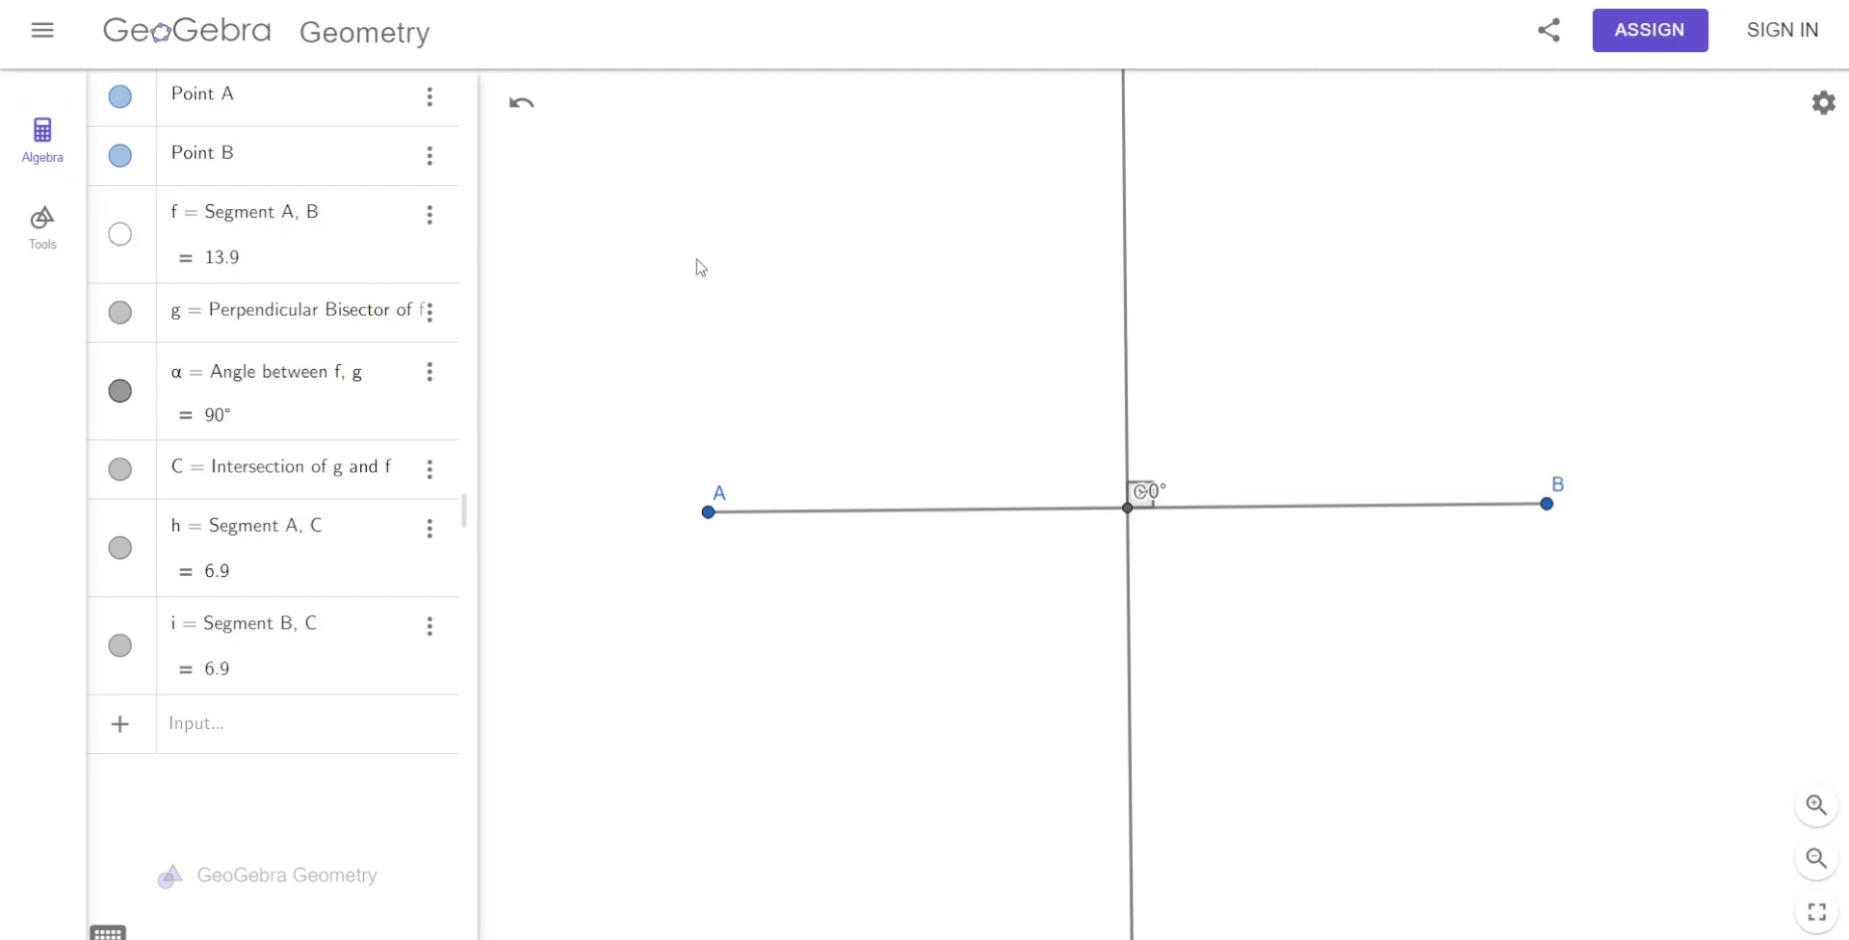
Draw a segment about 6.9 units long from the intersection point up along the perpendicular bisector to a new point.
{"action": "left_click", "coordinate": [44, 230]}
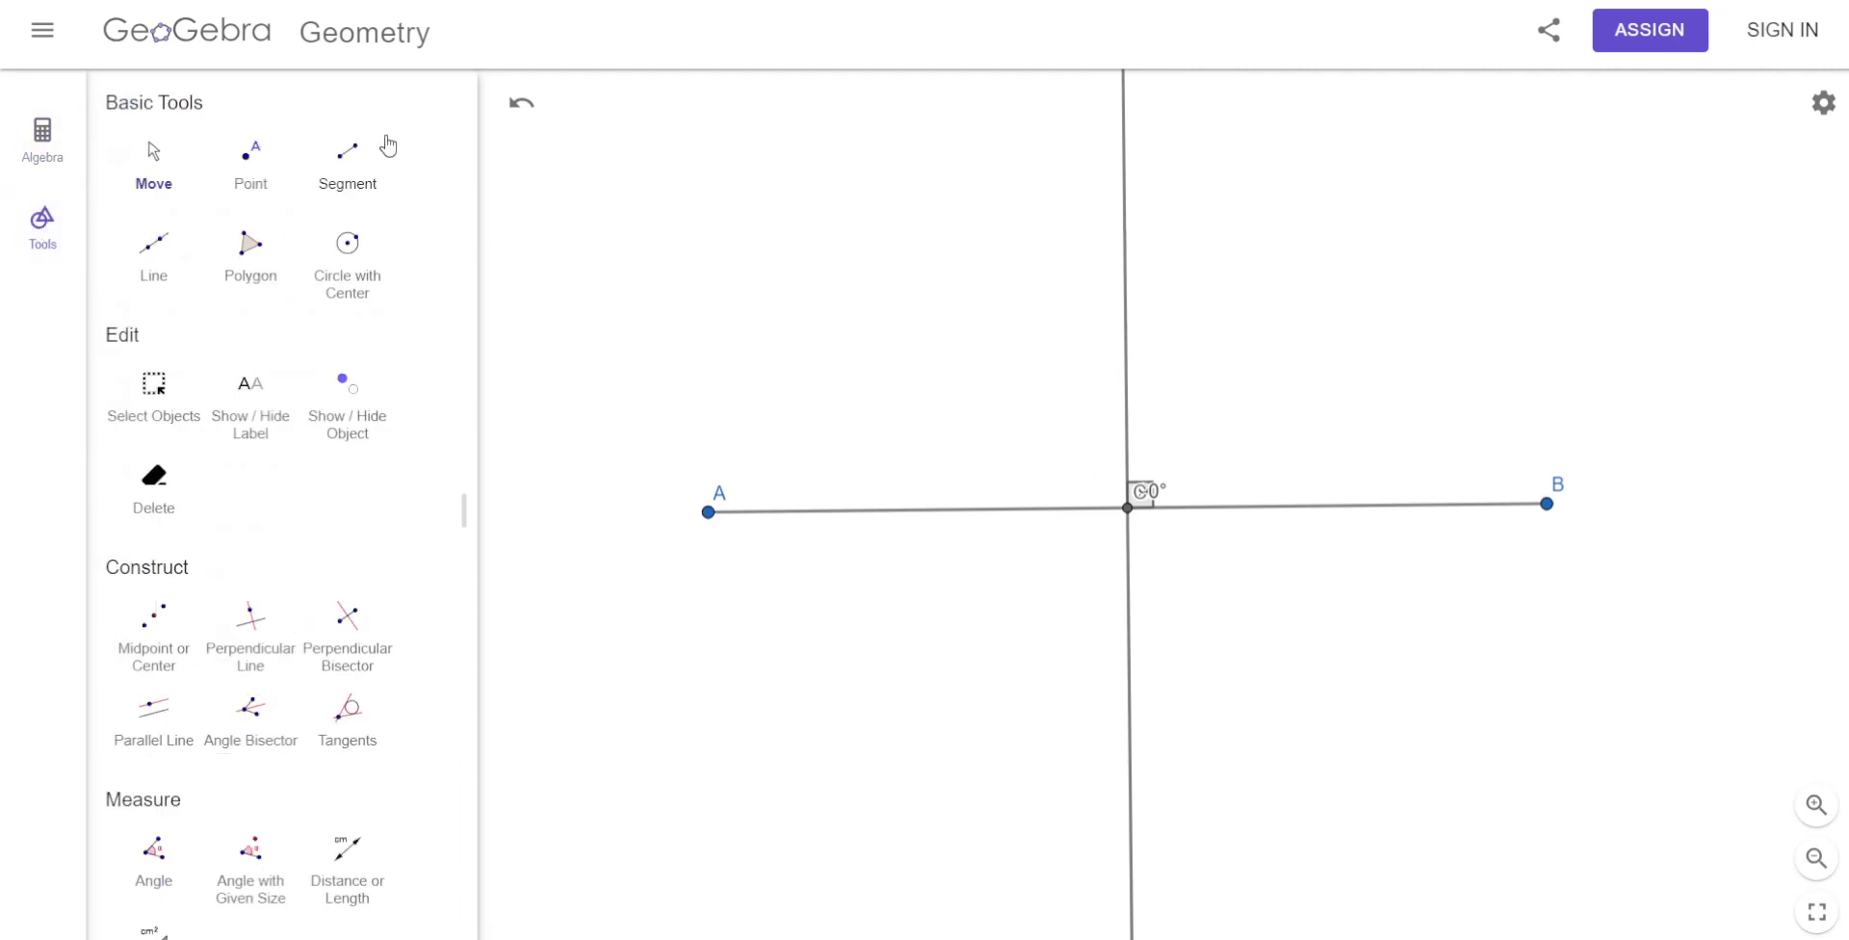
{"action": "left_click", "coordinate": [349, 162]}
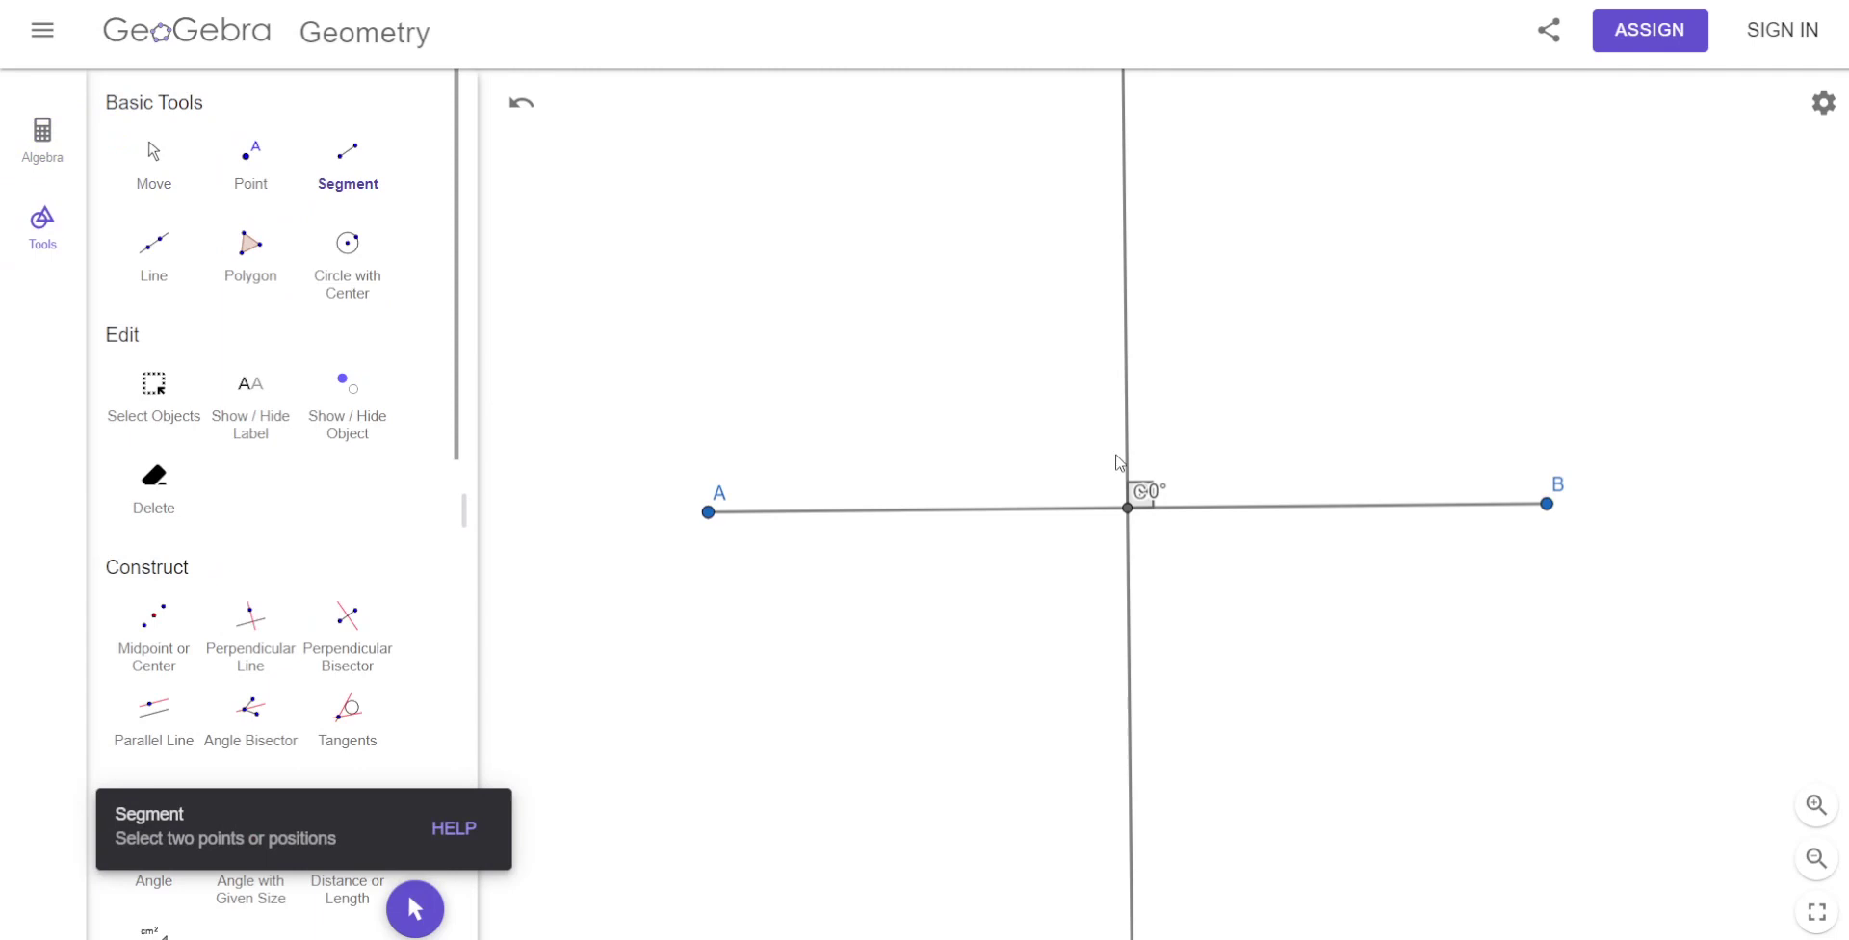
{"action": "left_click", "coordinate": [1128, 508]}
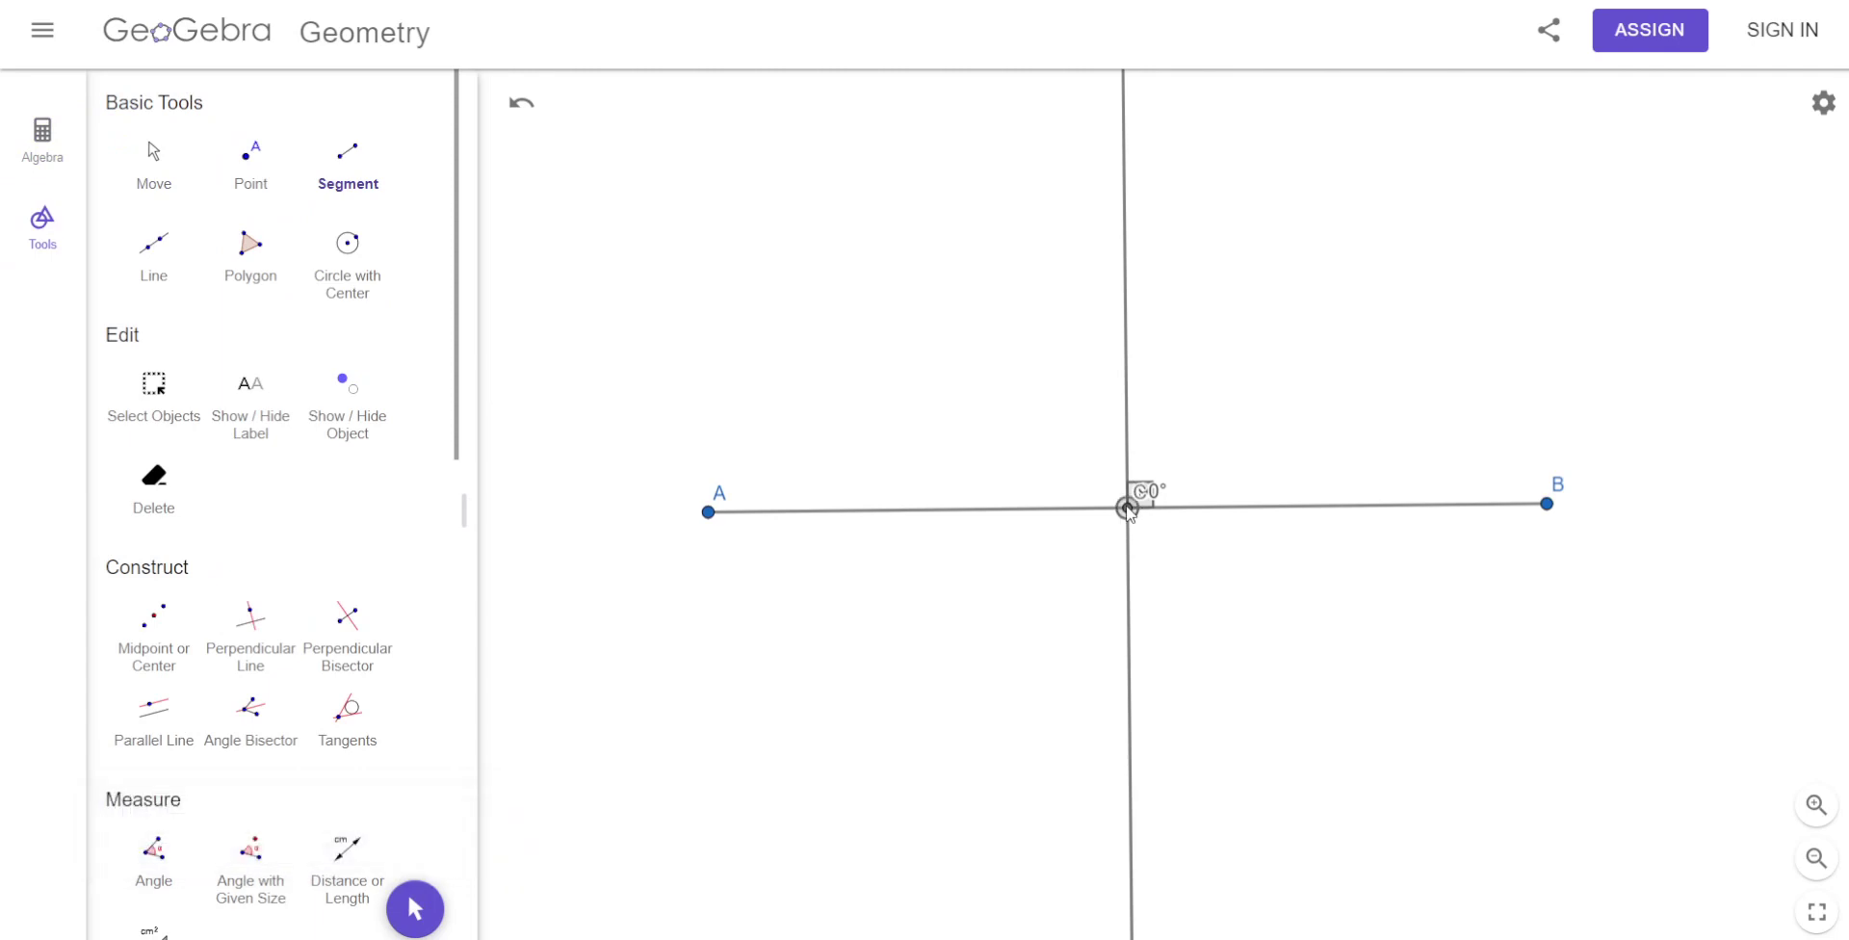
{"action": "left_click", "coordinate": [1123, 93]}
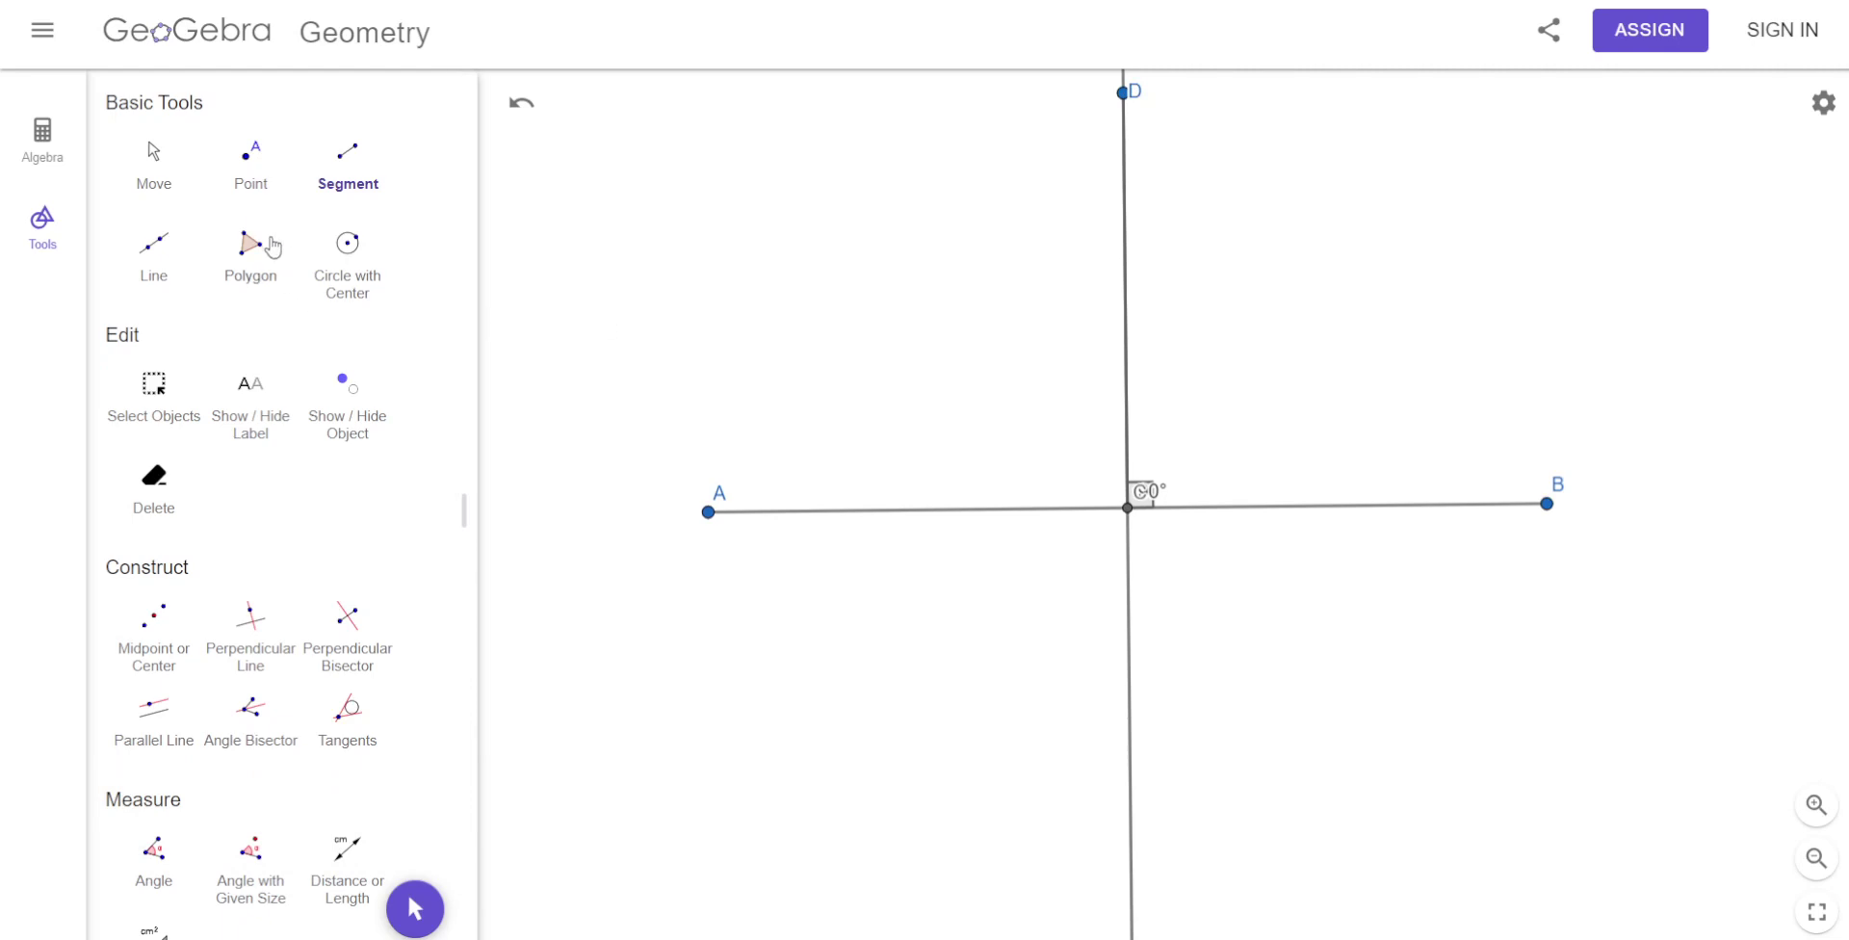
Hide the perpendicular bisector line, keeping the upright segment drawn along it.
{"action": "left_click", "coordinate": [156, 166]}
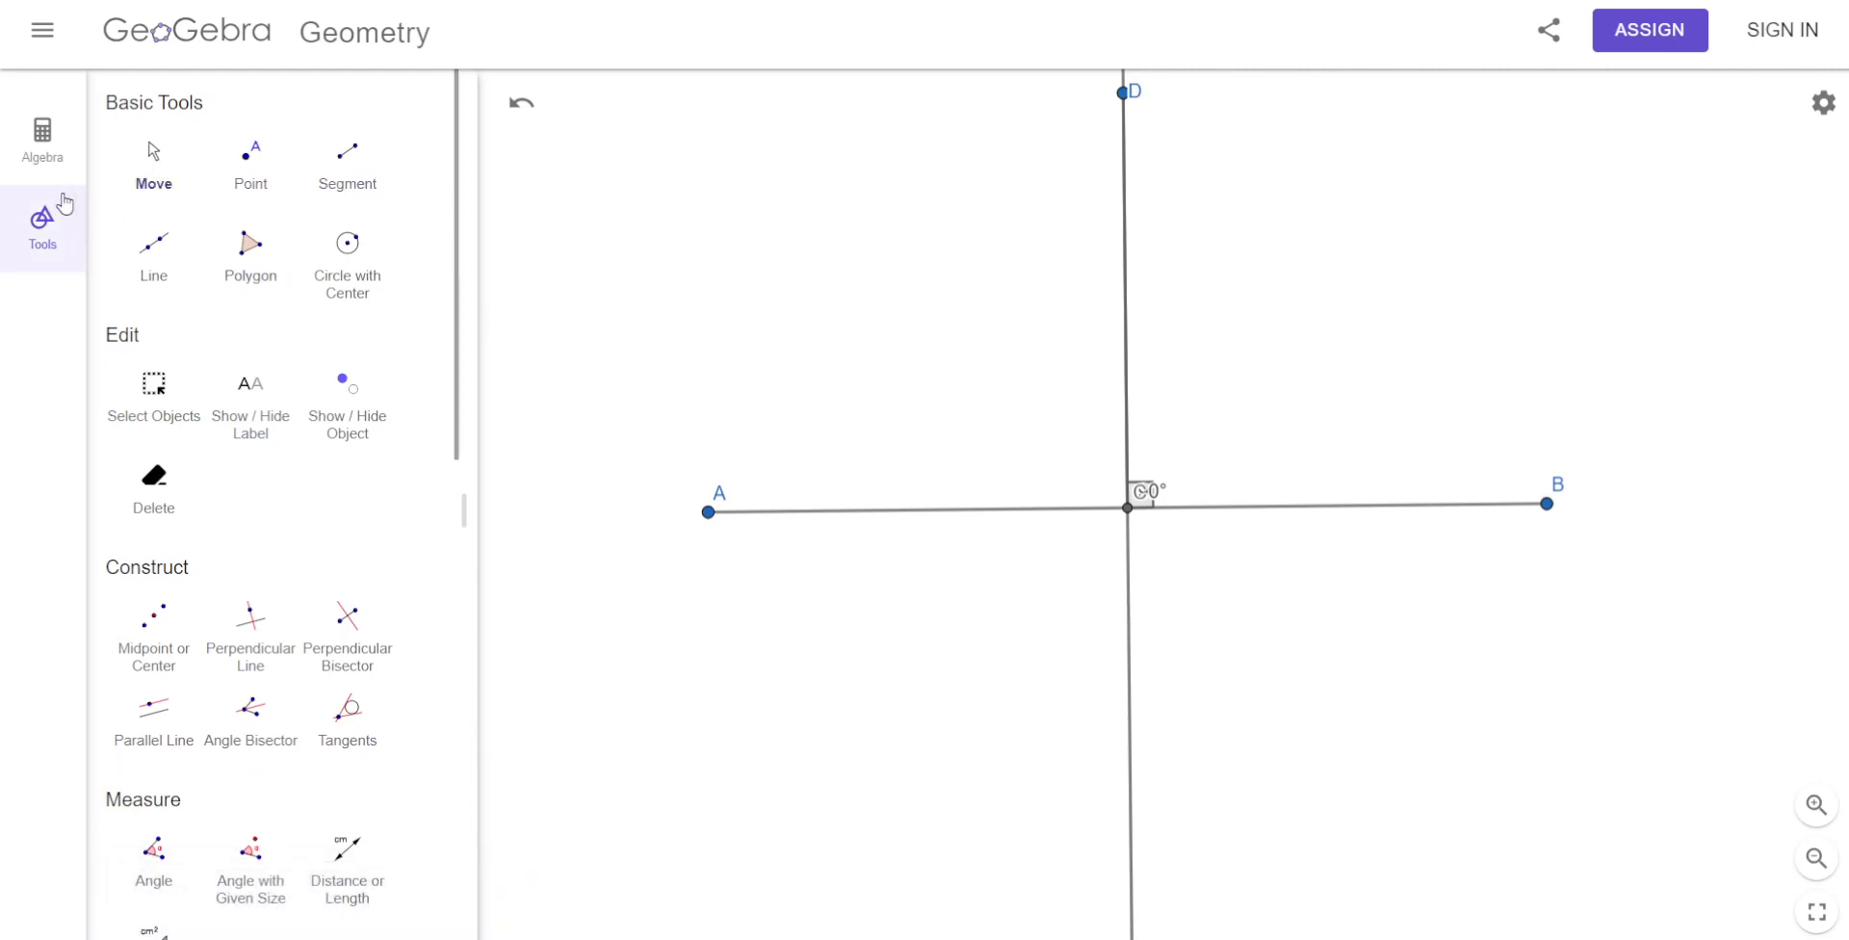
{"action": "left_click", "coordinate": [42, 145]}
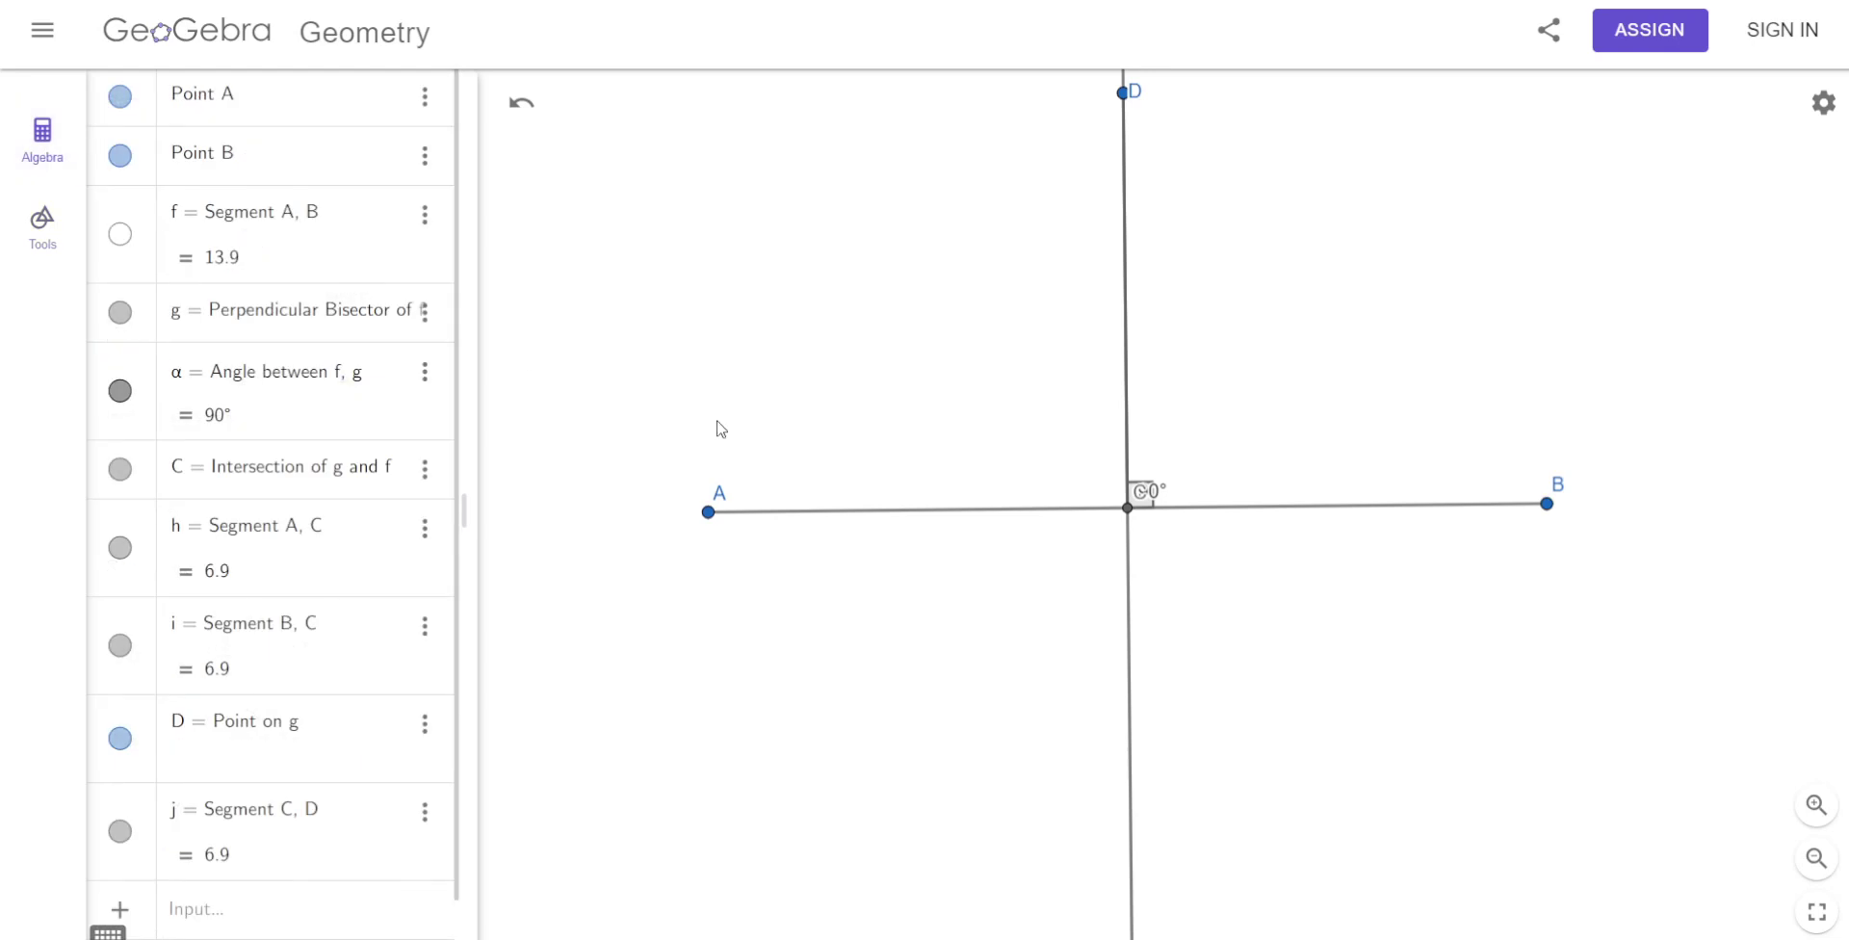
{"action": "left_click", "coordinate": [1130, 679]}
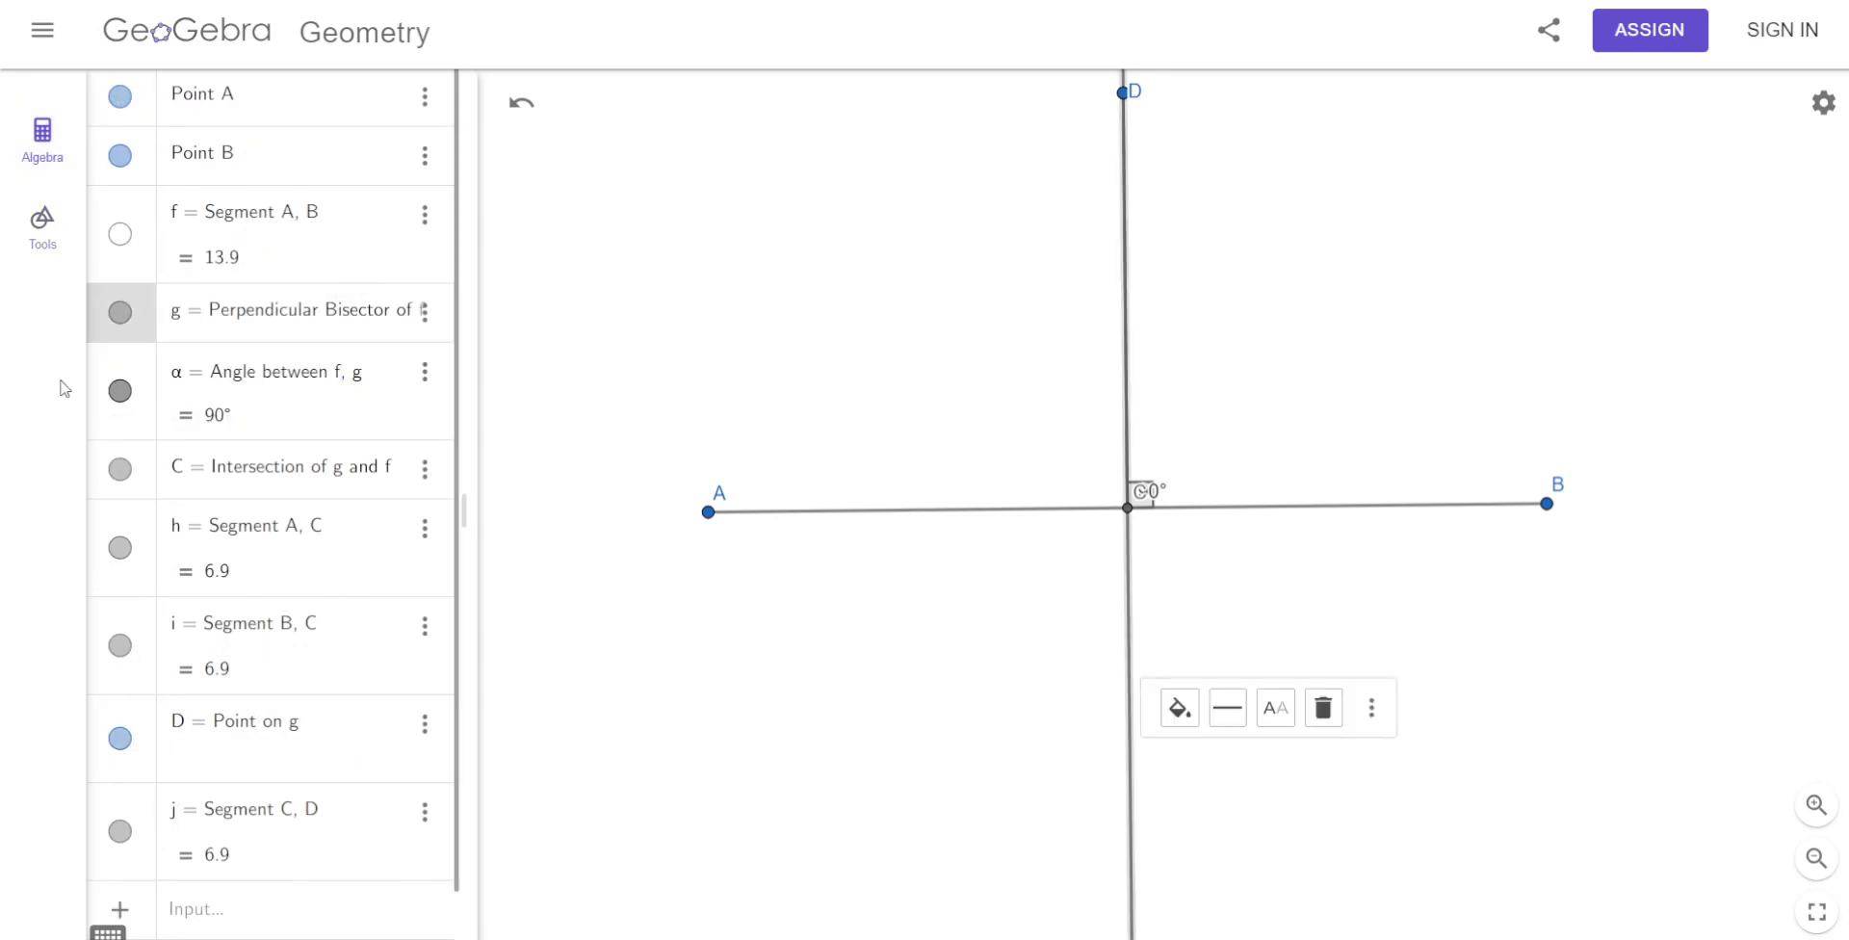
{"action": "left_click", "coordinate": [120, 313]}
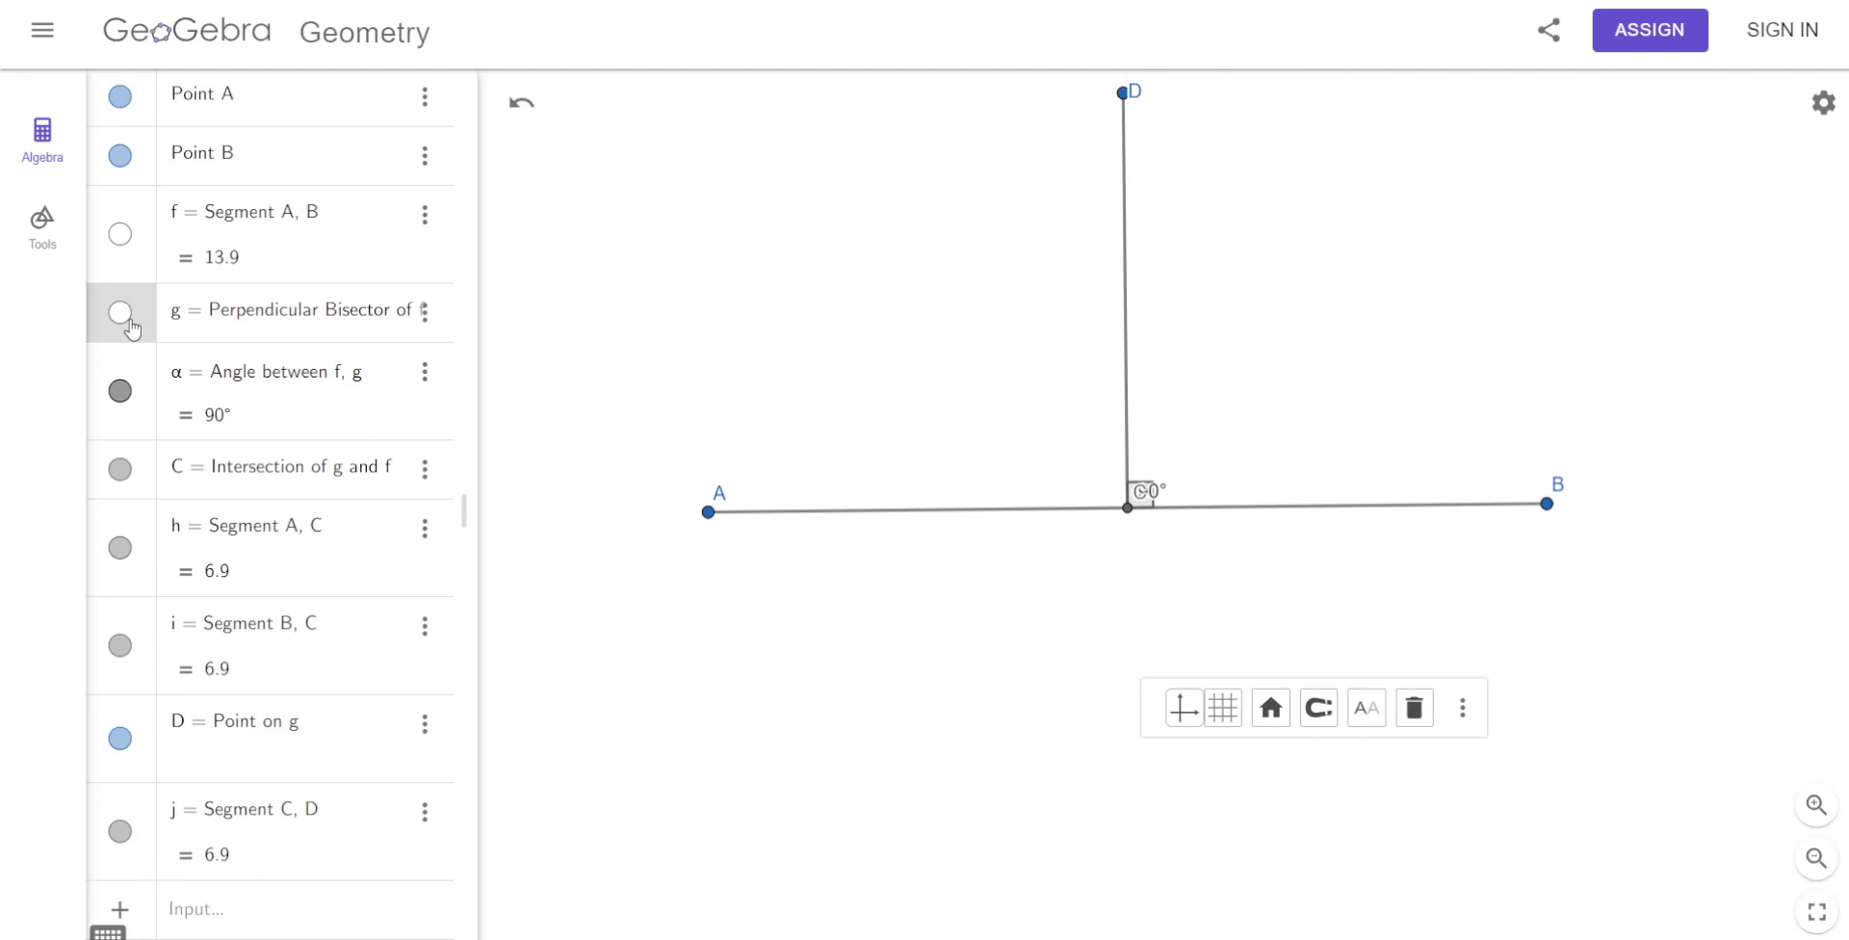
{"action": "left_click", "coordinate": [805, 816]}
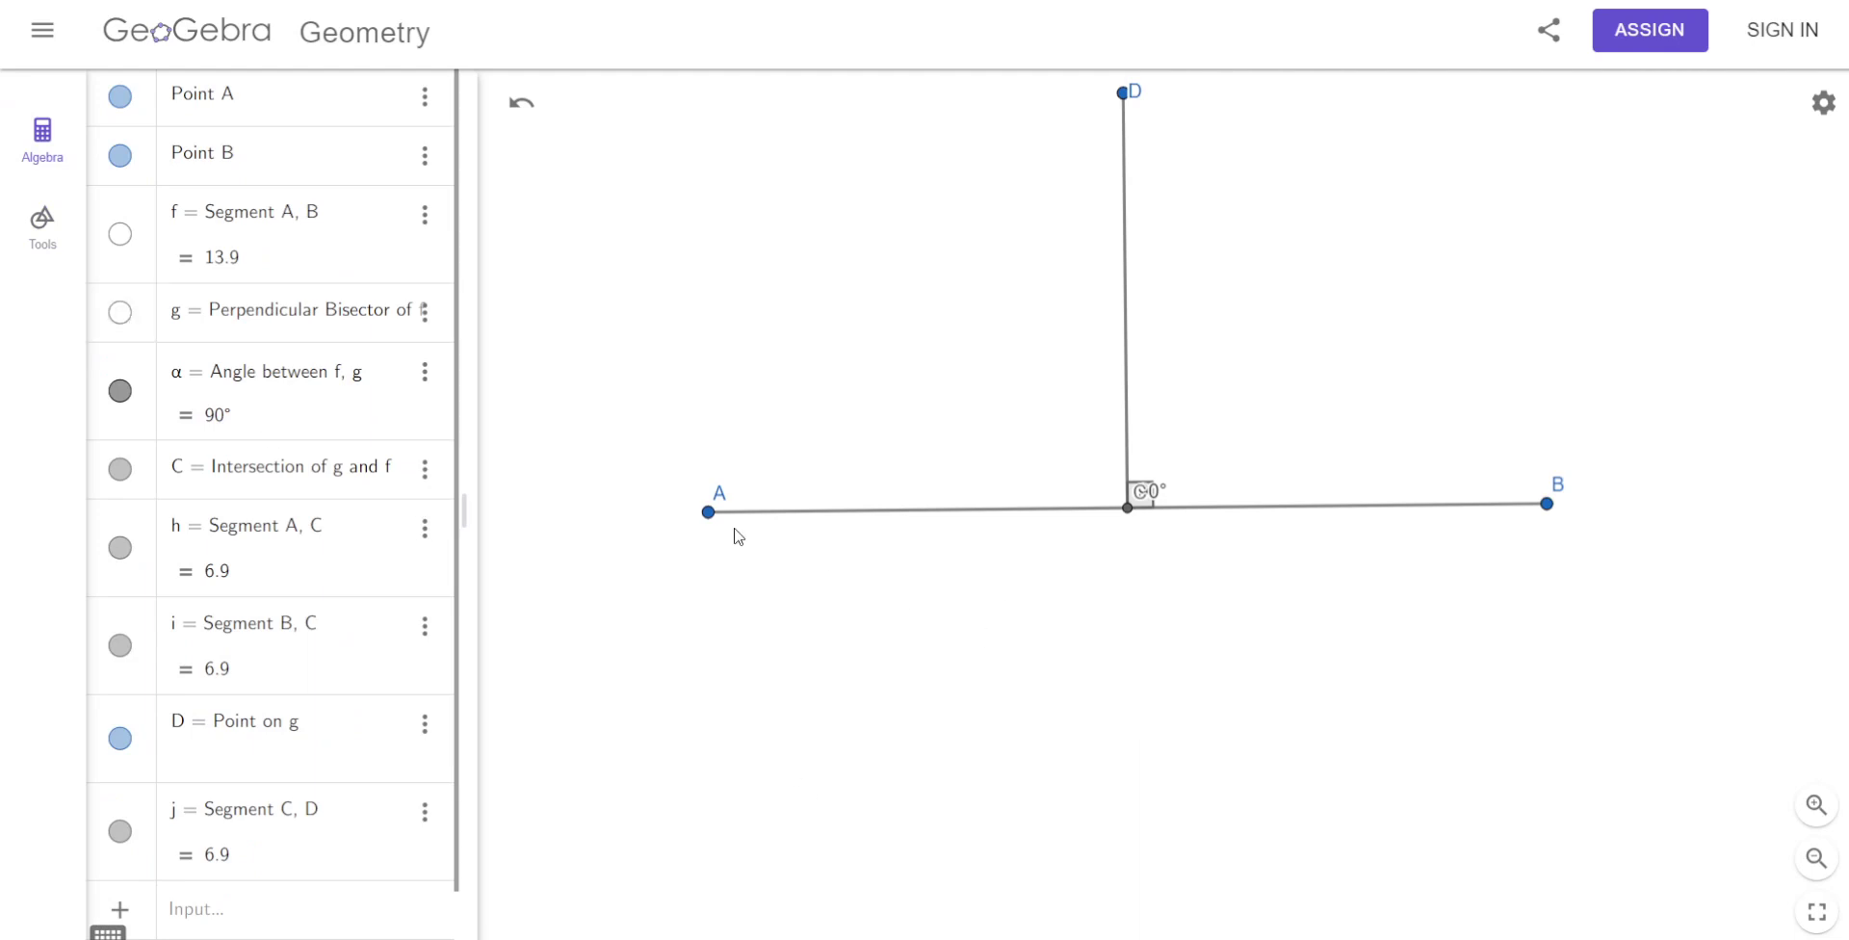
Add length labels to the two half segments between A, the intersection point and B.
{"action": "left_click", "coordinate": [42, 229]}
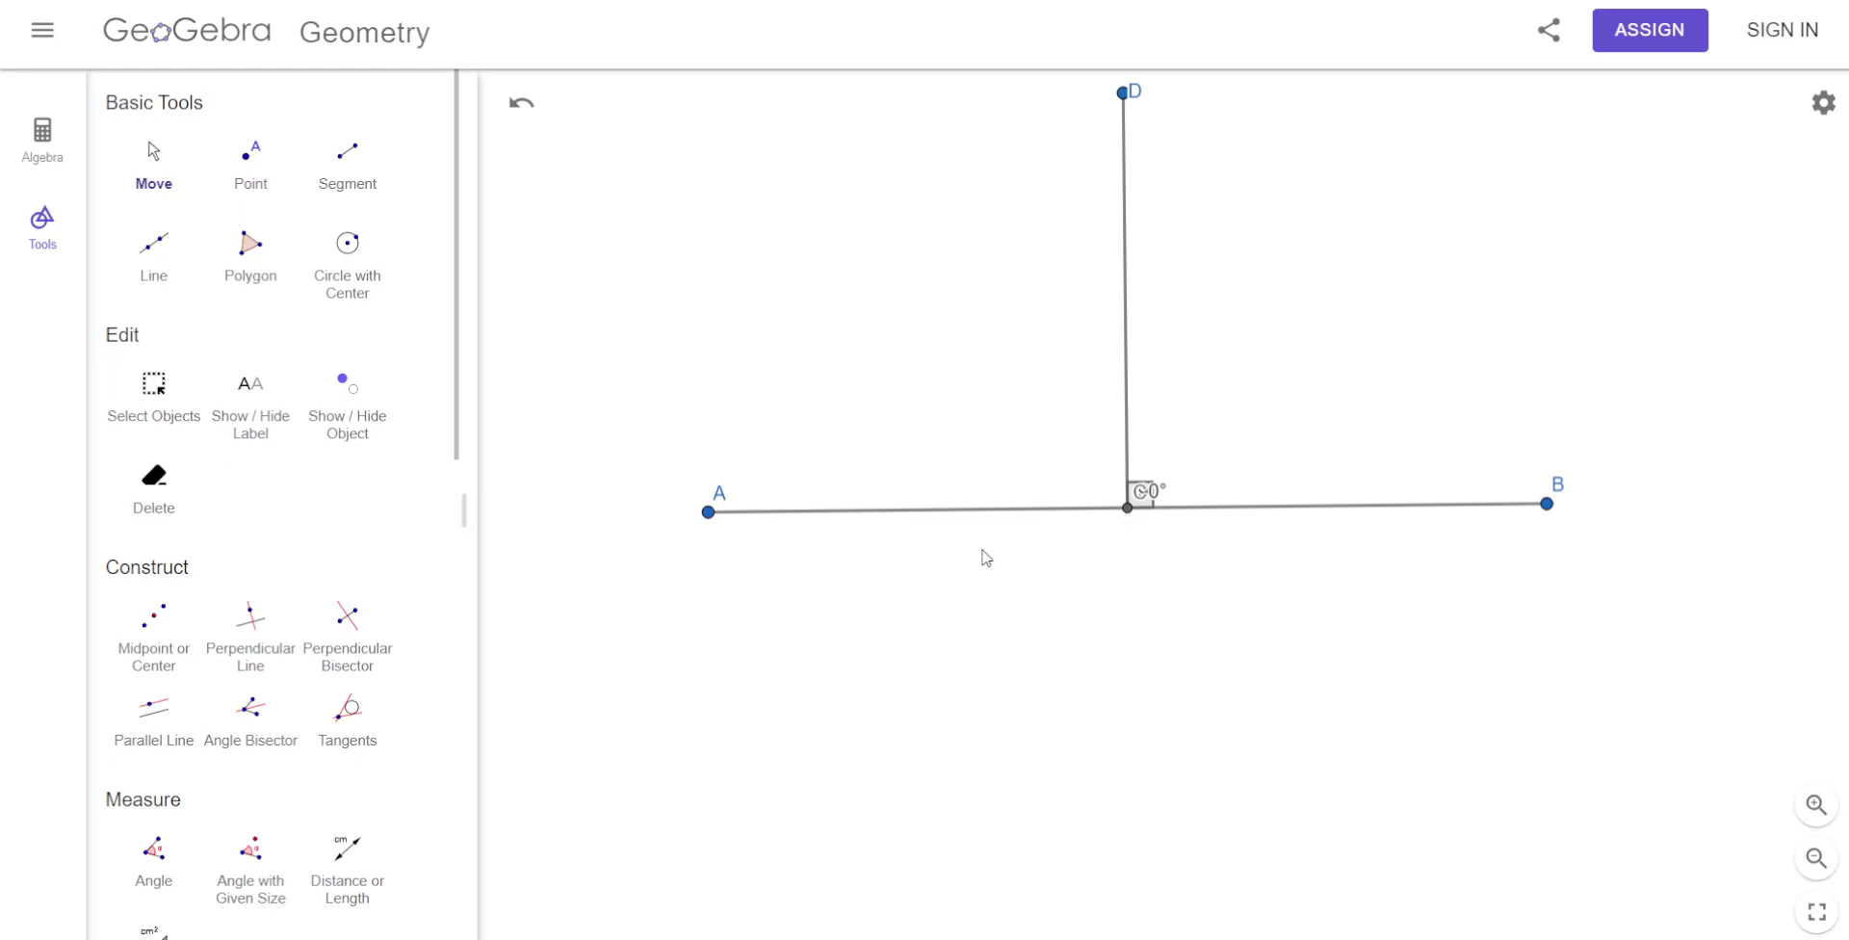
{"action": "left_click", "coordinate": [951, 519]}
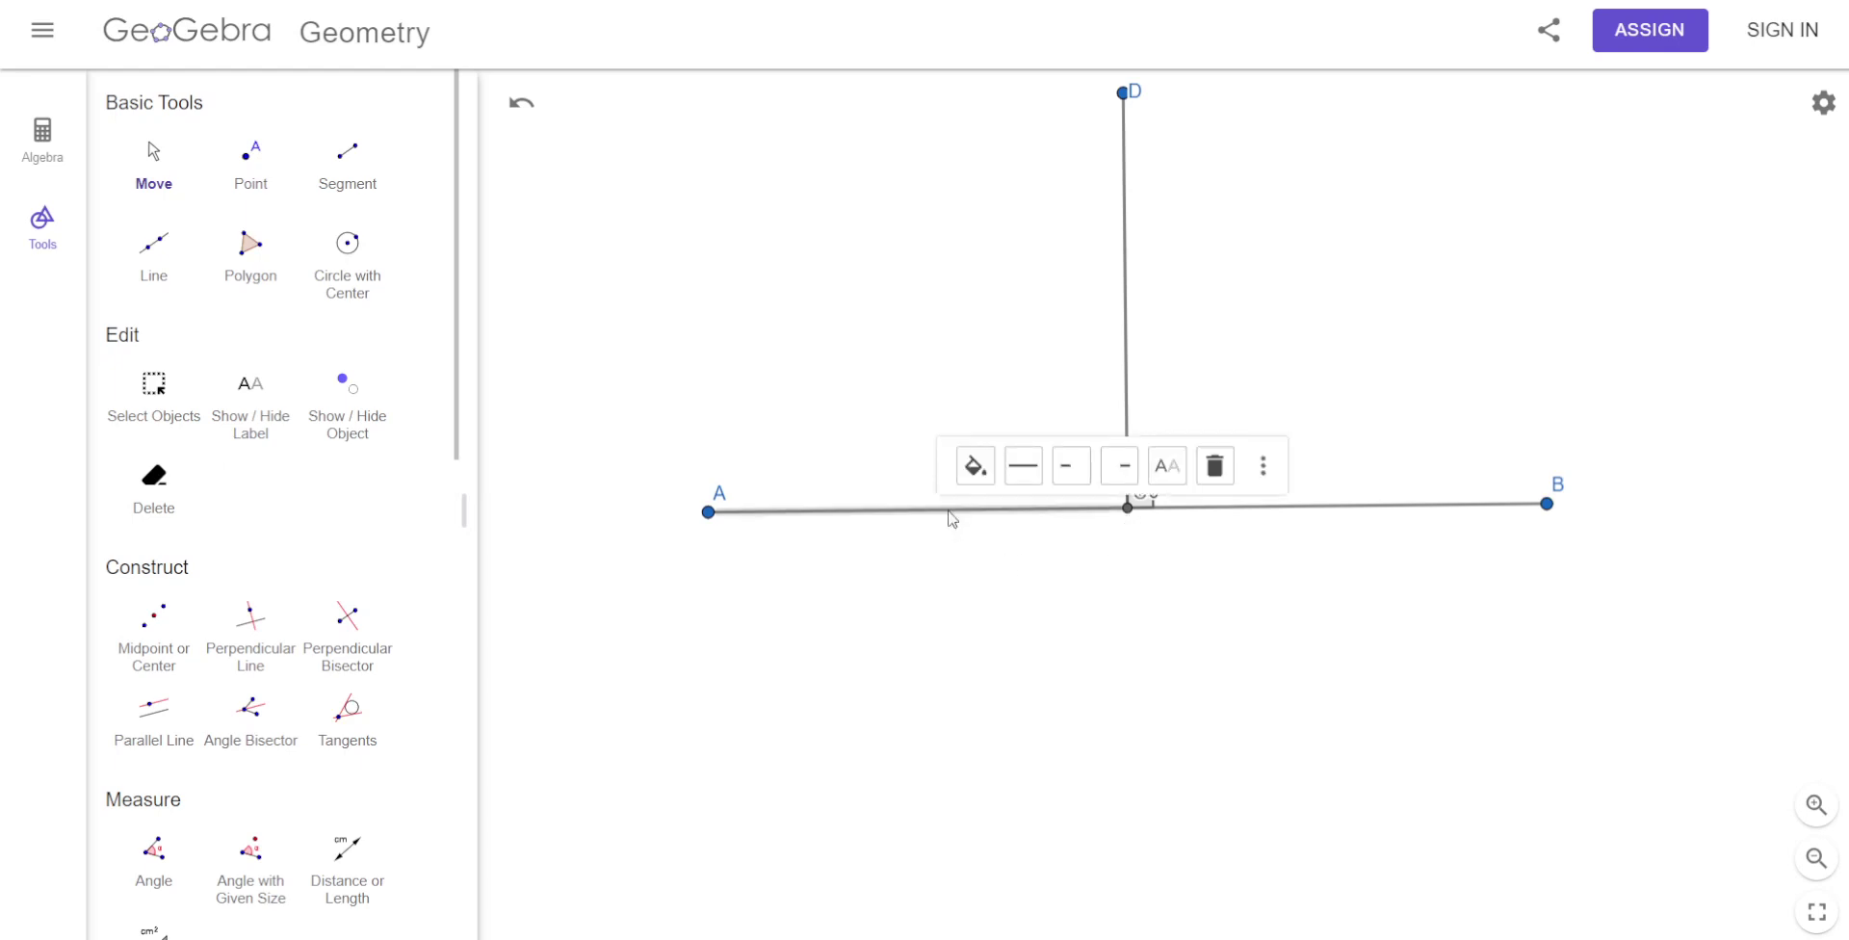
{"action": "left_click", "coordinate": [539, 723]}
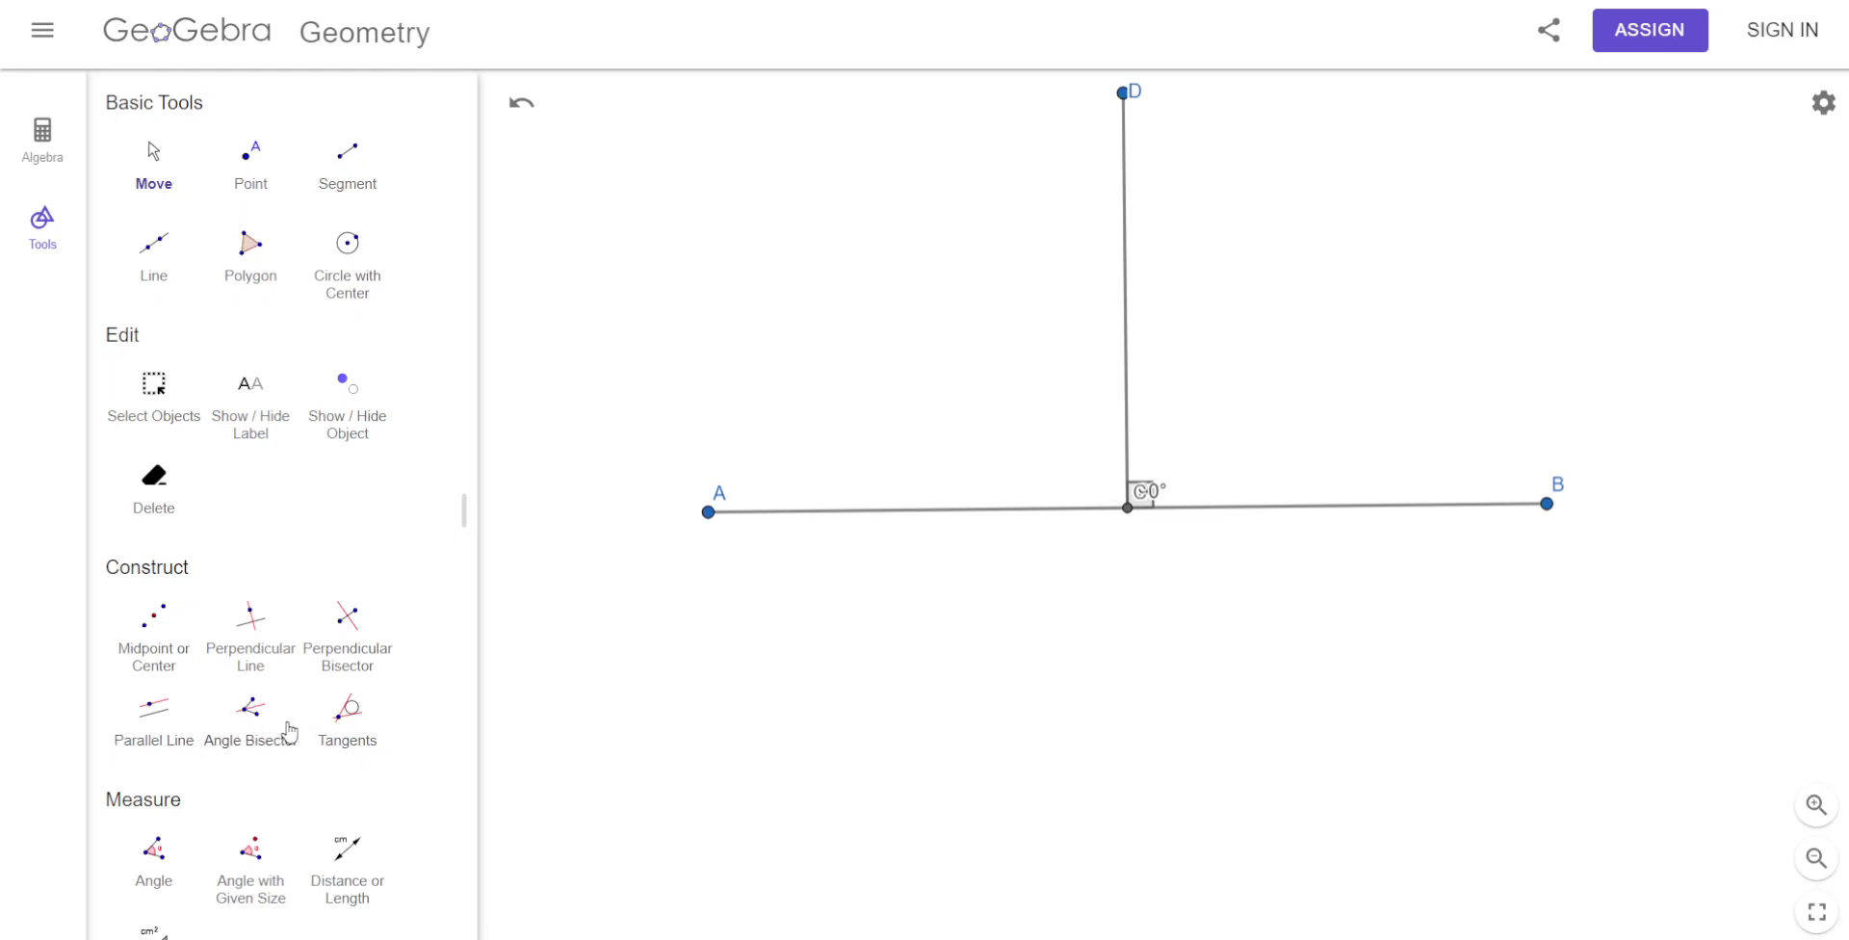
{"action": "left_click", "coordinate": [342, 877]}
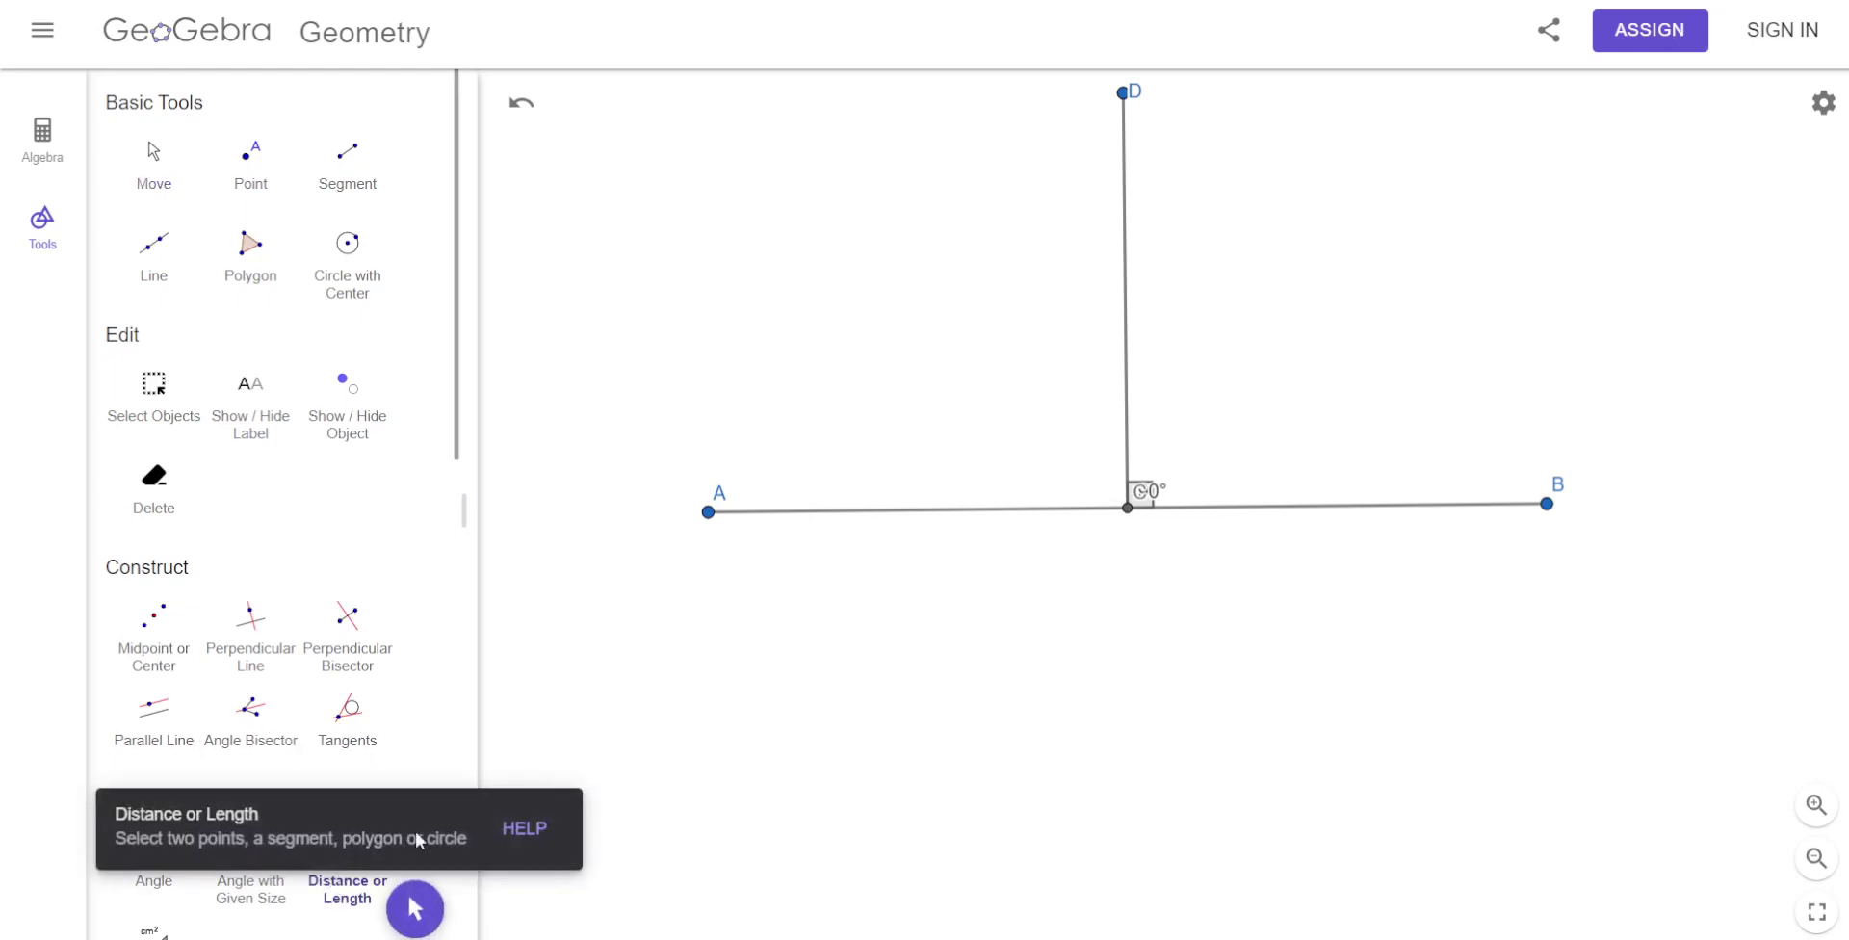
{"action": "left_click", "coordinate": [872, 514]}
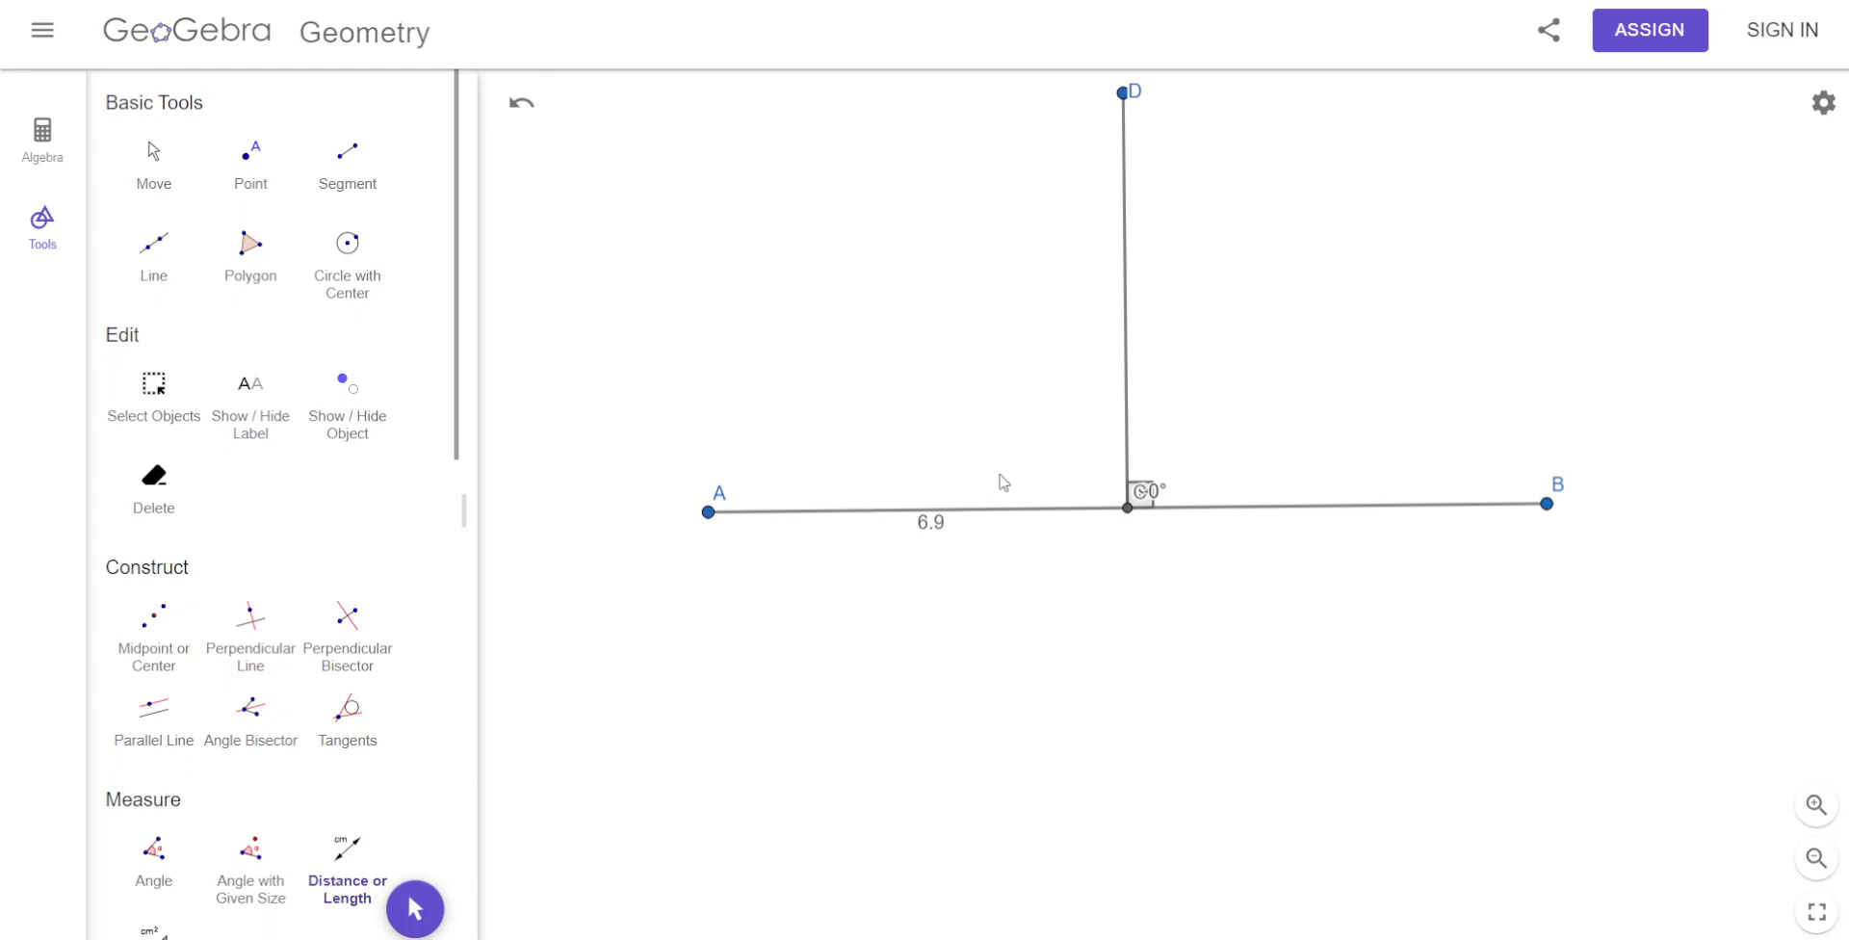
{"action": "left_click", "coordinate": [1338, 517]}
Move the length label near B below its segment and shift point B inward until each half is about 5.9 units long.
{"action": "left_click", "coordinate": [151, 159]}
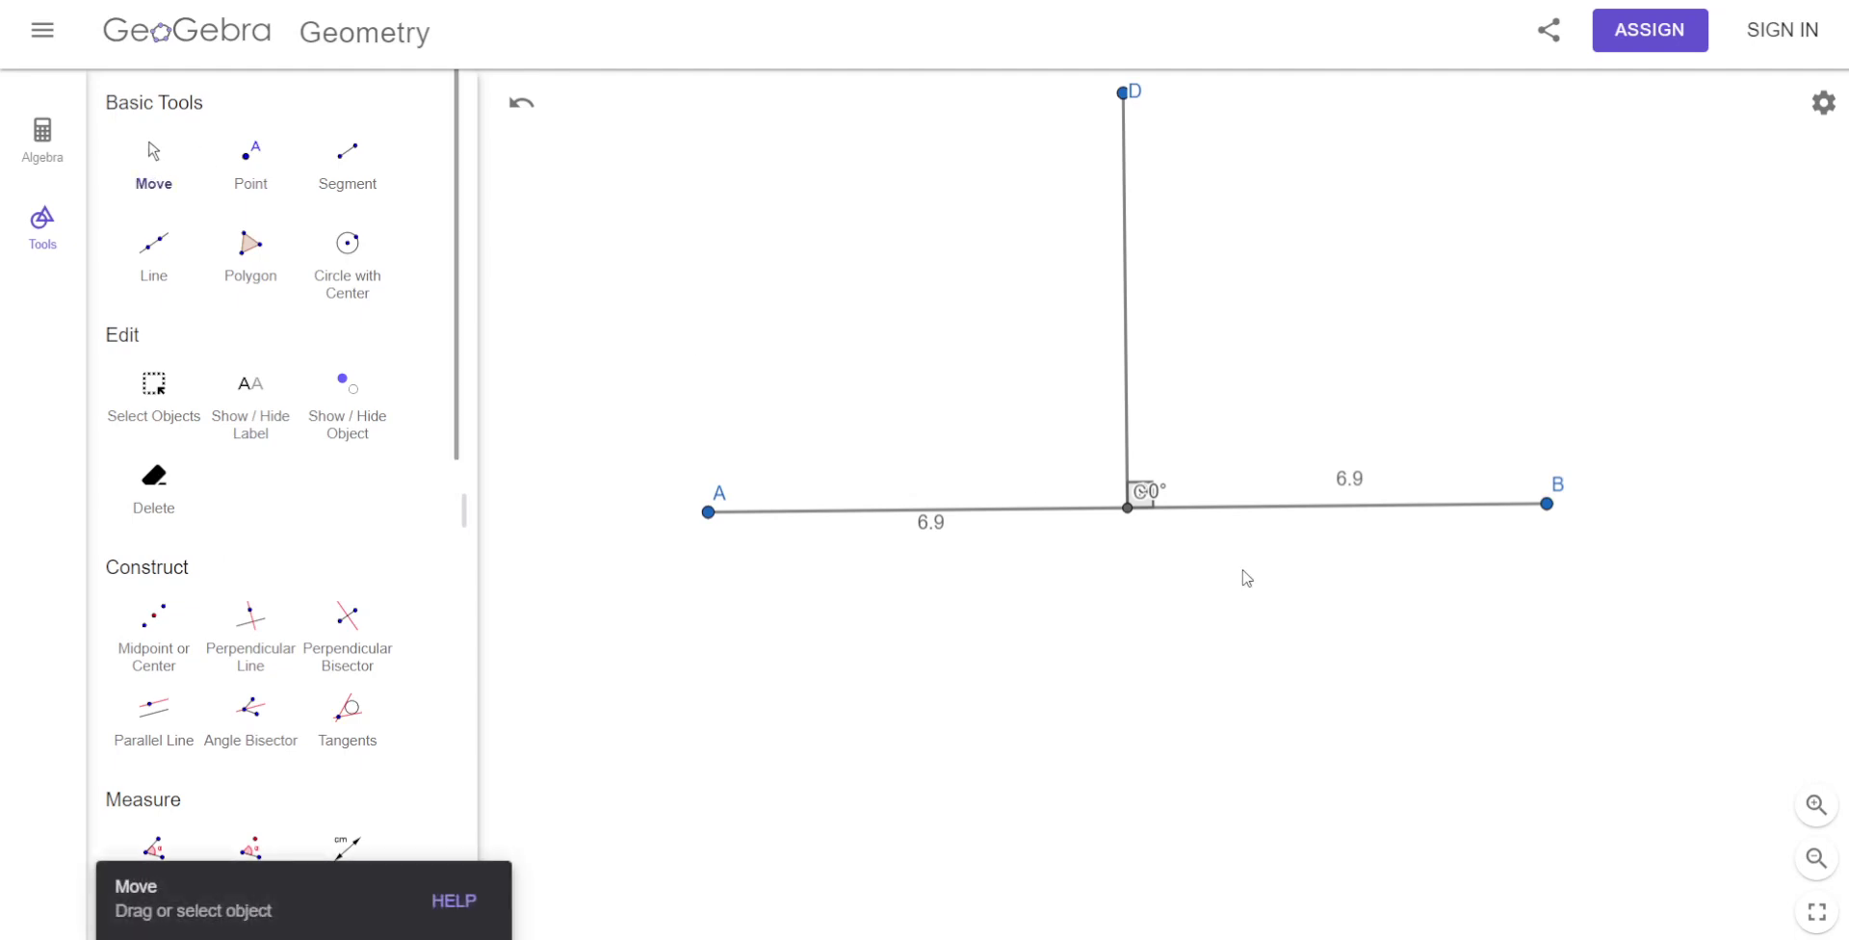
{"action": "left_click_drag", "start_coordinate": [1358, 490], "coordinate": [1371, 548]}
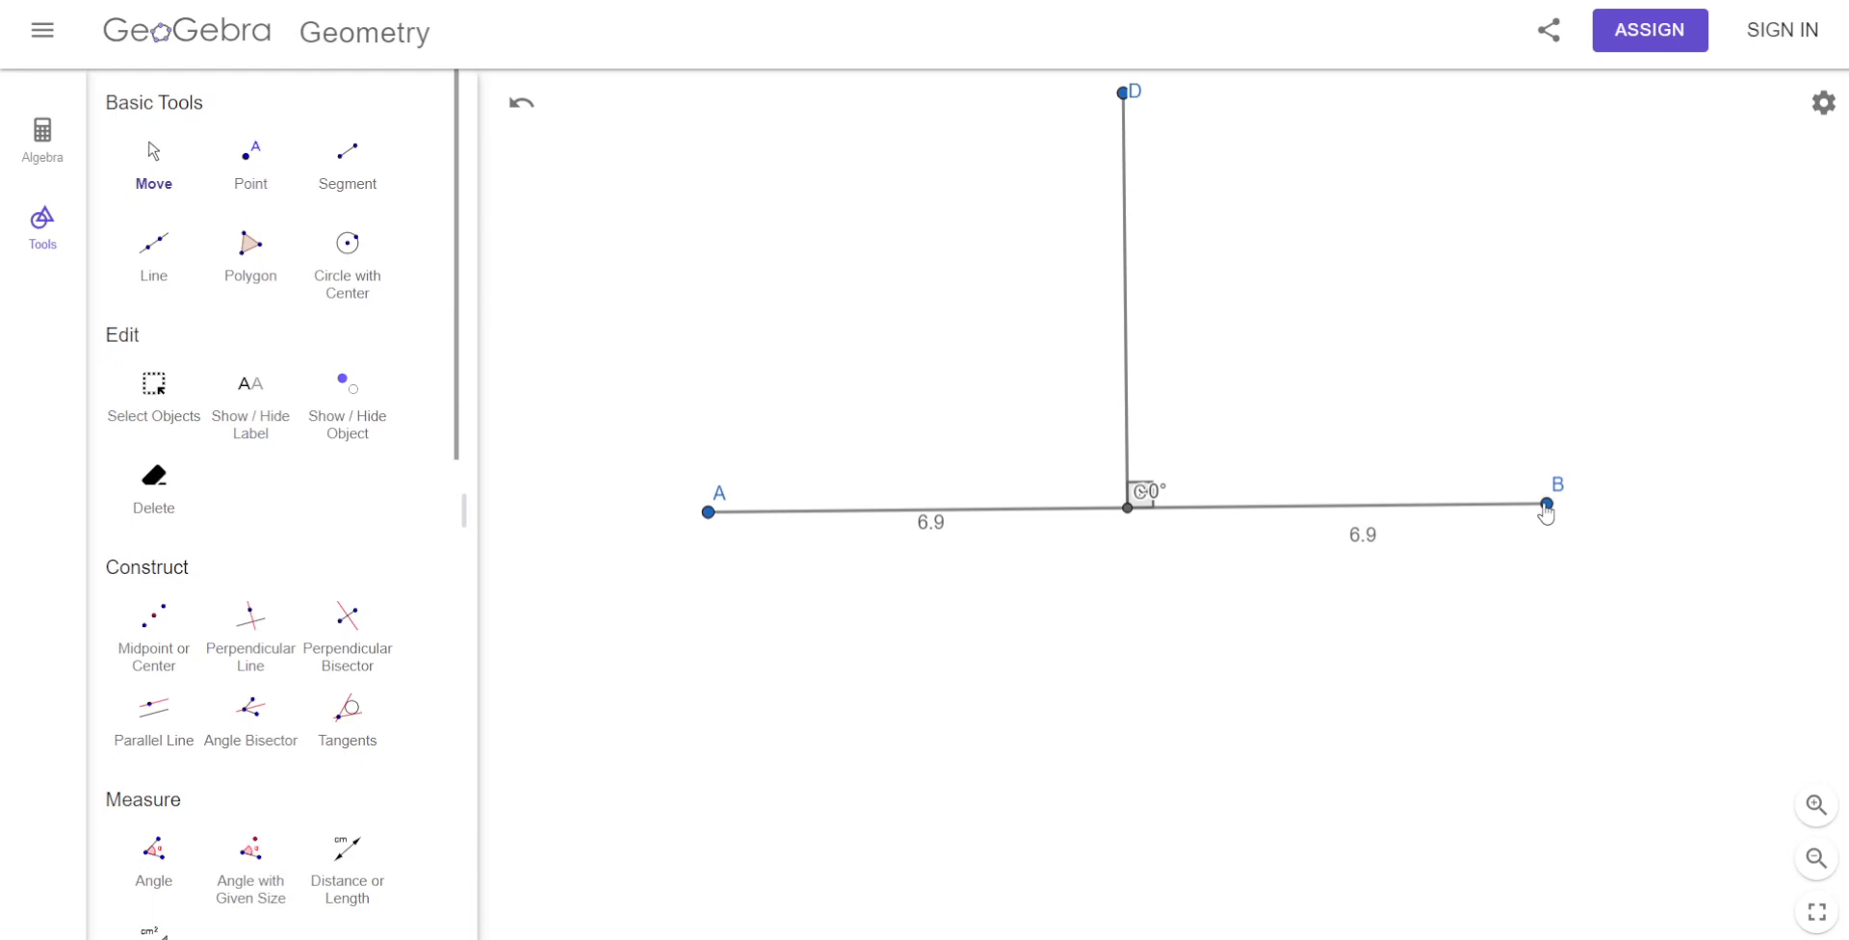
{"action": "left_click_drag", "start_coordinate": [1547, 503], "coordinate": [1428, 522]}
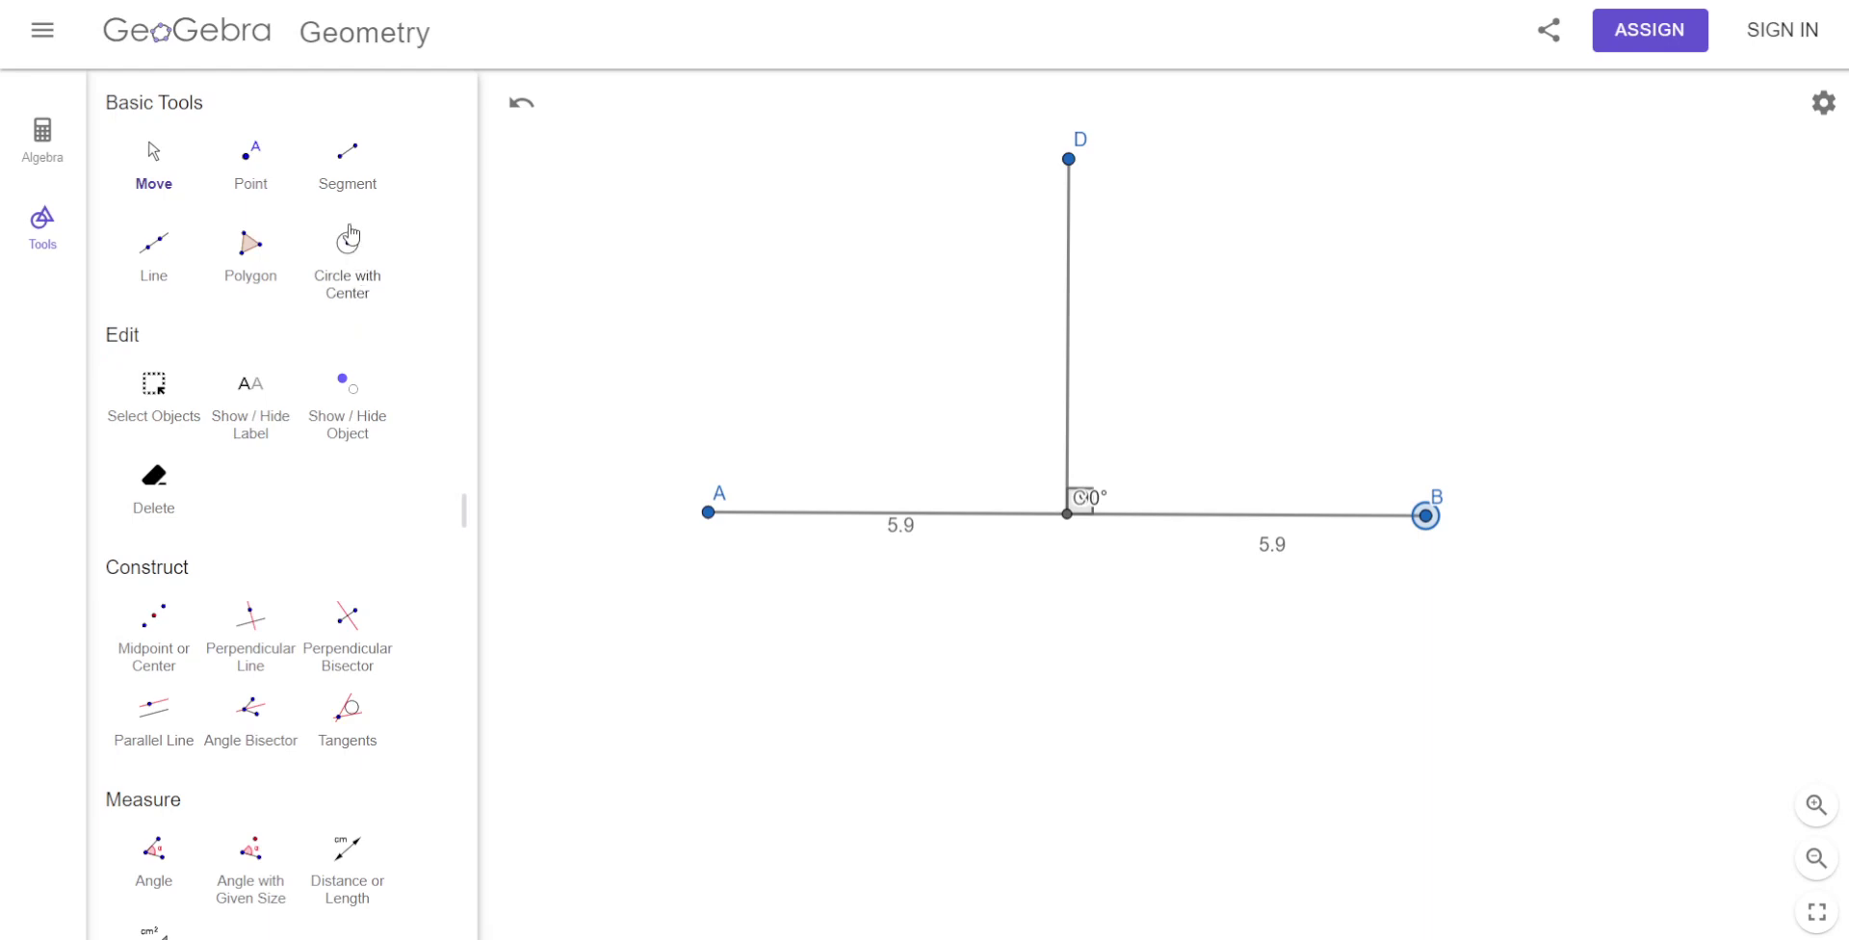
Place point E on the upright segment between C and D, and move the 90° label clear of point C.
{"action": "left_click", "coordinate": [250, 162]}
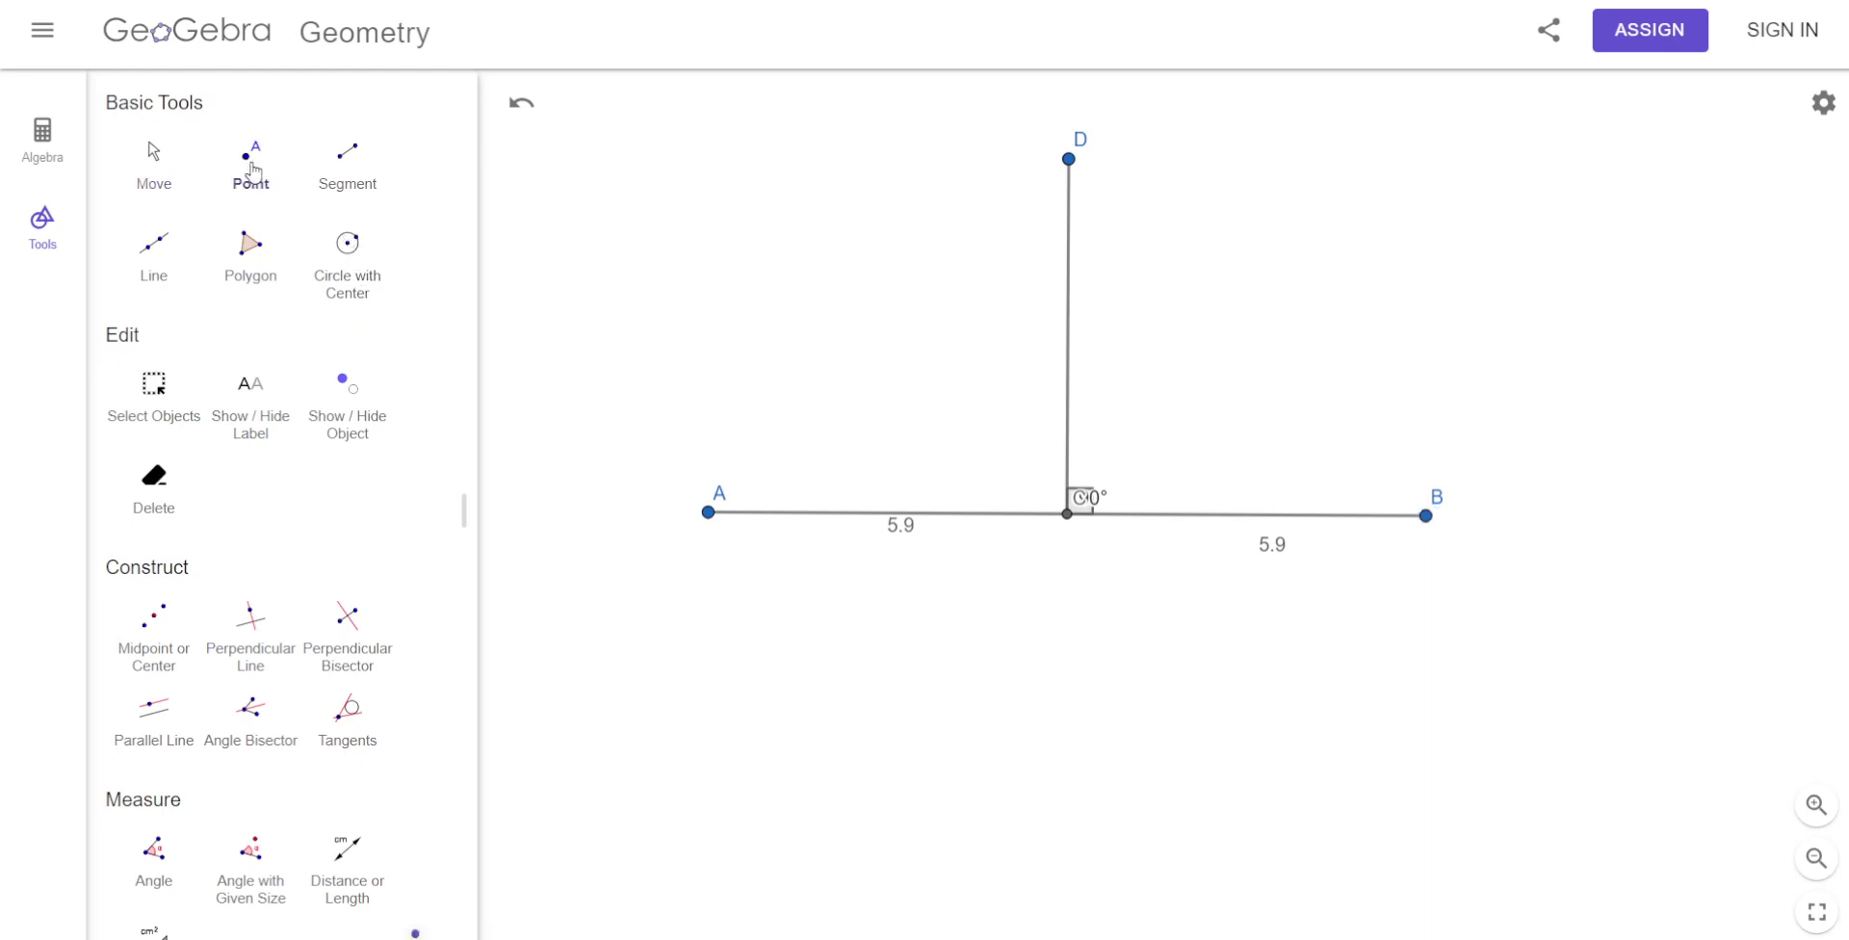
{"action": "left_click", "coordinate": [1068, 270]}
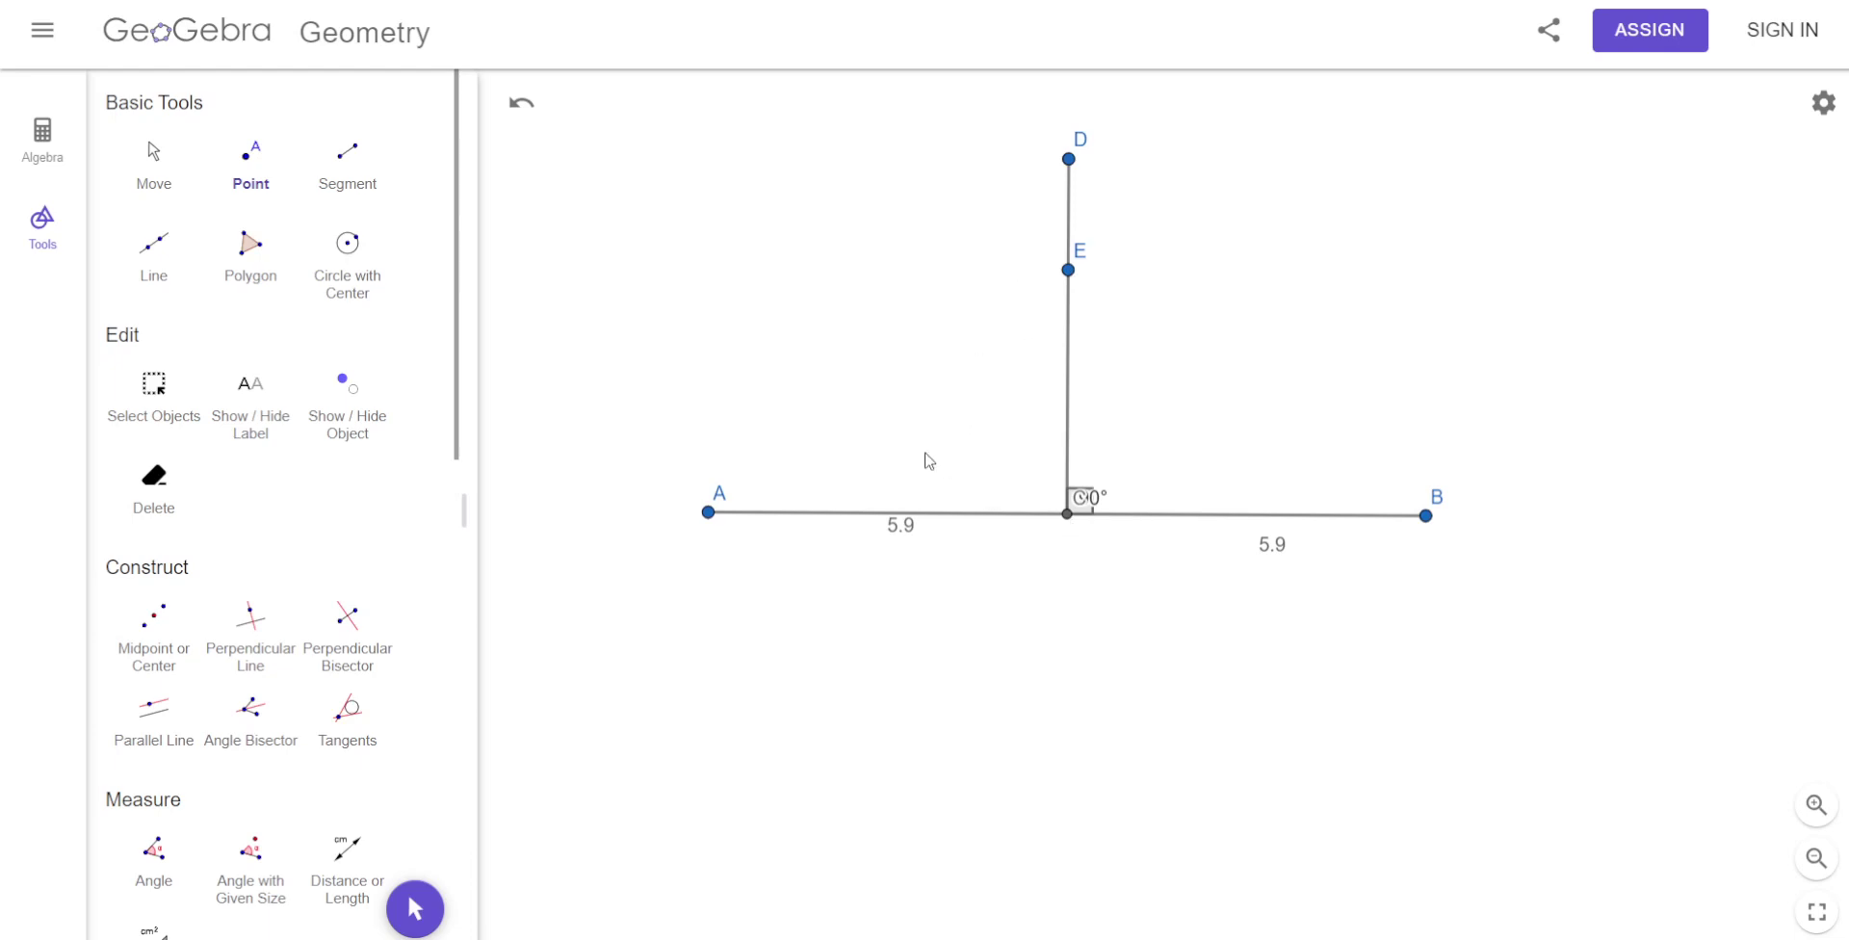
{"action": "left_click", "coordinate": [152, 156]}
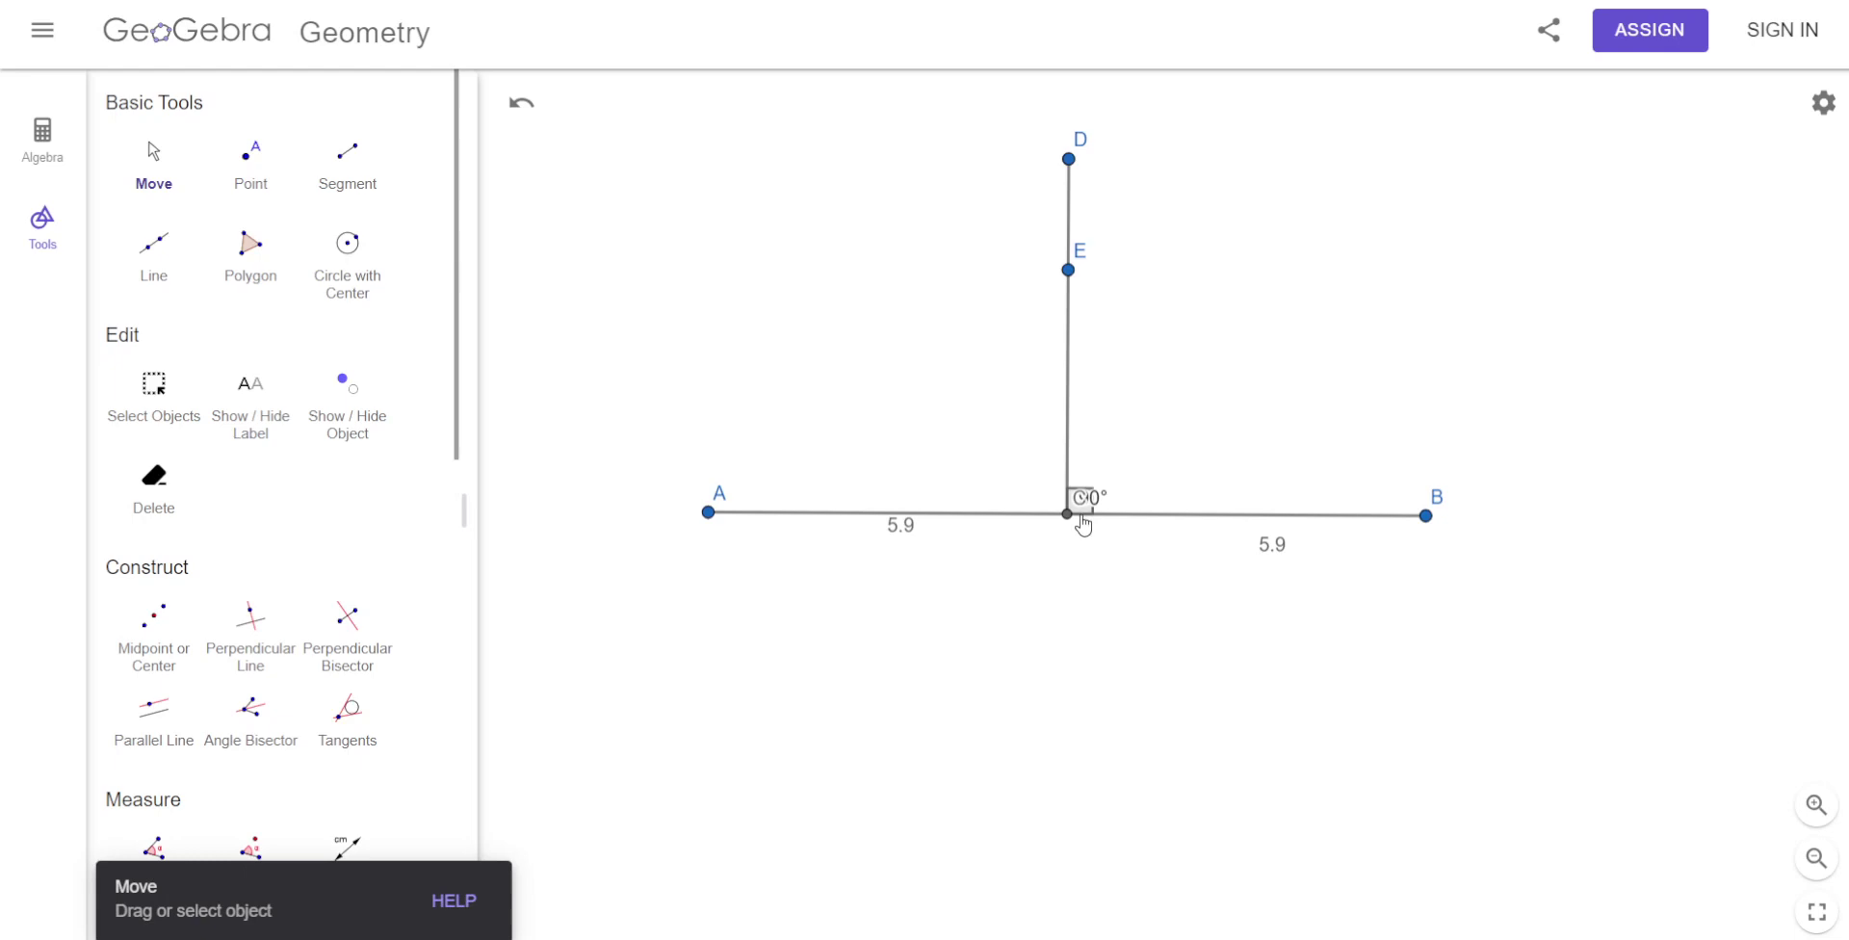
{"action": "left_click_drag", "start_coordinate": [1089, 501], "coordinate": [1117, 493]}
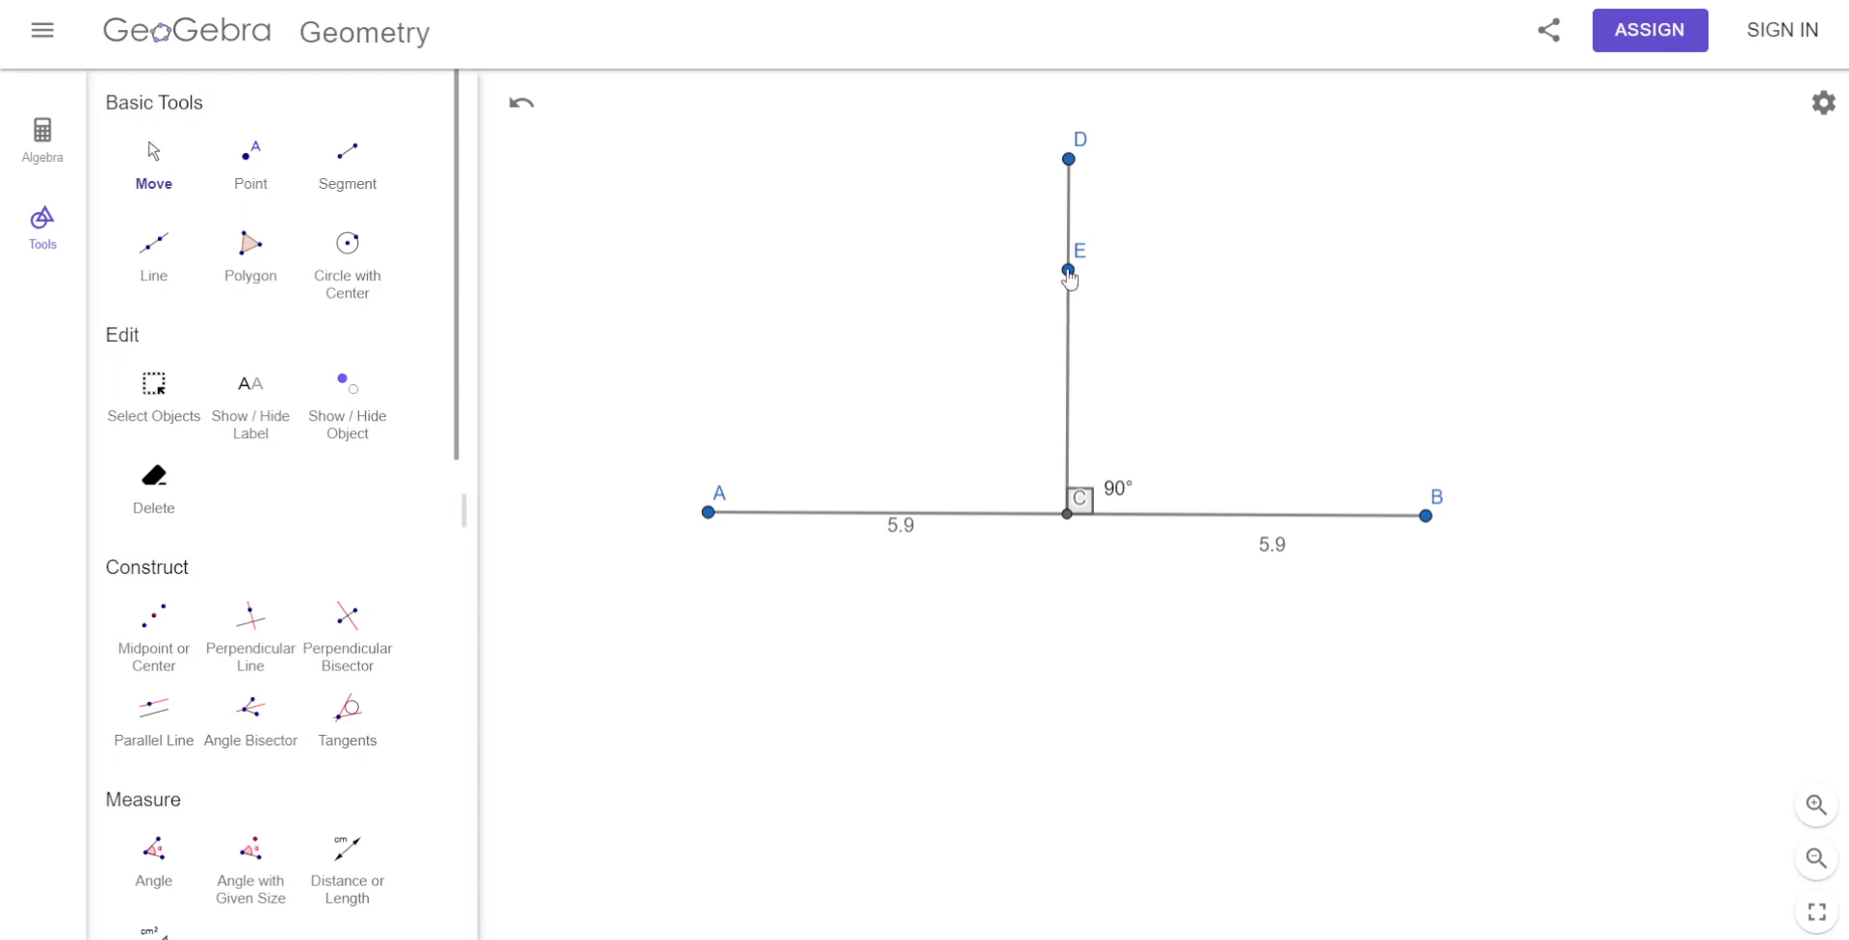
Draw segments from point E to the base endpoints A and B.
{"action": "left_click", "coordinate": [348, 164]}
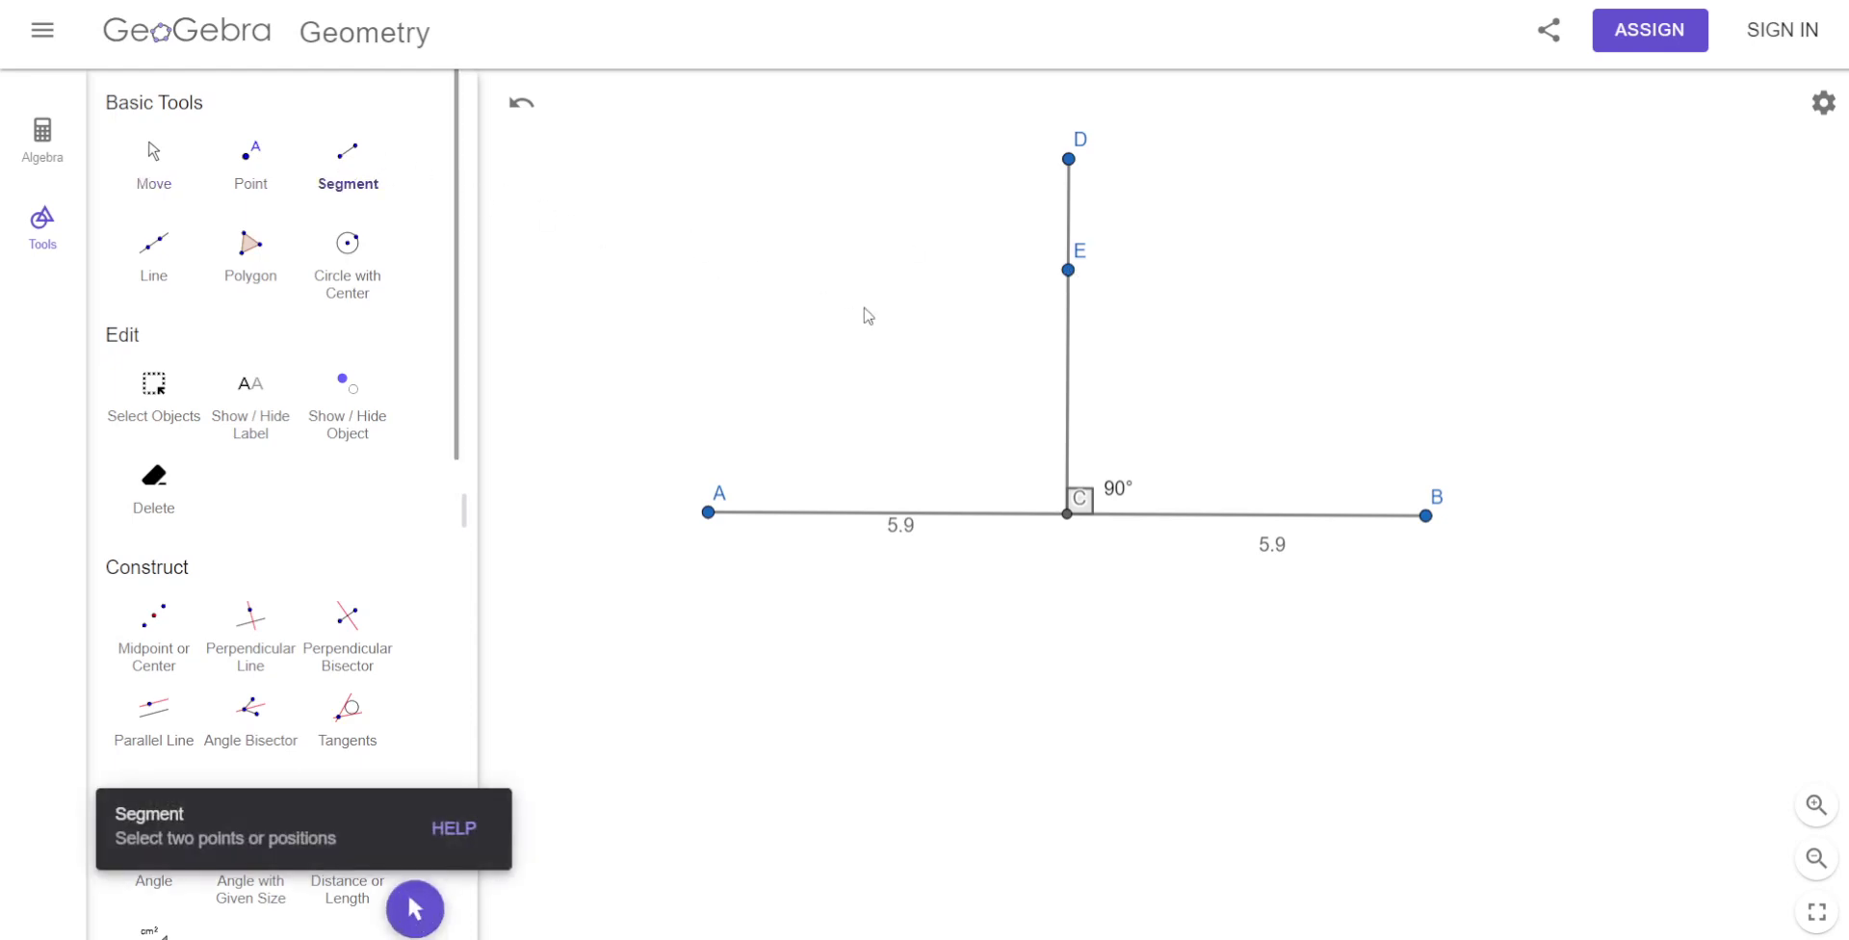
{"action": "left_click", "coordinate": [1068, 270]}
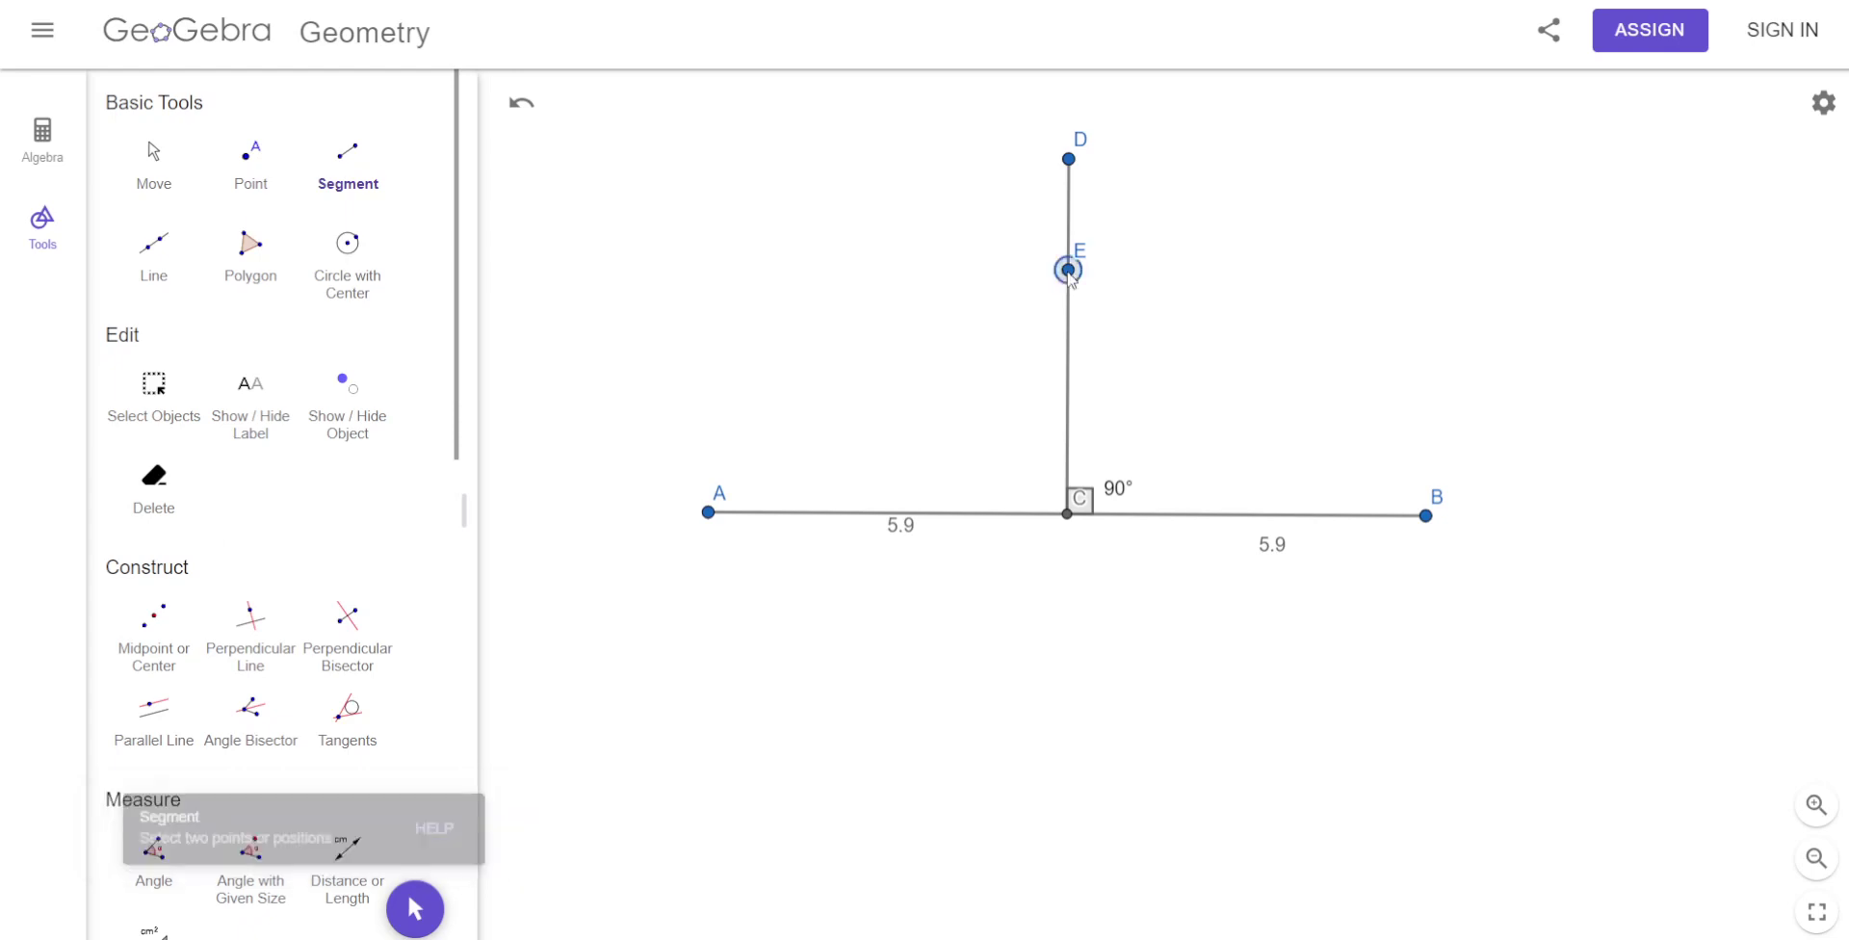
{"action": "left_click", "coordinate": [709, 512]}
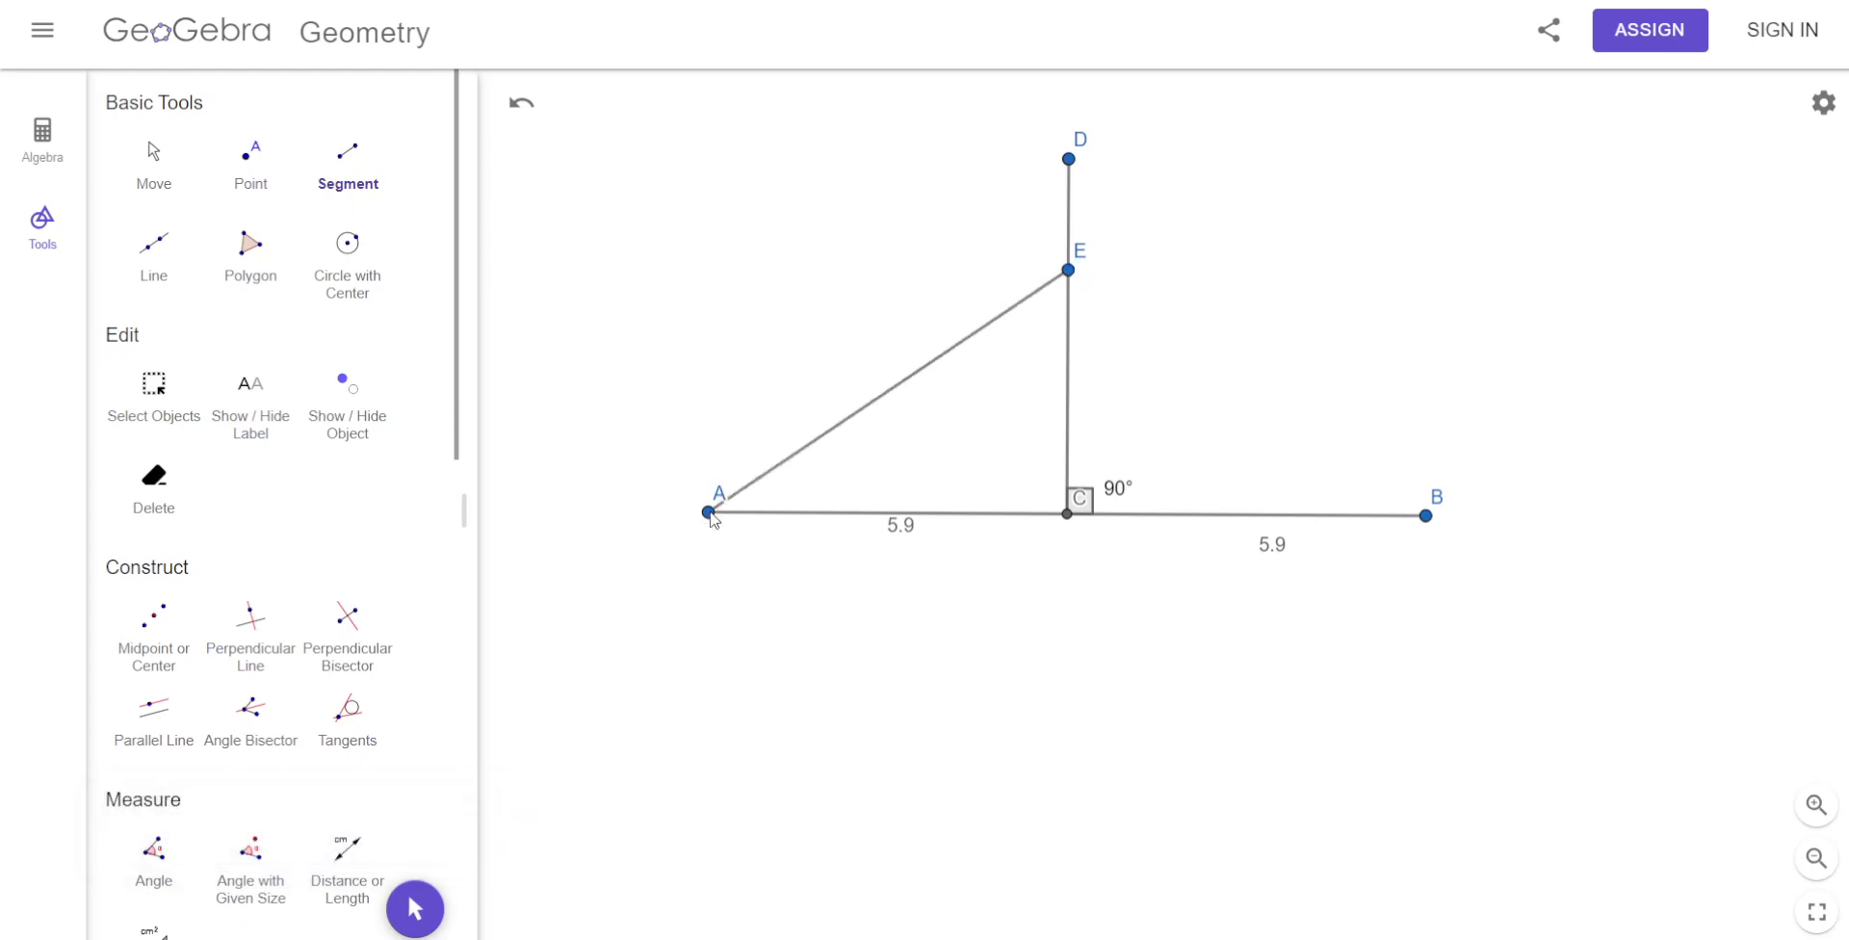
{"action": "left_click", "coordinate": [1068, 270]}
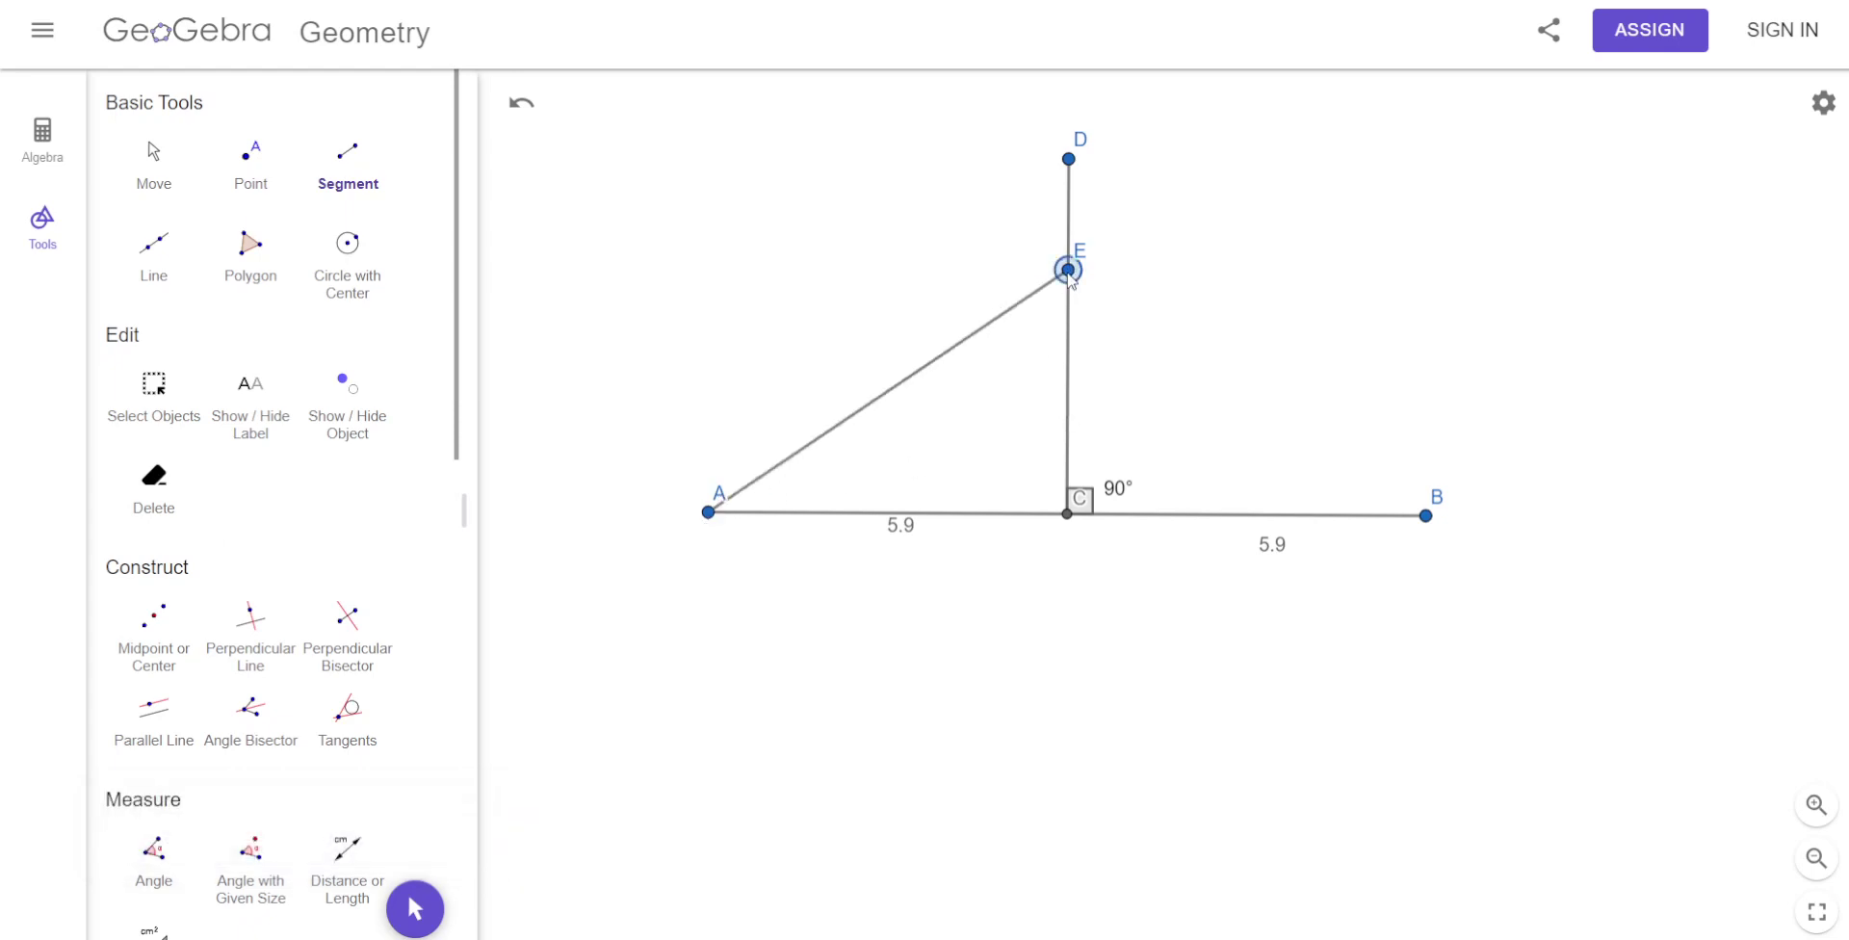
{"action": "left_click", "coordinate": [1426, 516]}
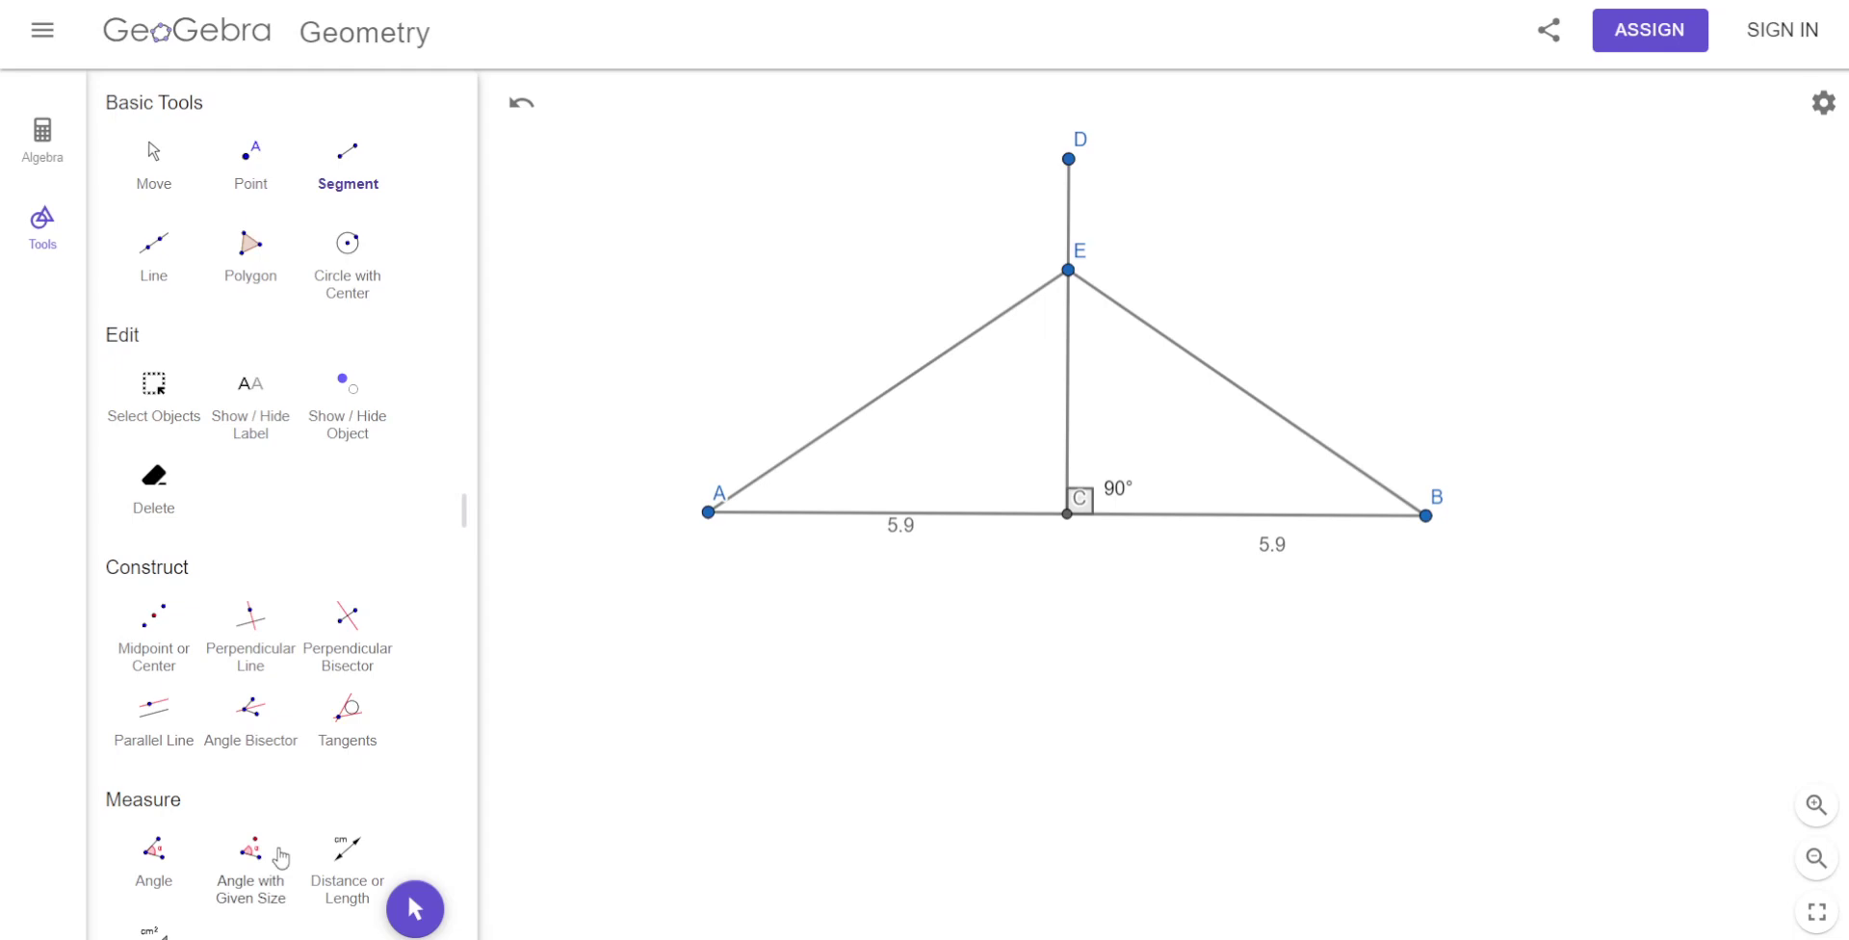
Add length labels to segments AE and EB, and move the label of EB off its line.
{"action": "left_click", "coordinate": [347, 892]}
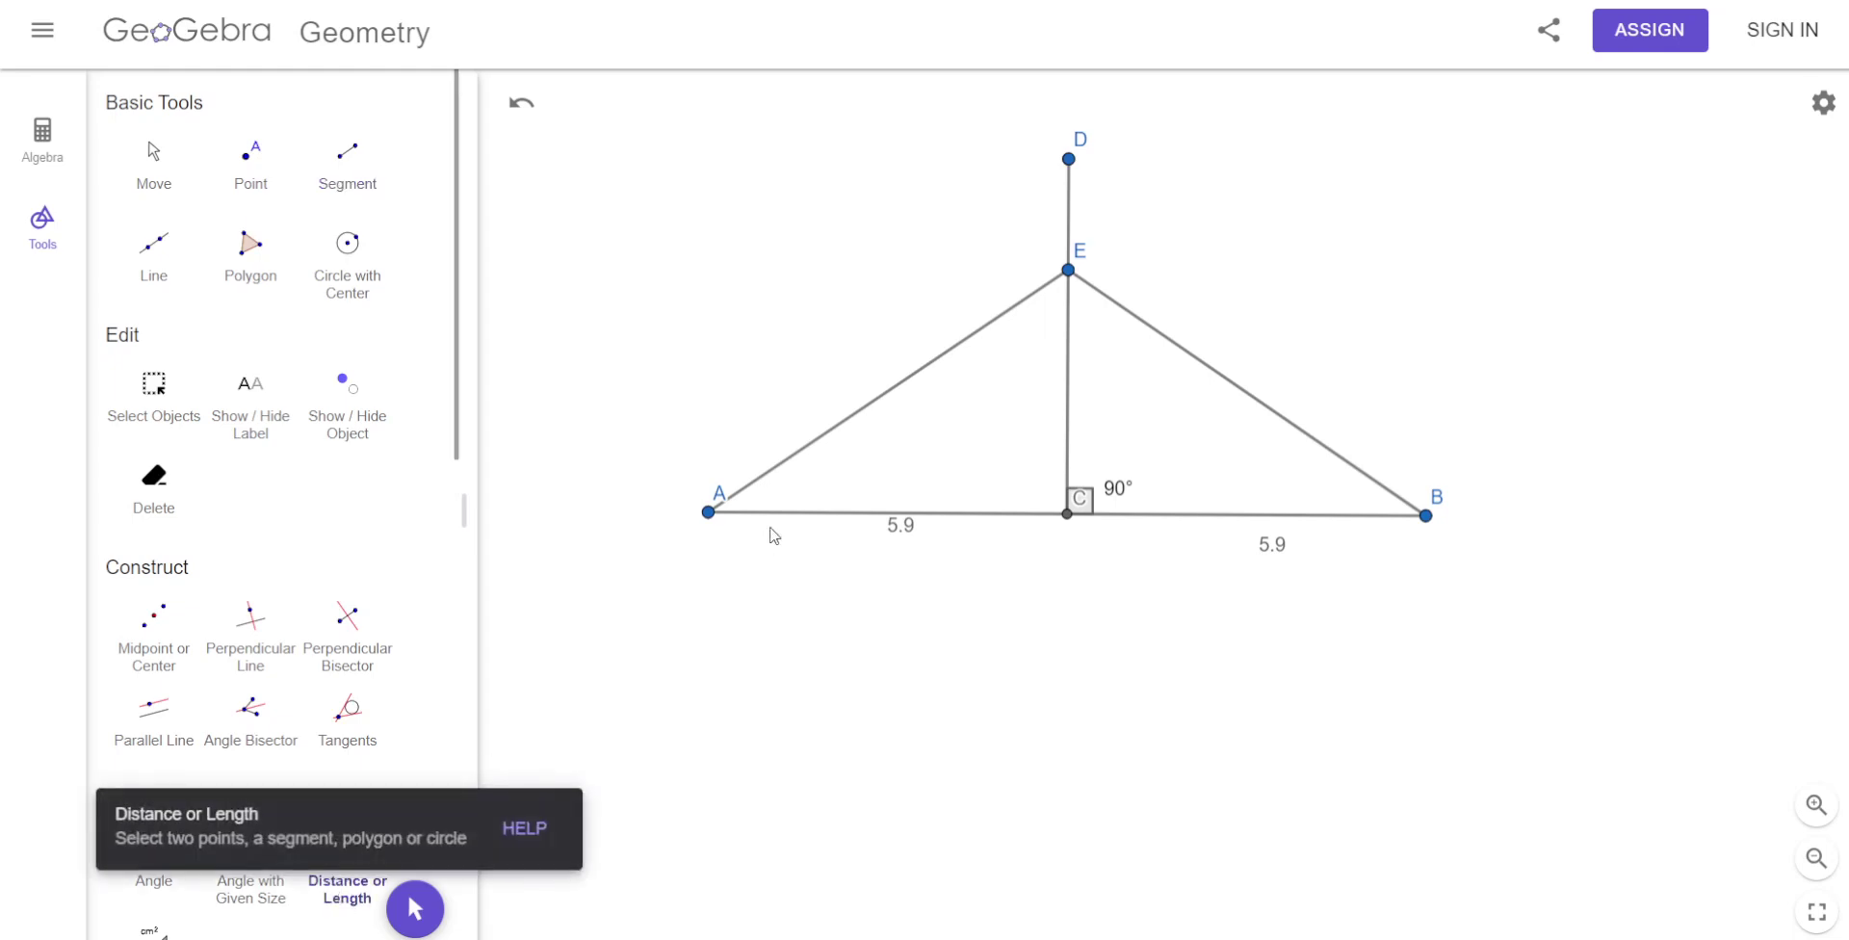
{"action": "left_click", "coordinate": [888, 405]}
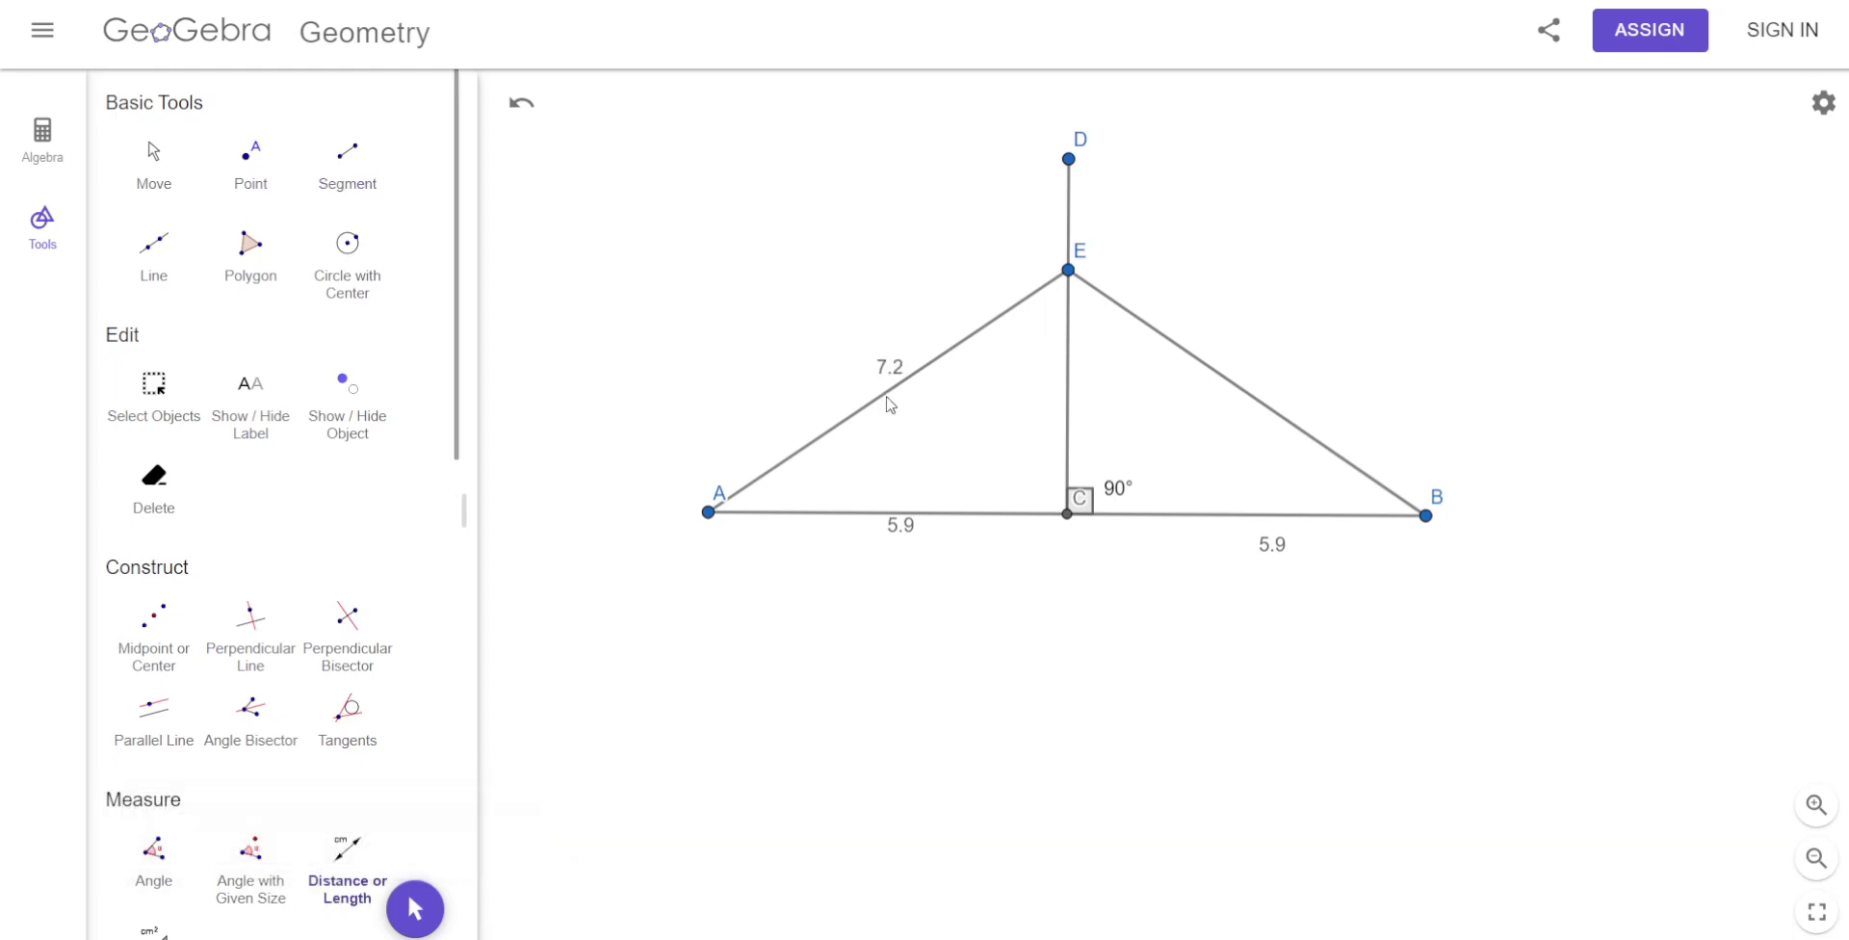
{"action": "left_click", "coordinate": [1249, 404]}
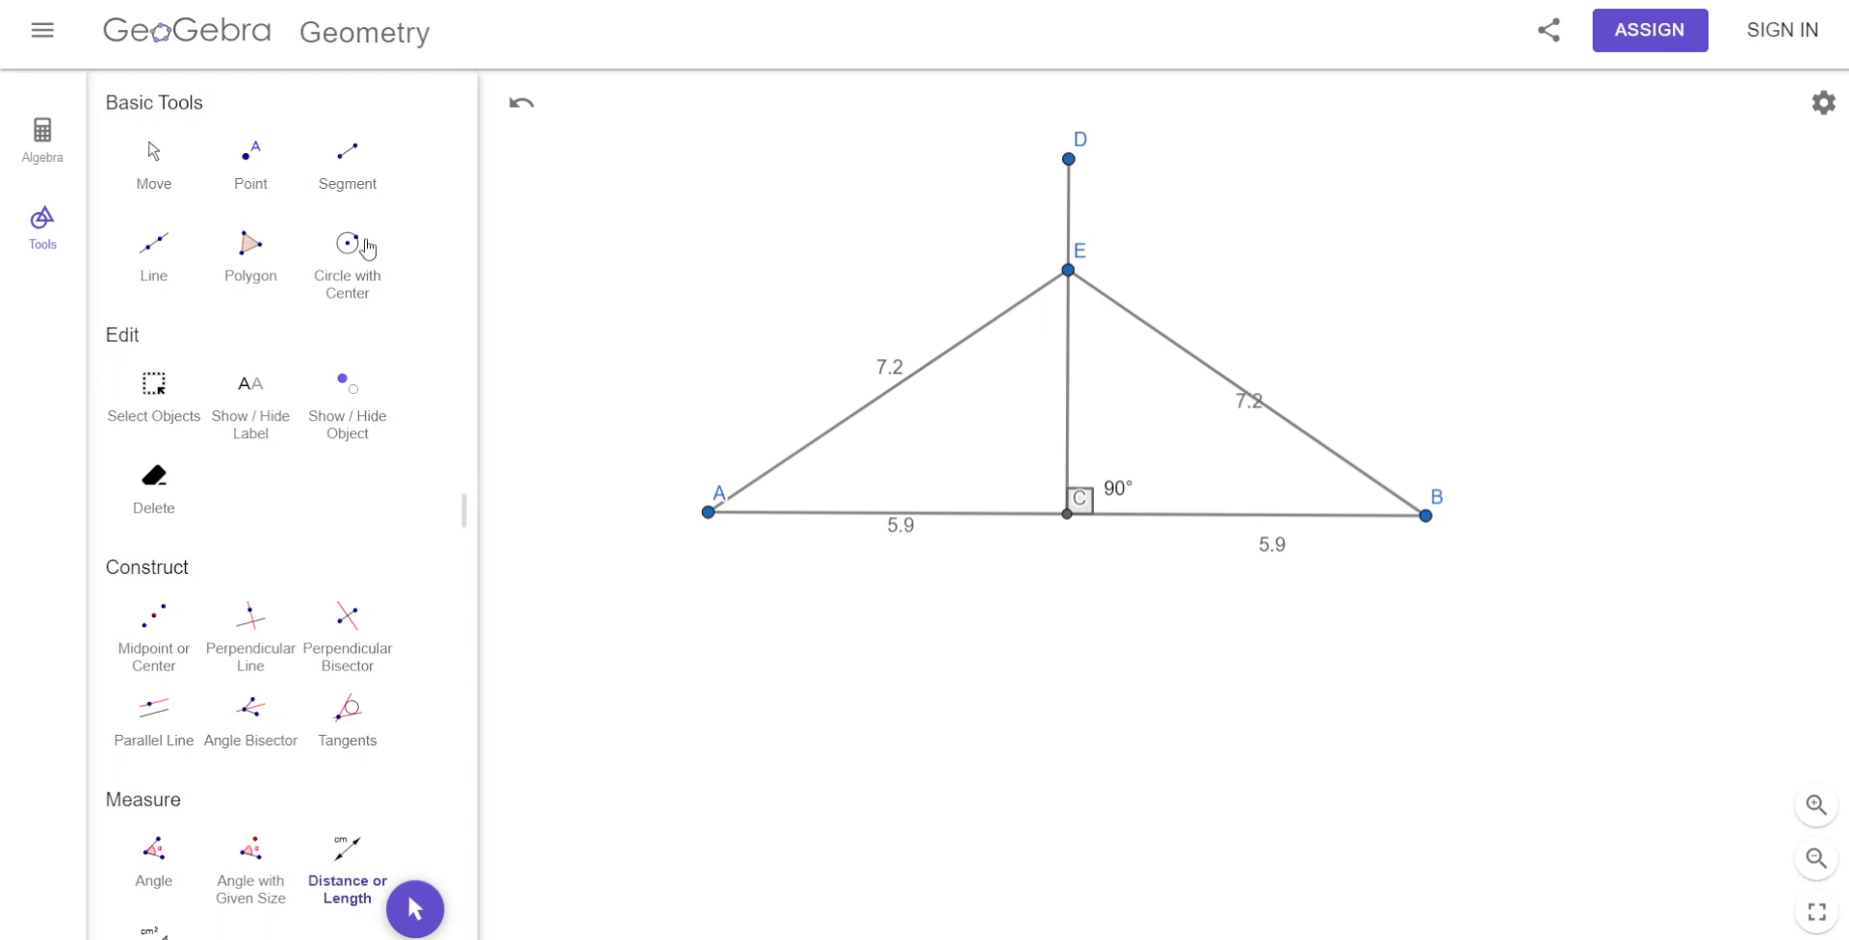
{"action": "left_click", "coordinate": [155, 156]}
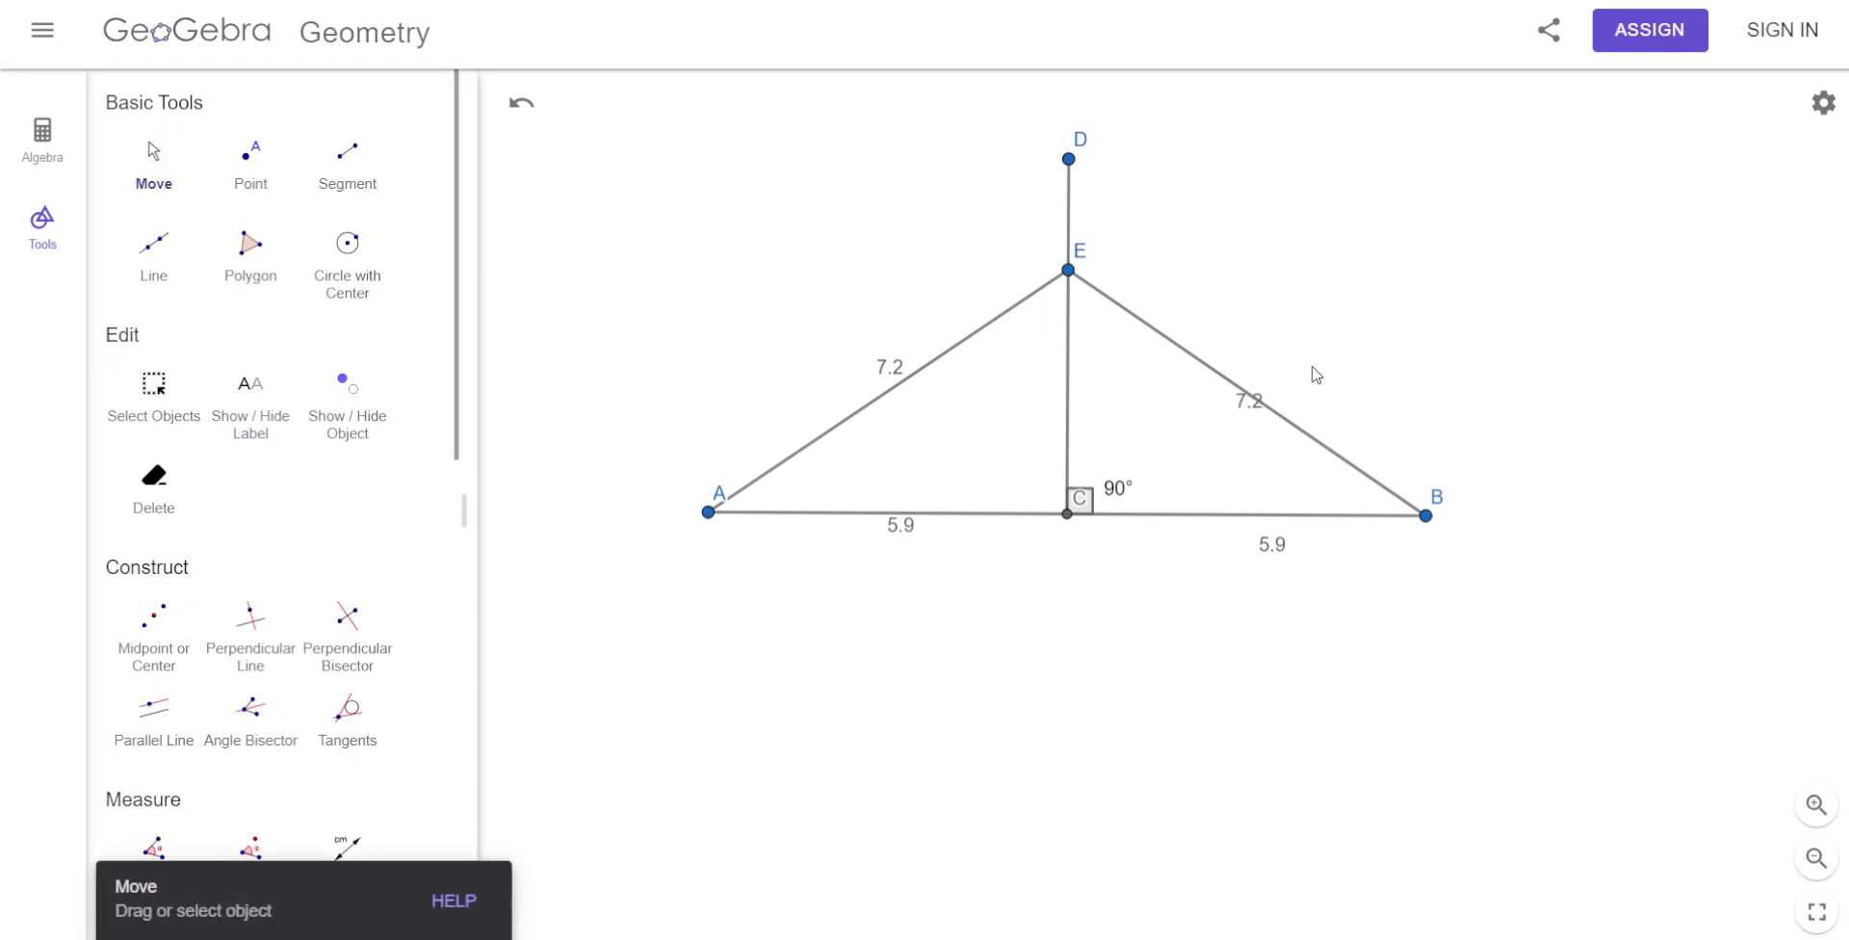
{"action": "left_click_drag", "start_coordinate": [1247, 421], "coordinate": [1268, 390]}
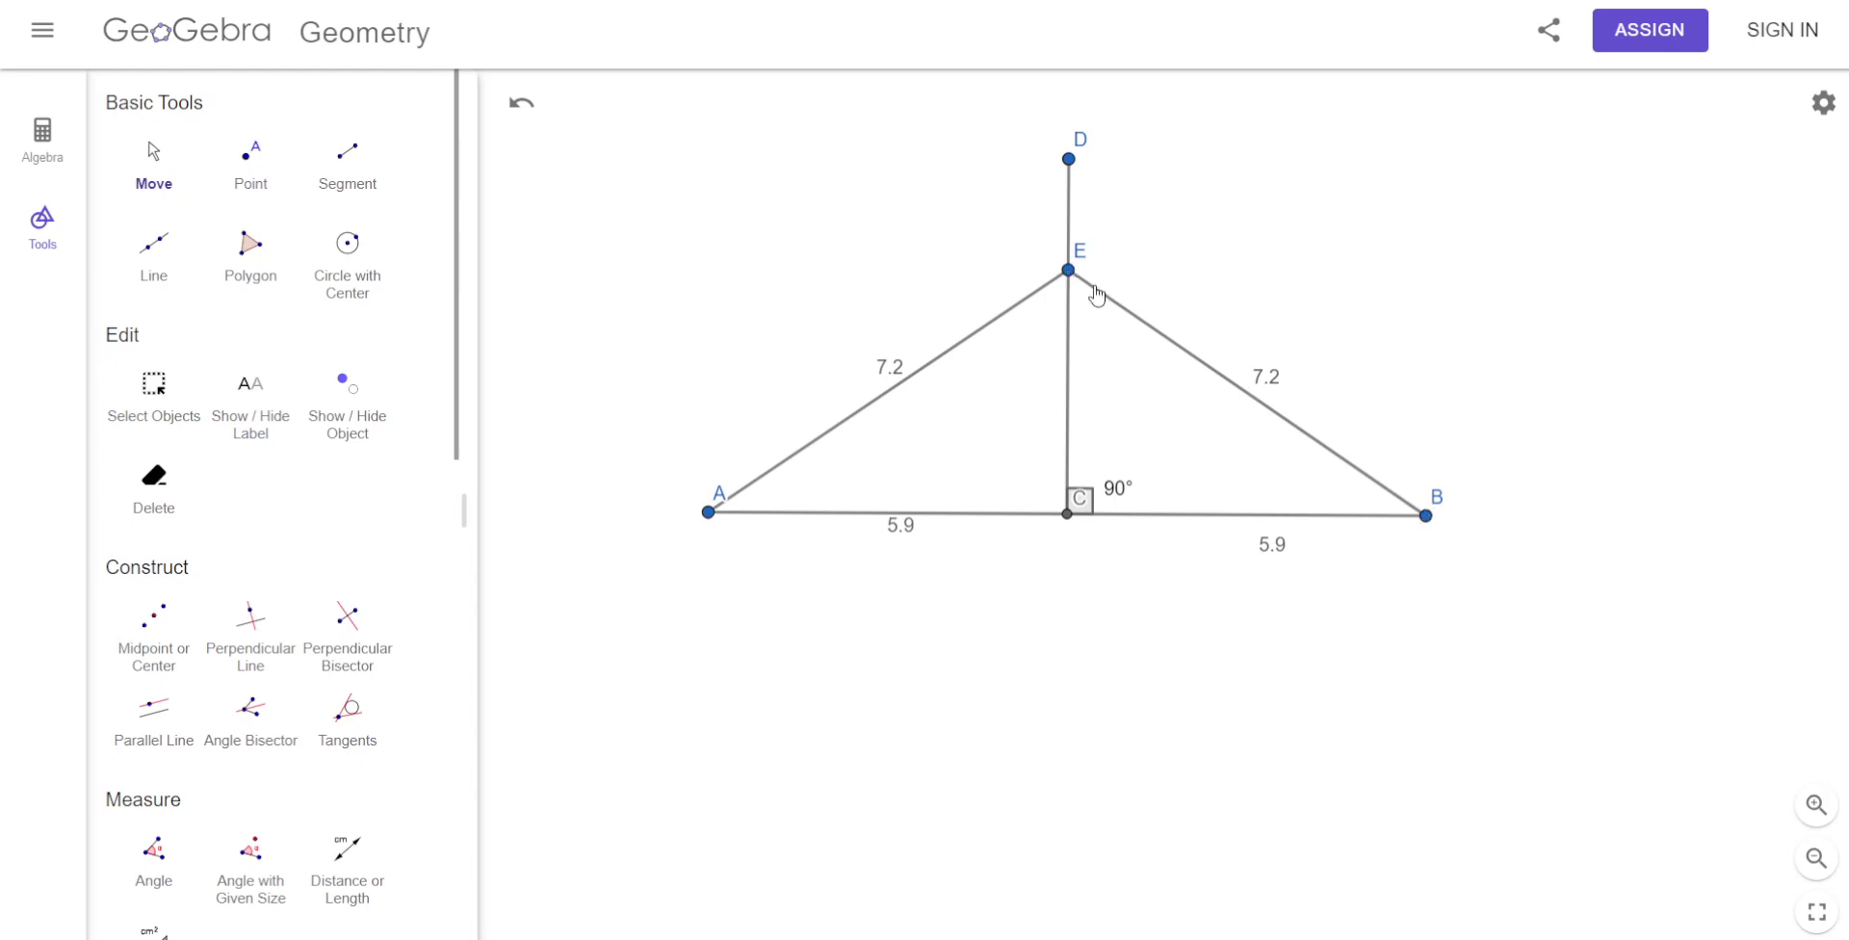
Slide point E up near D and back down until segments AE and EB are each about 6.7 units long.
{"action": "left_click_drag", "start_coordinate": [1069, 276], "coordinate": [1075, 207]}
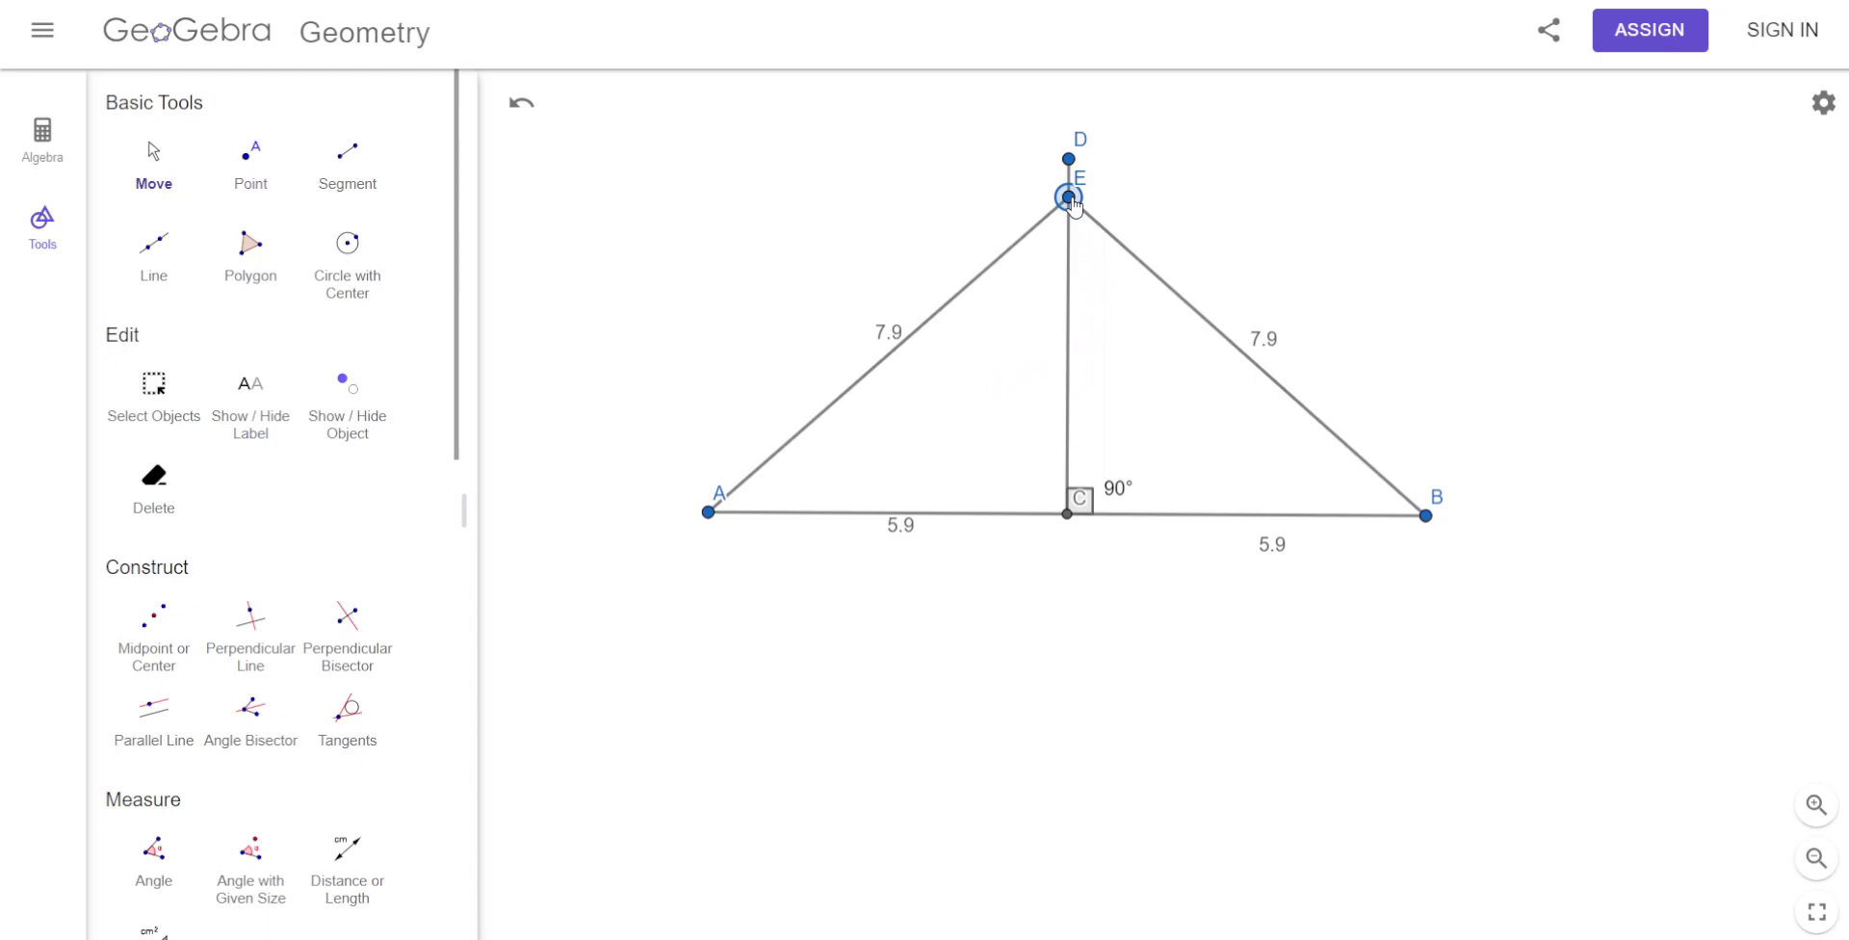
{"action": "left_click_drag", "start_coordinate": [1075, 205], "coordinate": [1075, 331]}
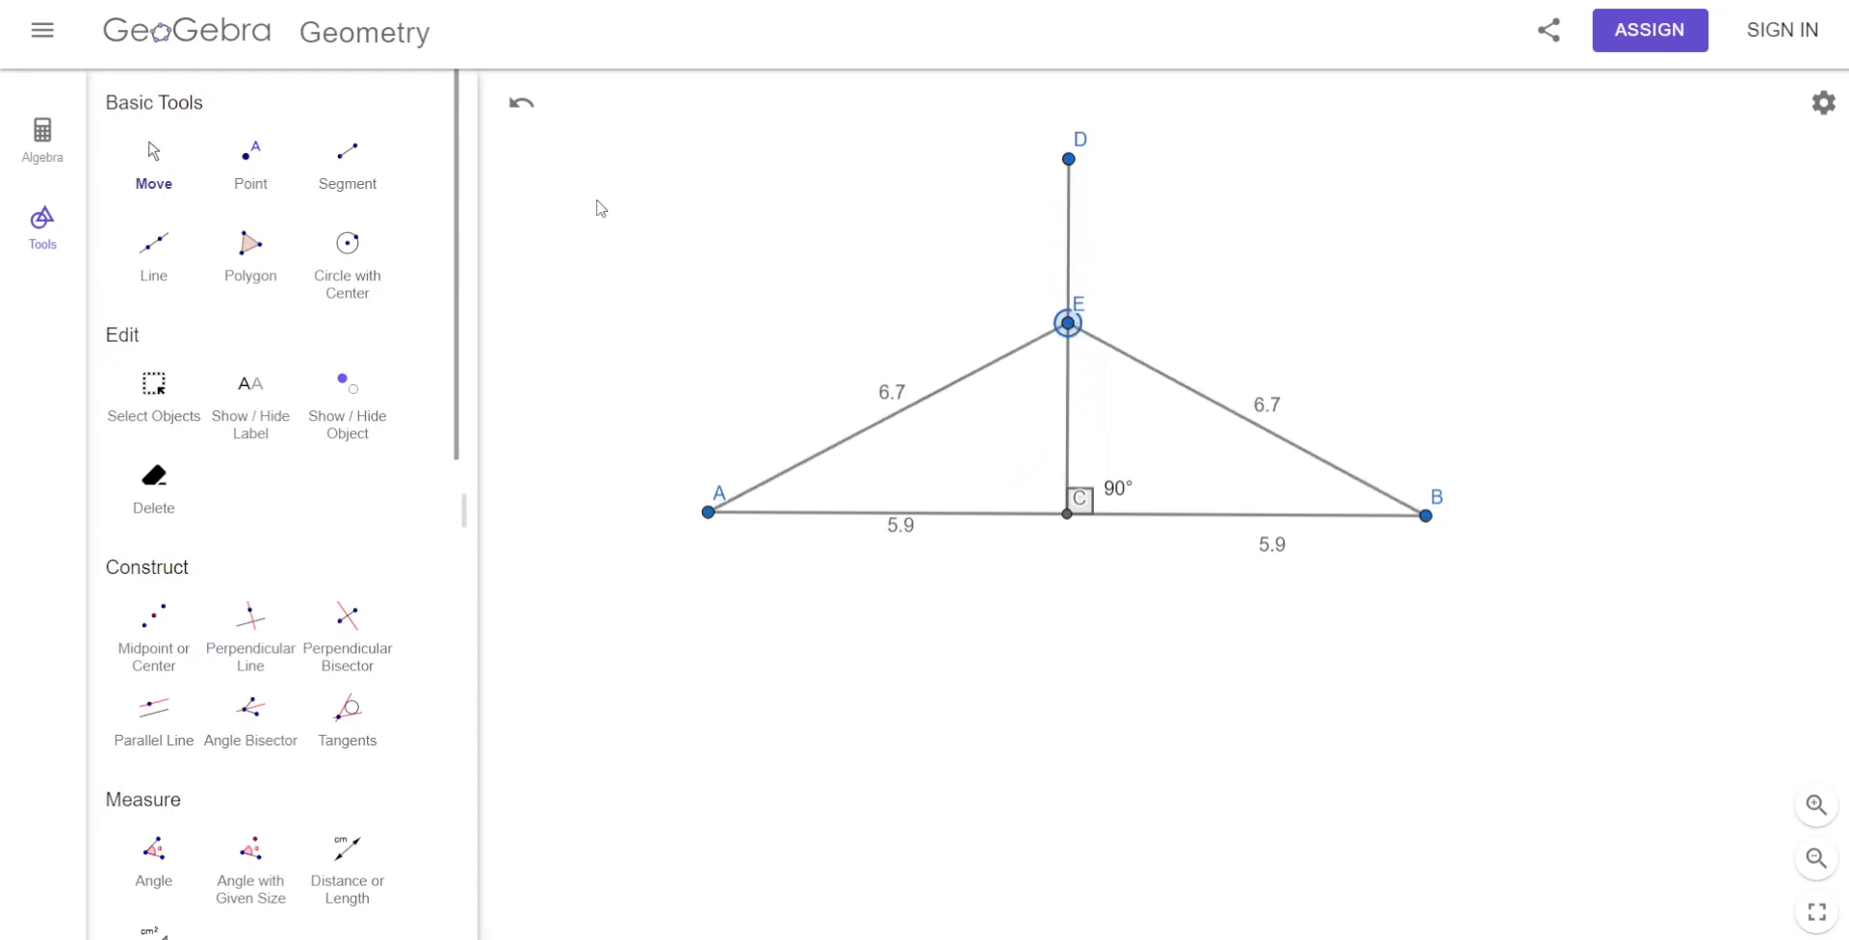
{"action": "left_click", "coordinate": [252, 162]}
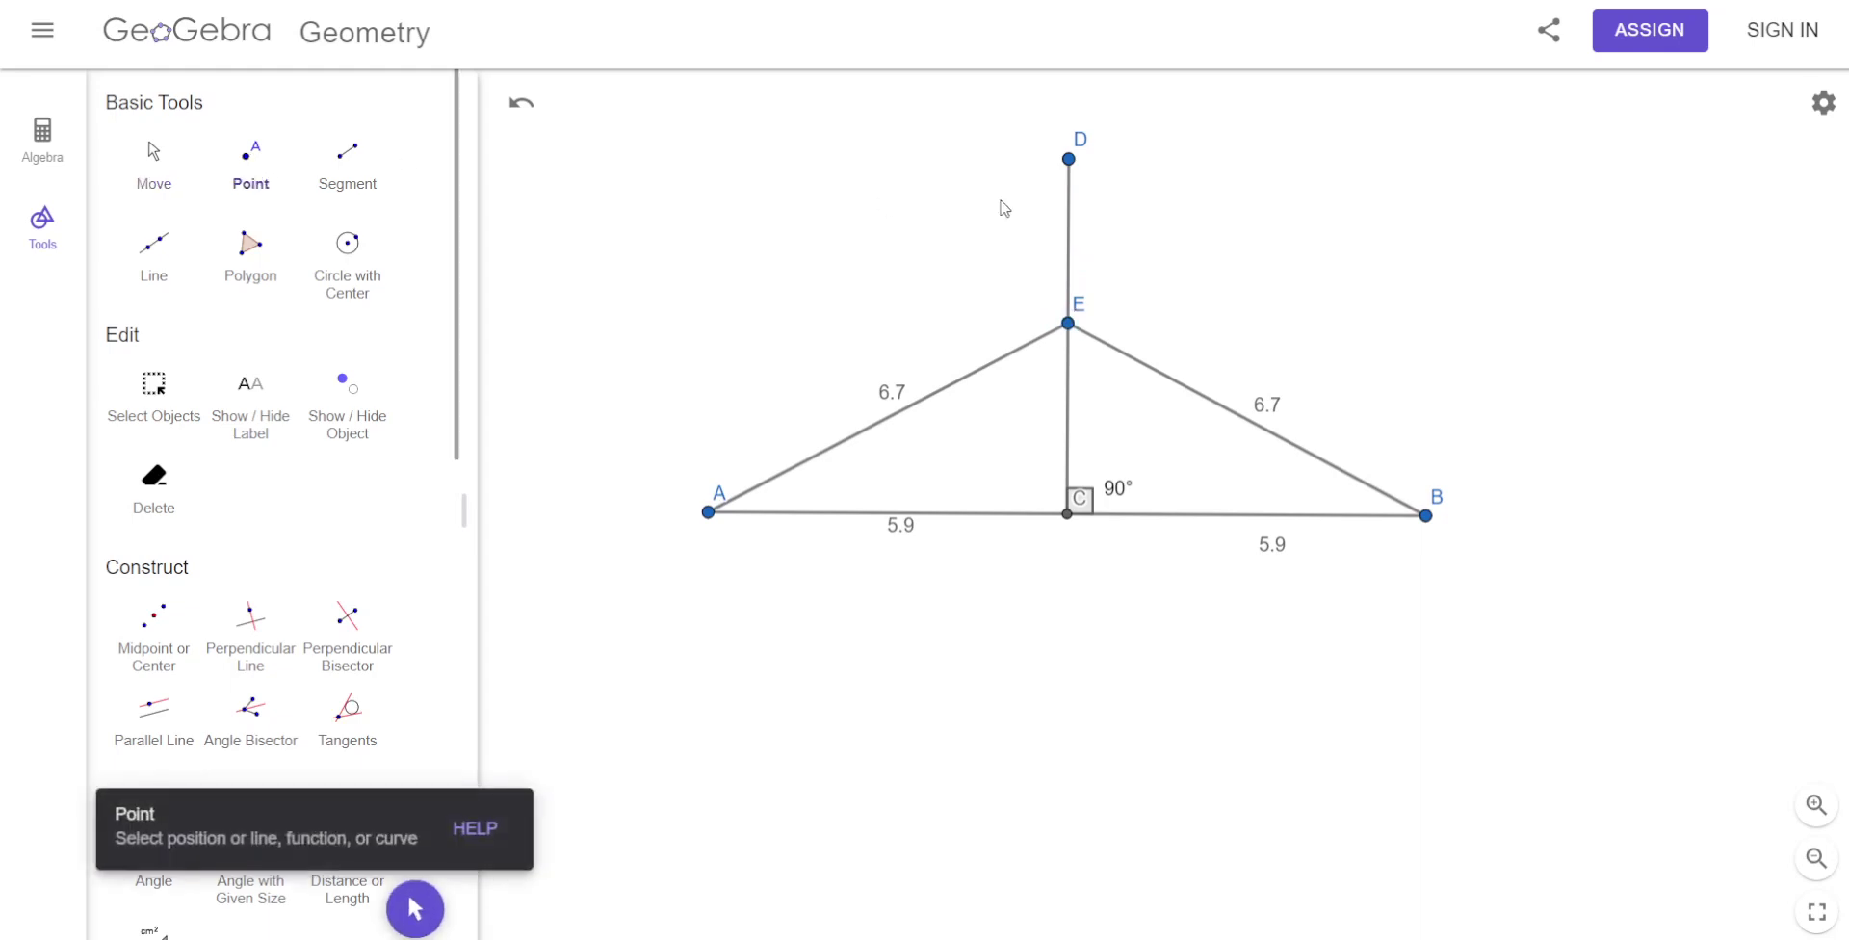
{"action": "left_click", "coordinate": [873, 256]}
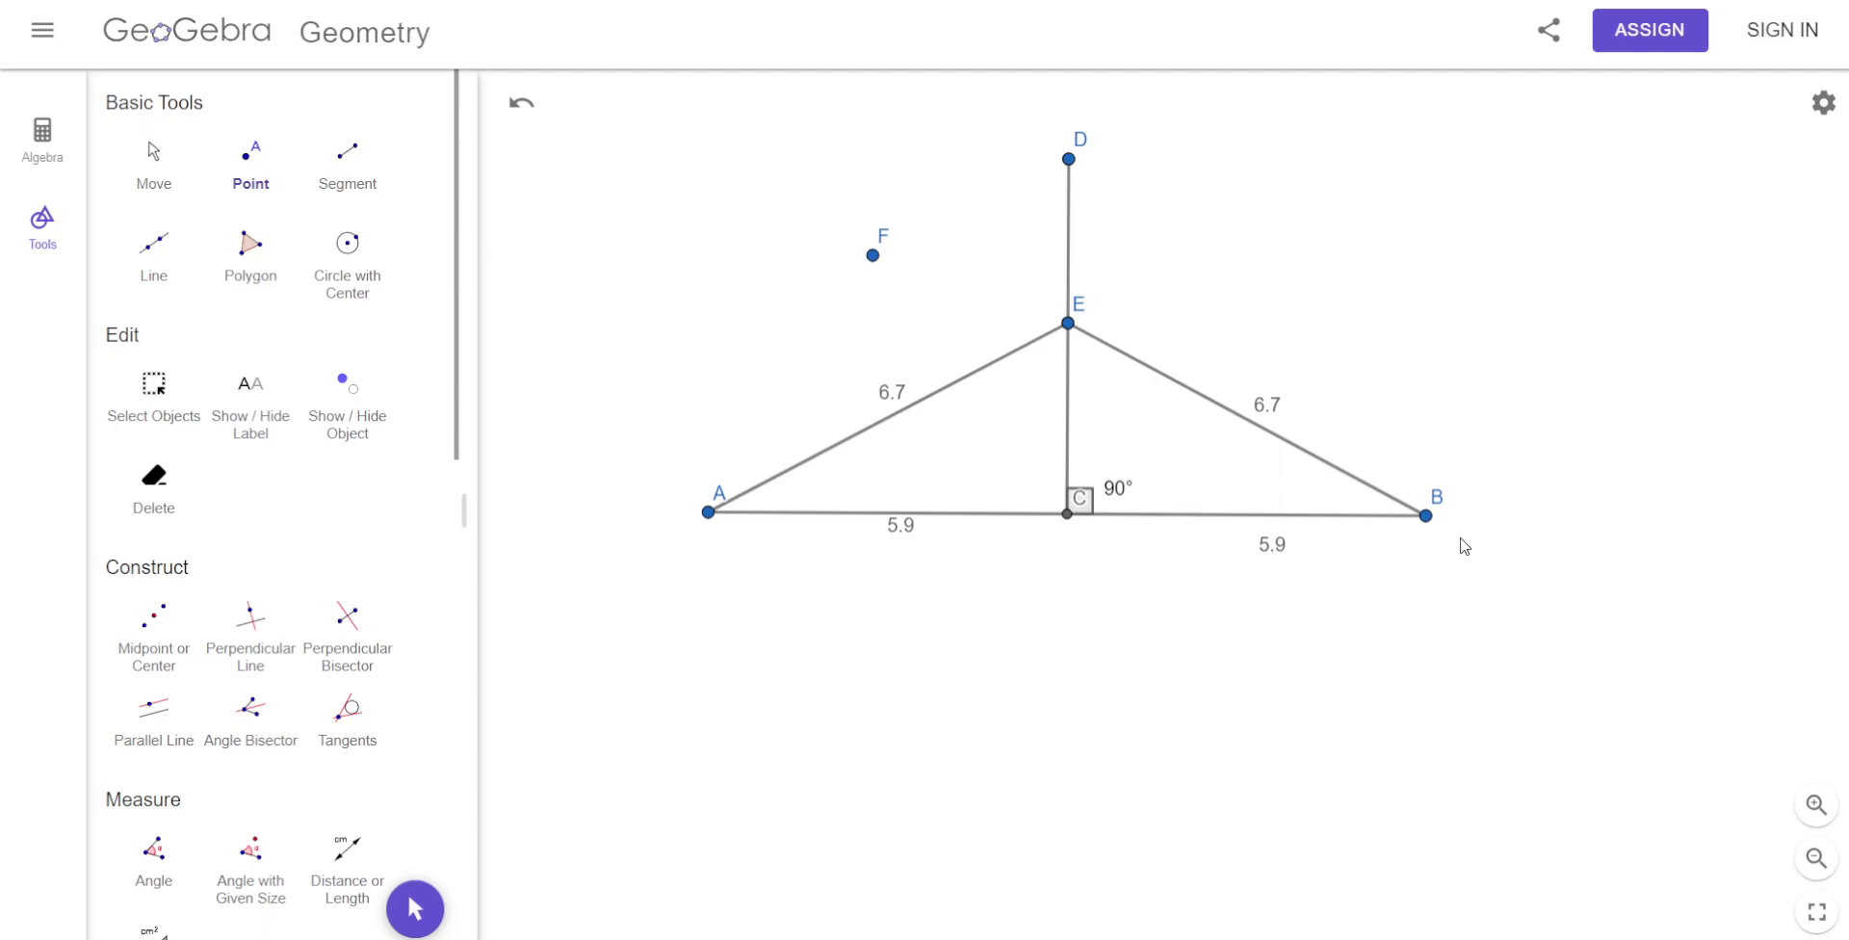
{"action": "key", "text": "ctrl+z"}
Slide point E up and down the upright segment, leaving it where AE and EB are each about 7.3 units long.
{"action": "left_click_drag", "start_coordinate": [1077, 332], "coordinate": [1069, 207]}
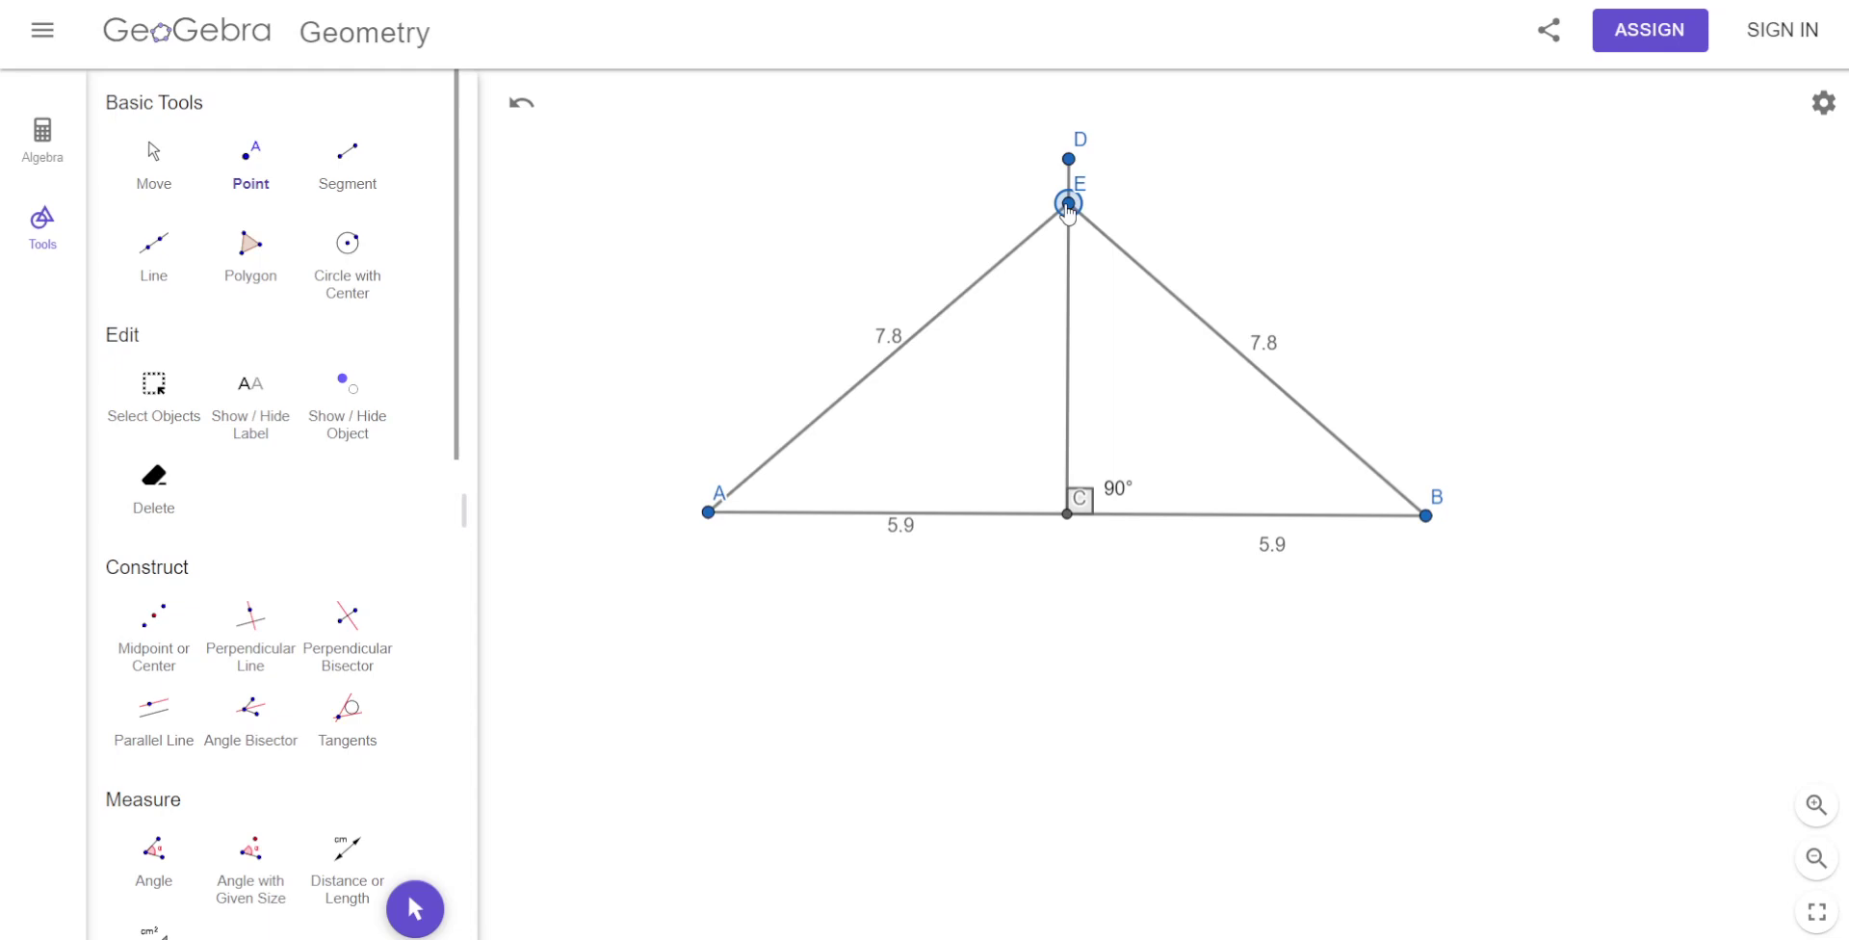
{"action": "left_click_drag", "start_coordinate": [1068, 207], "coordinate": [1075, 364]}
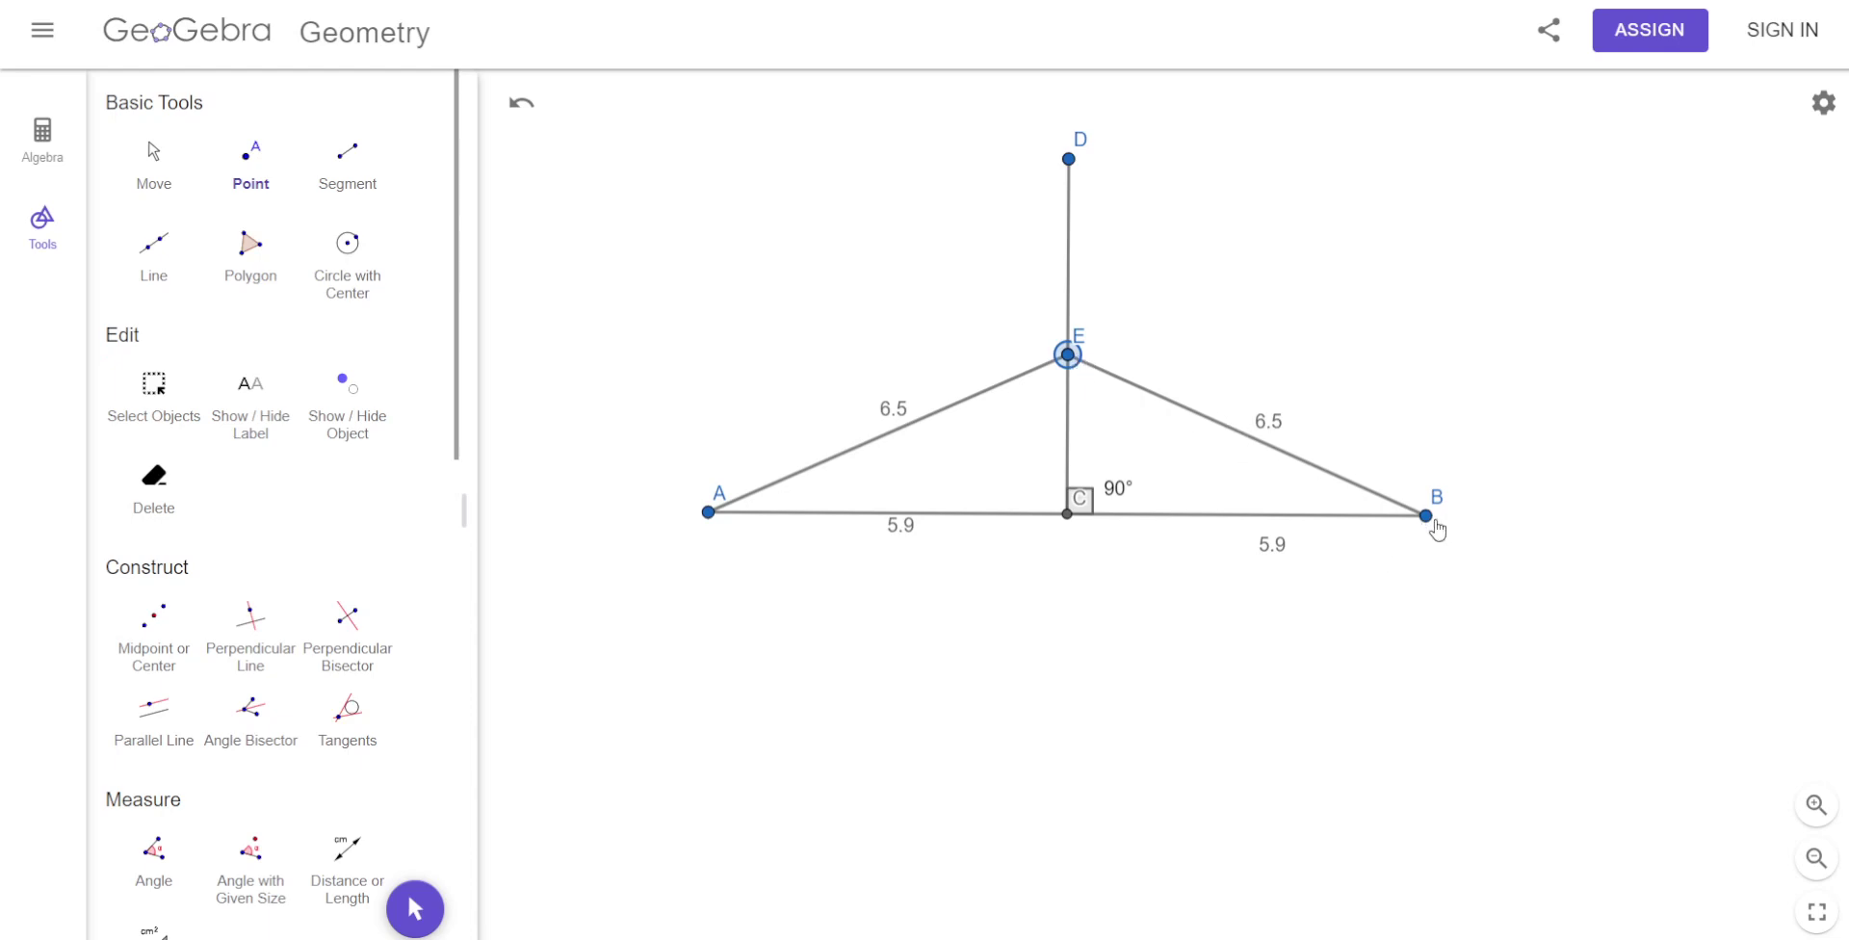
{"action": "left_click_drag", "start_coordinate": [1067, 355], "coordinate": [1061, 260]}
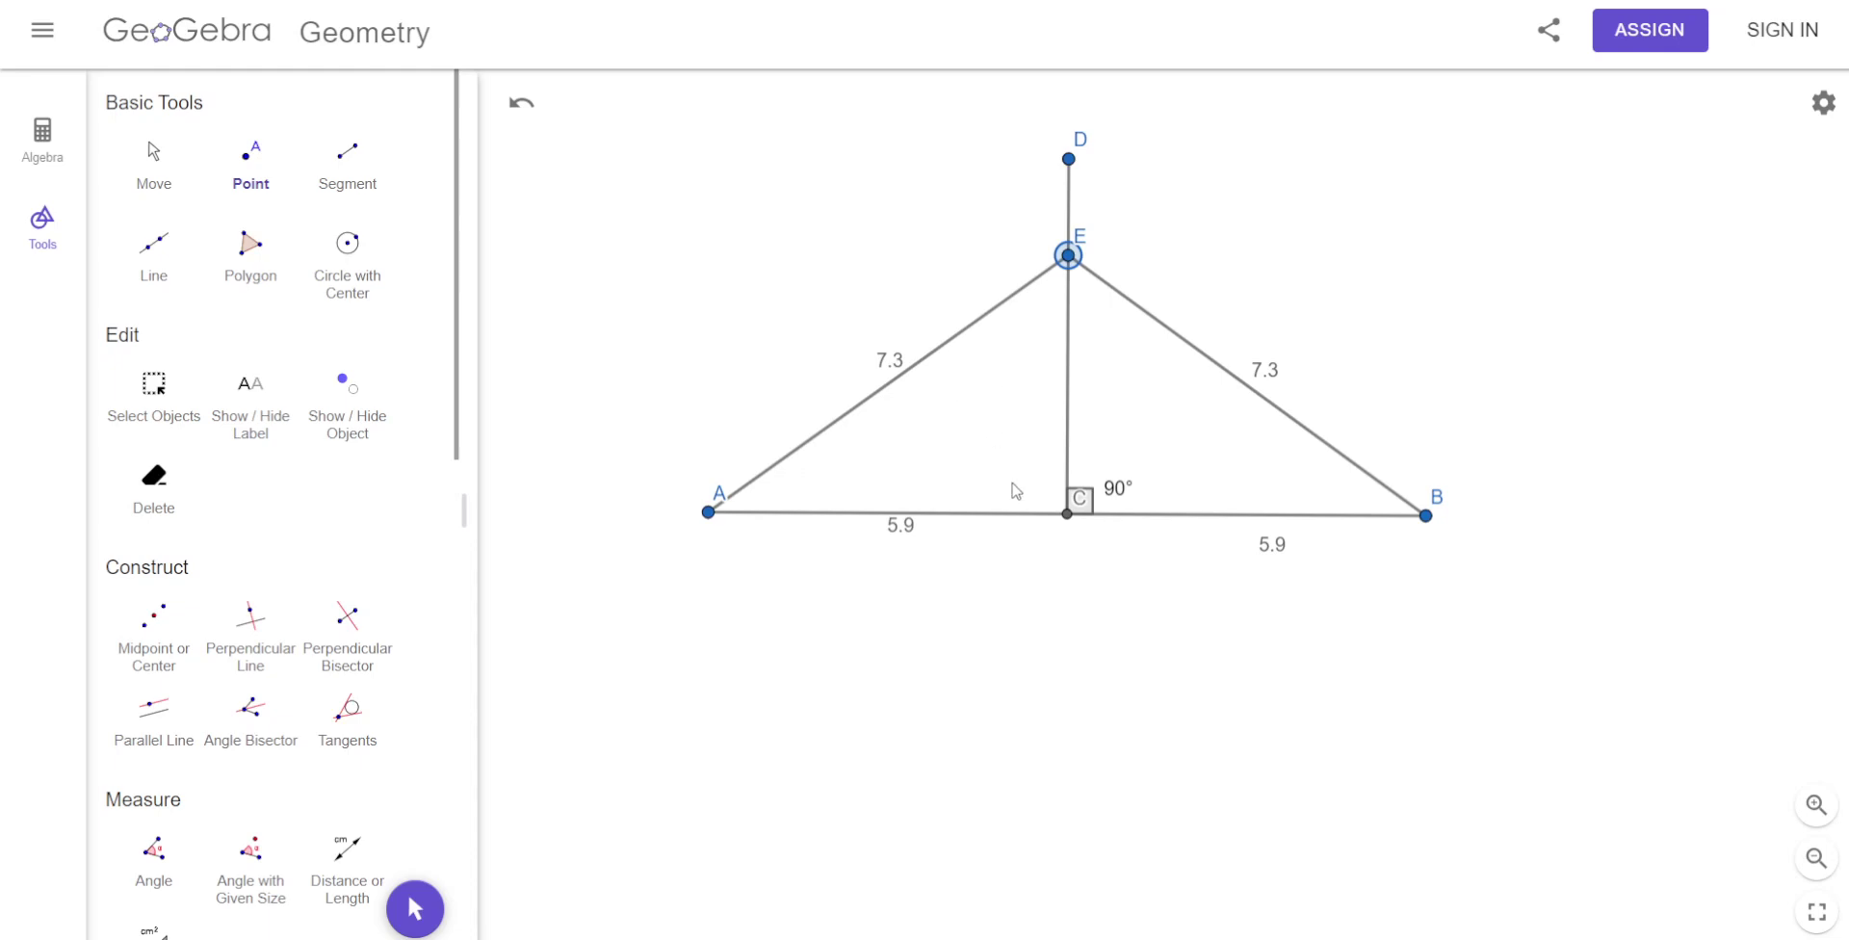
{"action": "scroll", "coordinate": [1011, 467], "scroll_direction": "down", "scroll_amount": 3}
{"action": "scroll", "coordinate": [1017, 463], "scroll_direction": "up", "scroll_amount": 5}
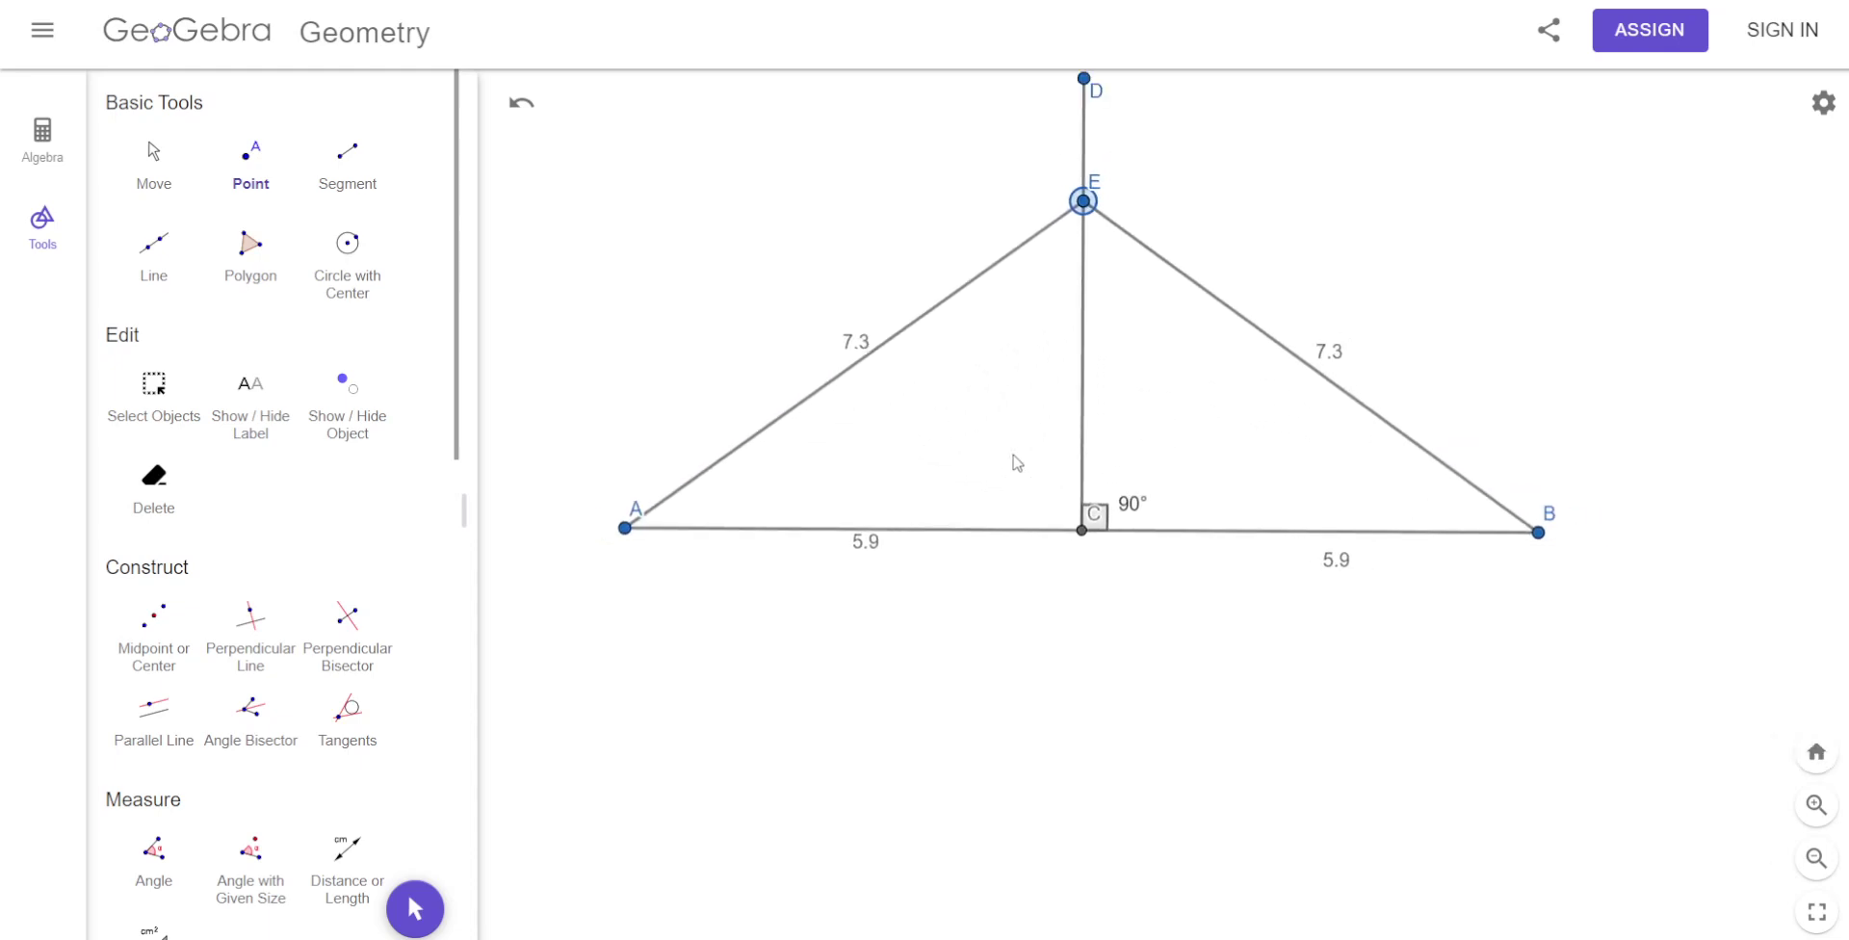
{"action": "scroll", "coordinate": [1016, 462], "scroll_direction": "down", "scroll_amount": 3}
{"action": "left_click", "coordinate": [1032, 512]}
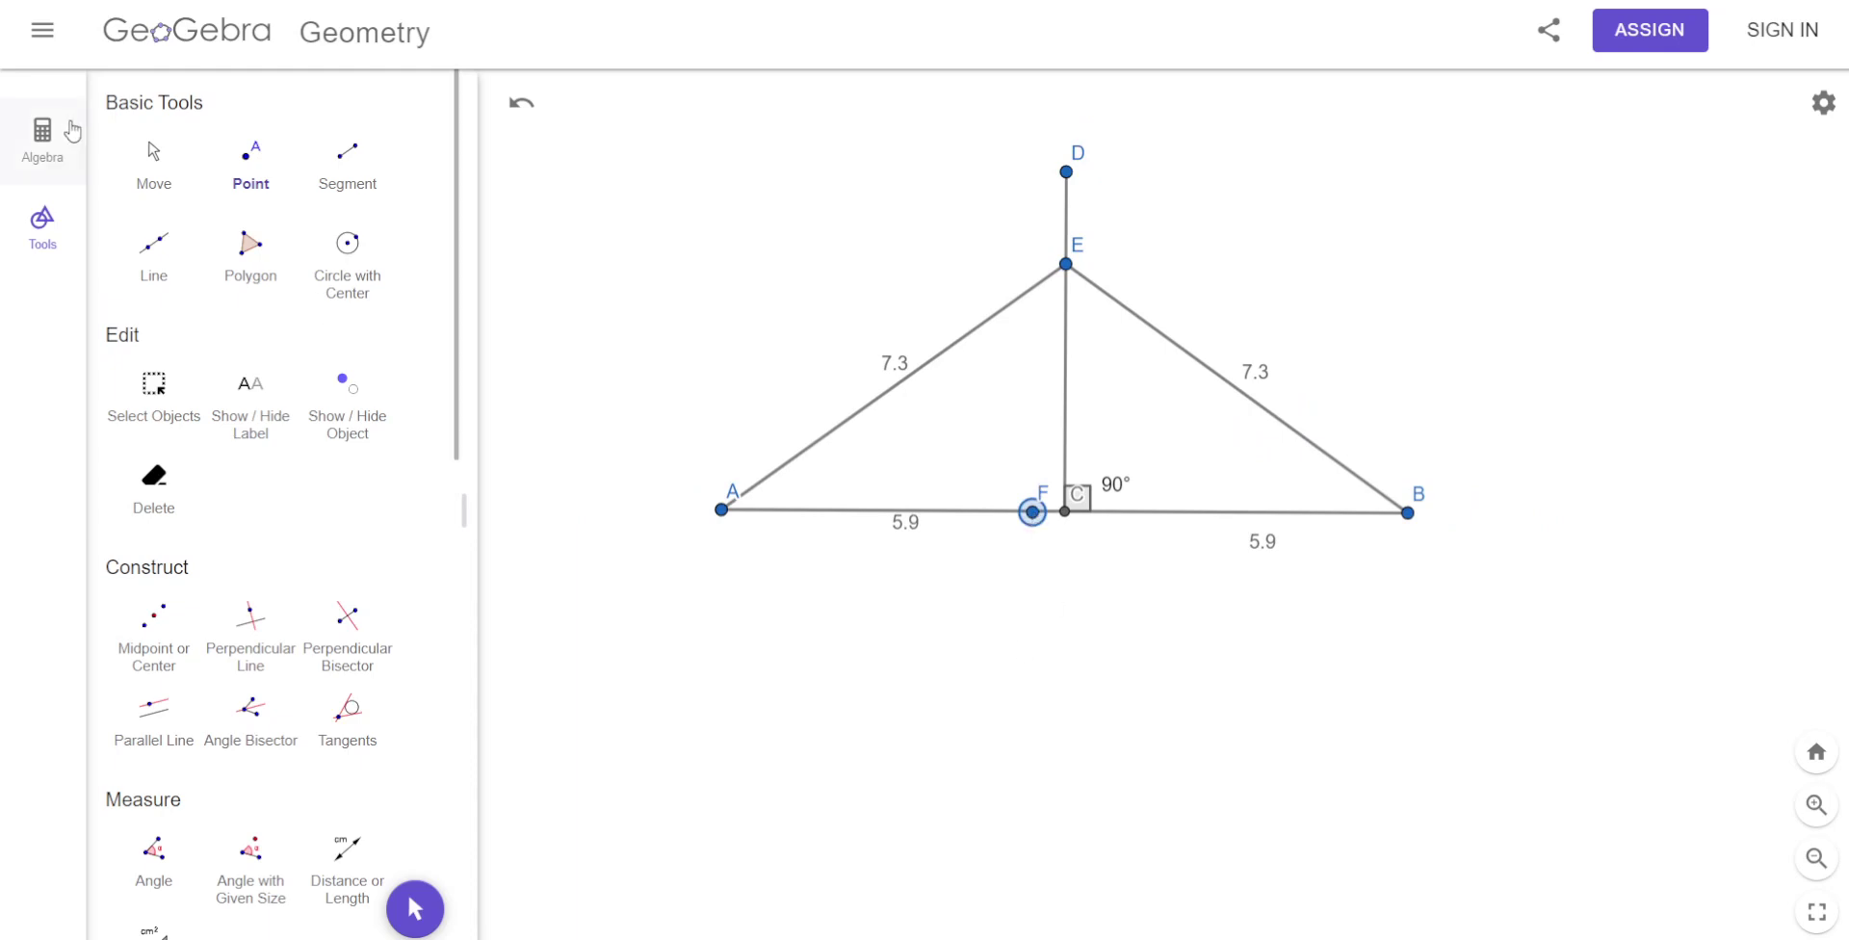
{"action": "left_click", "coordinate": [154, 156]}
{"action": "left_click_drag", "start_coordinate": [1046, 755], "coordinate": [1047, 195]}
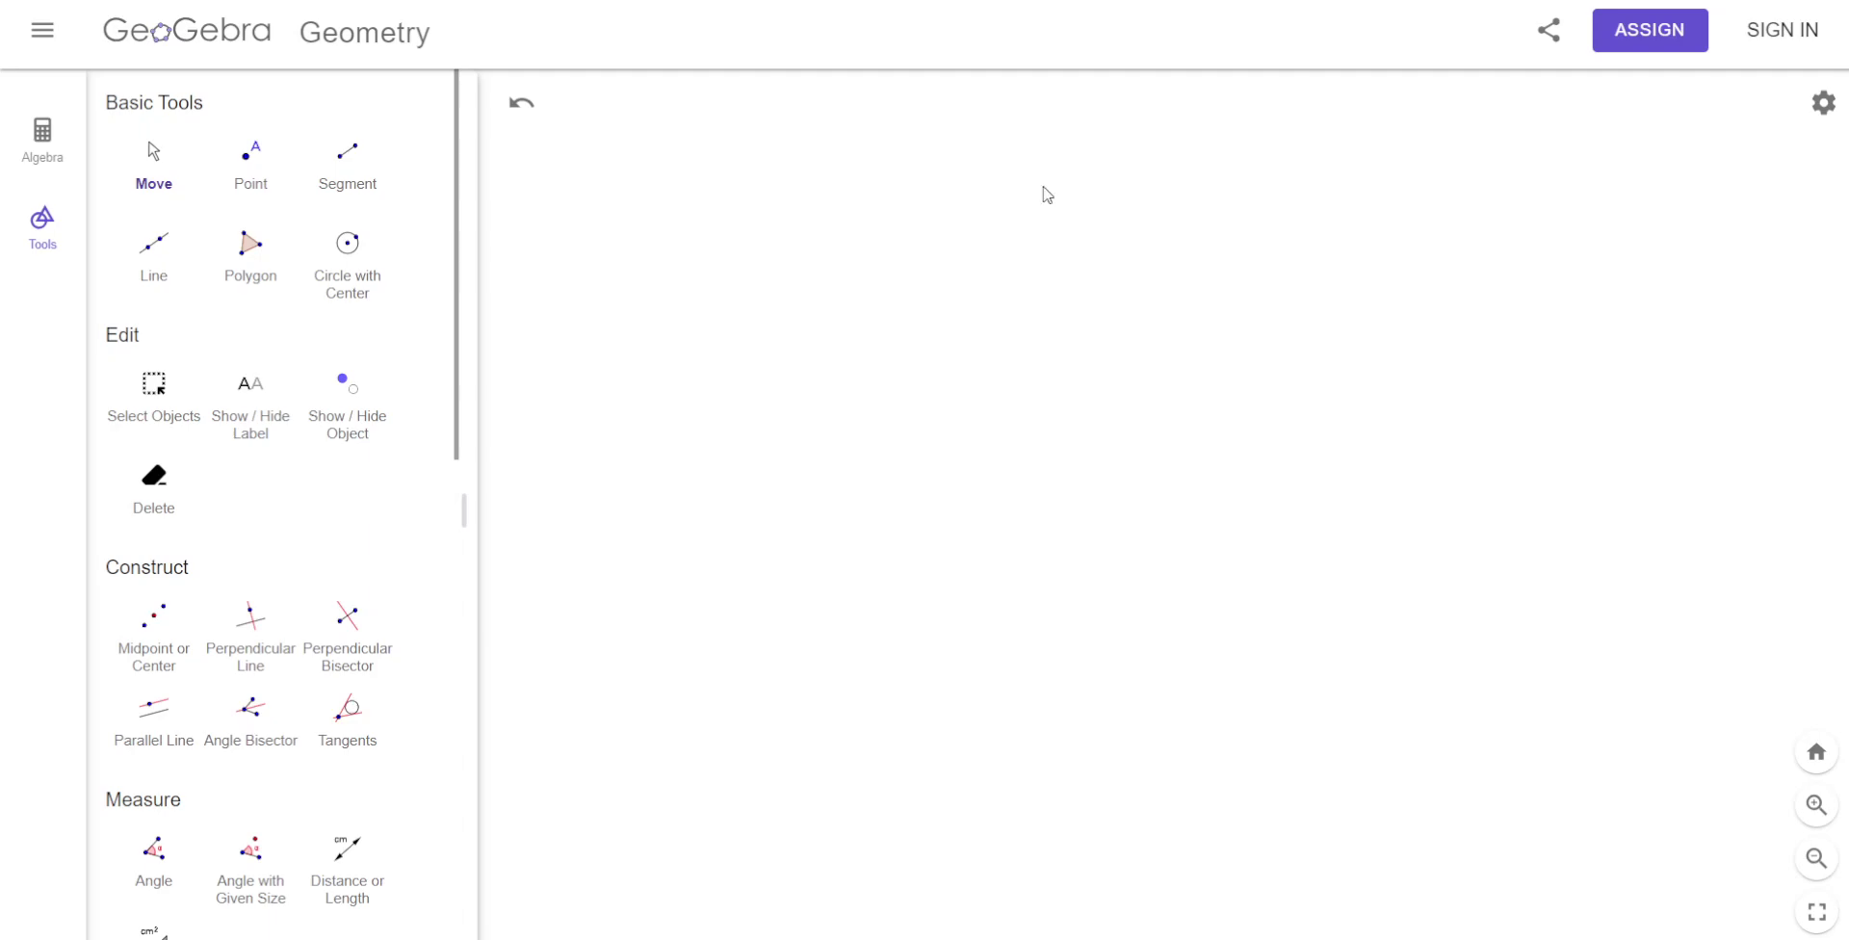
Clear the whole construction and discard the unsaved changes.
{"action": "left_click", "coordinate": [43, 30]}
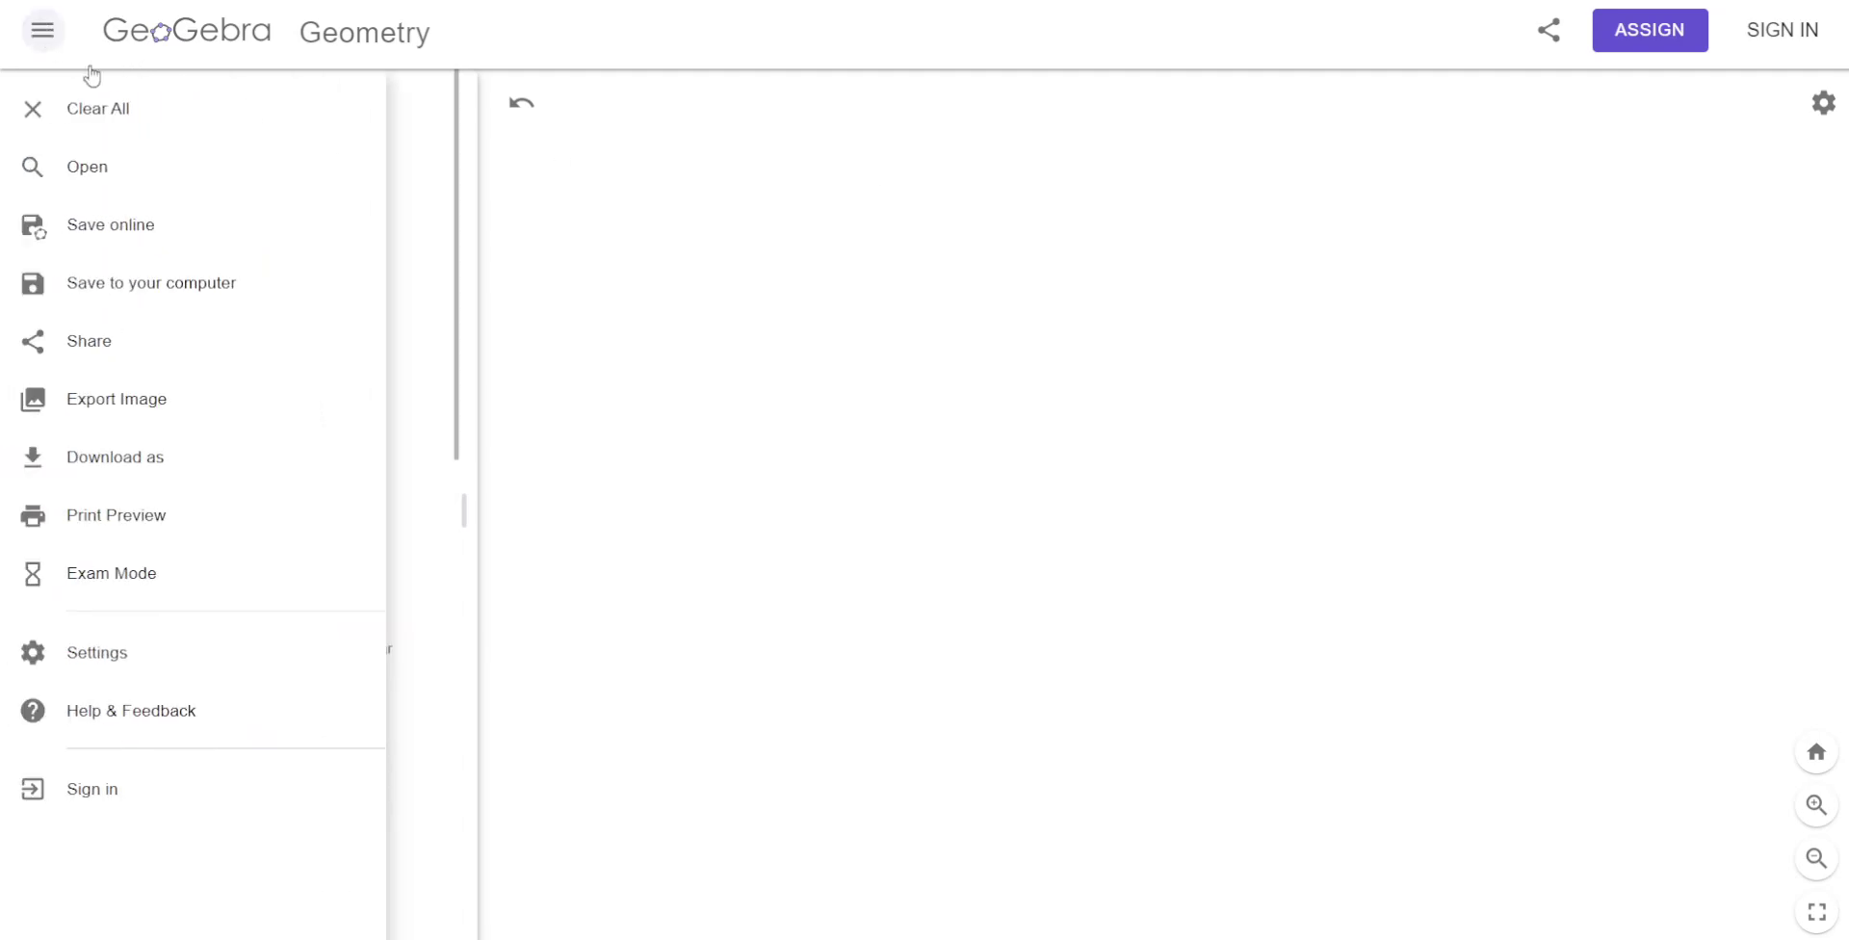
{"action": "left_click", "coordinate": [112, 108]}
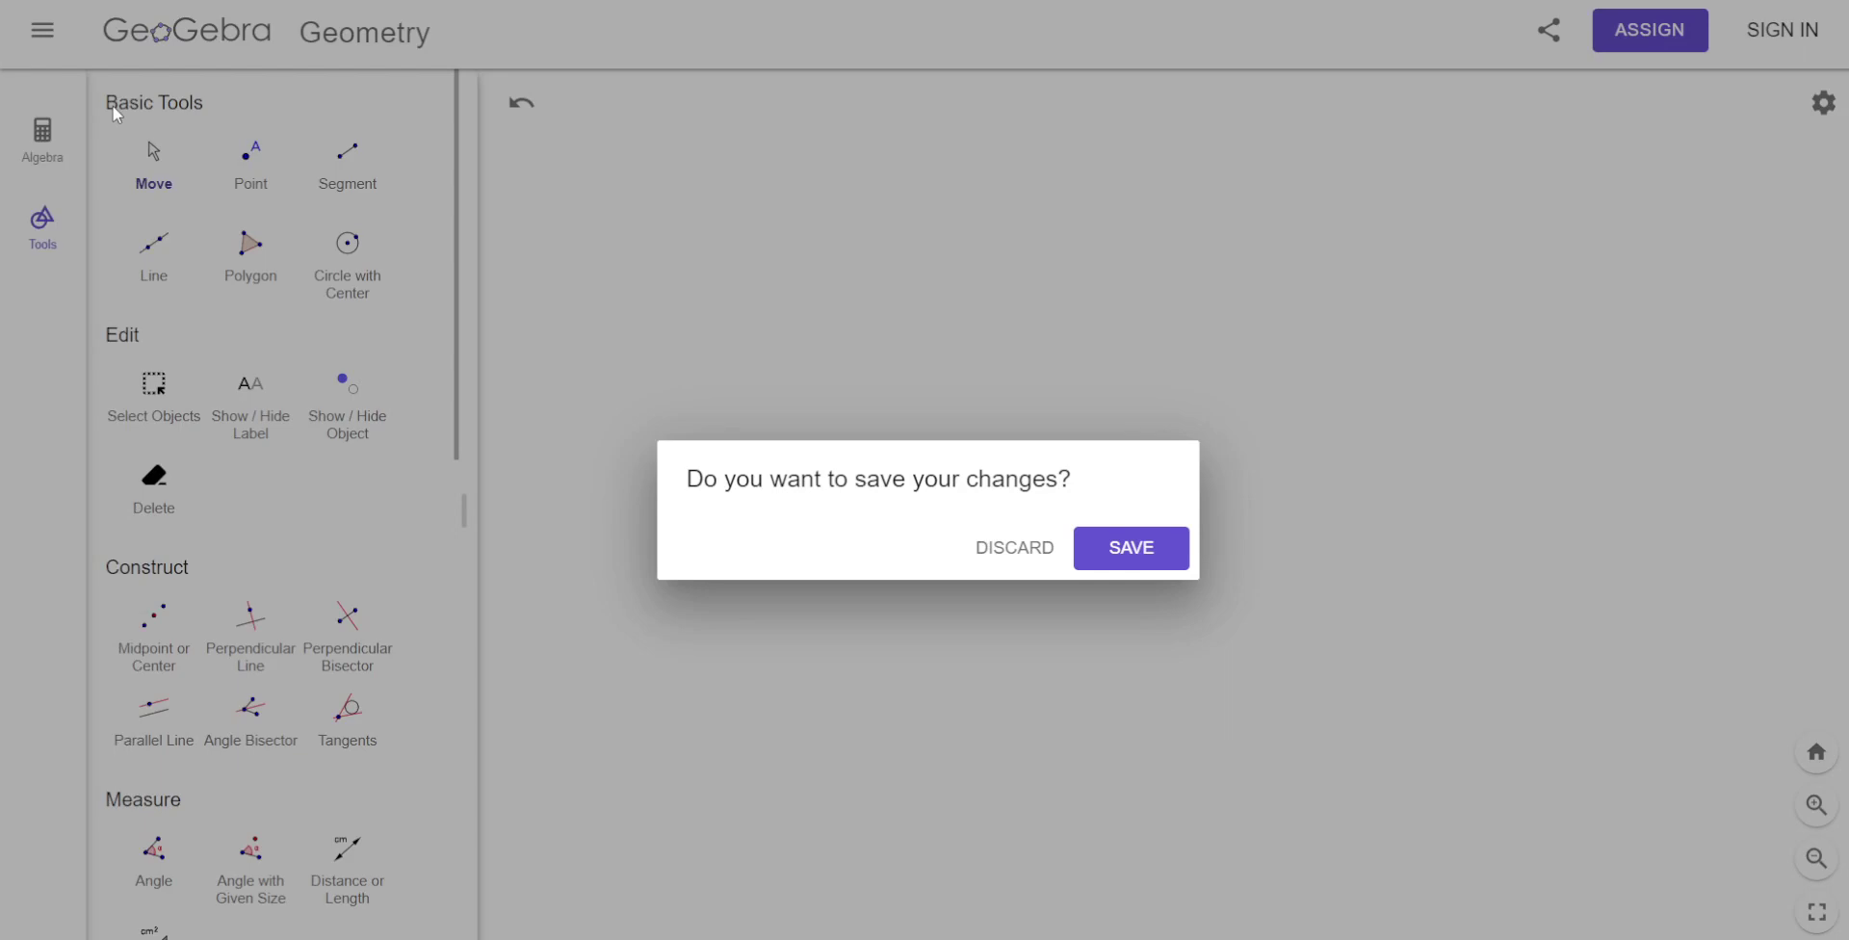
{"action": "left_click", "coordinate": [992, 546]}
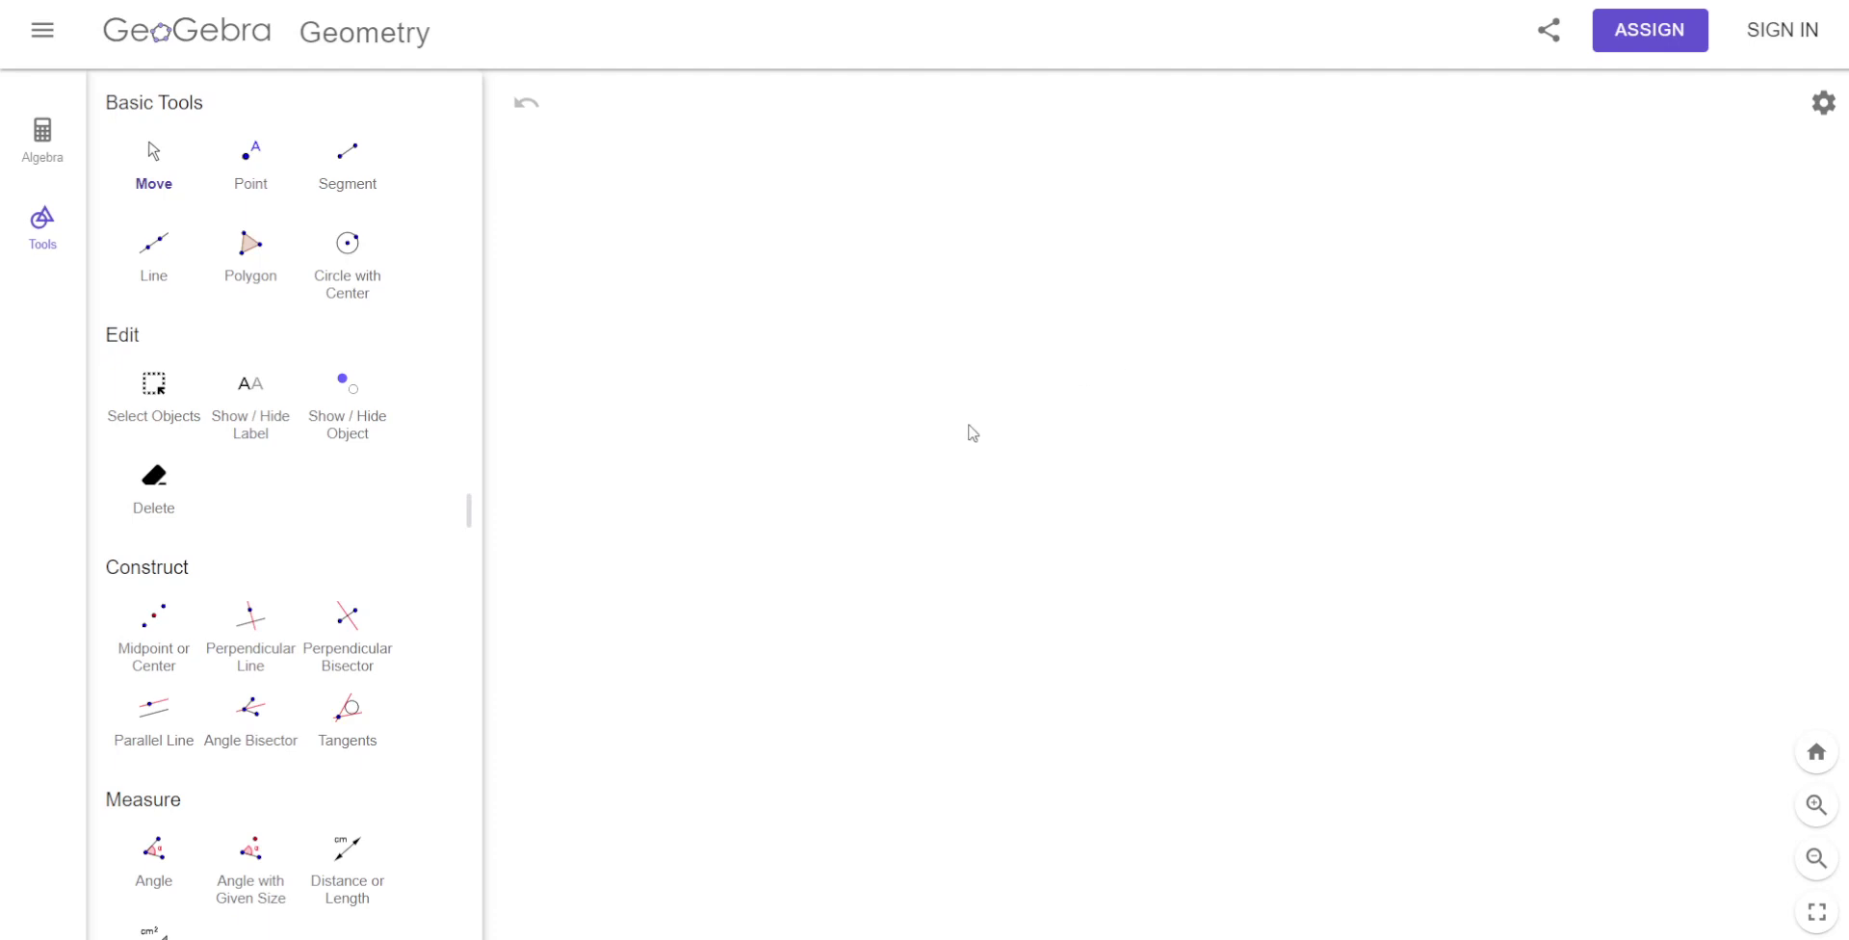
Draw a large triangle ABC as a polygon with B as its lowest vertex and C its highest, and shift it slightly down and left.
{"action": "left_click", "coordinate": [249, 247]}
{"action": "left_click", "coordinate": [727, 306]}
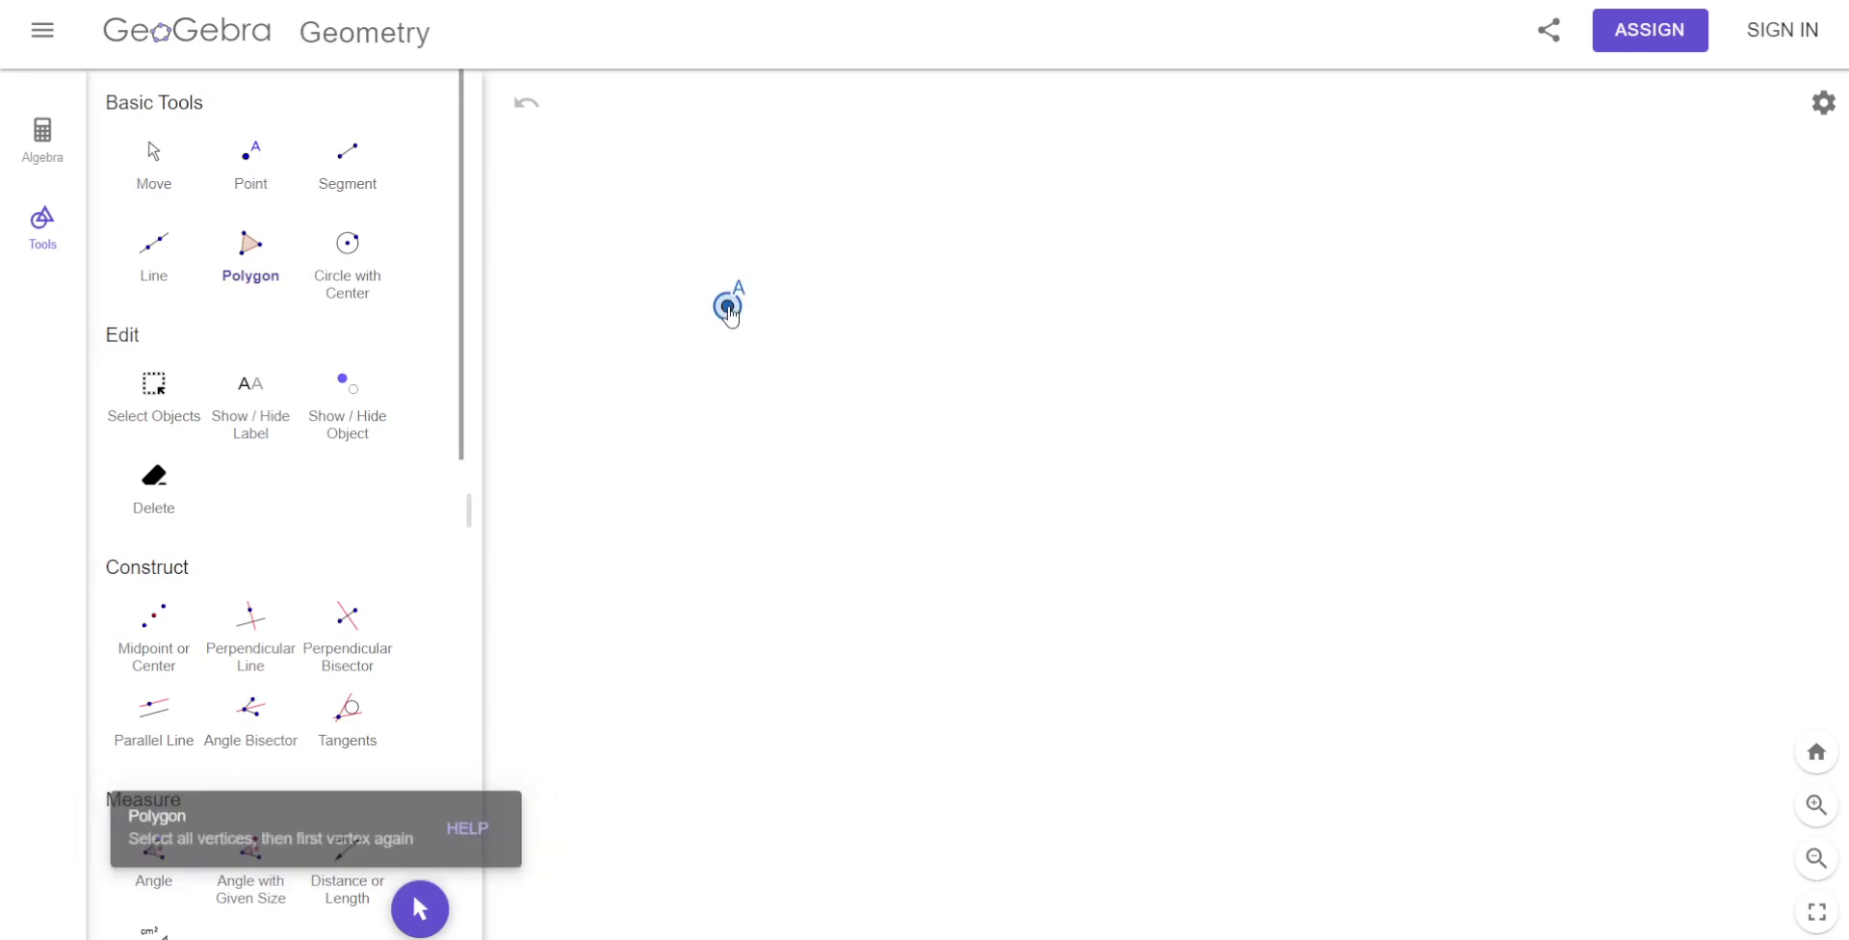
{"action": "left_click", "coordinate": [1127, 759]}
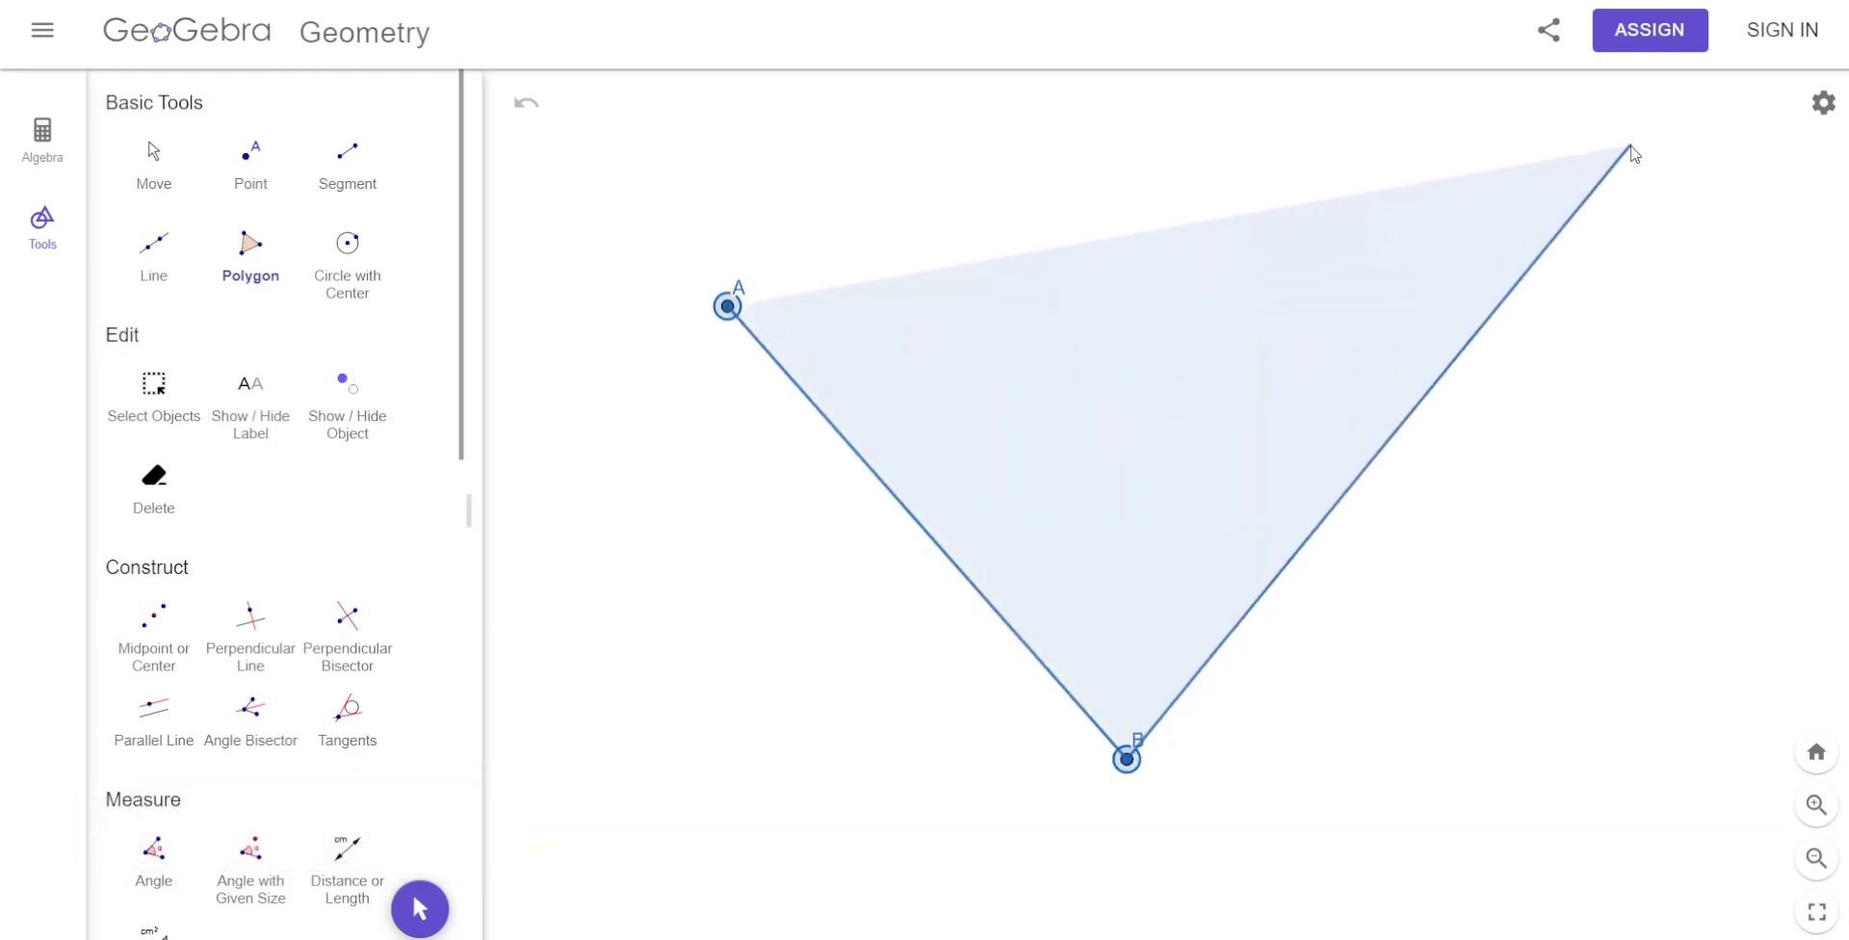
{"action": "left_click", "coordinate": [1631, 145]}
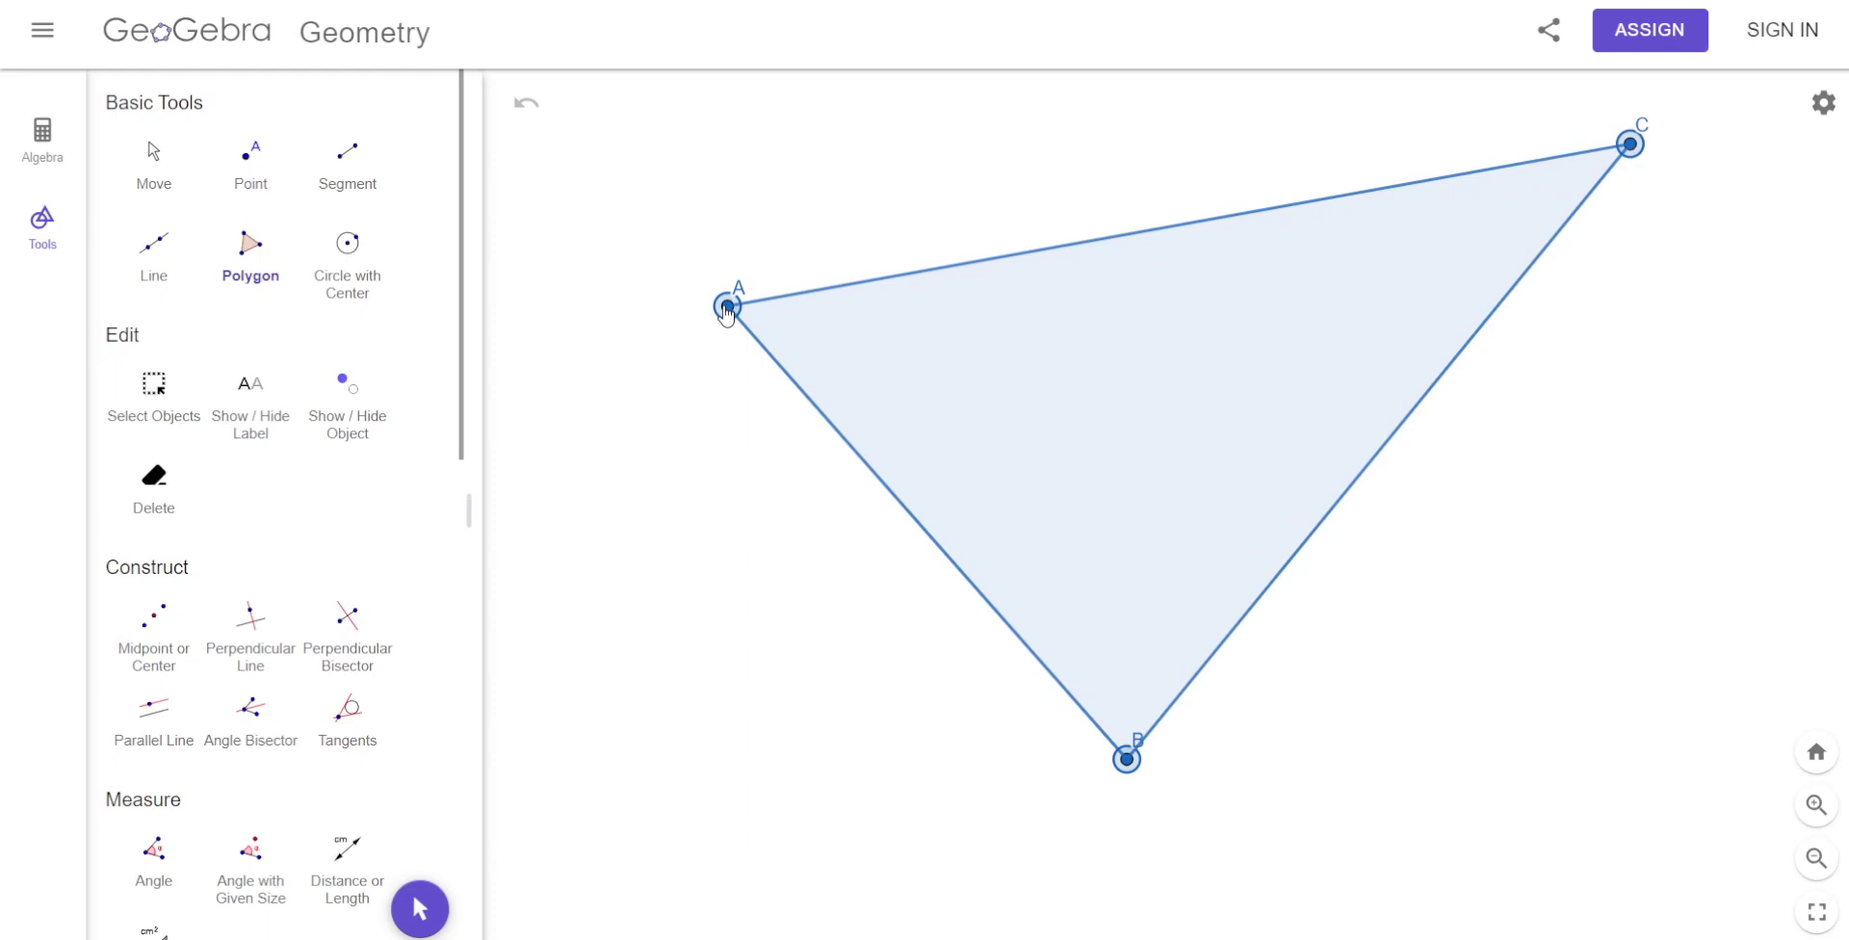
{"action": "left_click", "coordinate": [727, 308]}
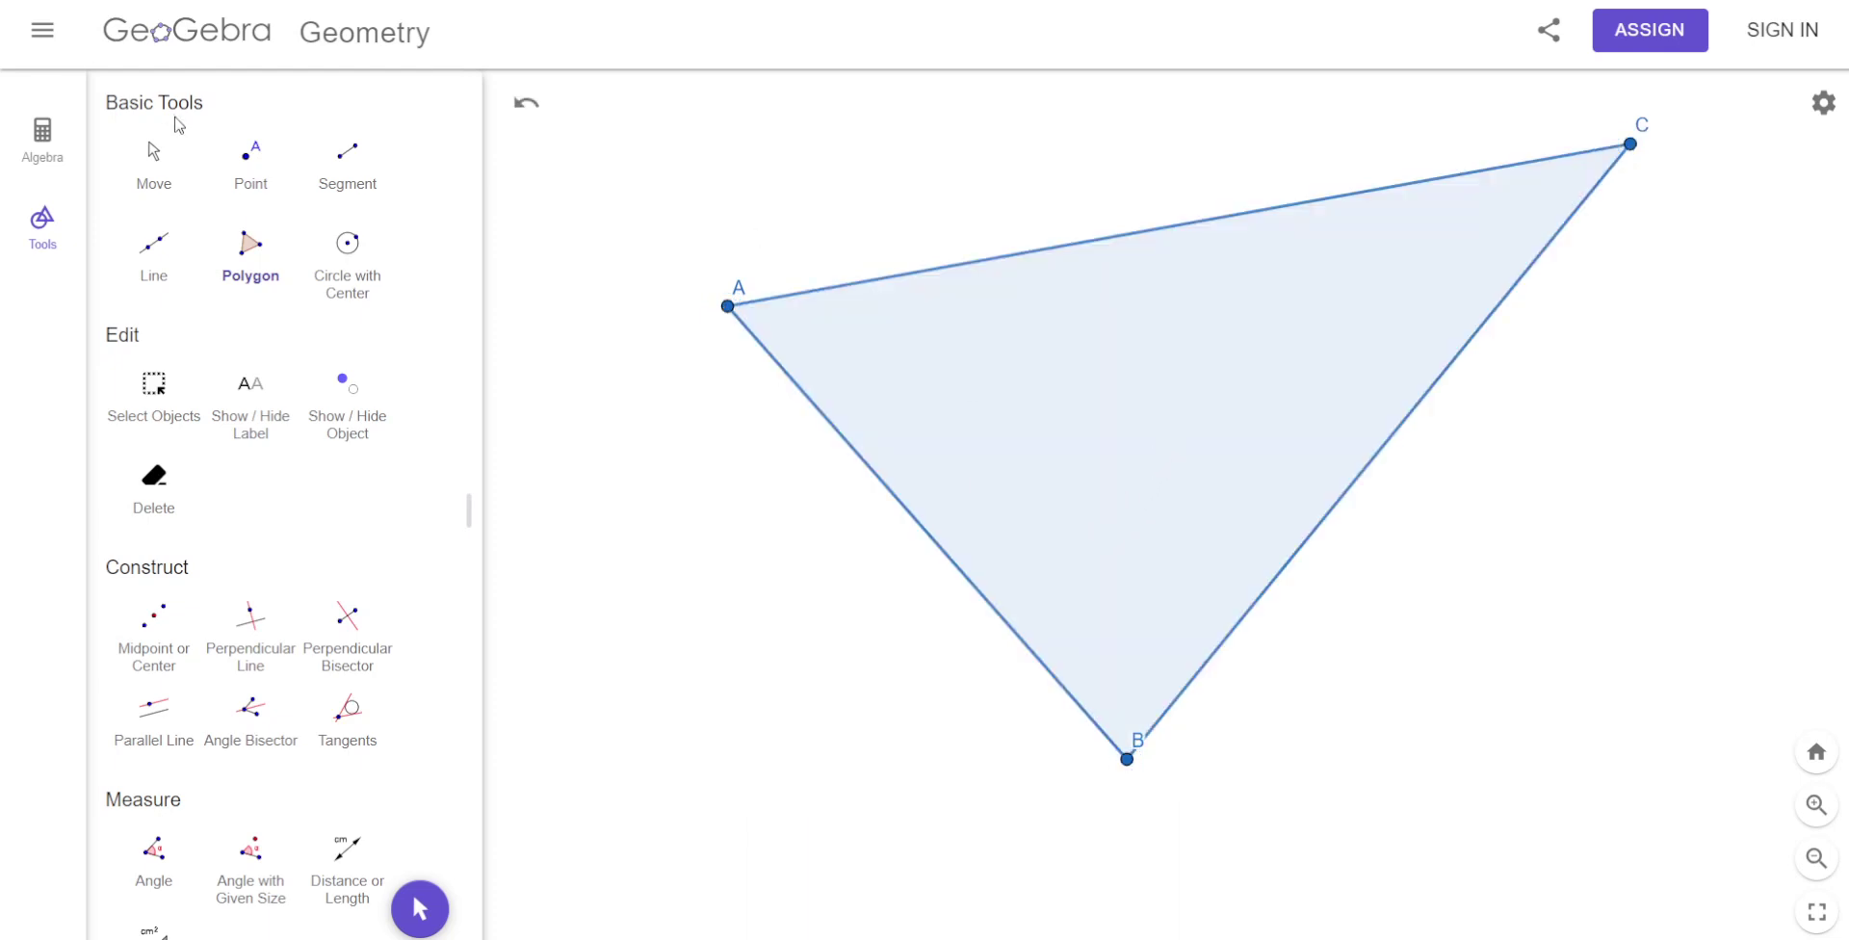
{"action": "left_click", "coordinate": [160, 162]}
{"action": "left_click_drag", "start_coordinate": [1151, 363], "coordinate": [1121, 441]}
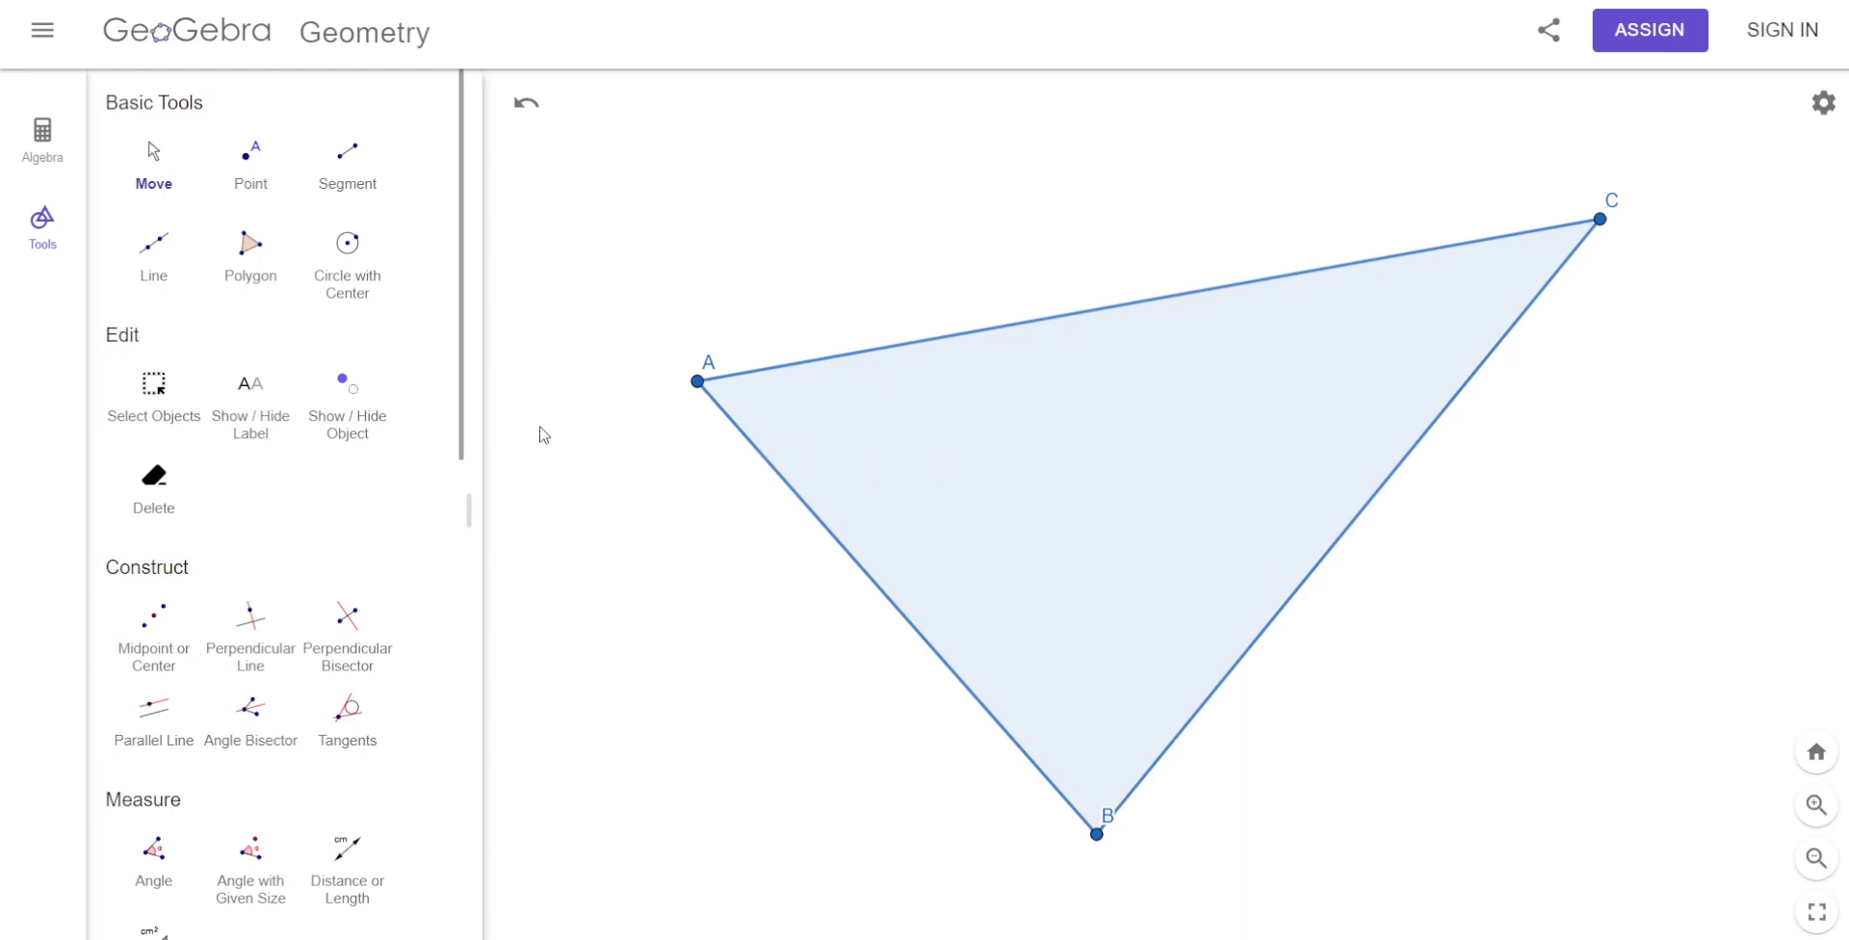
Construct the perpendicular bisectors of the triangle's sides AC and AB.
{"action": "left_click", "coordinate": [350, 657]}
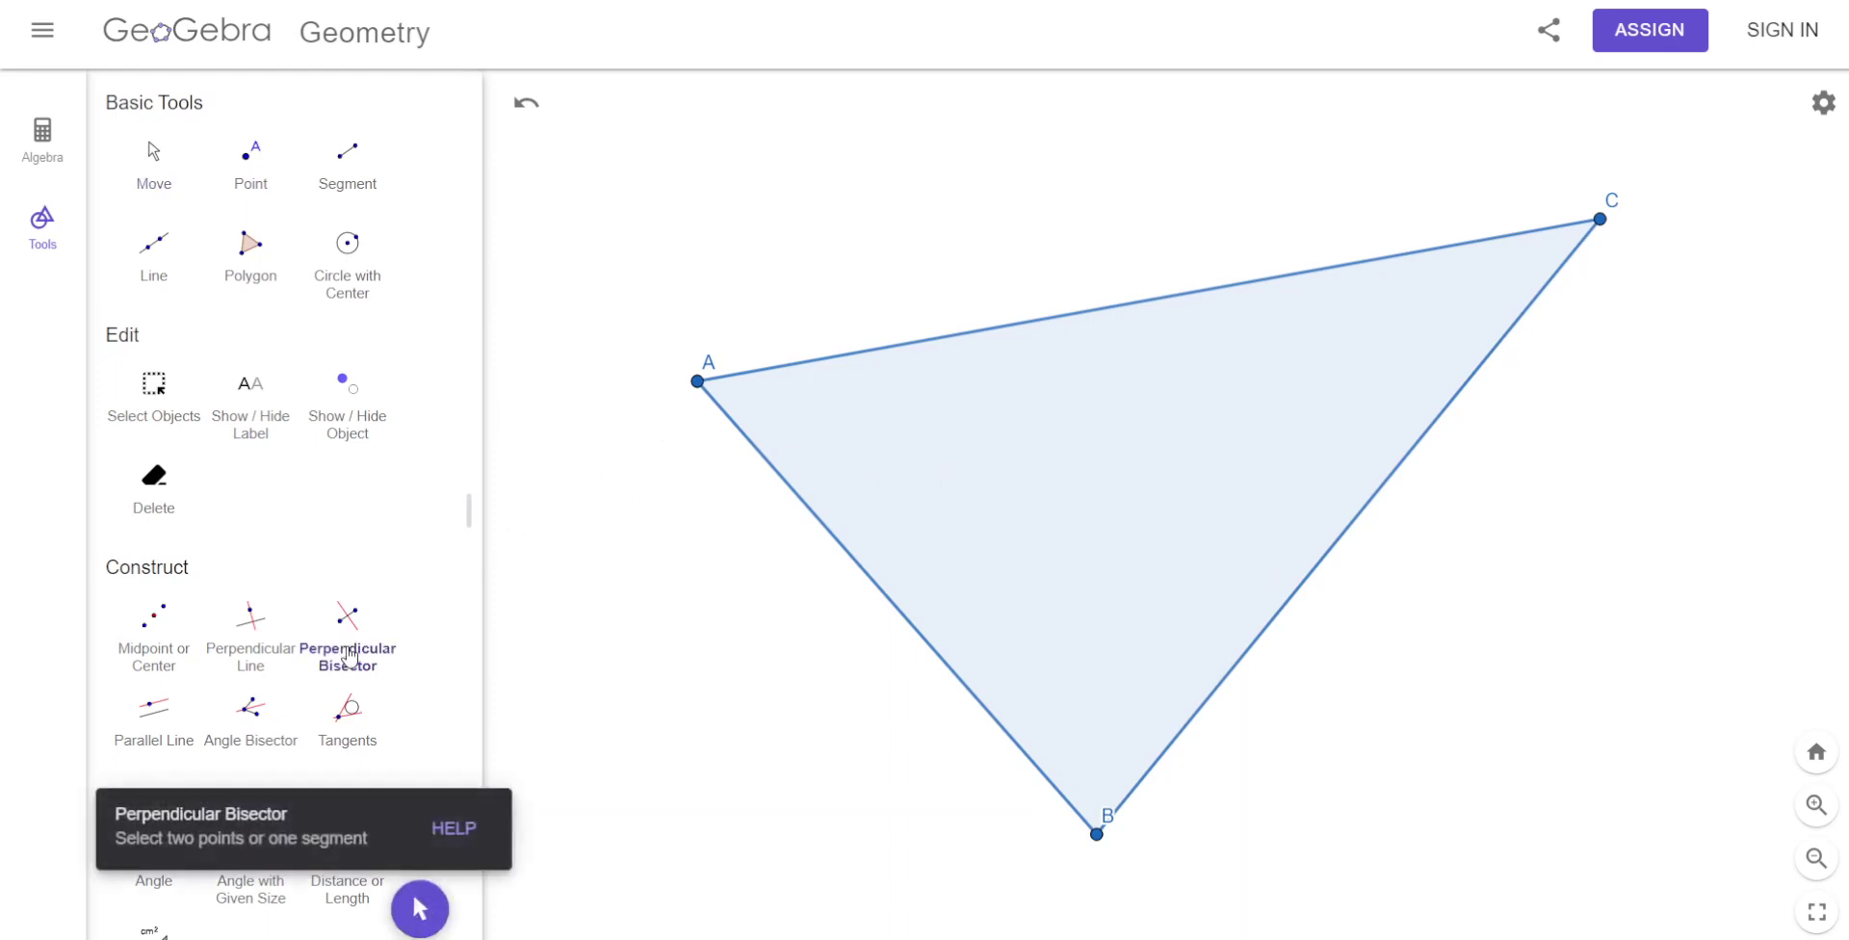
{"action": "left_click", "coordinate": [981, 341]}
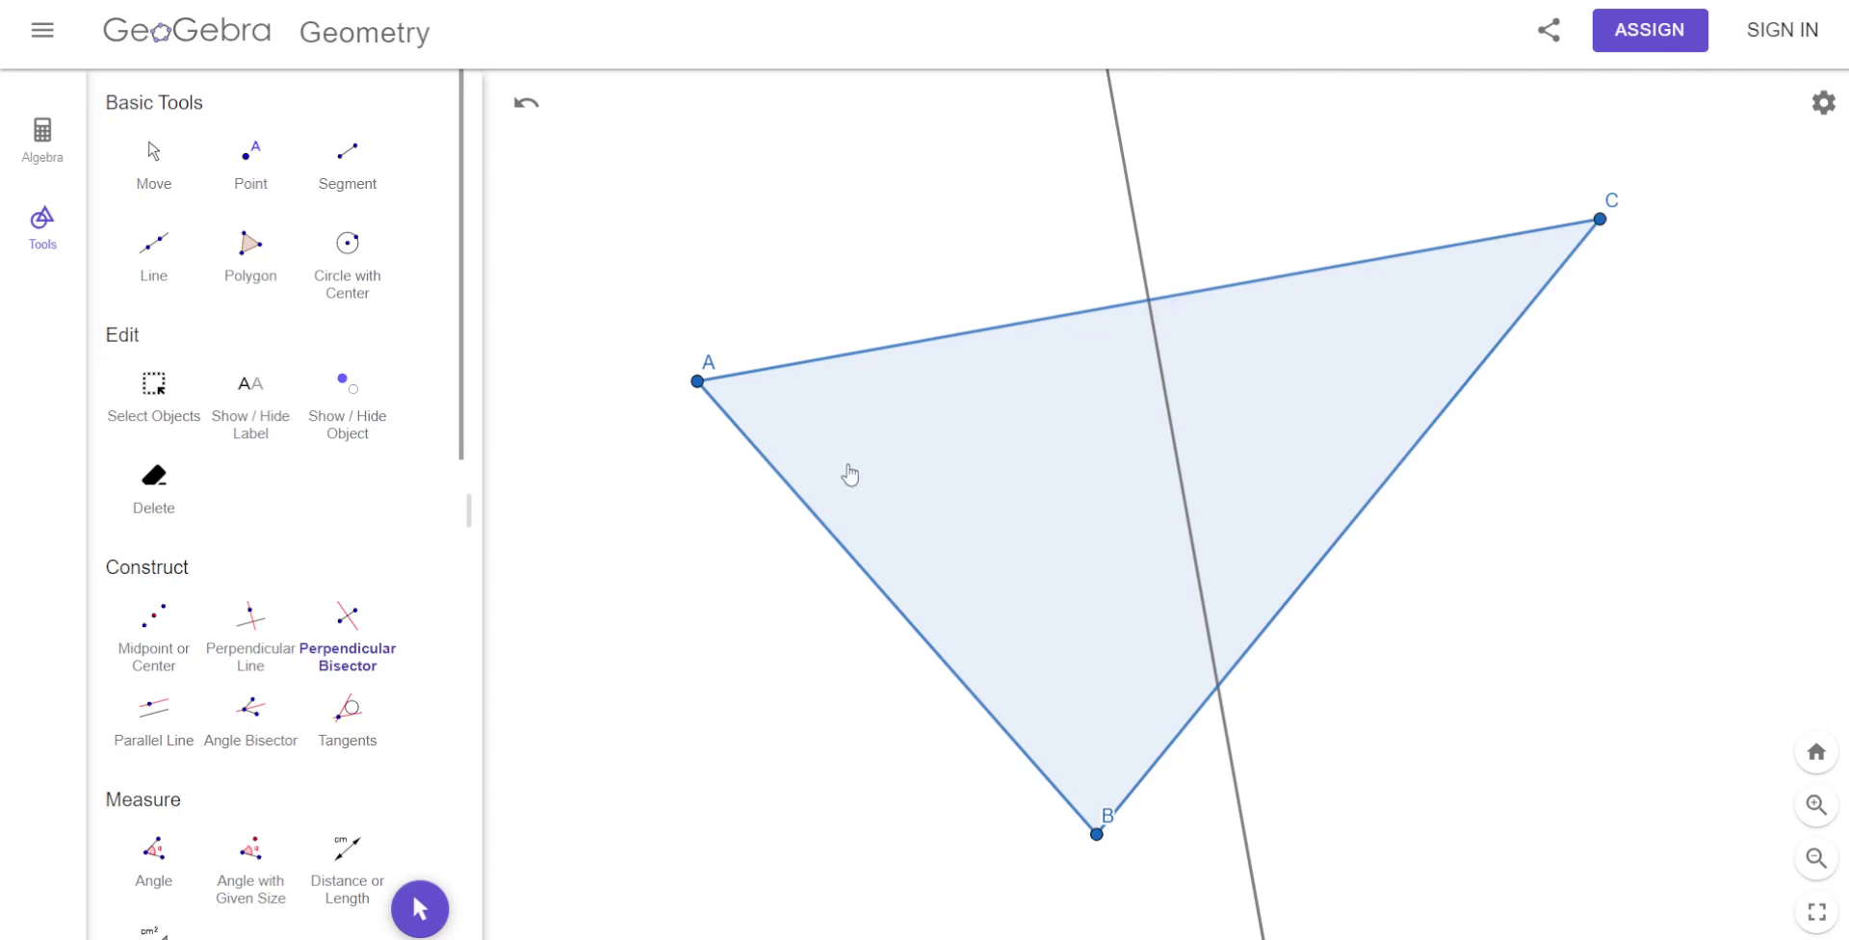
{"action": "left_click", "coordinate": [833, 544]}
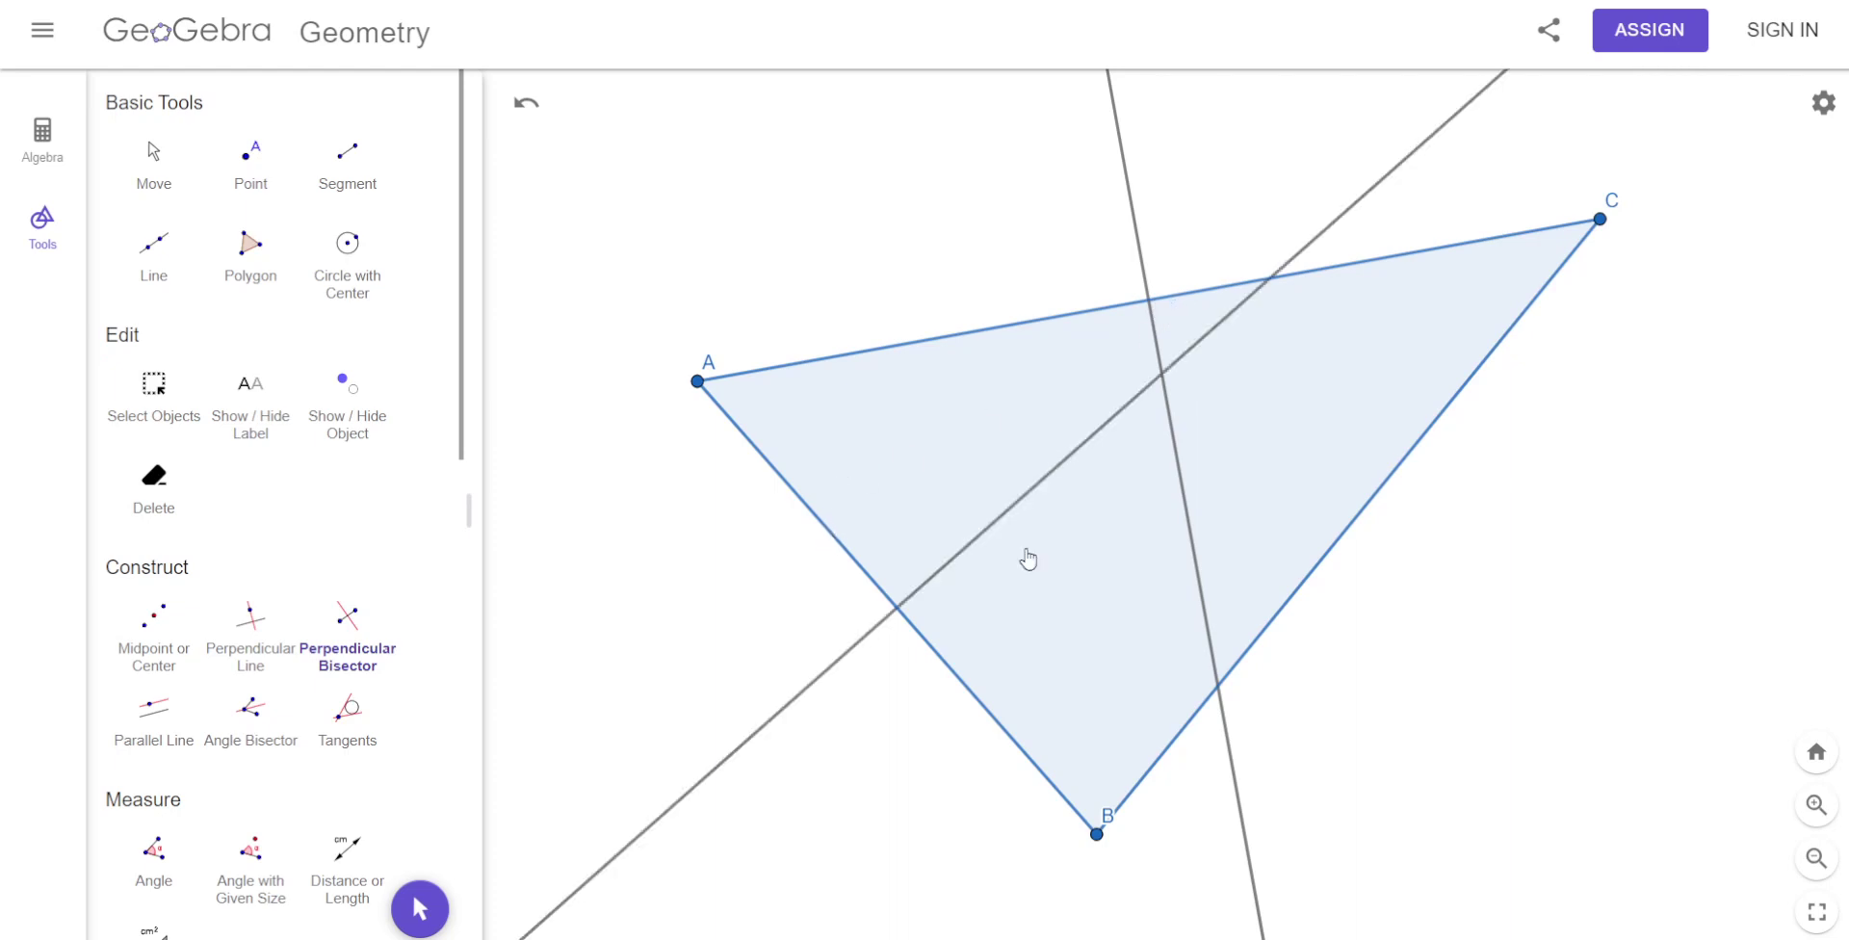
Construct the perpendicular bisector of side BC and place a point where the three bisectors intersect.
{"action": "left_click", "coordinate": [1329, 564]}
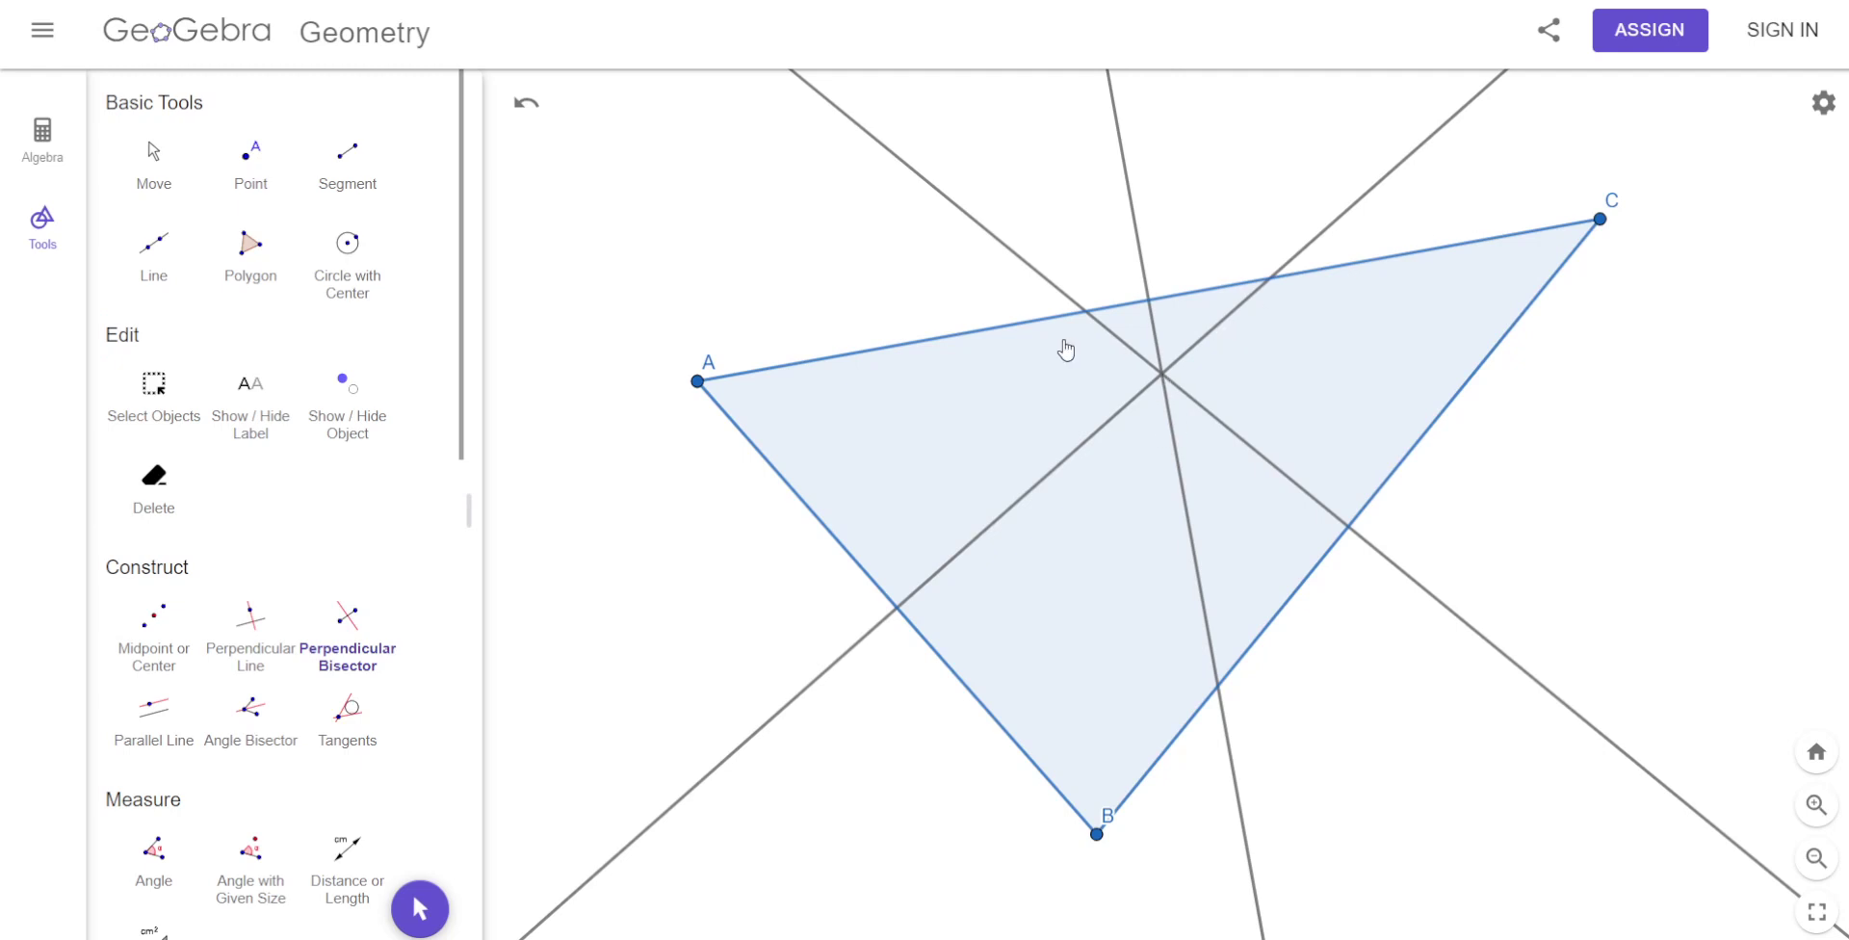
{"action": "left_click", "coordinate": [344, 170]}
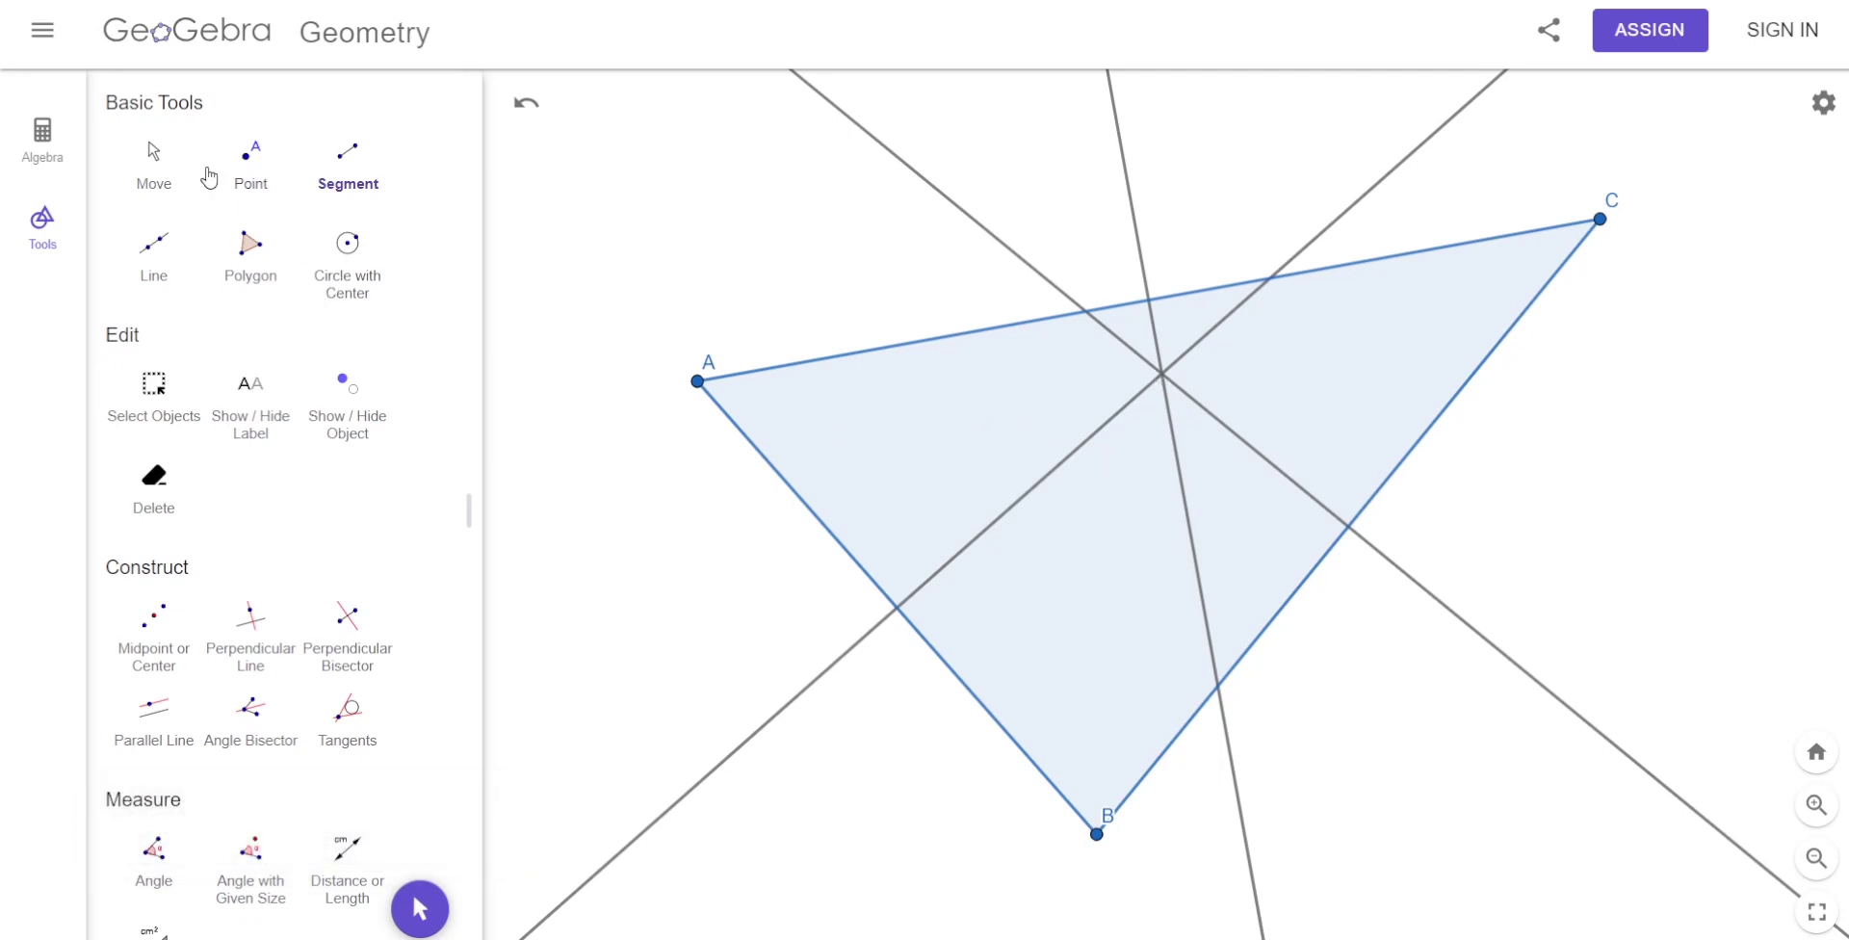
{"action": "left_click", "coordinate": [246, 179]}
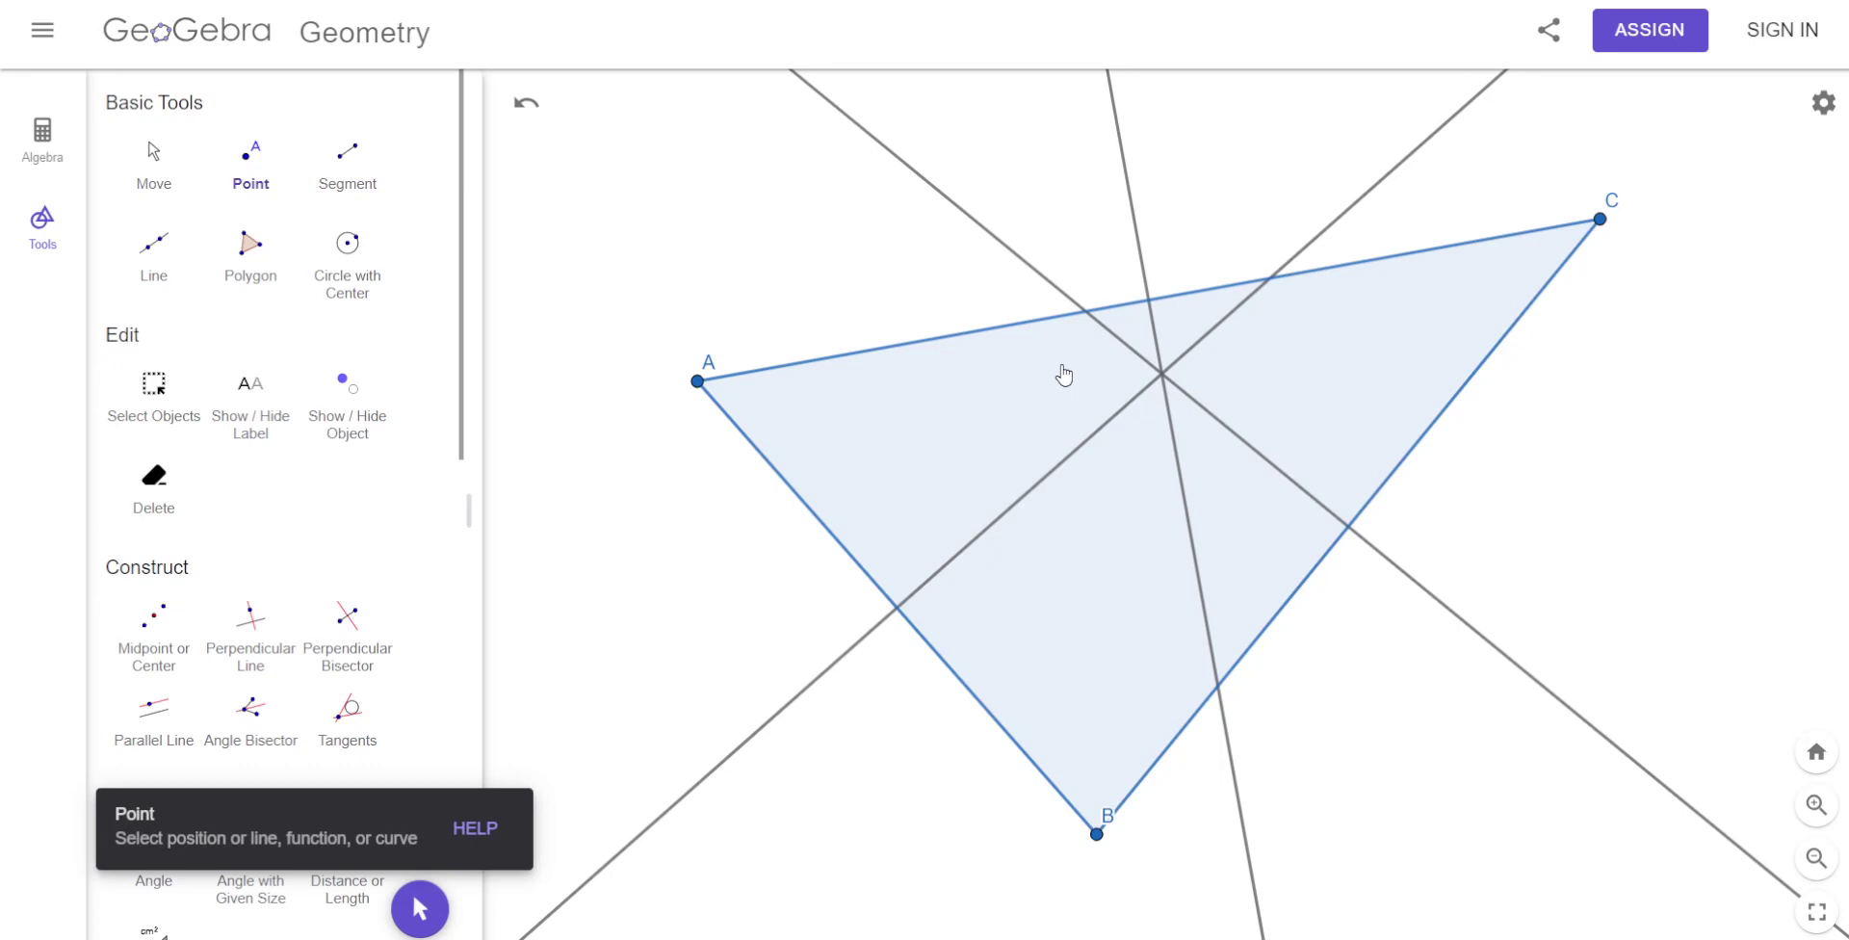
{"action": "left_click", "coordinate": [1162, 373]}
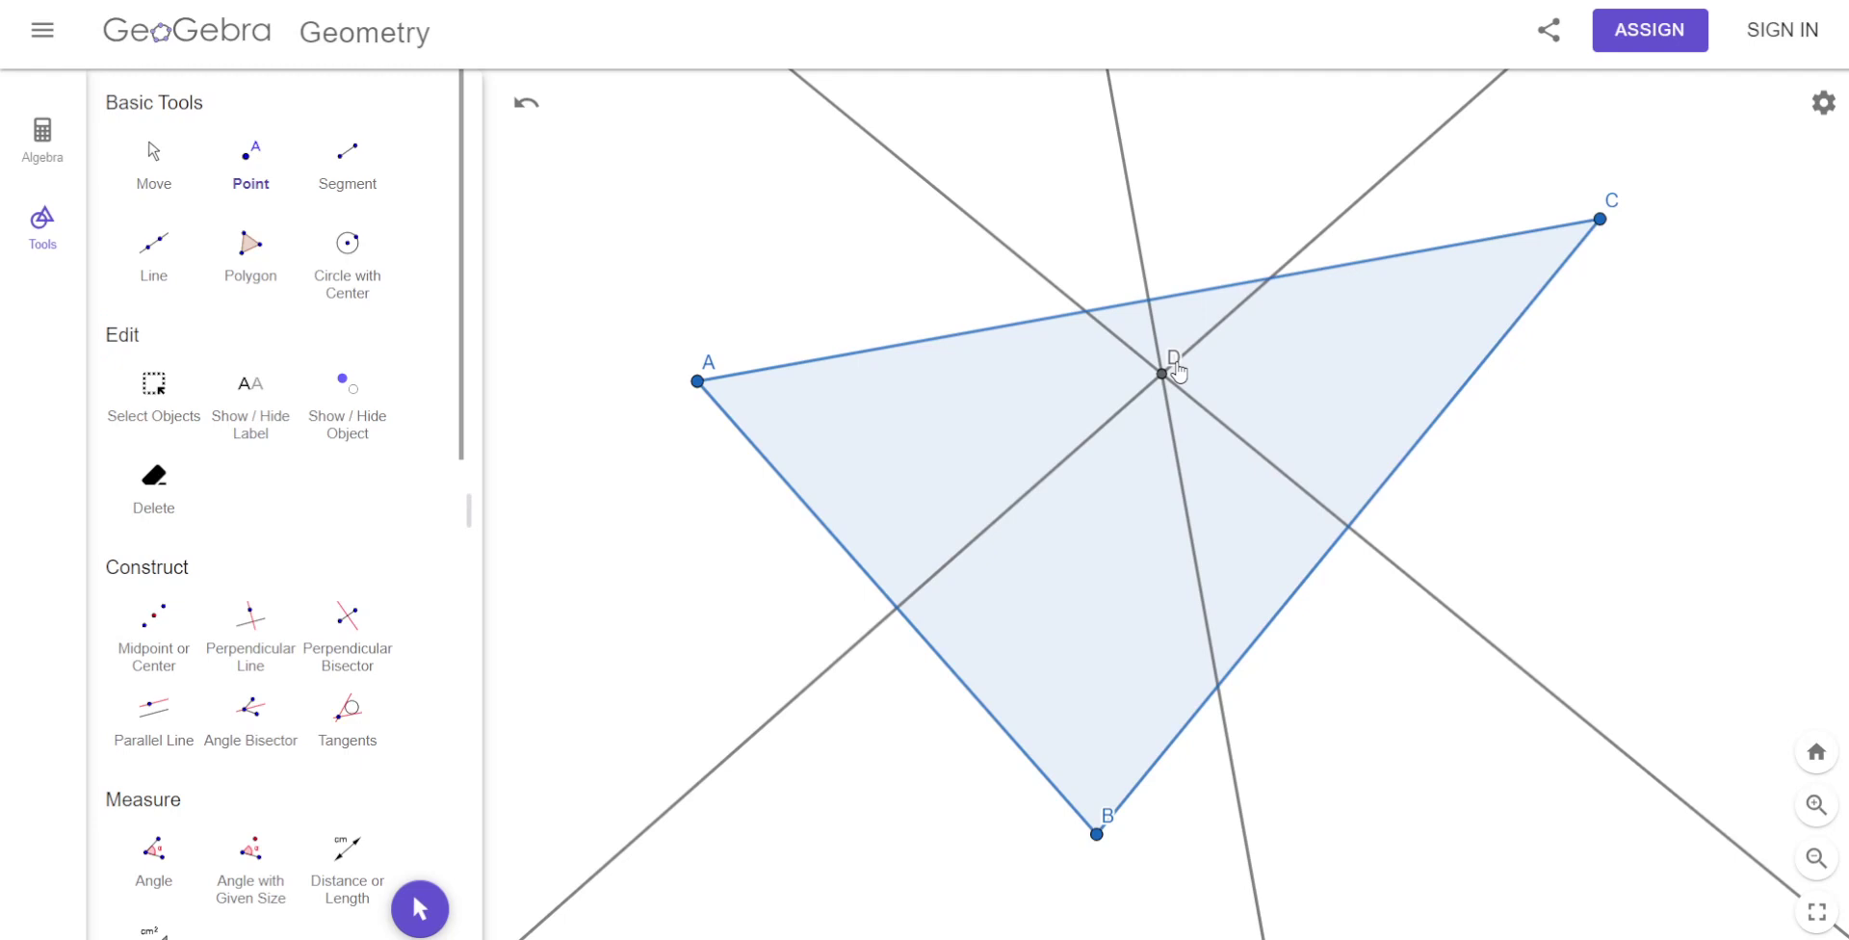
Rename the intersection point of the bisectors to Circumcenter.
{"action": "left_click", "coordinate": [159, 169]}
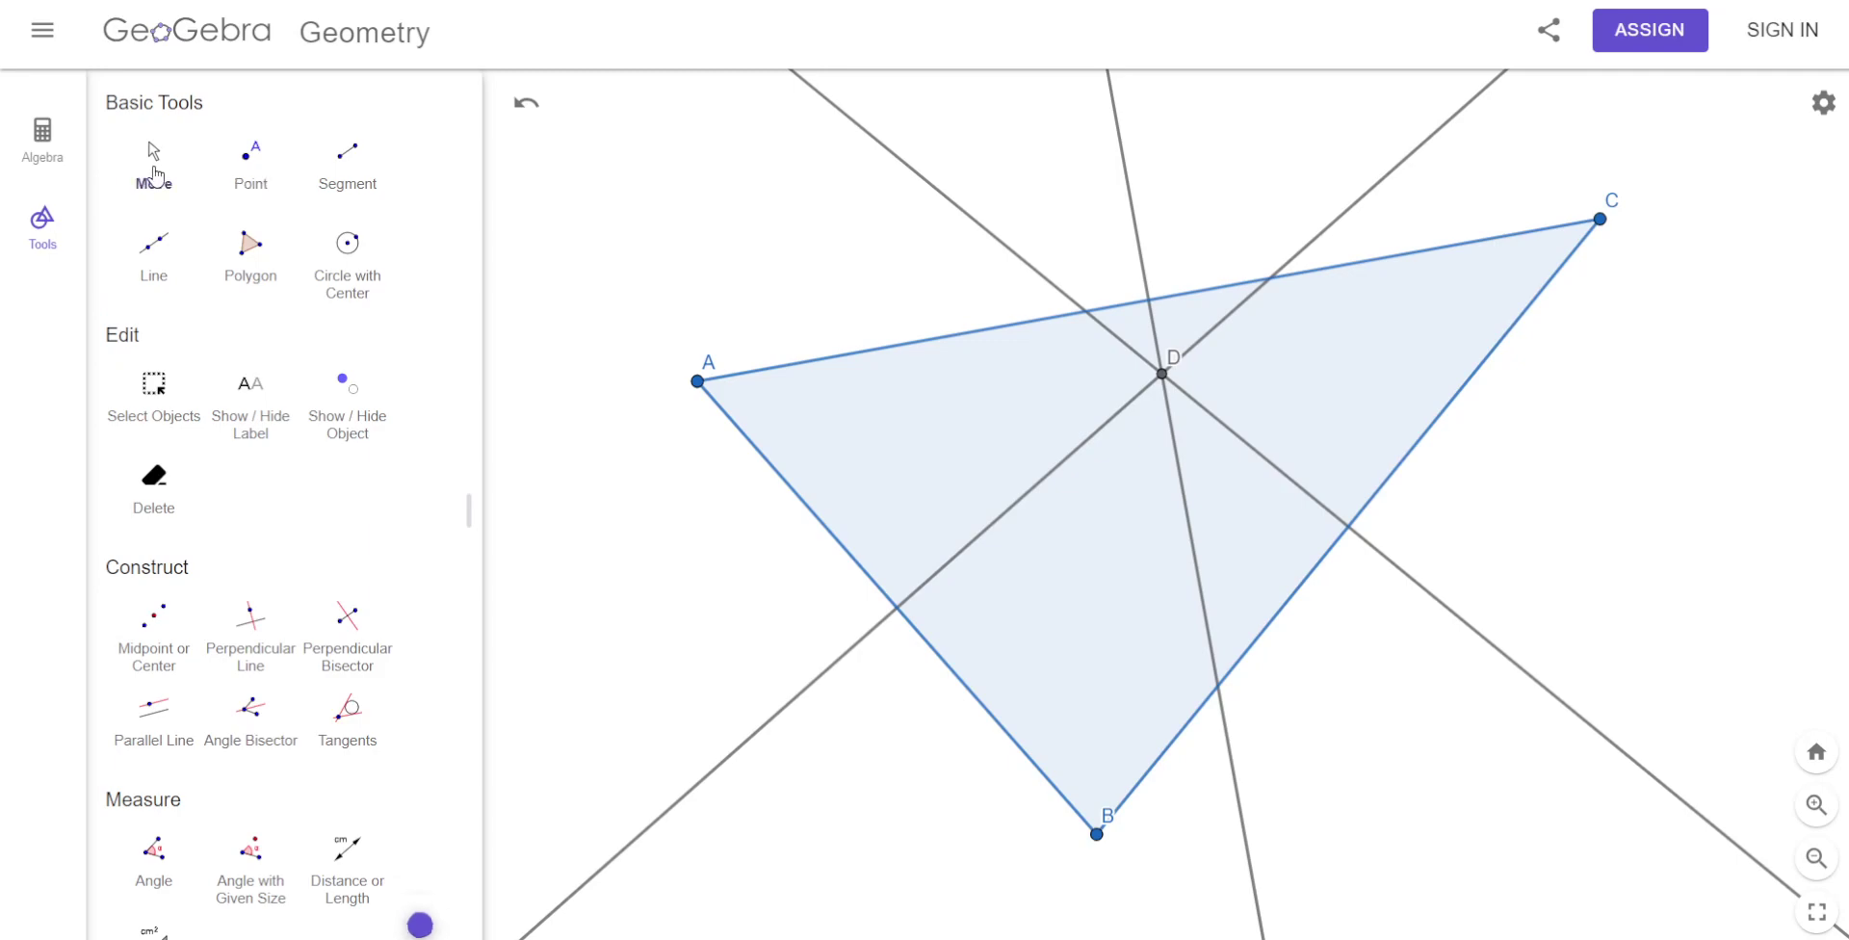
{"action": "left_click", "coordinate": [1164, 372]}
{"action": "left_click", "coordinate": [1327, 435]}
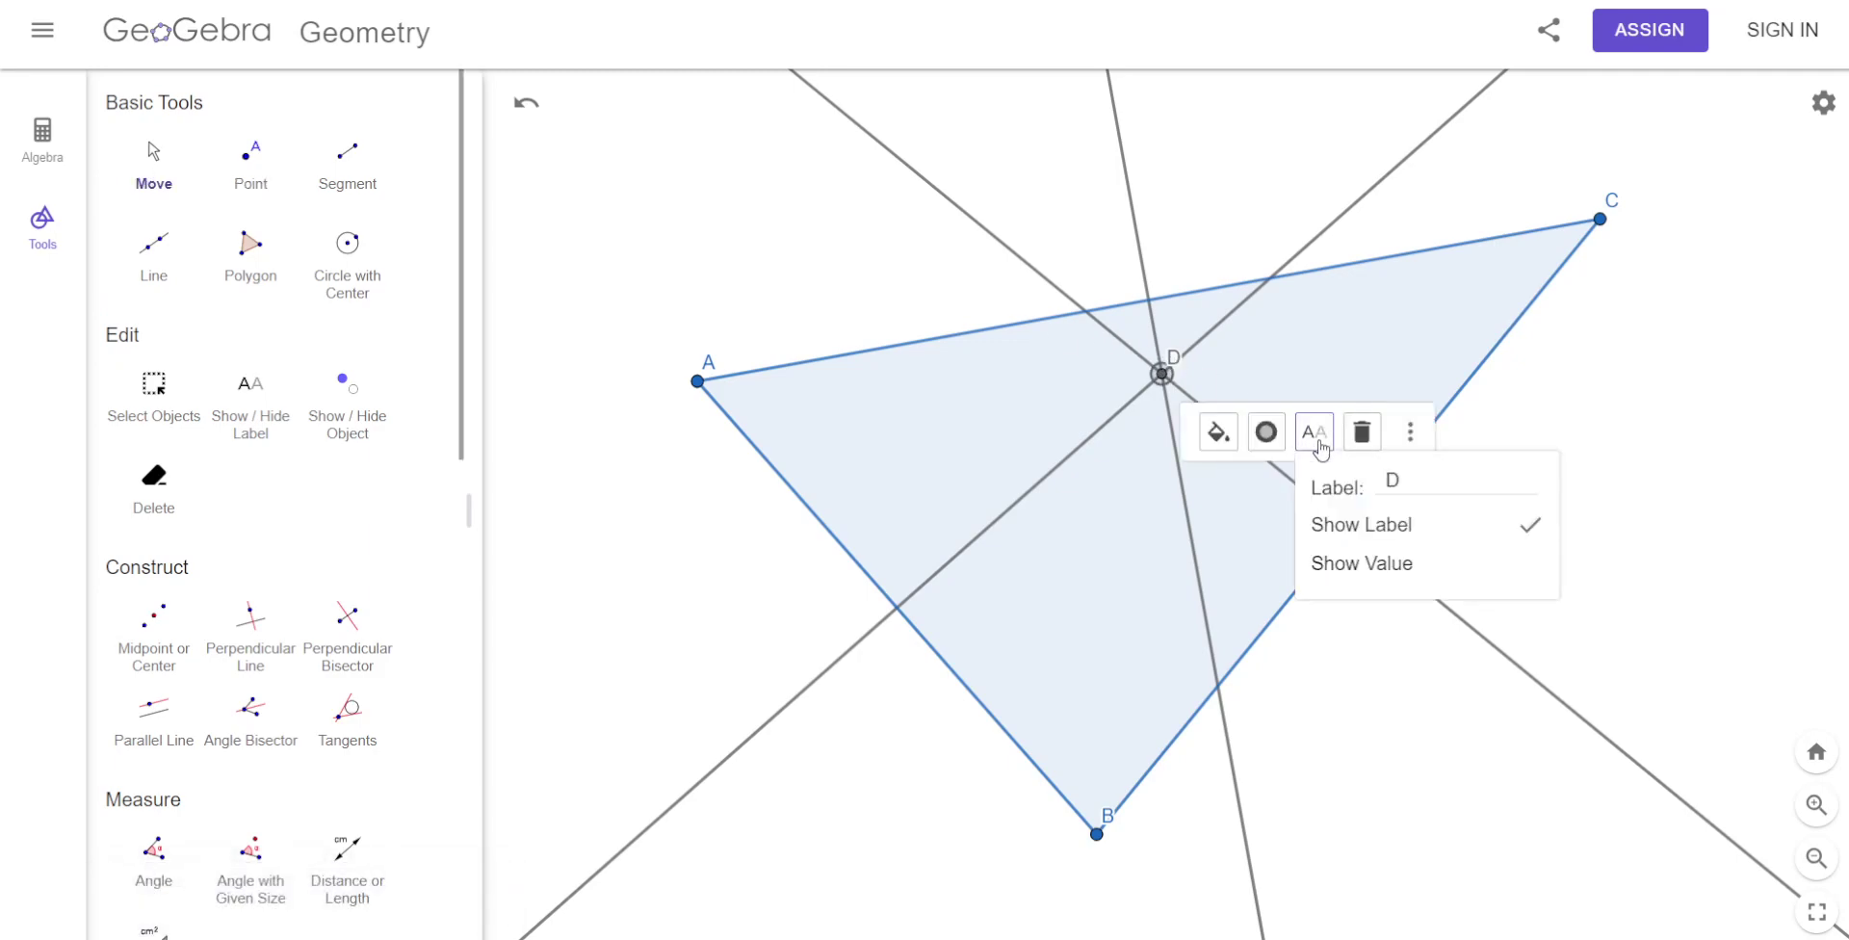
{"action": "left_click_drag", "start_coordinate": [1425, 484], "coordinate": [1356, 487]}
{"action": "type", "text": "Circum"}
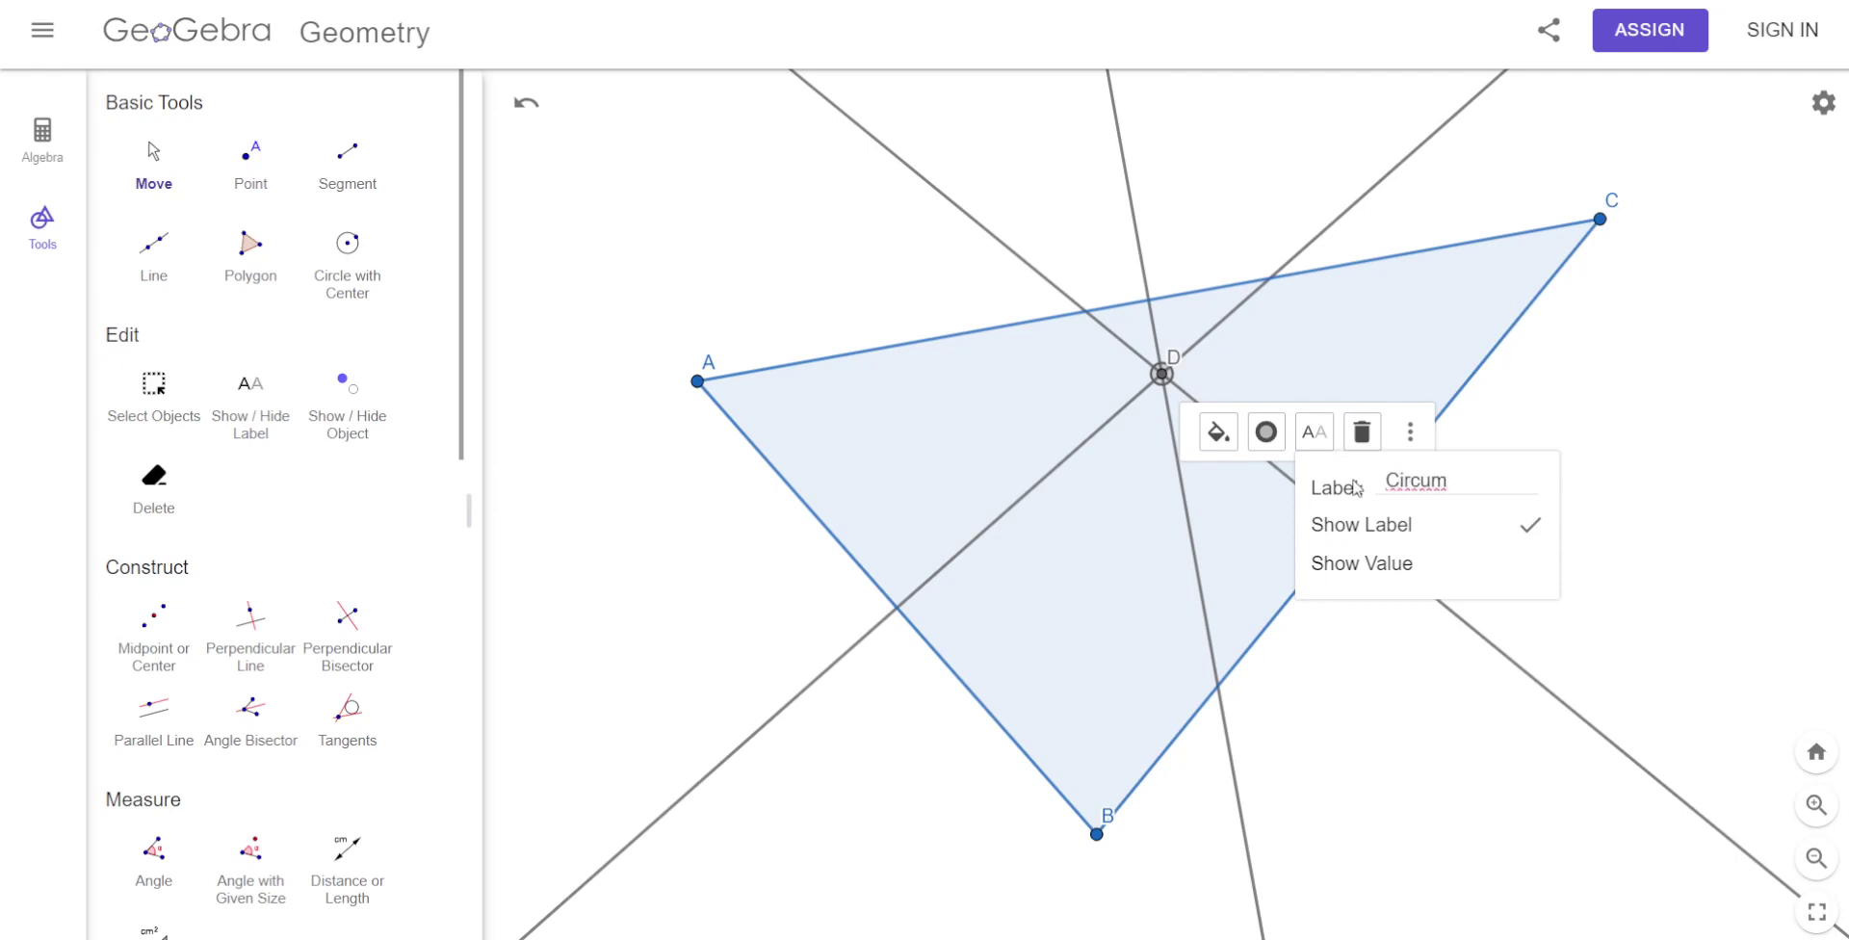
{"action": "type", "text": "center"}
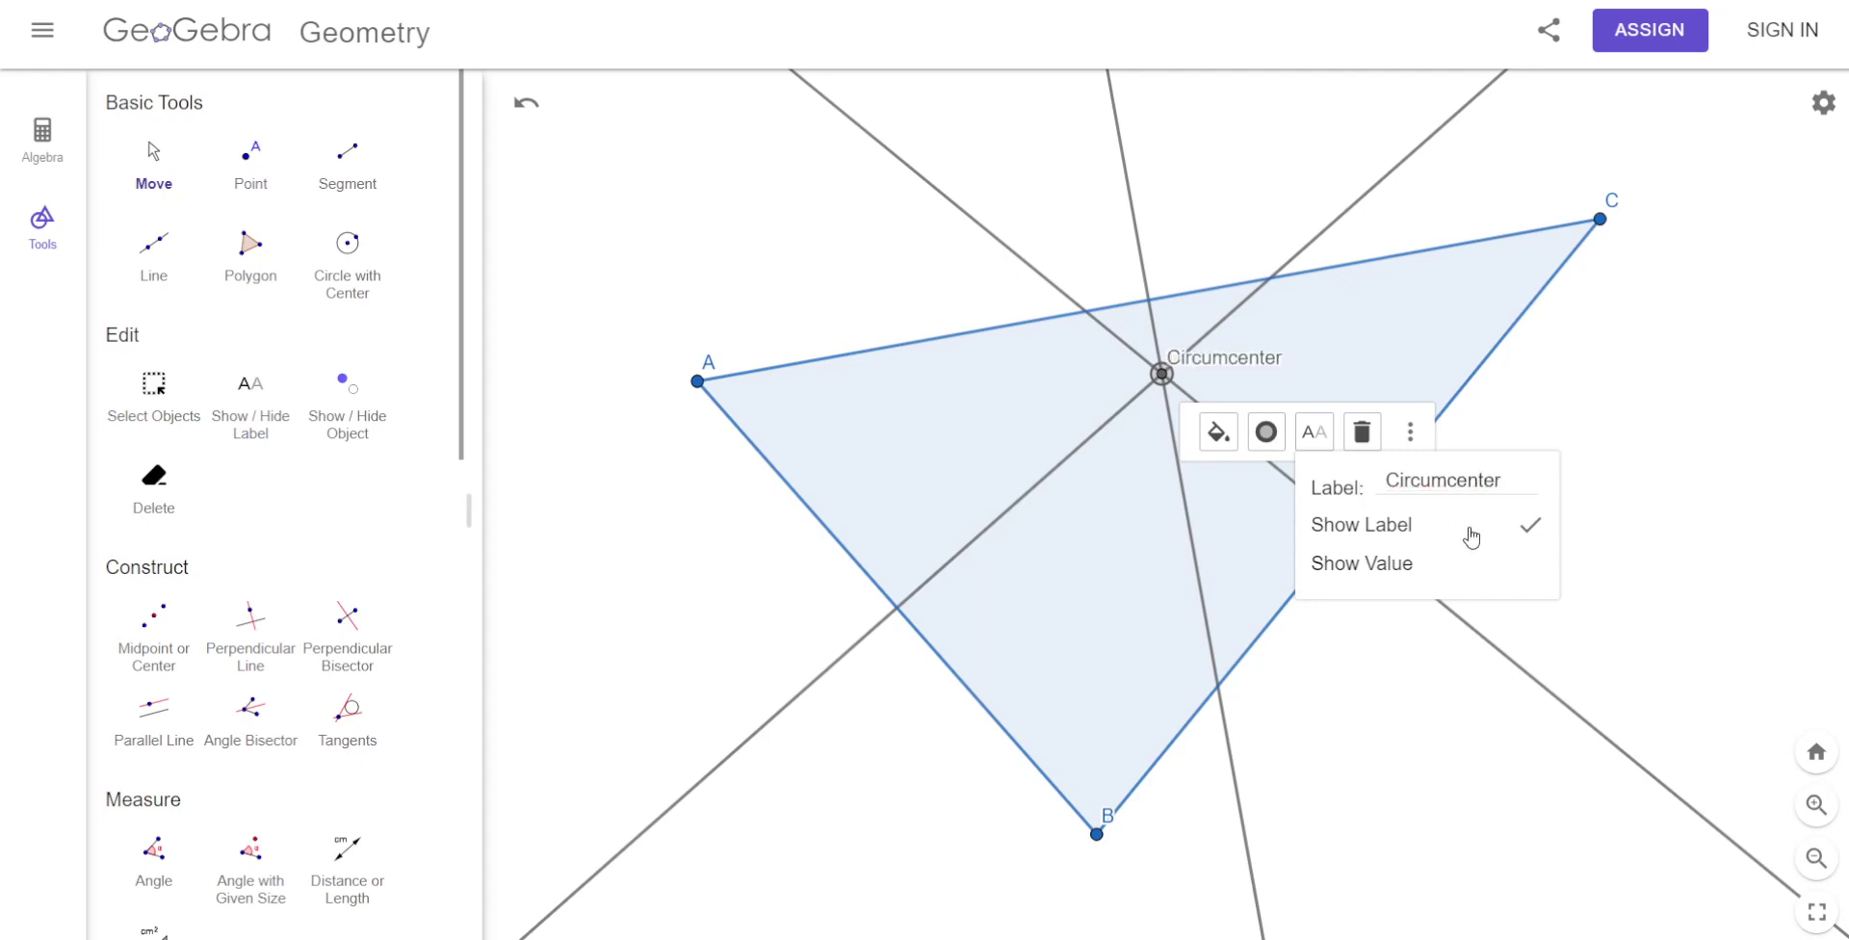
{"action": "left_click", "coordinate": [1509, 677]}
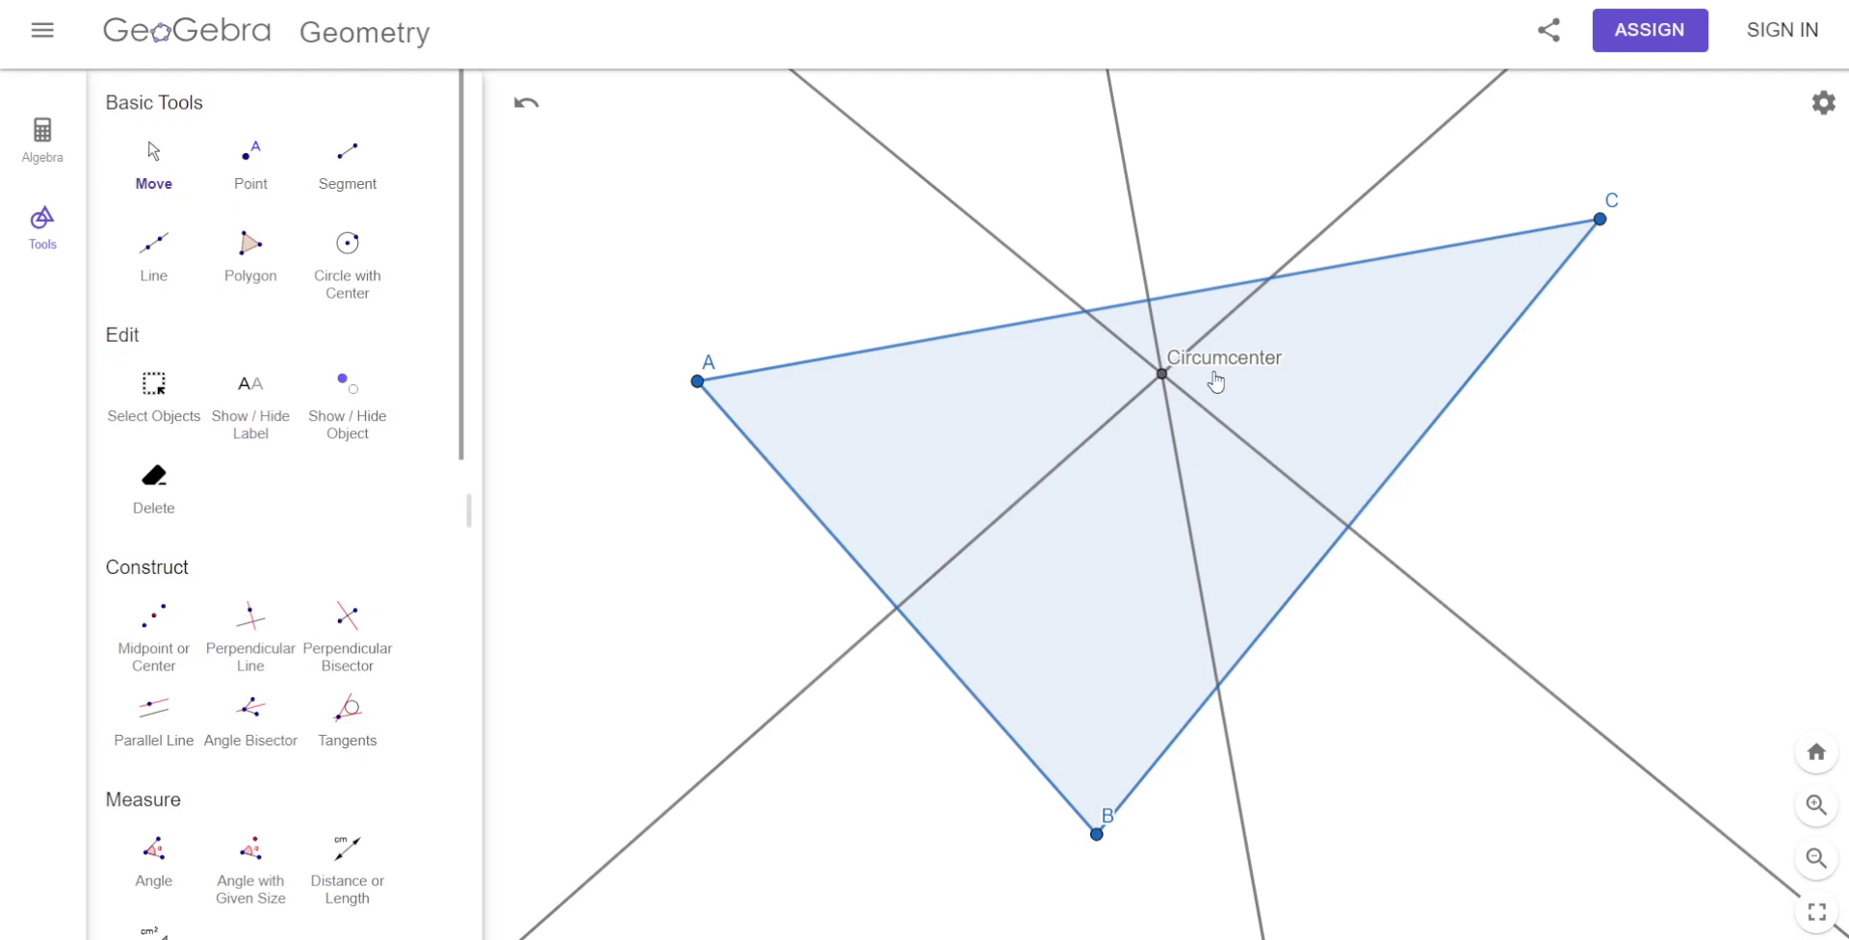
Shift the triangle slightly down and move the Circumcenter label a little right of and below its point.
{"action": "left_click_drag", "start_coordinate": [1217, 367], "coordinate": [1226, 404]}
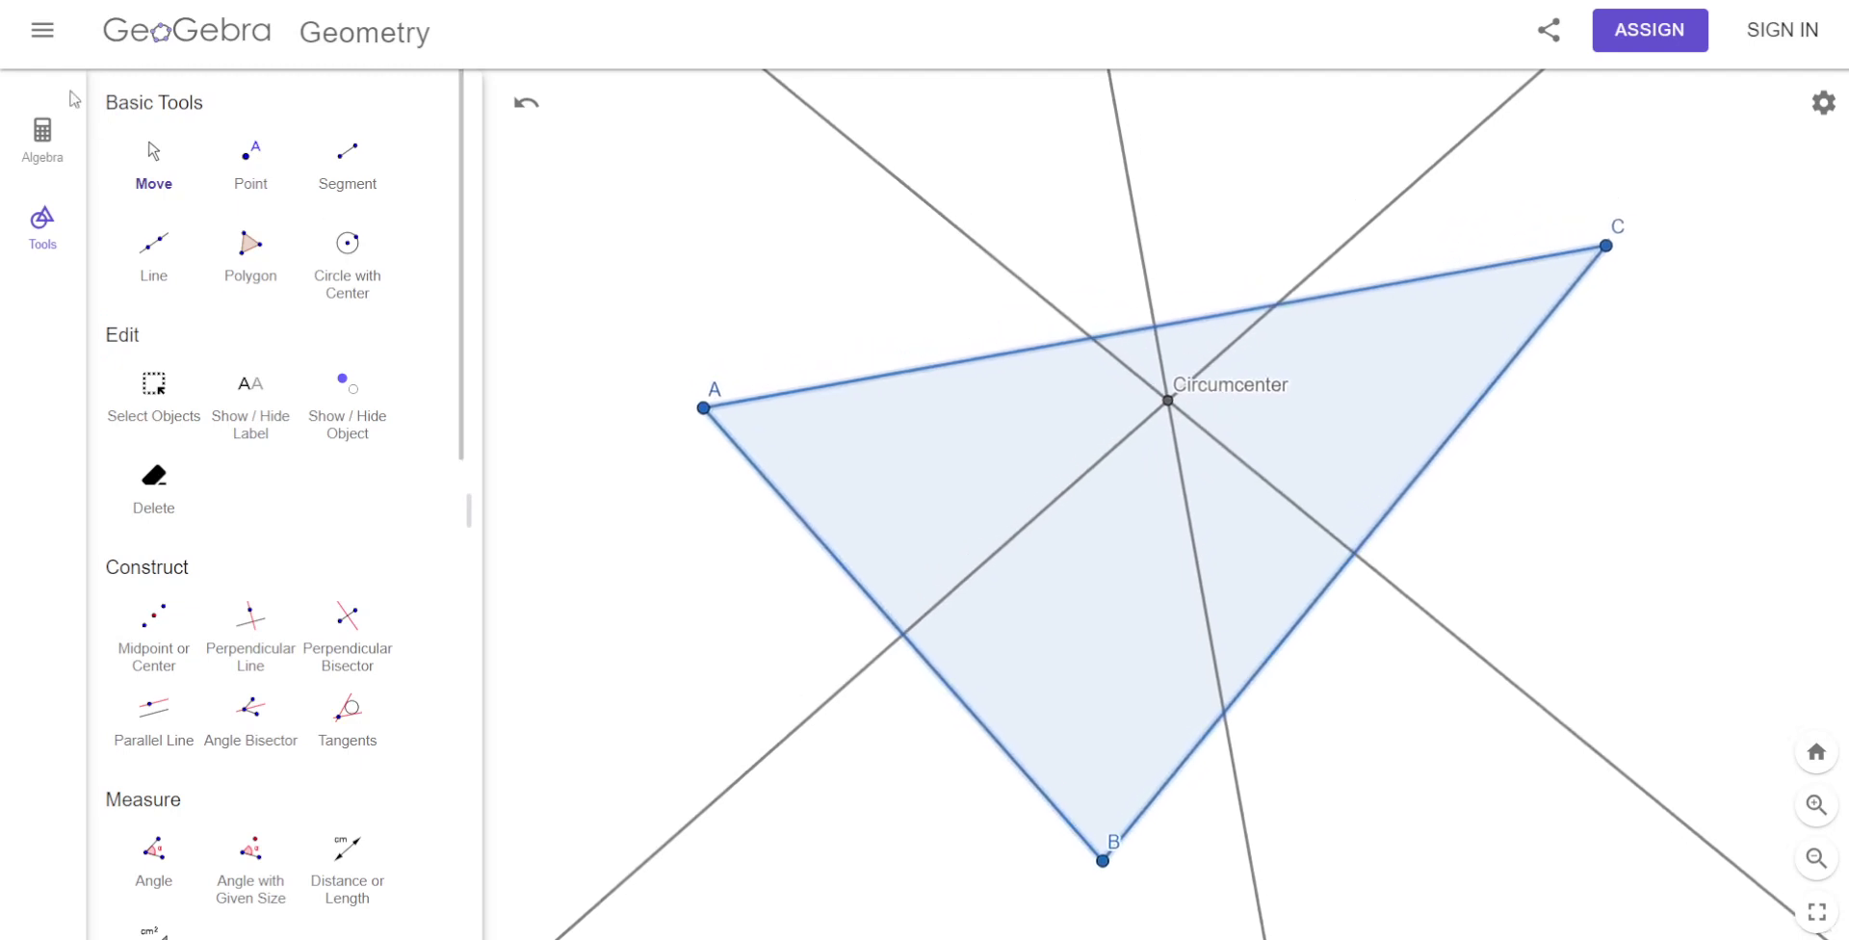
{"action": "left_click", "coordinate": [154, 183]}
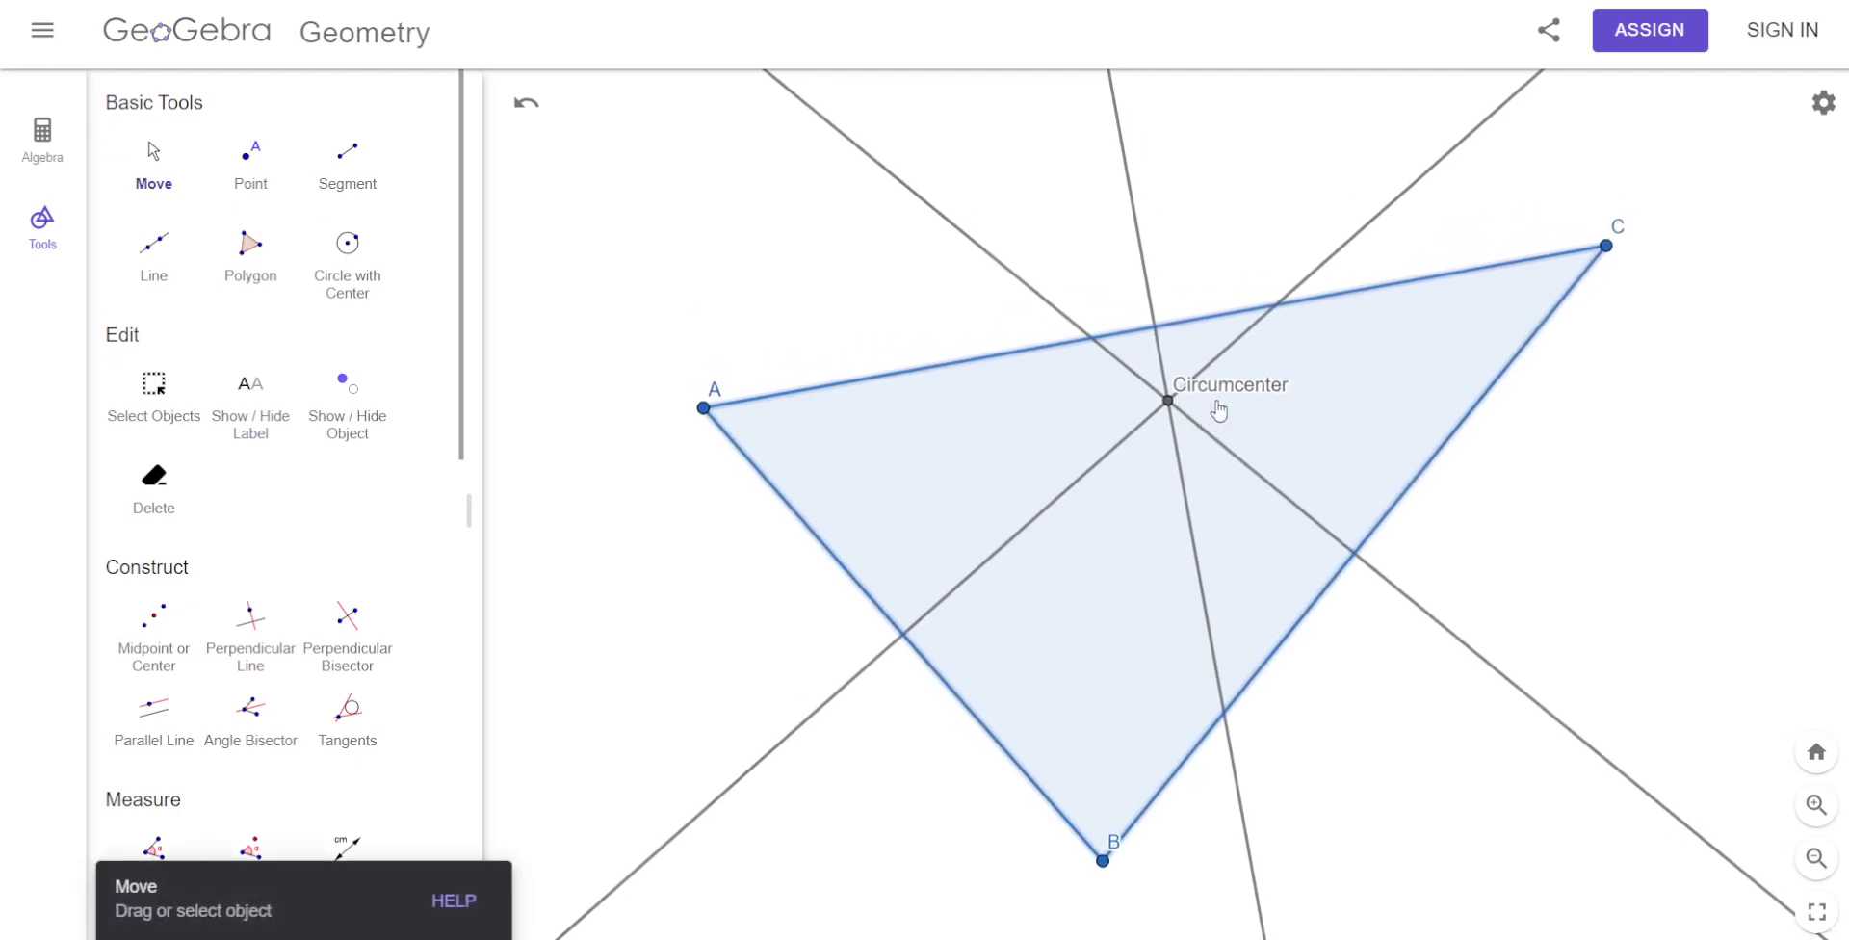
{"action": "left_click_drag", "start_coordinate": [1218, 387], "coordinate": [1236, 410]}
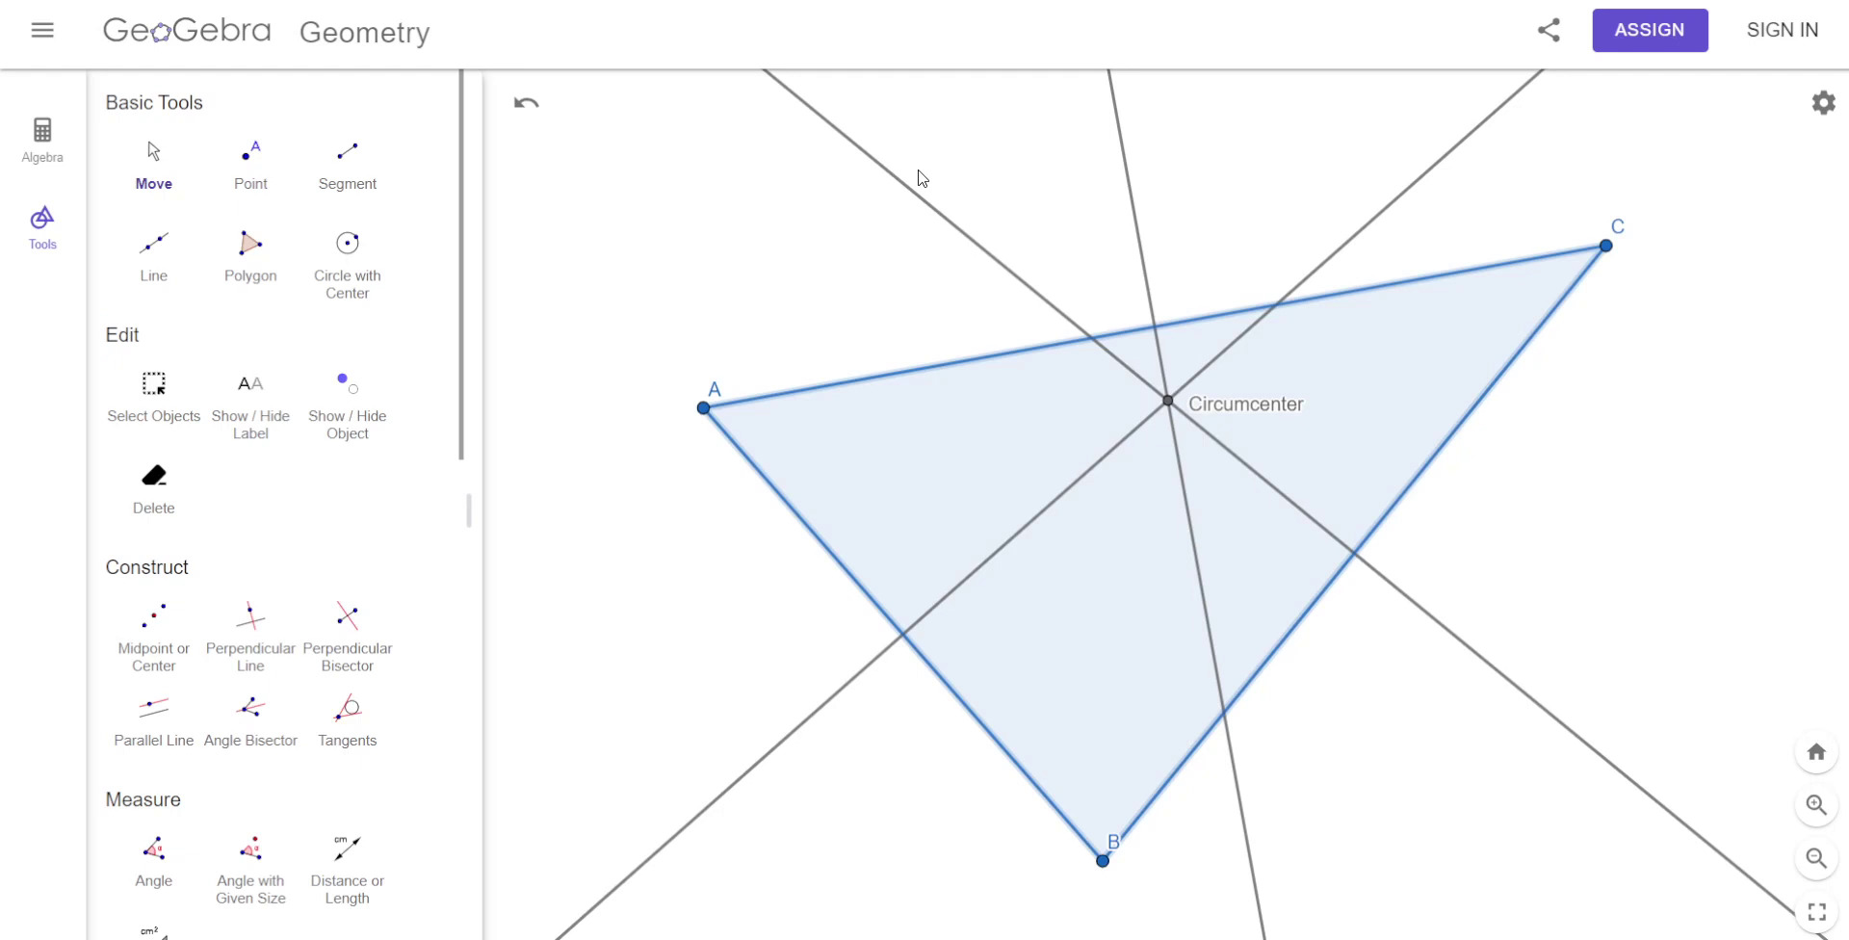
Move vertex C so the circumcenter falls outside the triangle, then onto side AC, and finally back inside the triangle.
{"action": "left_click", "coordinate": [1606, 249]}
{"action": "left_click_drag", "start_coordinate": [1612, 256], "coordinate": [1692, 663]}
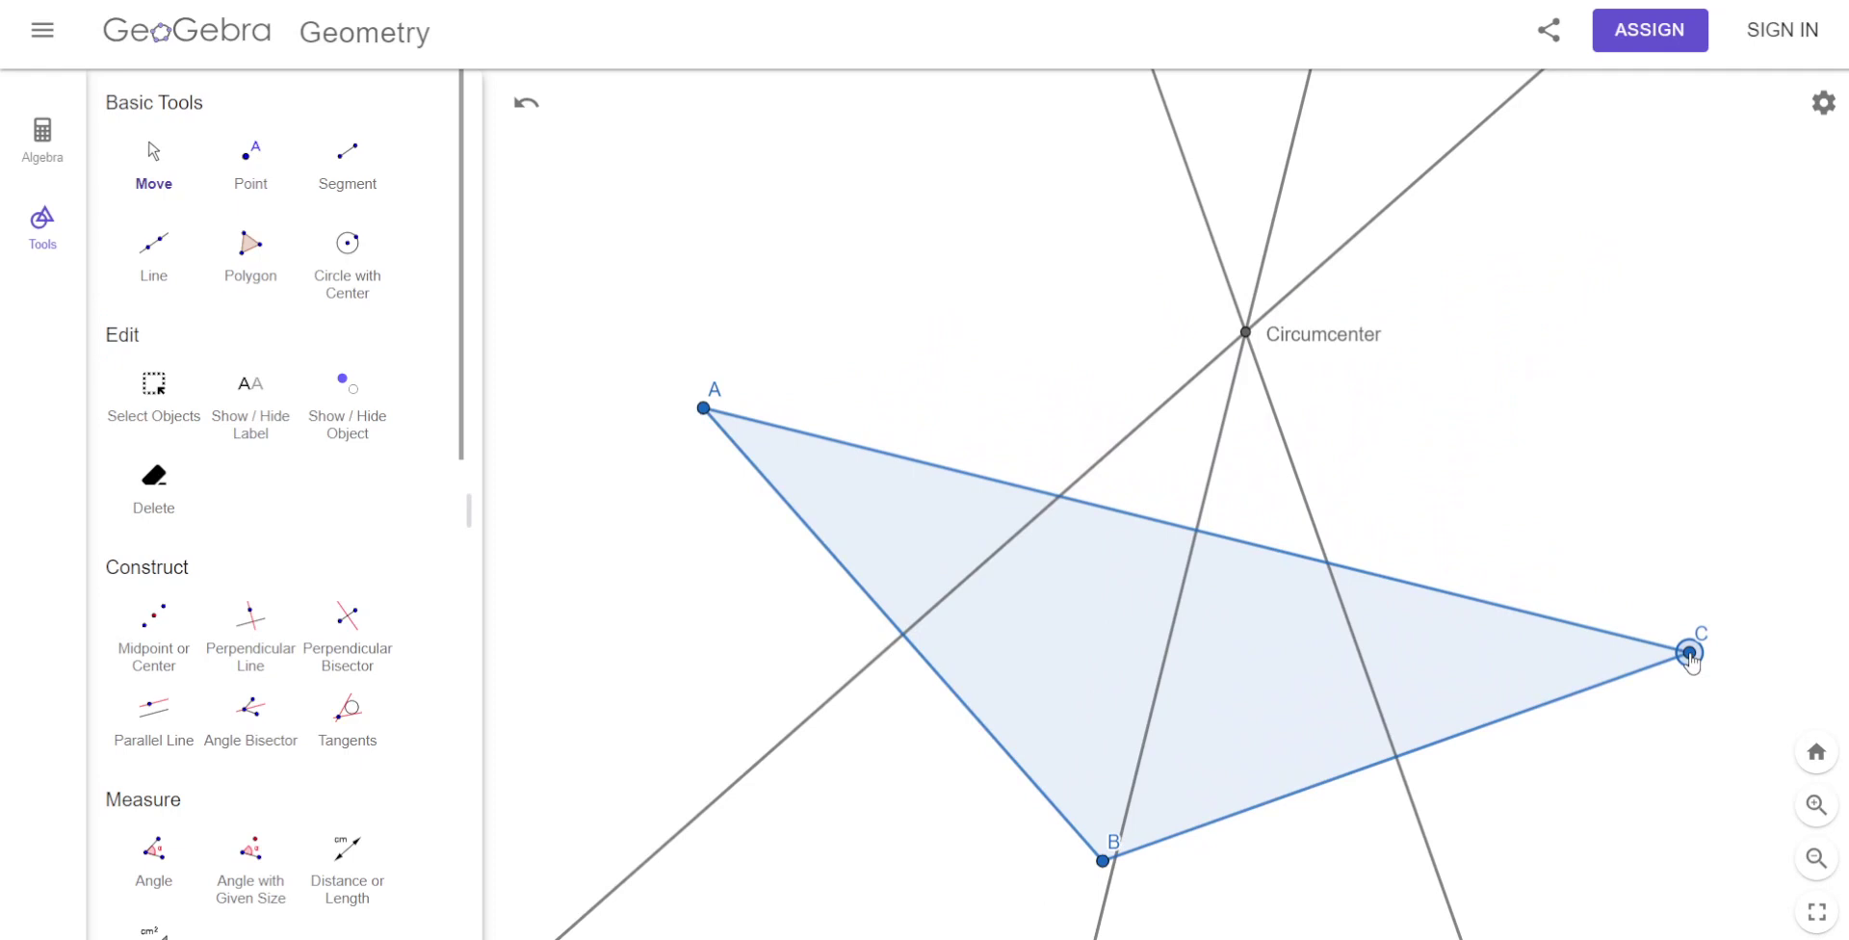
{"action": "left_click_drag", "start_coordinate": [1692, 663], "coordinate": [1593, 442]}
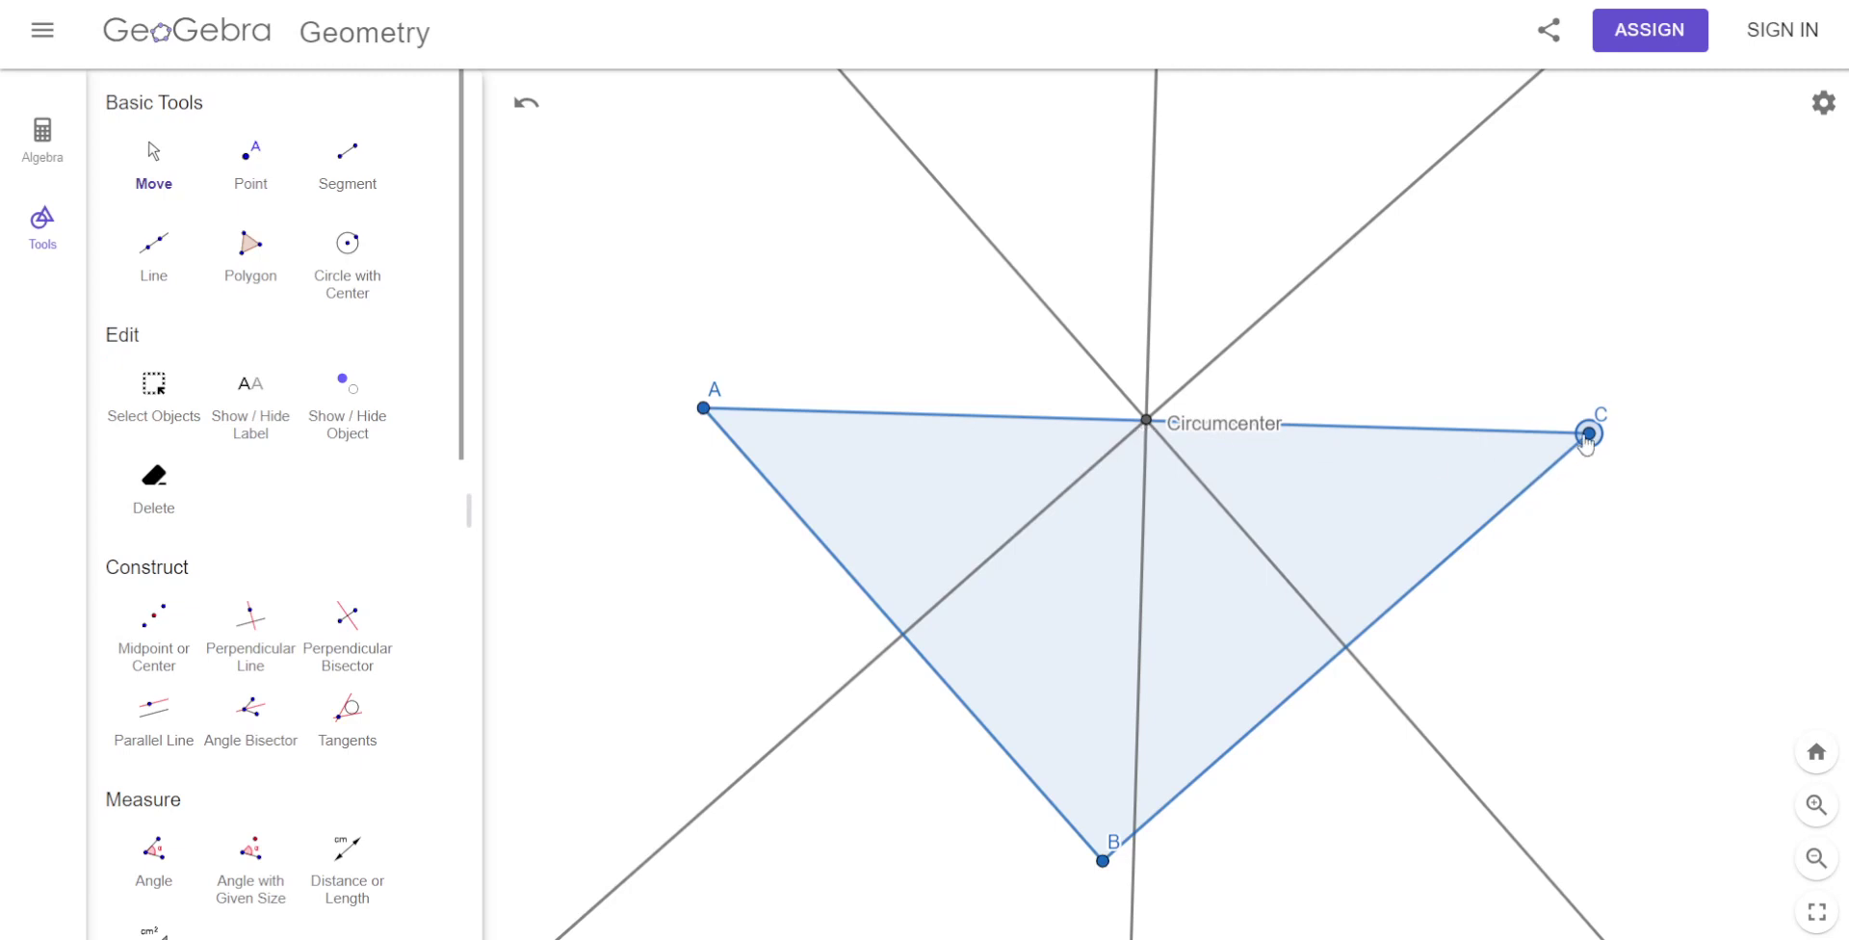
{"action": "left_click_drag", "start_coordinate": [1589, 433], "coordinate": [1483, 250]}
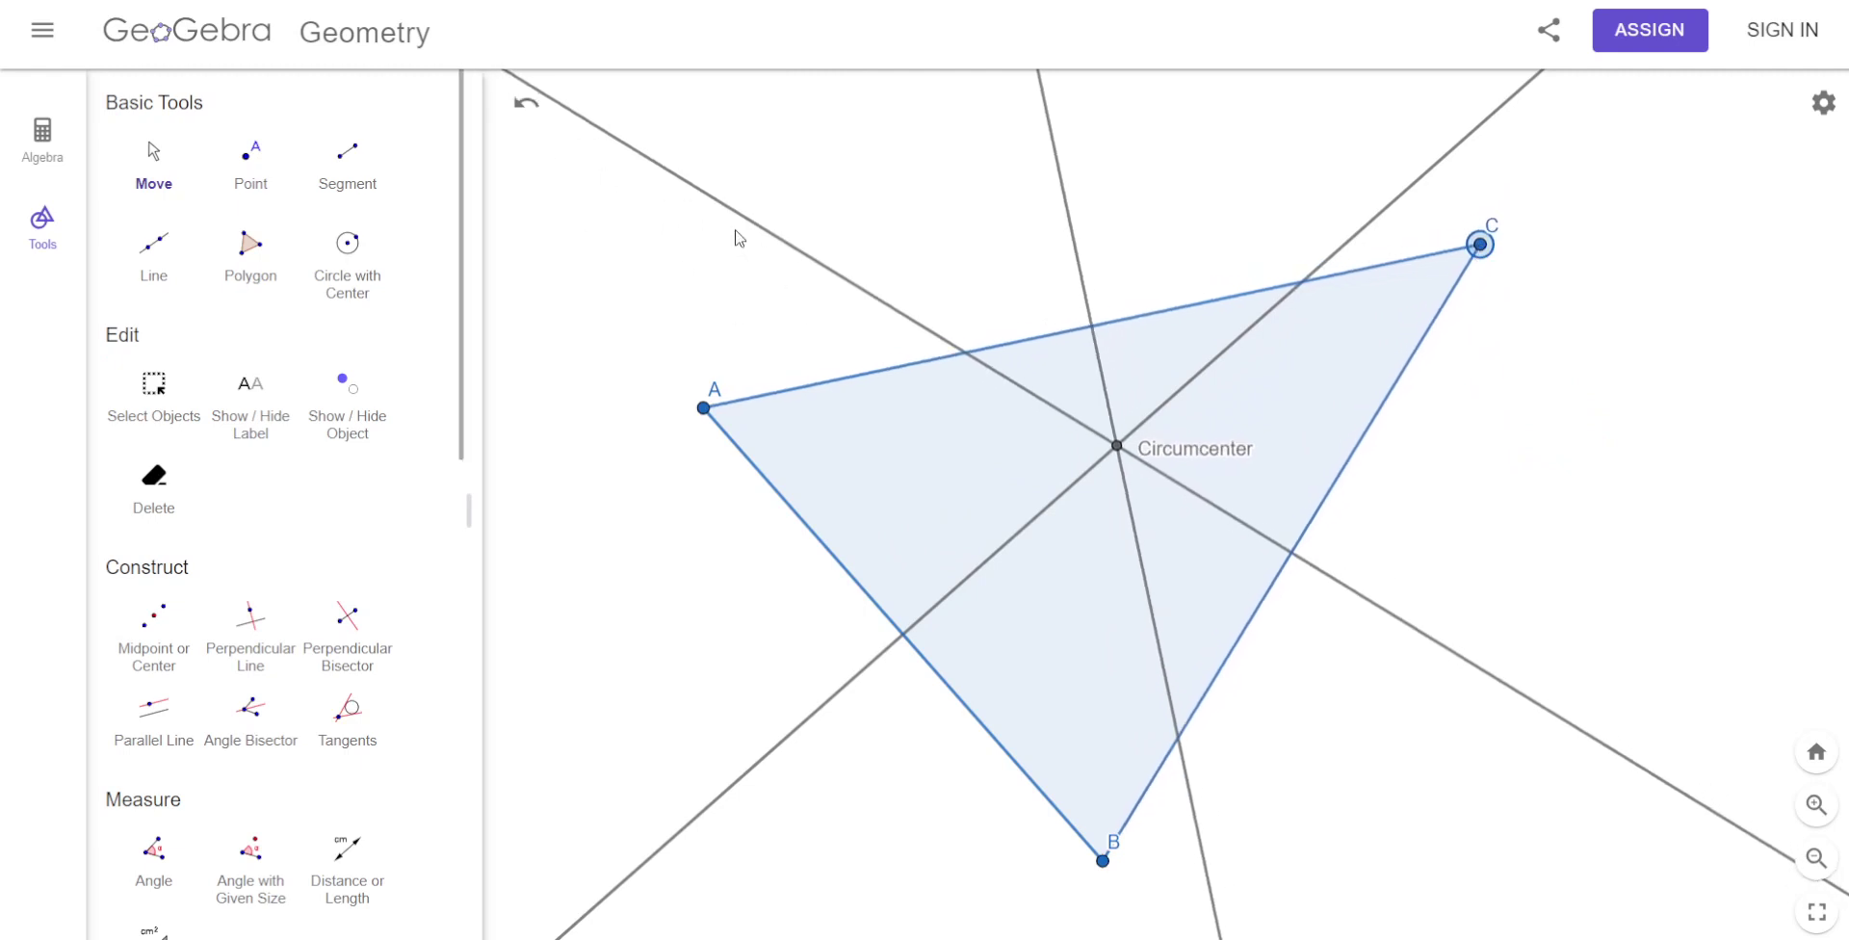
Hide the three perpendicular bisectors f, g and h, leaving the triangle and the circumcenter shown.
{"action": "left_click", "coordinate": [36, 142]}
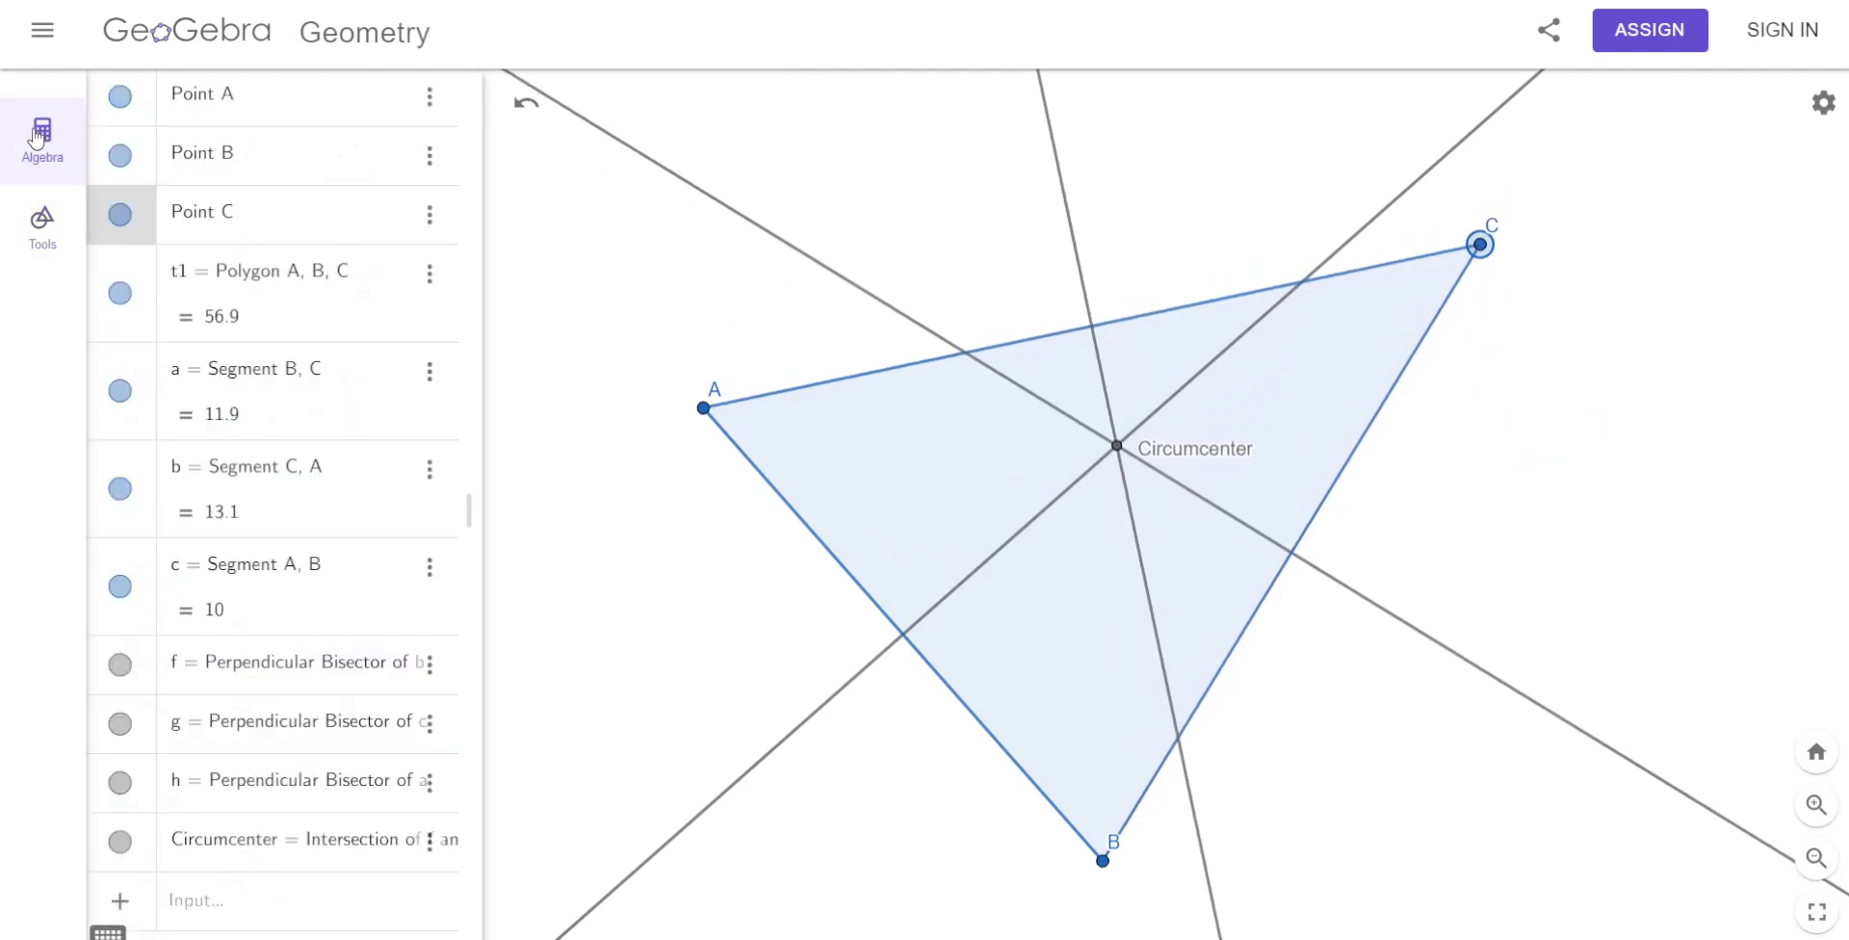
{"action": "left_click", "coordinate": [722, 212]}
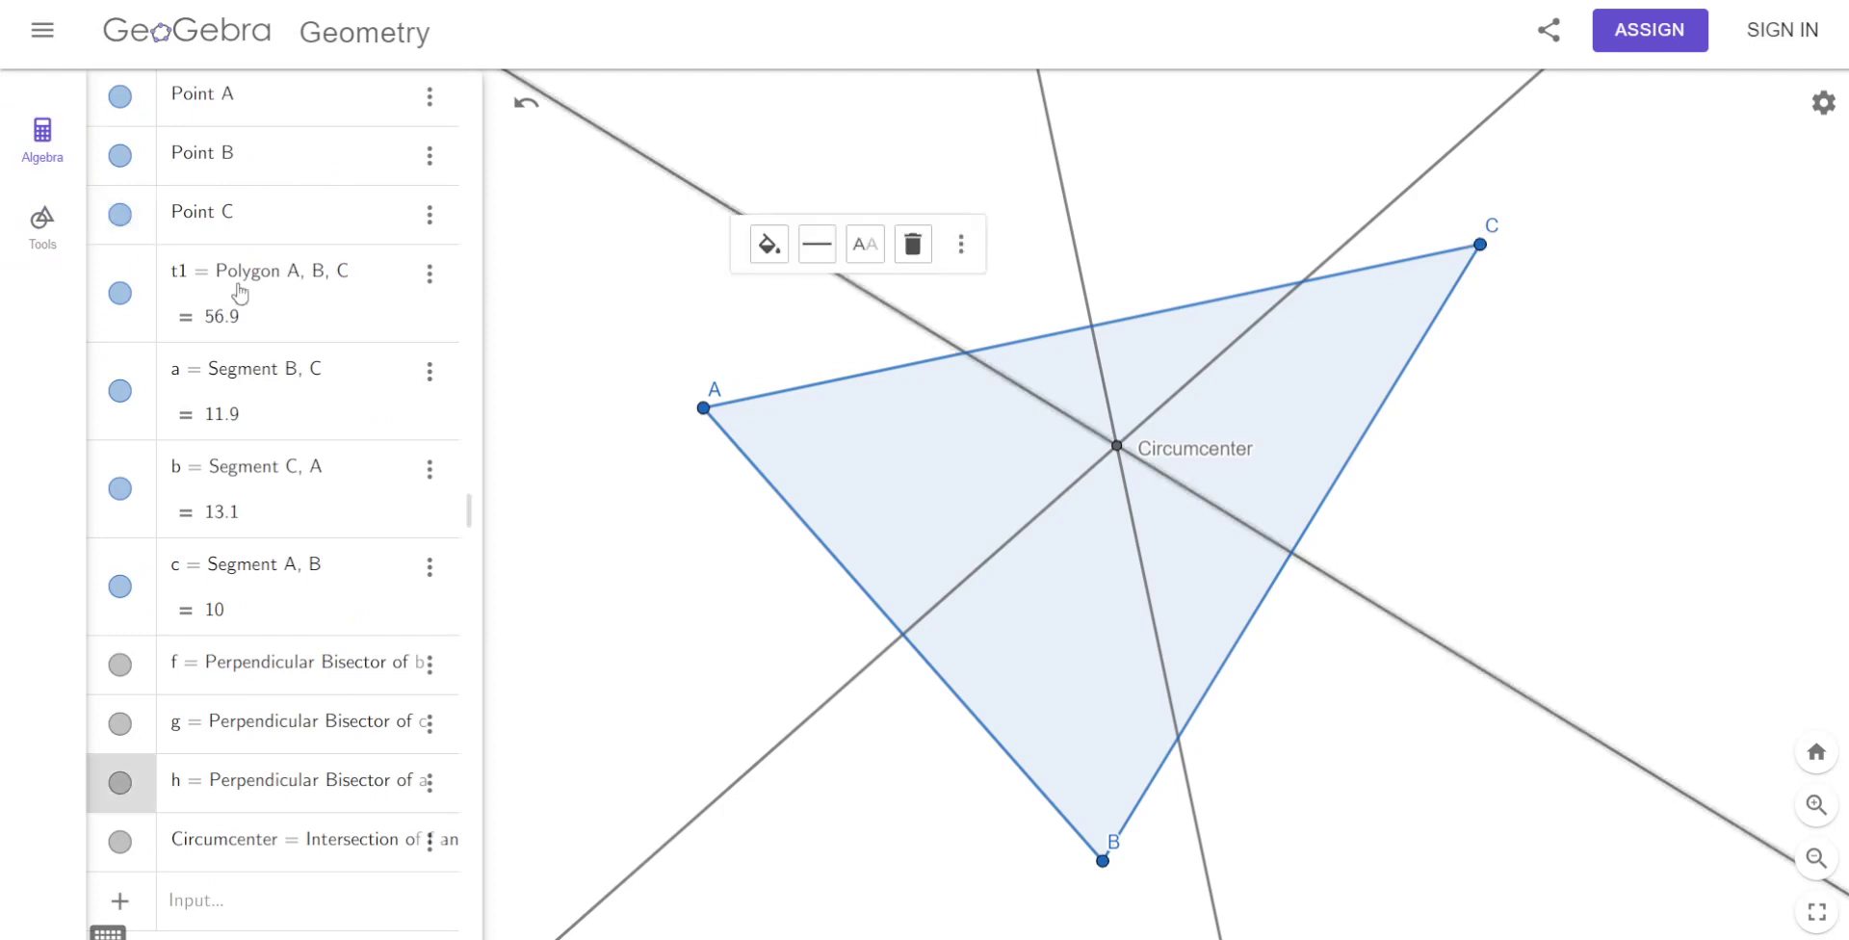
{"action": "left_click", "coordinate": [119, 783]}
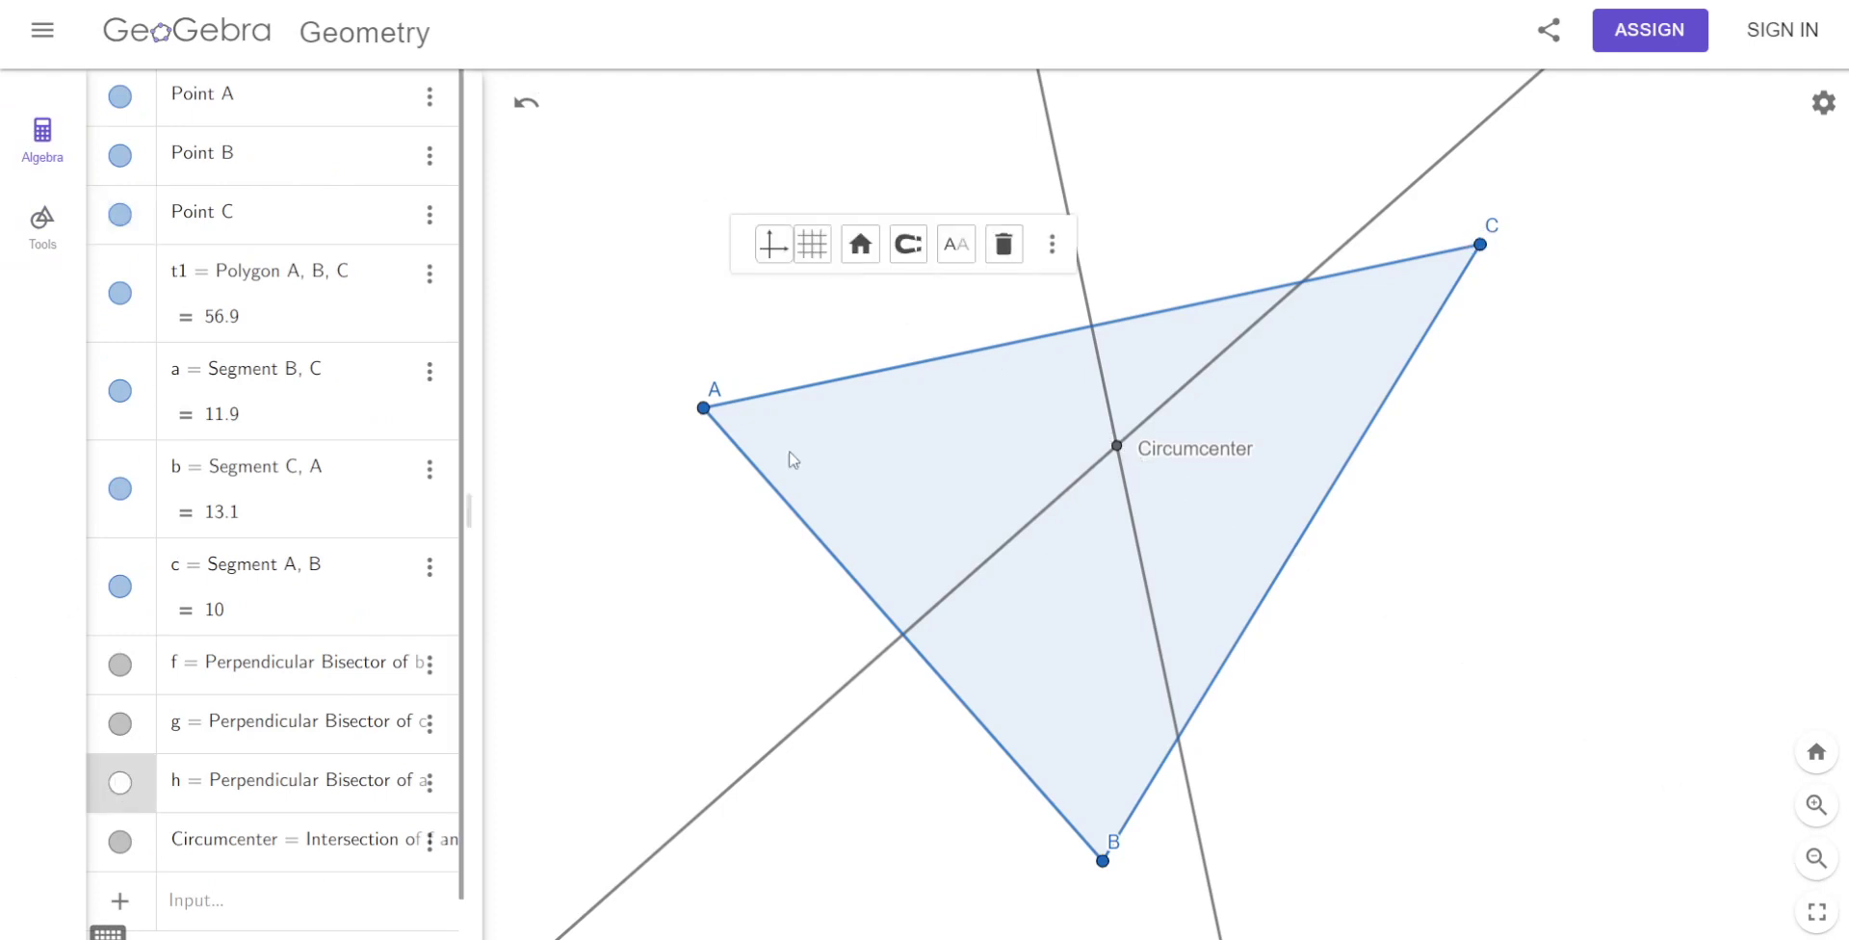
{"action": "left_click", "coordinate": [1055, 160]}
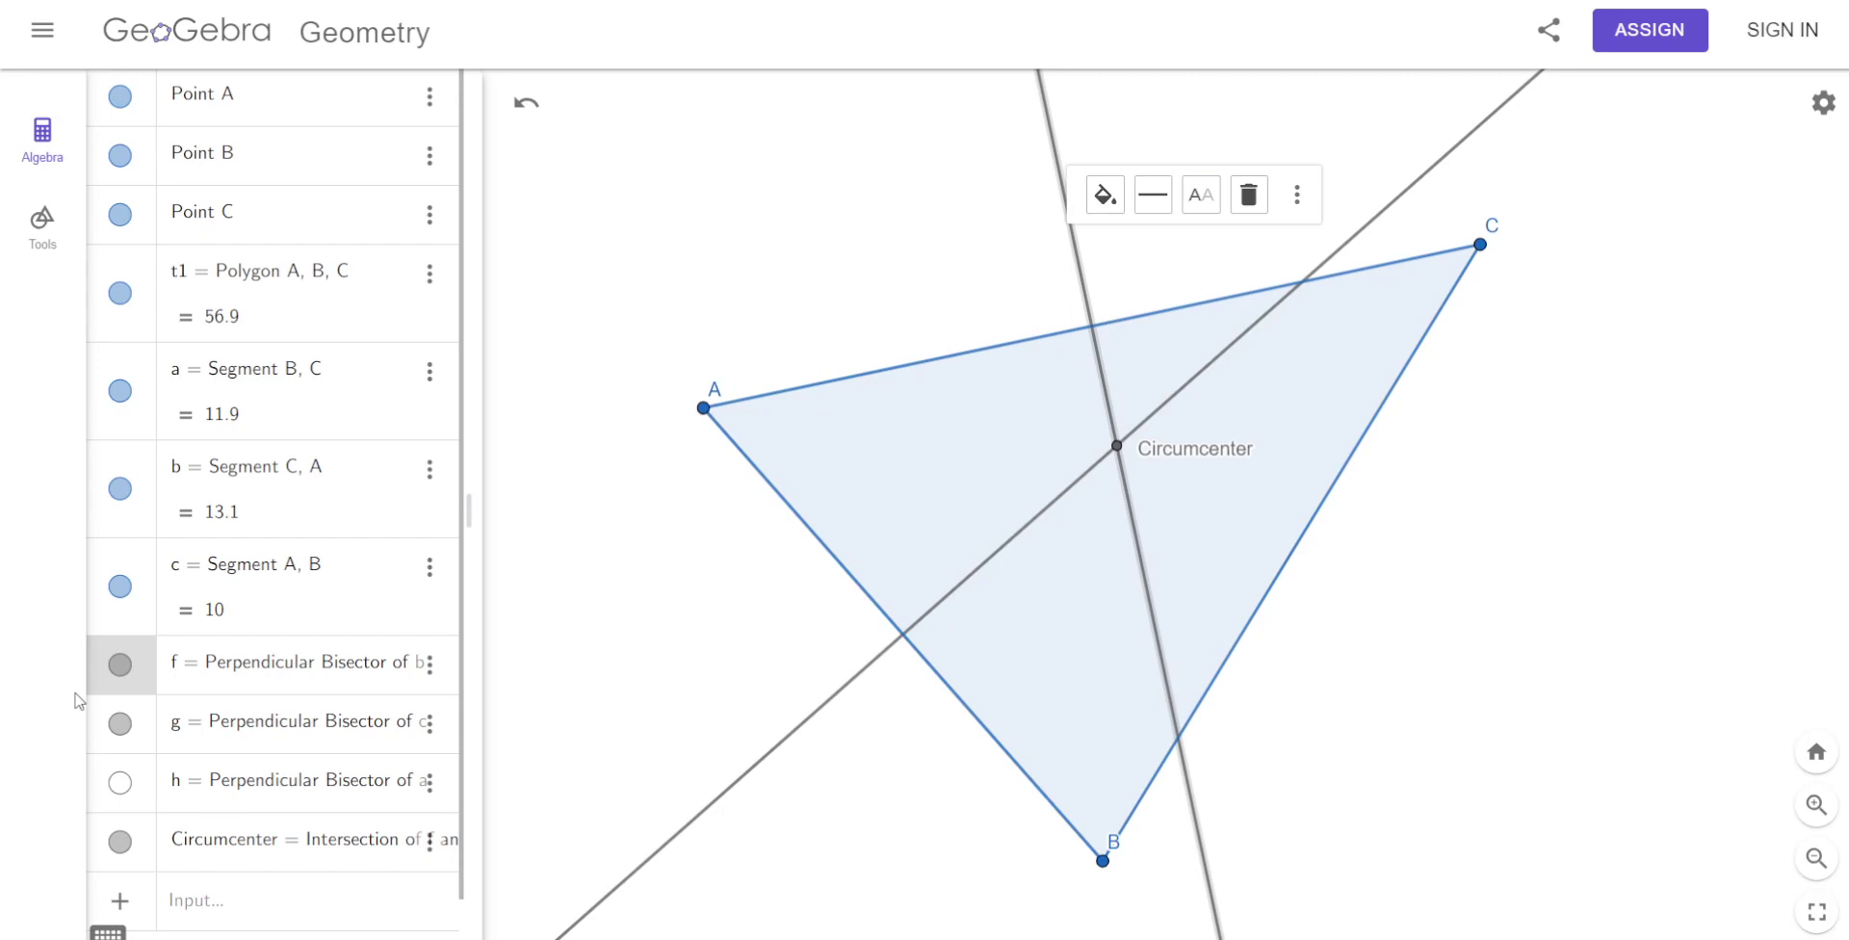
{"action": "left_click", "coordinate": [119, 664]}
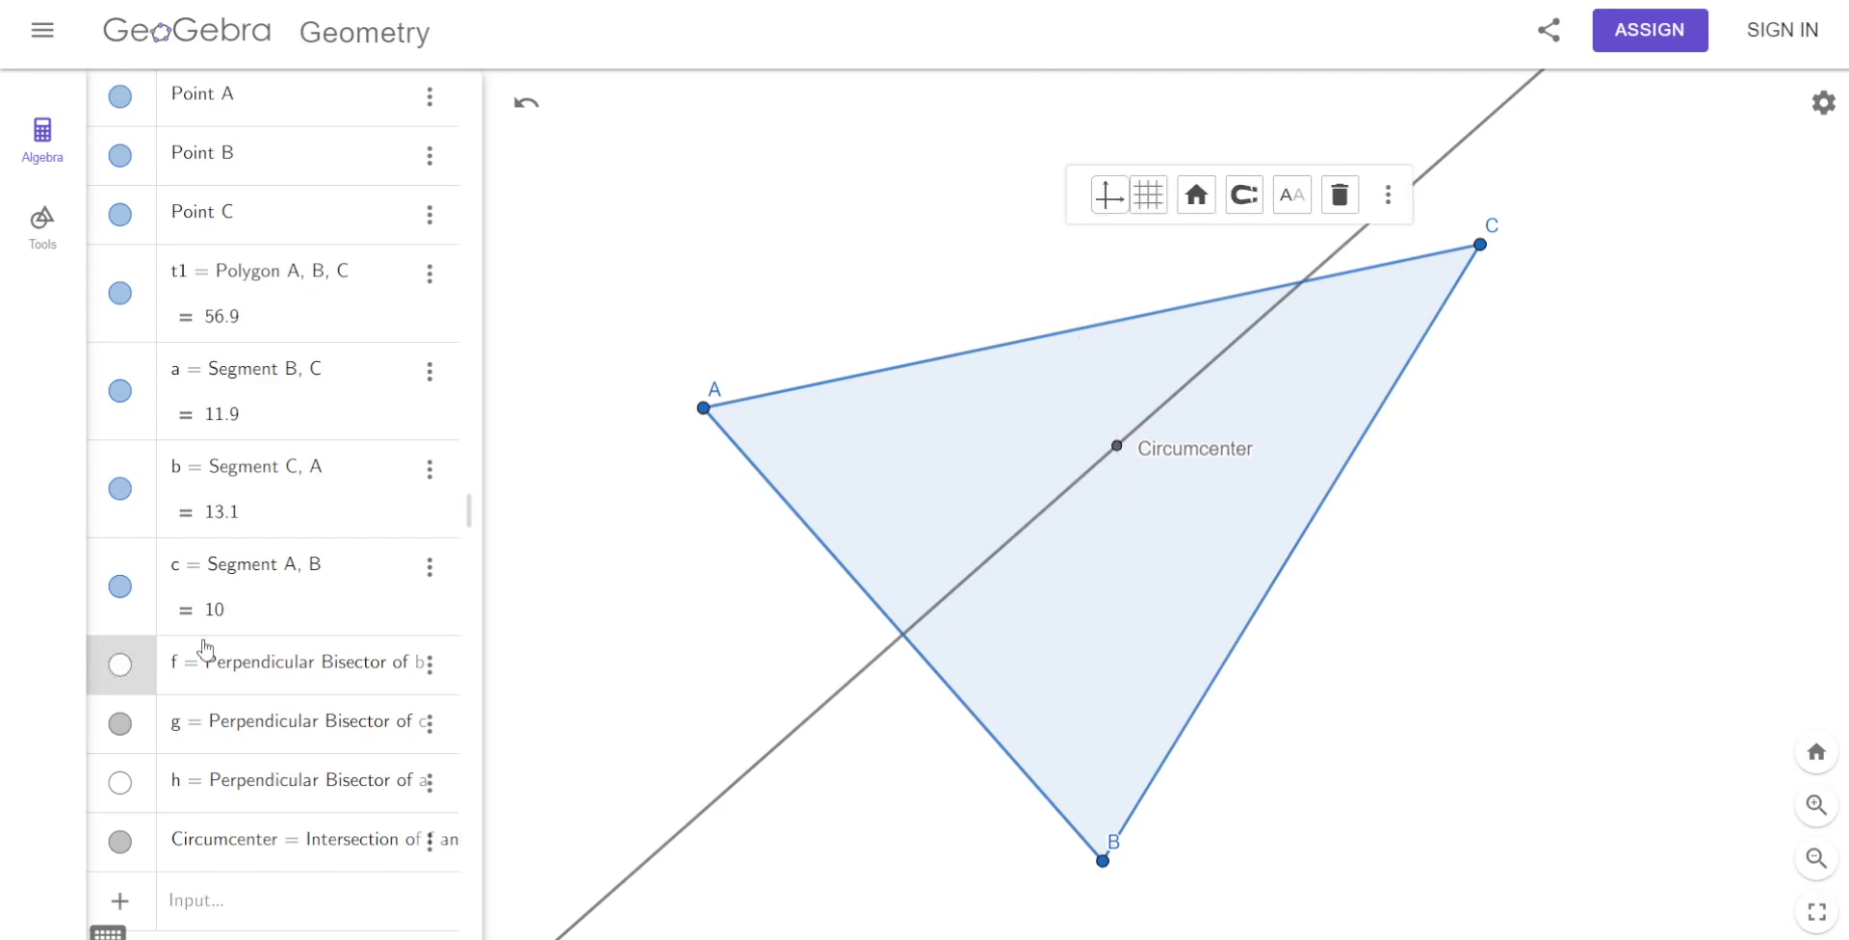
{"action": "left_click", "coordinate": [1481, 135]}
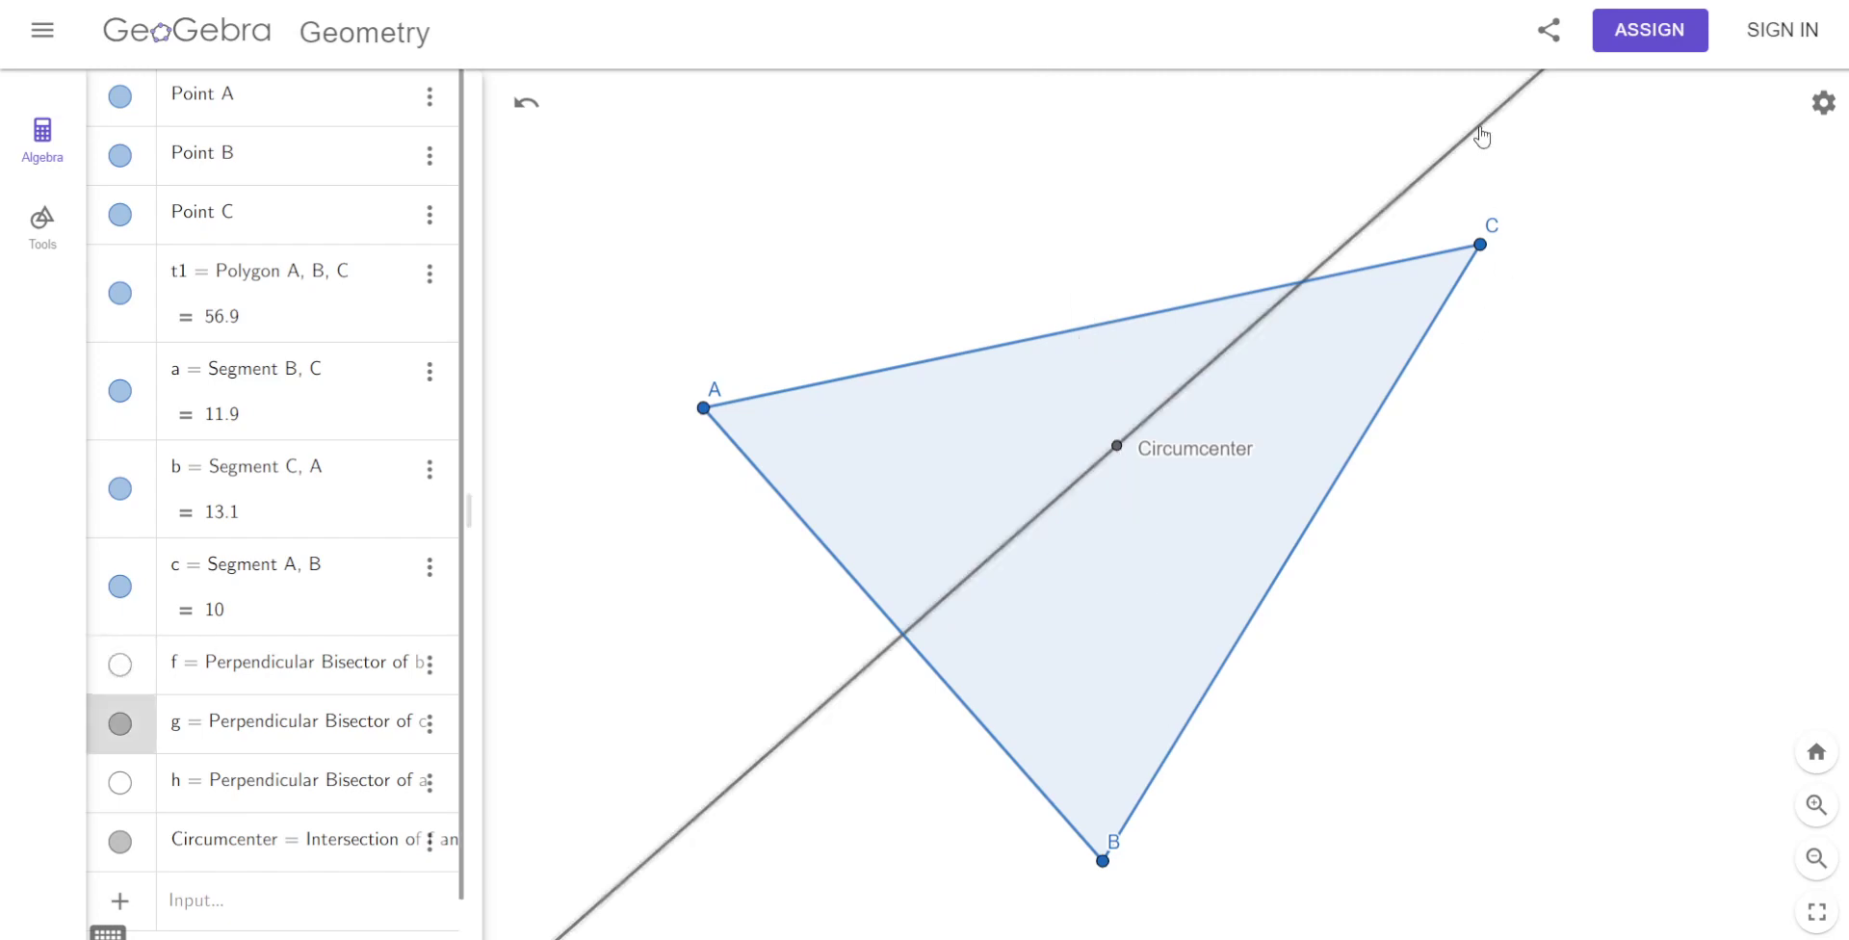
{"action": "left_click", "coordinate": [123, 724]}
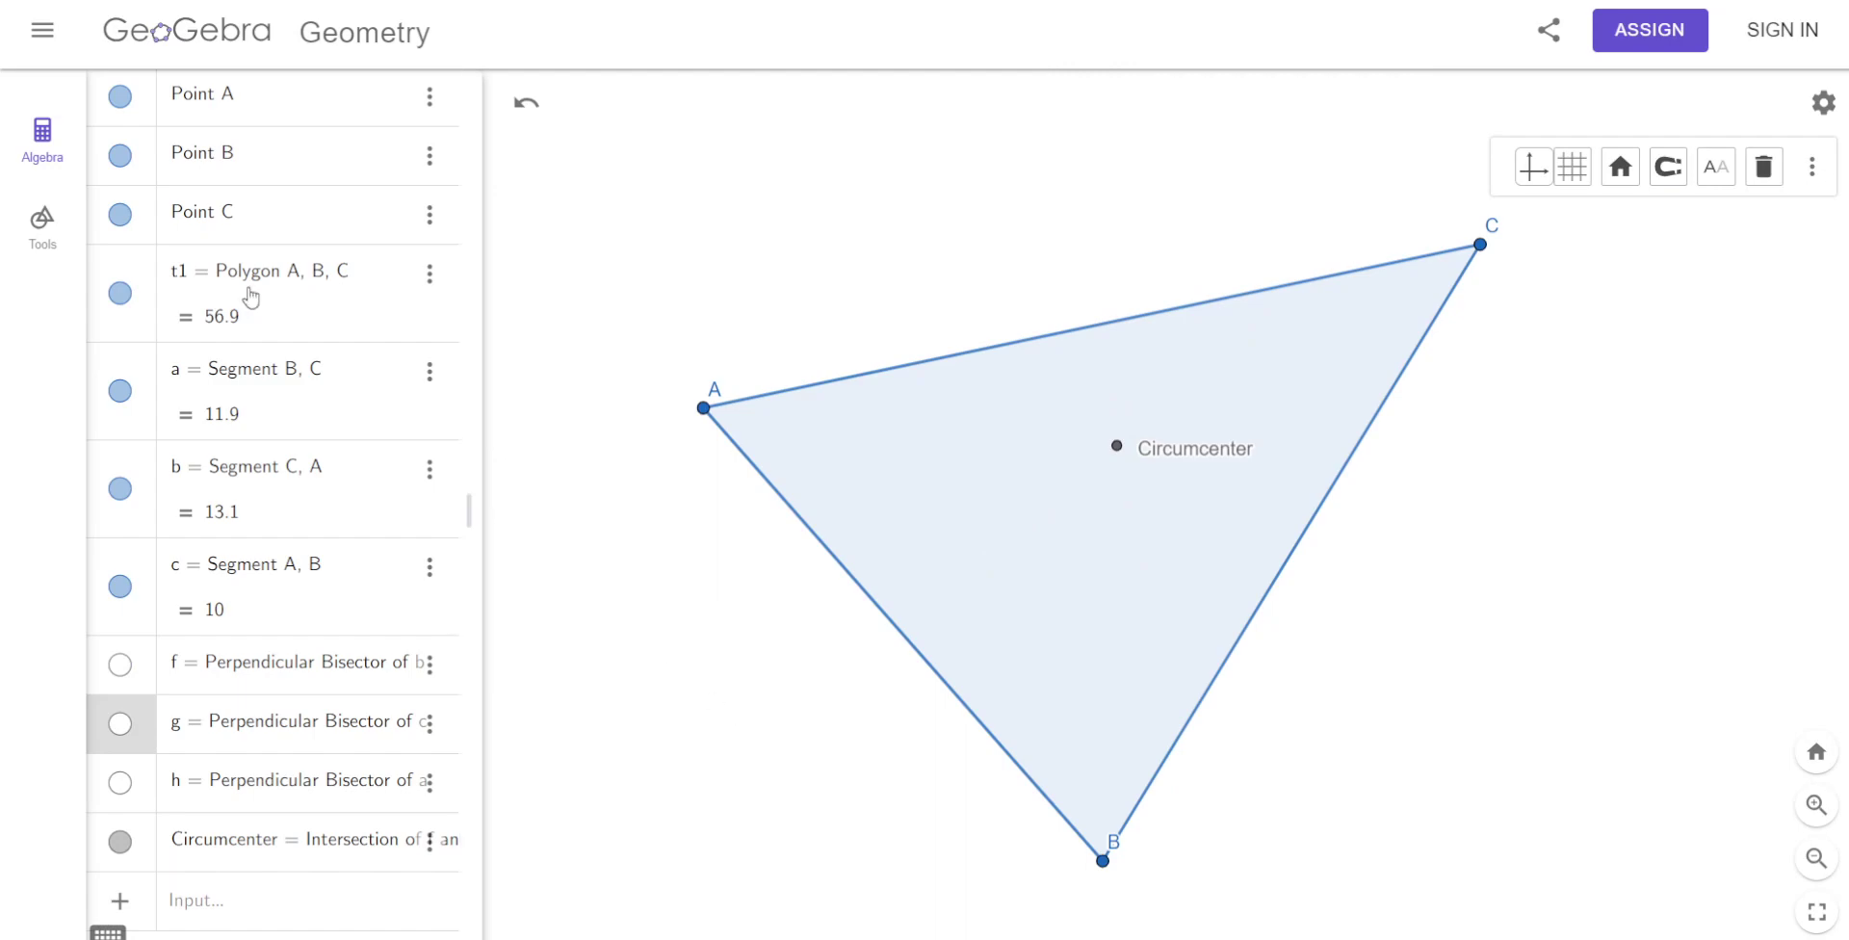
Lower vertex C until the circumcenter lies on side AC, and raise it again to bring the circumcenter inside.
{"action": "left_click", "coordinate": [42, 227]}
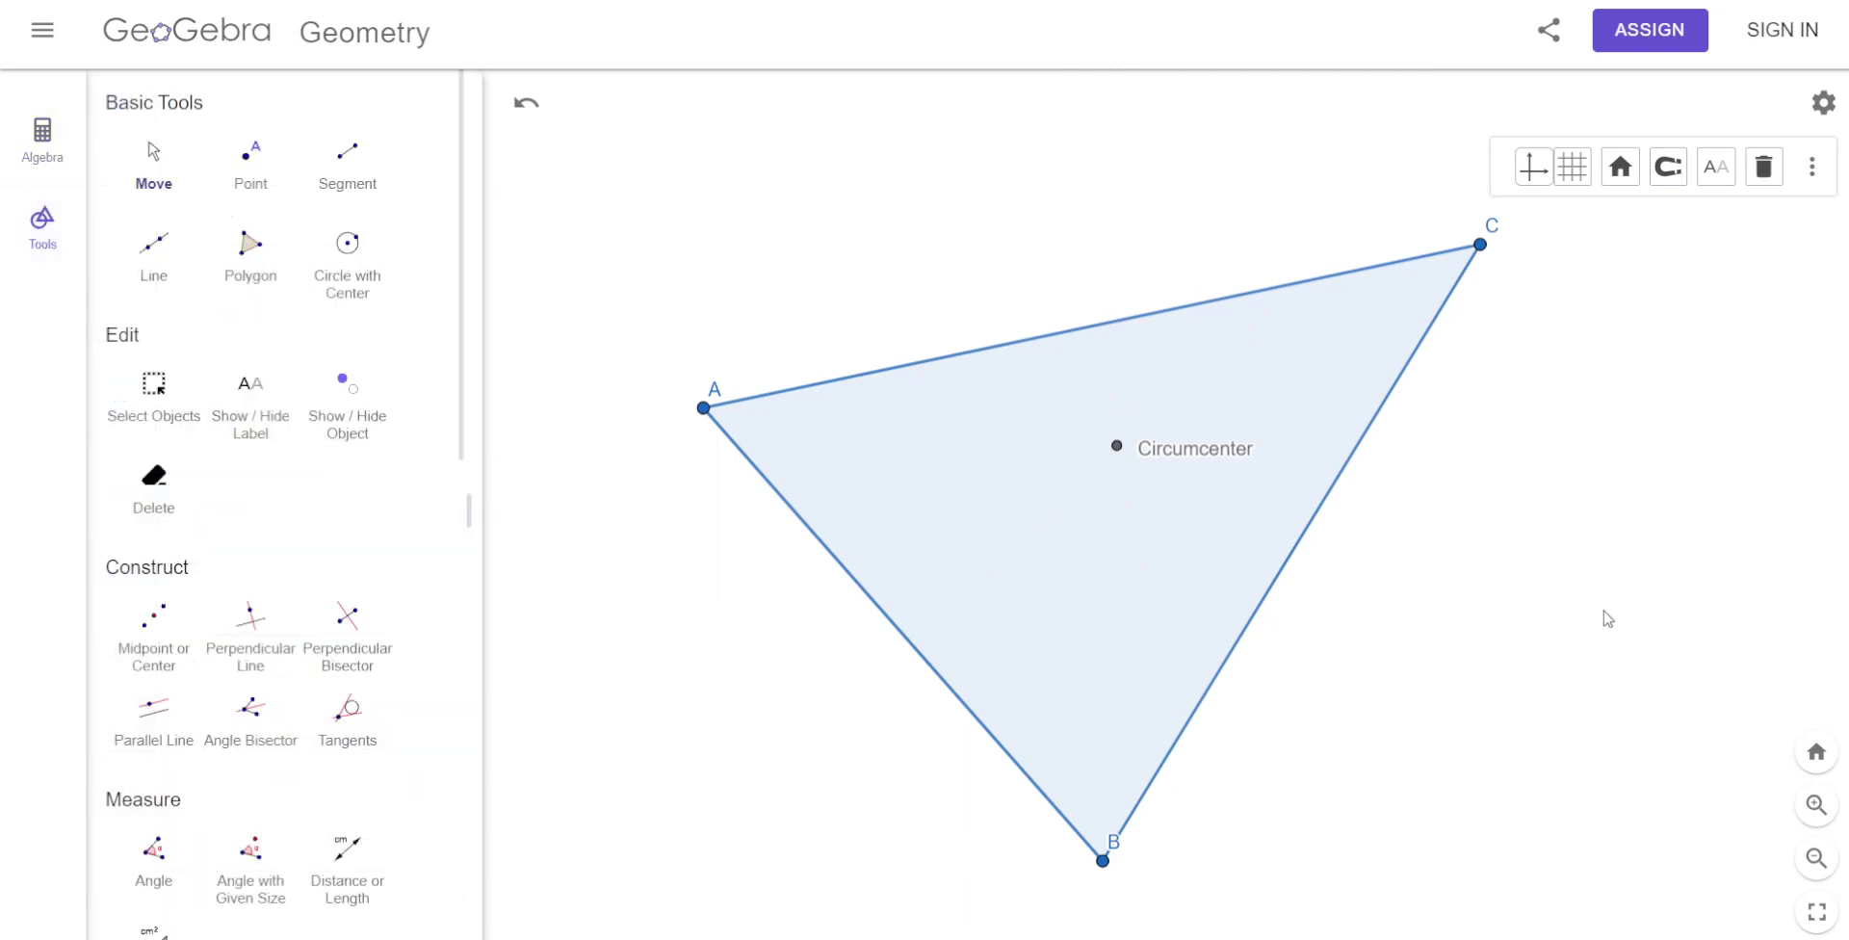
{"action": "left_click_drag", "start_coordinate": [1480, 243], "coordinate": [1545, 476]}
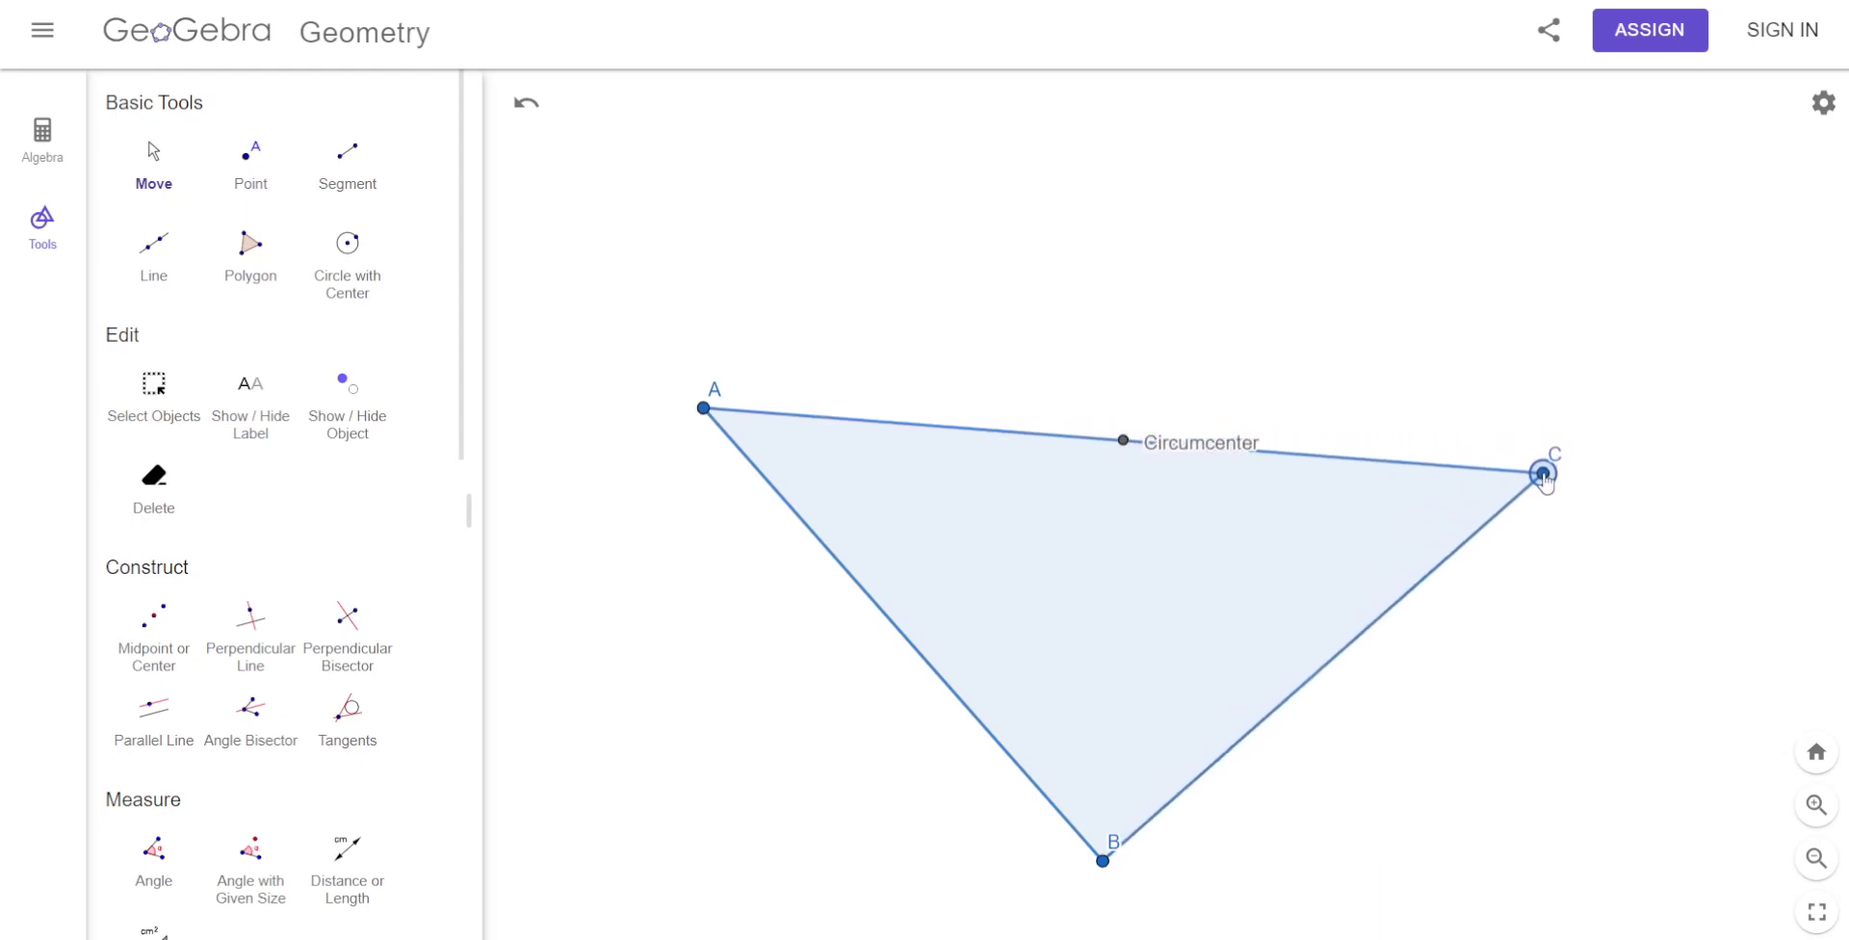
{"action": "left_click_drag", "start_coordinate": [1545, 475], "coordinate": [1446, 221]}
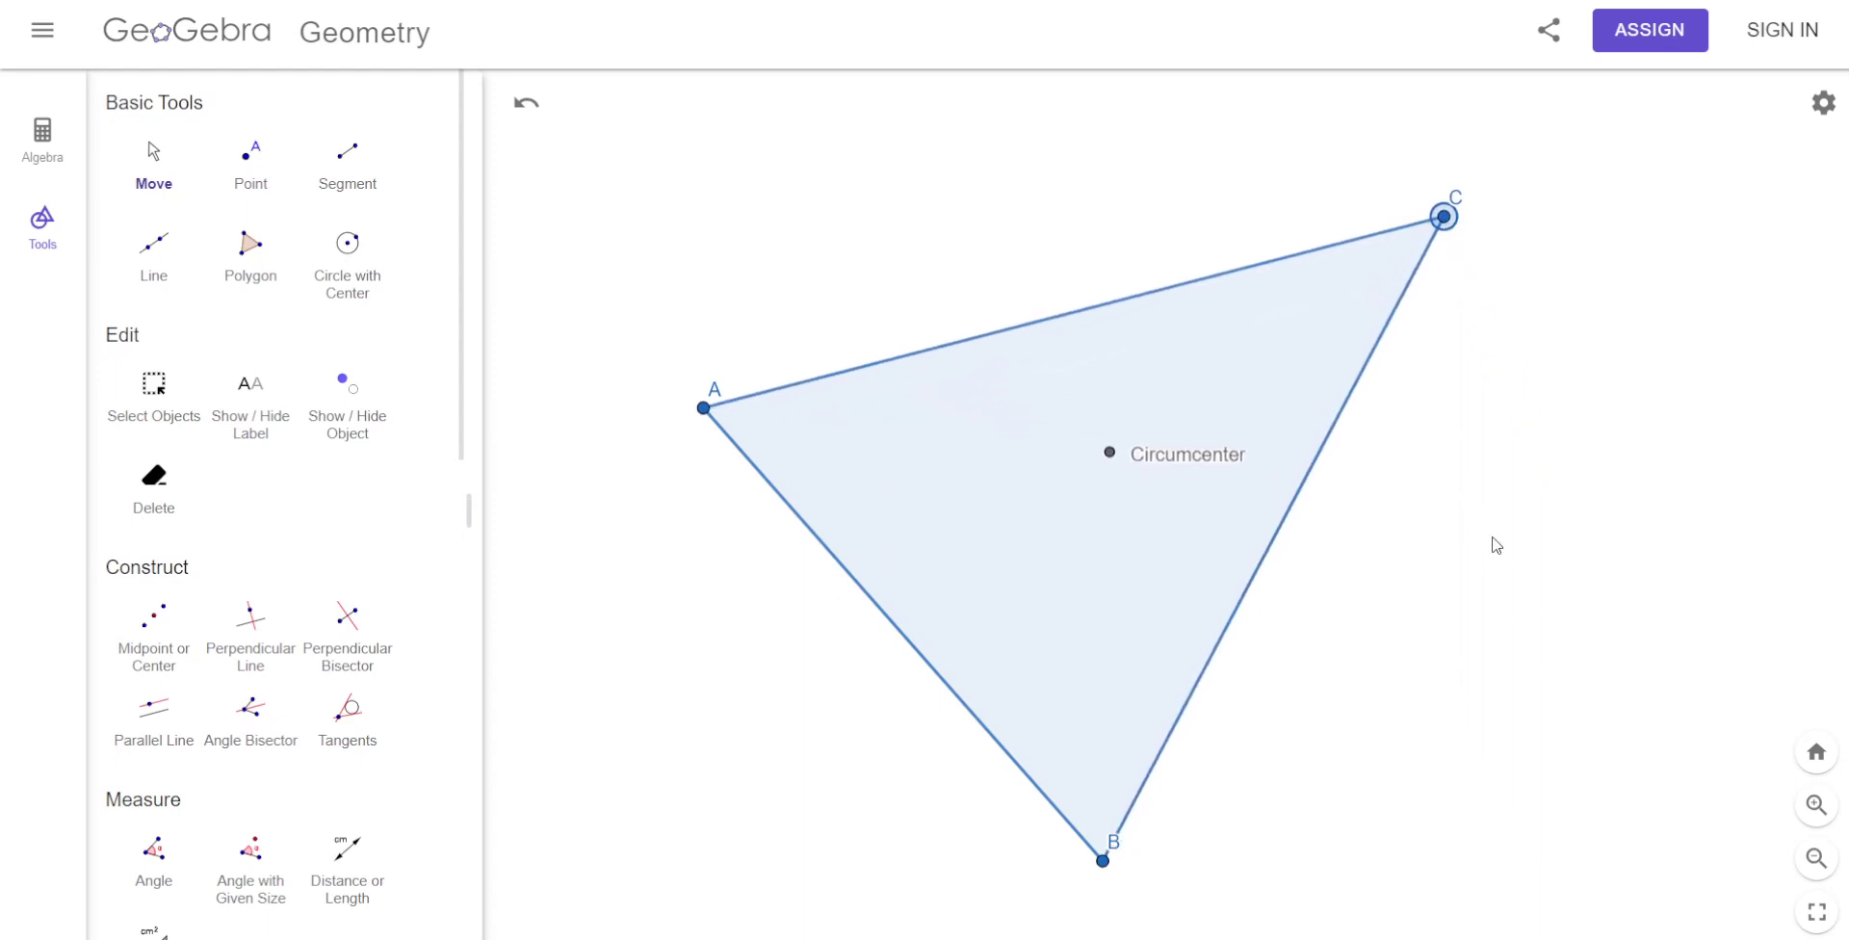
Draw segments from the circumcenter to each of the vertices C, A and B.
{"action": "left_click", "coordinate": [347, 159]}
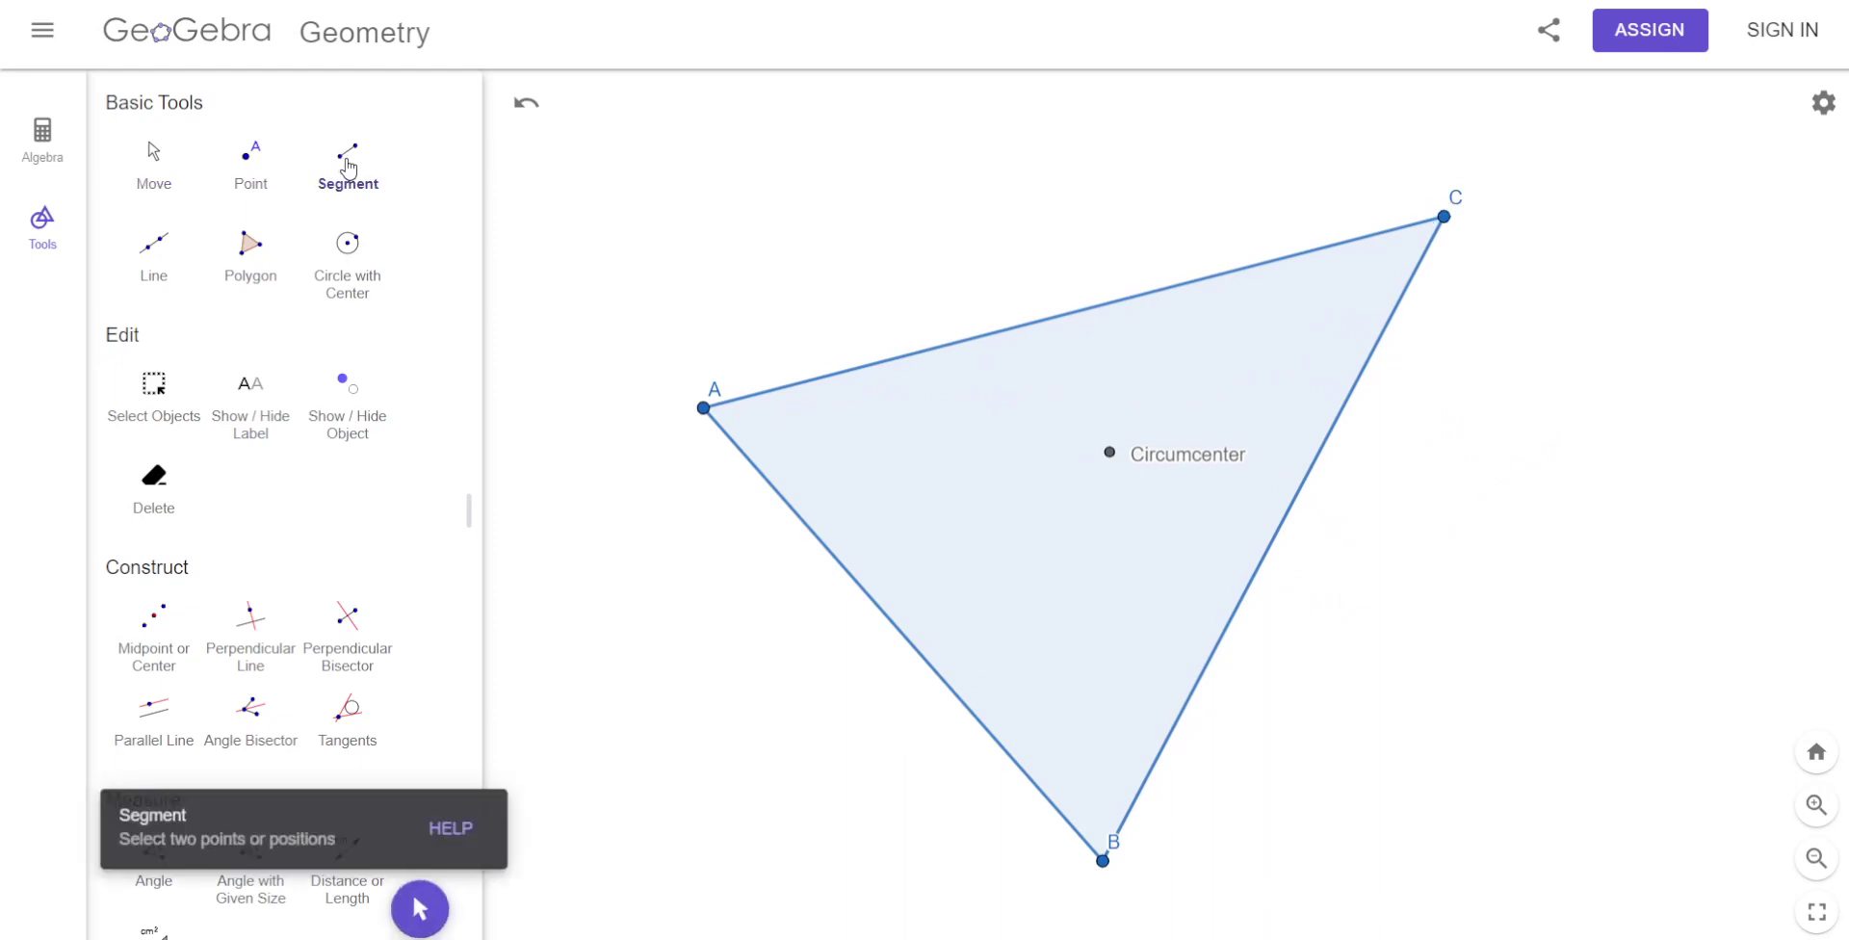
{"action": "left_click", "coordinate": [1111, 454]}
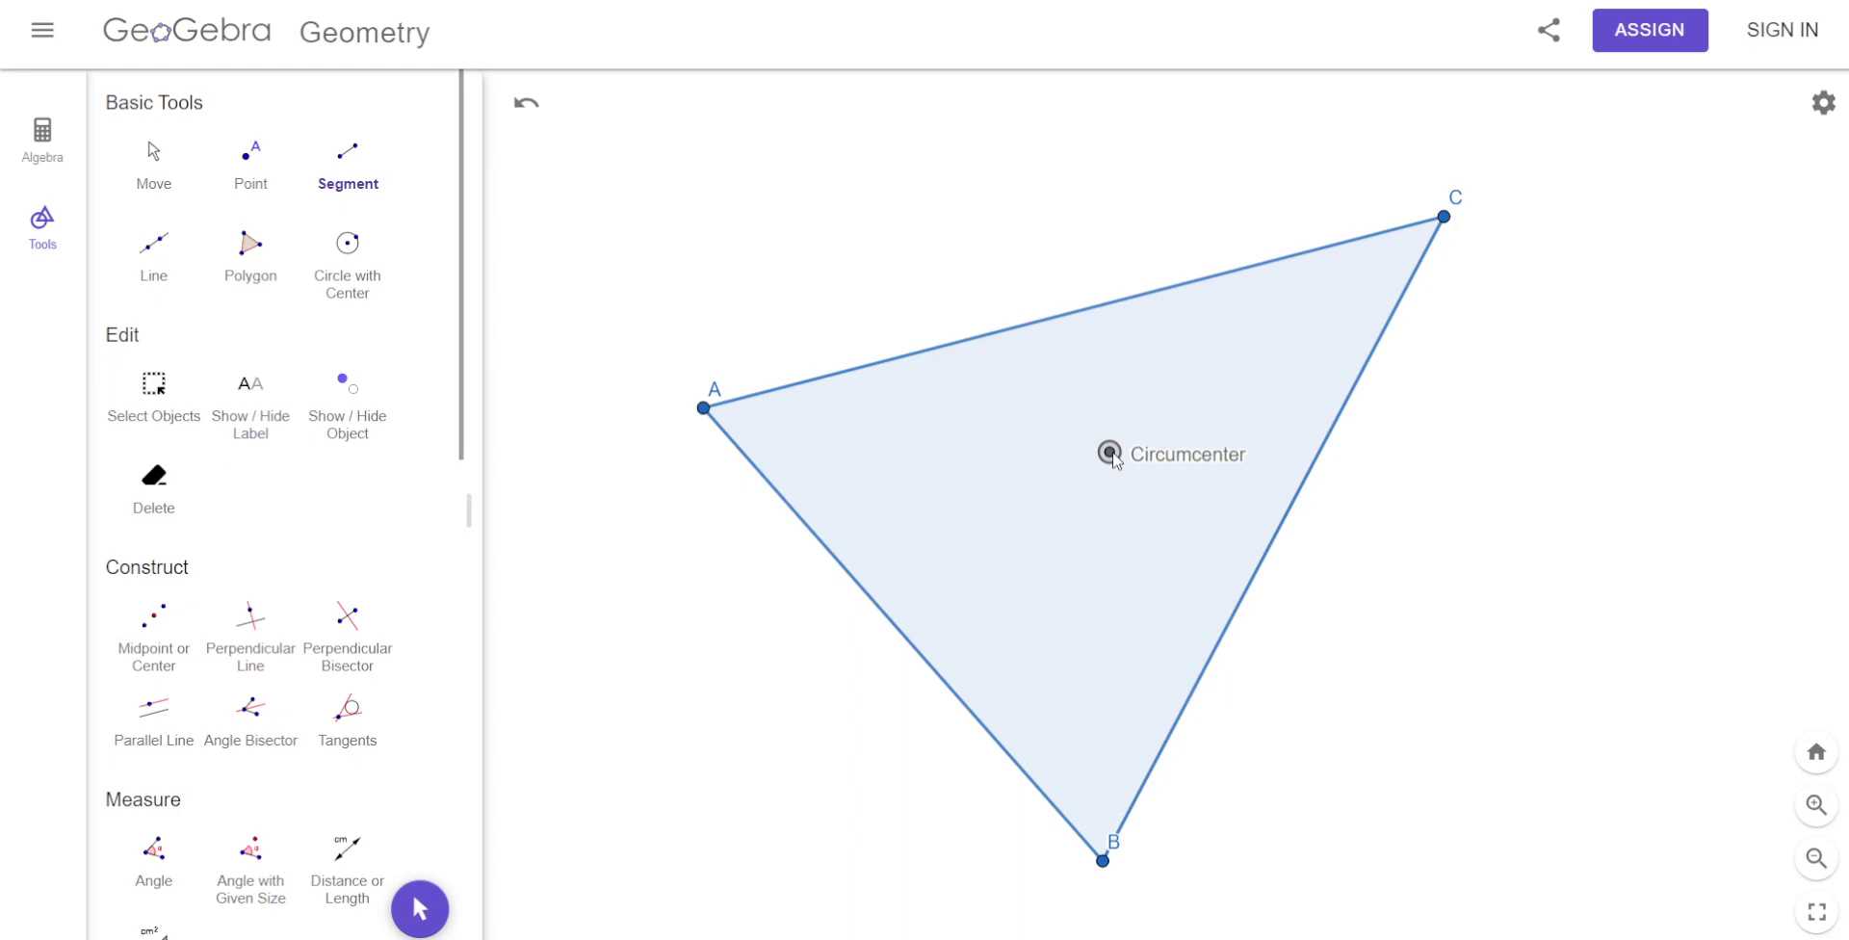
{"action": "left_click", "coordinate": [1111, 452]}
{"action": "left_click", "coordinate": [1446, 219]}
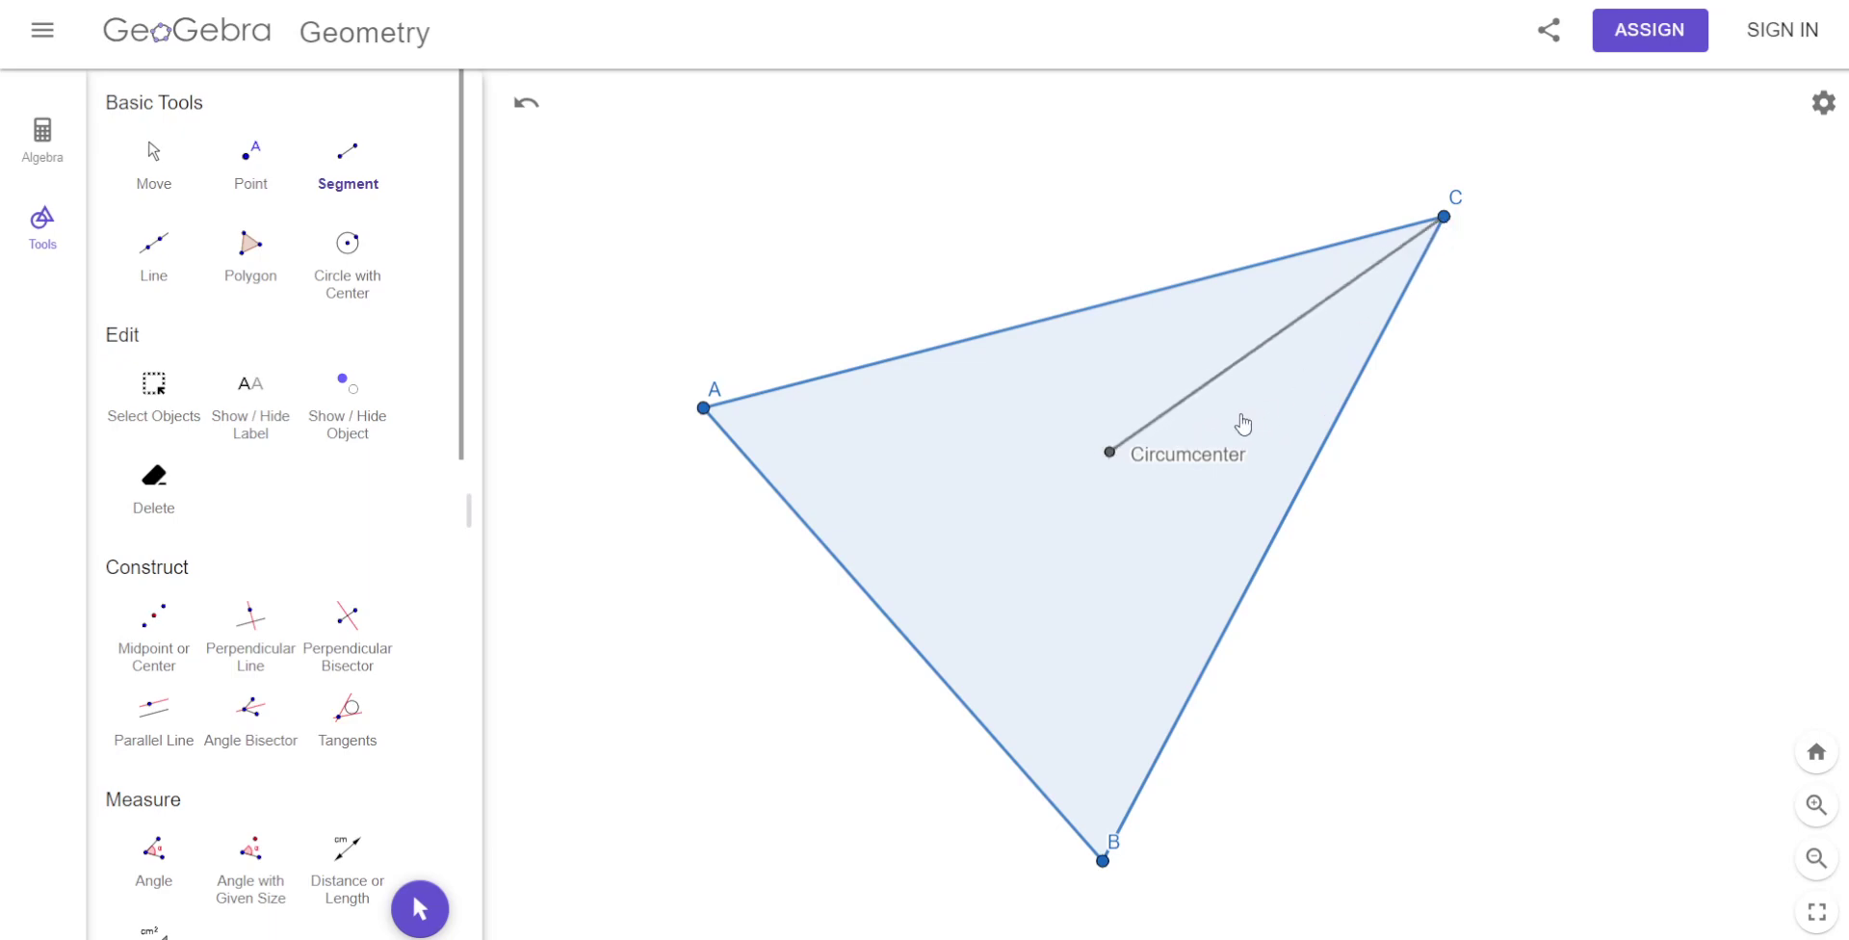
{"action": "left_click", "coordinate": [1111, 453]}
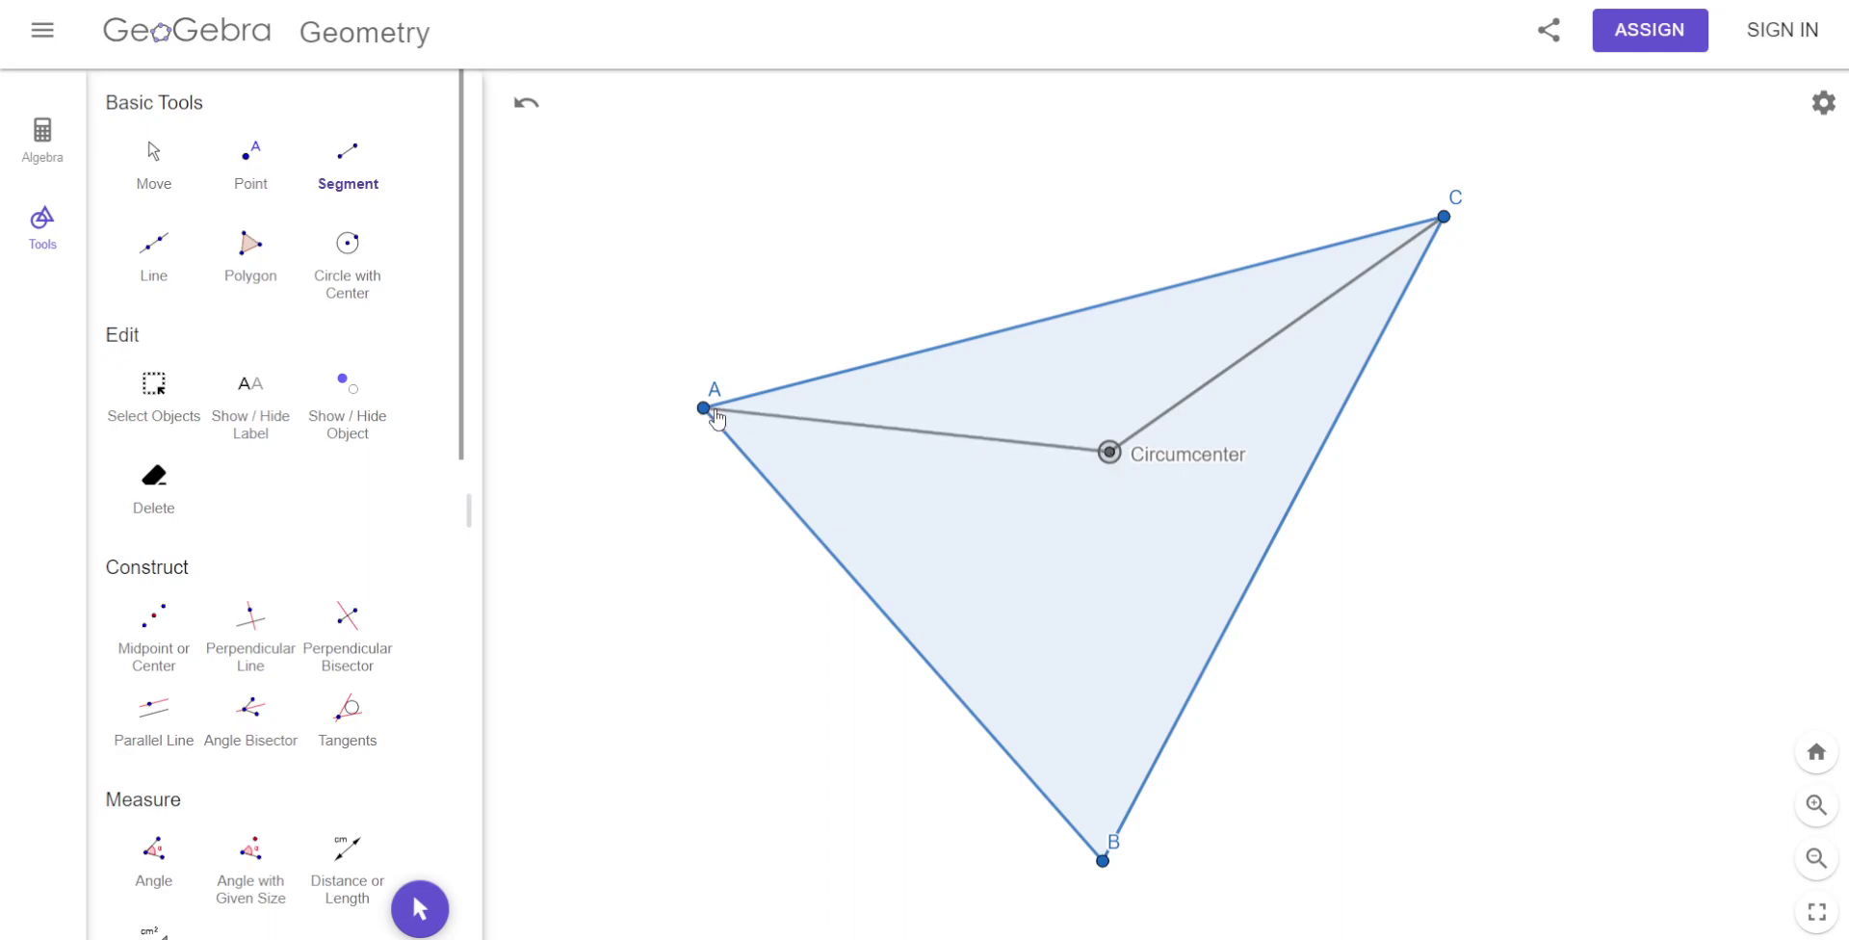
{"action": "left_click", "coordinate": [704, 408]}
{"action": "left_click", "coordinate": [1109, 452]}
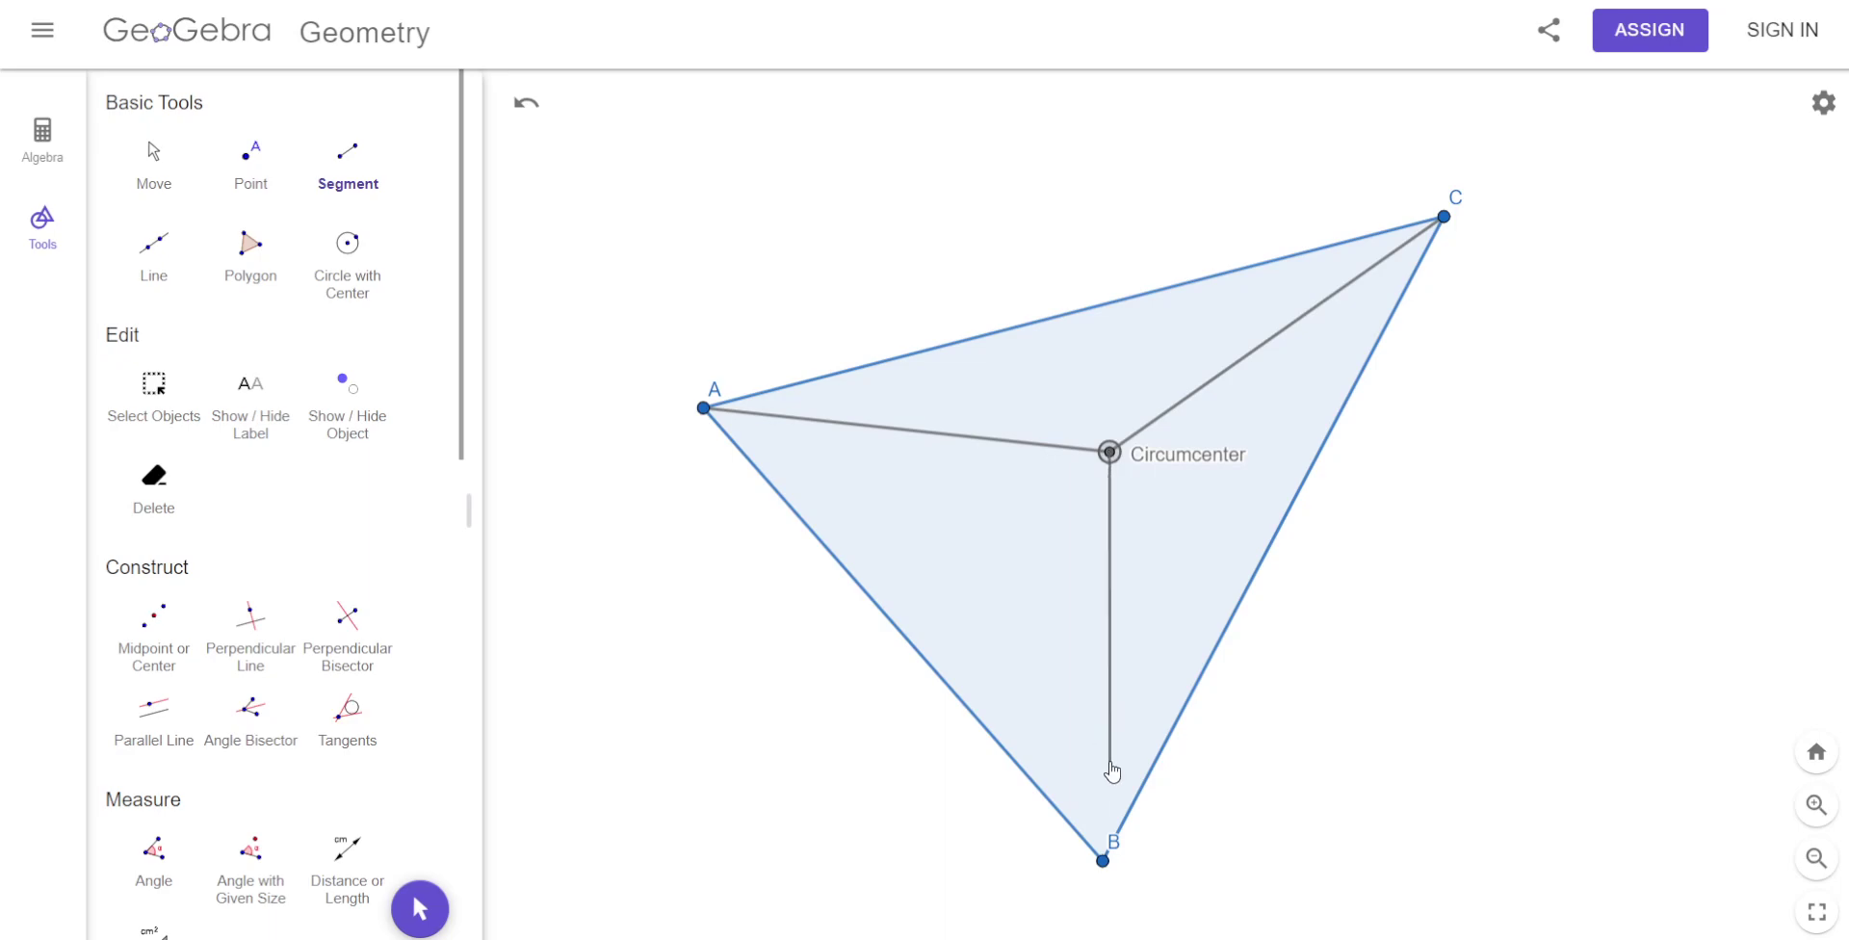
{"action": "left_click", "coordinate": [1102, 862]}
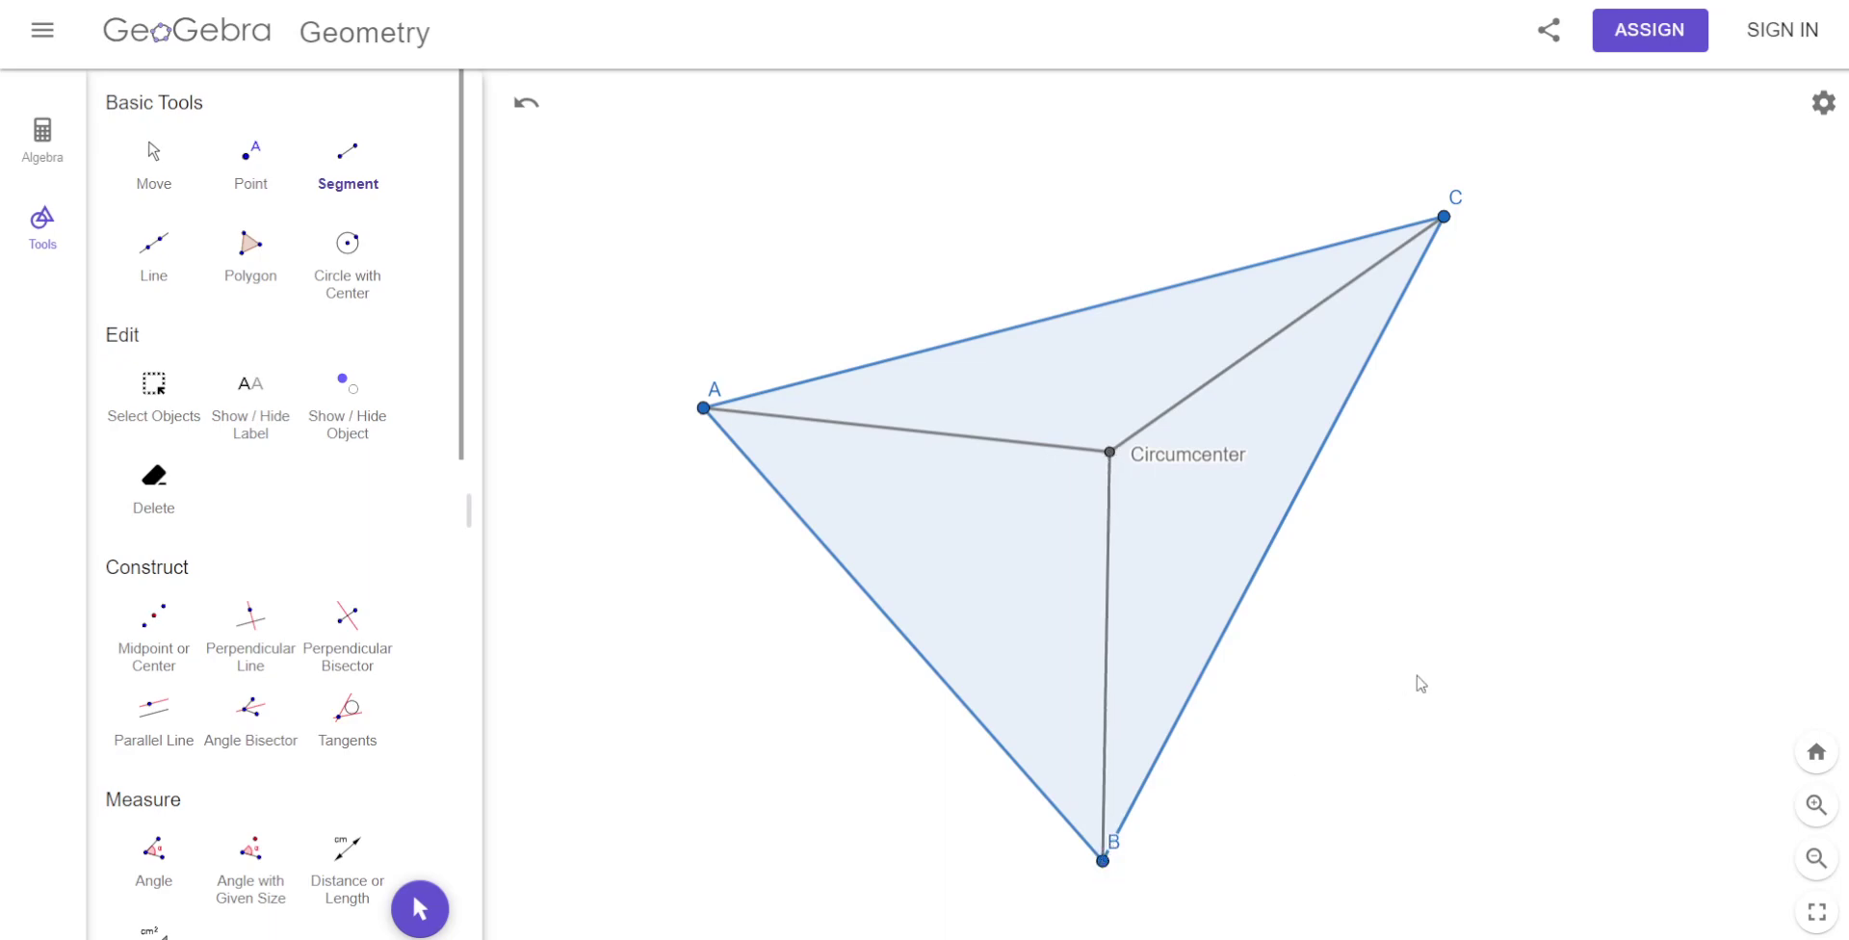
Reshape the triangle by moving vertices C and A slightly up and right, keeping the circumcenter inside.
{"action": "left_click", "coordinate": [154, 156]}
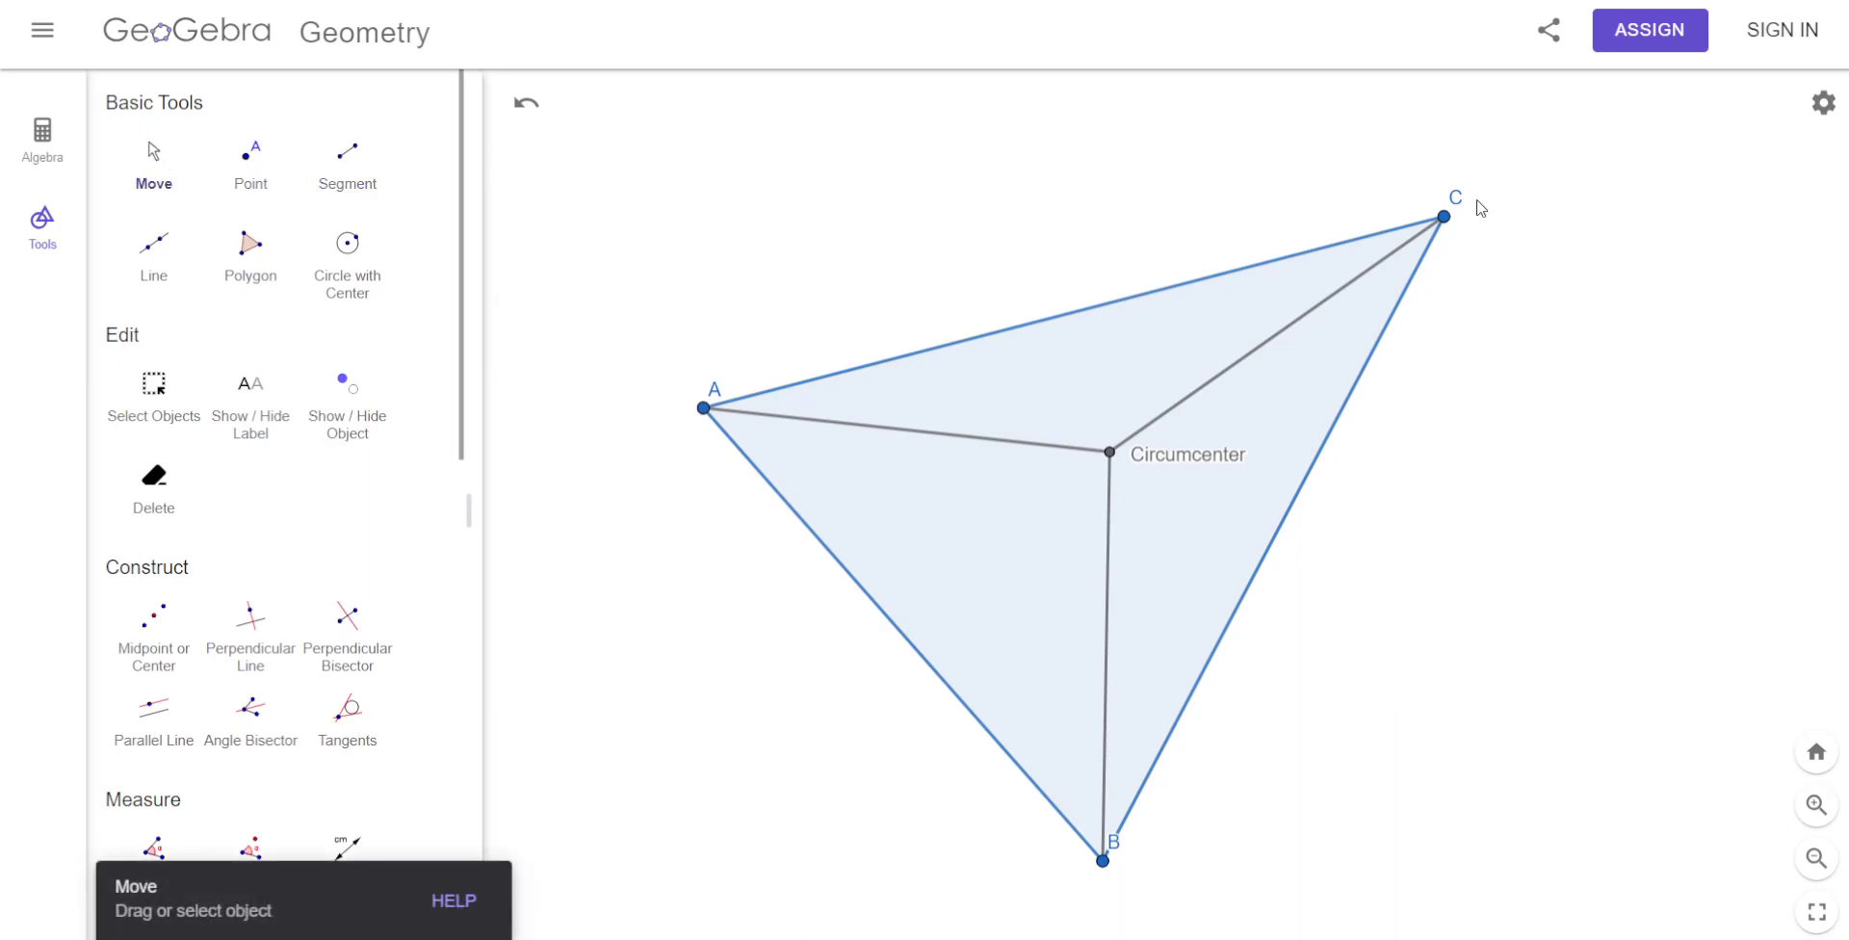
{"action": "mouse_move", "coordinate": [1450, 223]}
{"action": "left_mouse_down"}
{"action": "mouse_move", "coordinate": [1503, 284]}
{"action": "mouse_move", "coordinate": [1566, 314]}
{"action": "mouse_move", "coordinate": [1595, 228]}
{"action": "mouse_move", "coordinate": [1352, 89]}
{"action": "mouse_move", "coordinate": [1146, 274]}
{"action": "mouse_move", "coordinate": [1047, 302]}
{"action": "mouse_move", "coordinate": [1139, 264]}
{"action": "mouse_move", "coordinate": [1145, 237]}
{"action": "mouse_move", "coordinate": [1114, 227]}
{"action": "mouse_move", "coordinate": [1130, 224]}
{"action": "mouse_move", "coordinate": [1307, 237]}
{"action": "mouse_move", "coordinate": [1476, 299]}
{"action": "mouse_move", "coordinate": [1514, 289]}
{"action": "mouse_move", "coordinate": [1307, 170]}
{"action": "mouse_move", "coordinate": [1455, 220]}
{"action": "left_mouse_up"}
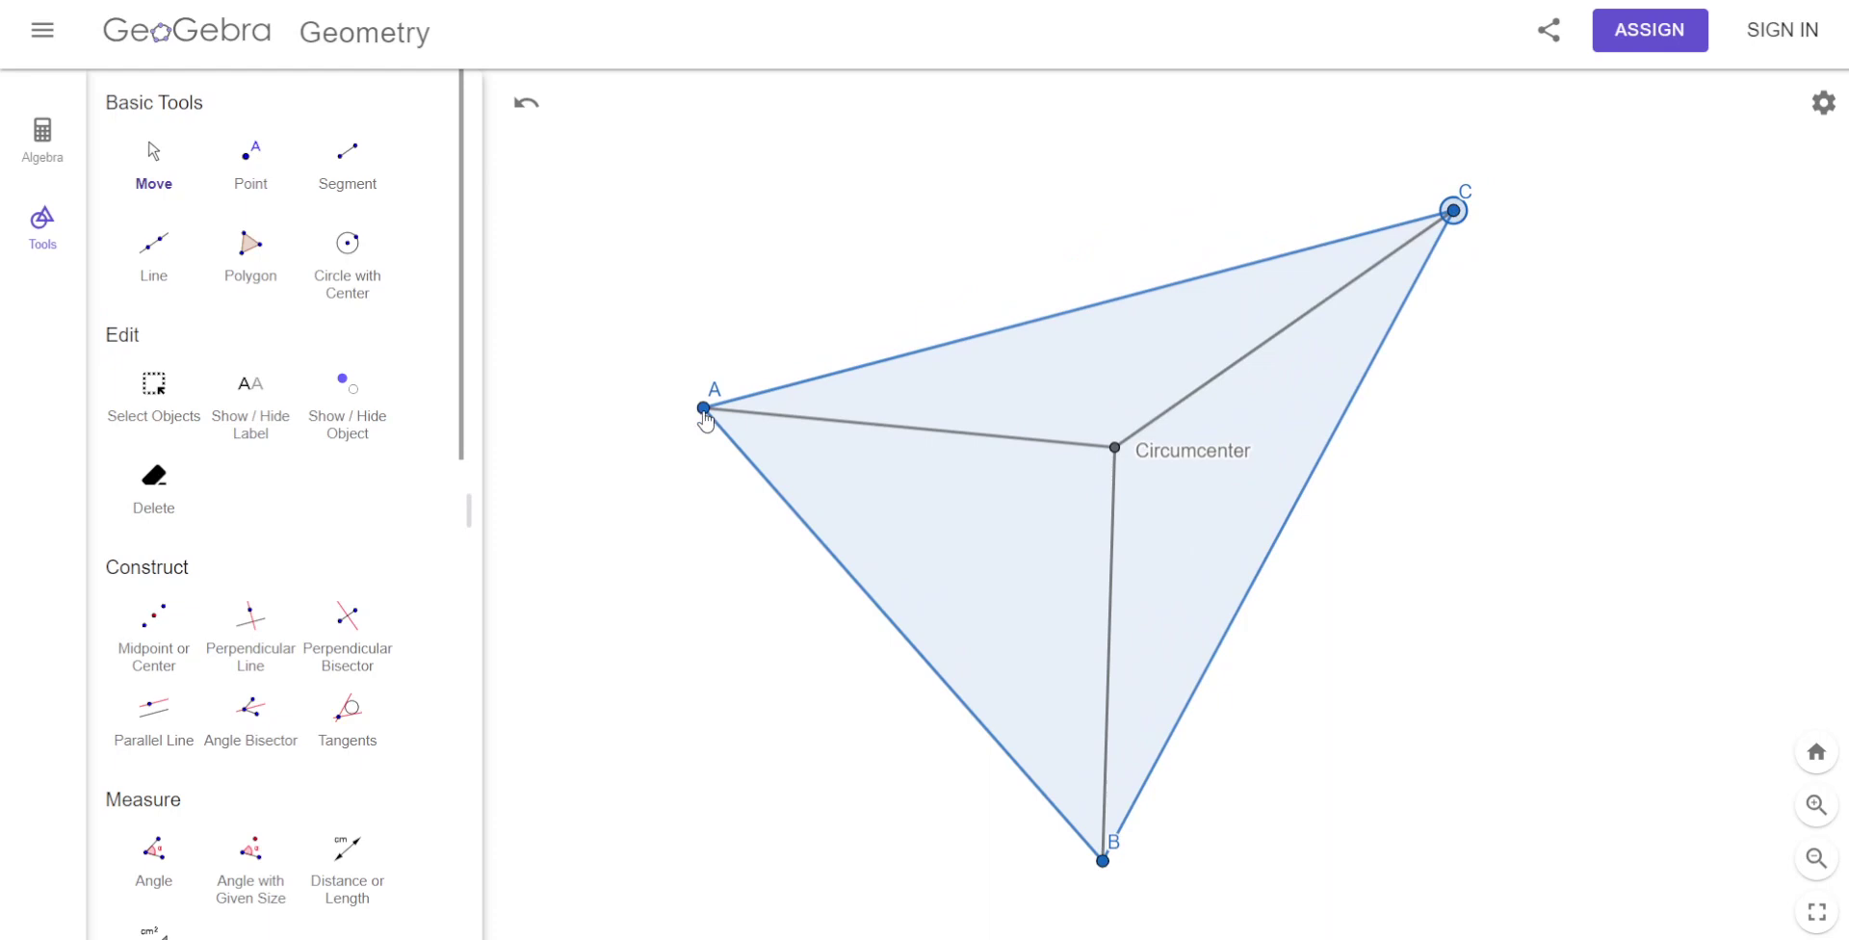
{"action": "left_click_drag", "start_coordinate": [704, 409], "coordinate": [729, 359]}
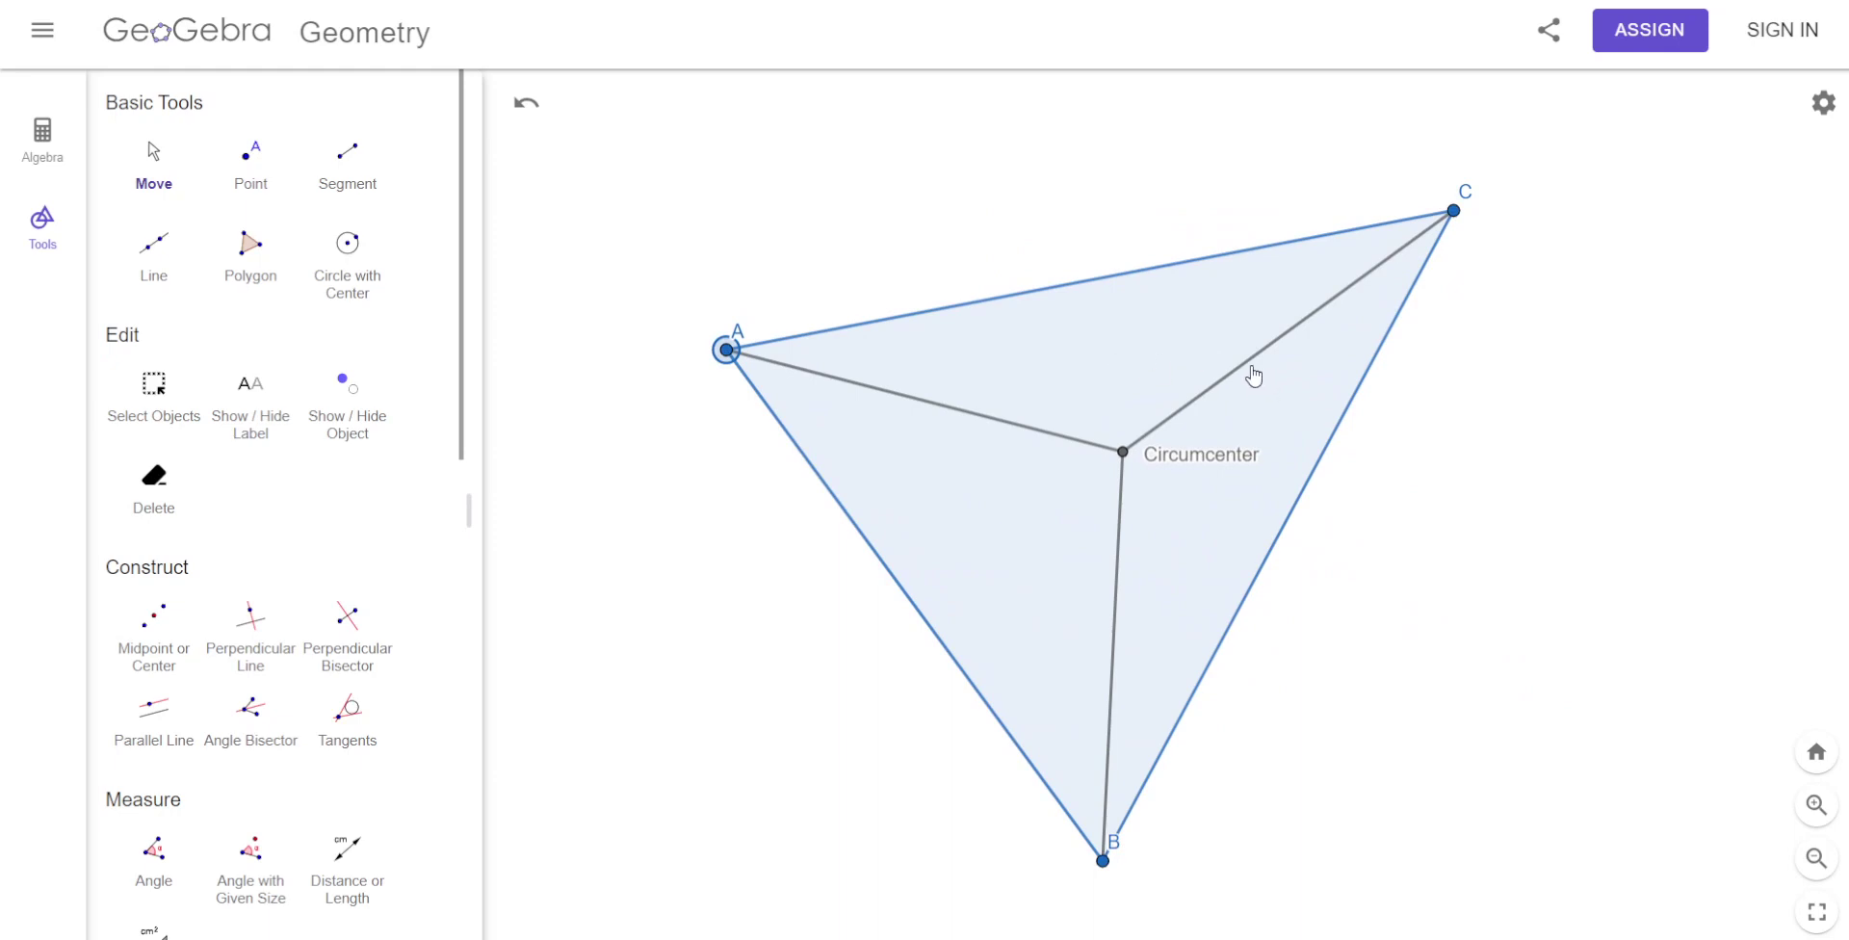
Measure the segments from the circumcenter to C, A and B, and move the length label of the segment to B beside it.
{"action": "left_click", "coordinate": [346, 874]}
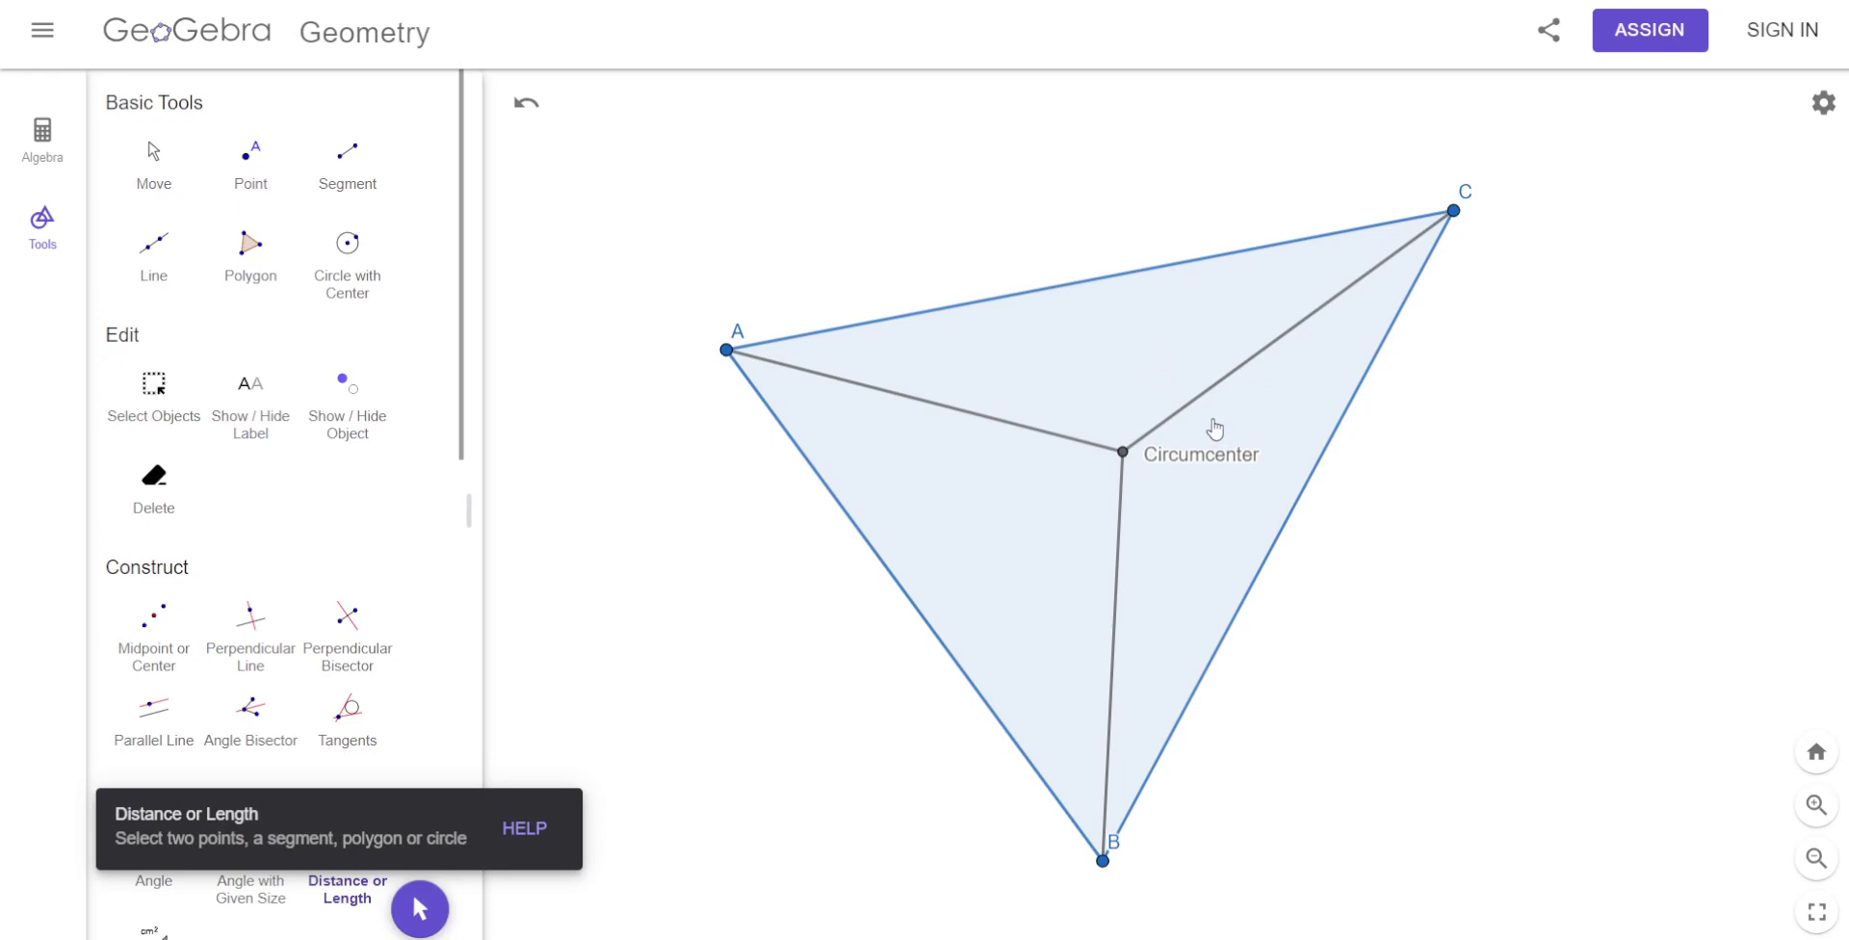
{"action": "left_click", "coordinate": [1214, 389]}
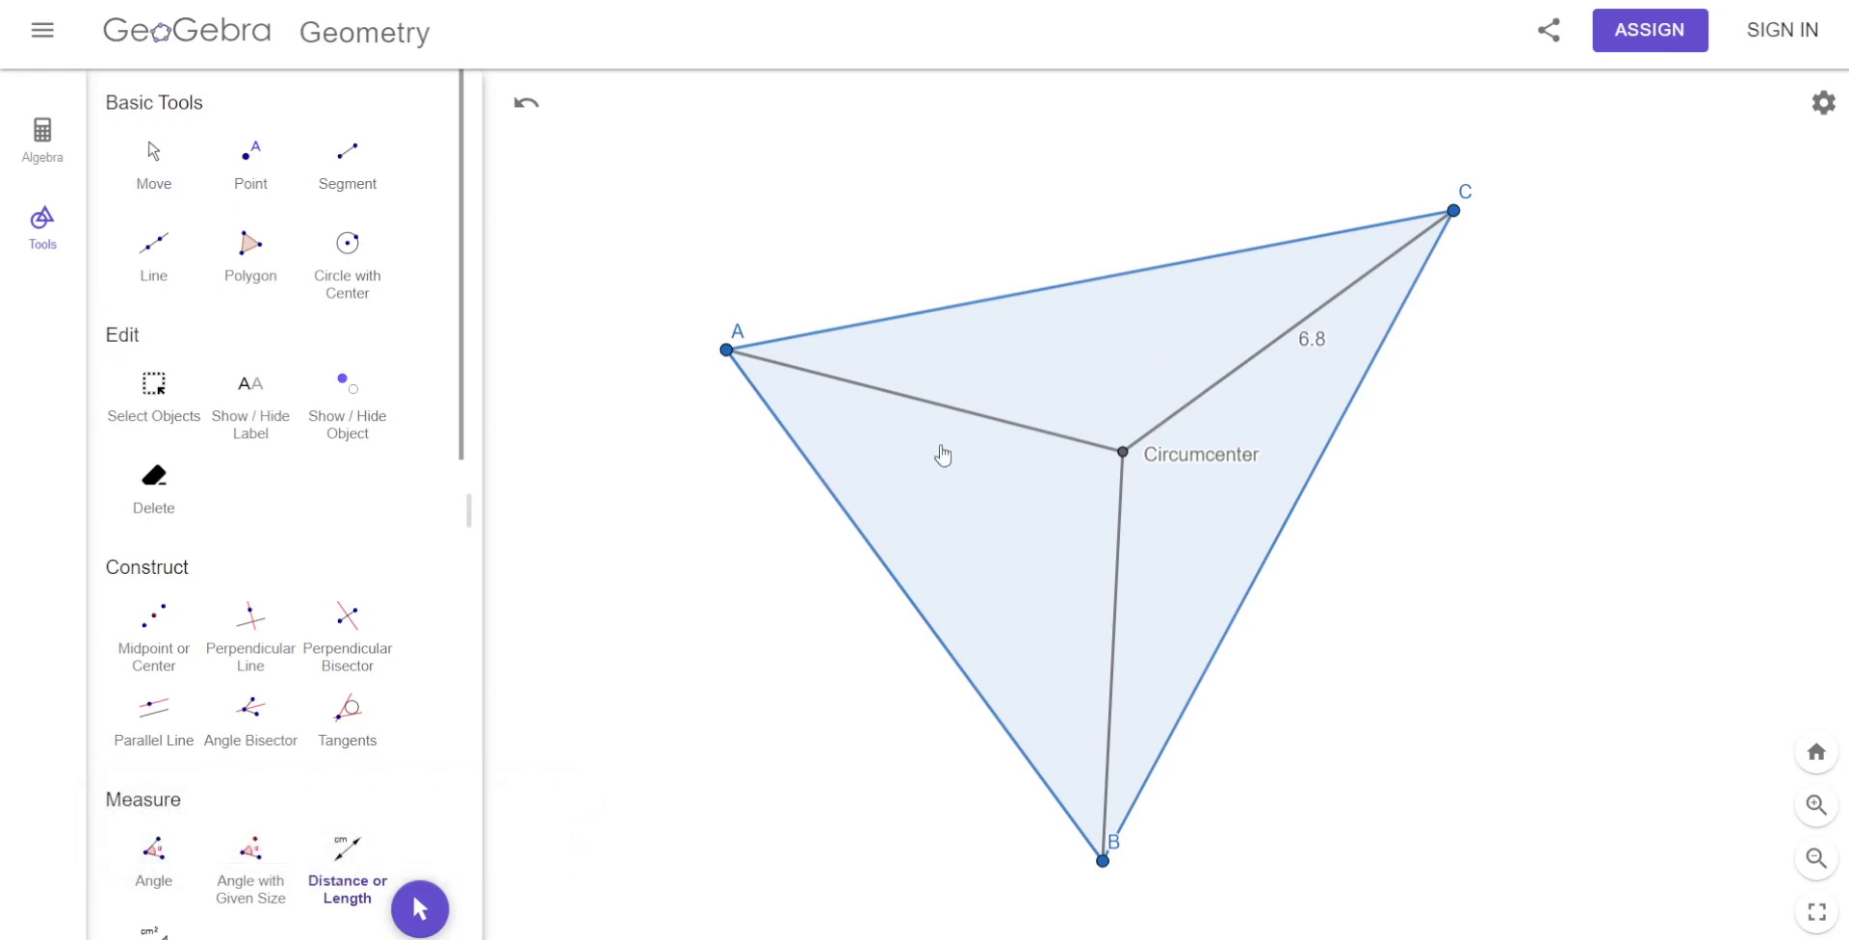
{"action": "left_click", "coordinate": [933, 412]}
{"action": "left_click", "coordinate": [1118, 628]}
{"action": "left_click", "coordinate": [156, 160]}
{"action": "left_click_drag", "start_coordinate": [1107, 655], "coordinate": [1089, 631]}
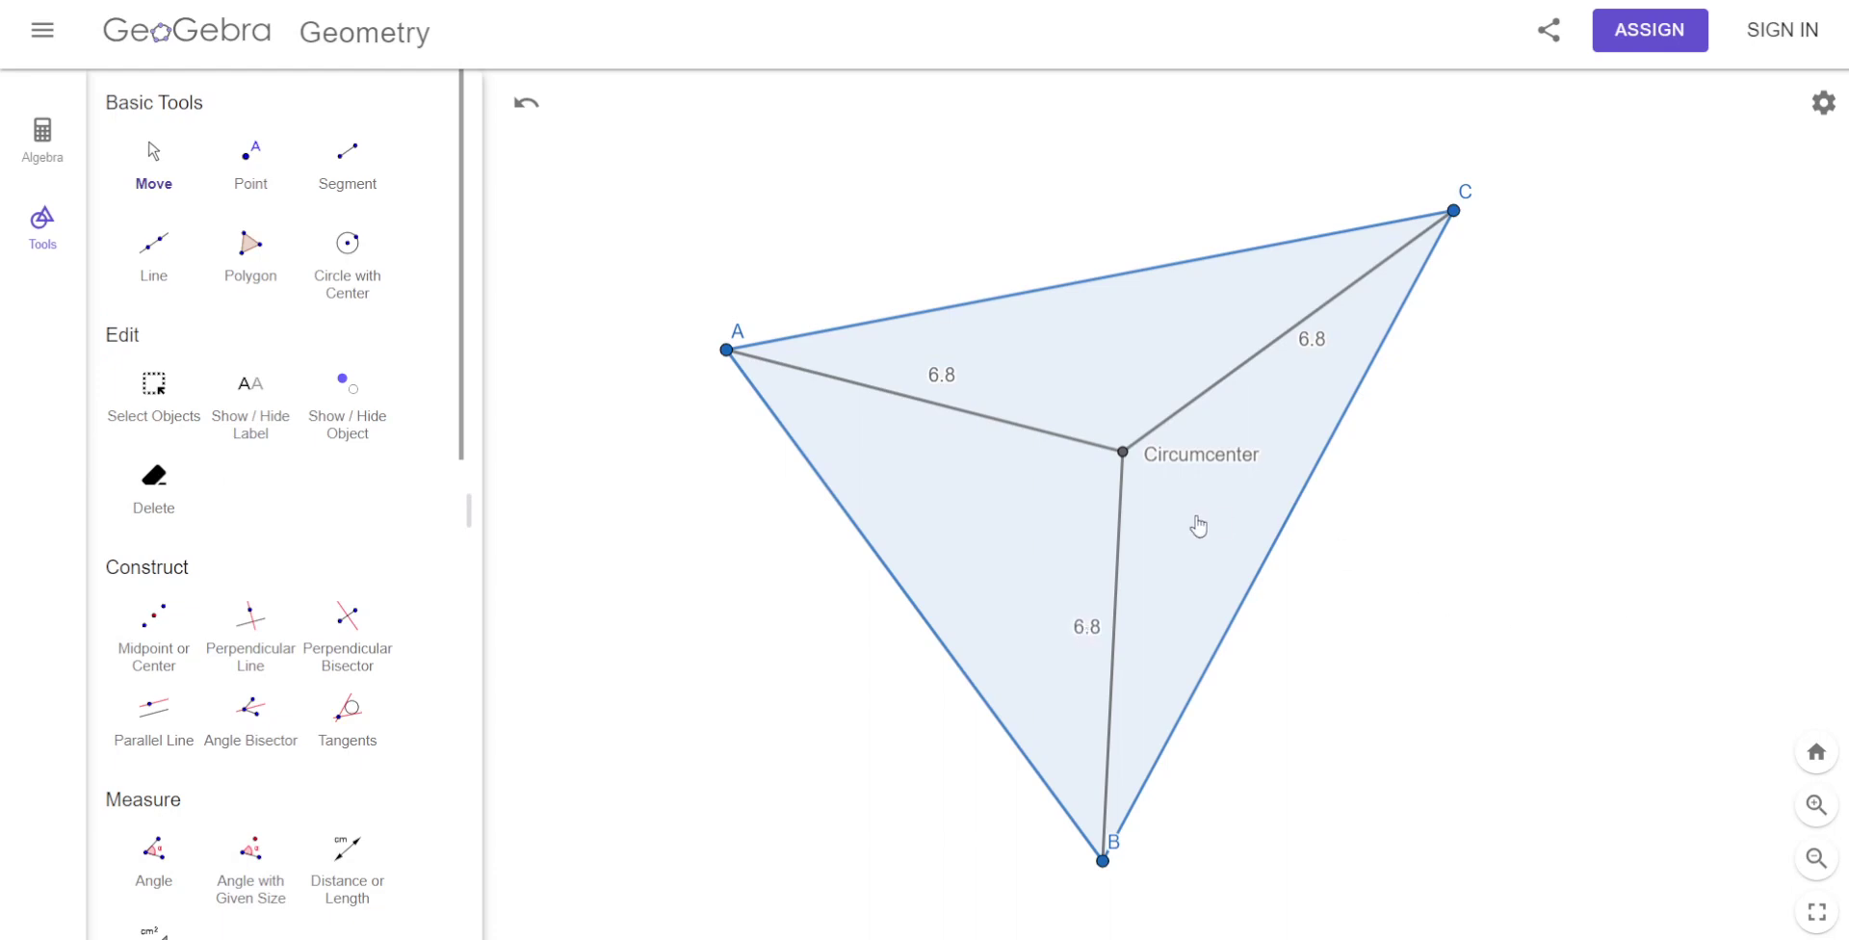
Move vertex C inward, raise vertex B until the circumcenter lies outside the triangle, and lower B again to bring it back inside.
{"action": "left_click_drag", "start_coordinate": [1453, 214], "coordinate": [1408, 279]}
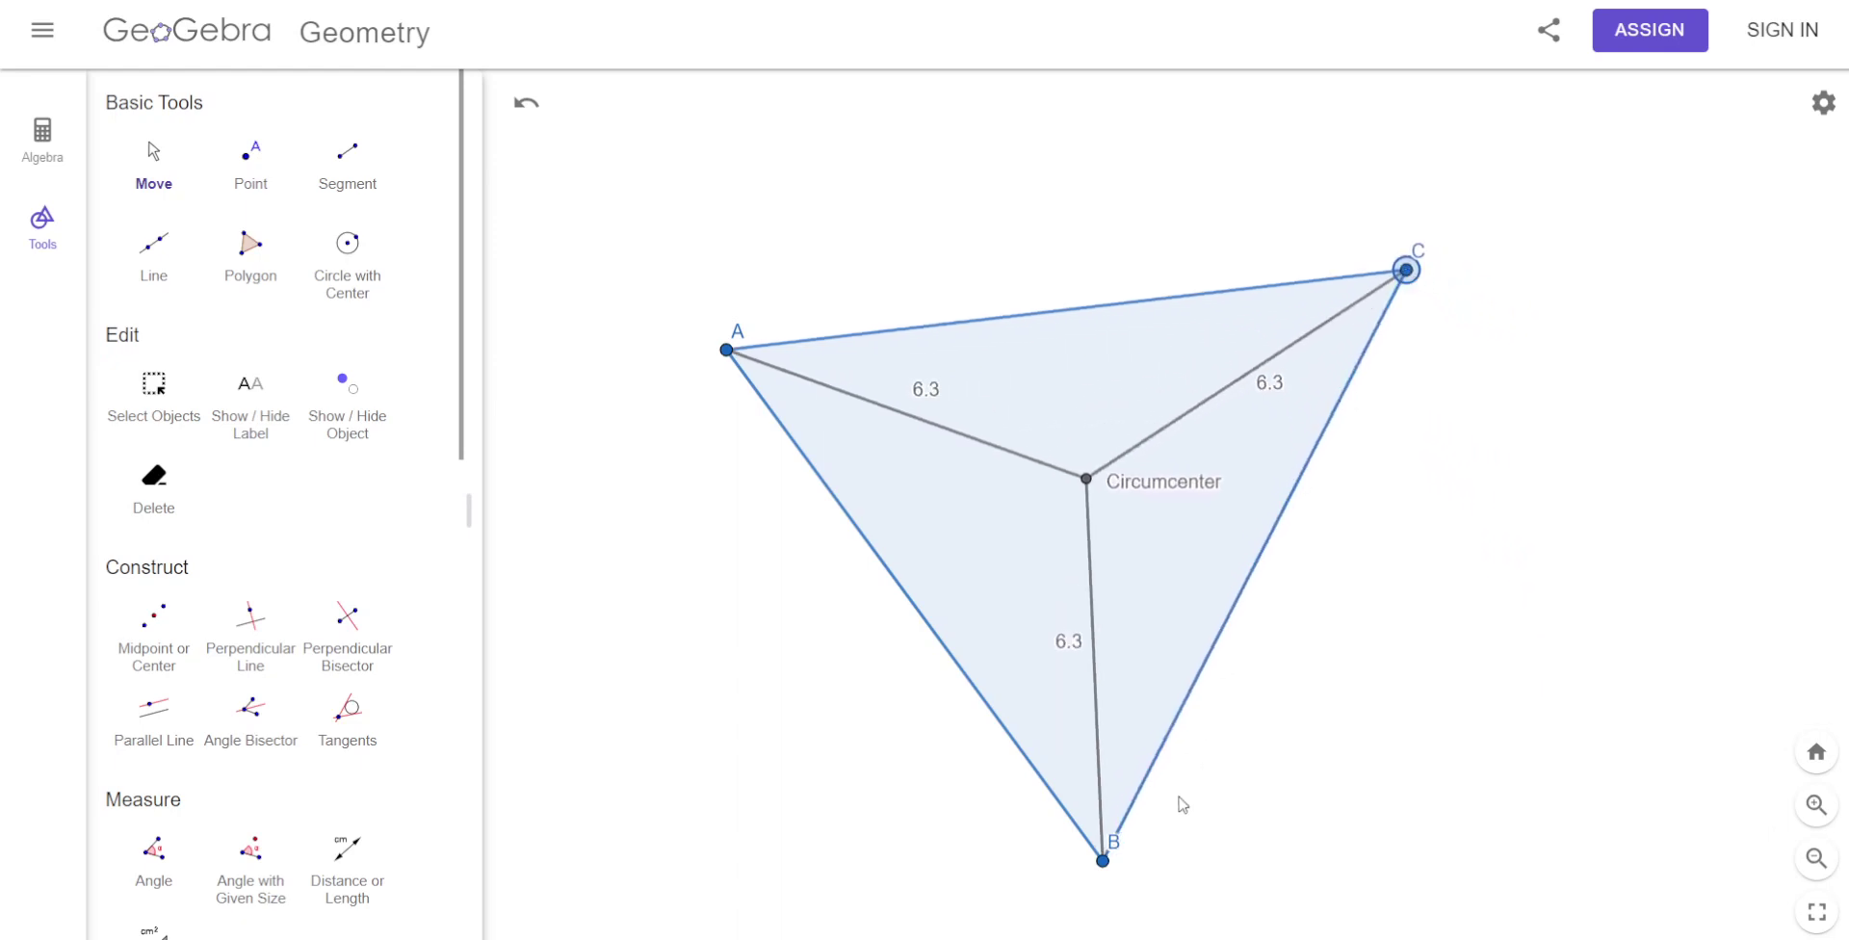
{"action": "left_click_drag", "start_coordinate": [1106, 864], "coordinate": [1116, 520]}
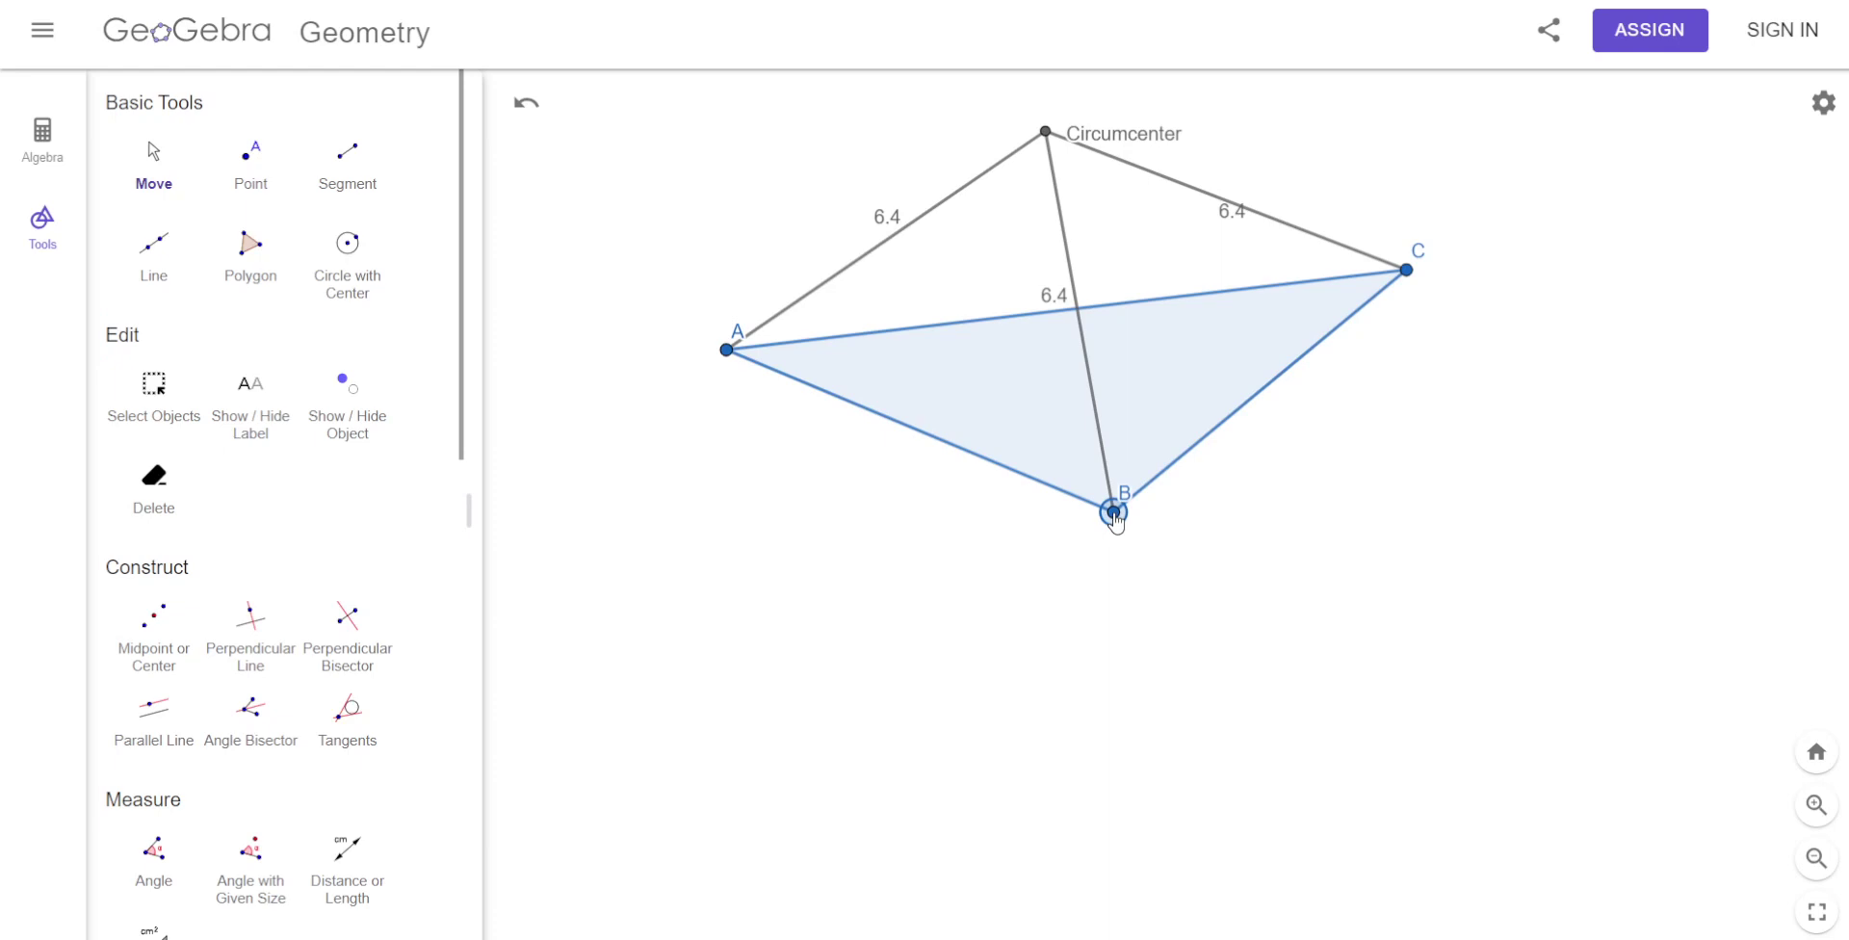
{"action": "left_click_drag", "start_coordinate": [1115, 520], "coordinate": [1088, 888]}
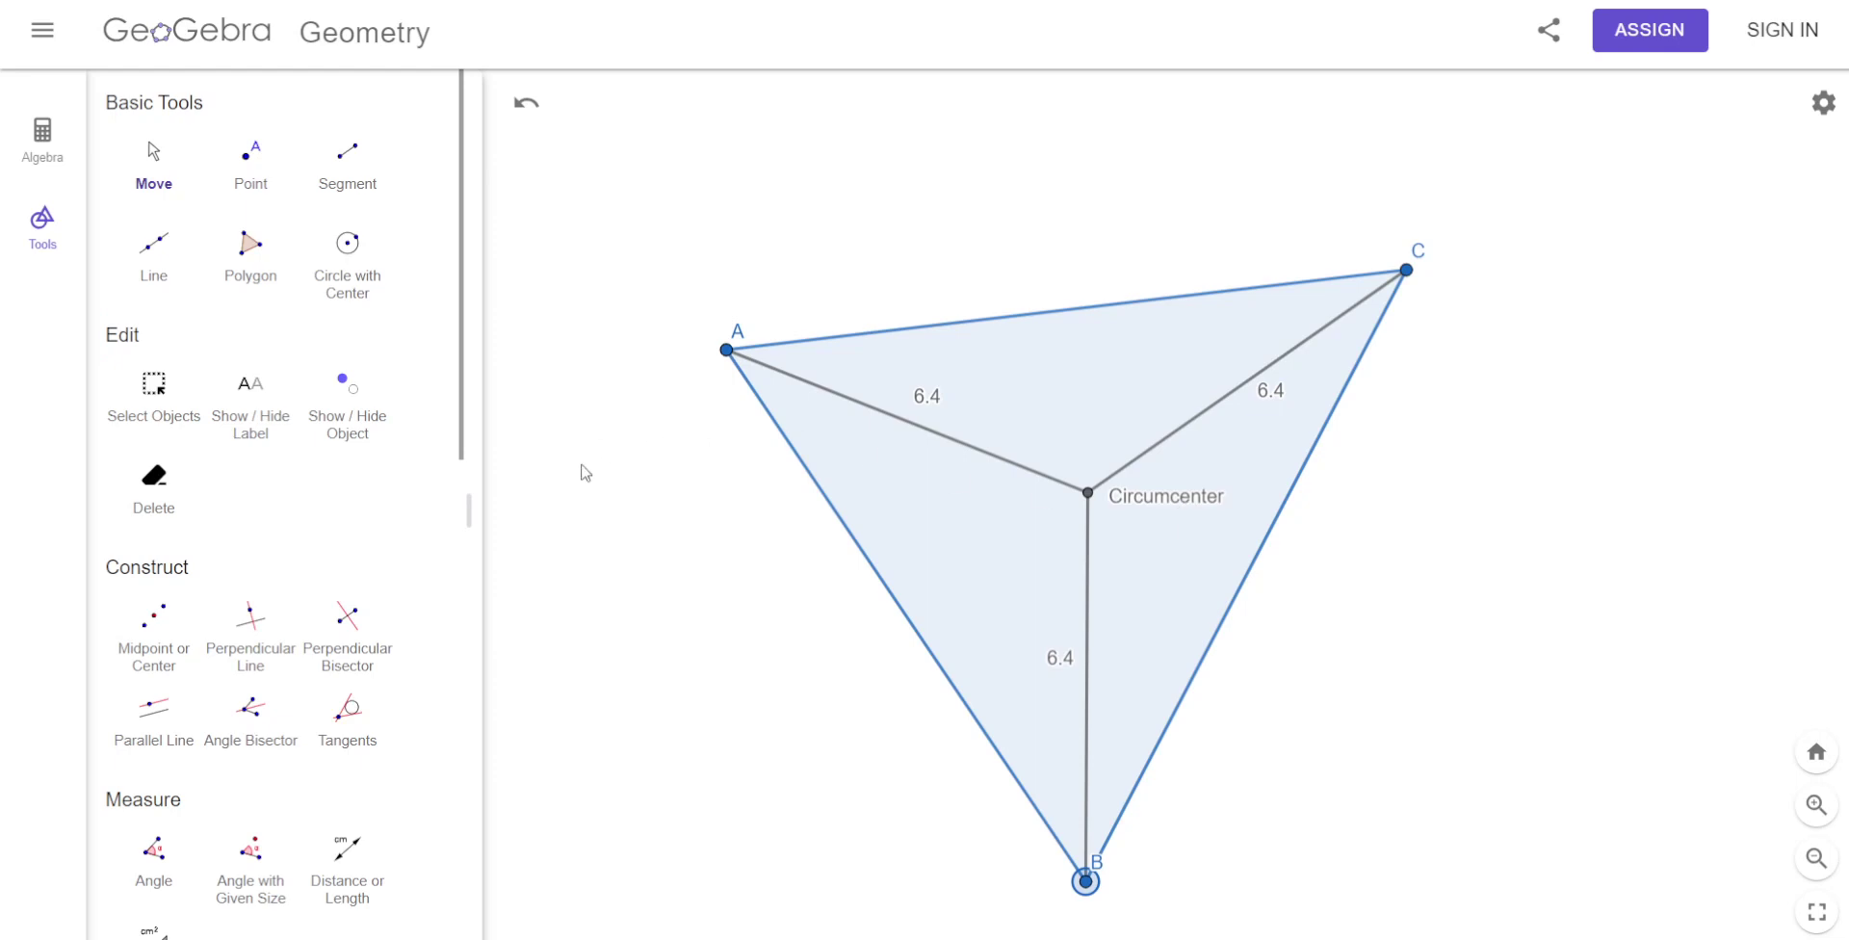
Draw a circle centered at the circumcenter and passing through vertex B.
{"action": "left_click", "coordinate": [348, 266]}
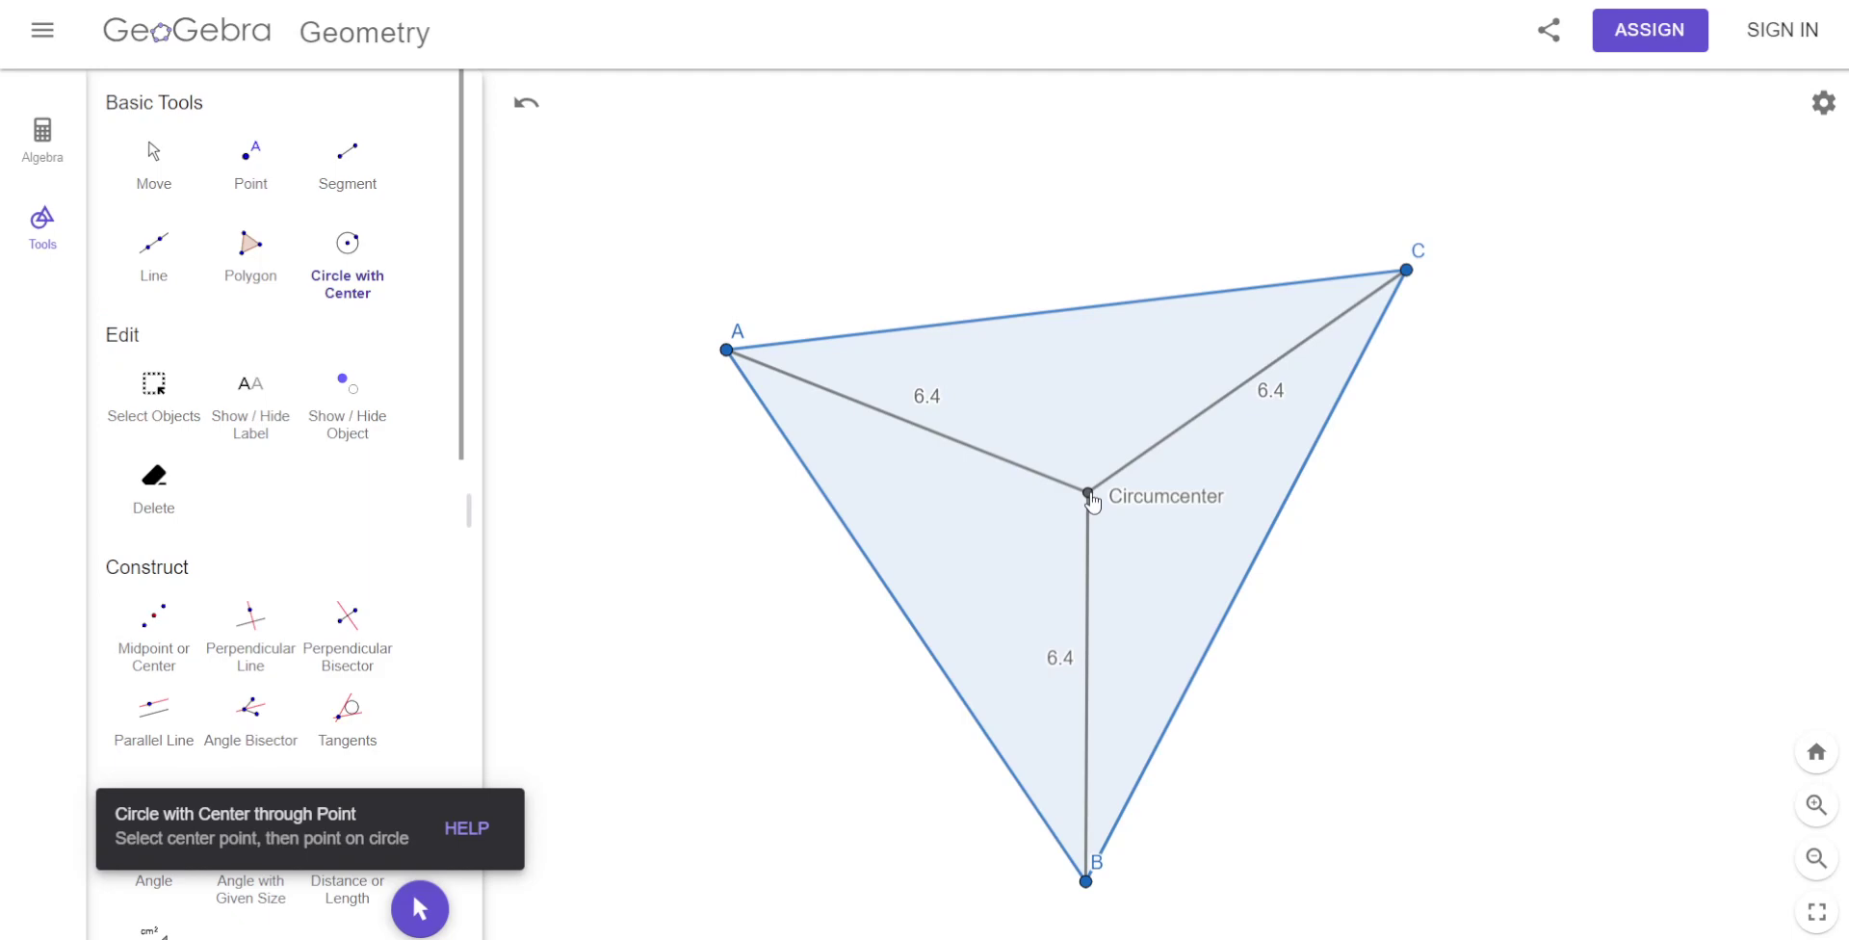
{"action": "left_click", "coordinate": [1089, 494]}
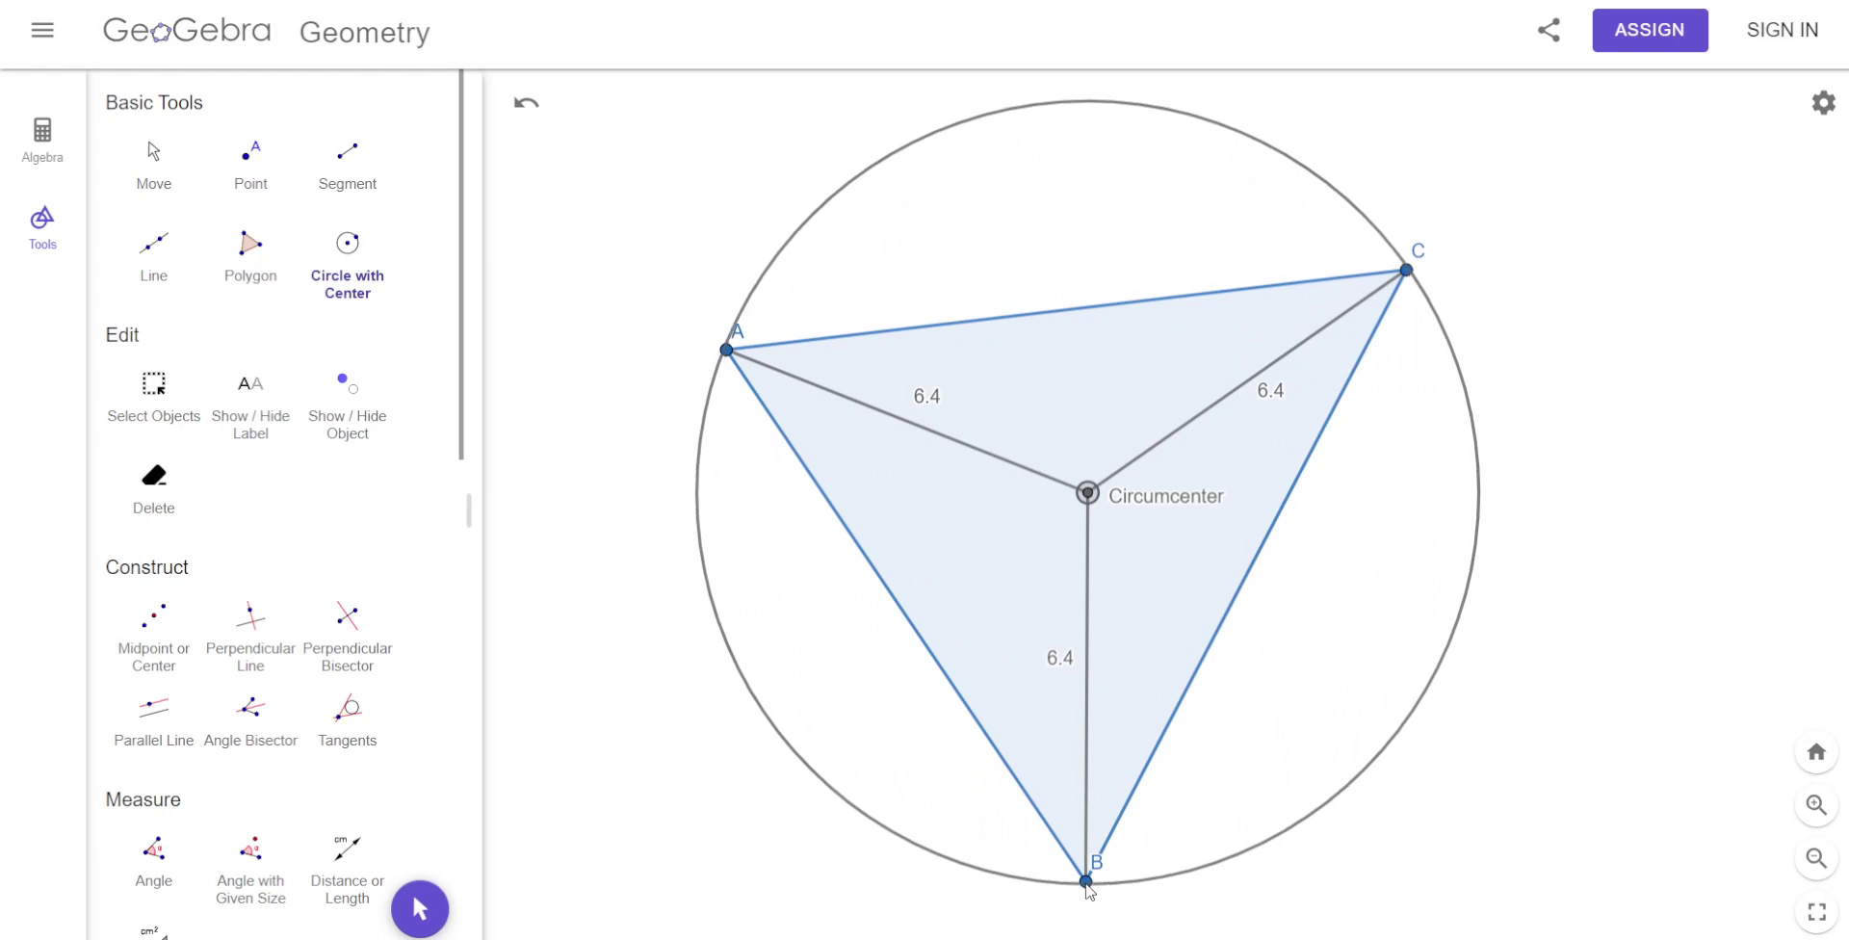
{"action": "left_click", "coordinate": [1086, 883]}
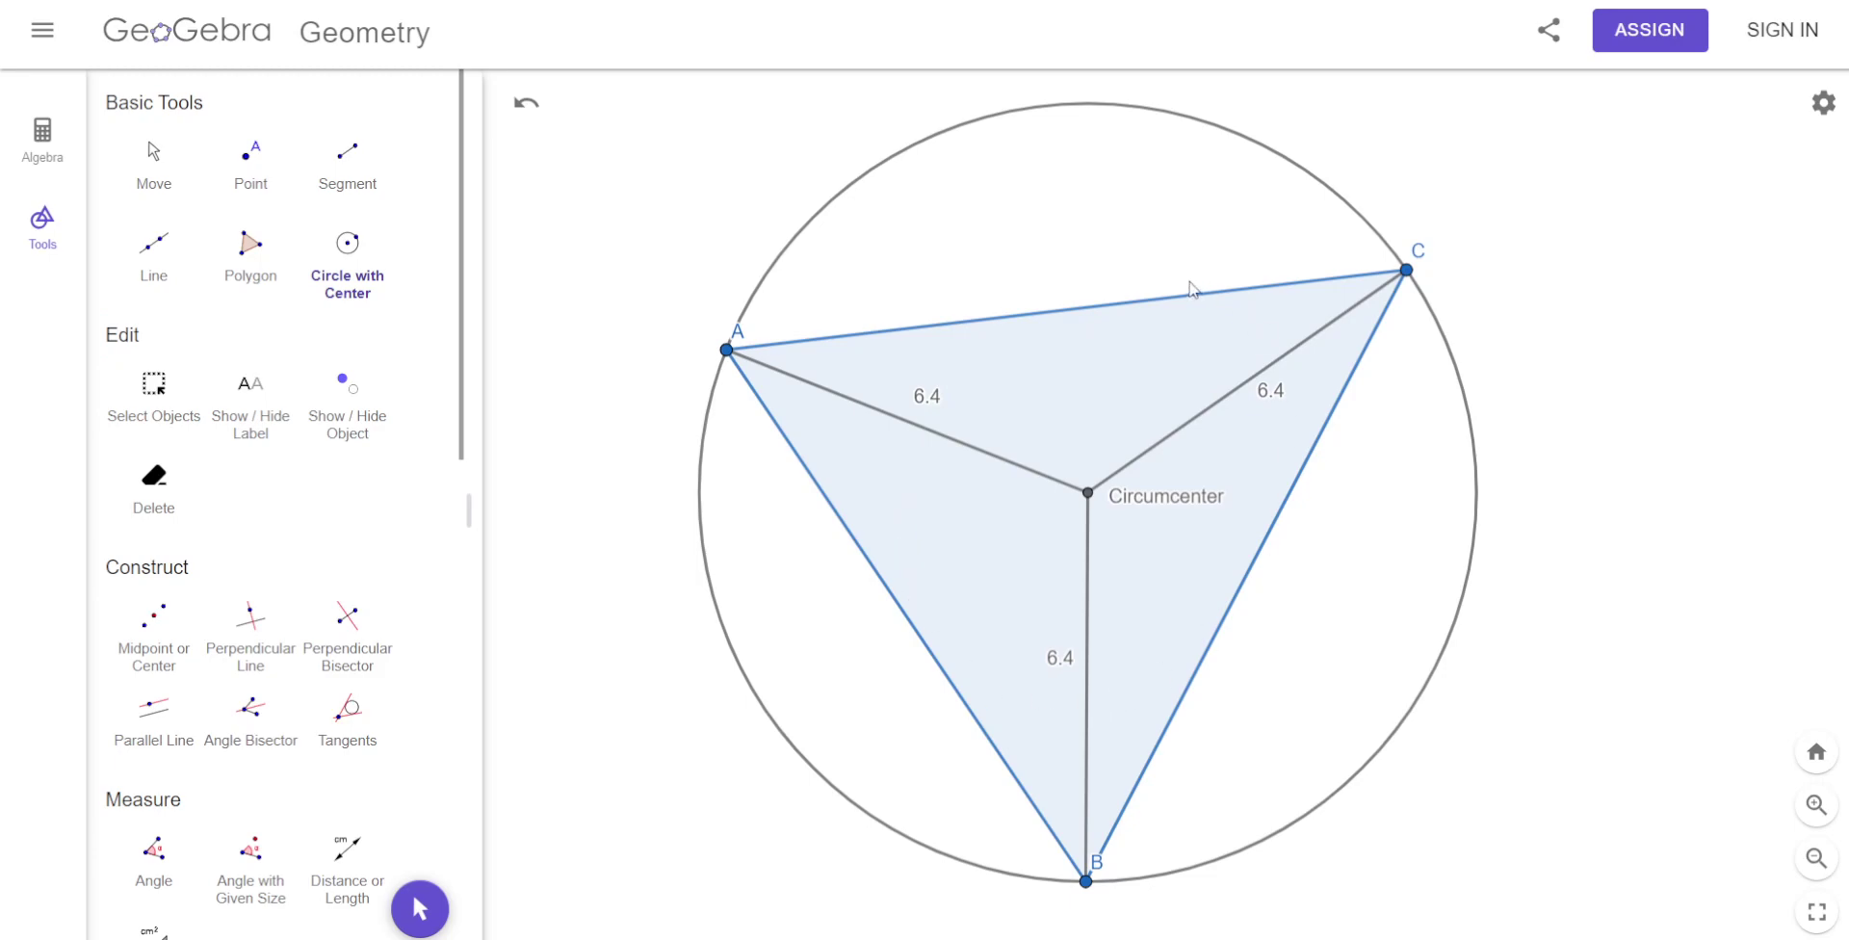
{"action": "left_click", "coordinate": [147, 156]}
{"action": "left_click_drag", "start_coordinate": [562, 291], "coordinate": [567, 296]}
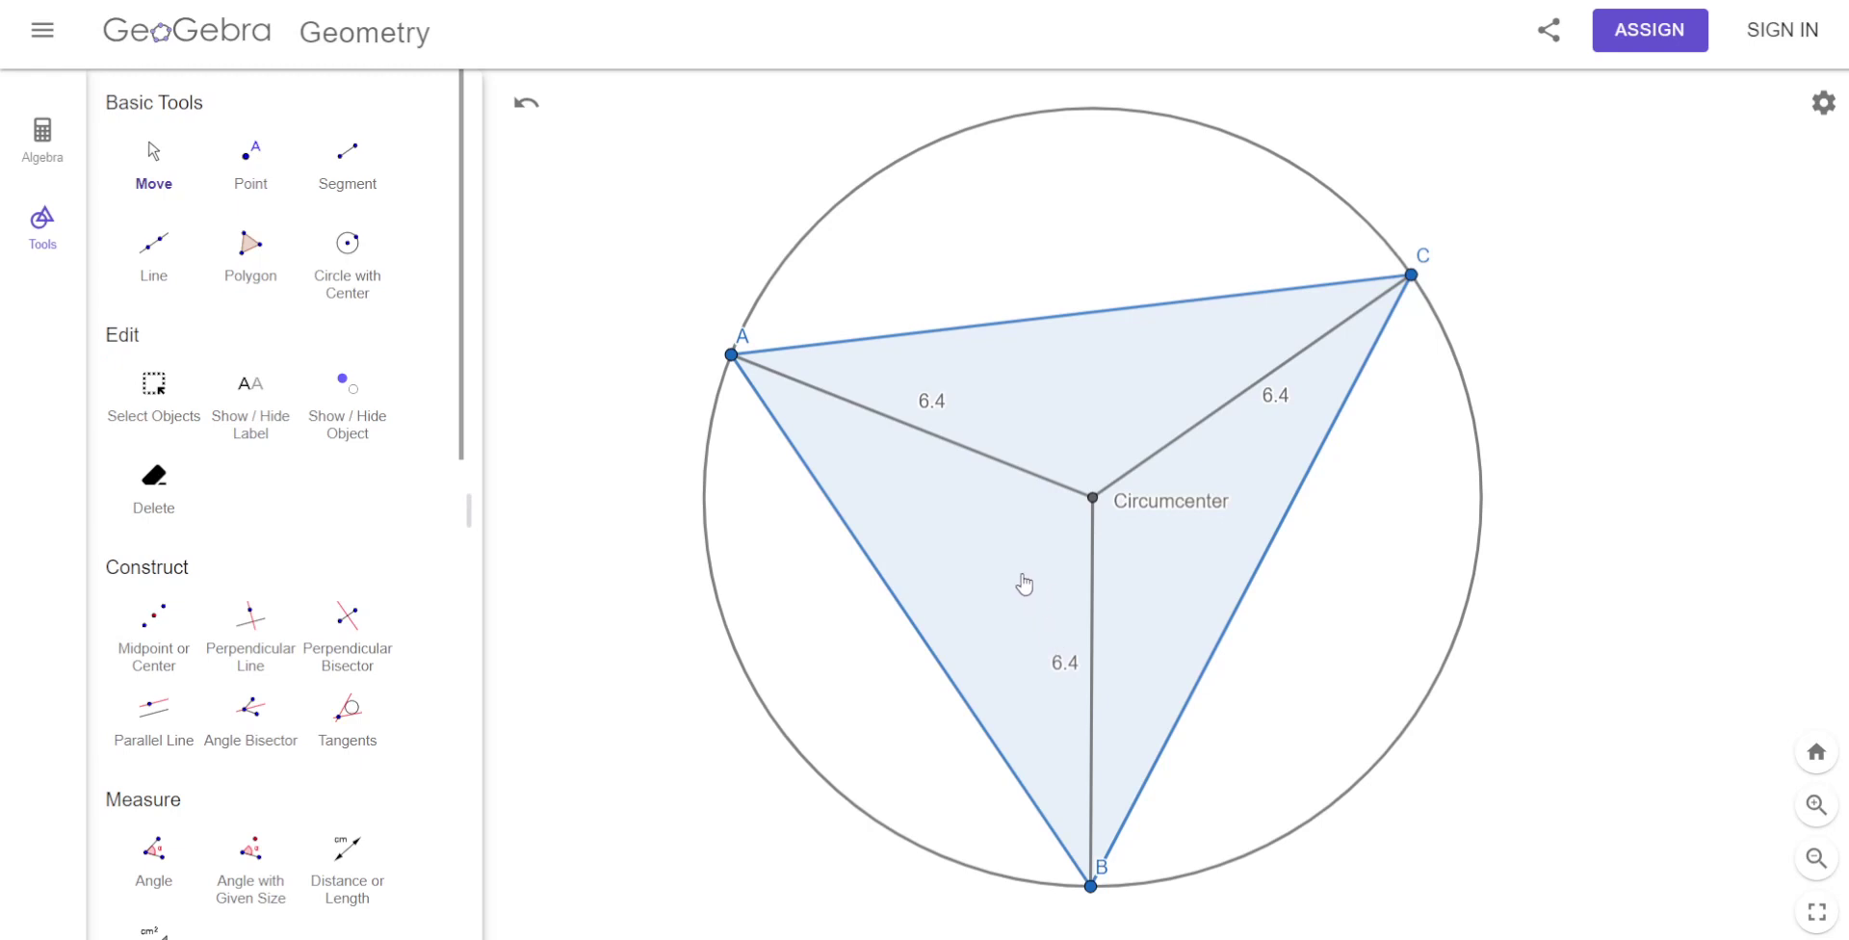
Clear the construction to start a blank one, discarding the unsaved changes.
{"action": "left_click", "coordinate": [43, 30]}
{"action": "left_click", "coordinate": [77, 108]}
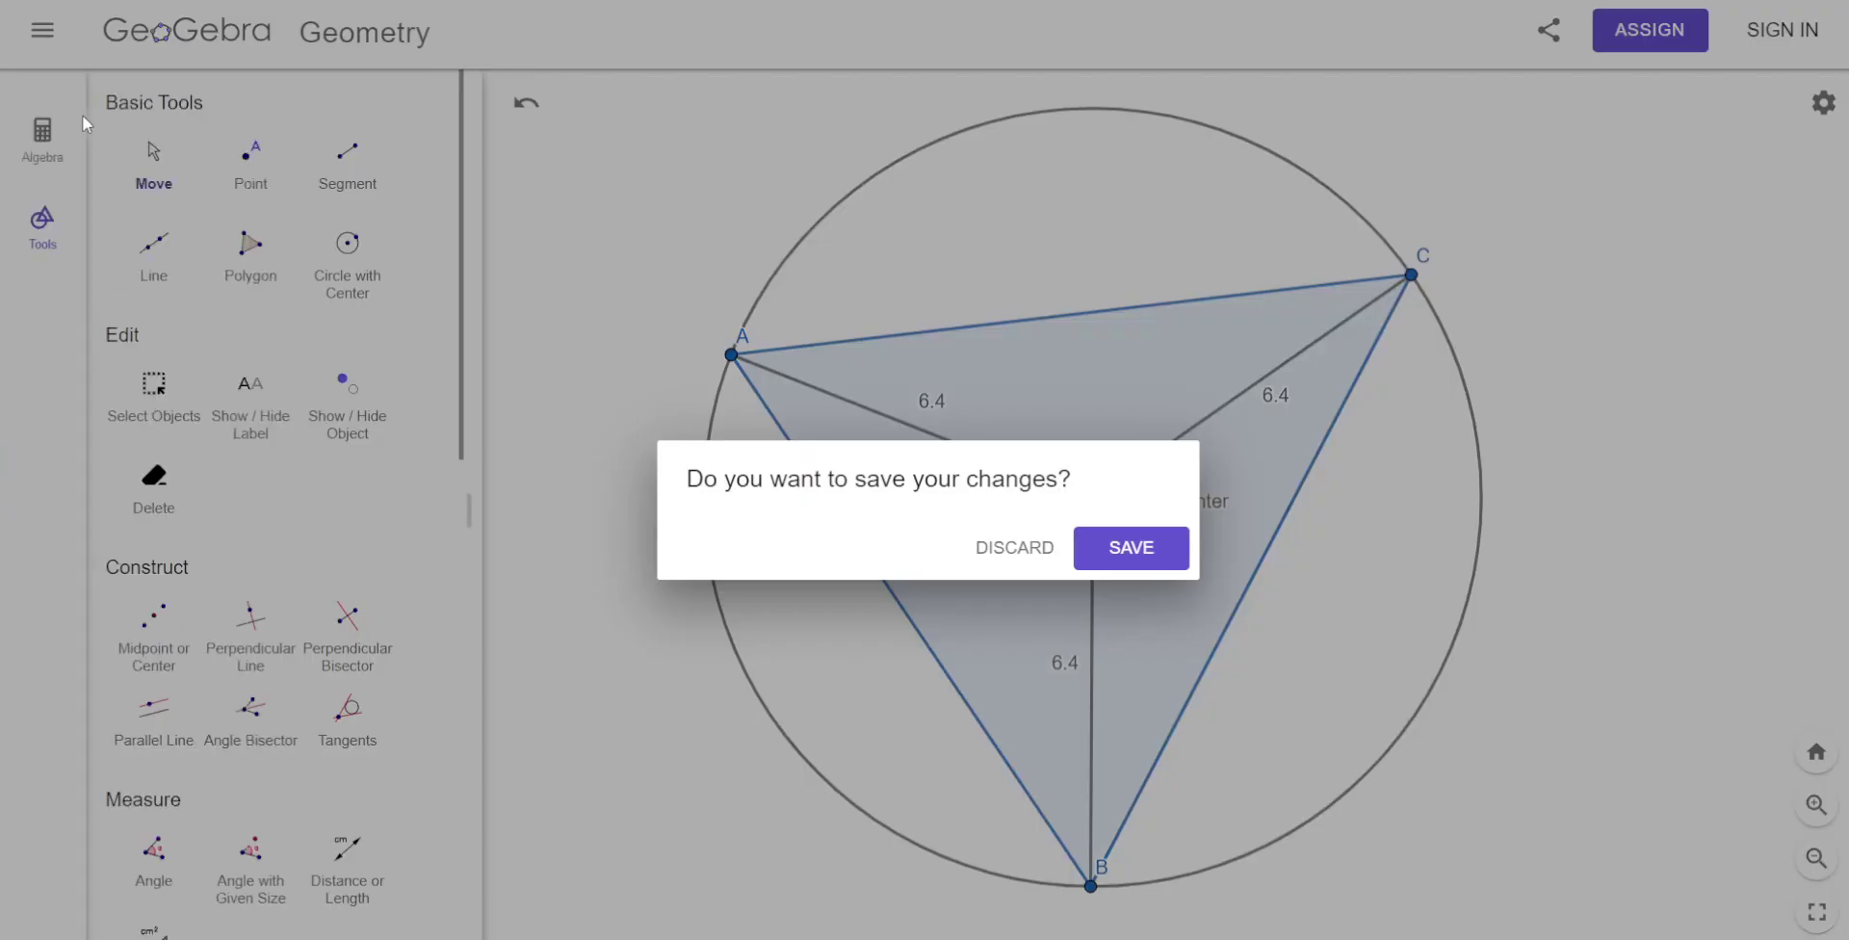
{"action": "left_click", "coordinate": [1004, 552]}
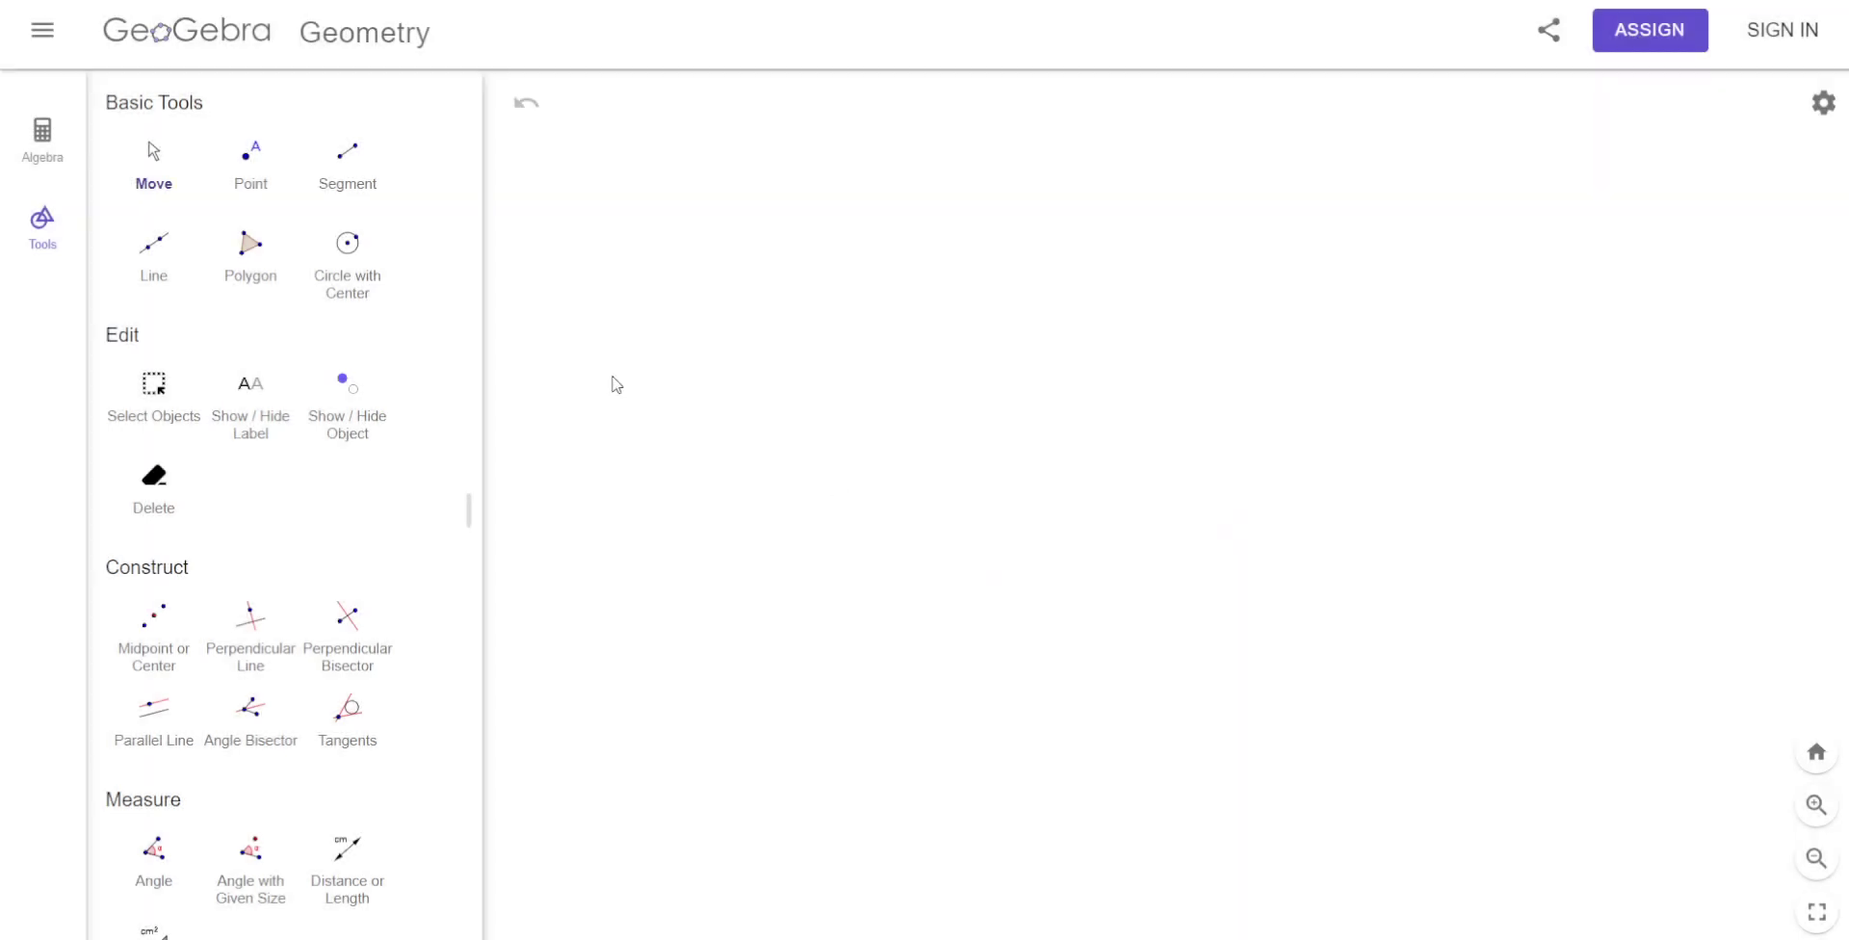
{"action": "left_click", "coordinate": [250, 252]}
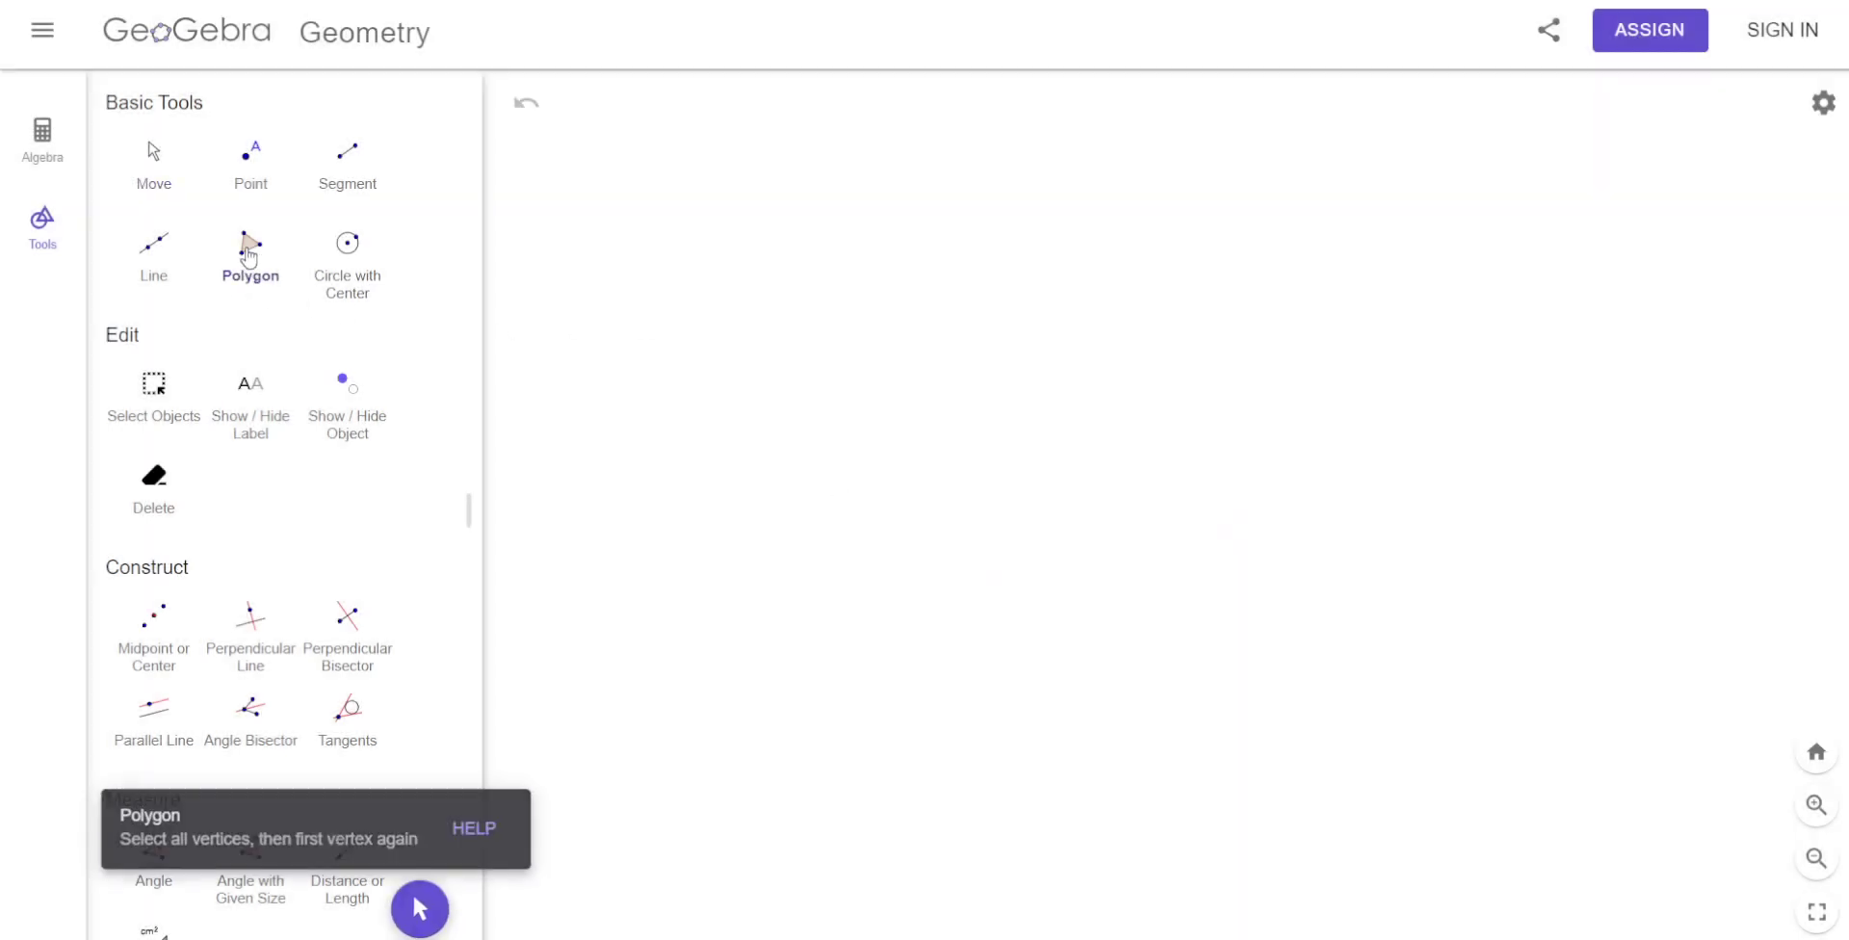
{"action": "left_click", "coordinate": [738, 317]}
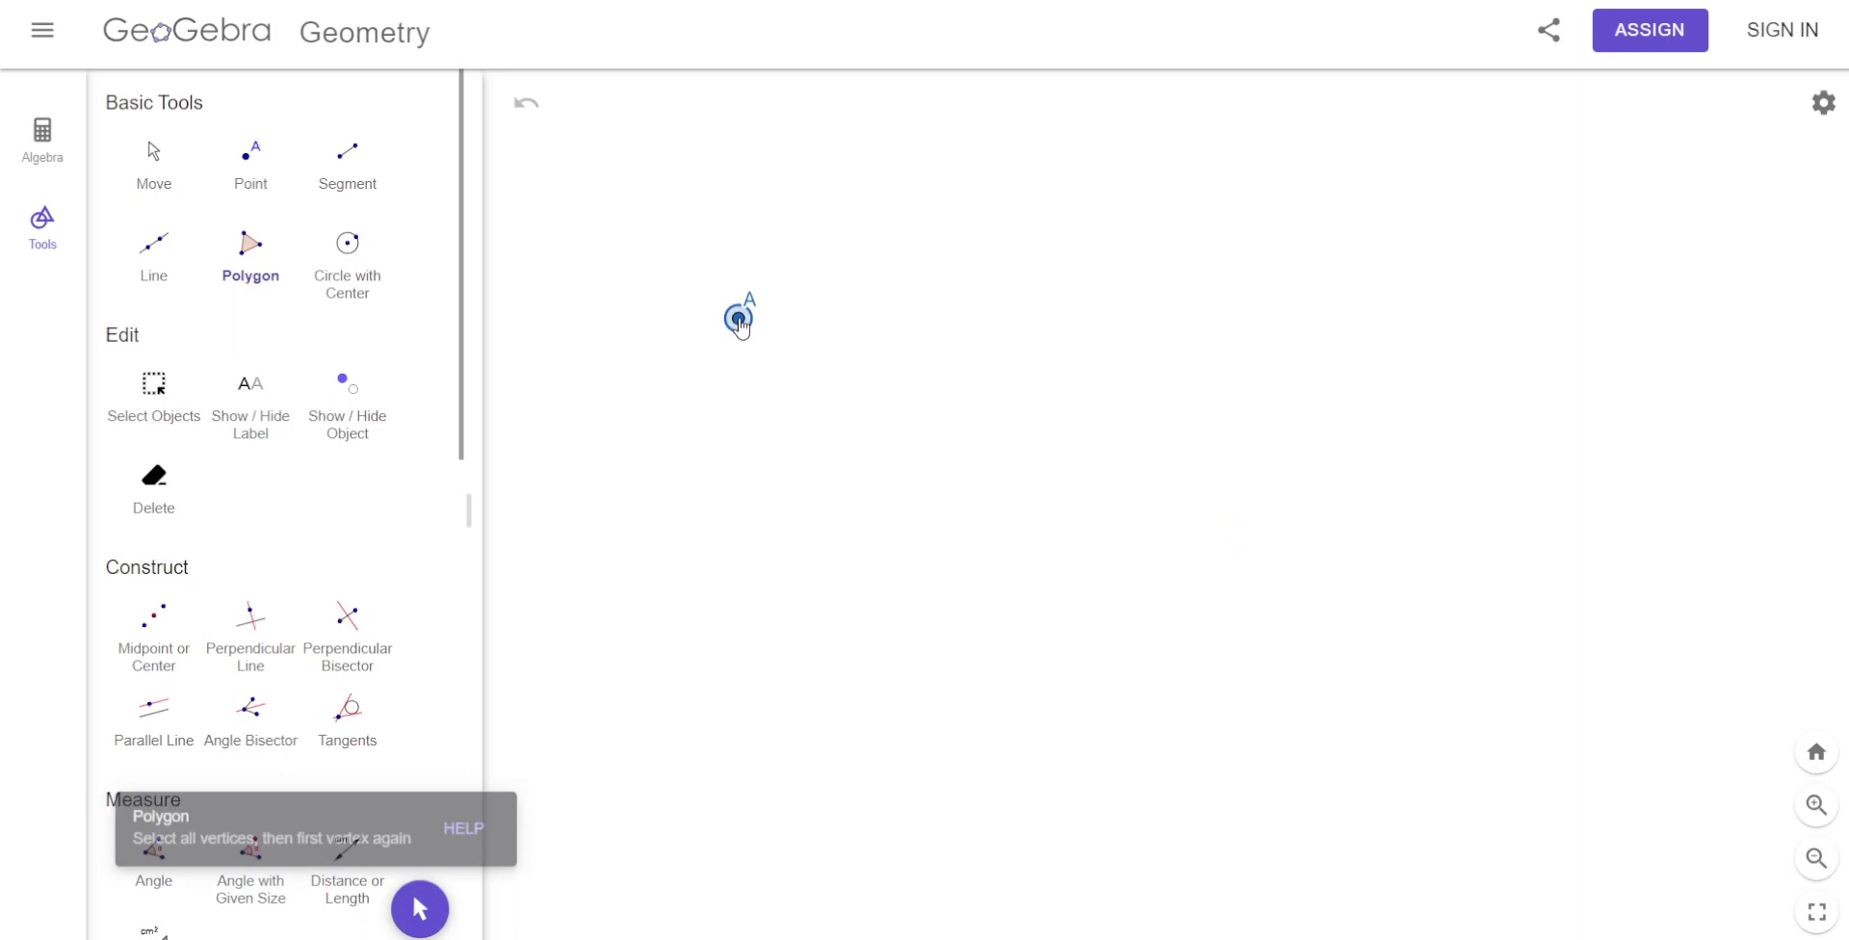
{"action": "left_click", "coordinate": [1562, 472]}
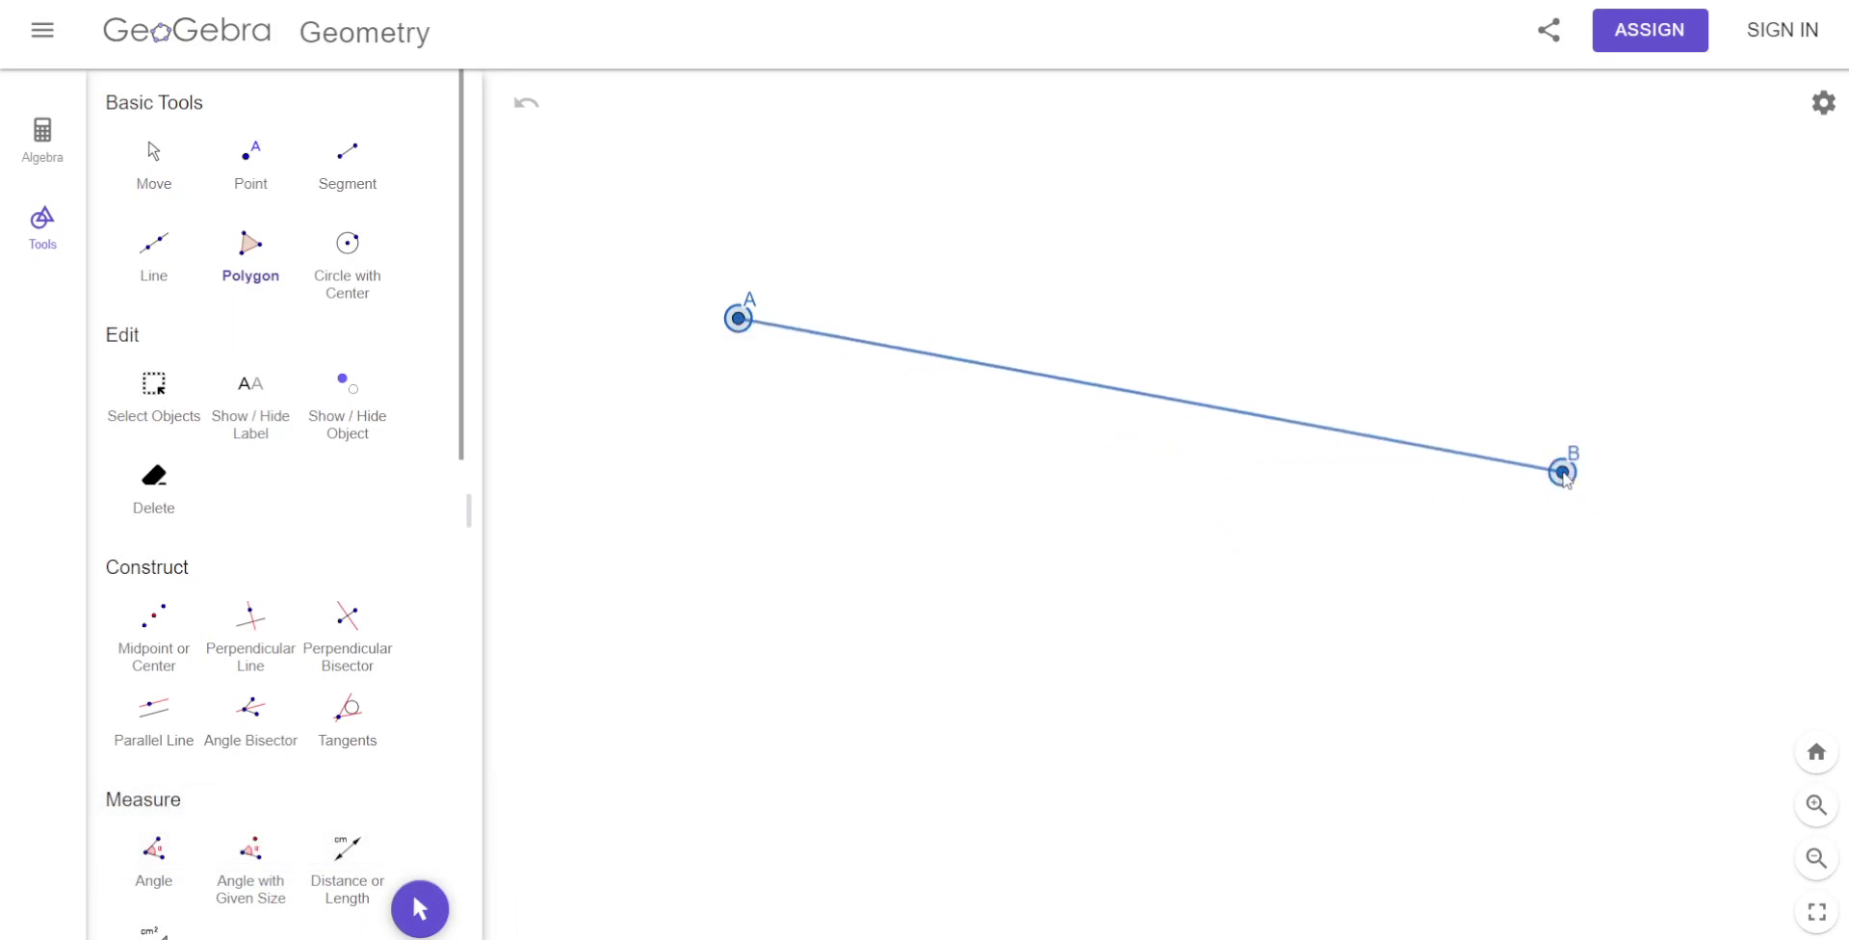
{"action": "left_click", "coordinate": [926, 853]}
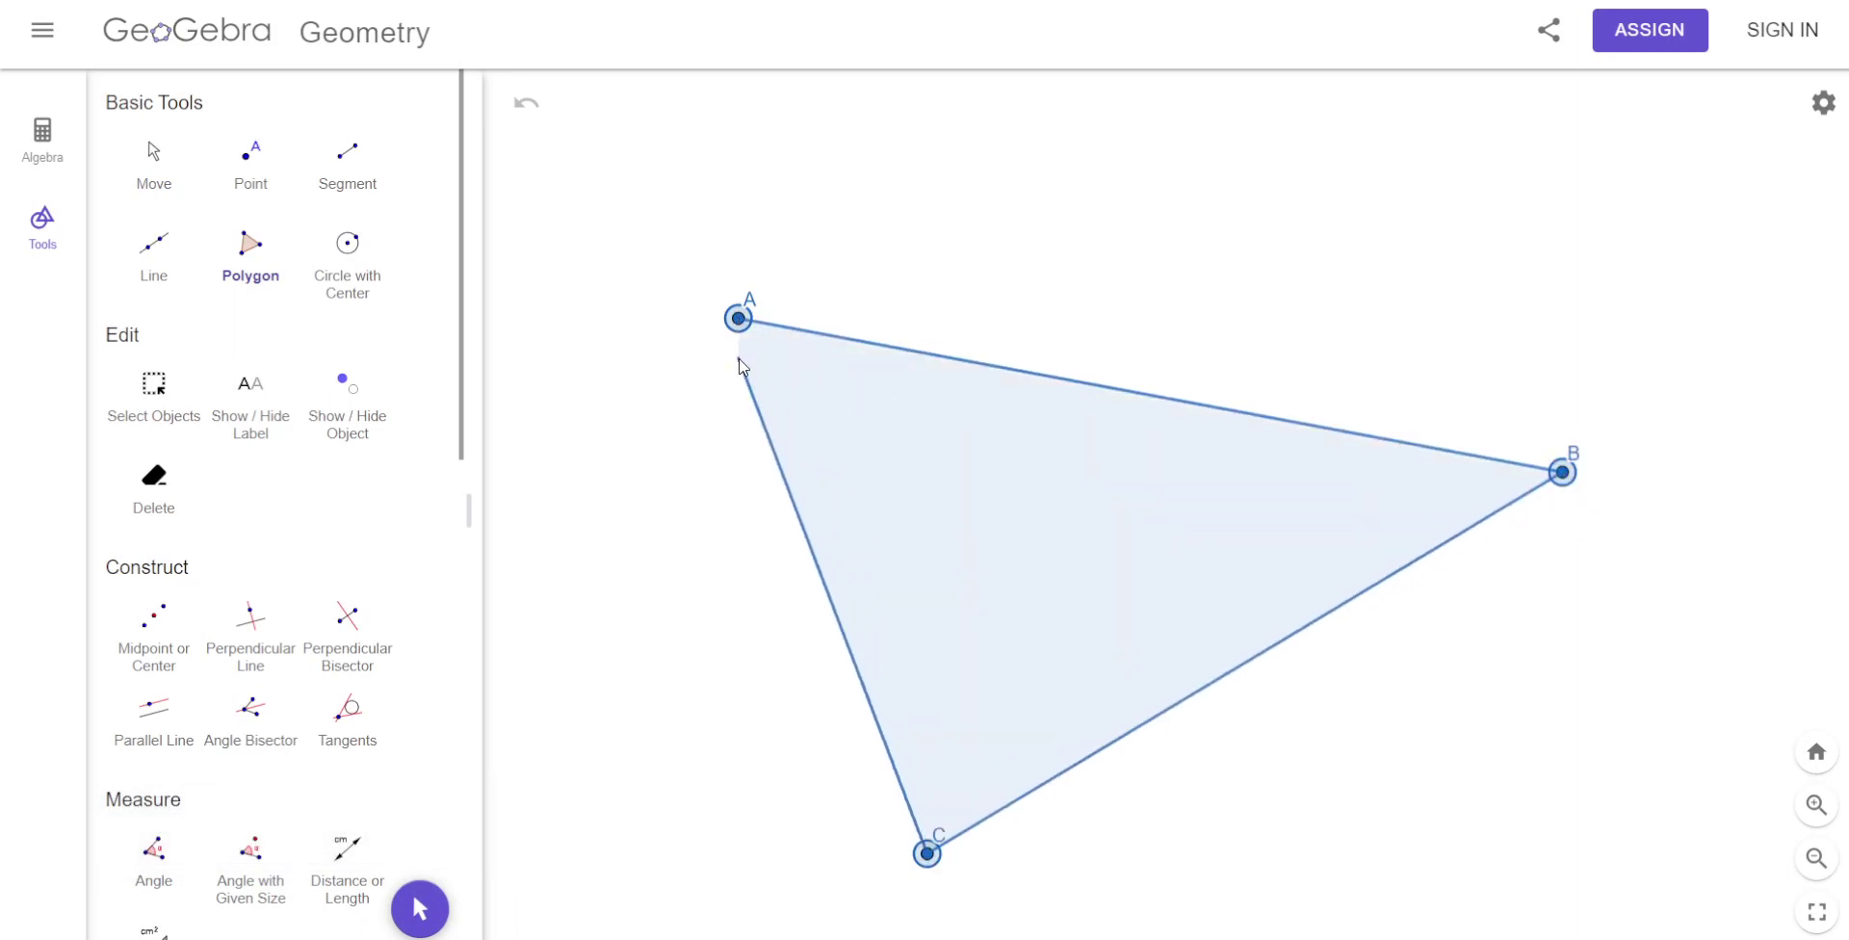
{"action": "left_click", "coordinate": [739, 319]}
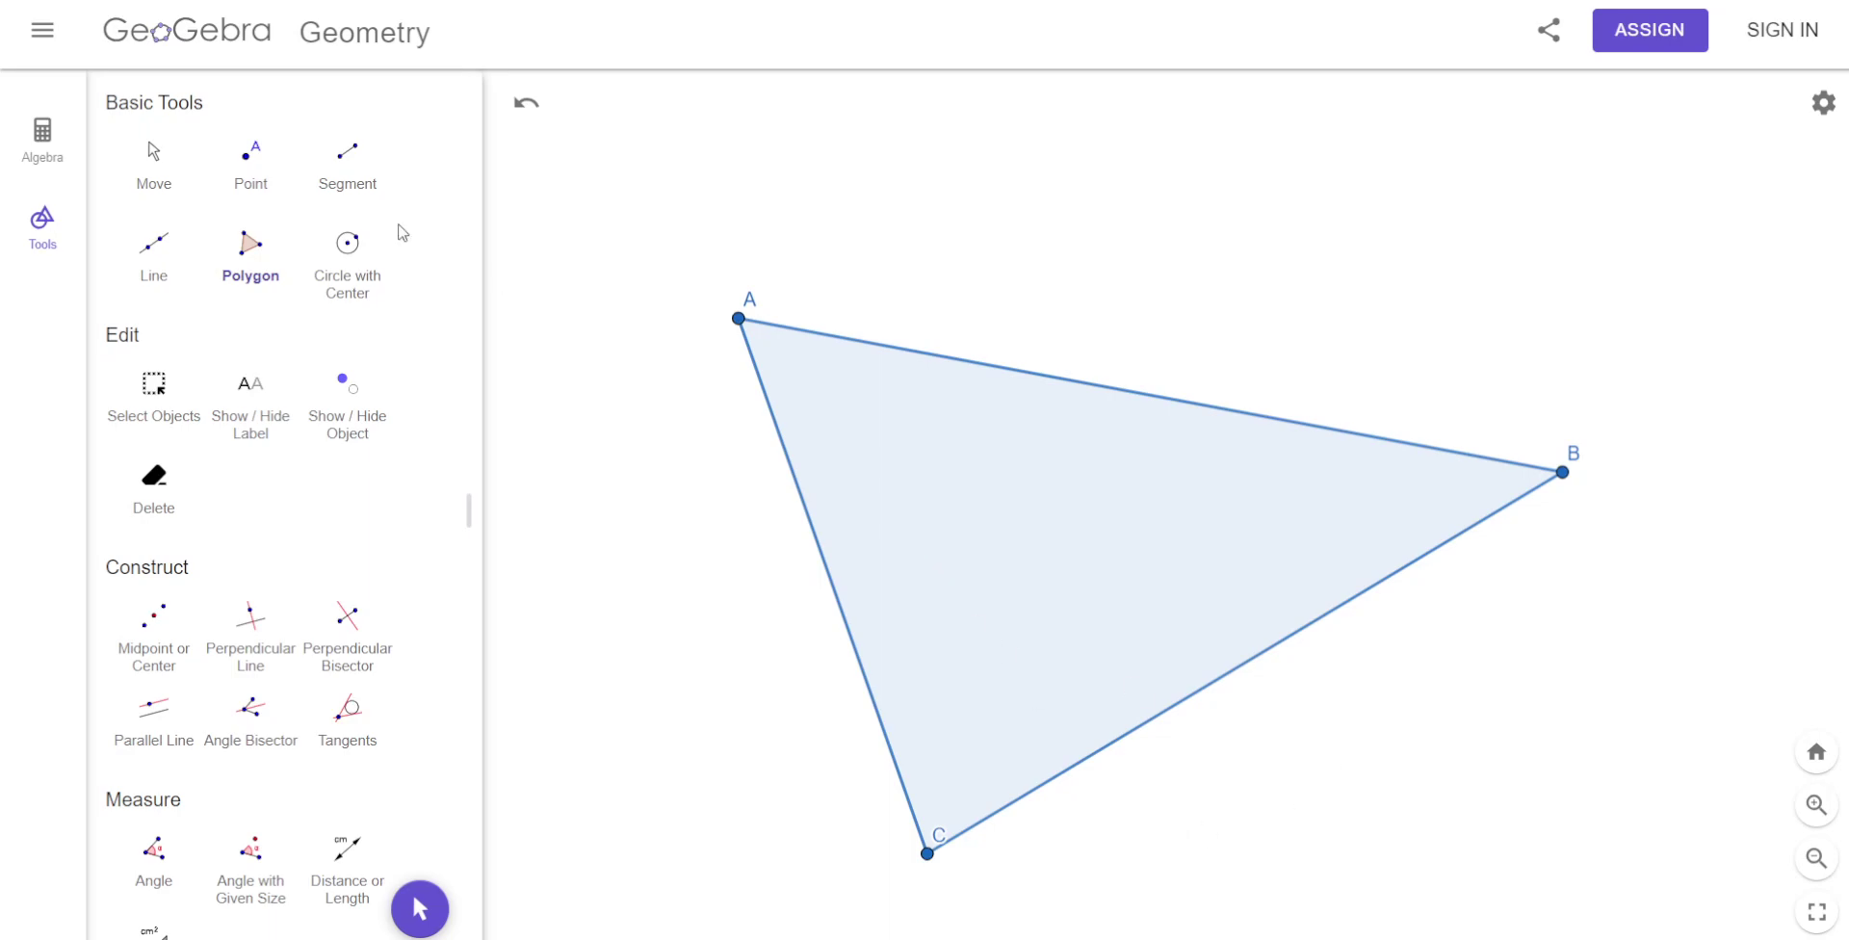
{"action": "left_click", "coordinate": [42, 30]}
{"action": "left_click", "coordinate": [85, 113]}
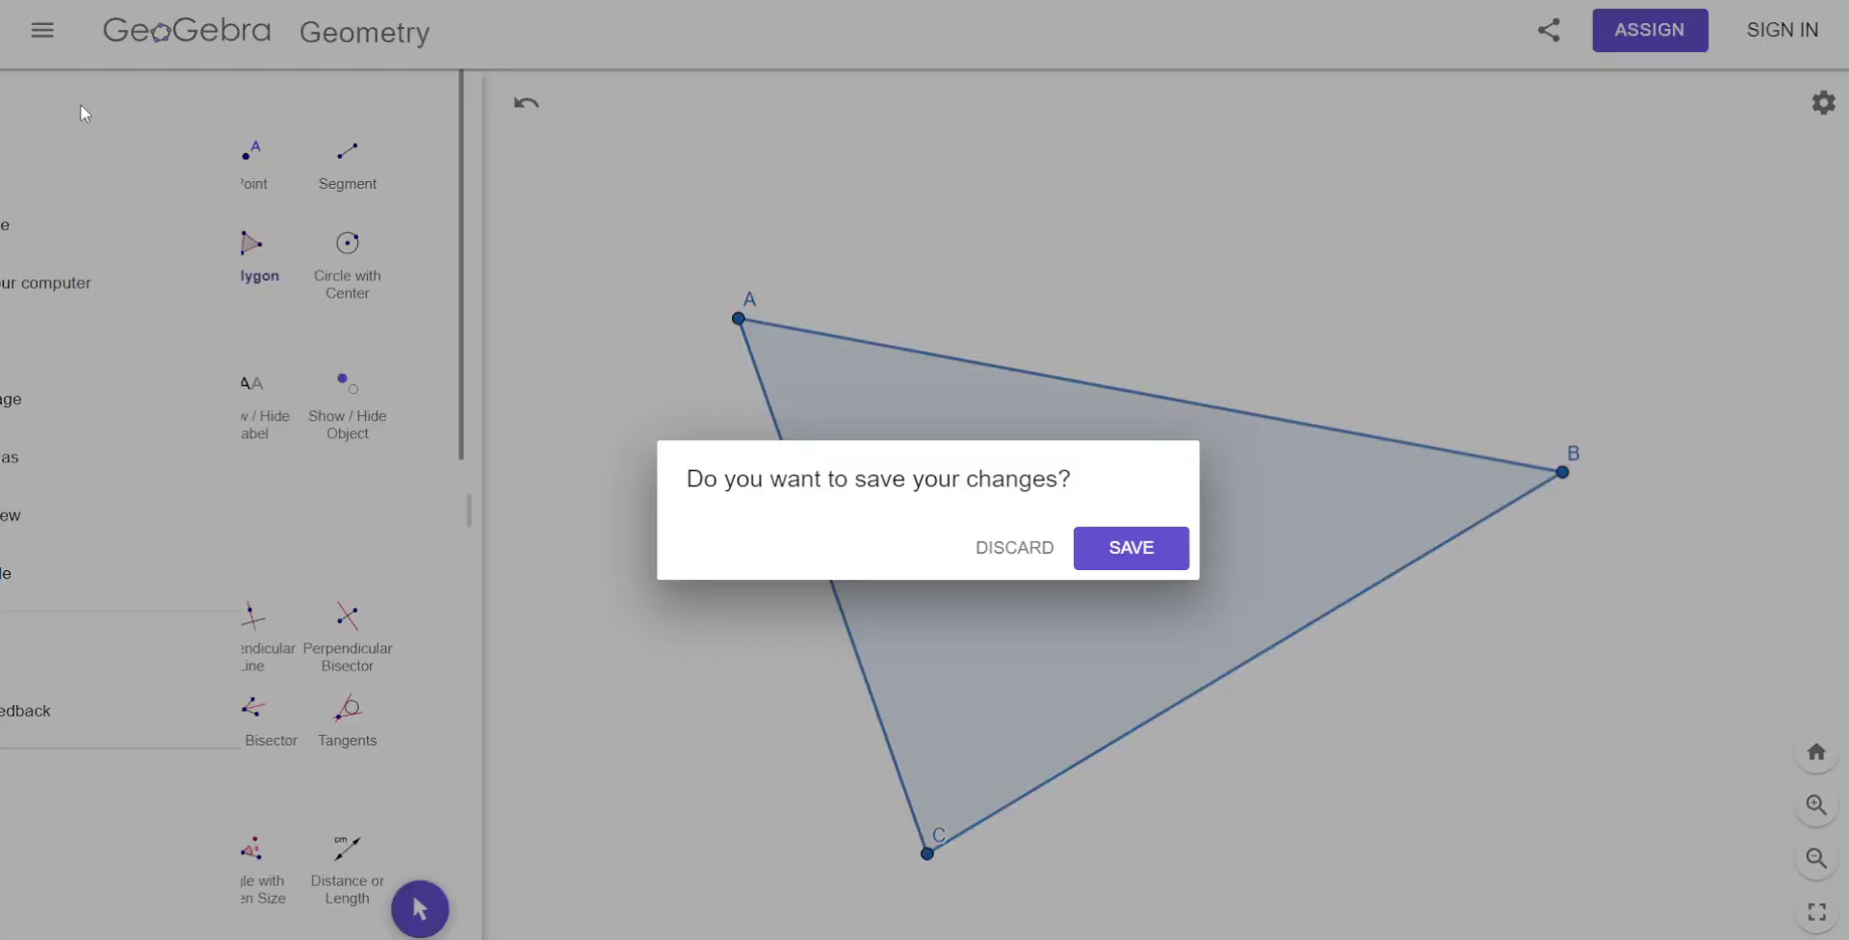
{"action": "left_click", "coordinate": [1019, 551]}
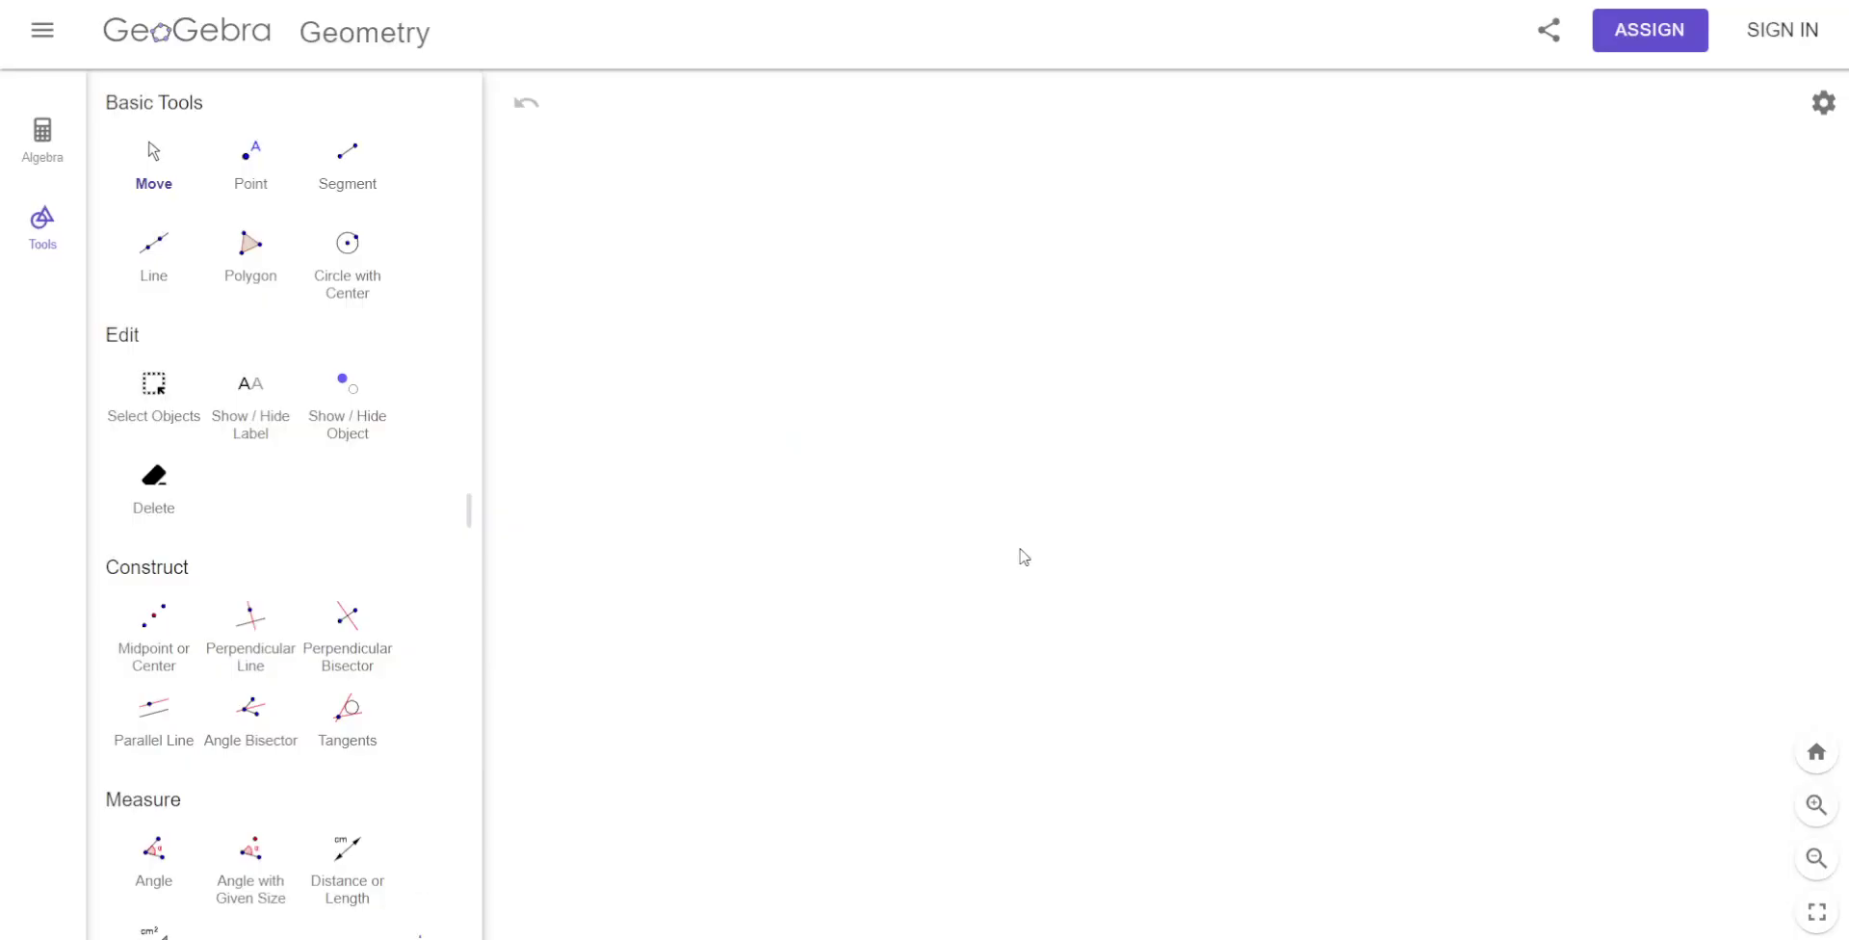
Draw a nearly horizontal segment AB and place a point C above it, nearer to A than to B.
{"action": "left_click", "coordinate": [342, 174]}
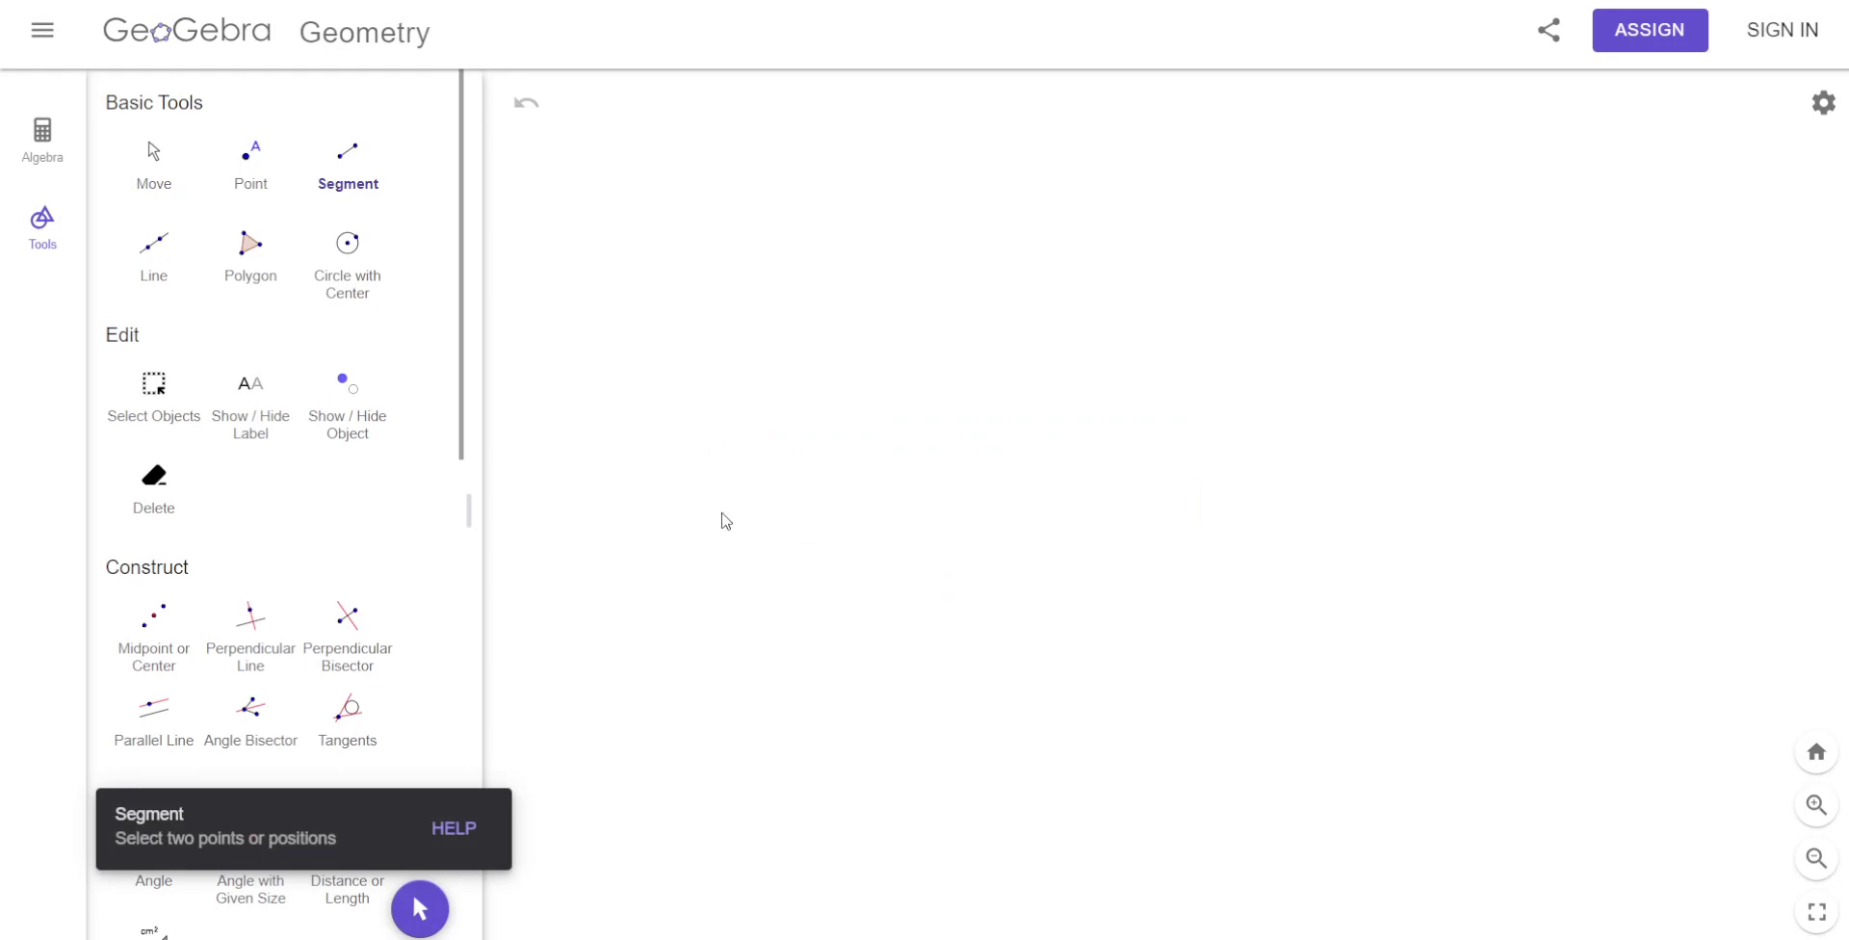
{"action": "left_click", "coordinate": [694, 562]}
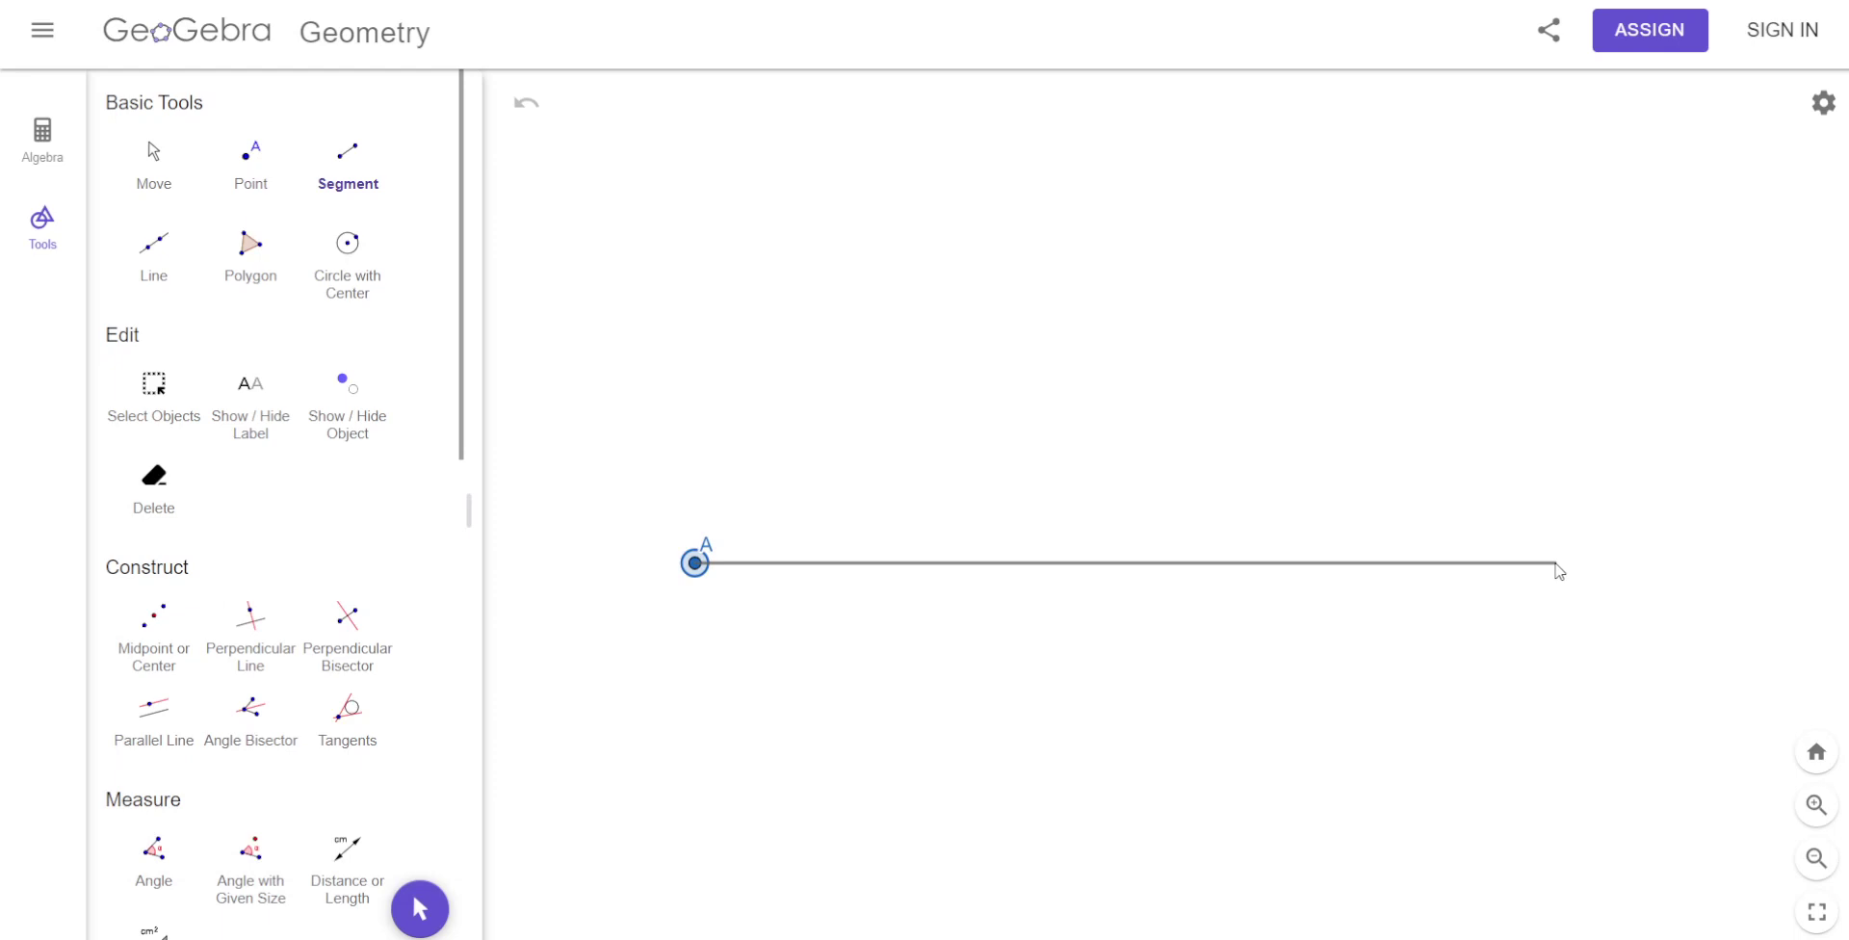
{"action": "left_click", "coordinate": [1555, 571]}
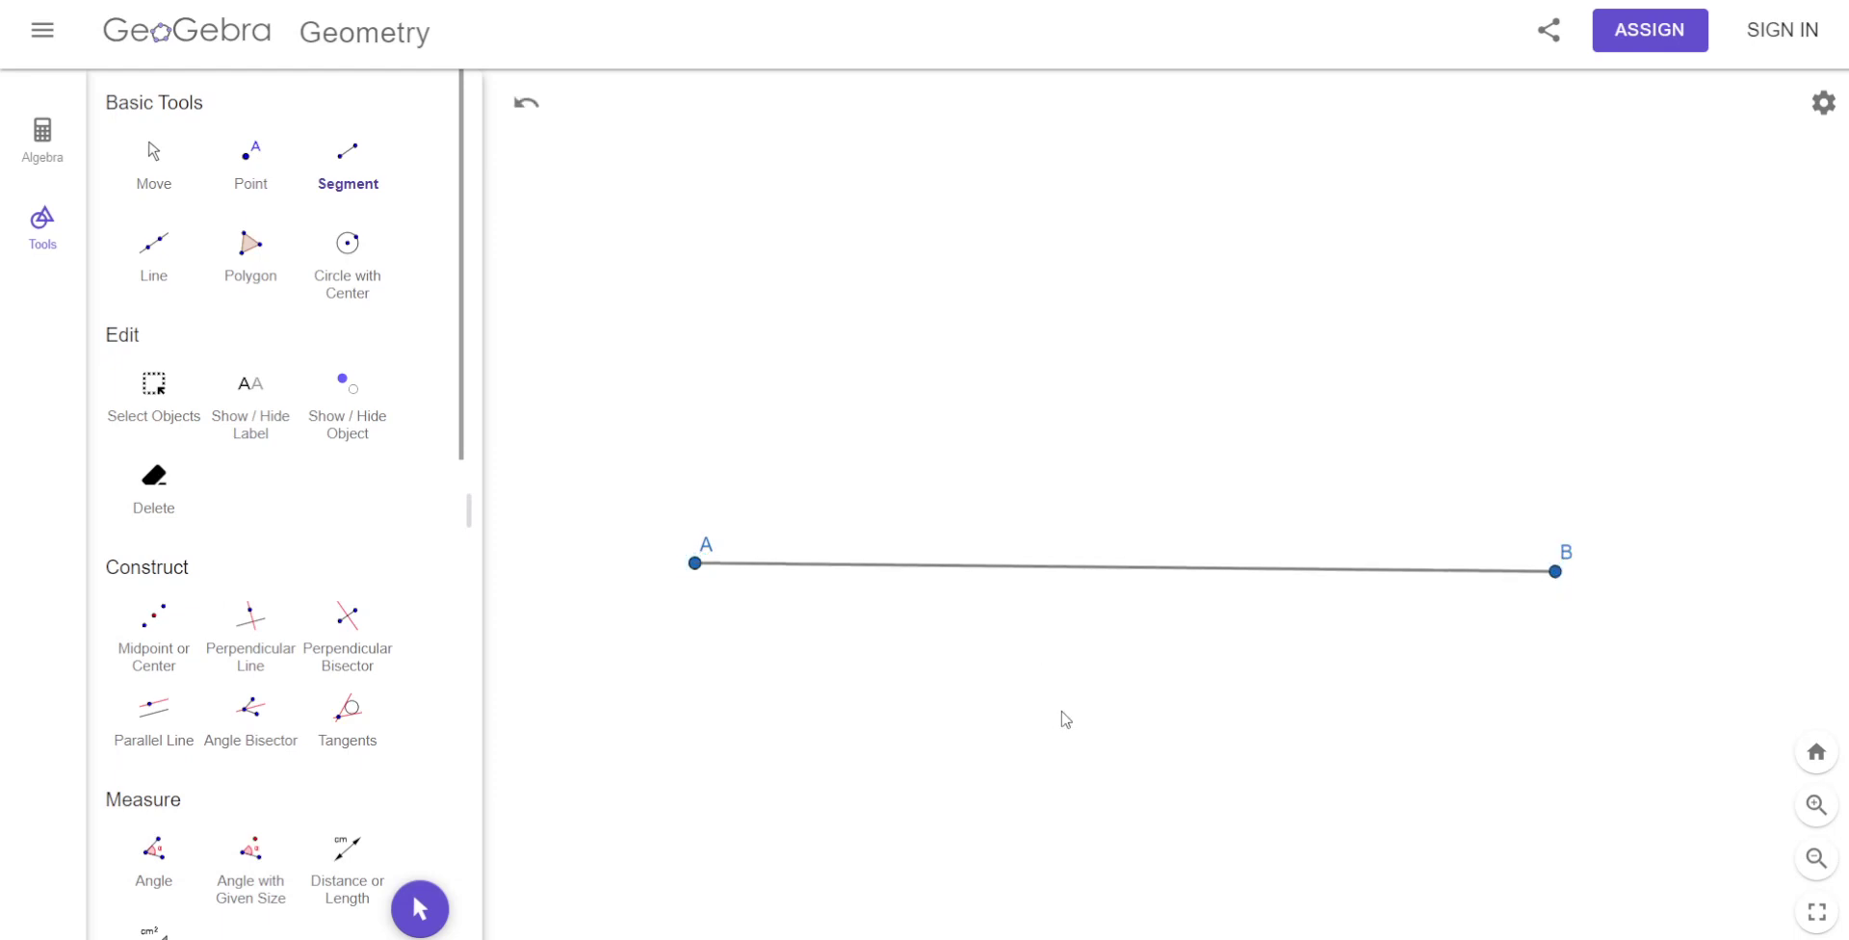
{"action": "left_click", "coordinate": [251, 159]}
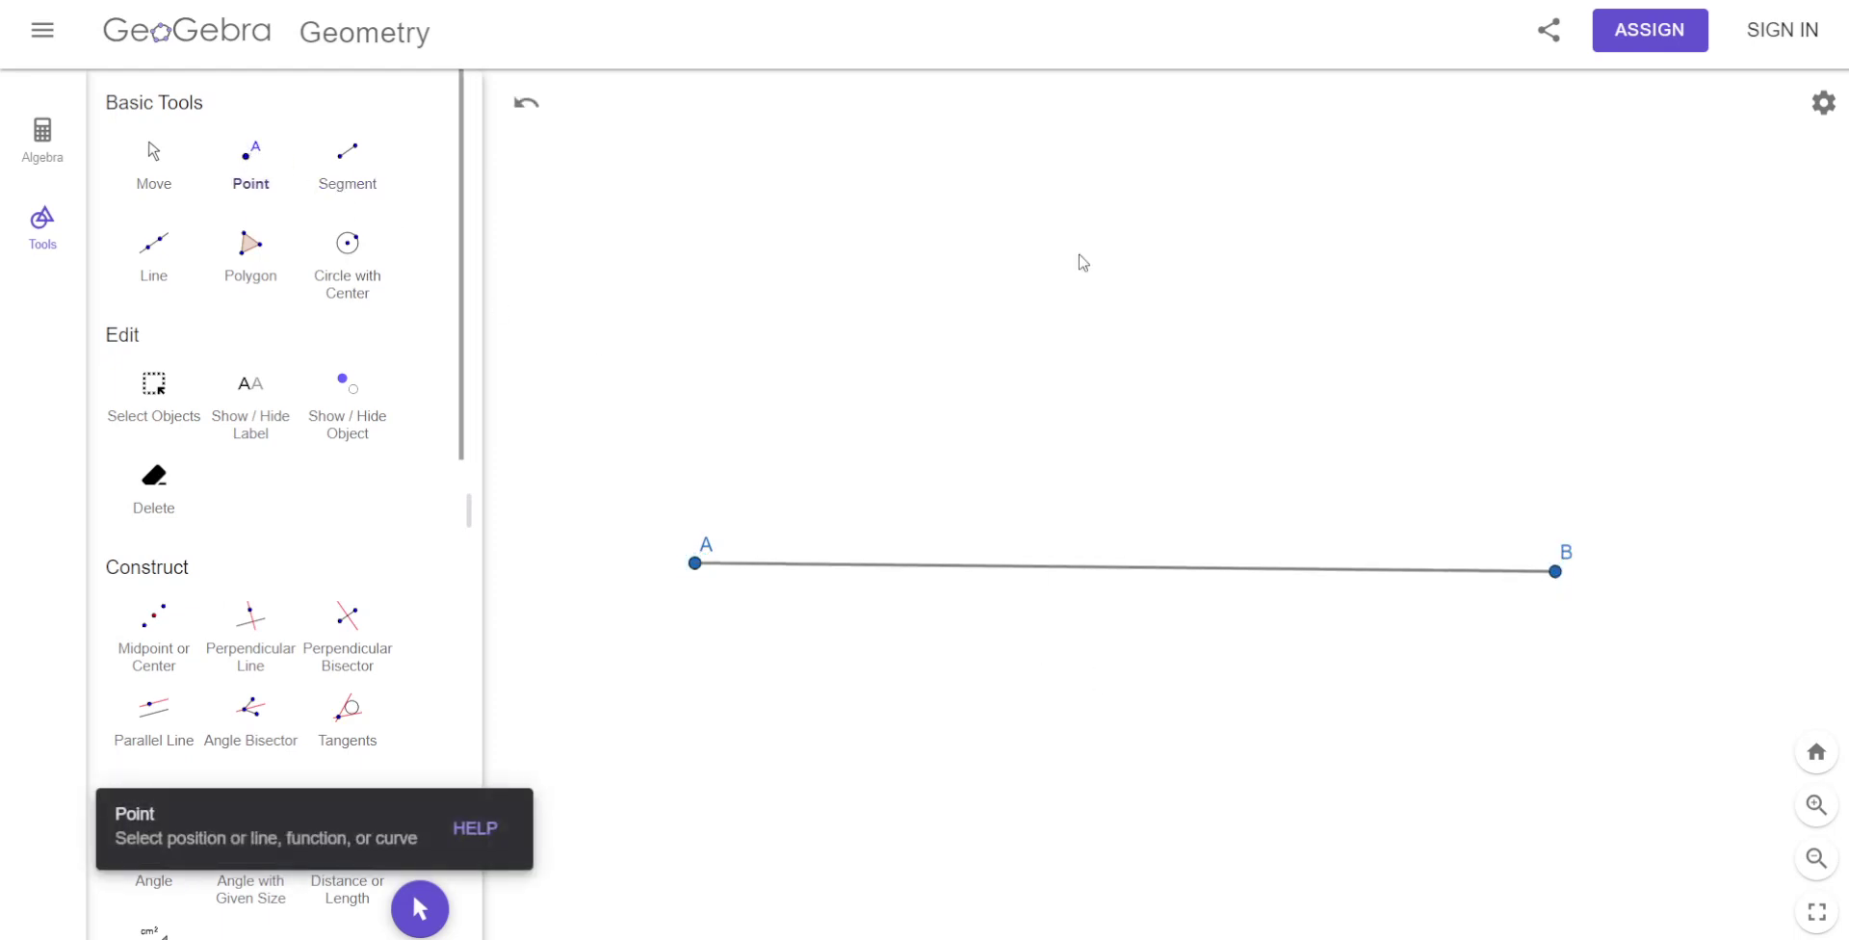
{"action": "left_click", "coordinate": [954, 200]}
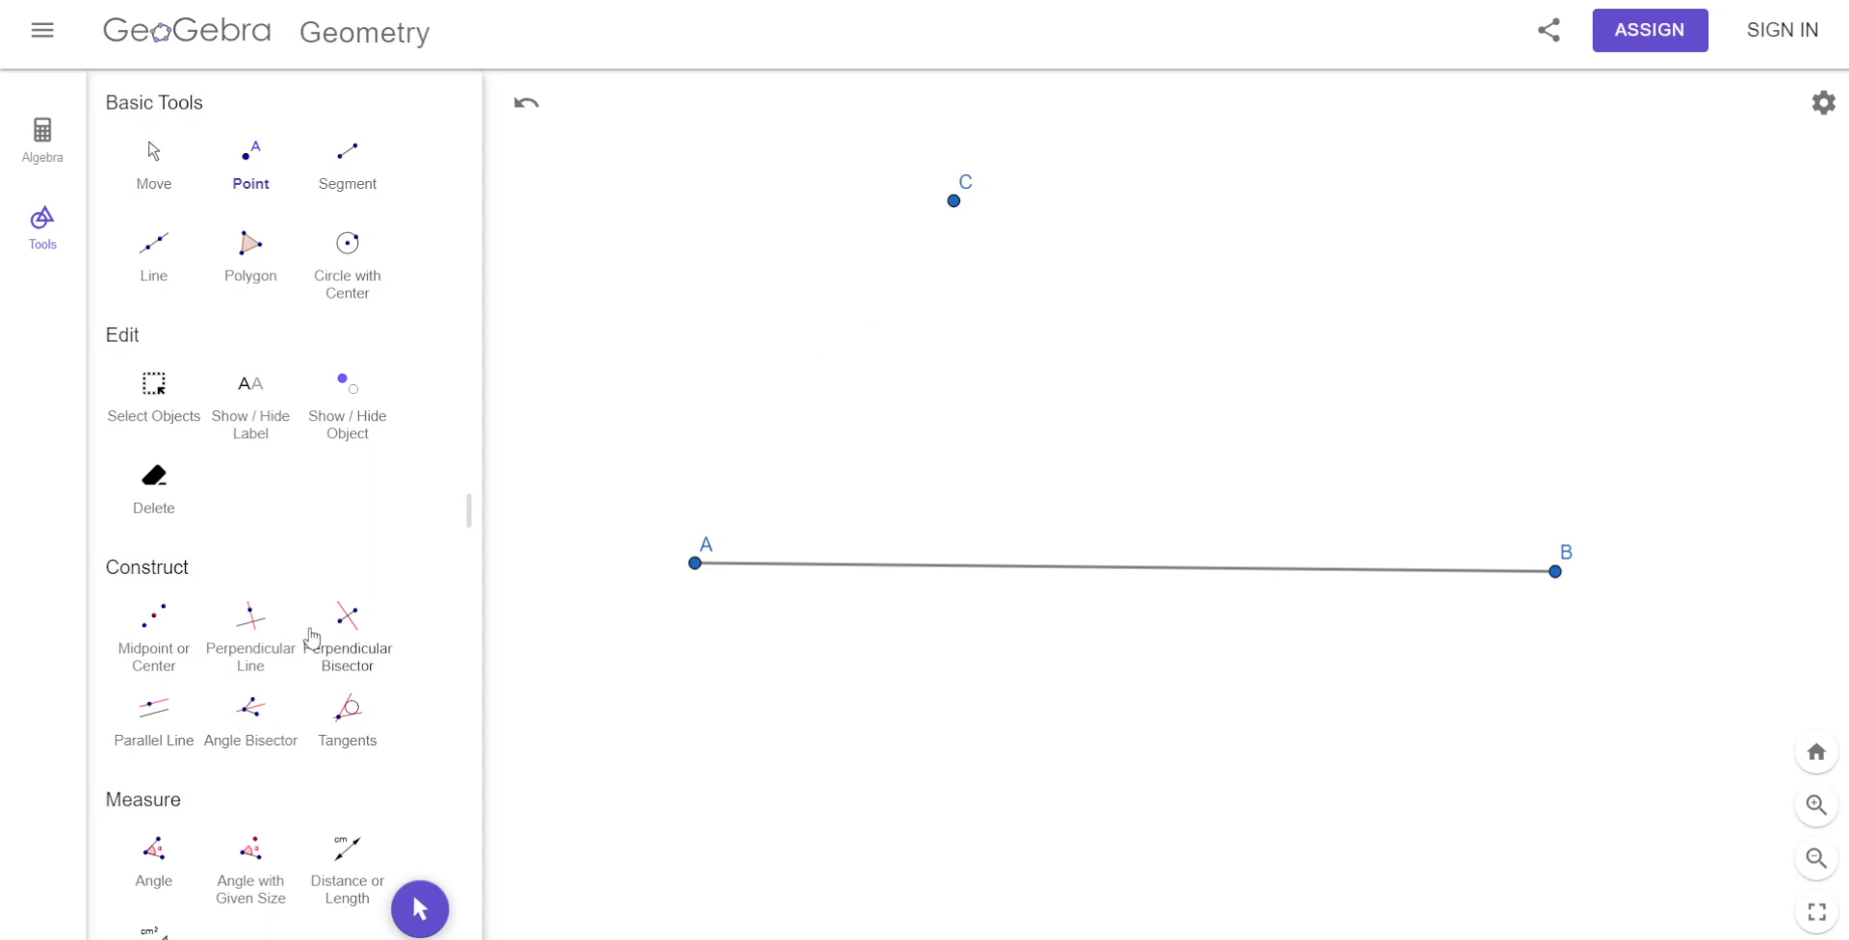
Construct the line through C perpendicular to segment AB, and move endpoint B slightly up and left.
{"action": "left_click", "coordinate": [251, 635]}
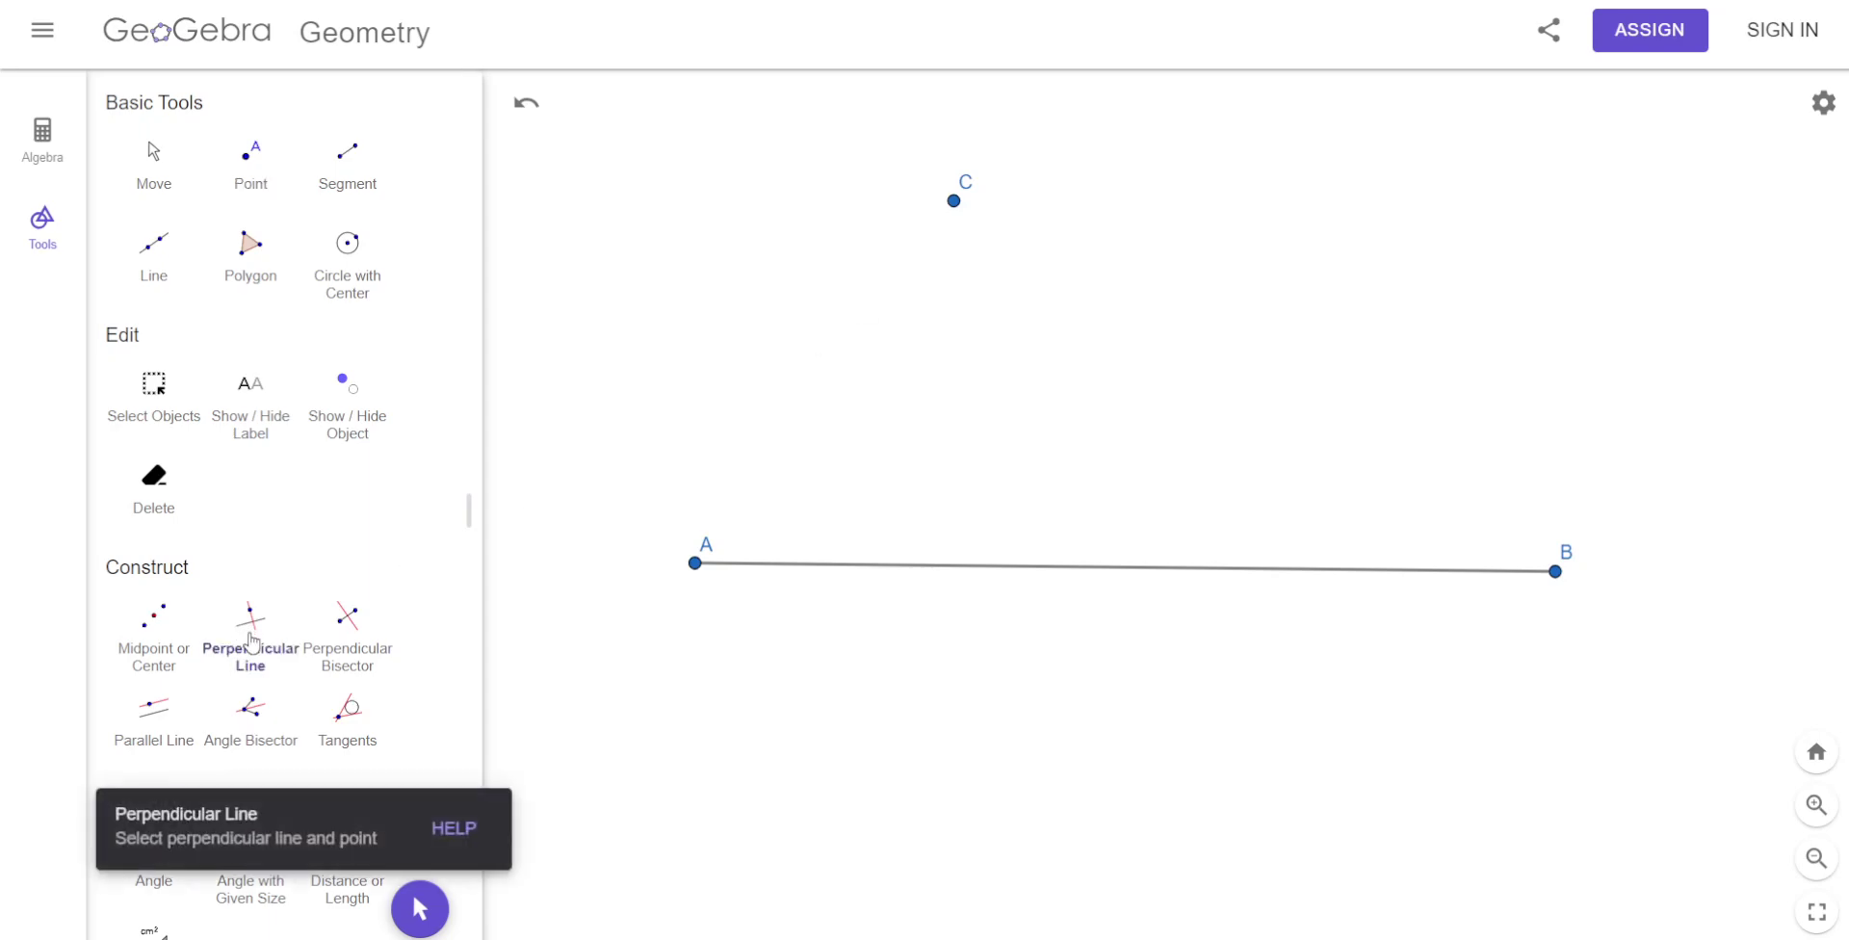
{"action": "left_click", "coordinate": [954, 205]}
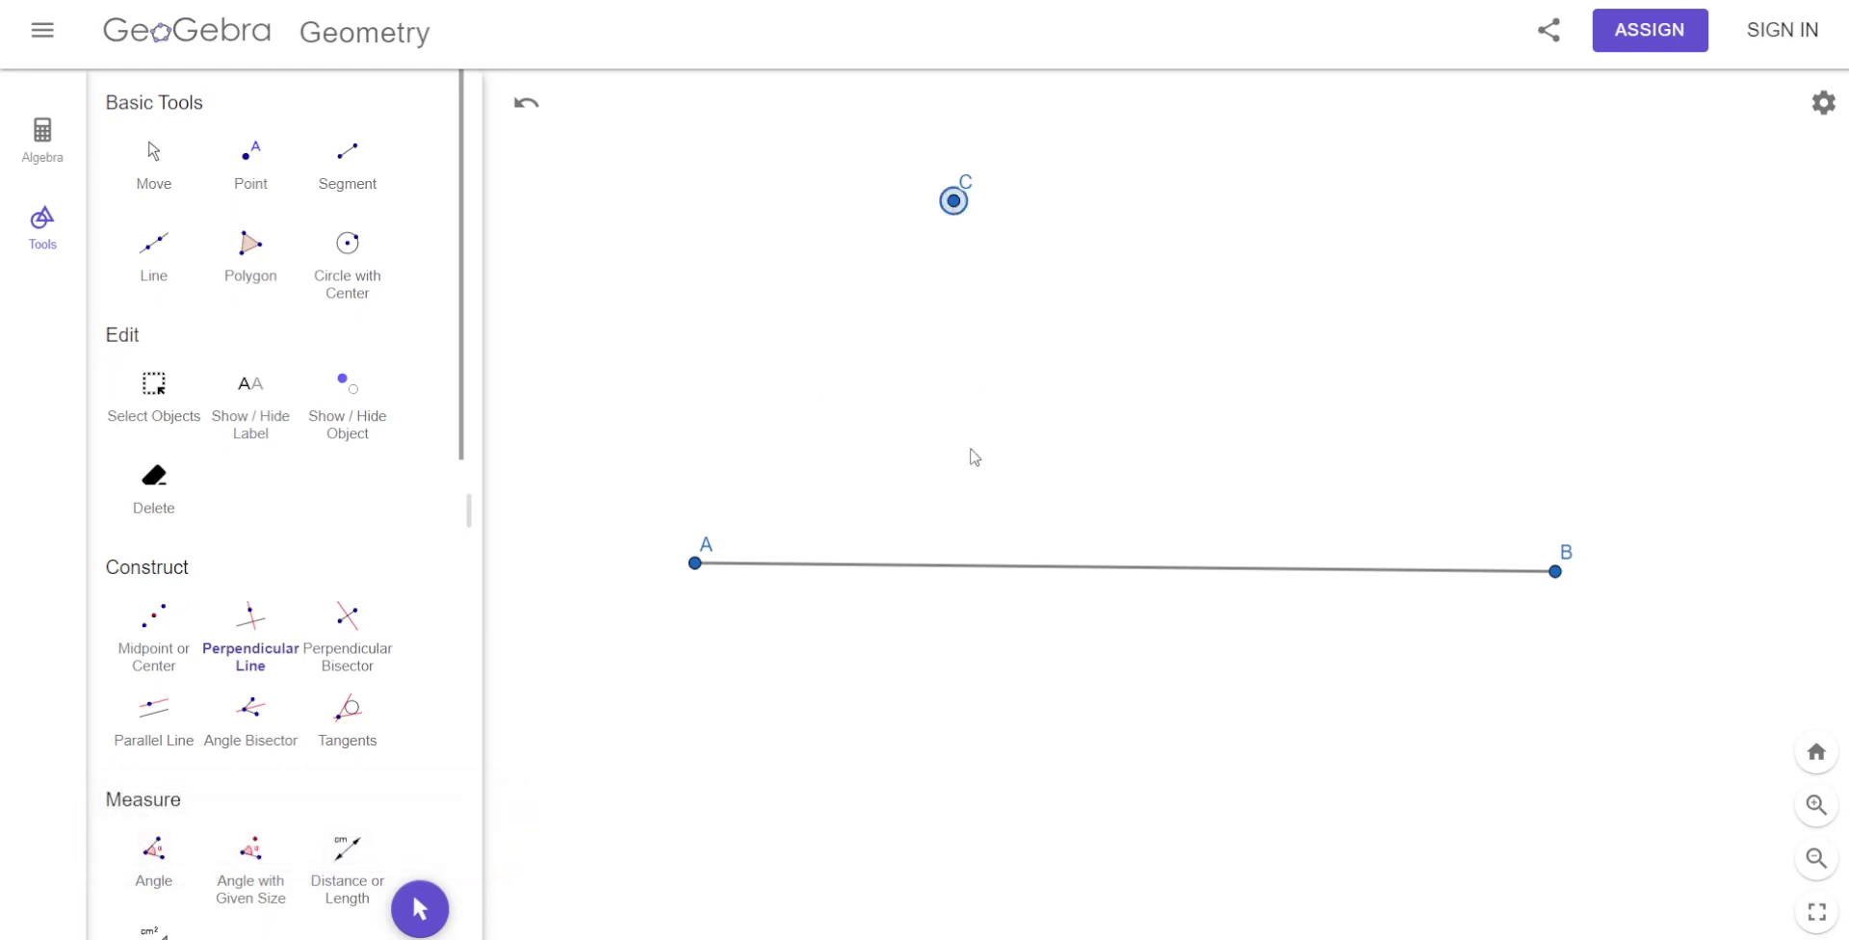
{"action": "left_click", "coordinate": [1400, 578]}
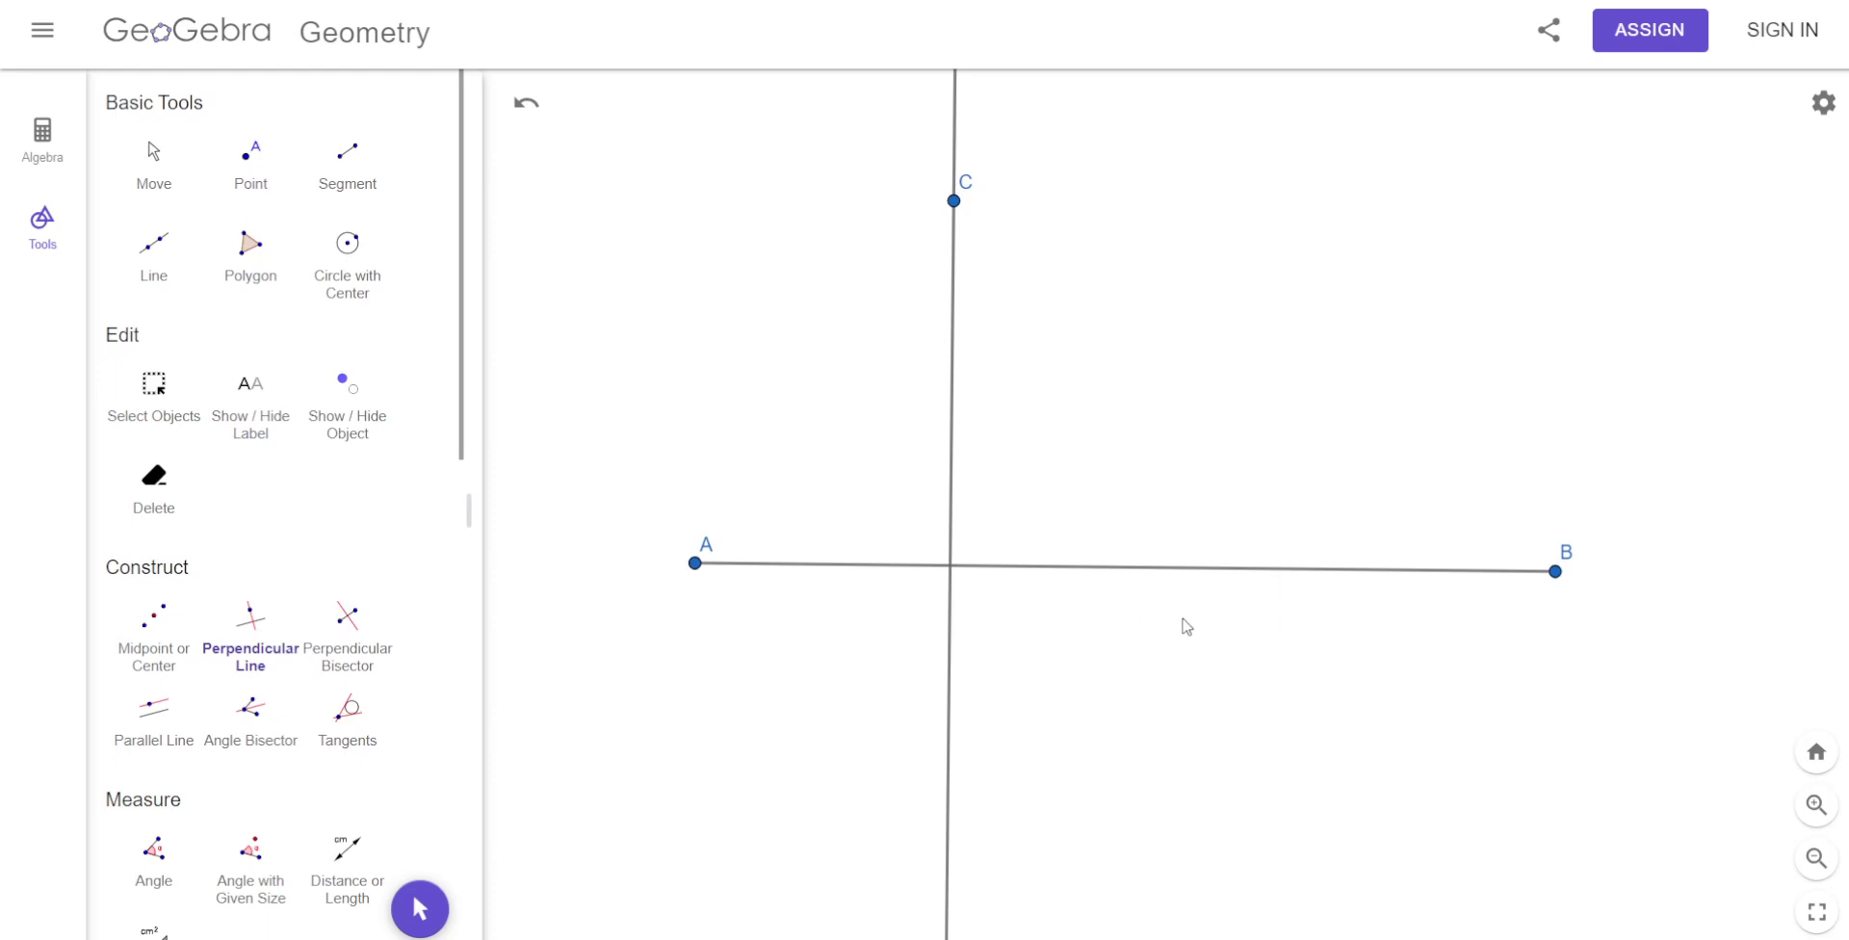
{"action": "left_click", "coordinate": [152, 166]}
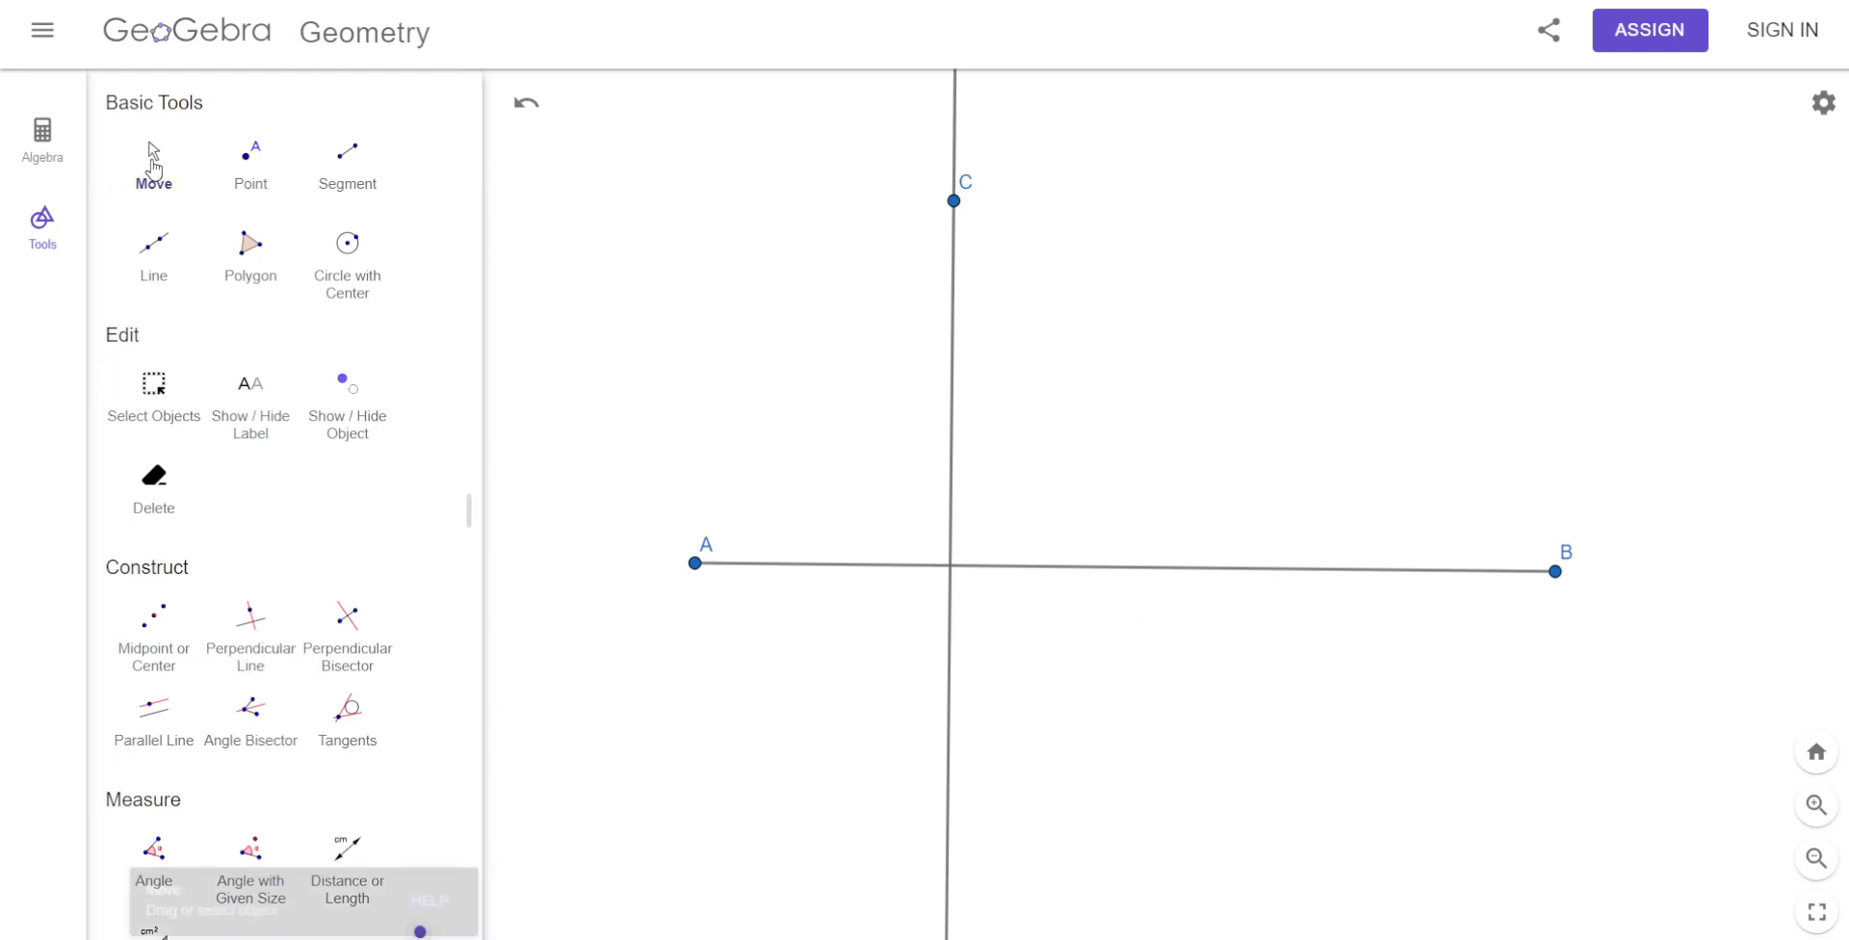
{"action": "mouse_move", "coordinate": [1555, 573]}
{"action": "left_mouse_down"}
{"action": "mouse_move", "coordinate": [1511, 356]}
{"action": "mouse_move", "coordinate": [1326, 150]}
{"action": "mouse_move", "coordinate": [1464, 287]}
{"action": "mouse_move", "coordinate": [1560, 460]}
{"action": "mouse_move", "coordinate": [1586, 578]}
{"action": "mouse_move", "coordinate": [1565, 661]}
{"action": "mouse_move", "coordinate": [1566, 368]}
{"action": "mouse_move", "coordinate": [1420, 214]}
{"action": "mouse_move", "coordinate": [1638, 453]}
{"action": "mouse_move", "coordinate": [1641, 602]}
{"action": "mouse_move", "coordinate": [1534, 559]}
{"action": "left_mouse_up"}
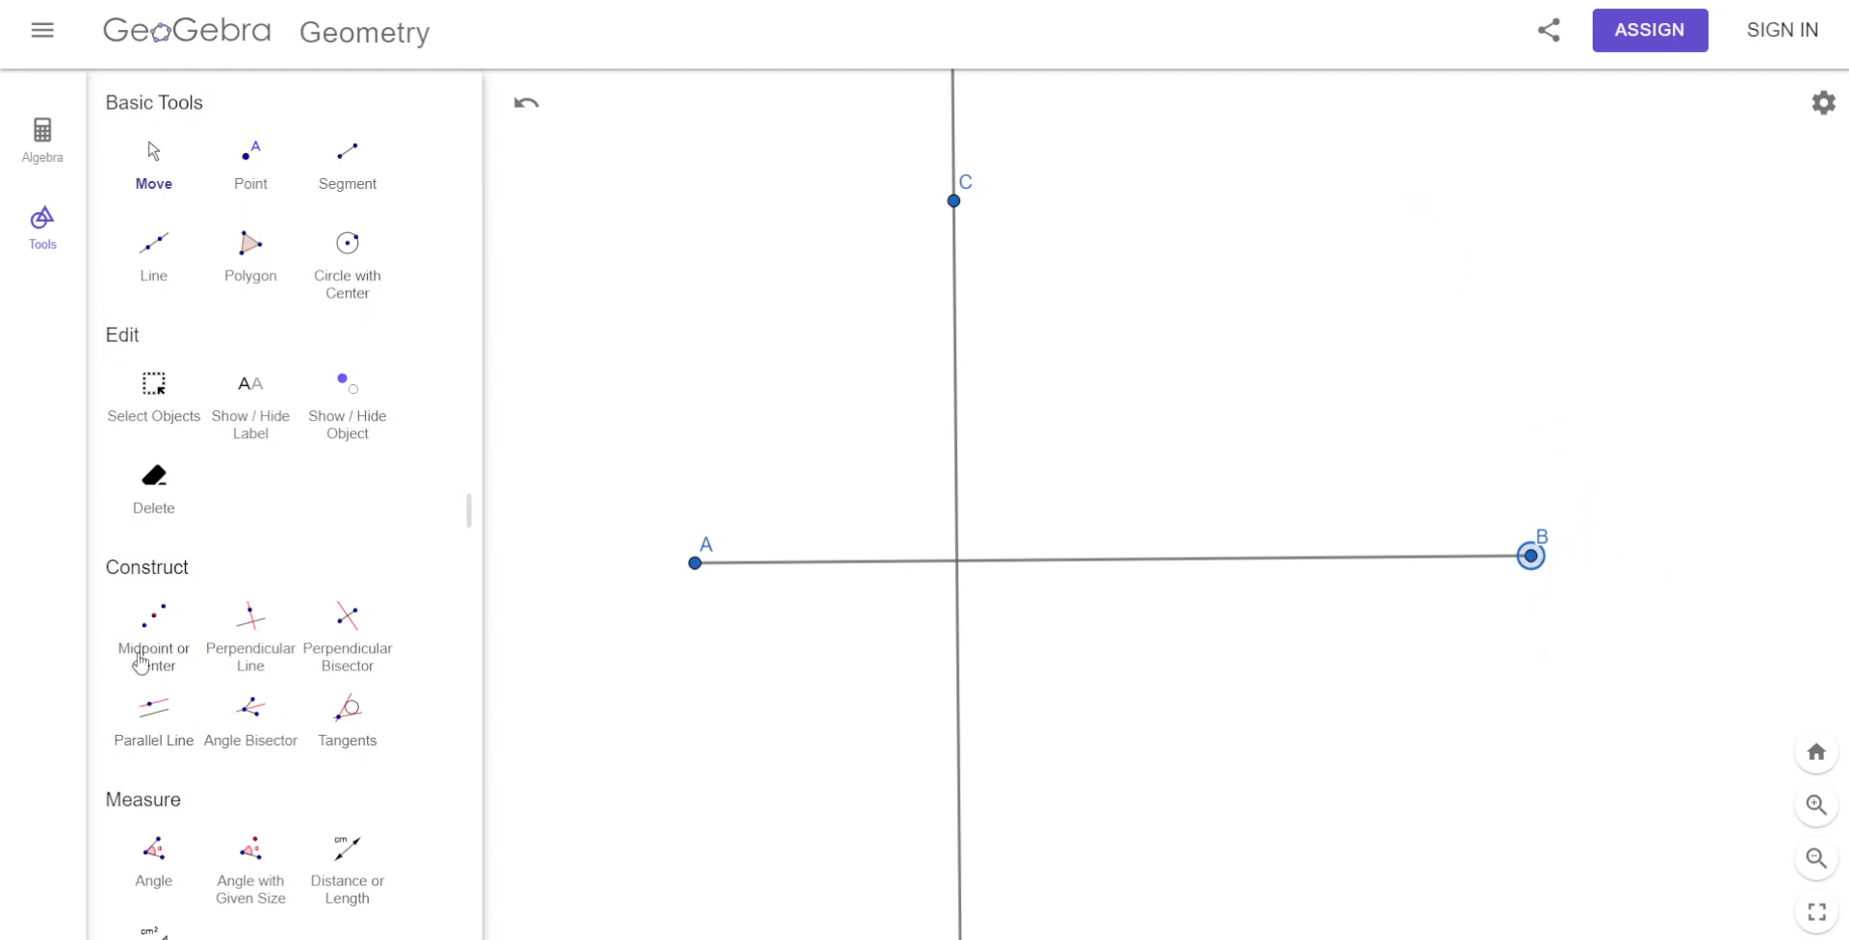
Mark the angle between the perpendicular line and segment AB, and move its label clear of the angle marker.
{"action": "left_click", "coordinate": [147, 860]}
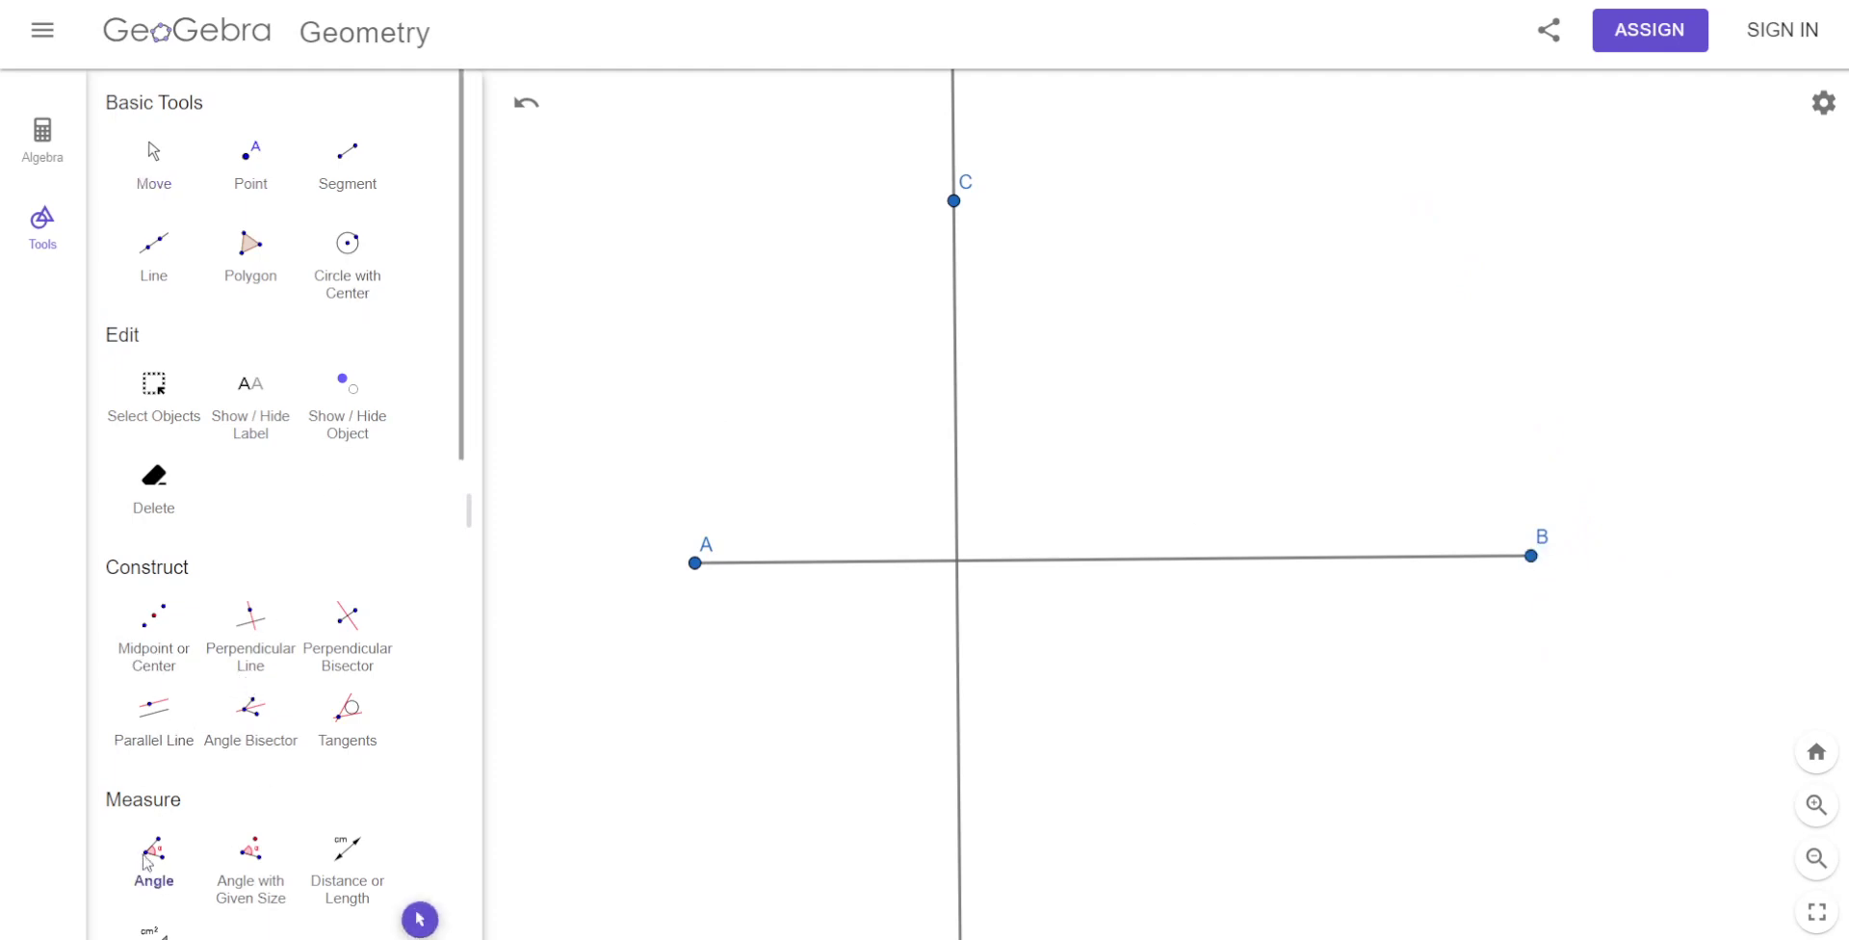
{"action": "left_click", "coordinate": [959, 520]}
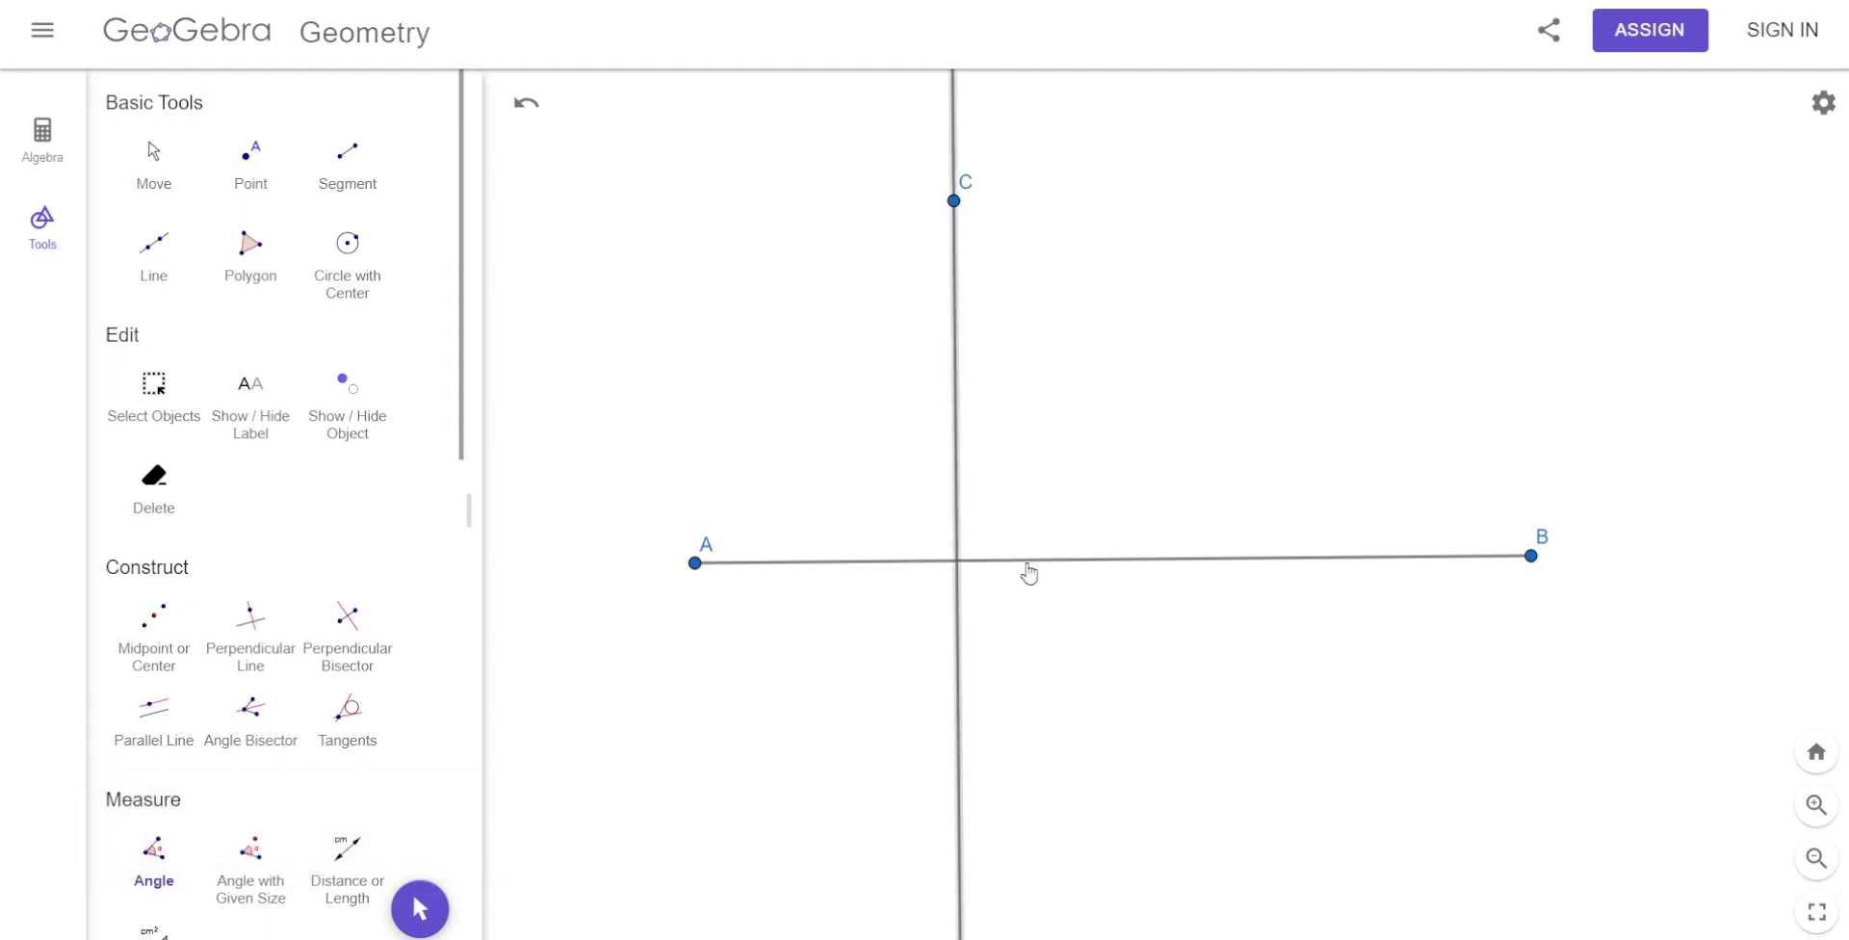
{"action": "left_click", "coordinate": [1027, 561]}
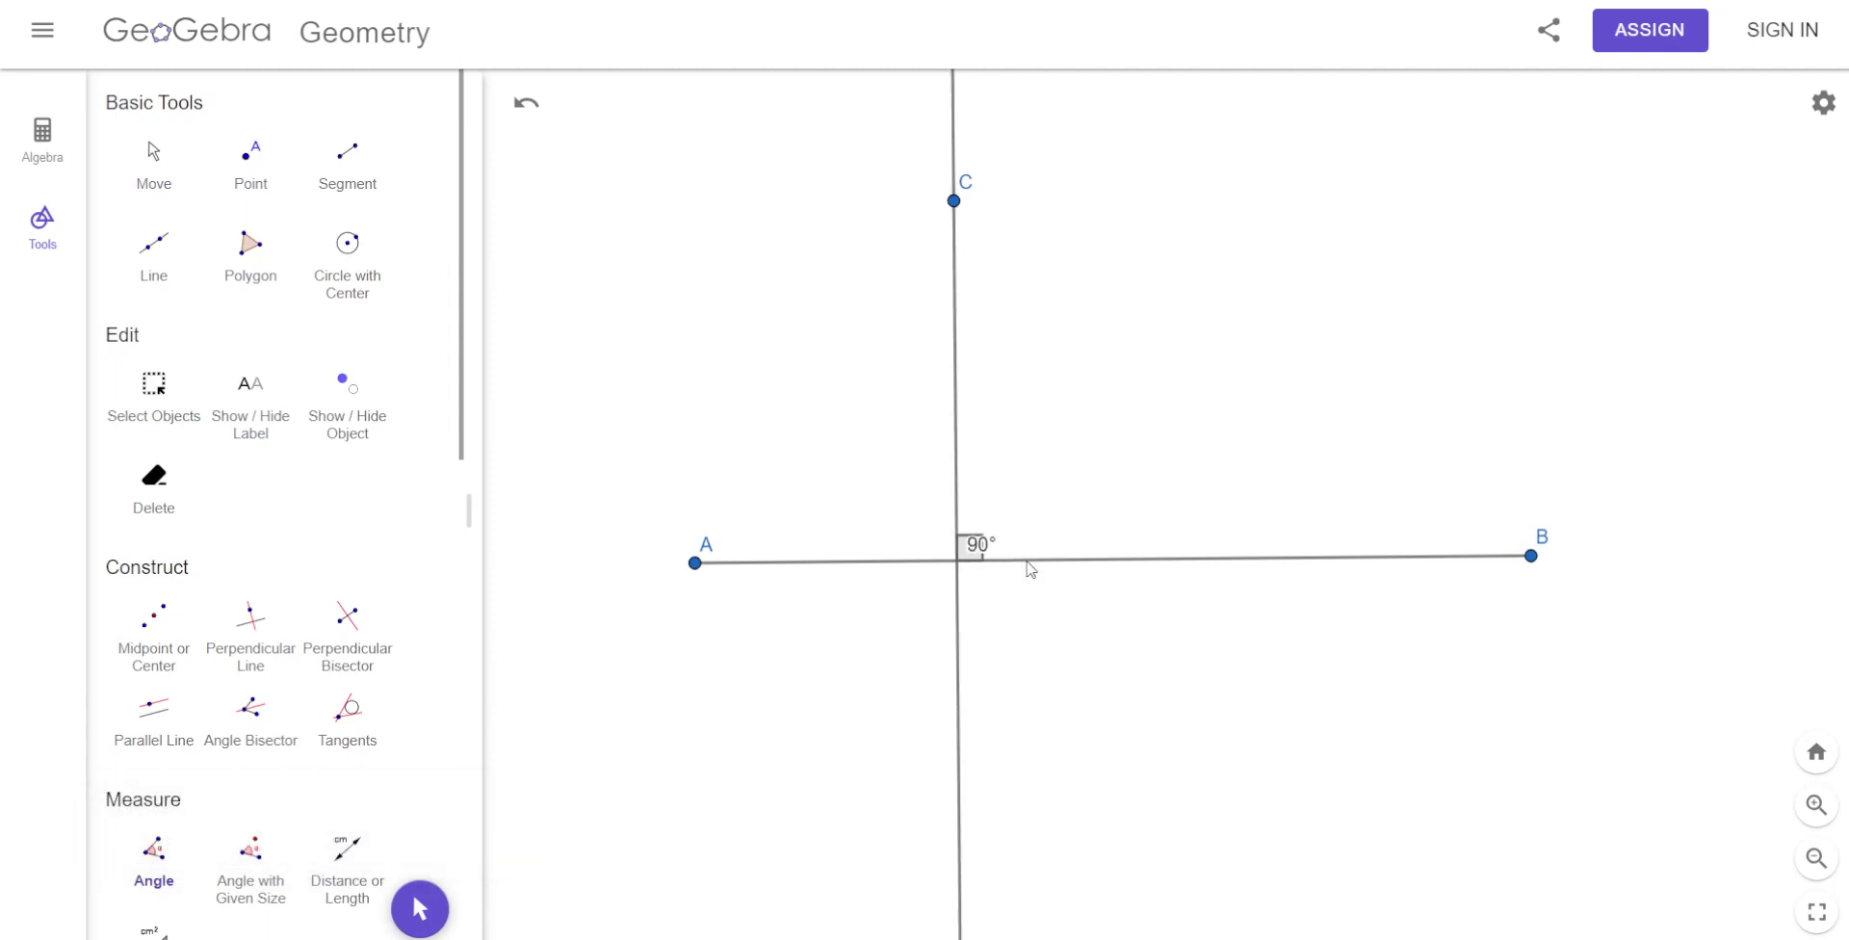
{"action": "left_click", "coordinate": [168, 176]}
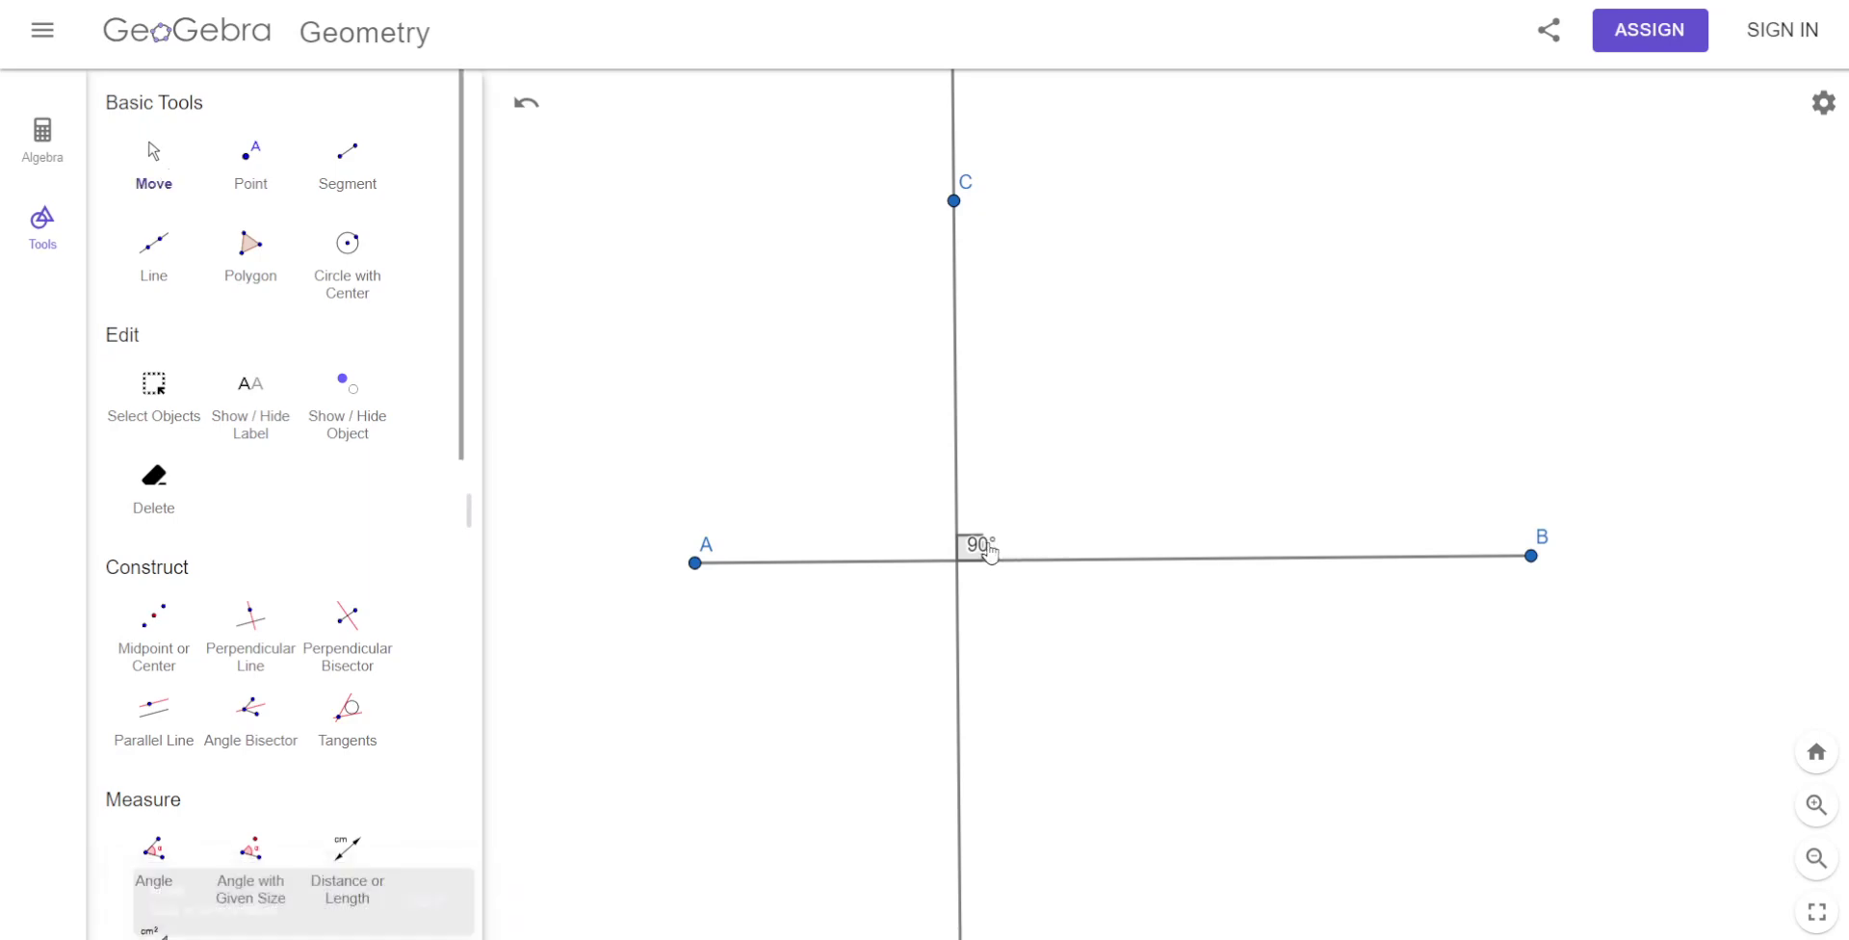
{"action": "left_click_drag", "start_coordinate": [987, 547], "coordinate": [1019, 547]}
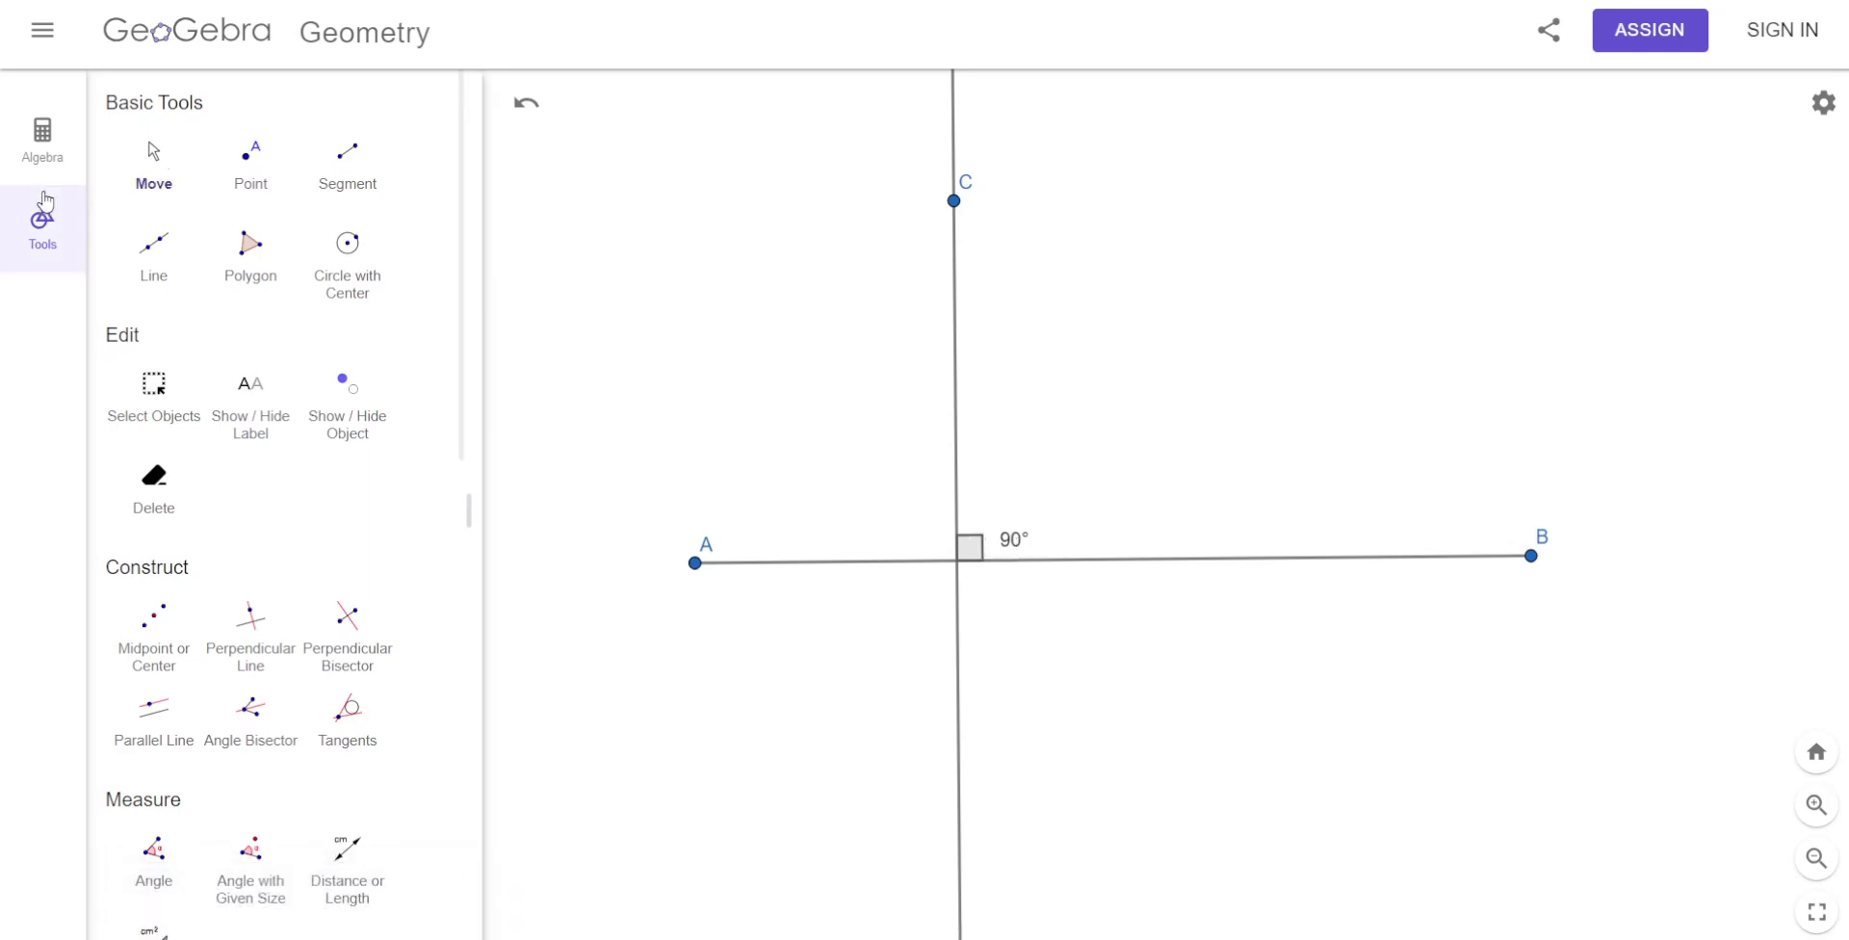
Move endpoint B slightly down and right, and draw a segment from C to the perpendicular line's intersection with AB.
{"action": "mouse_move", "coordinate": [1529, 556]}
{"action": "left_mouse_down"}
{"action": "mouse_move", "coordinate": [1507, 366]}
{"action": "mouse_move", "coordinate": [1529, 223]}
{"action": "mouse_move", "coordinate": [1471, 140]}
{"action": "mouse_move", "coordinate": [1536, 511]}
{"action": "mouse_move", "coordinate": [1423, 719]}
{"action": "mouse_move", "coordinate": [1538, 596]}
{"action": "mouse_move", "coordinate": [1539, 567]}
{"action": "left_mouse_up"}
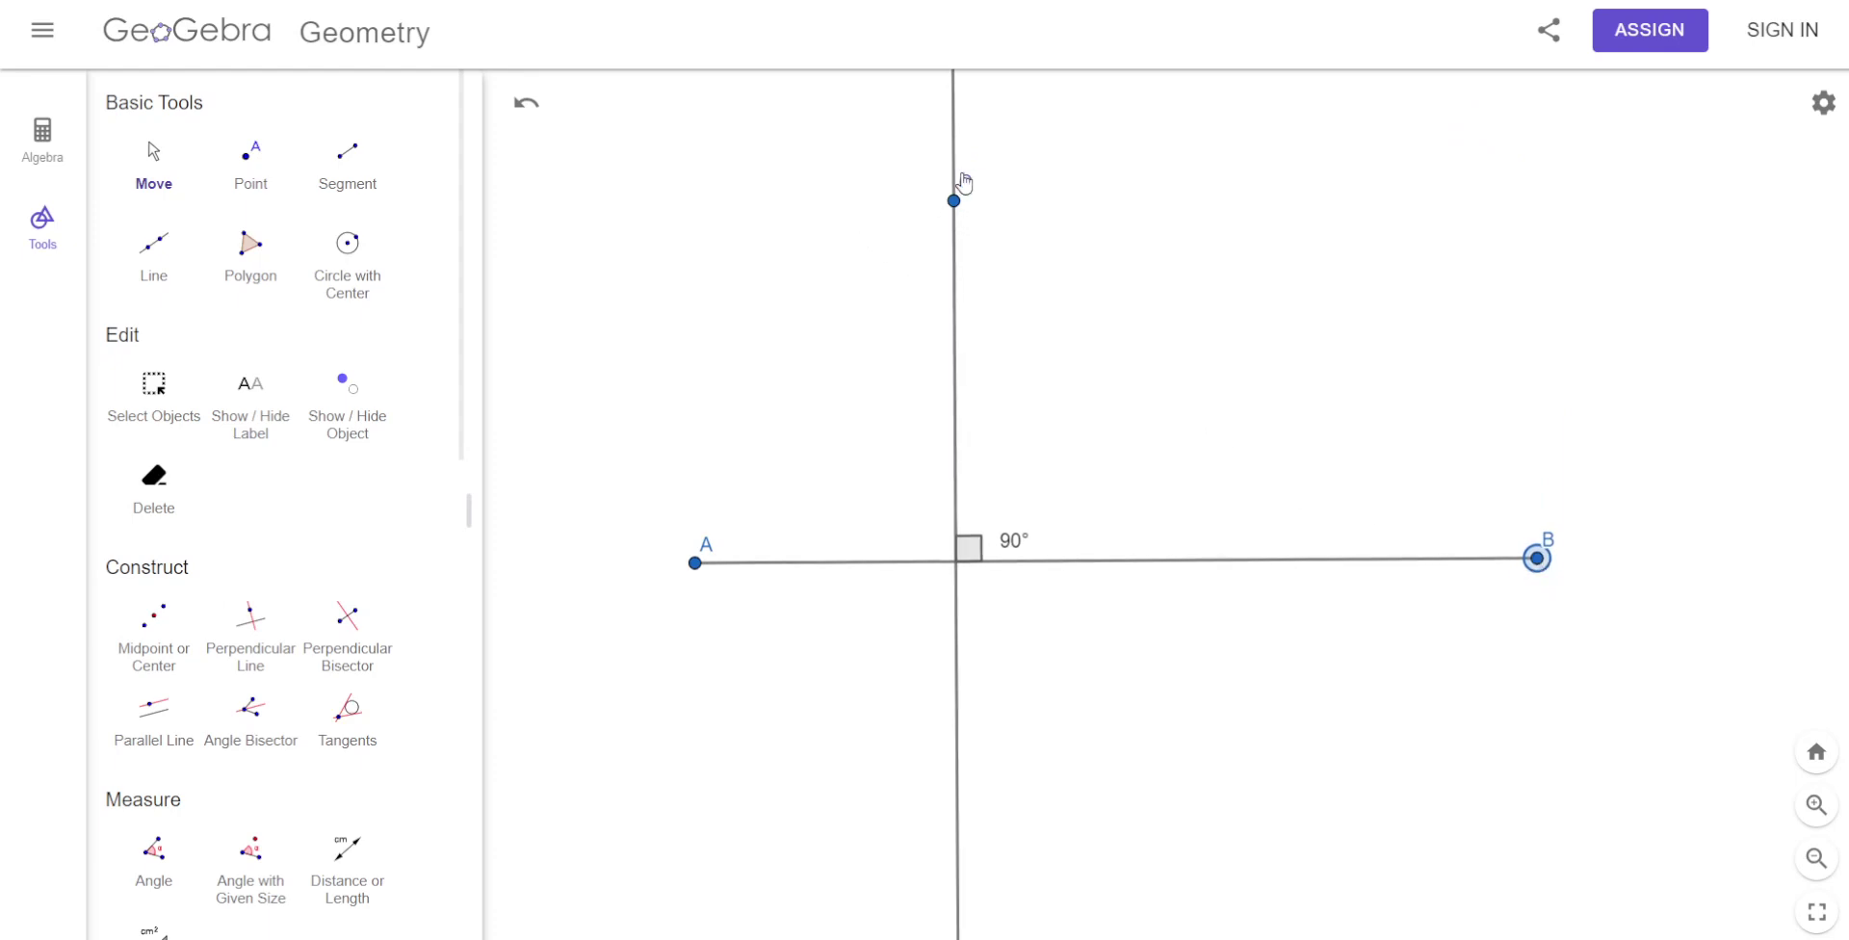
{"action": "left_click", "coordinate": [346, 159]}
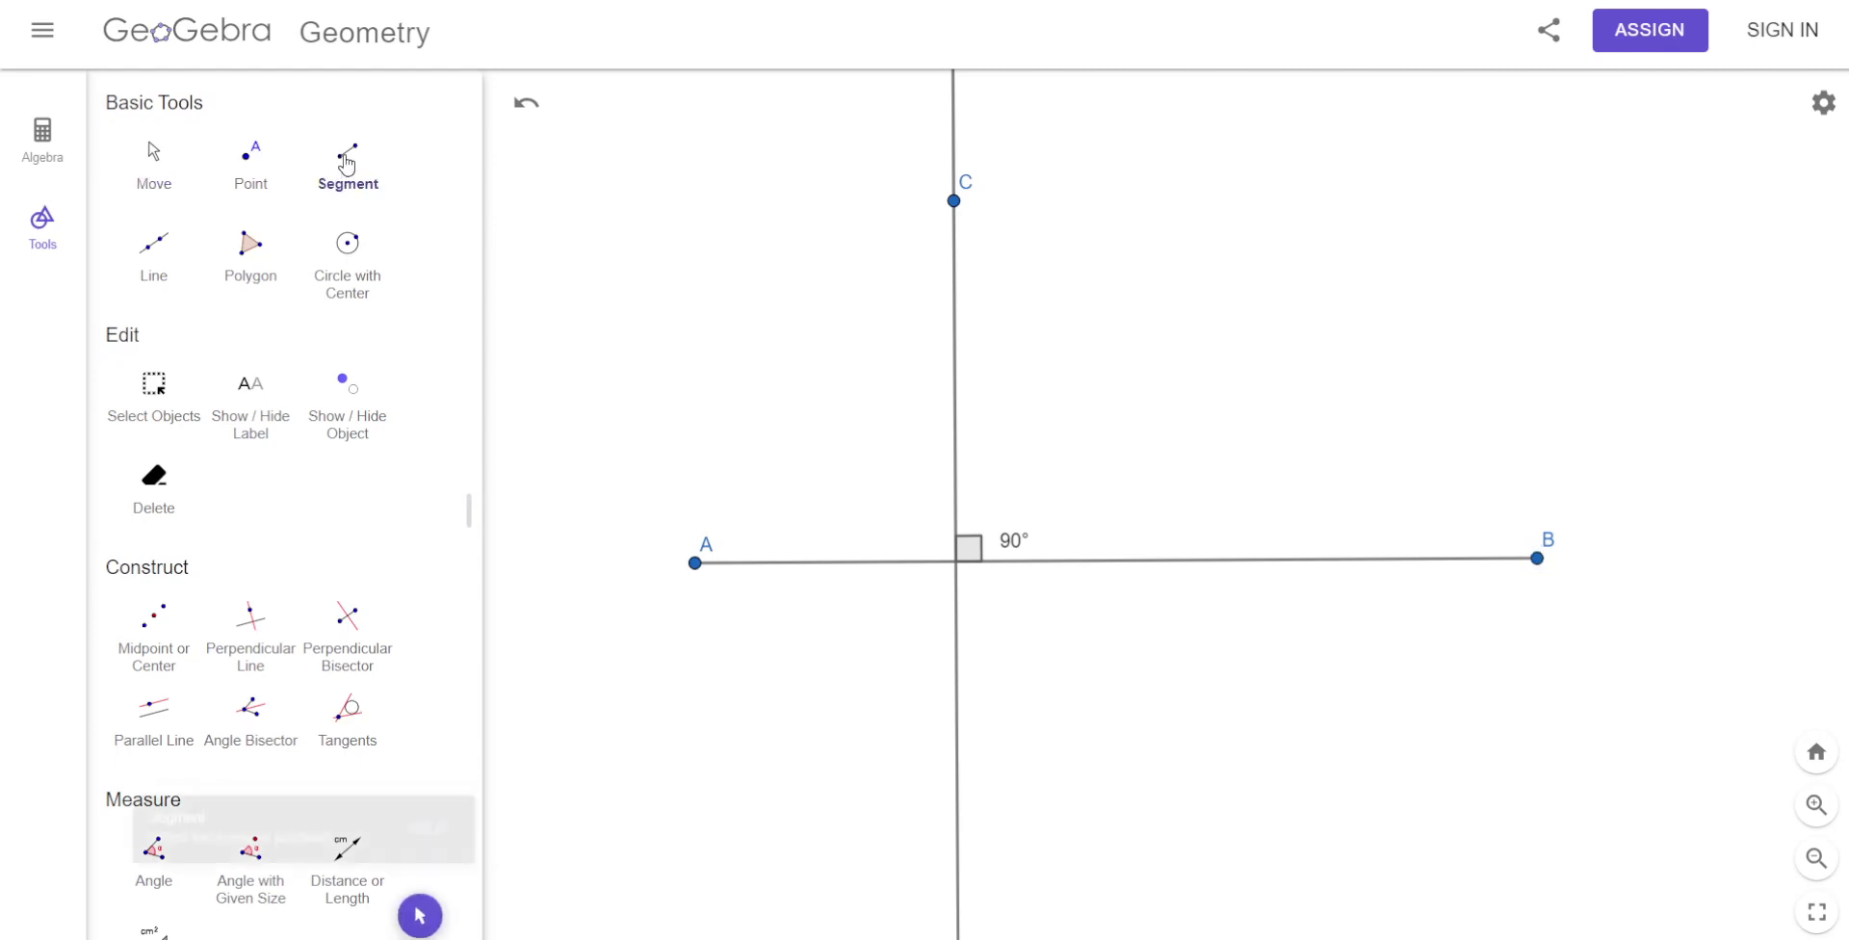
{"action": "left_click", "coordinate": [953, 201]}
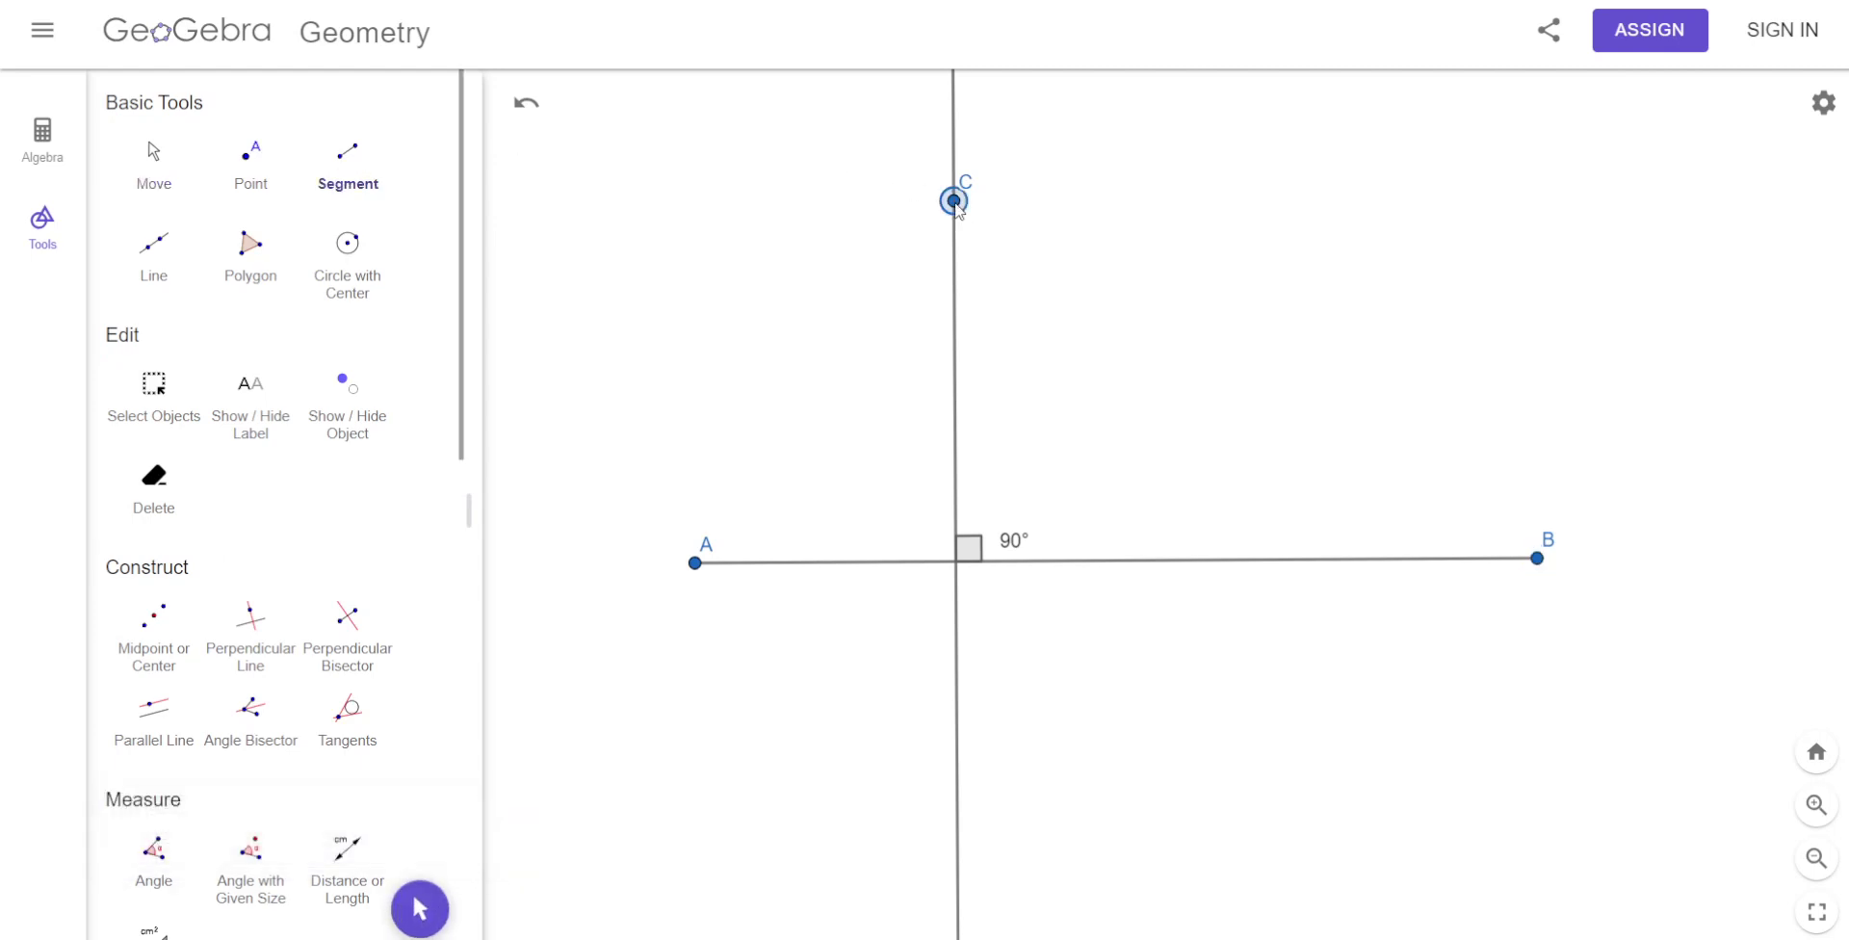
{"action": "left_click", "coordinate": [956, 562]}
{"action": "key", "text": "Escape"}
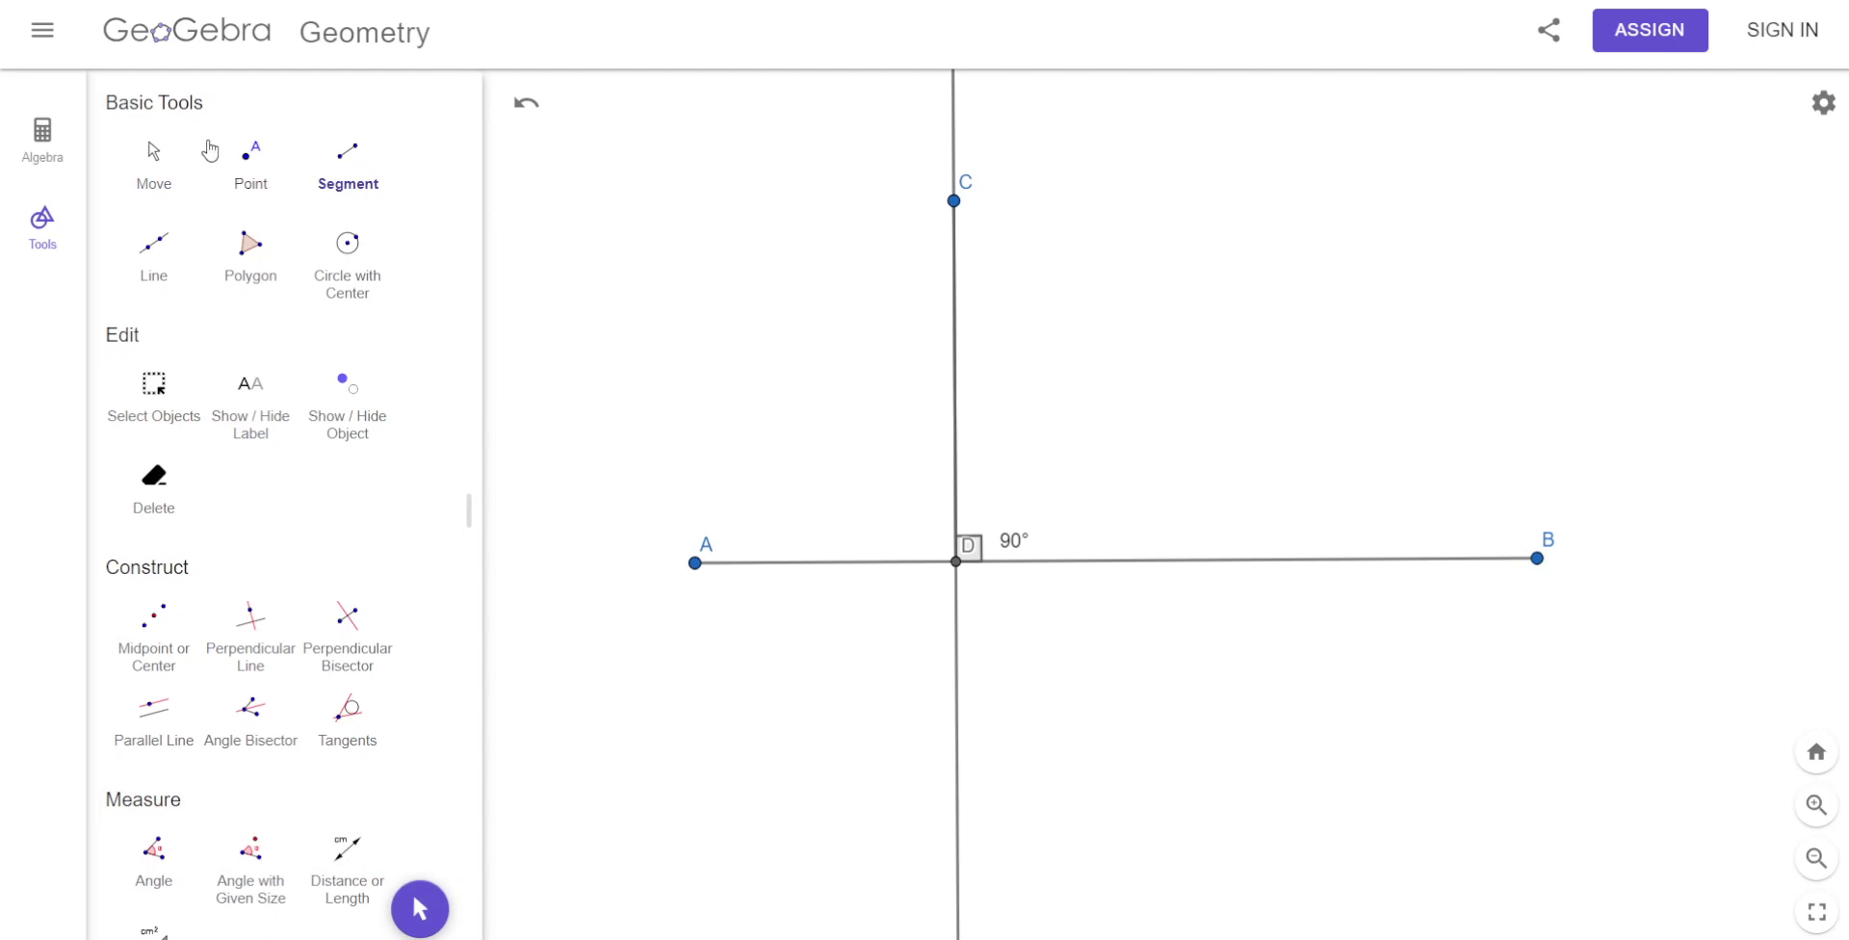
Hide the full perpendicular line through C, keeping the segment from C to AB shown.
{"action": "left_click", "coordinate": [954, 107]}
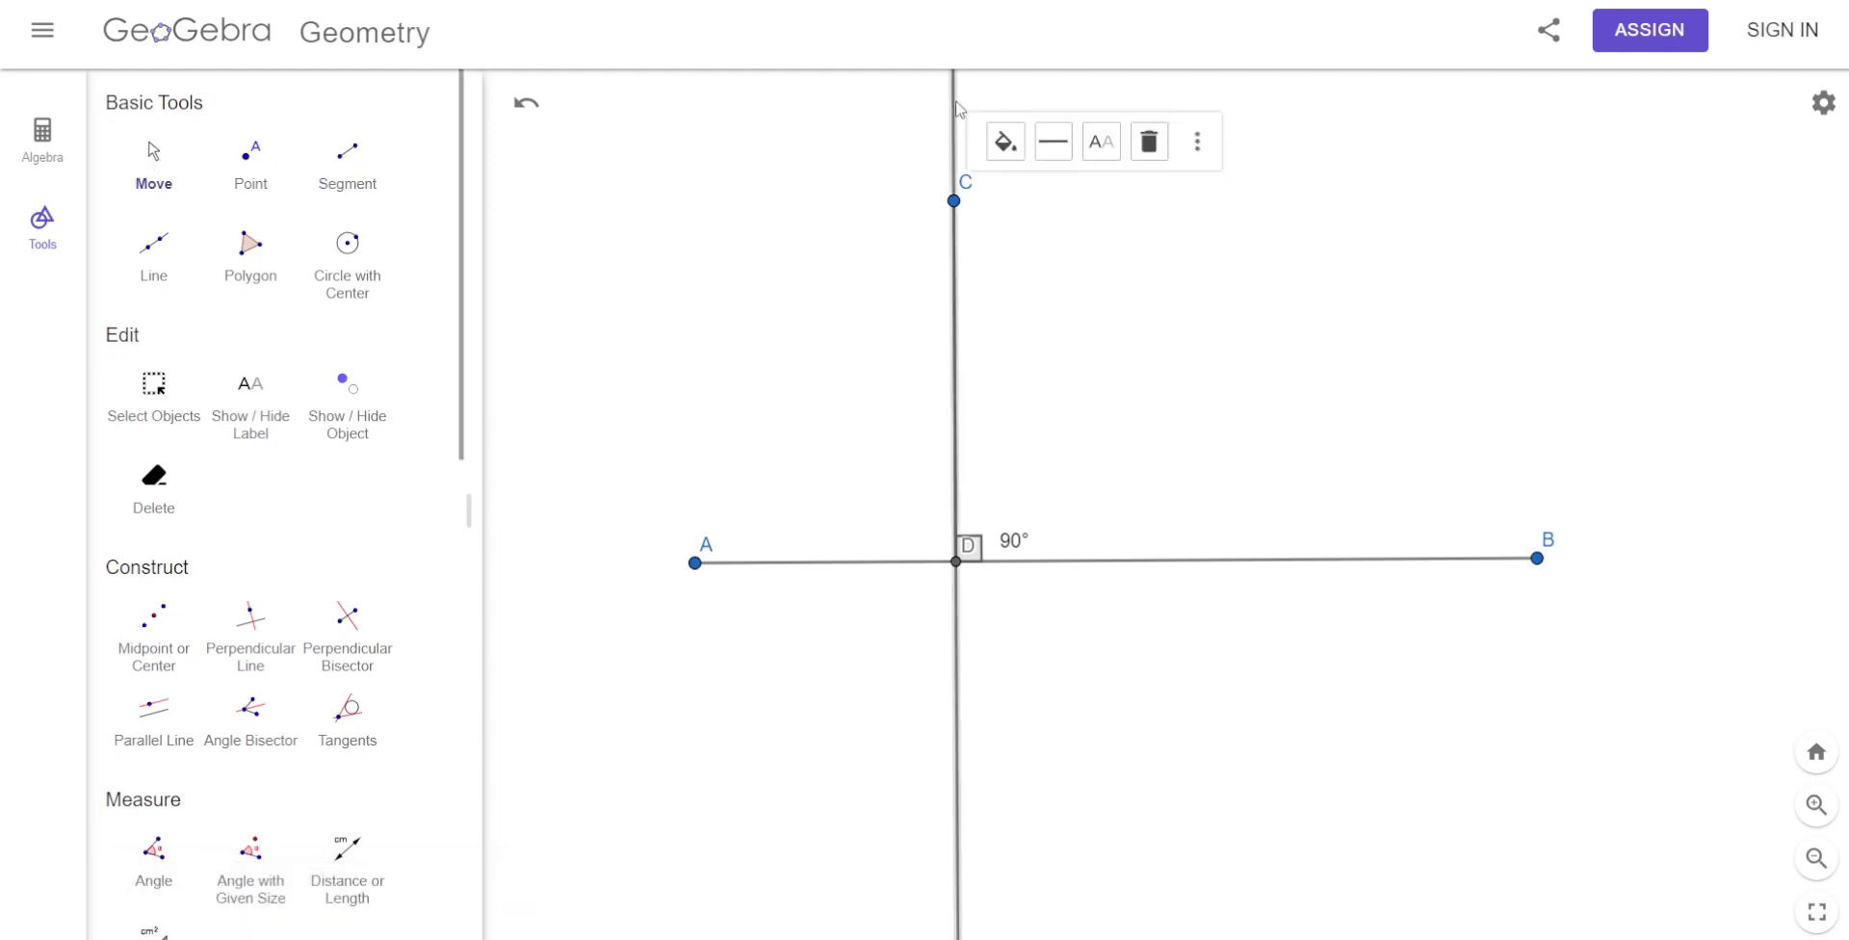
{"action": "left_click", "coordinate": [43, 136]}
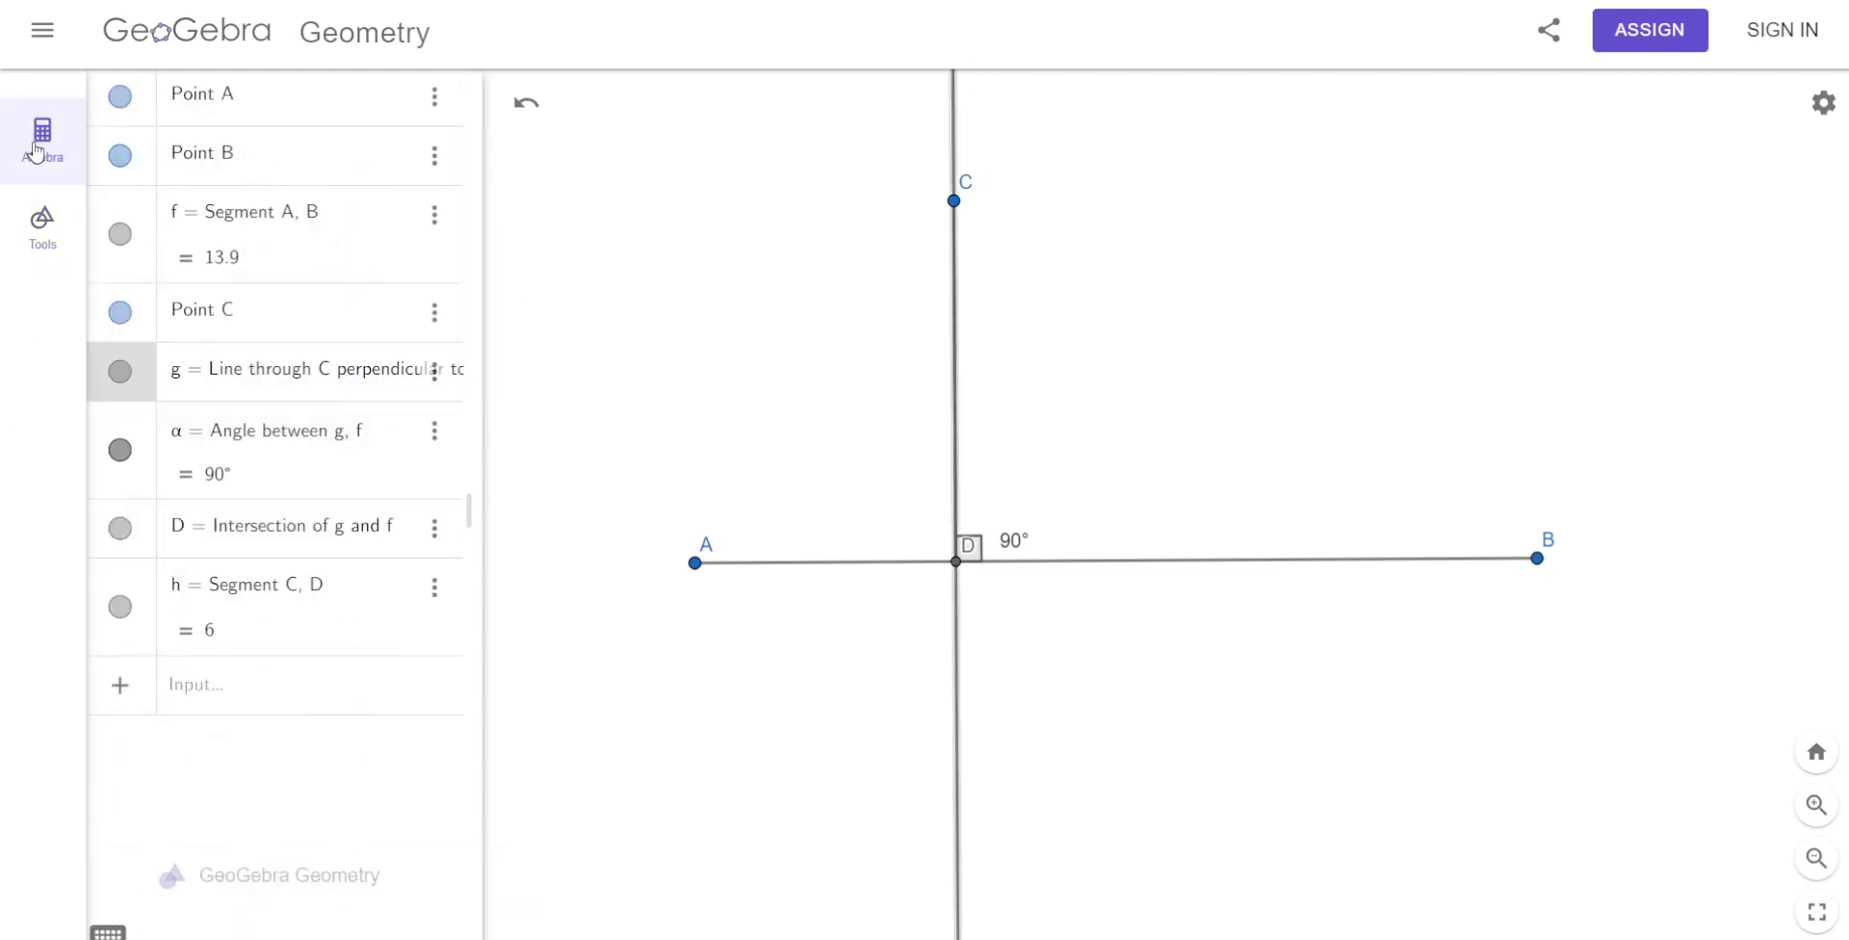
{"action": "left_click", "coordinate": [120, 371]}
{"action": "left_click", "coordinate": [41, 221]}
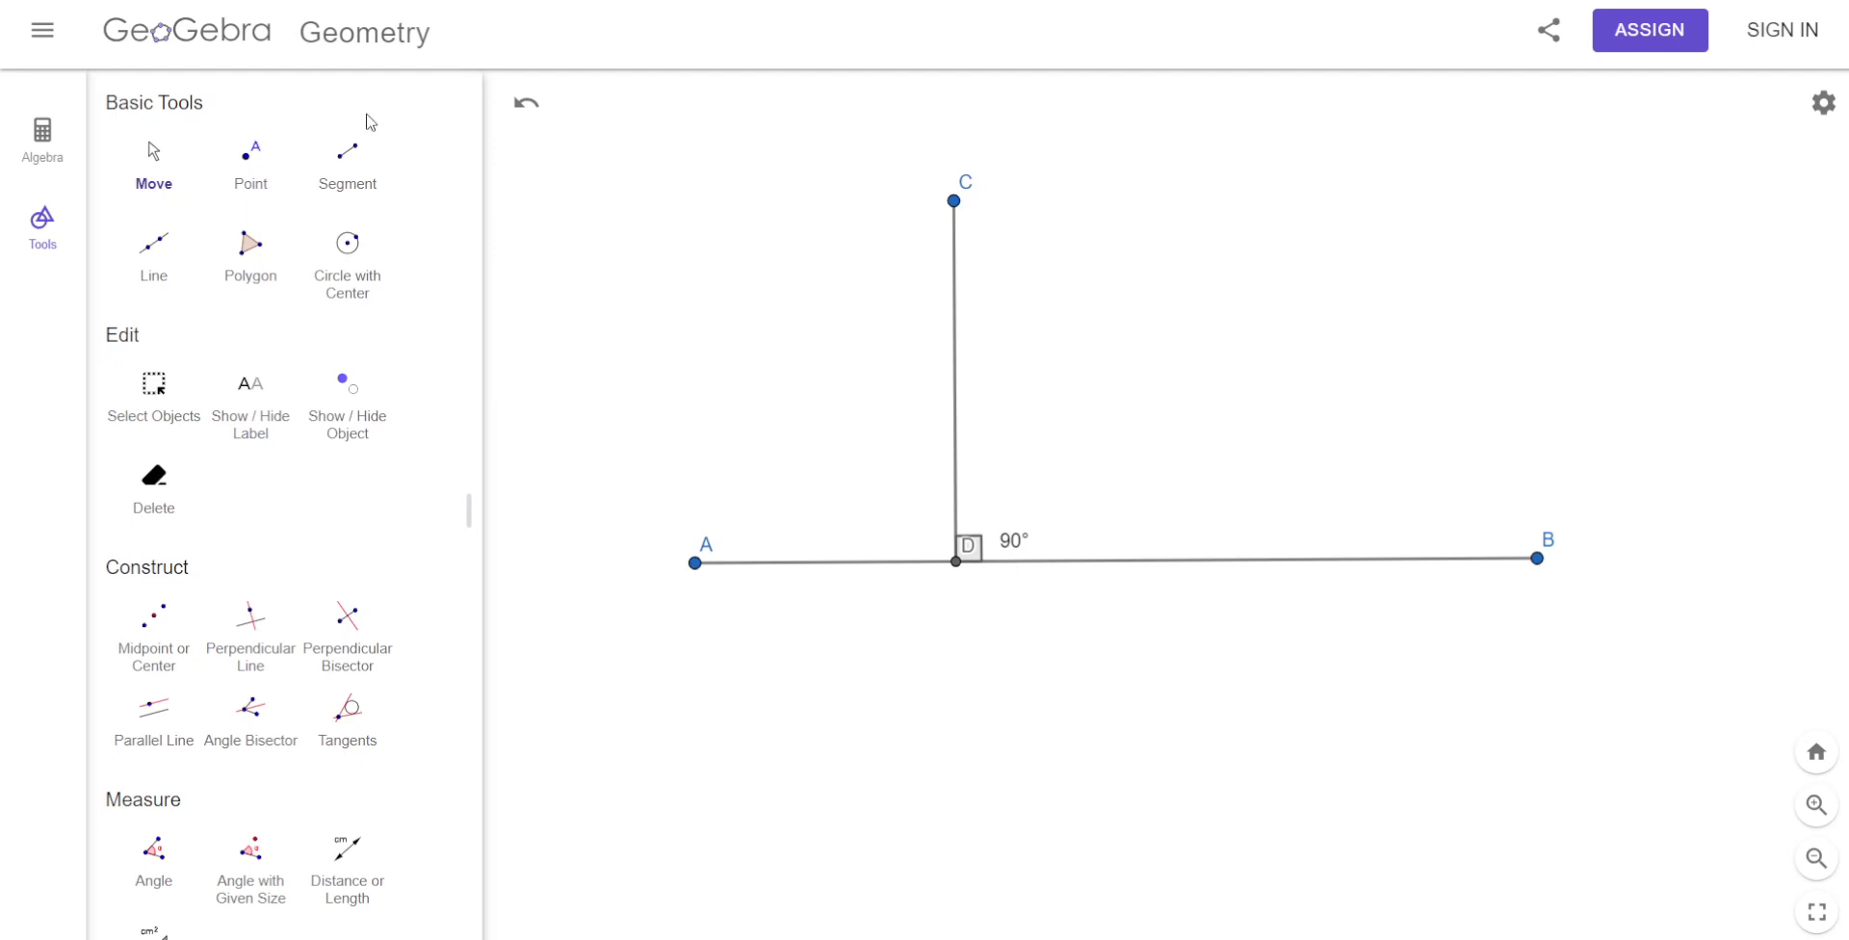
Clear the perpendicular construction without saving it to start a blank one.
{"action": "left_click", "coordinate": [43, 30]}
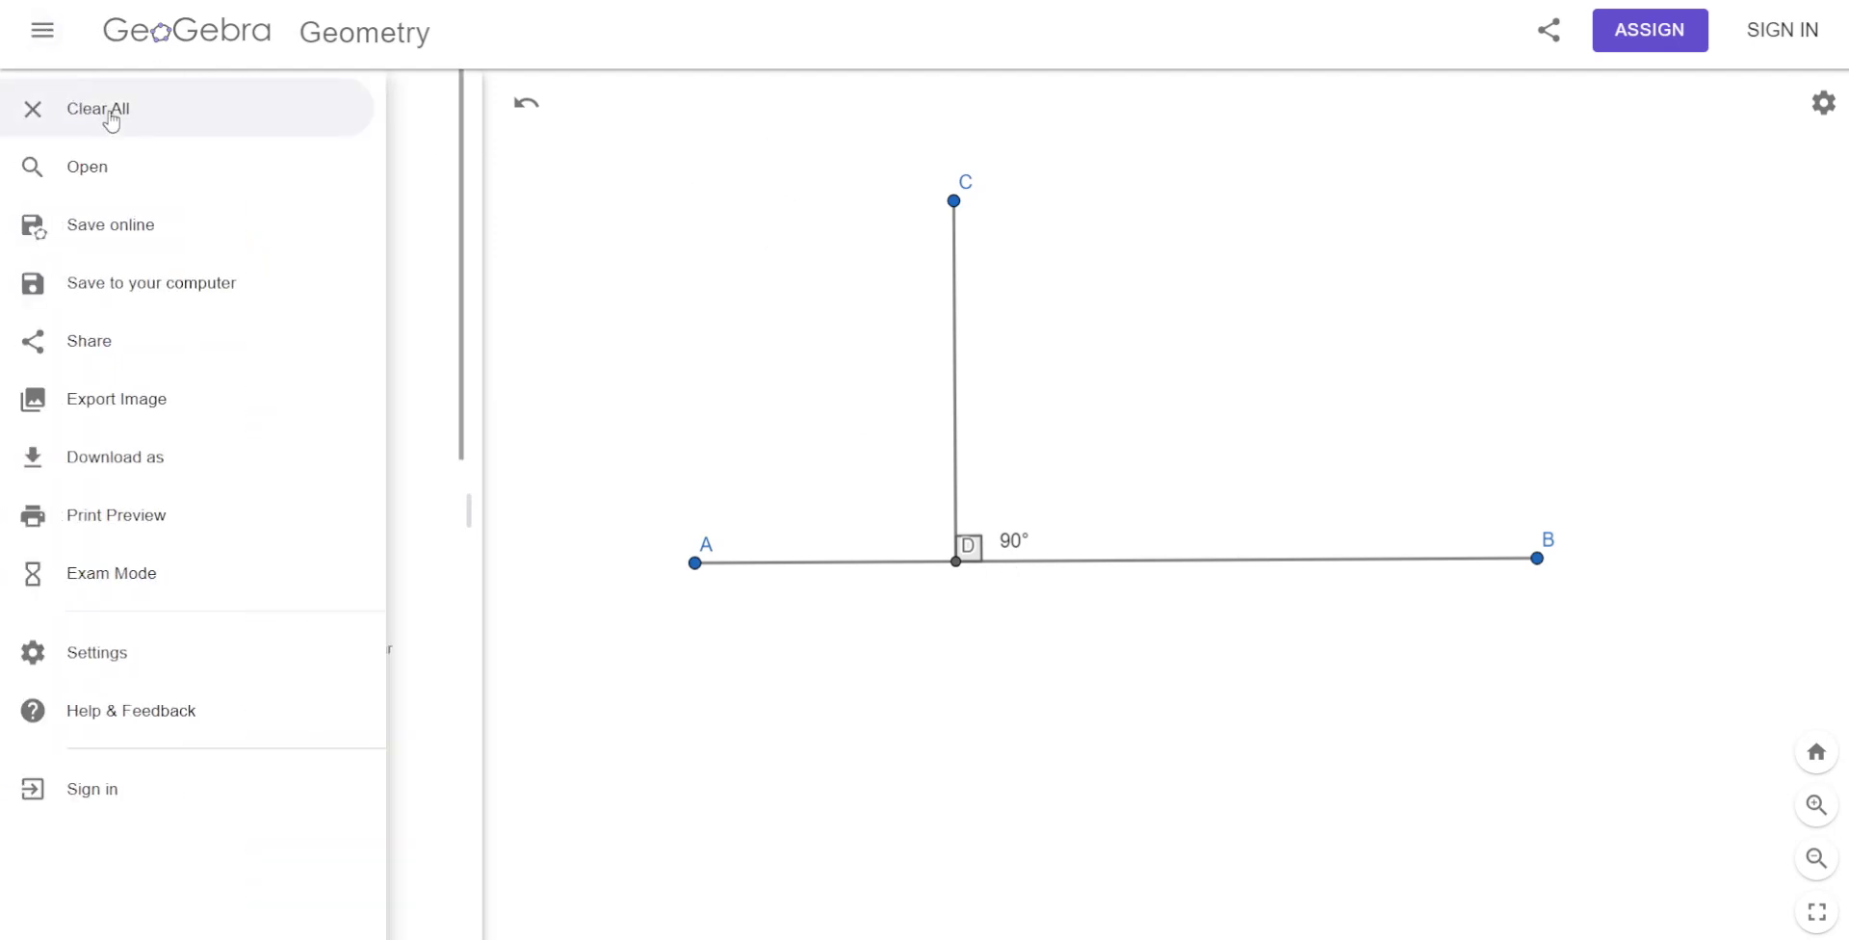
{"action": "left_click", "coordinate": [110, 111]}
{"action": "left_click", "coordinate": [1044, 559]}
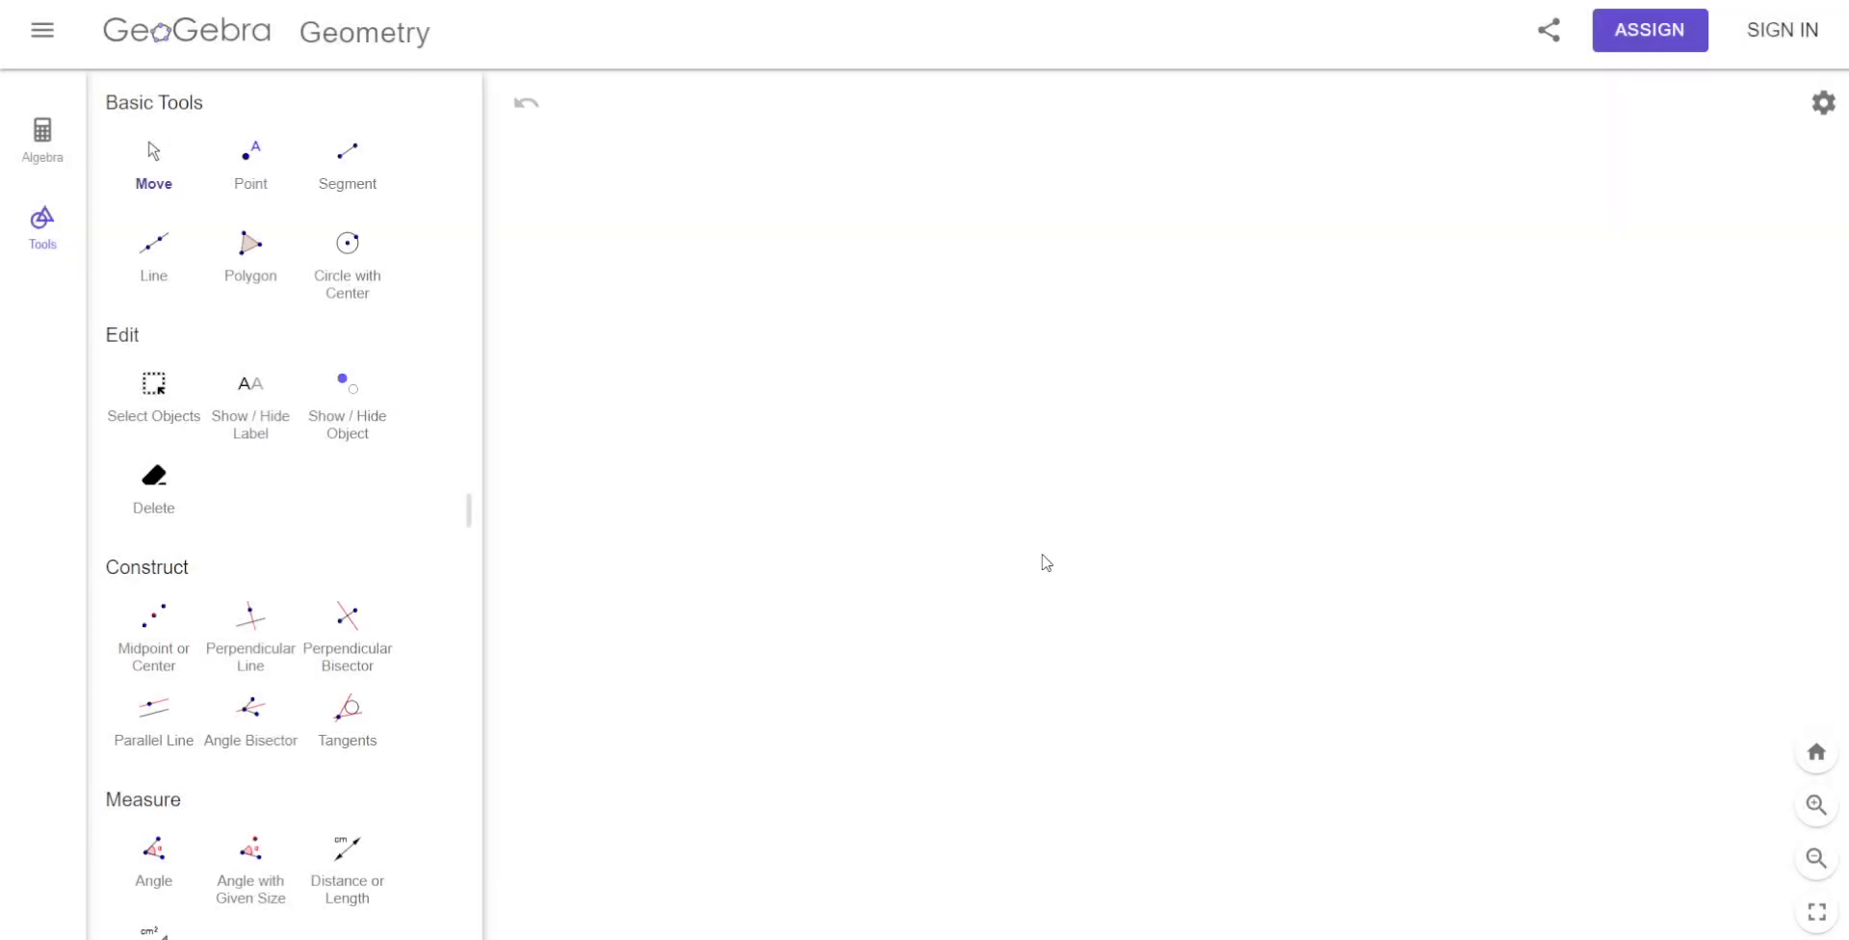
Draw a filled triangle ABC with B below A and C far to the right, and move C slightly down and left.
{"action": "left_click", "coordinate": [249, 248]}
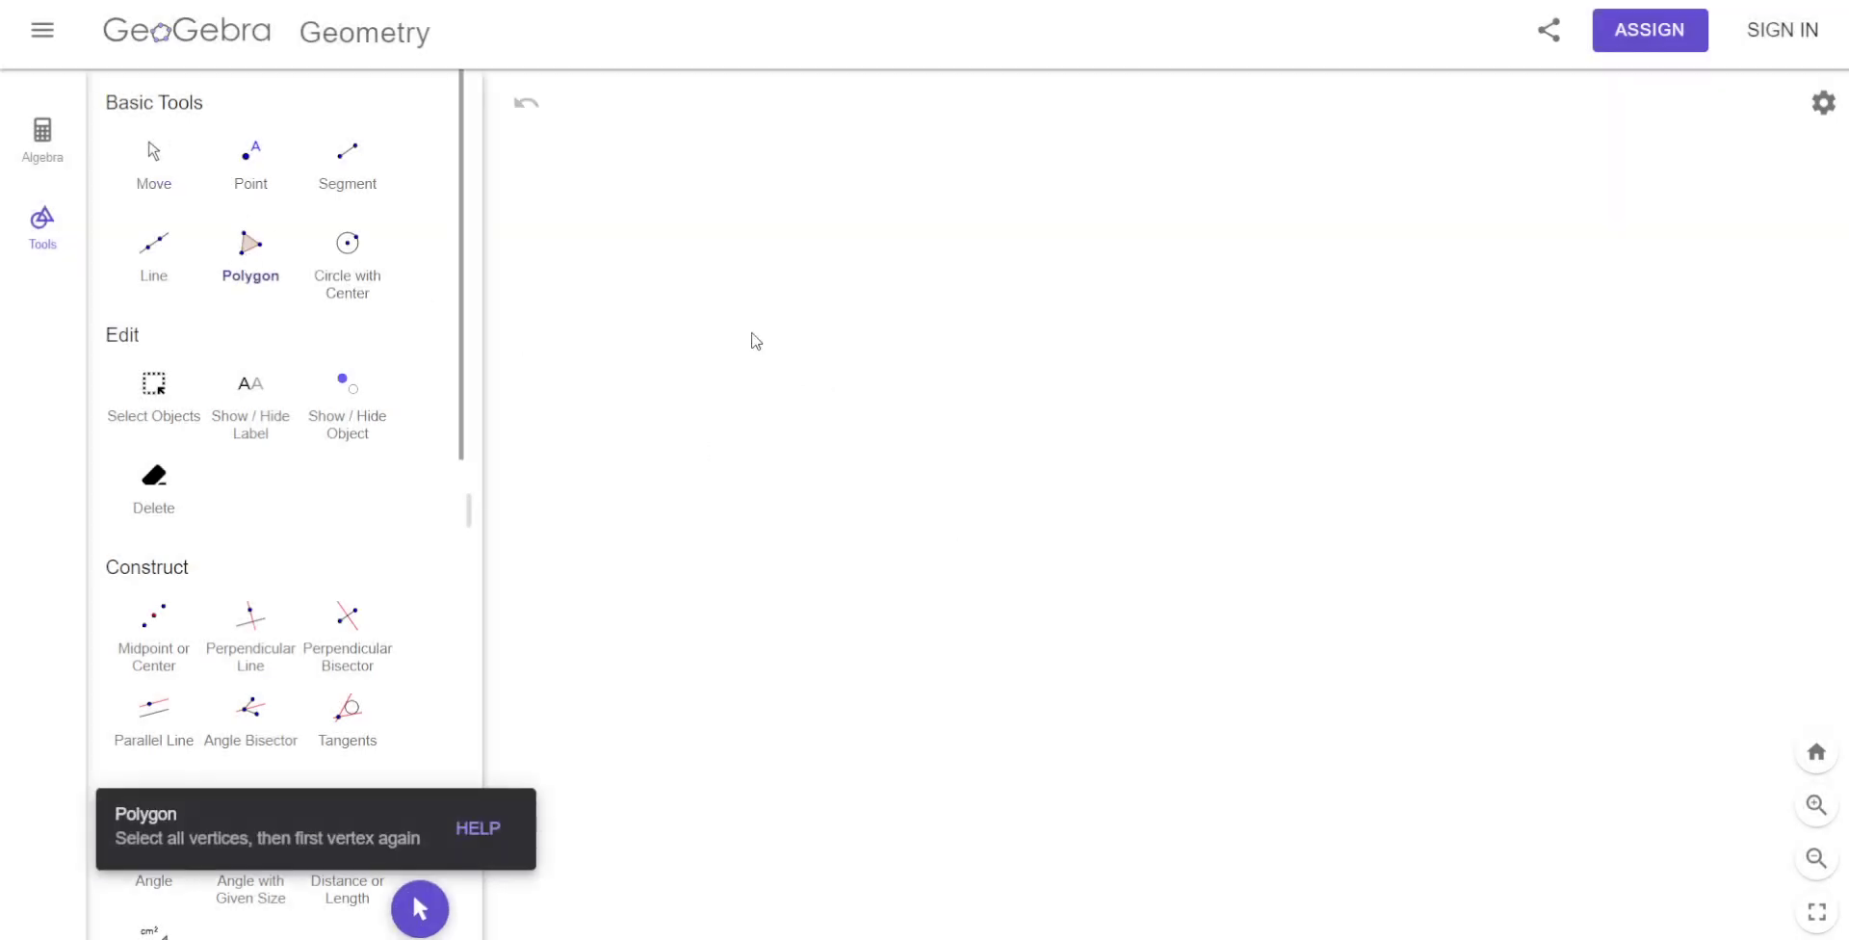
{"action": "left_click", "coordinate": [739, 305]}
{"action": "left_click", "coordinate": [831, 783]}
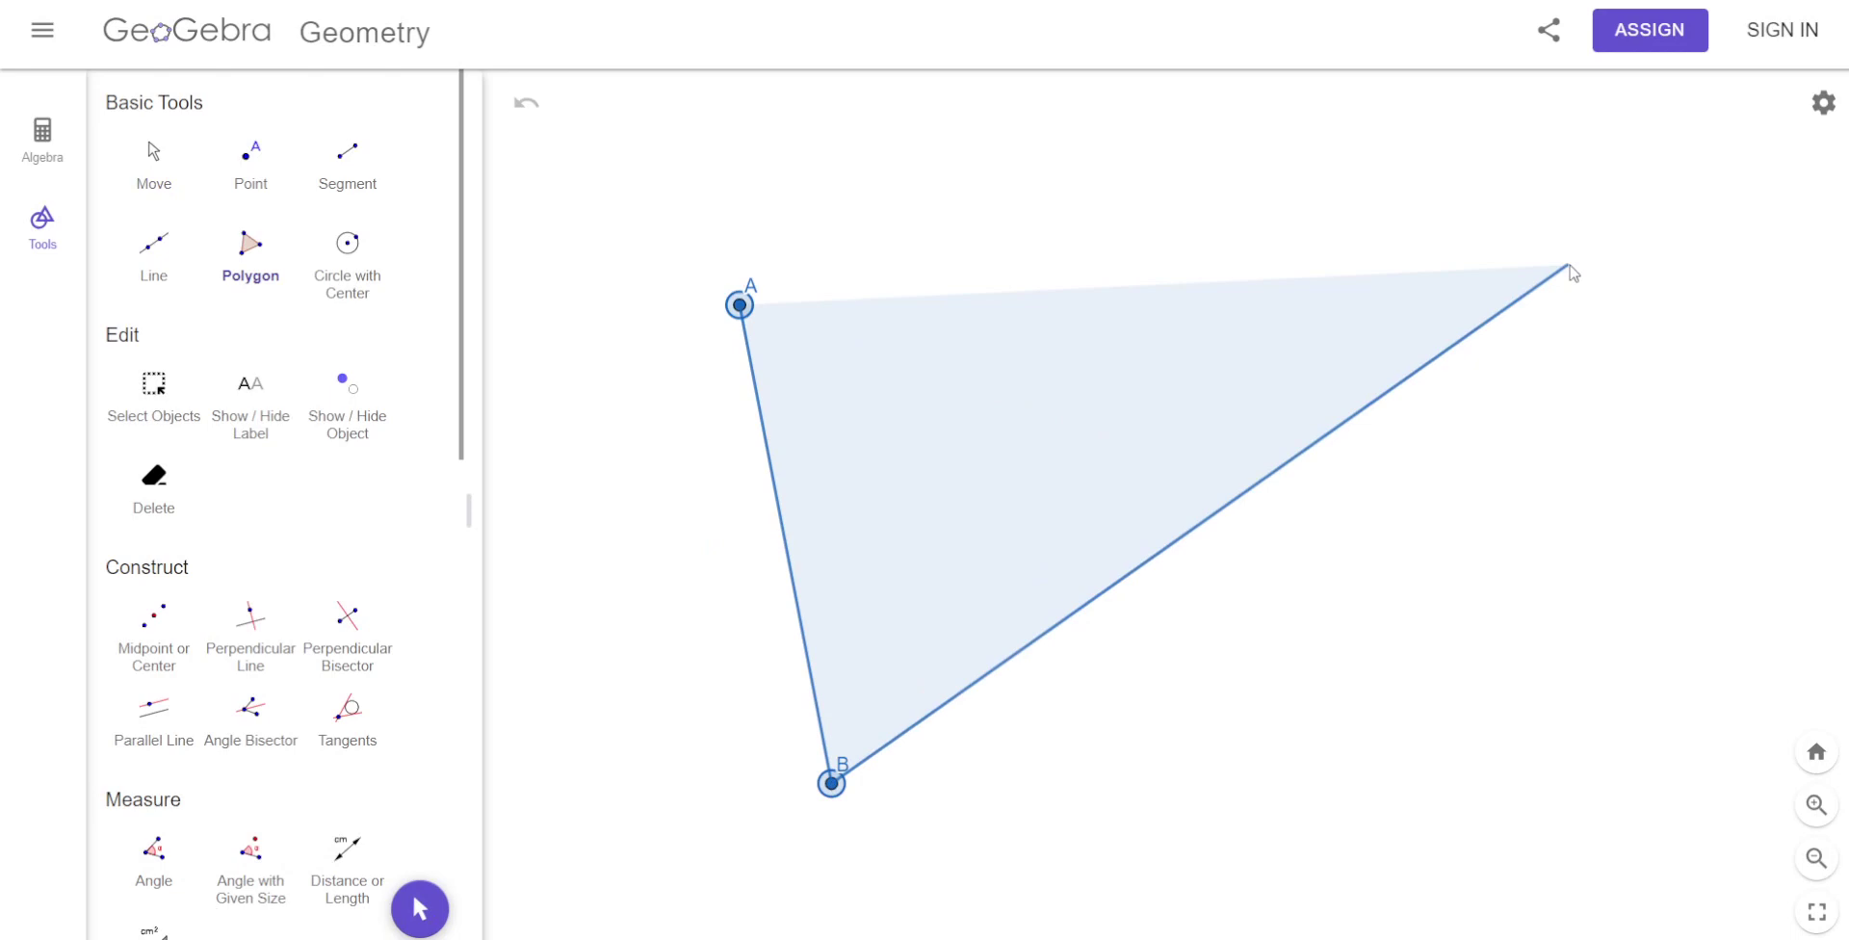
{"action": "left_click", "coordinate": [1632, 272]}
{"action": "left_click", "coordinate": [740, 306]}
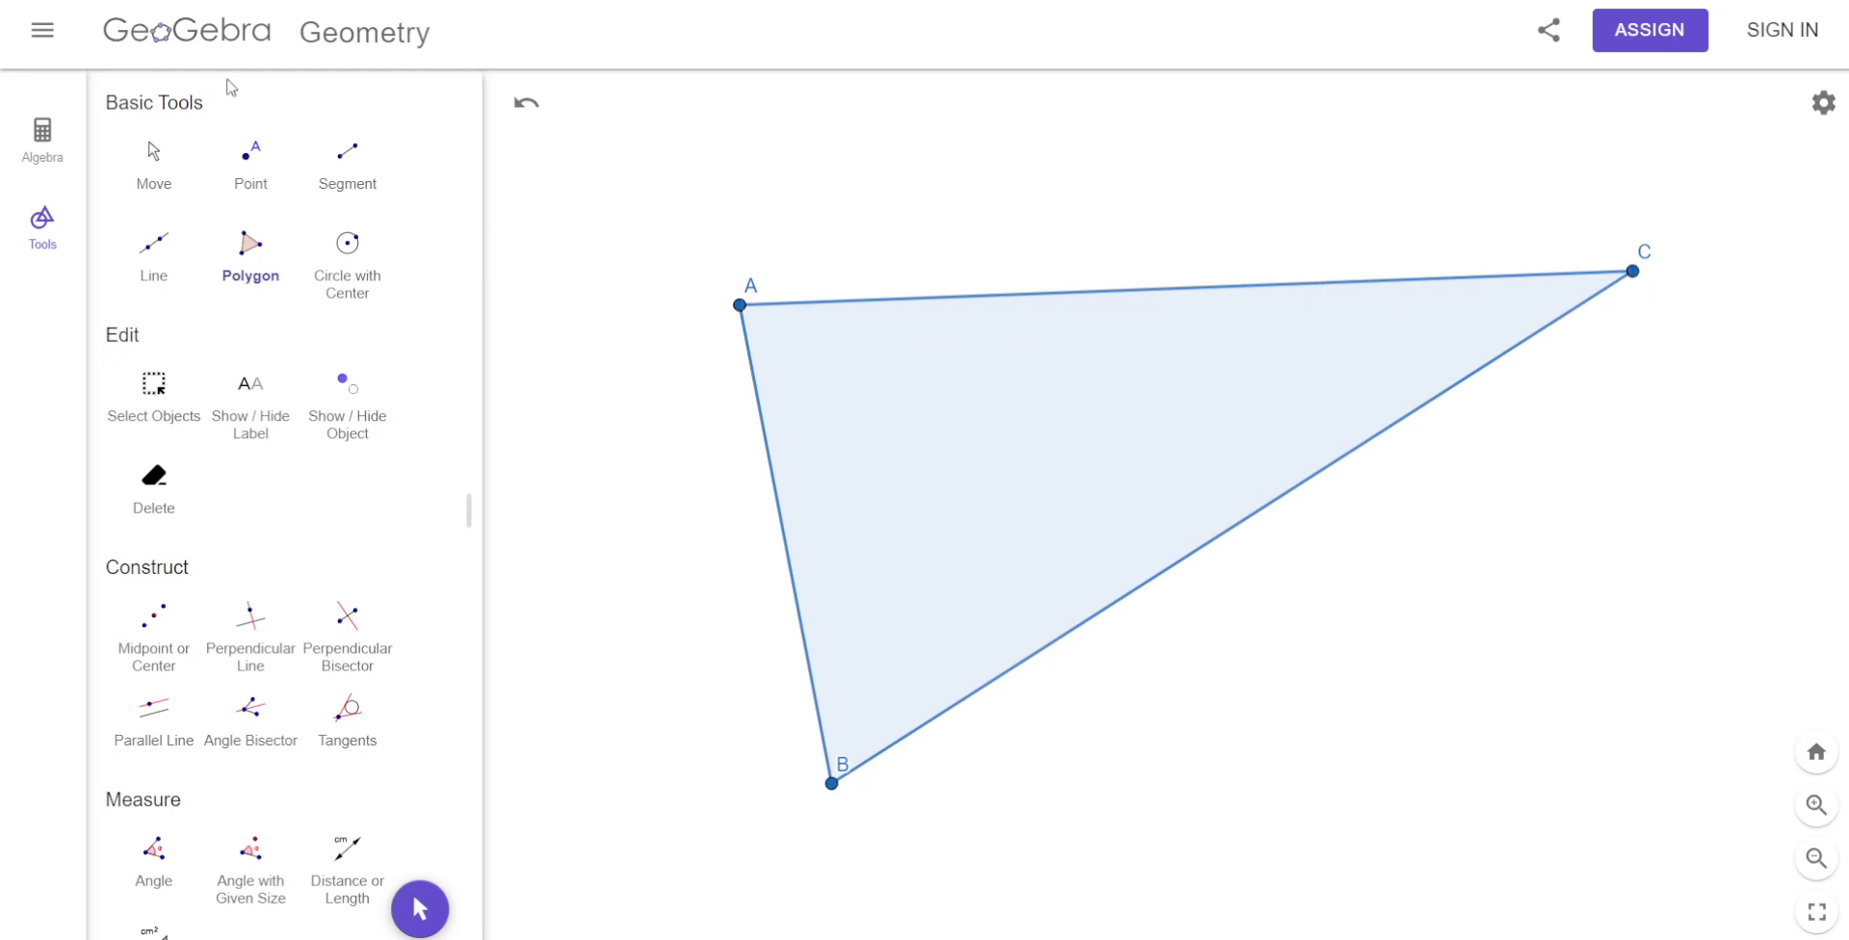
{"action": "left_click", "coordinate": [153, 170]}
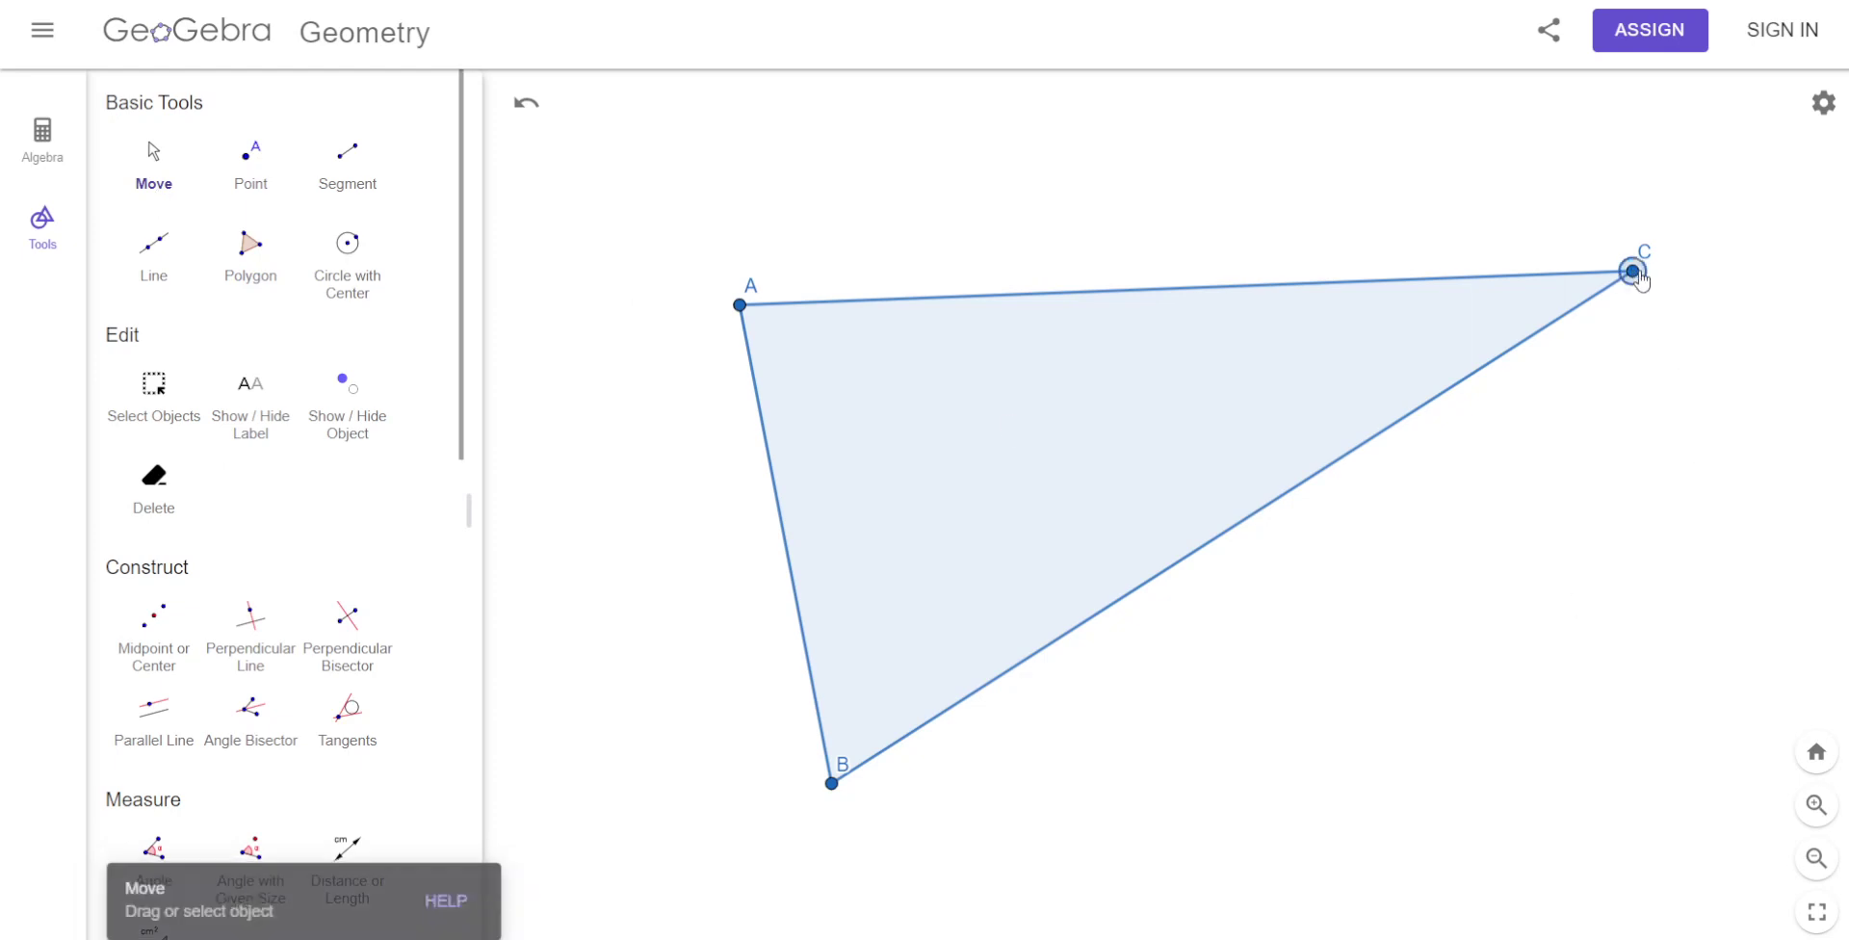
{"action": "left_click_drag", "start_coordinate": [1640, 280], "coordinate": [1603, 321]}
{"action": "left_click", "coordinate": [1416, 549]}
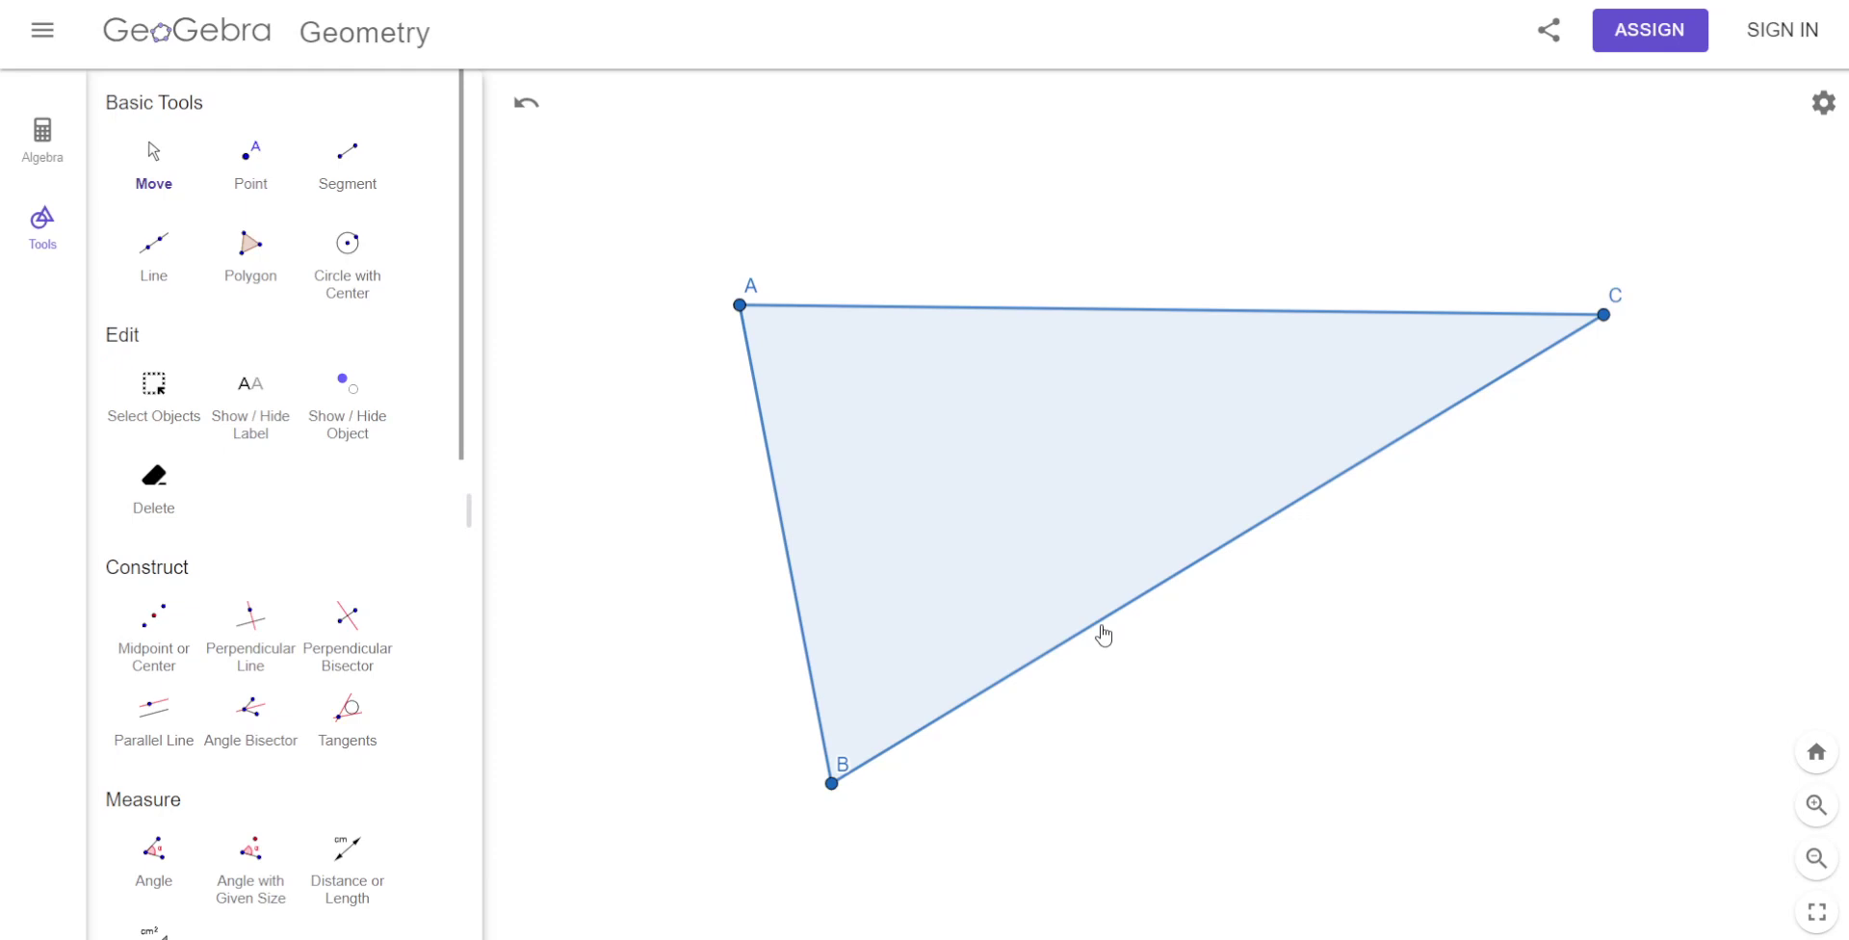
Construct a perpendicular line from each vertex A, C and B to its opposite side, and place a point at their common intersection.
{"action": "left_click", "coordinate": [258, 645]}
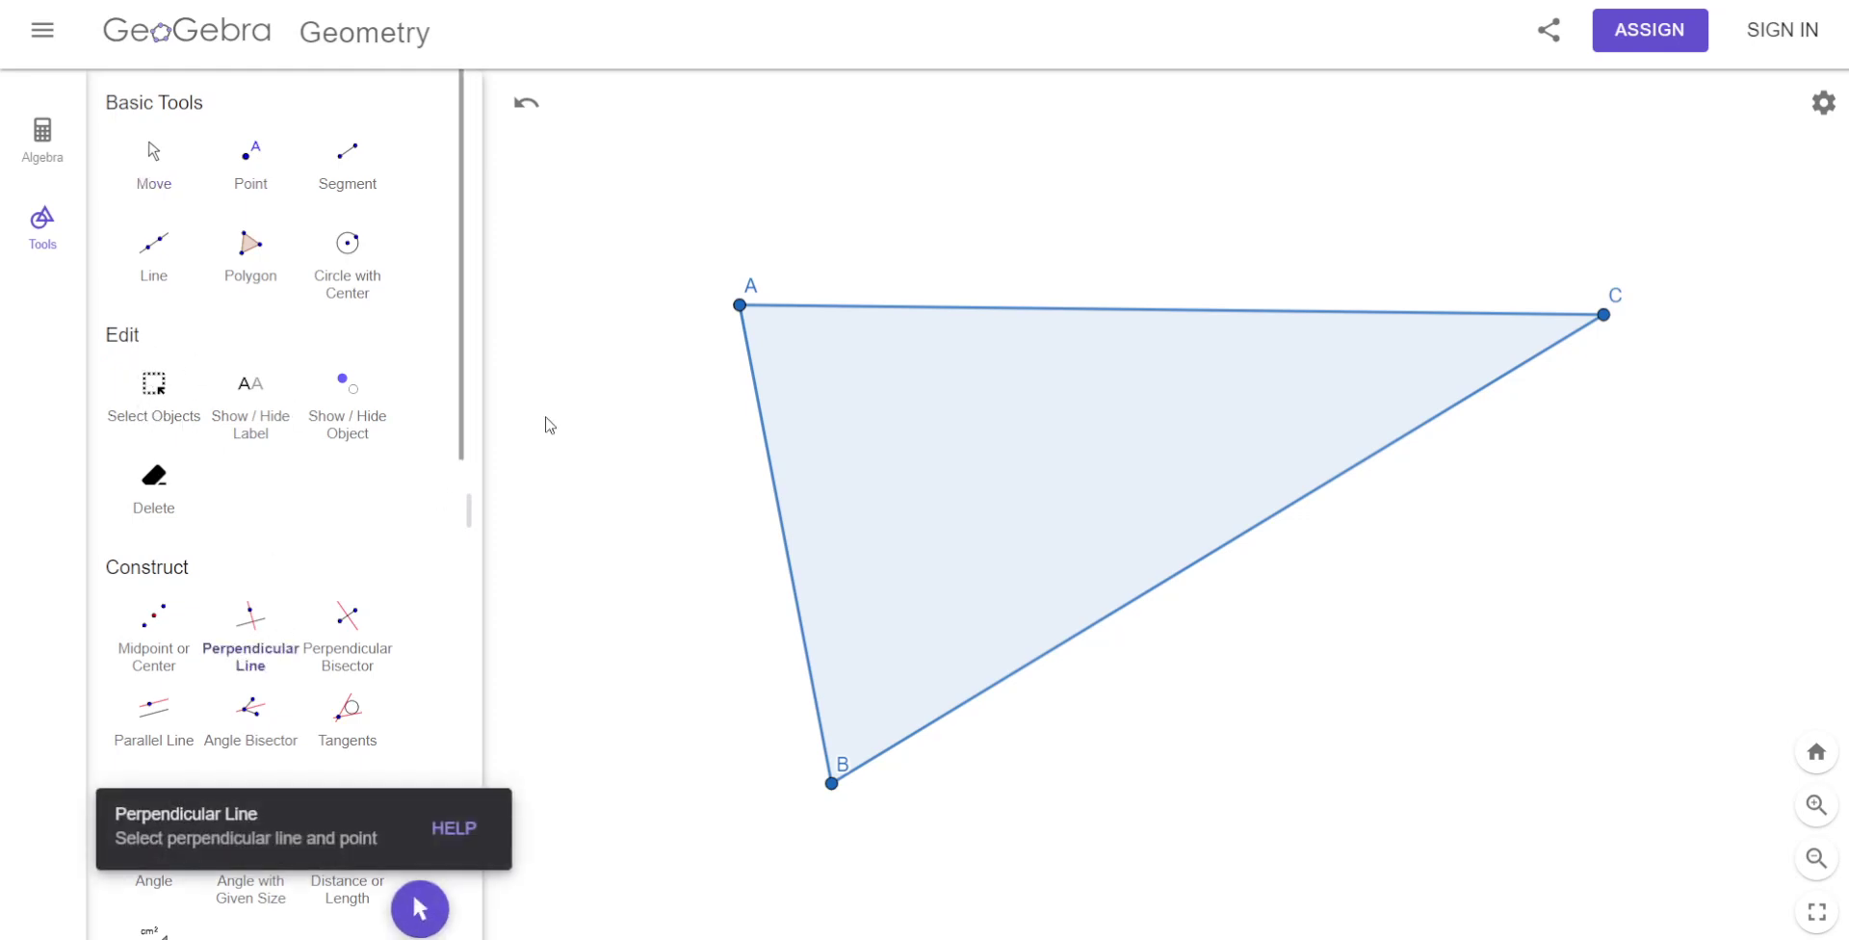
{"action": "left_click", "coordinate": [739, 305]}
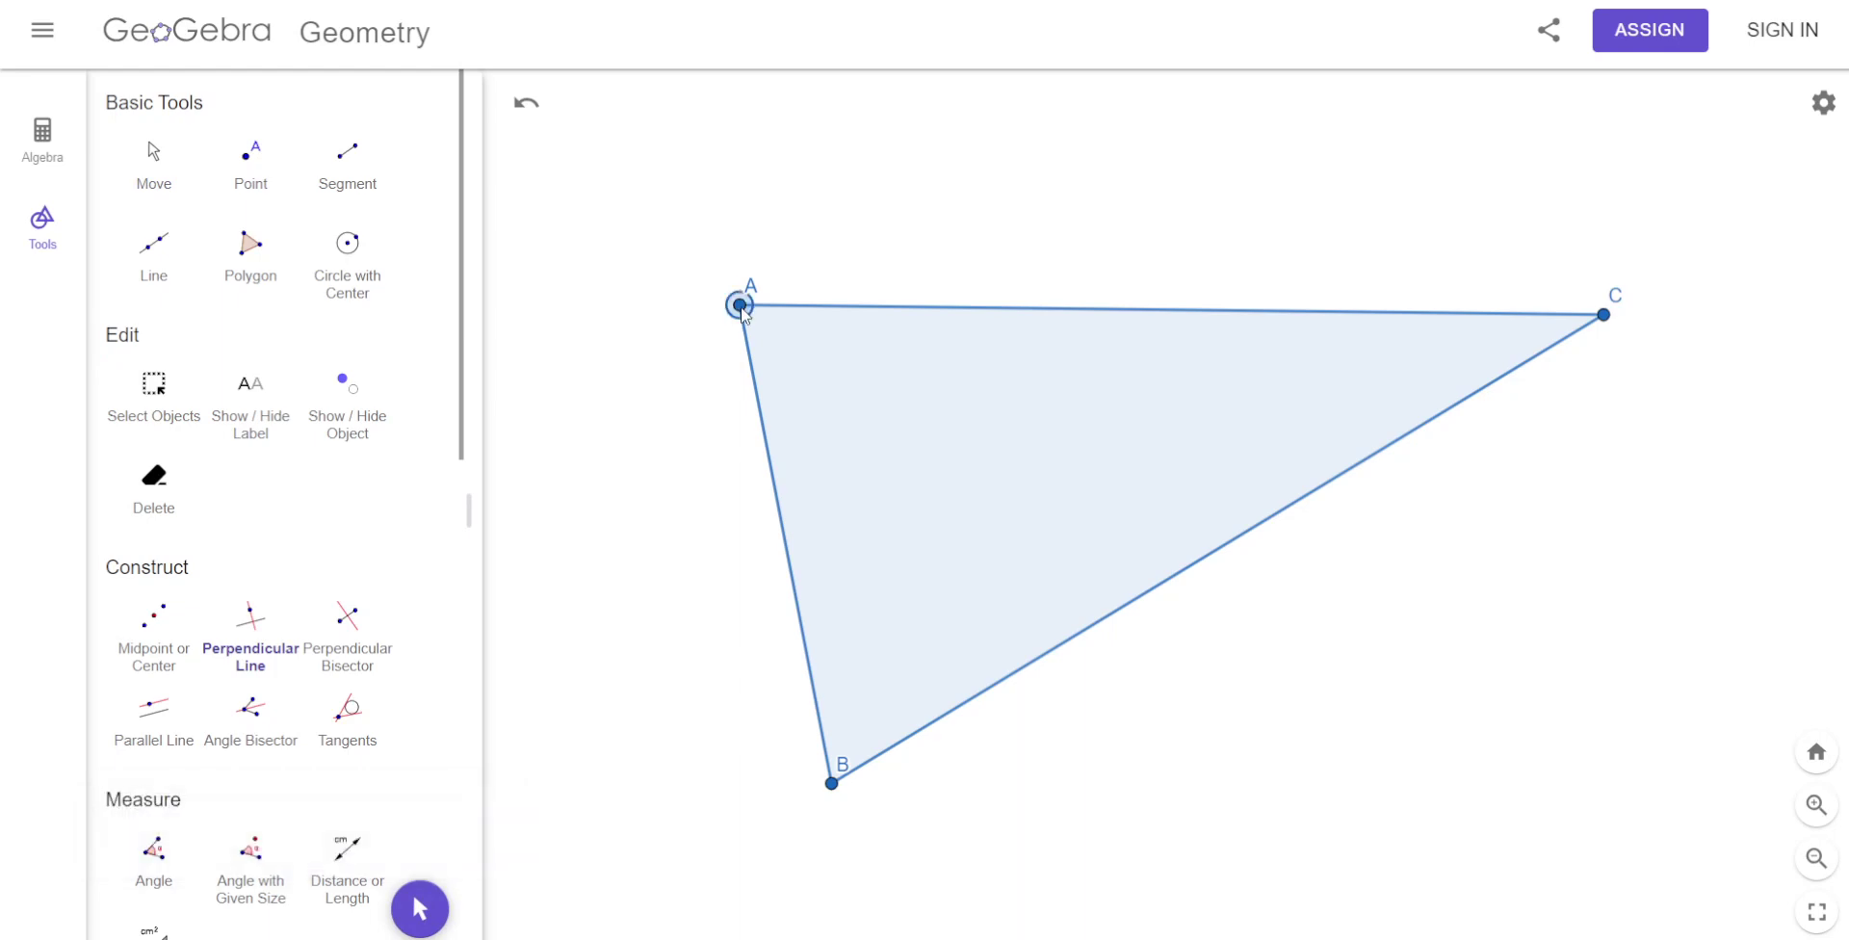
{"action": "left_click", "coordinate": [1288, 520]}
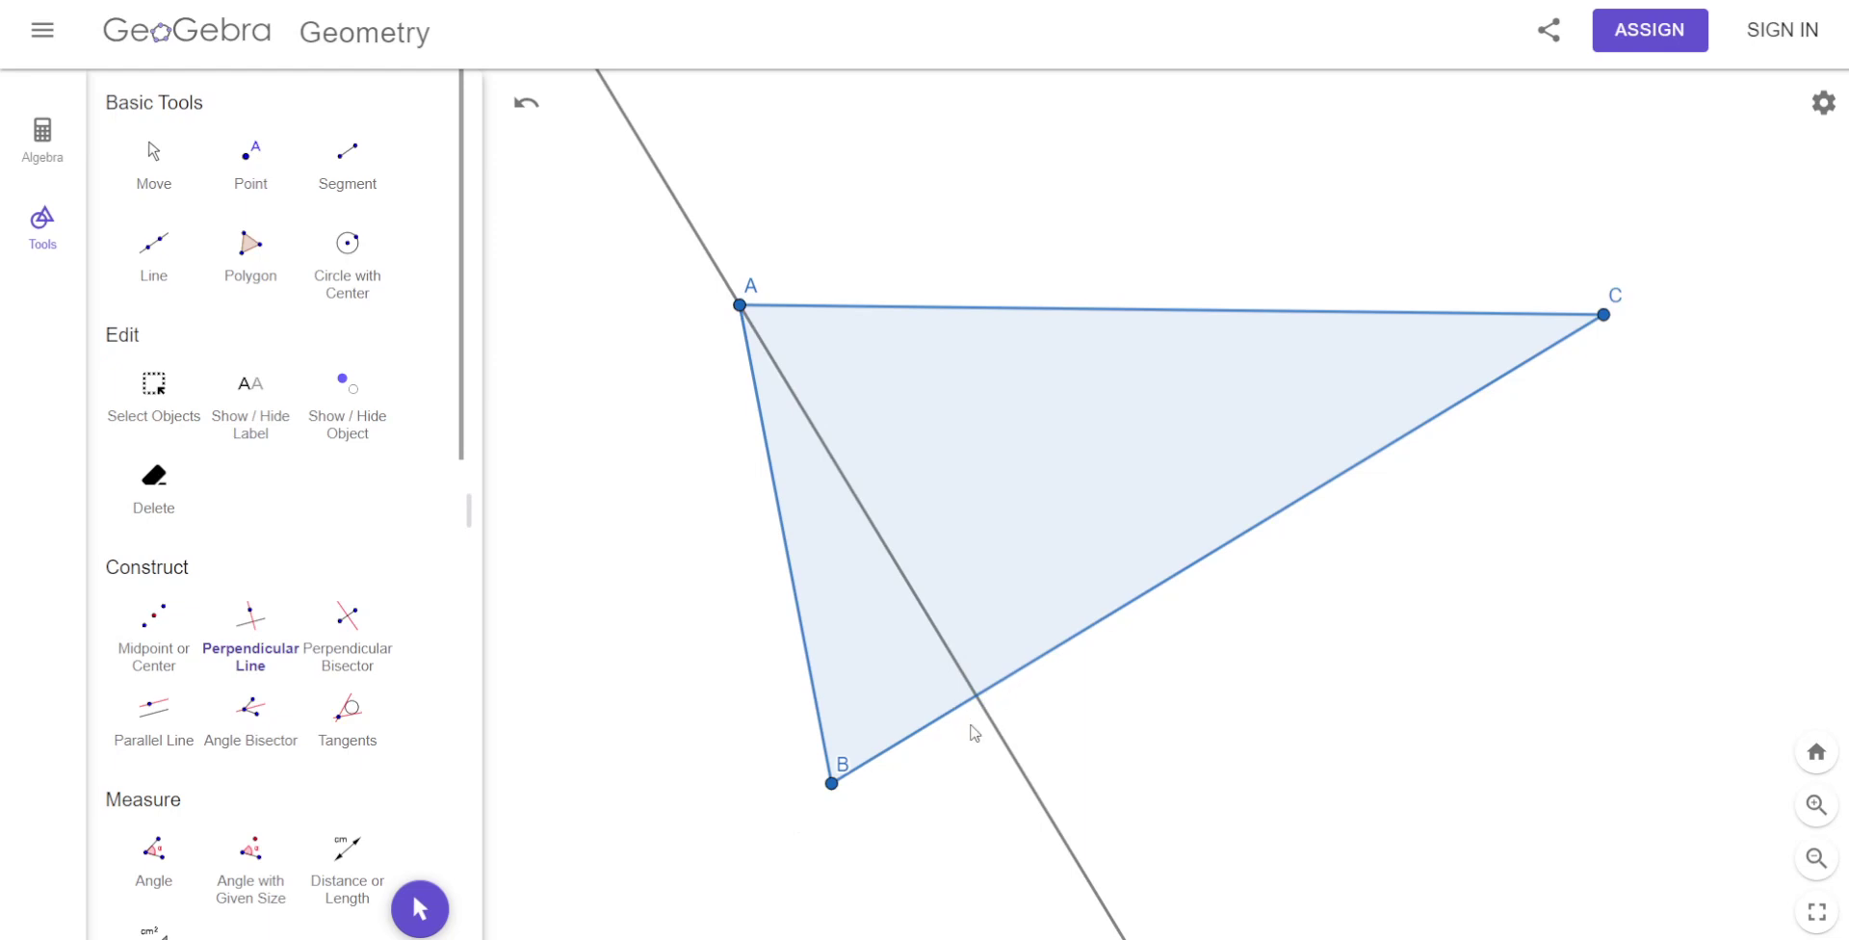
{"action": "left_click", "coordinate": [1604, 326]}
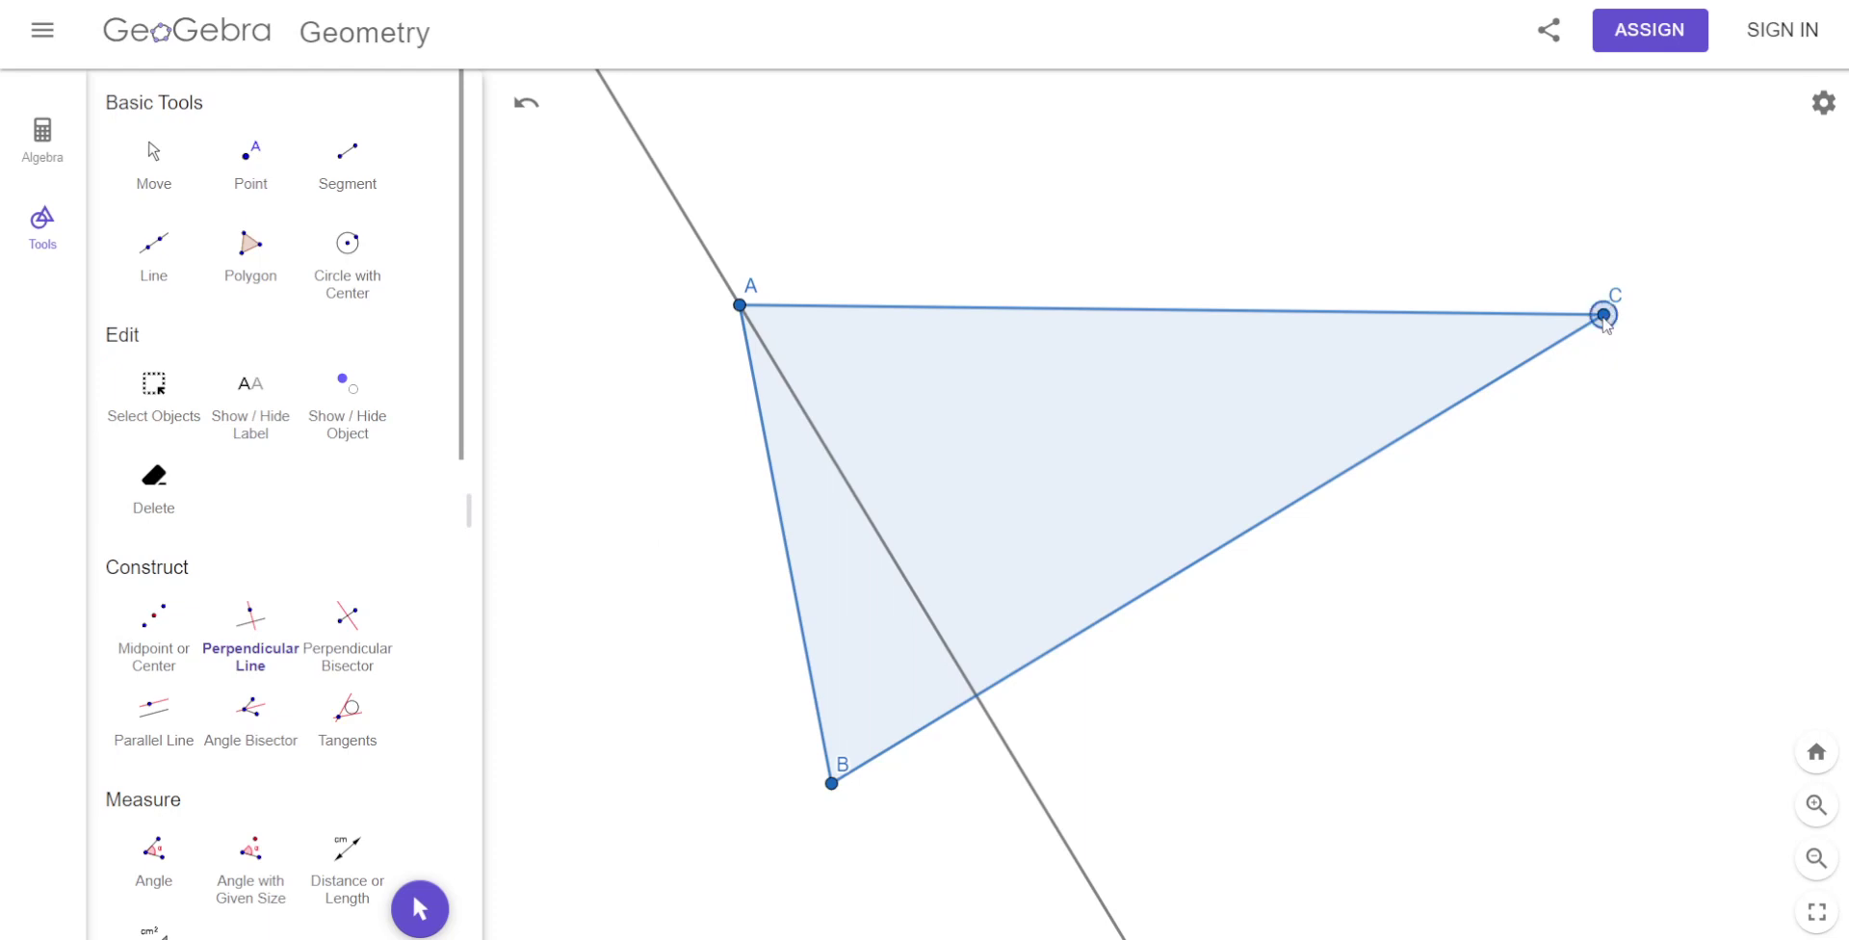
{"action": "left_click", "coordinate": [779, 494]}
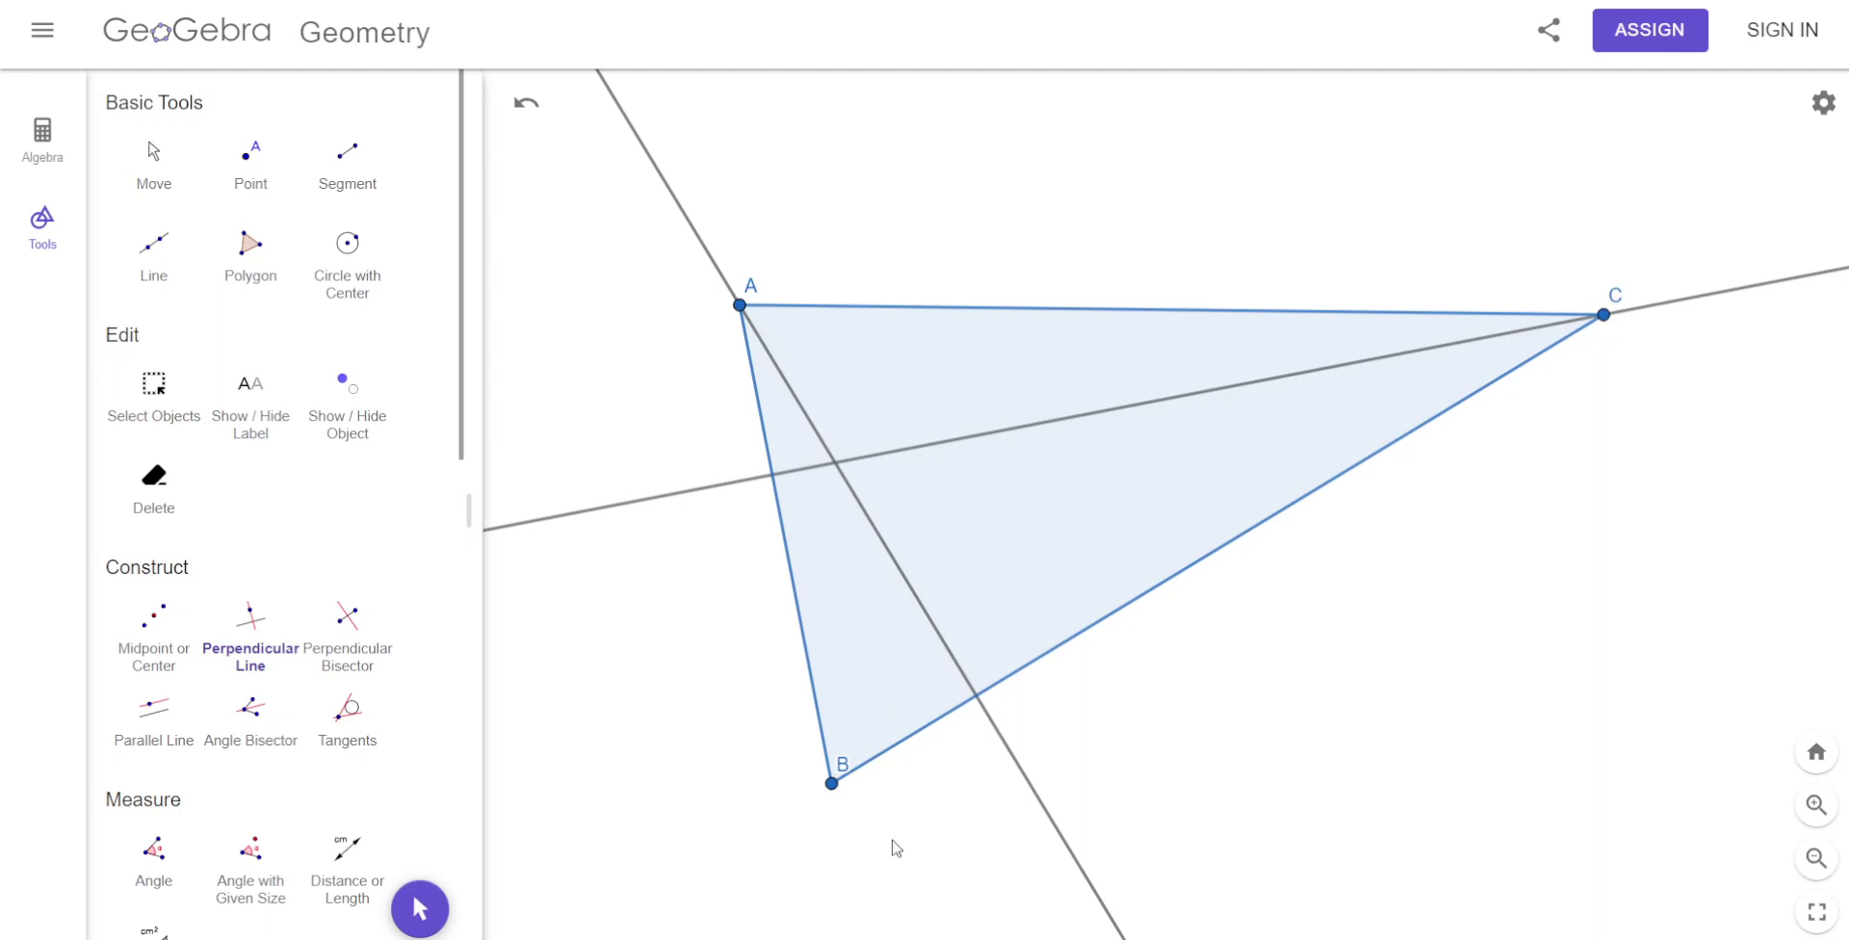
{"action": "left_click", "coordinate": [834, 785]}
{"action": "left_click", "coordinate": [988, 310]}
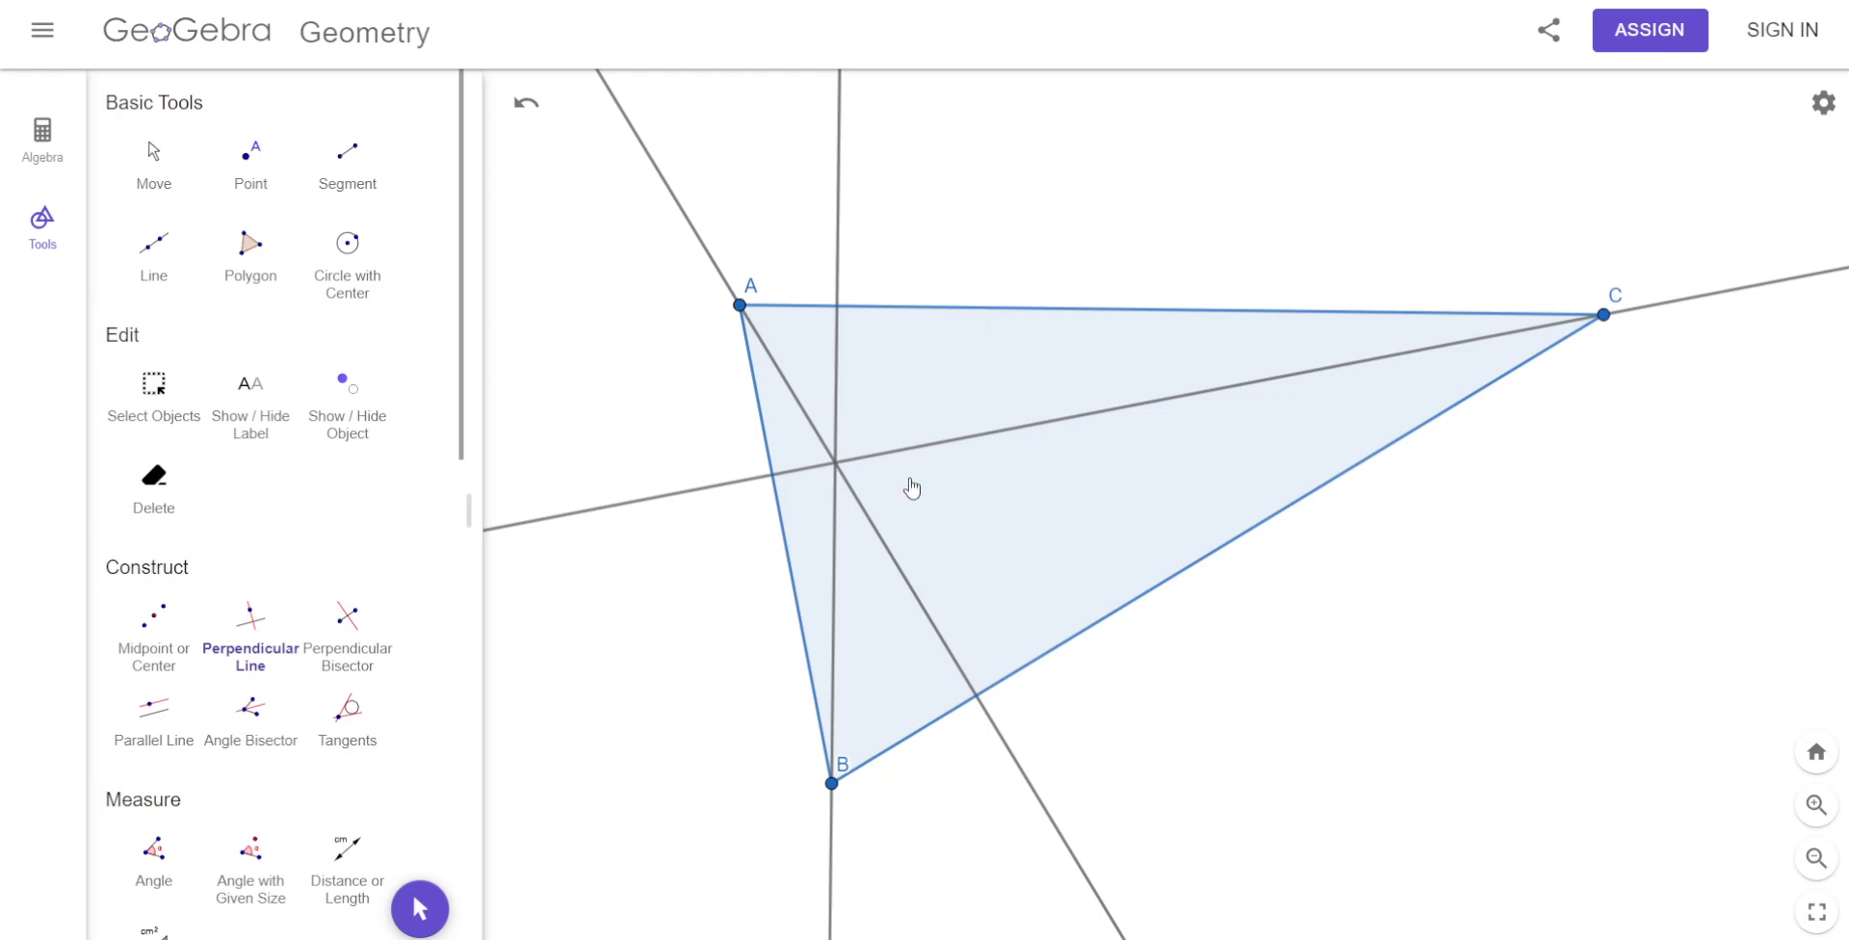
{"action": "left_click", "coordinate": [252, 165]}
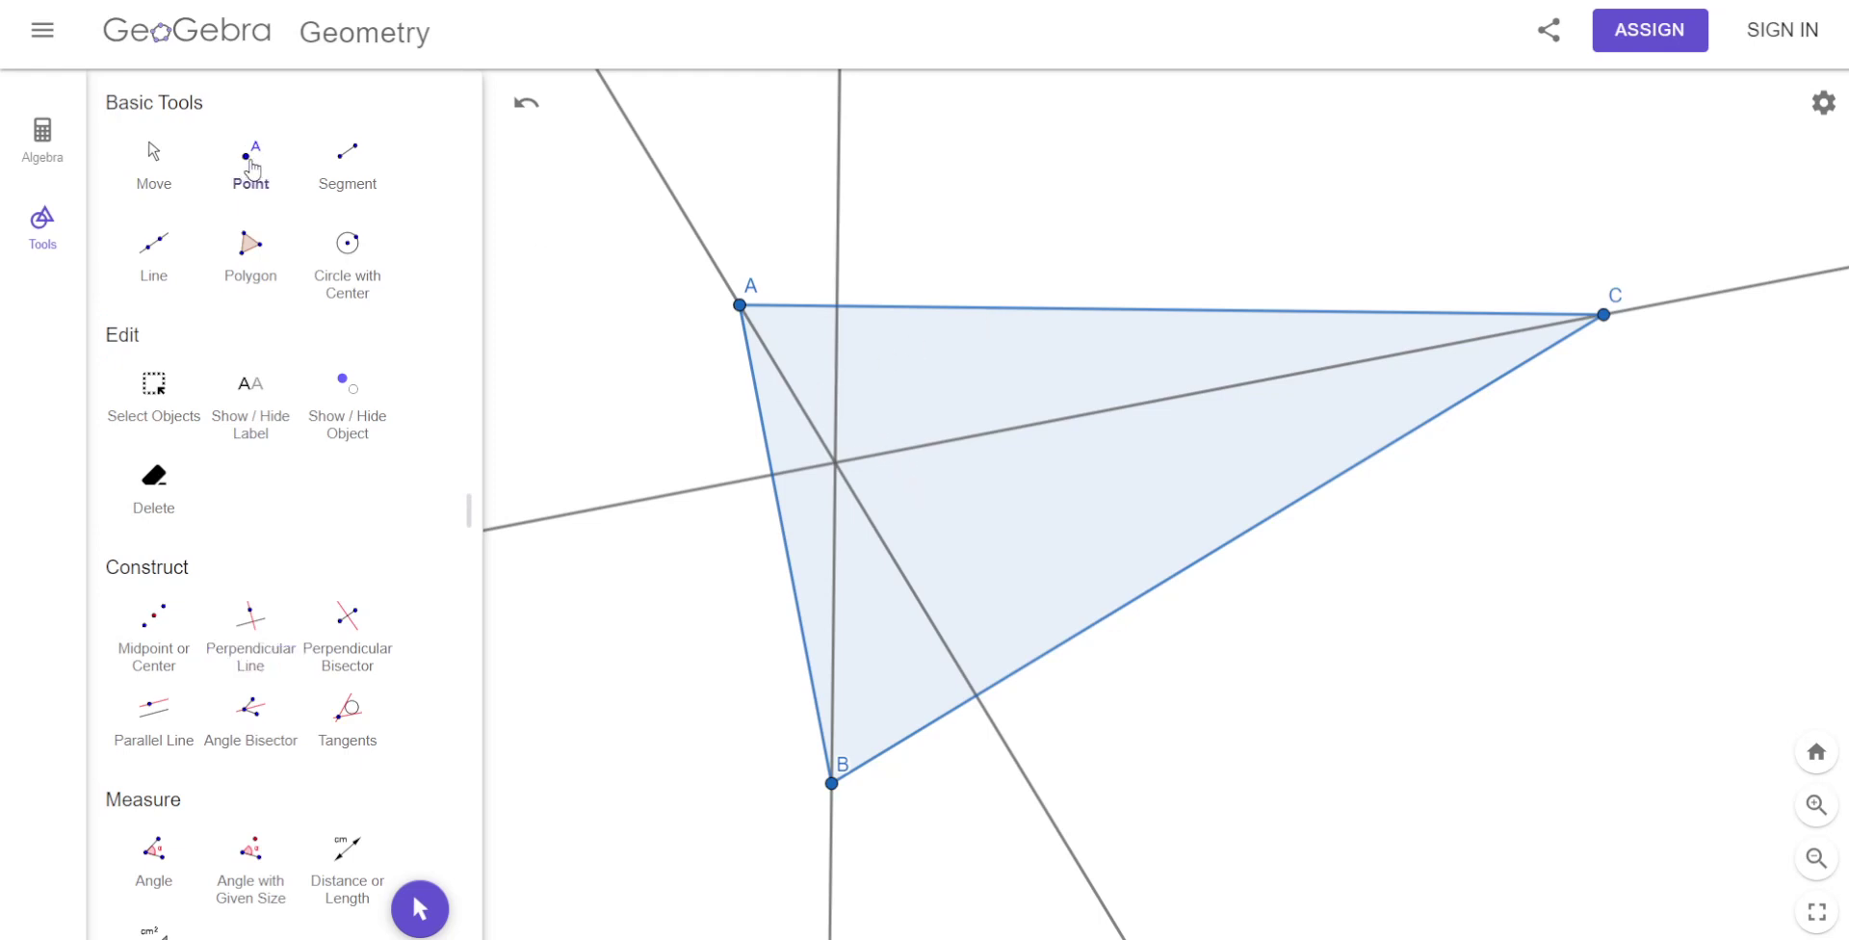
{"action": "left_click", "coordinate": [835, 463]}
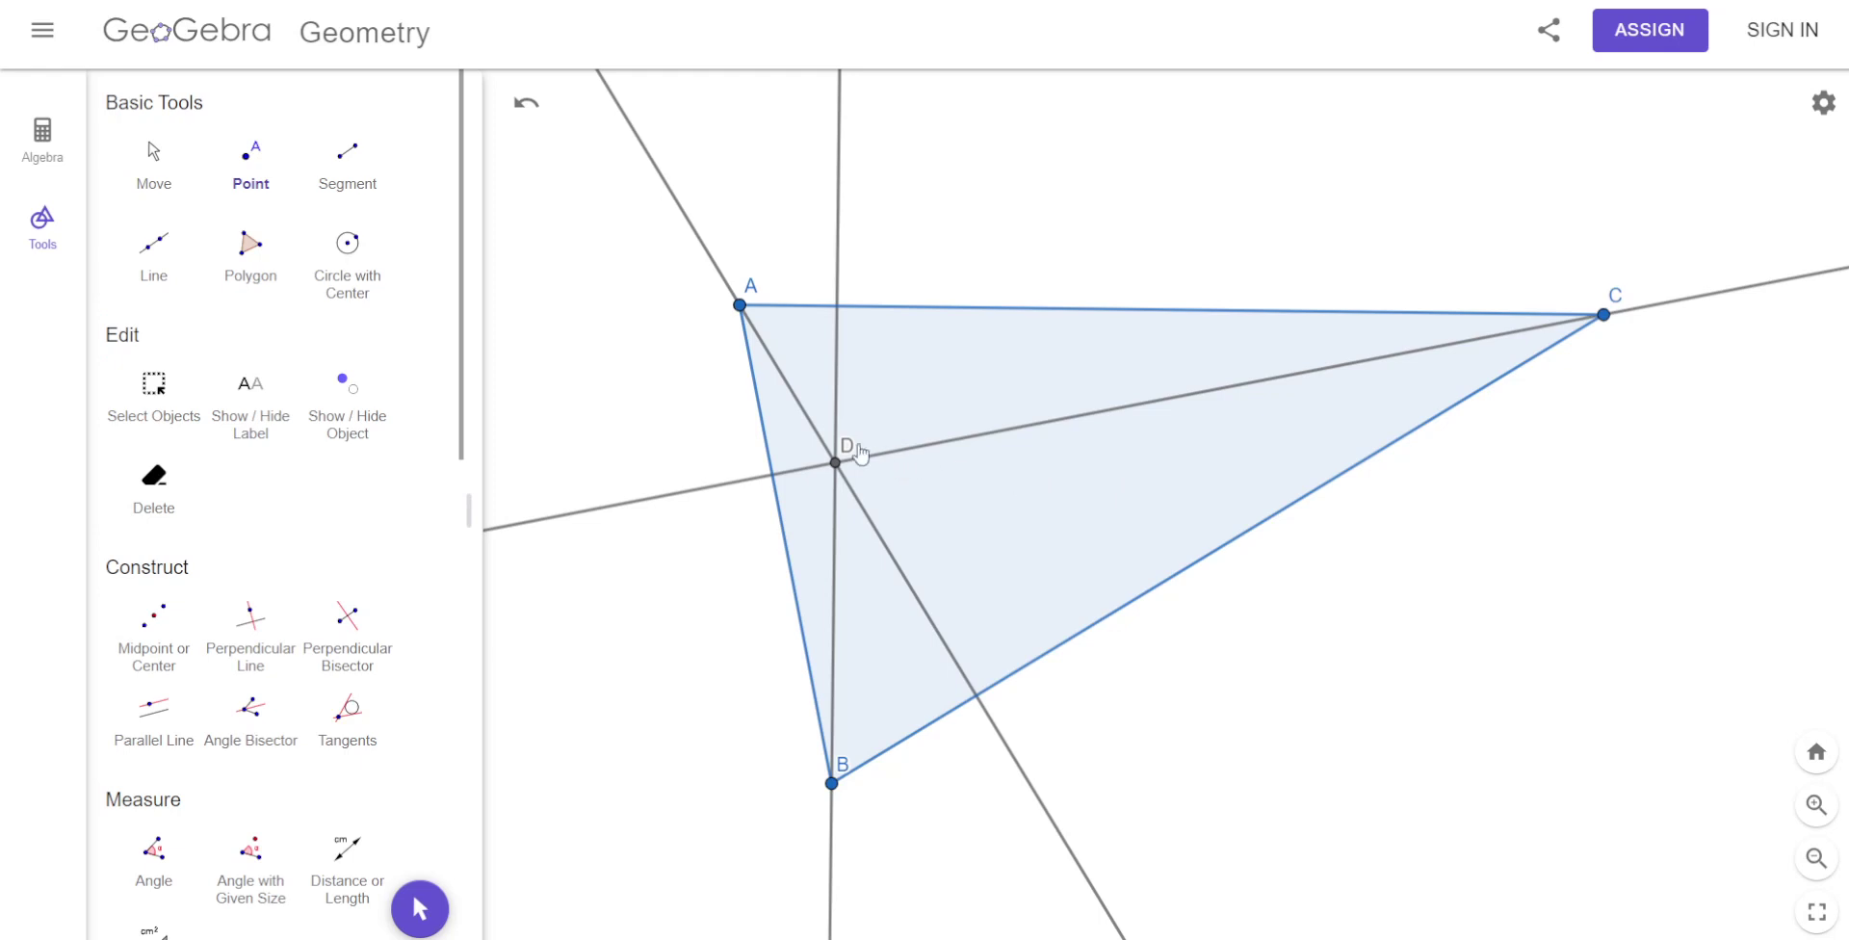
Rename the altitudes' intersection point as Orthocenter and move its label slightly up, clear of the lines.
{"action": "left_click", "coordinate": [160, 164]}
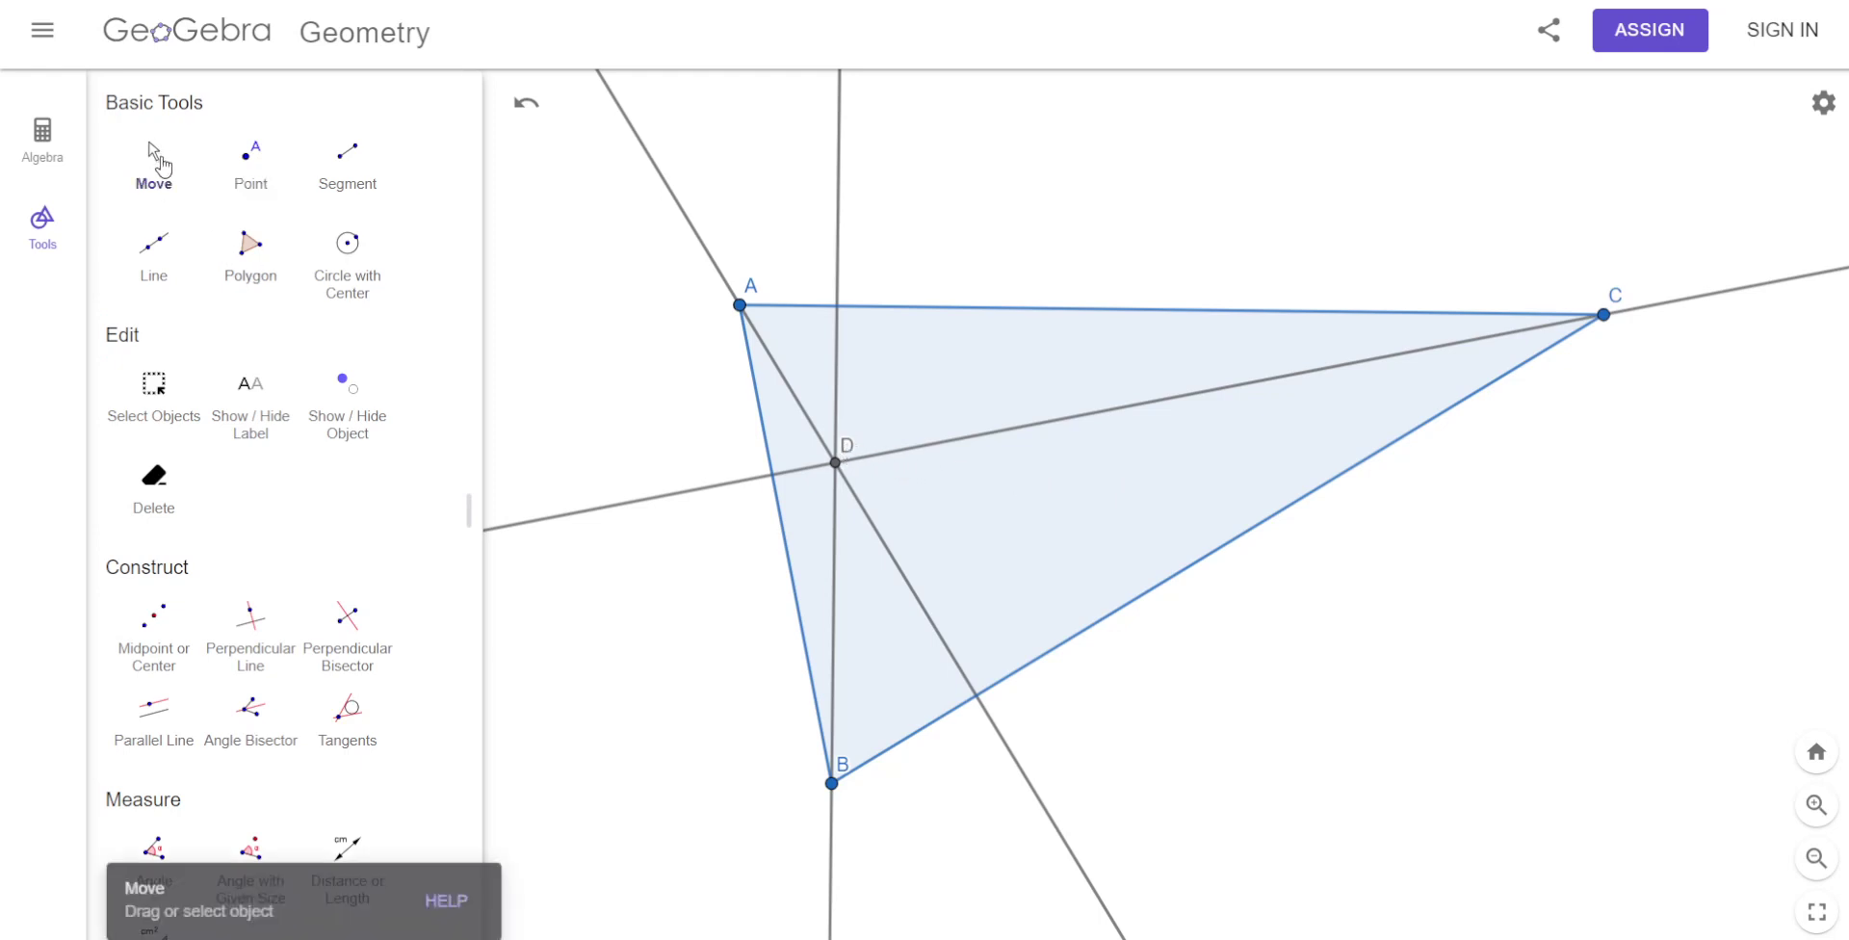
{"action": "left_click", "coordinate": [852, 449]}
{"action": "left_click", "coordinate": [987, 524]}
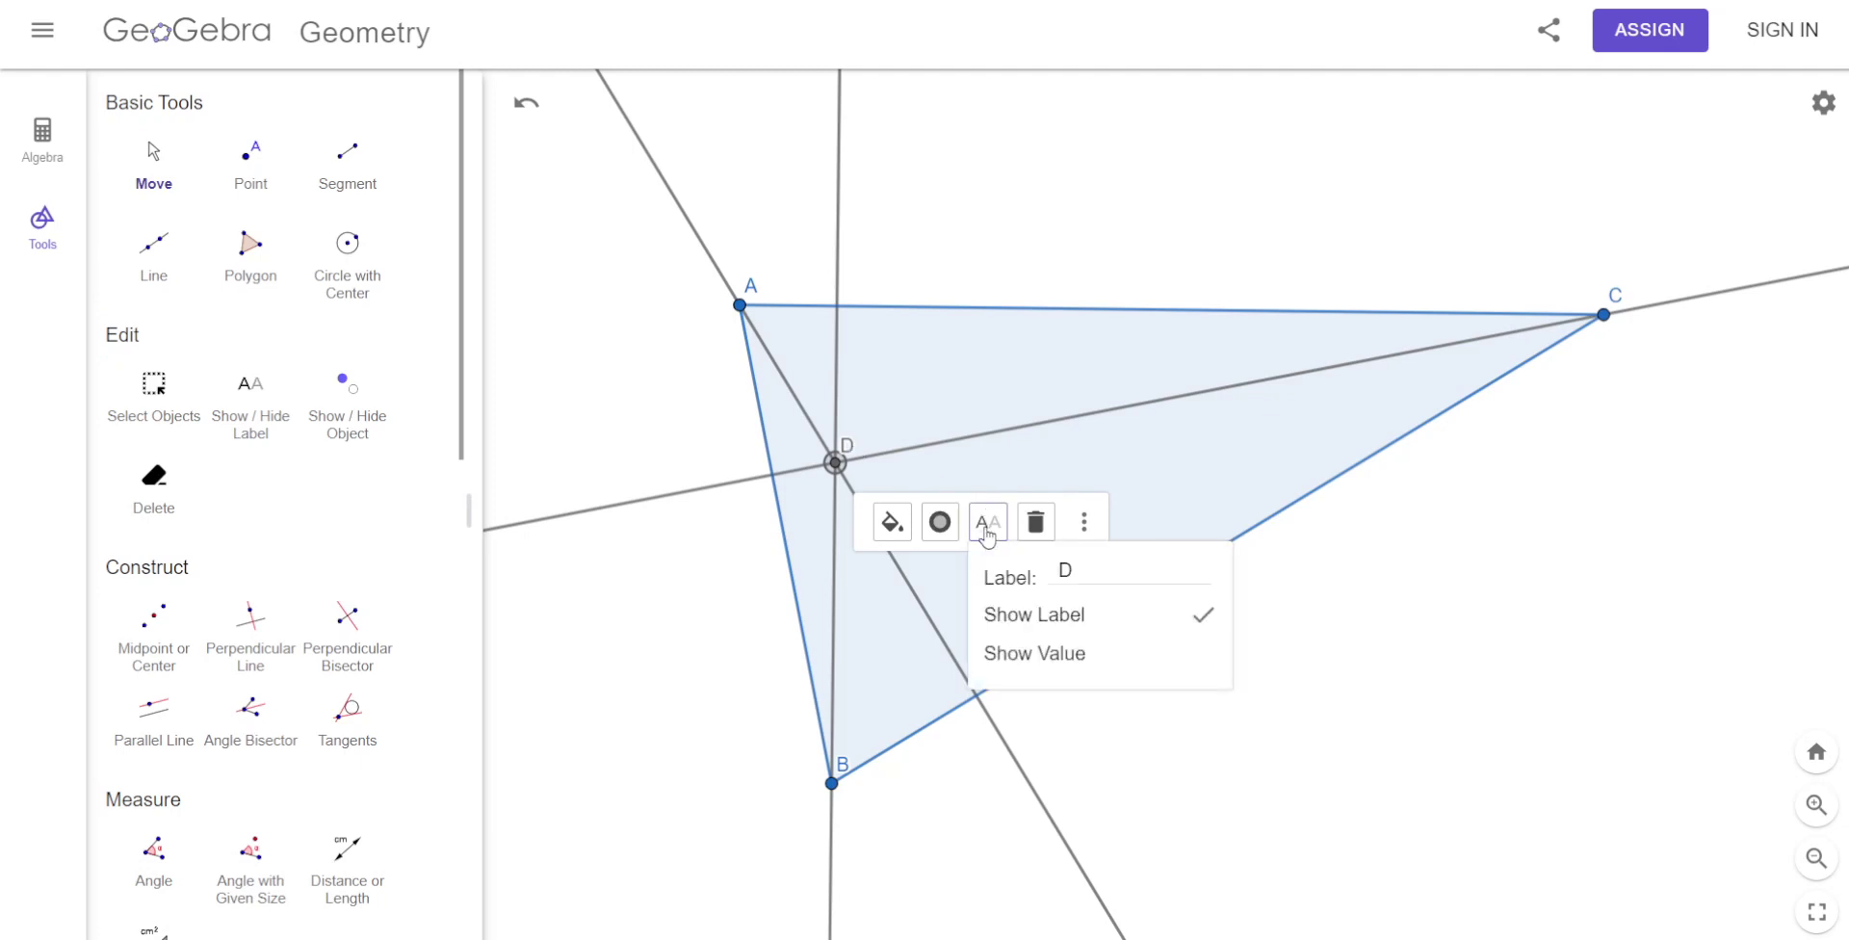
{"action": "left_click_drag", "start_coordinate": [1073, 570], "coordinate": [975, 576]}
{"action": "type", "text": "Orthocente"}
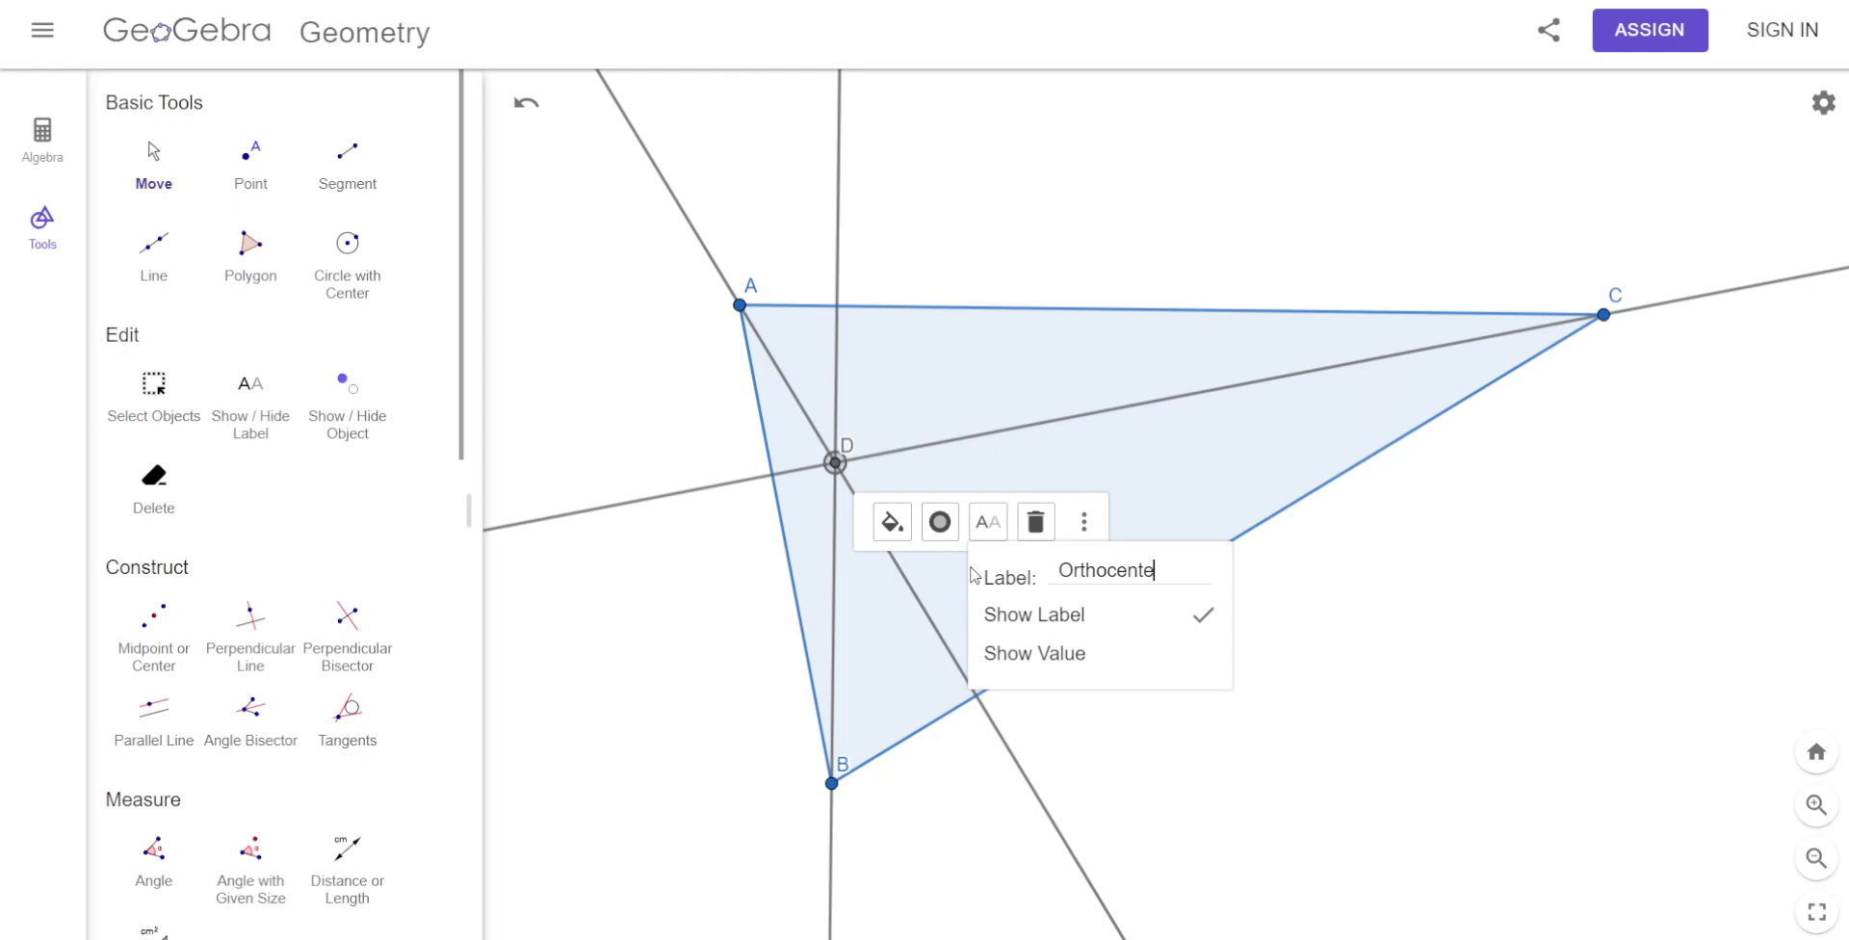
{"action": "type", "text": "r"}
{"action": "key", "text": "Return"}
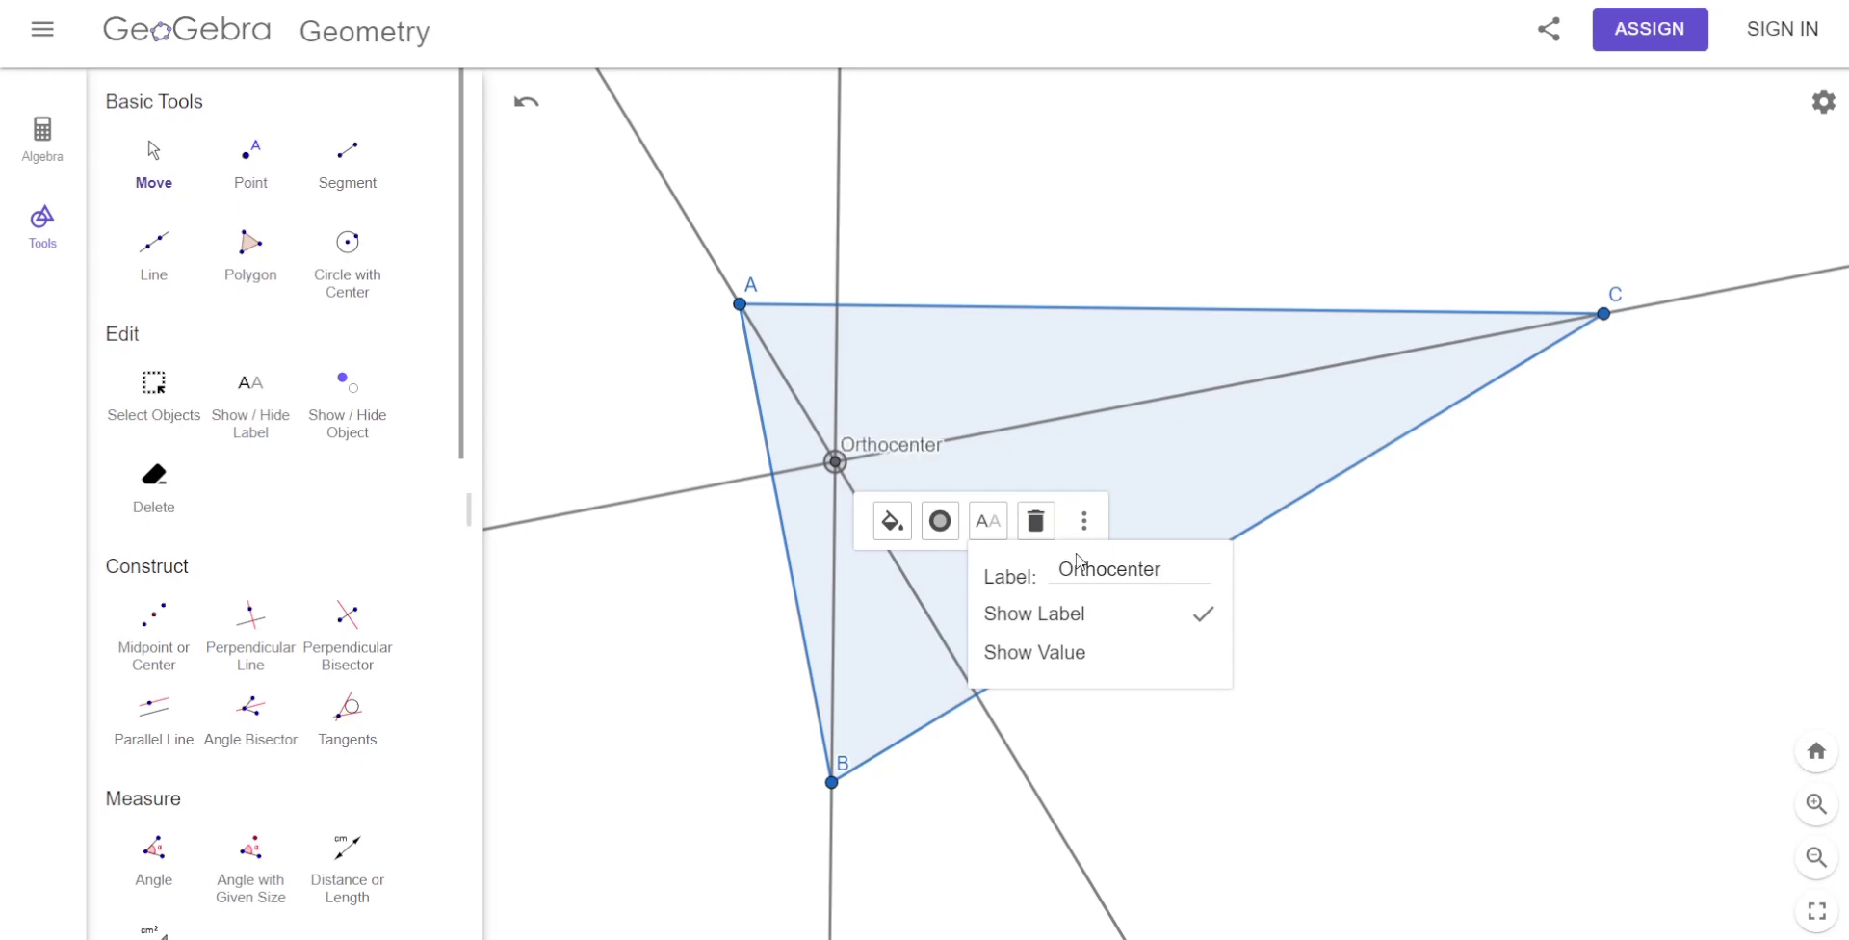
{"action": "left_click", "coordinate": [1362, 675]}
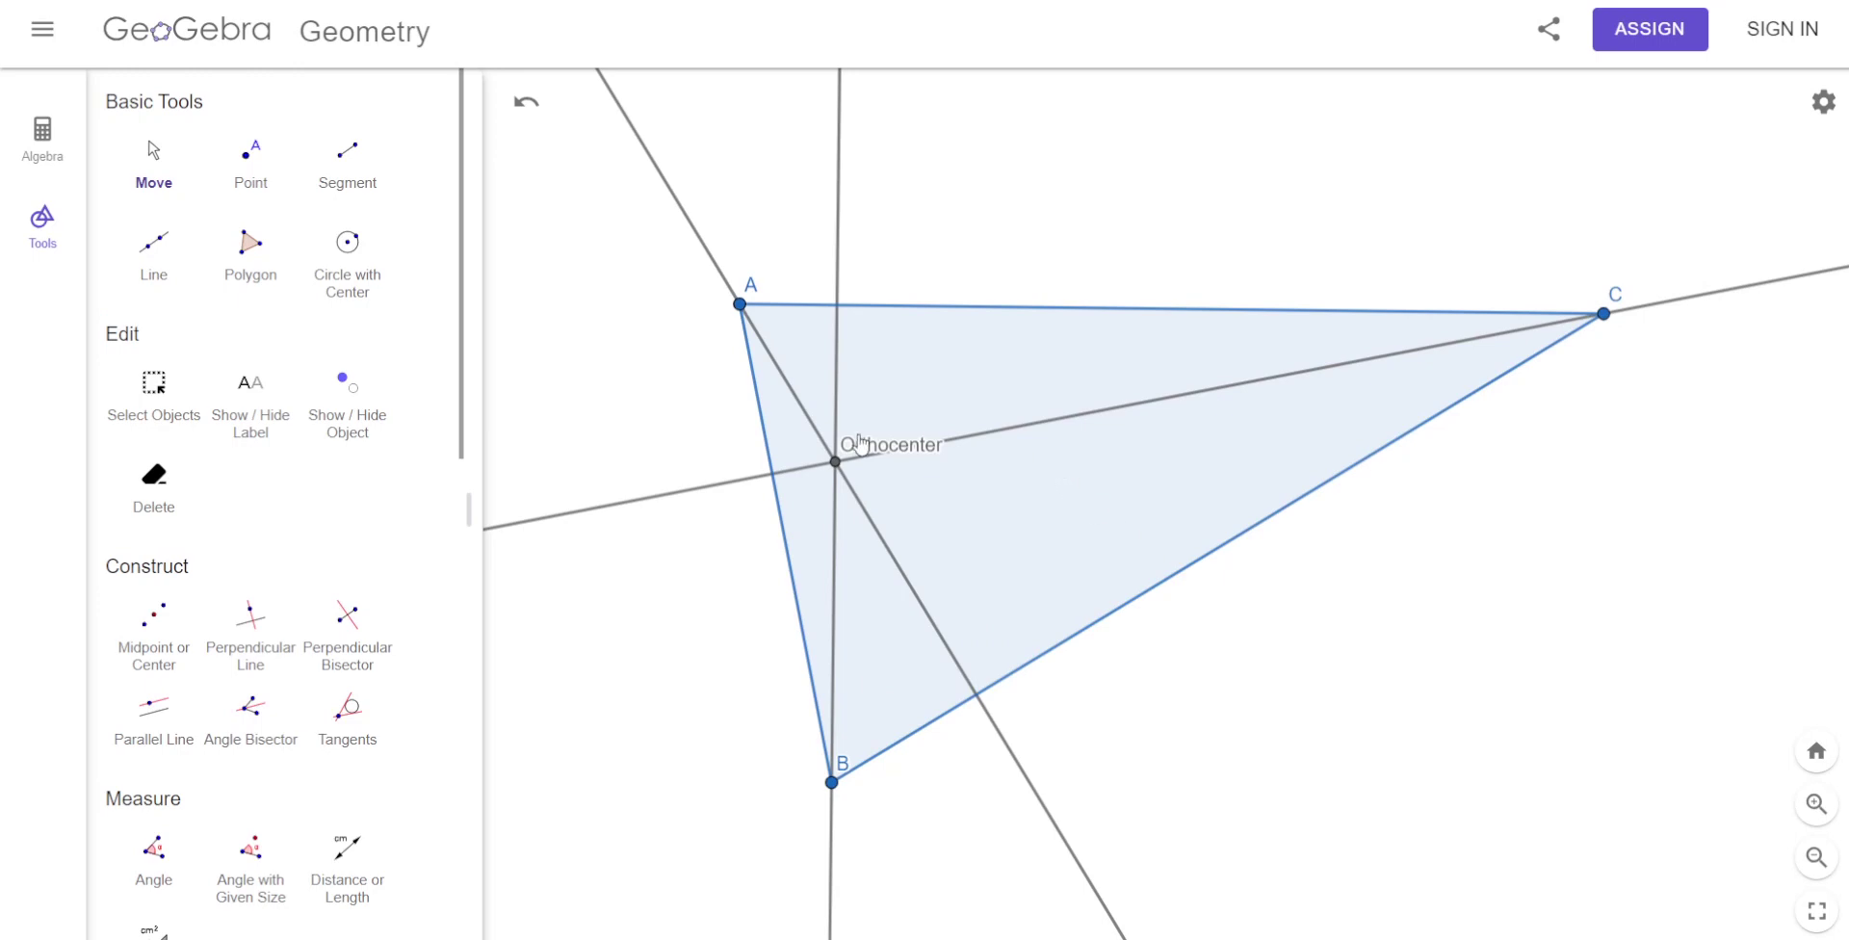
{"action": "left_click_drag", "start_coordinate": [892, 453], "coordinate": [901, 434]}
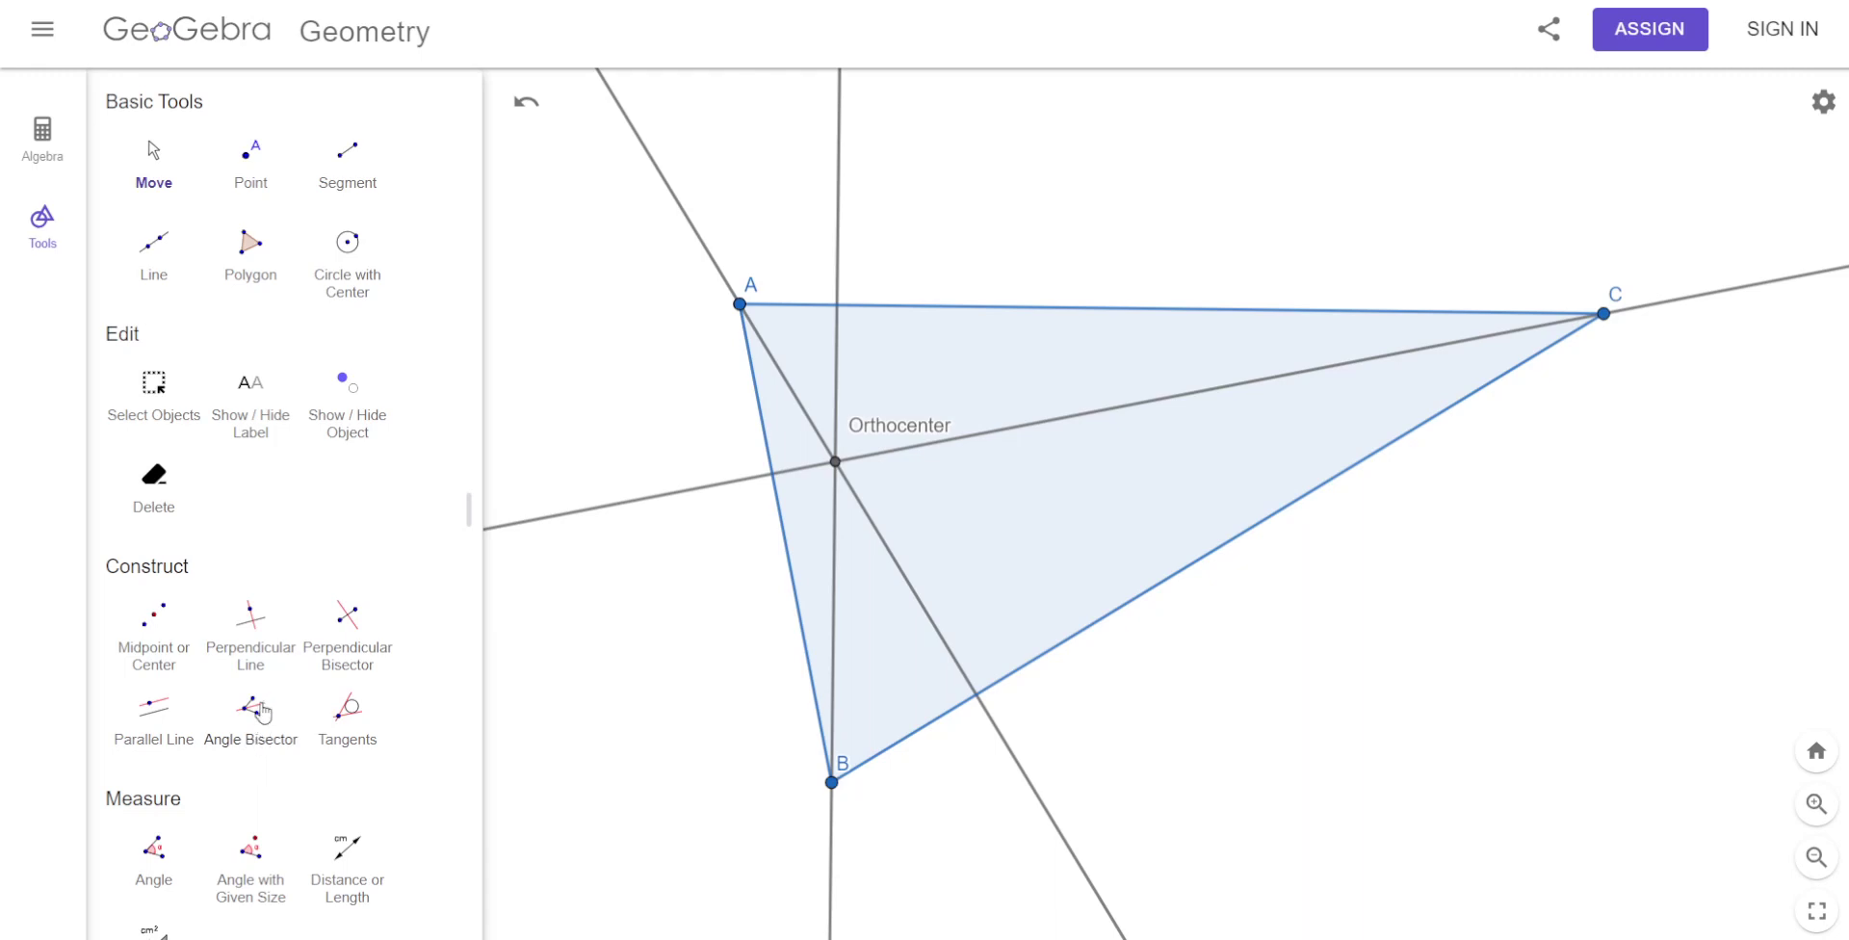
Mark the angles between the altitude from A and side BC, and between the altitude from B and side AC.
{"action": "left_click", "coordinate": [154, 872]}
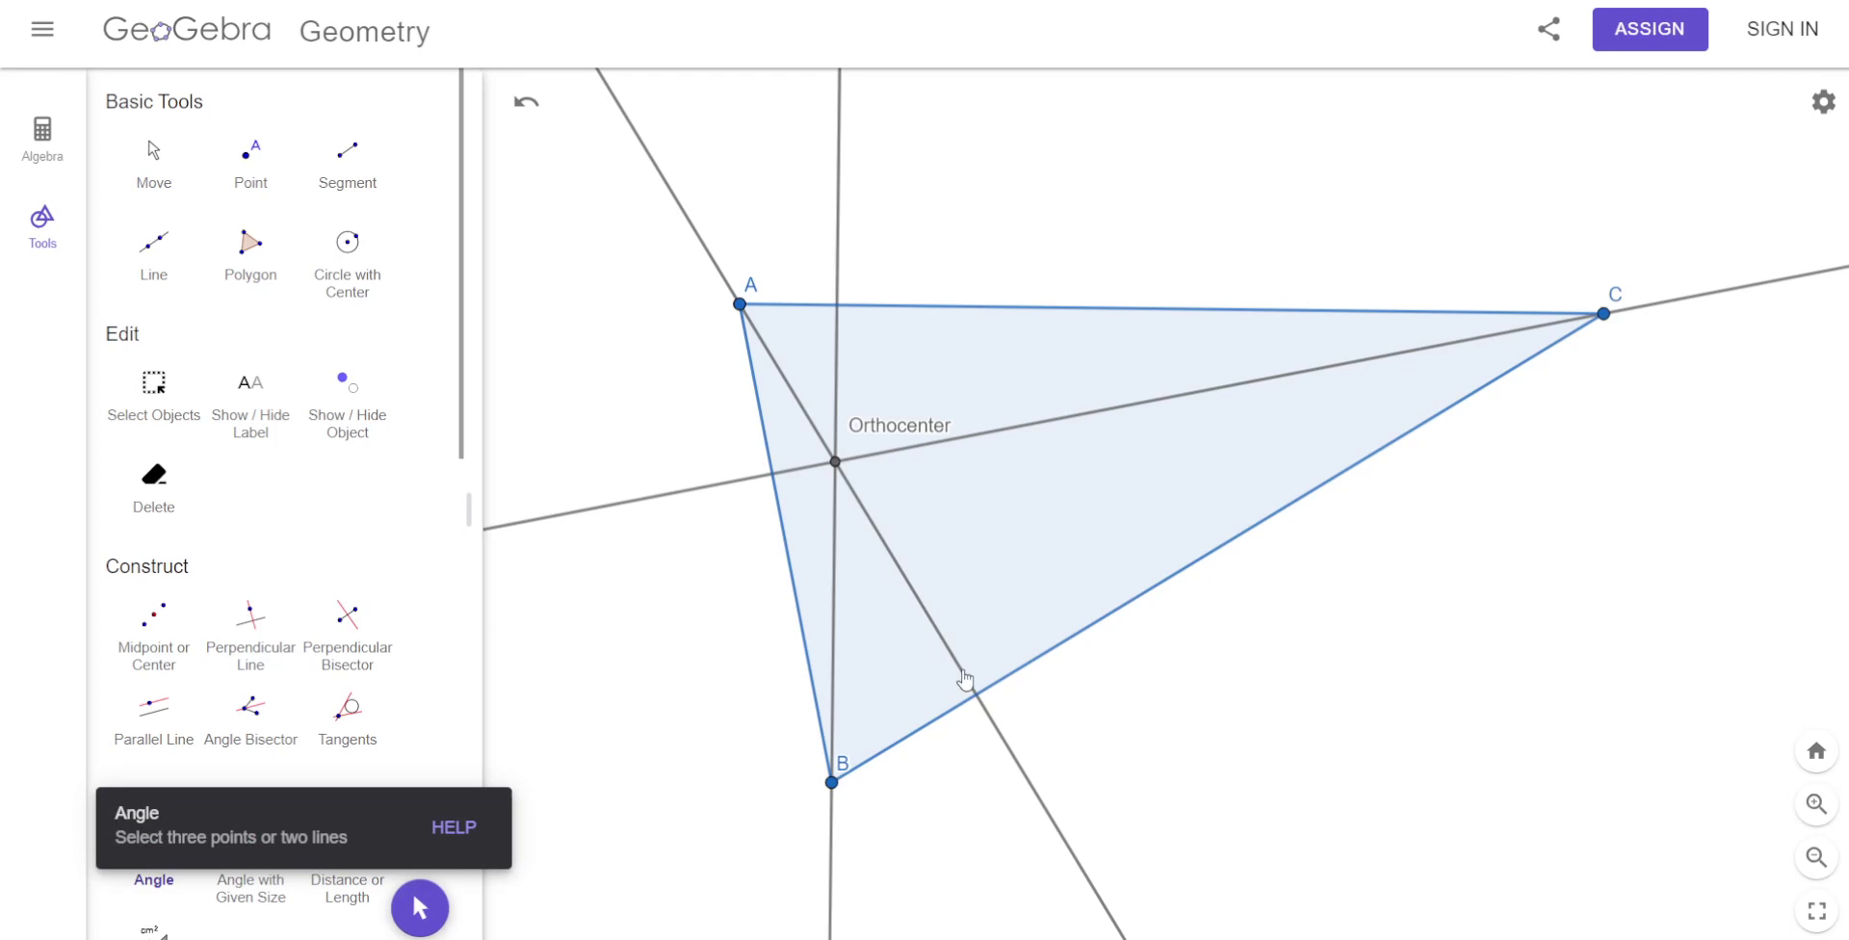
{"action": "left_click", "coordinate": [1007, 682]}
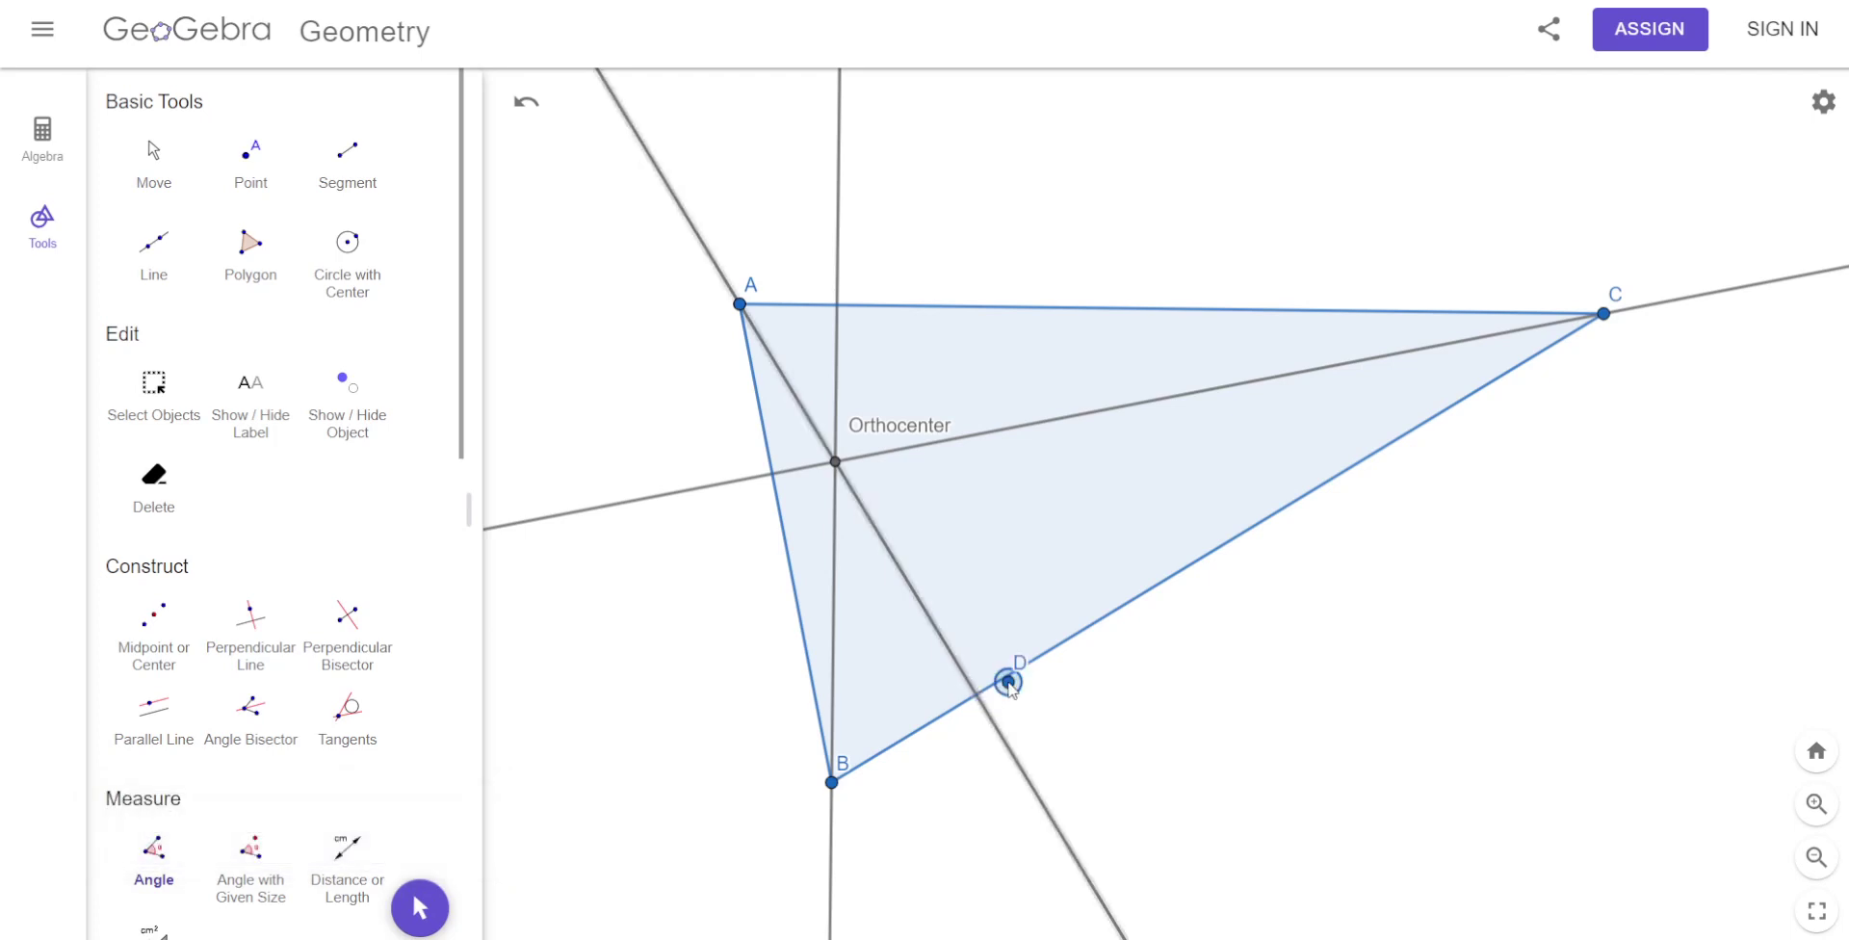
{"action": "key", "text": "ctrl+z"}
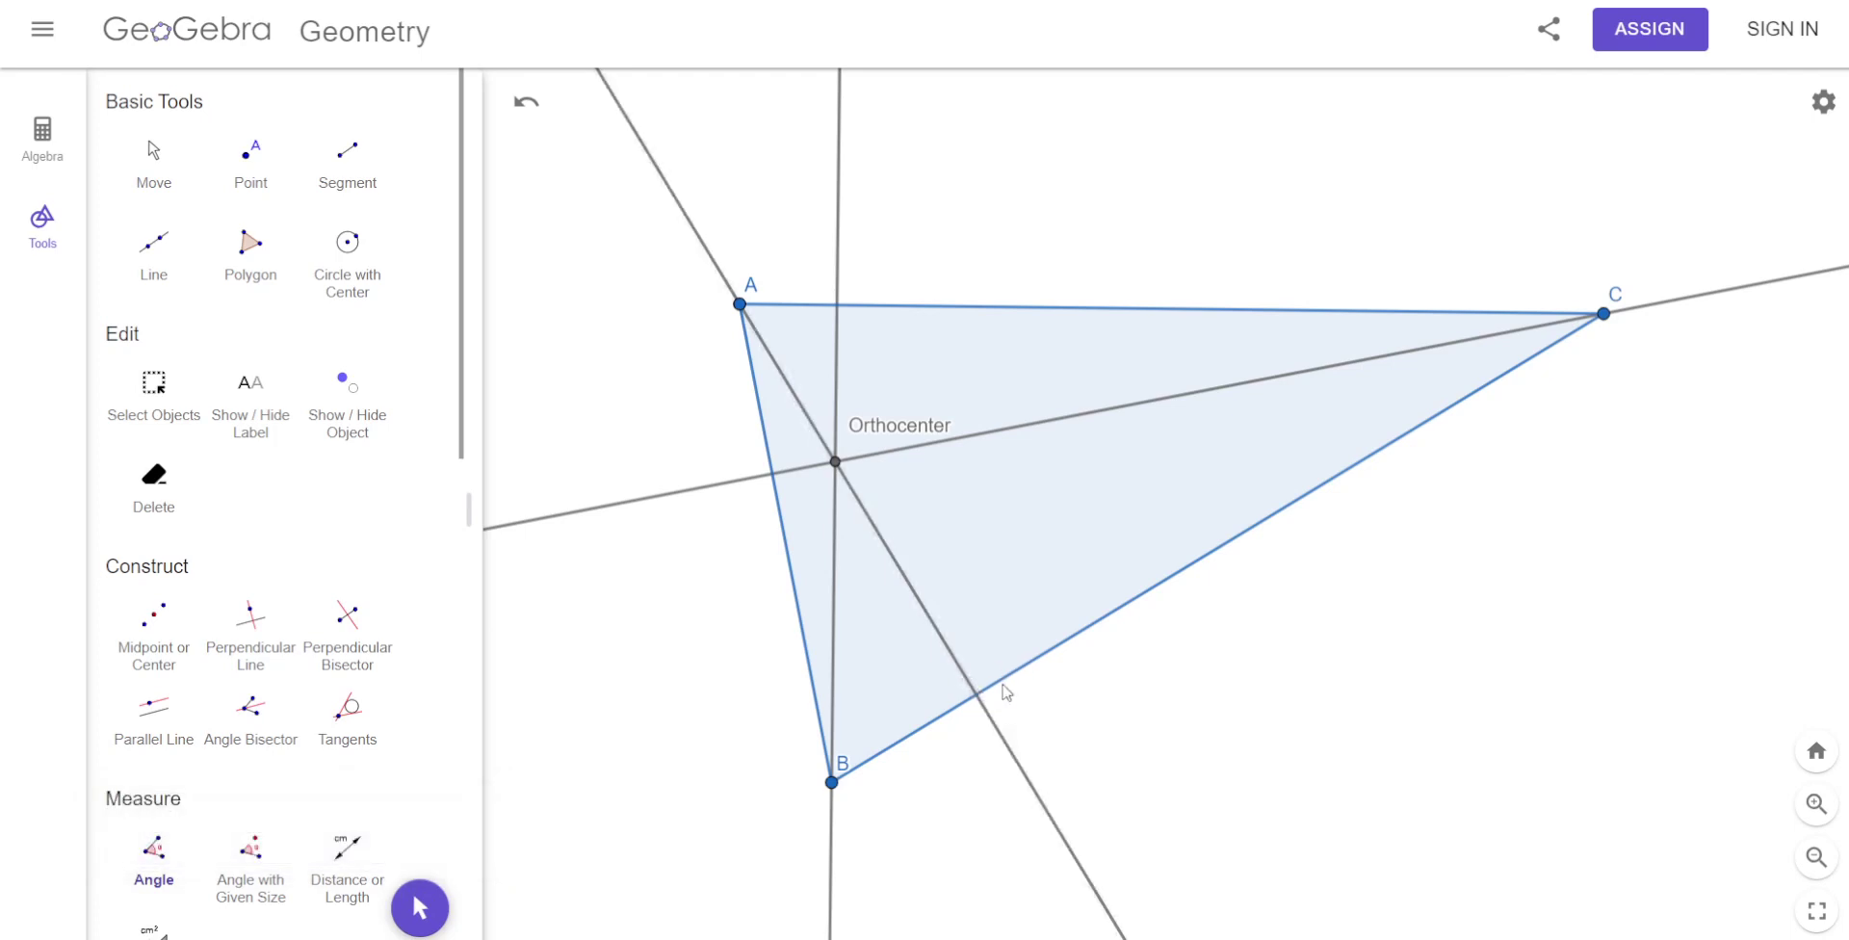
{"action": "left_click", "coordinate": [973, 686]}
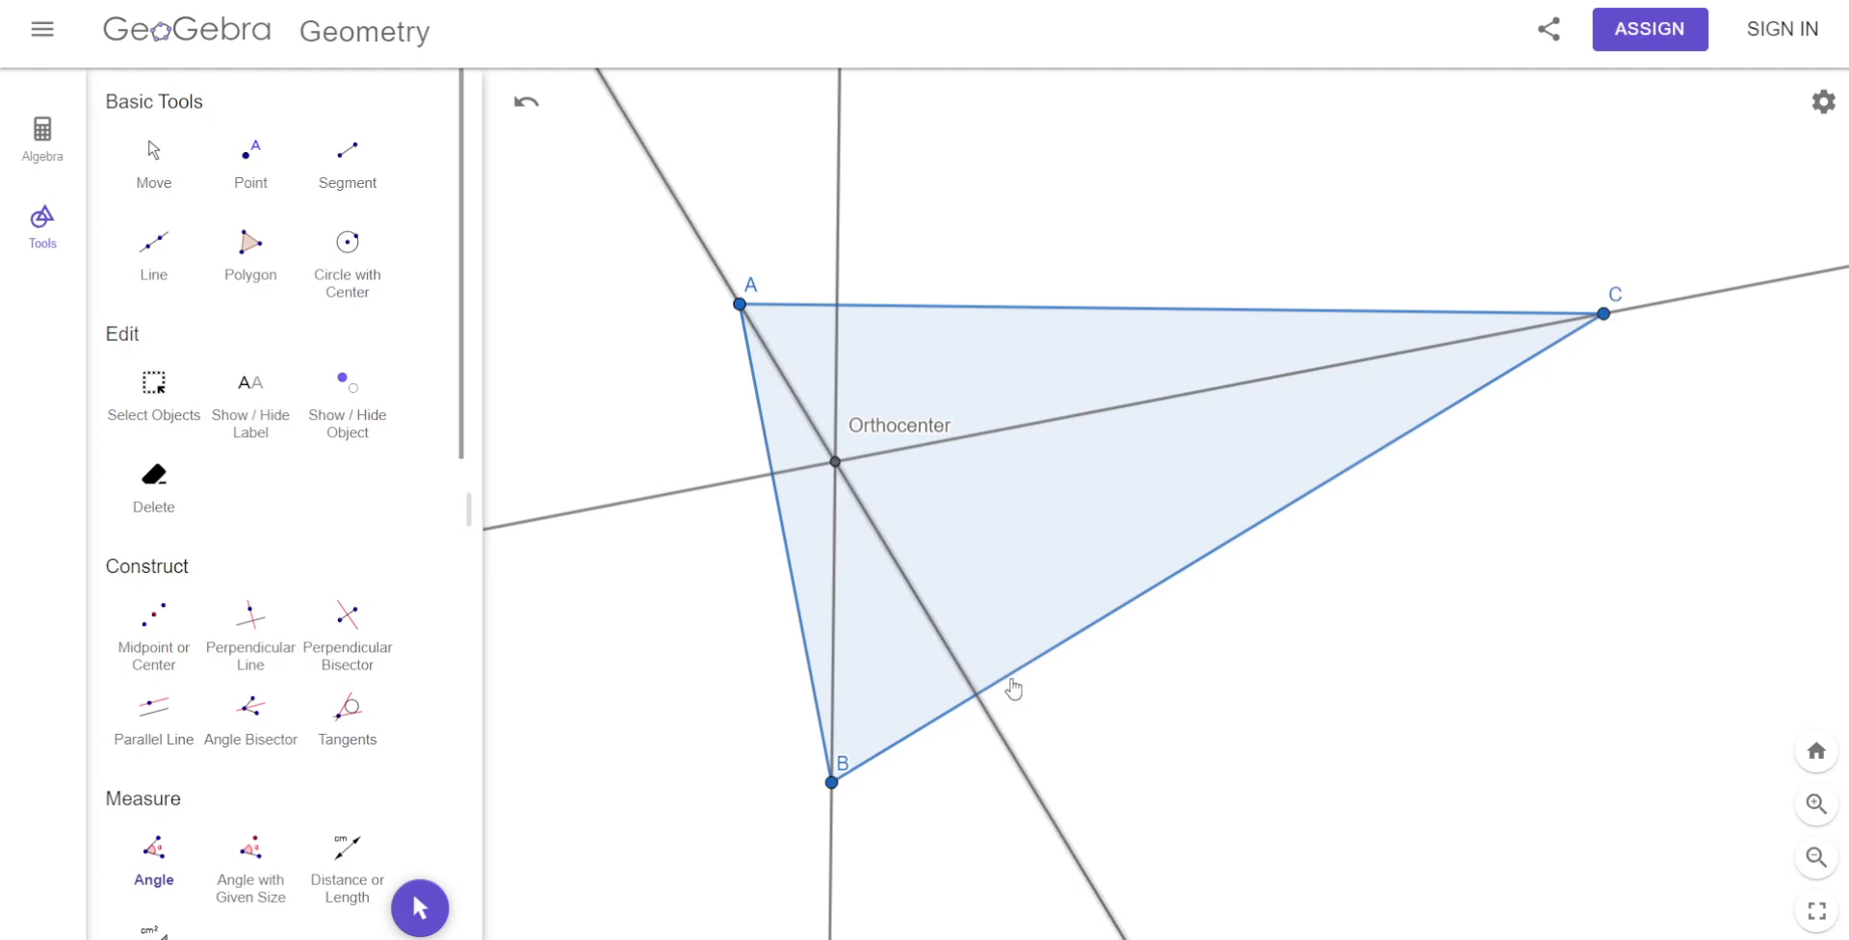
{"action": "left_click", "coordinate": [1009, 682]}
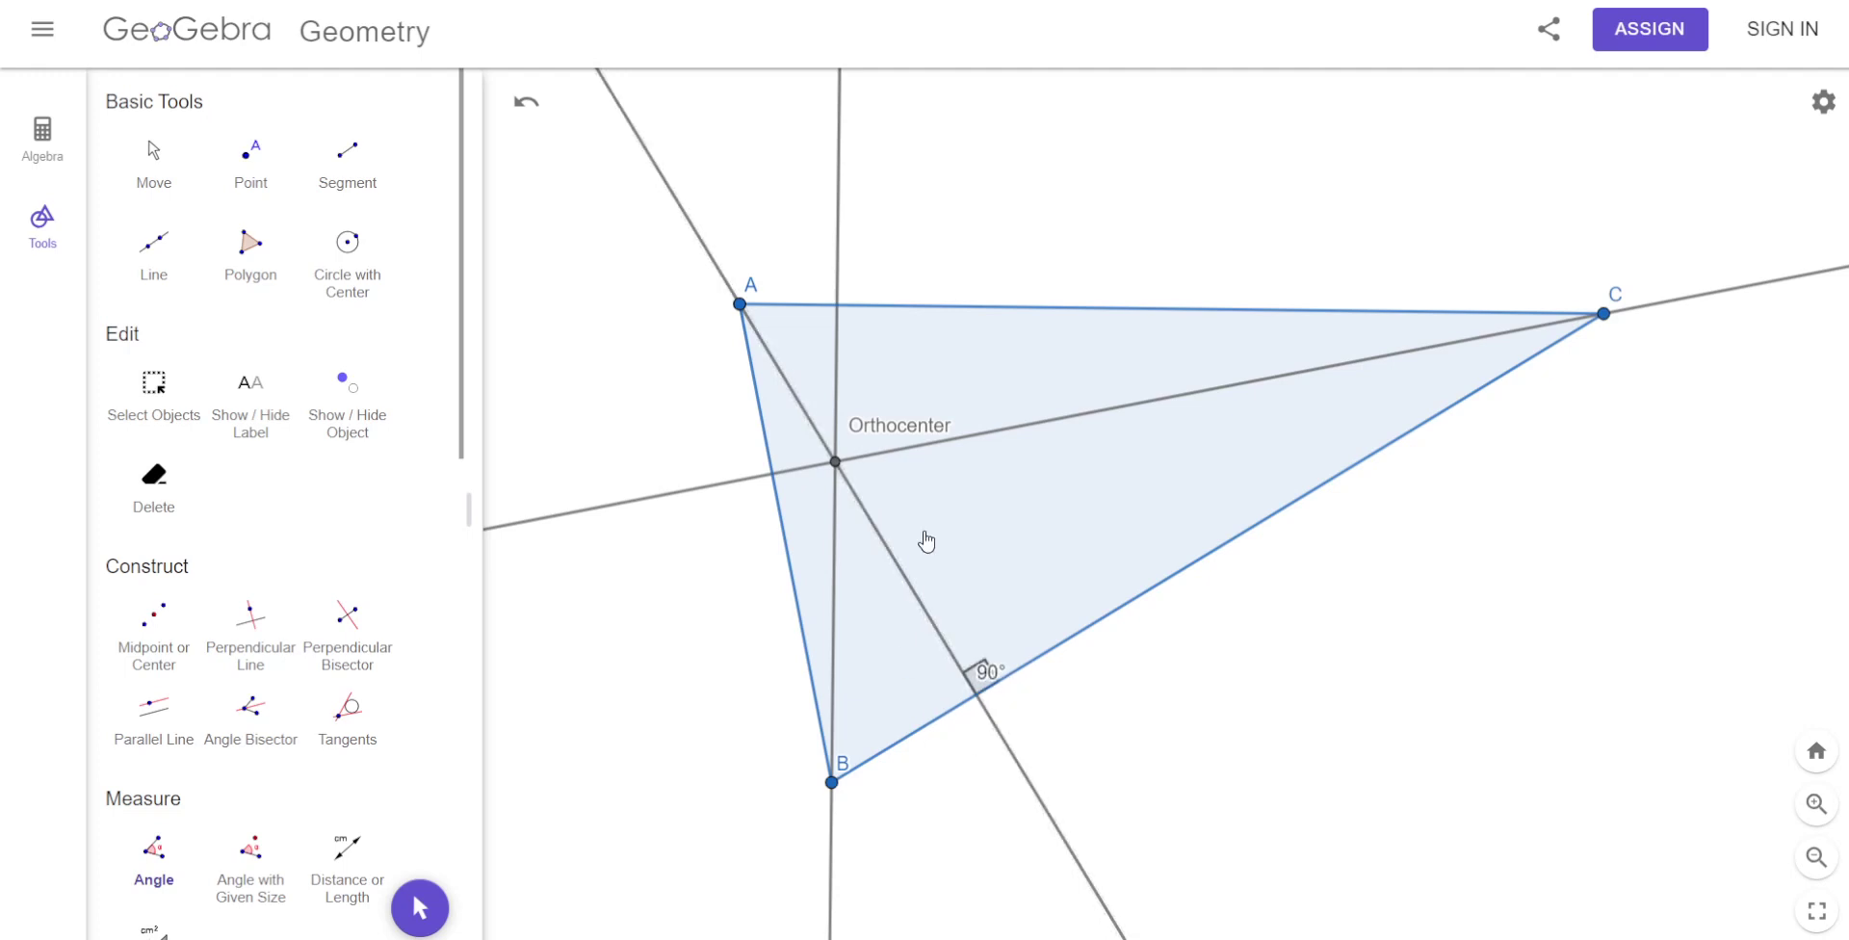
{"action": "left_click", "coordinate": [873, 308]}
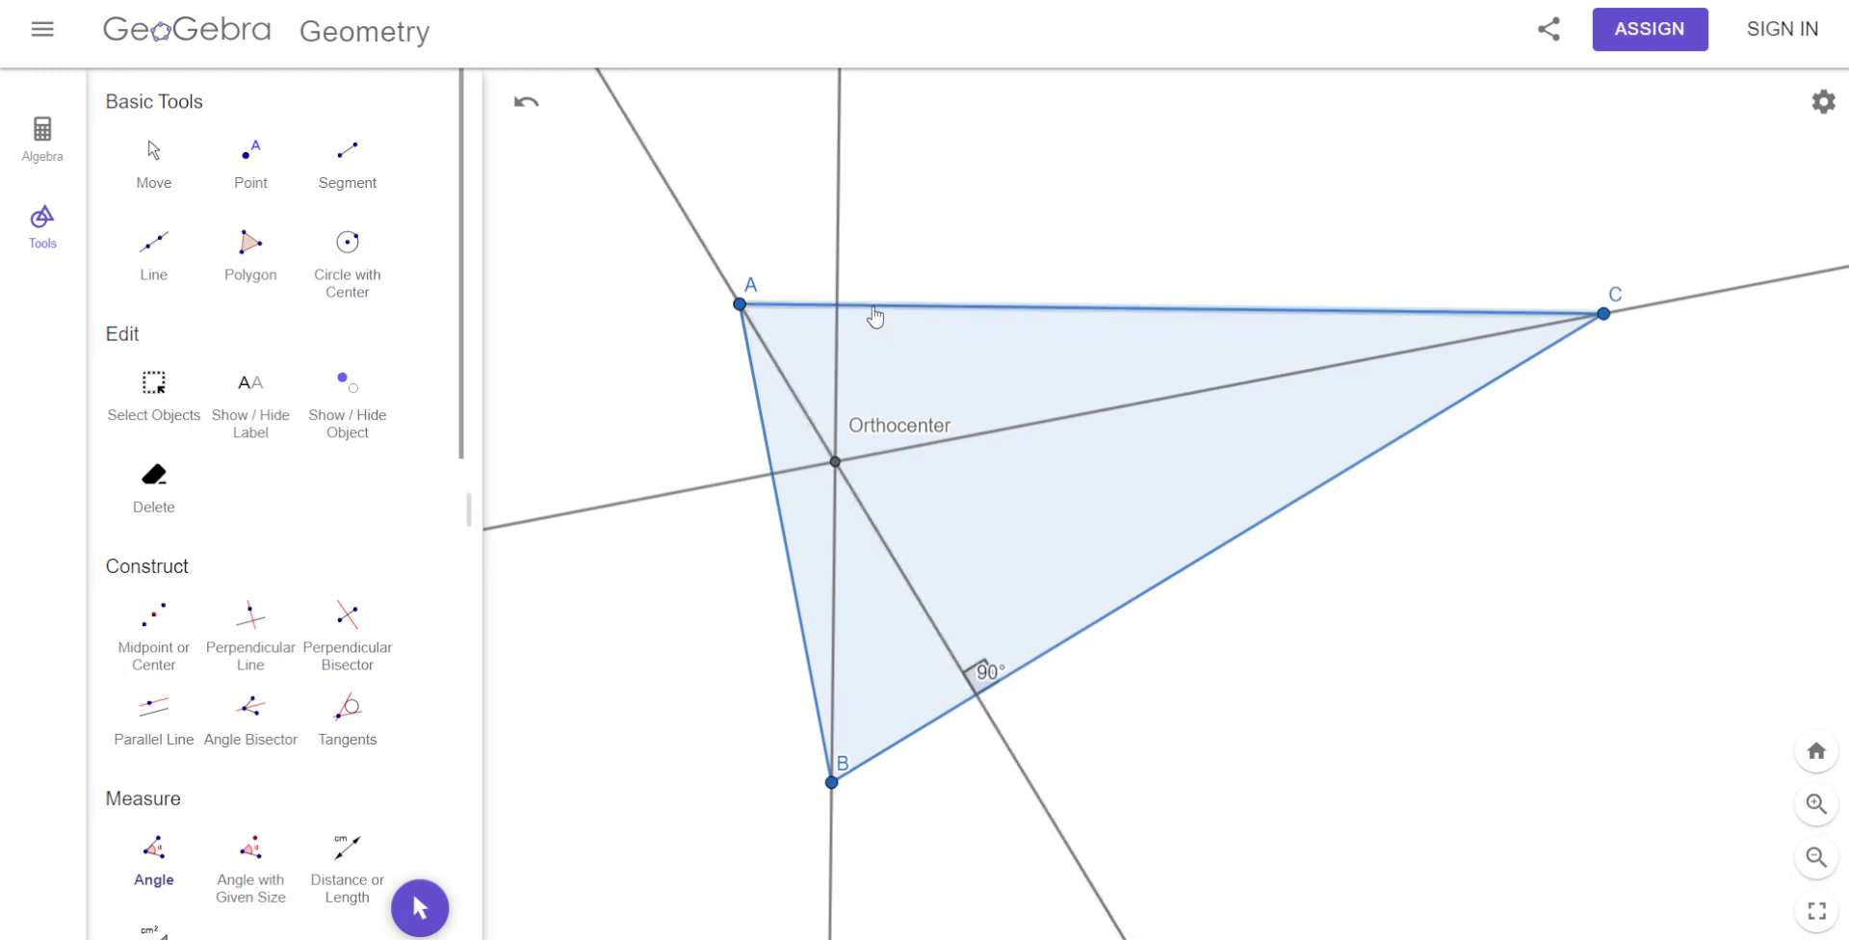
{"action": "left_click", "coordinate": [836, 341]}
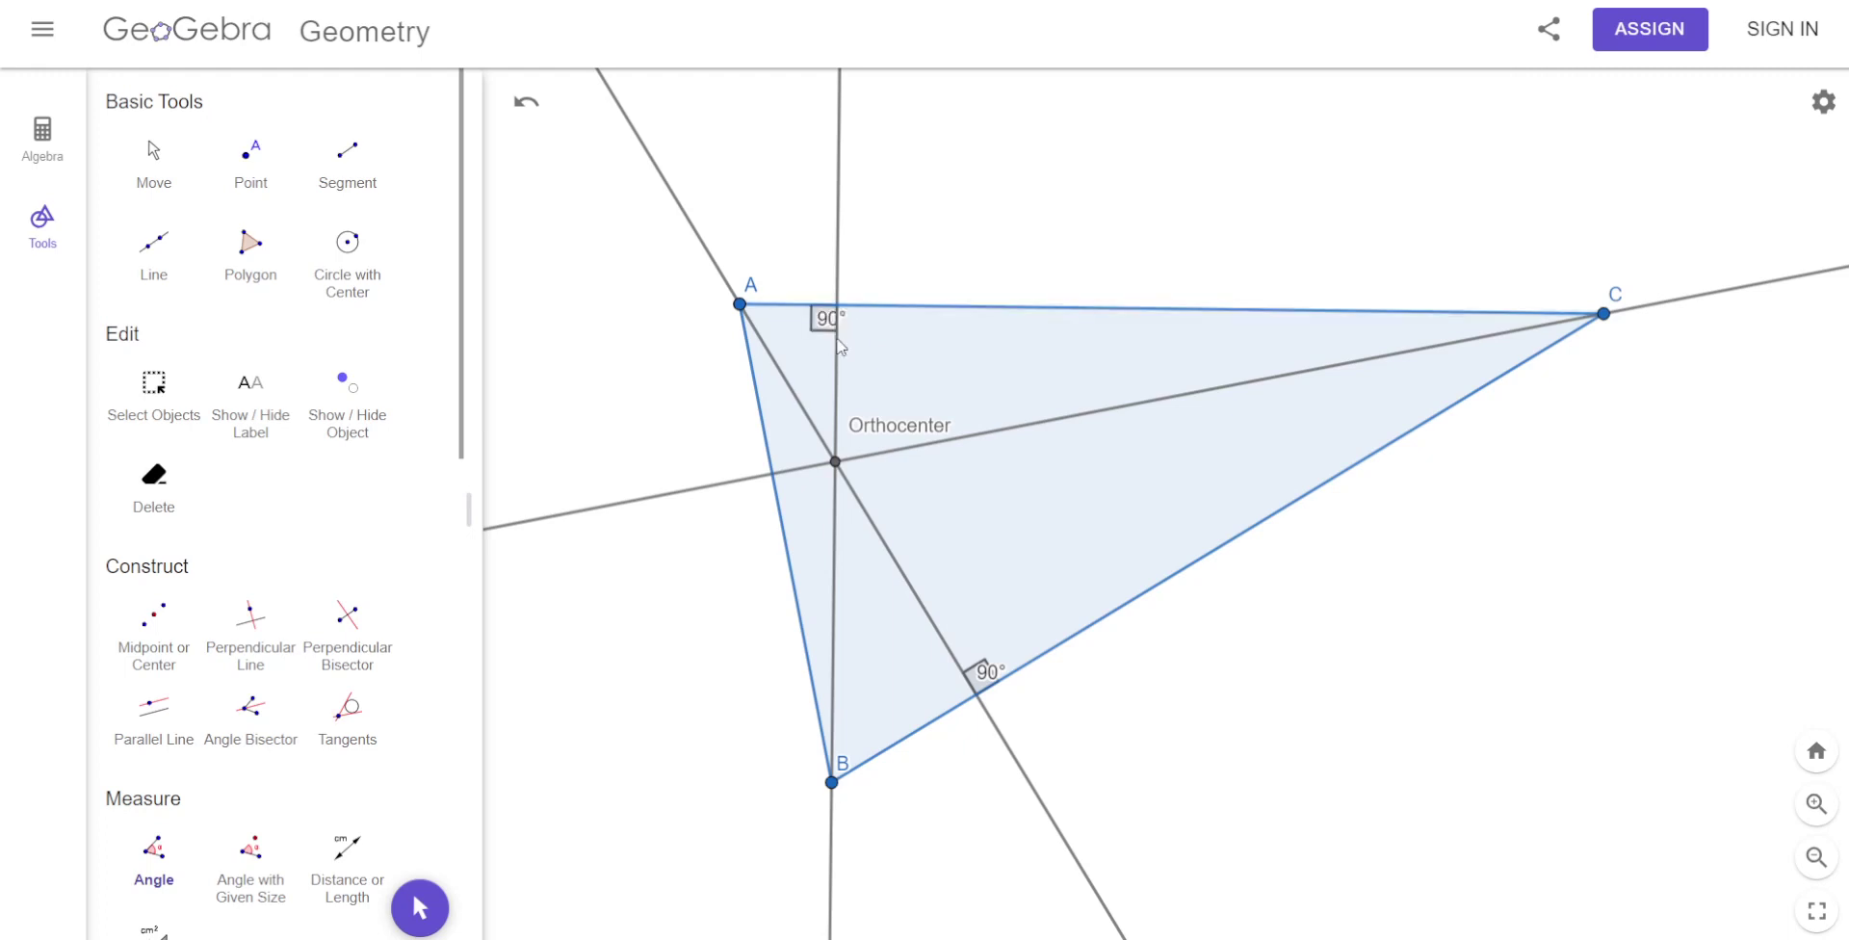
Mark the angle between the altitude from C and side AB.
{"action": "left_click", "coordinate": [807, 470]}
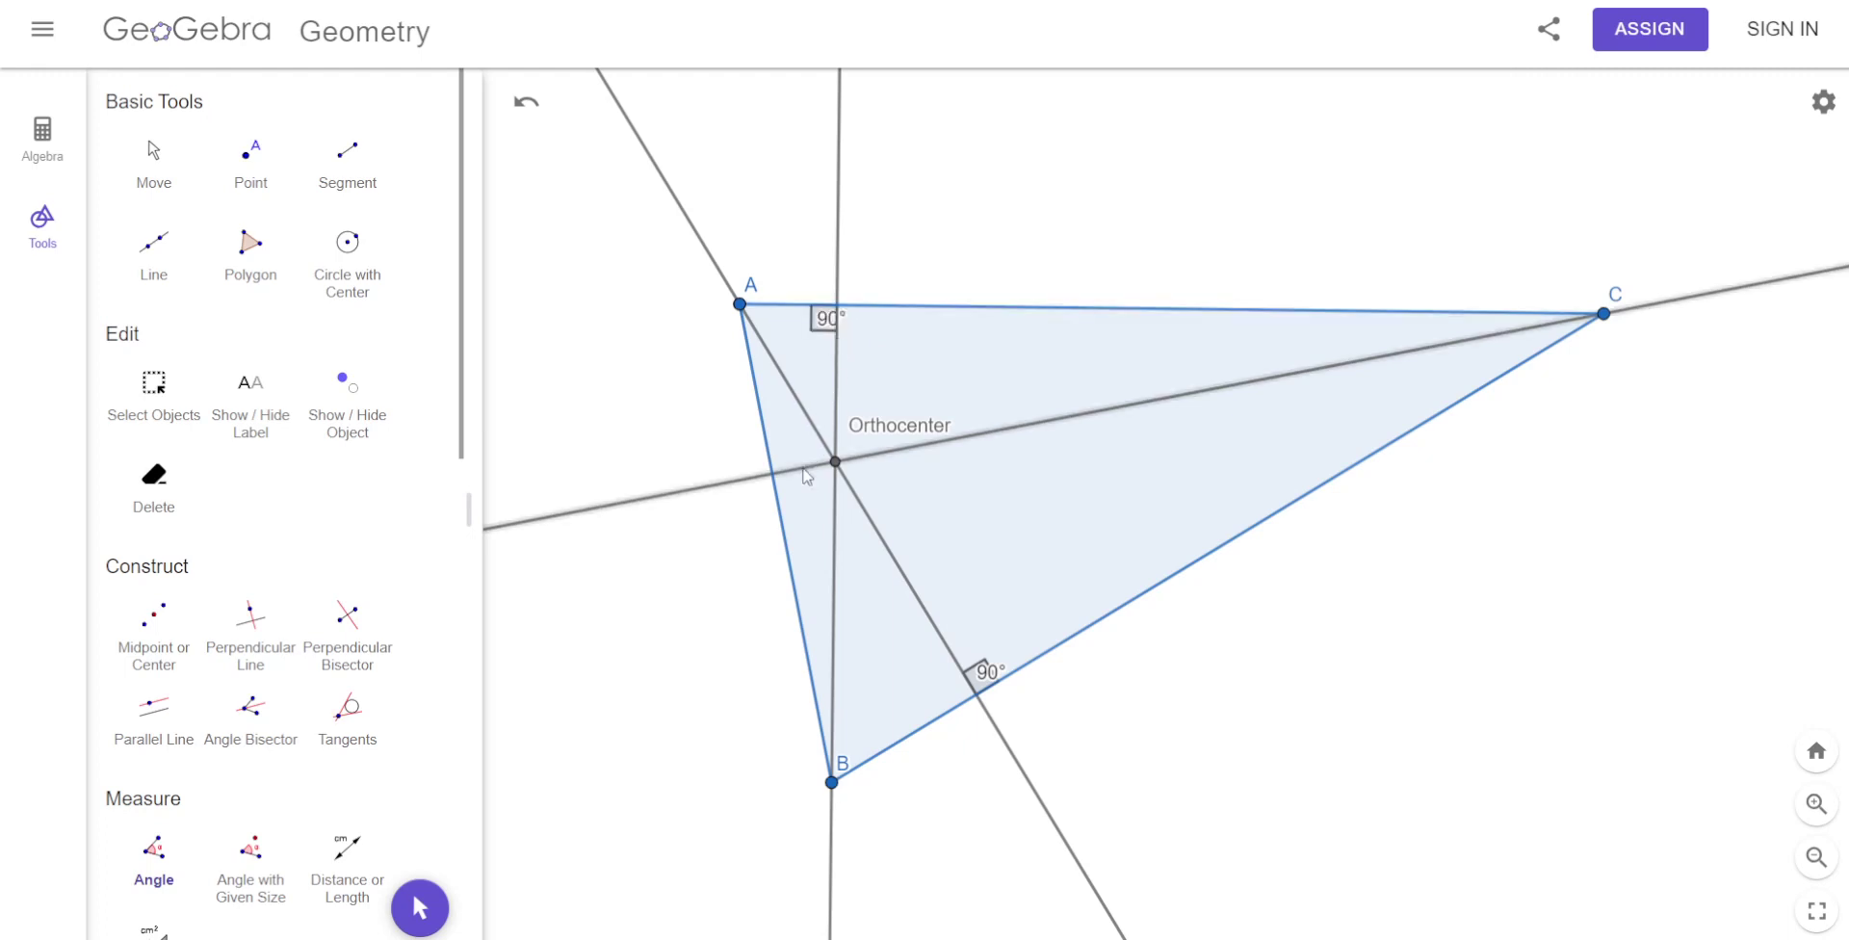
{"action": "left_click", "coordinate": [784, 521]}
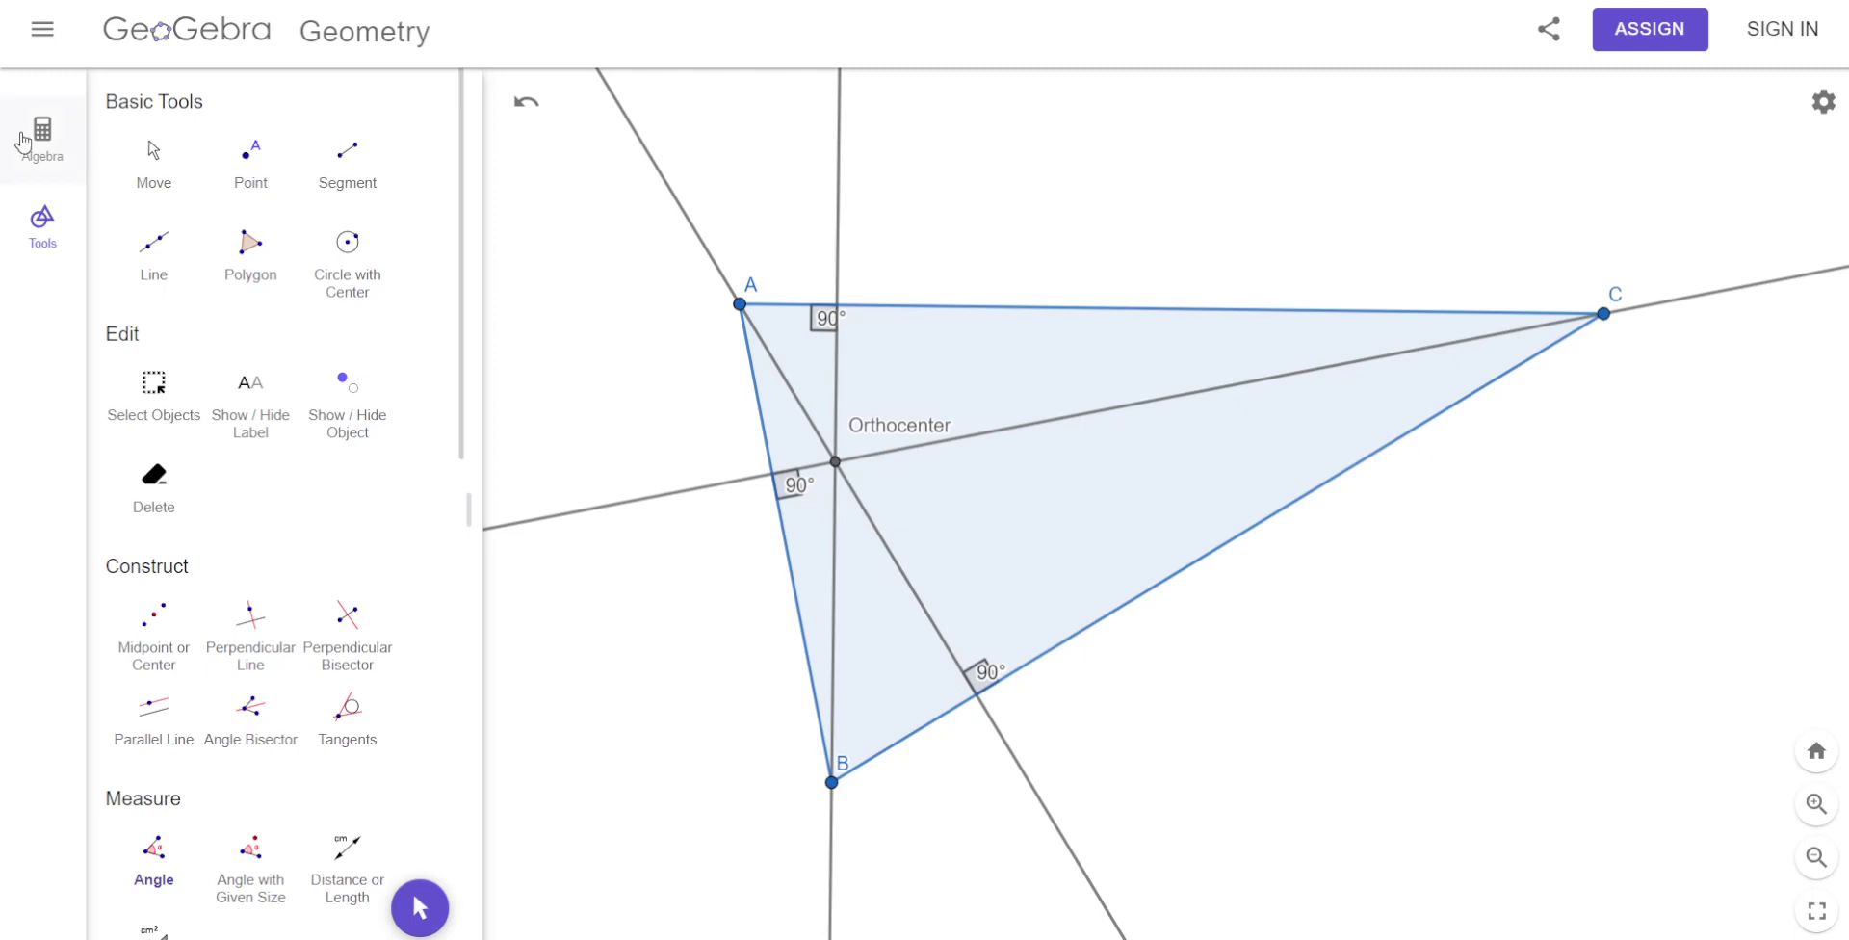
Move vertex C down below B so the triangle is obtuse at B, and shift the whole triangle up and slightly left.
{"action": "left_click", "coordinate": [153, 162]}
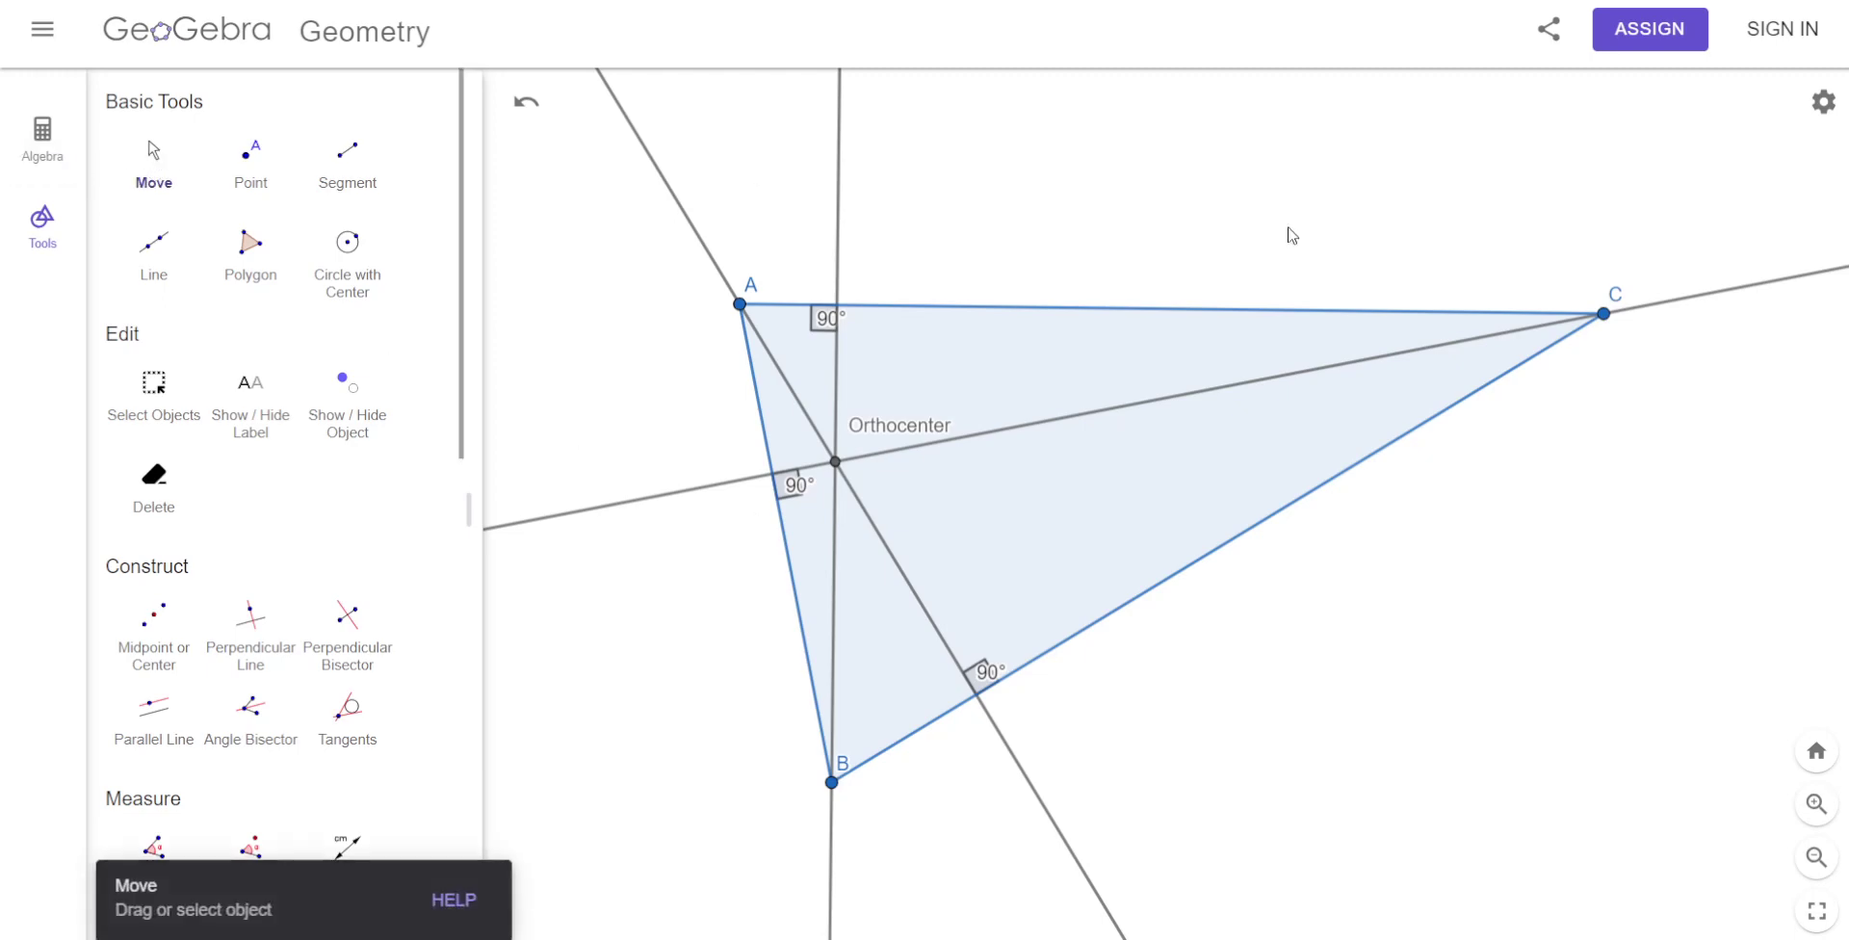
{"action": "left_click_drag", "start_coordinate": [1605, 318], "coordinate": [1404, 894]}
{"action": "scroll", "coordinate": [1387, 801], "scroll_direction": "down", "scroll_amount": 5}
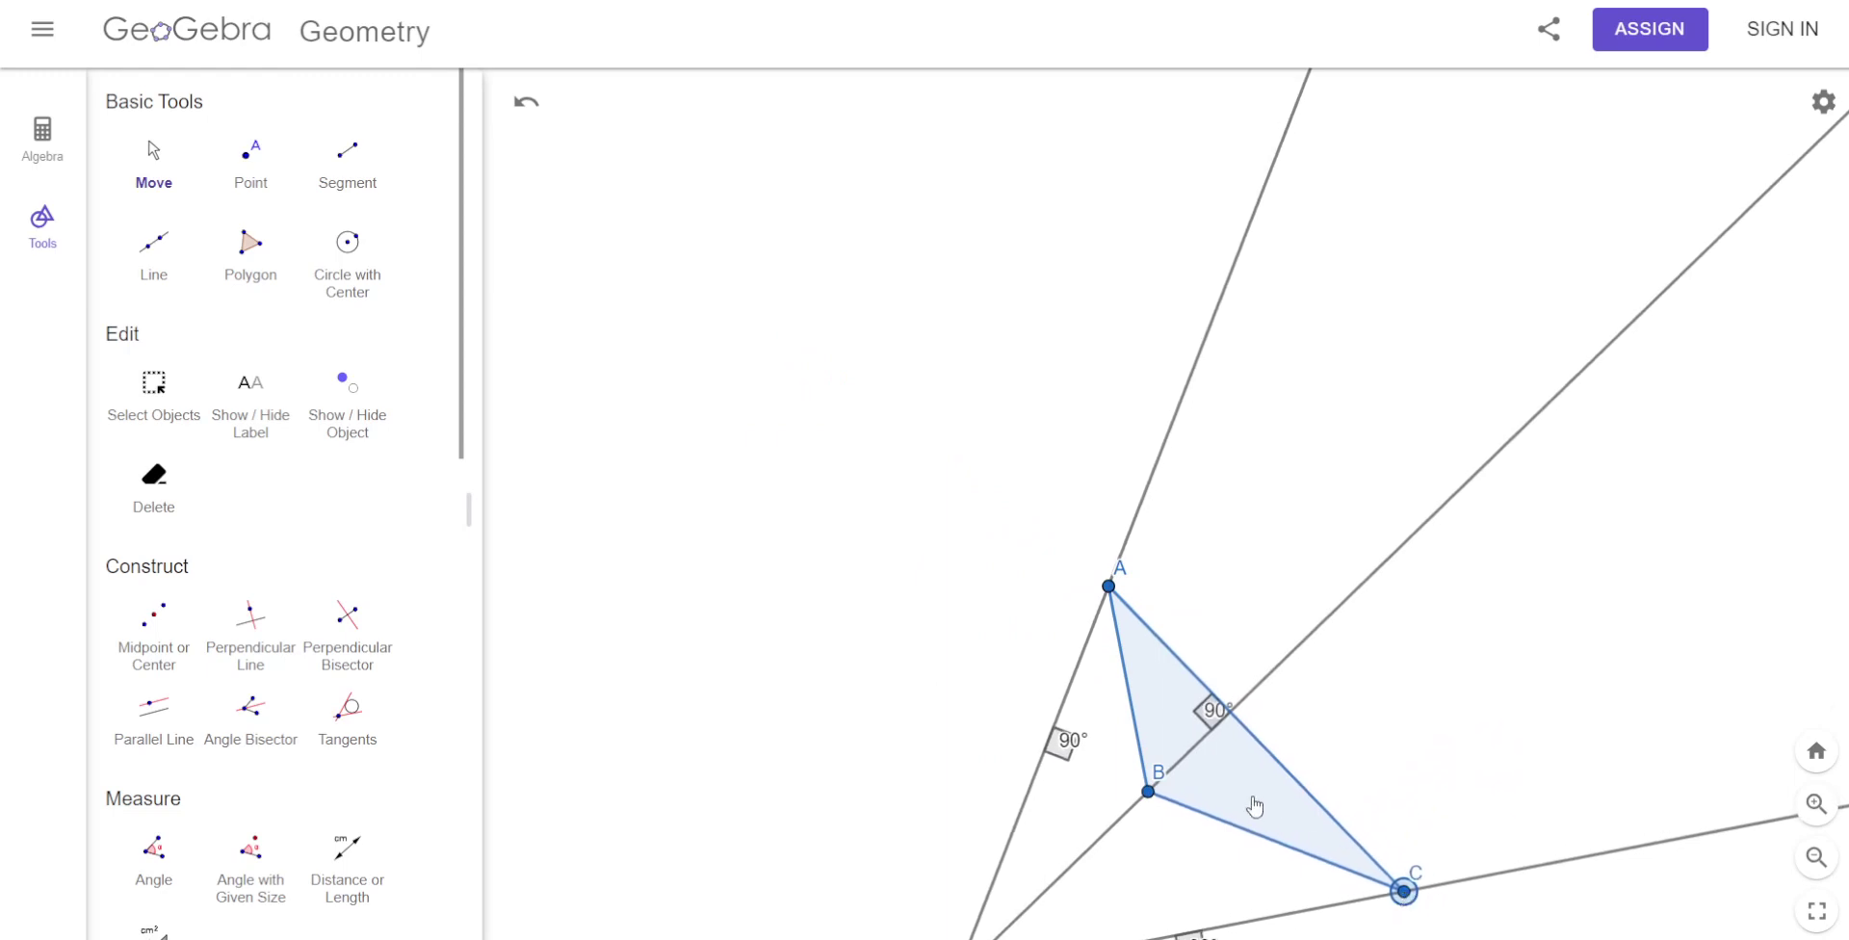
{"action": "left_click_drag", "start_coordinate": [1255, 807], "coordinate": [1162, 561]}
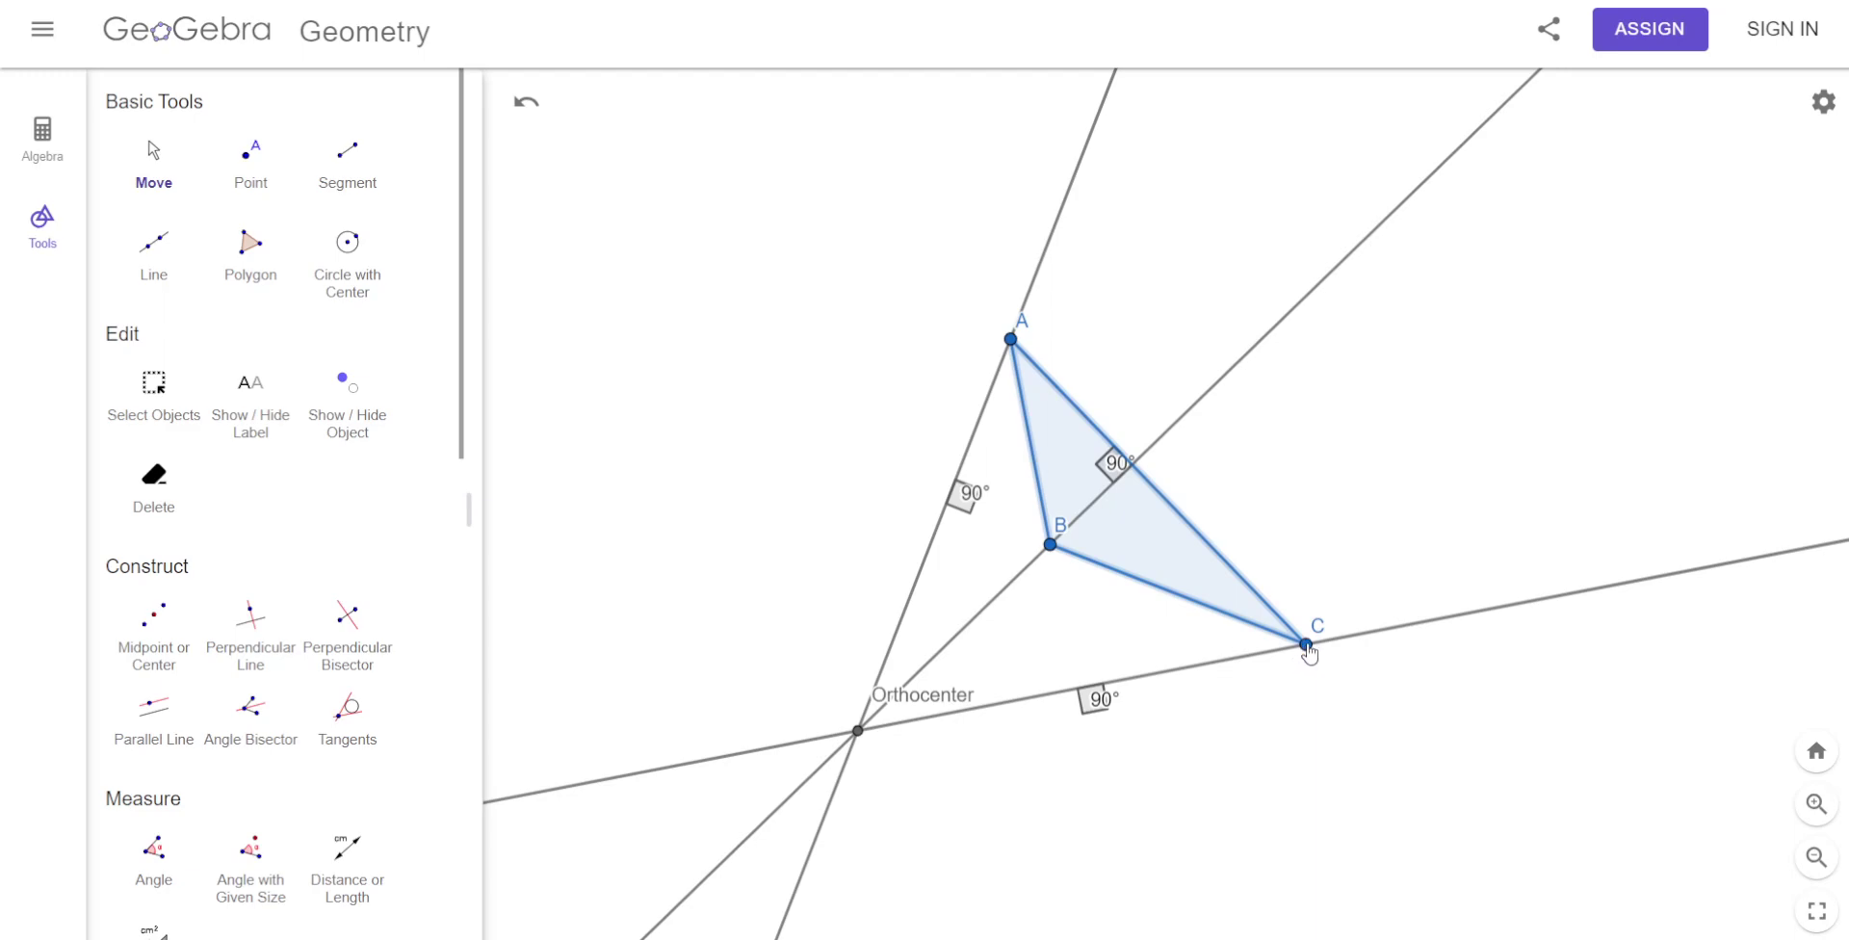
Move vertex C up and down several times between a right and an obtuse angle at B, ending with C slightly below B.
{"action": "left_click_drag", "start_coordinate": [1308, 651], "coordinate": [1431, 470]}
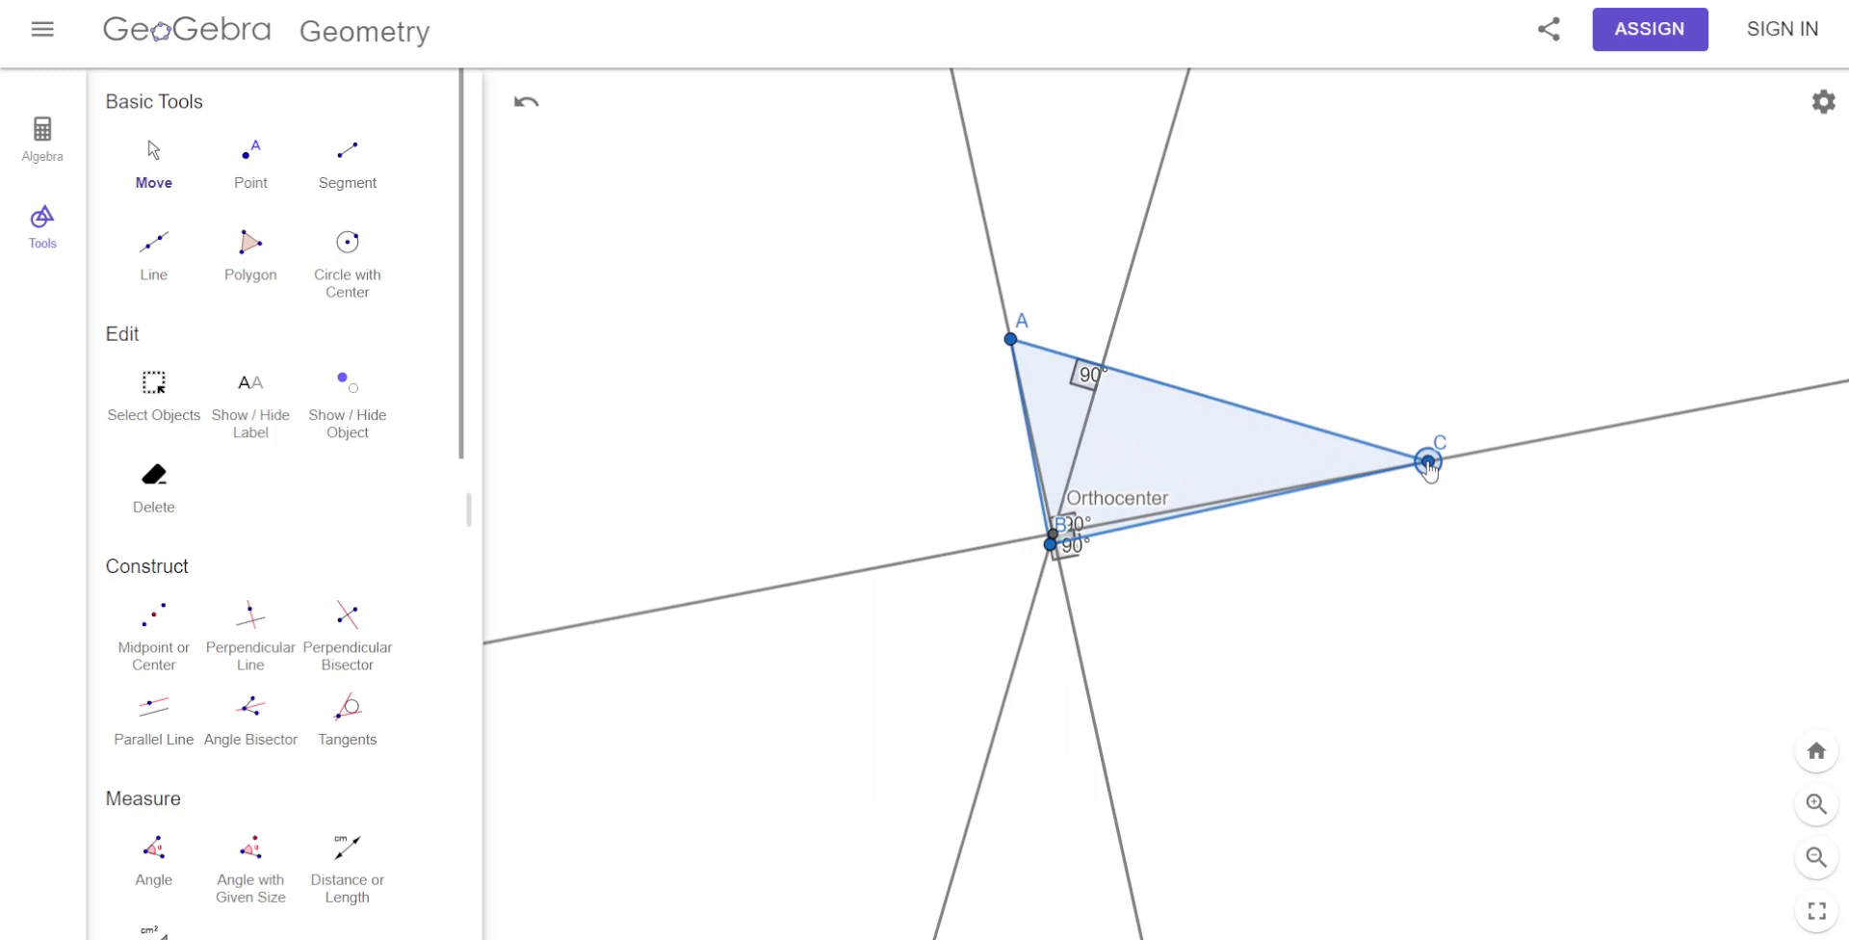
{"action": "left_click_drag", "start_coordinate": [1428, 465], "coordinate": [1425, 476]}
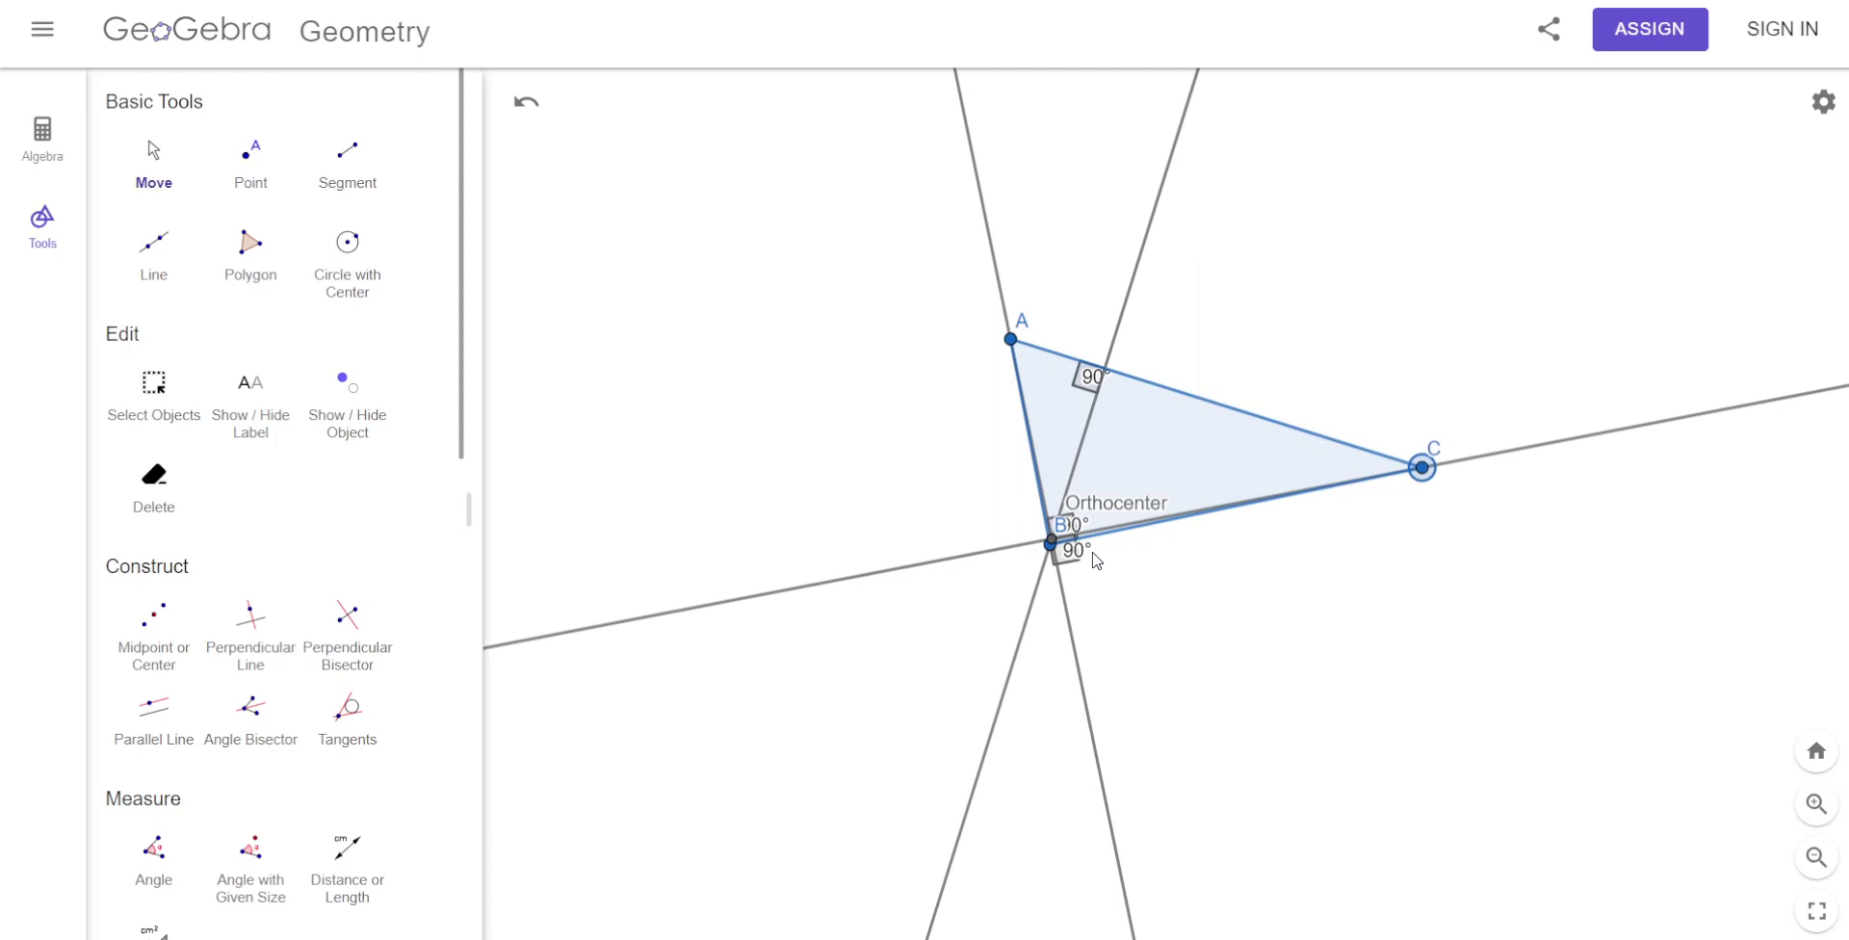
{"action": "left_click_drag", "start_coordinate": [1423, 468], "coordinate": [1461, 643]}
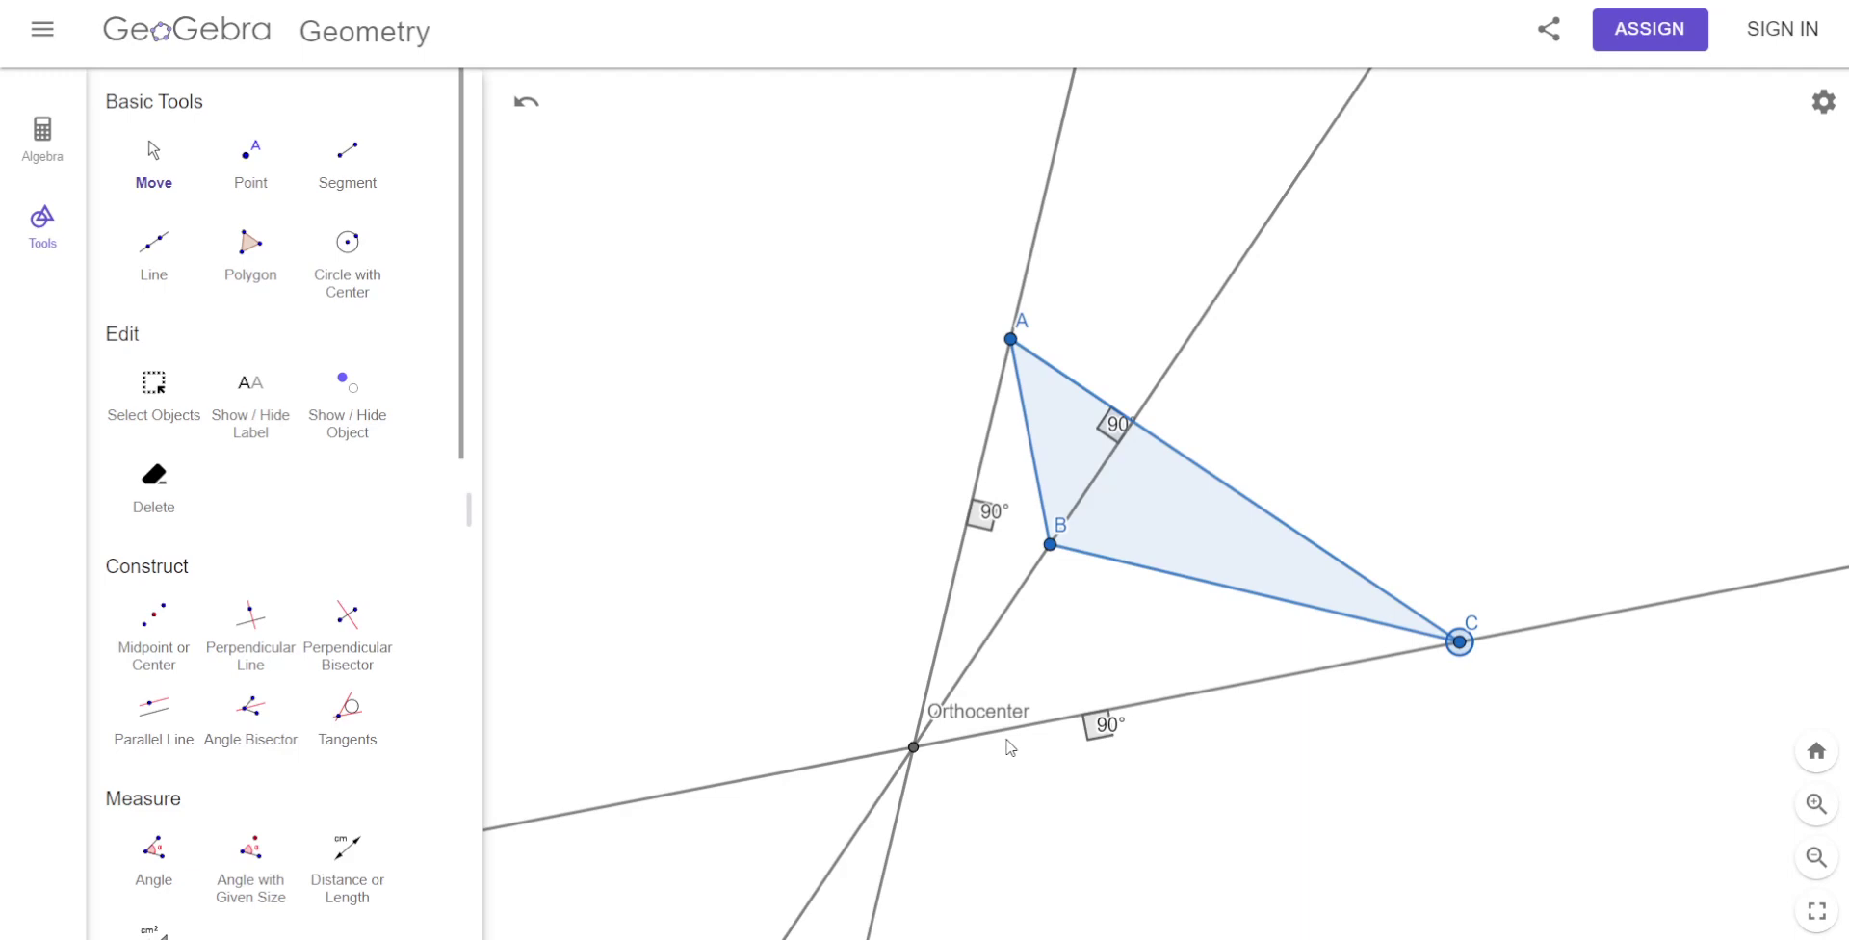
{"action": "left_click_drag", "start_coordinate": [1460, 643], "coordinate": [1484, 469]}
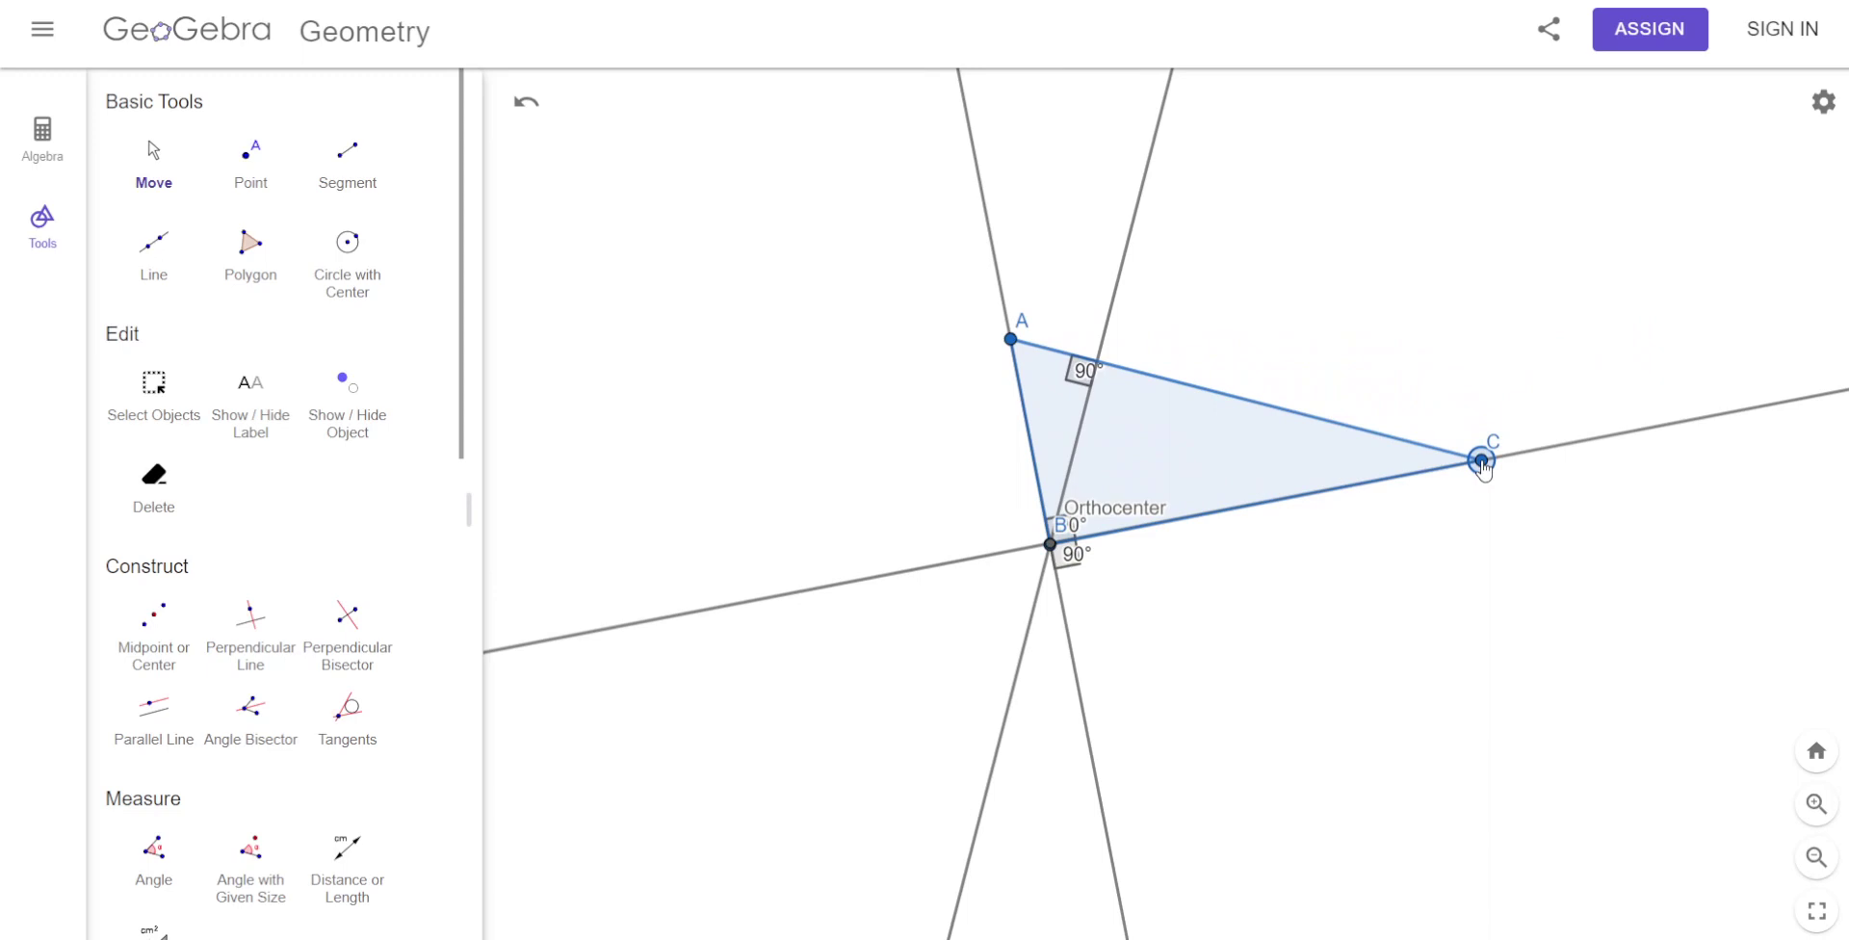
{"action": "left_click_drag", "start_coordinate": [1484, 469], "coordinate": [1383, 613]}
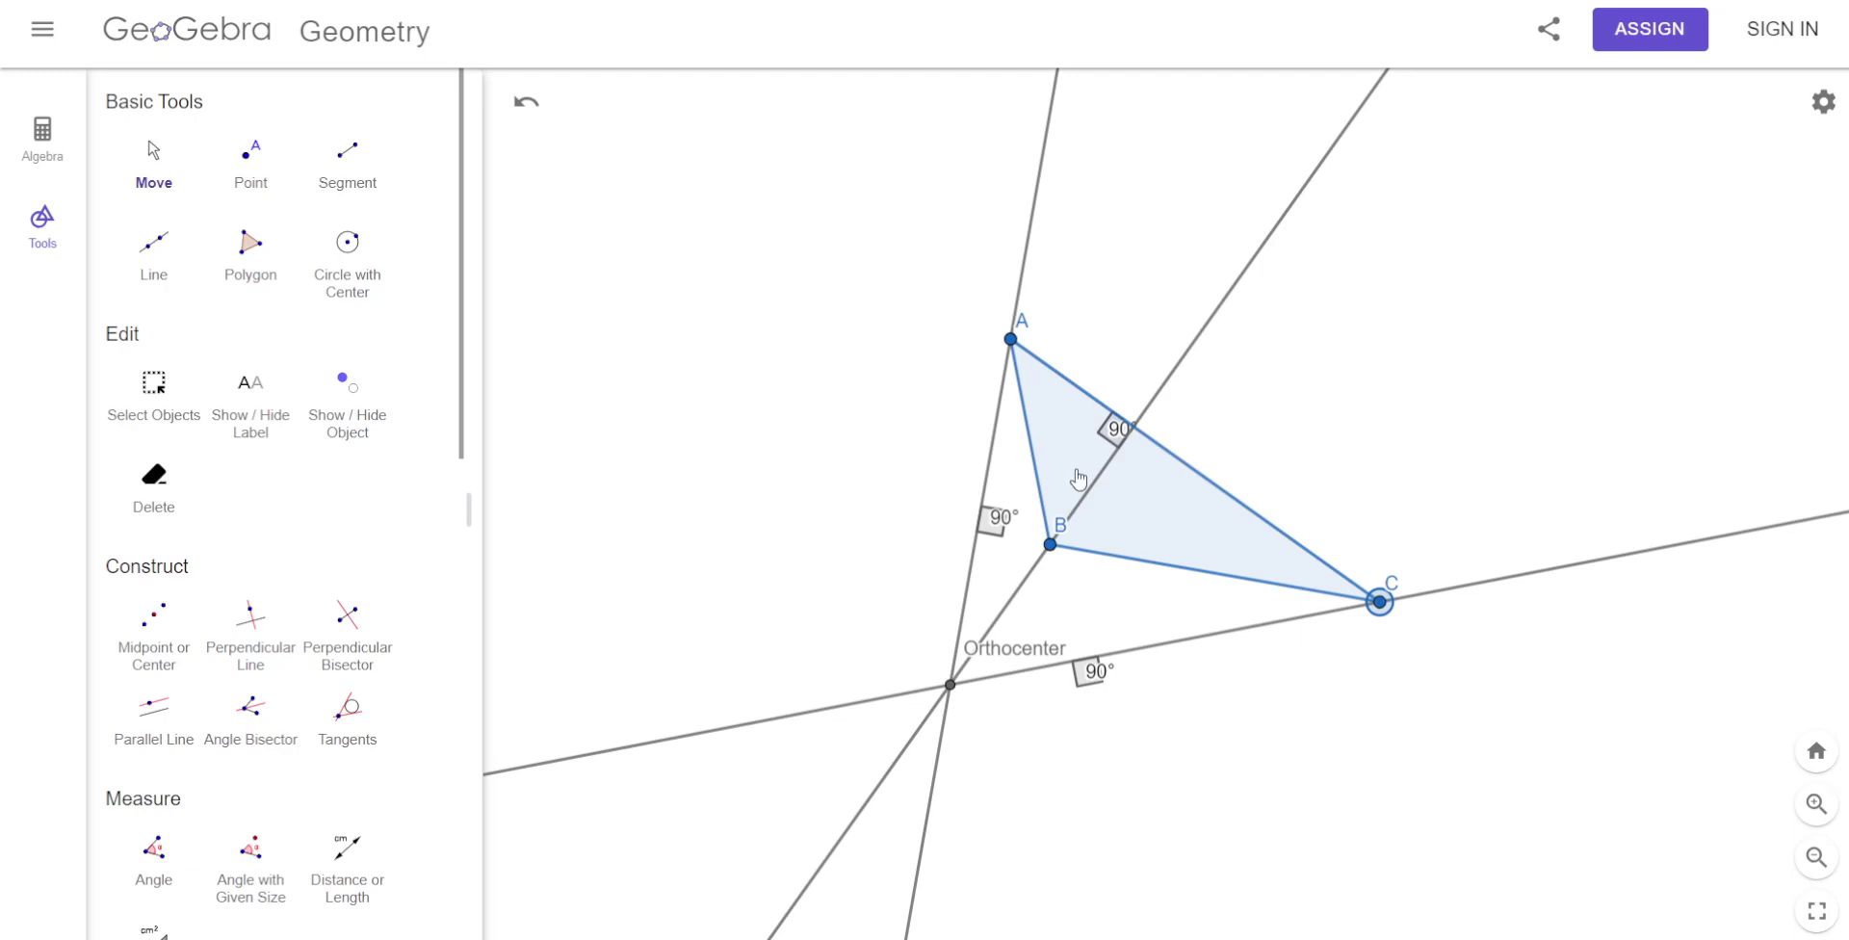
Clear the whole construction and discard the unsaved changes.
{"action": "left_click", "coordinate": [42, 29]}
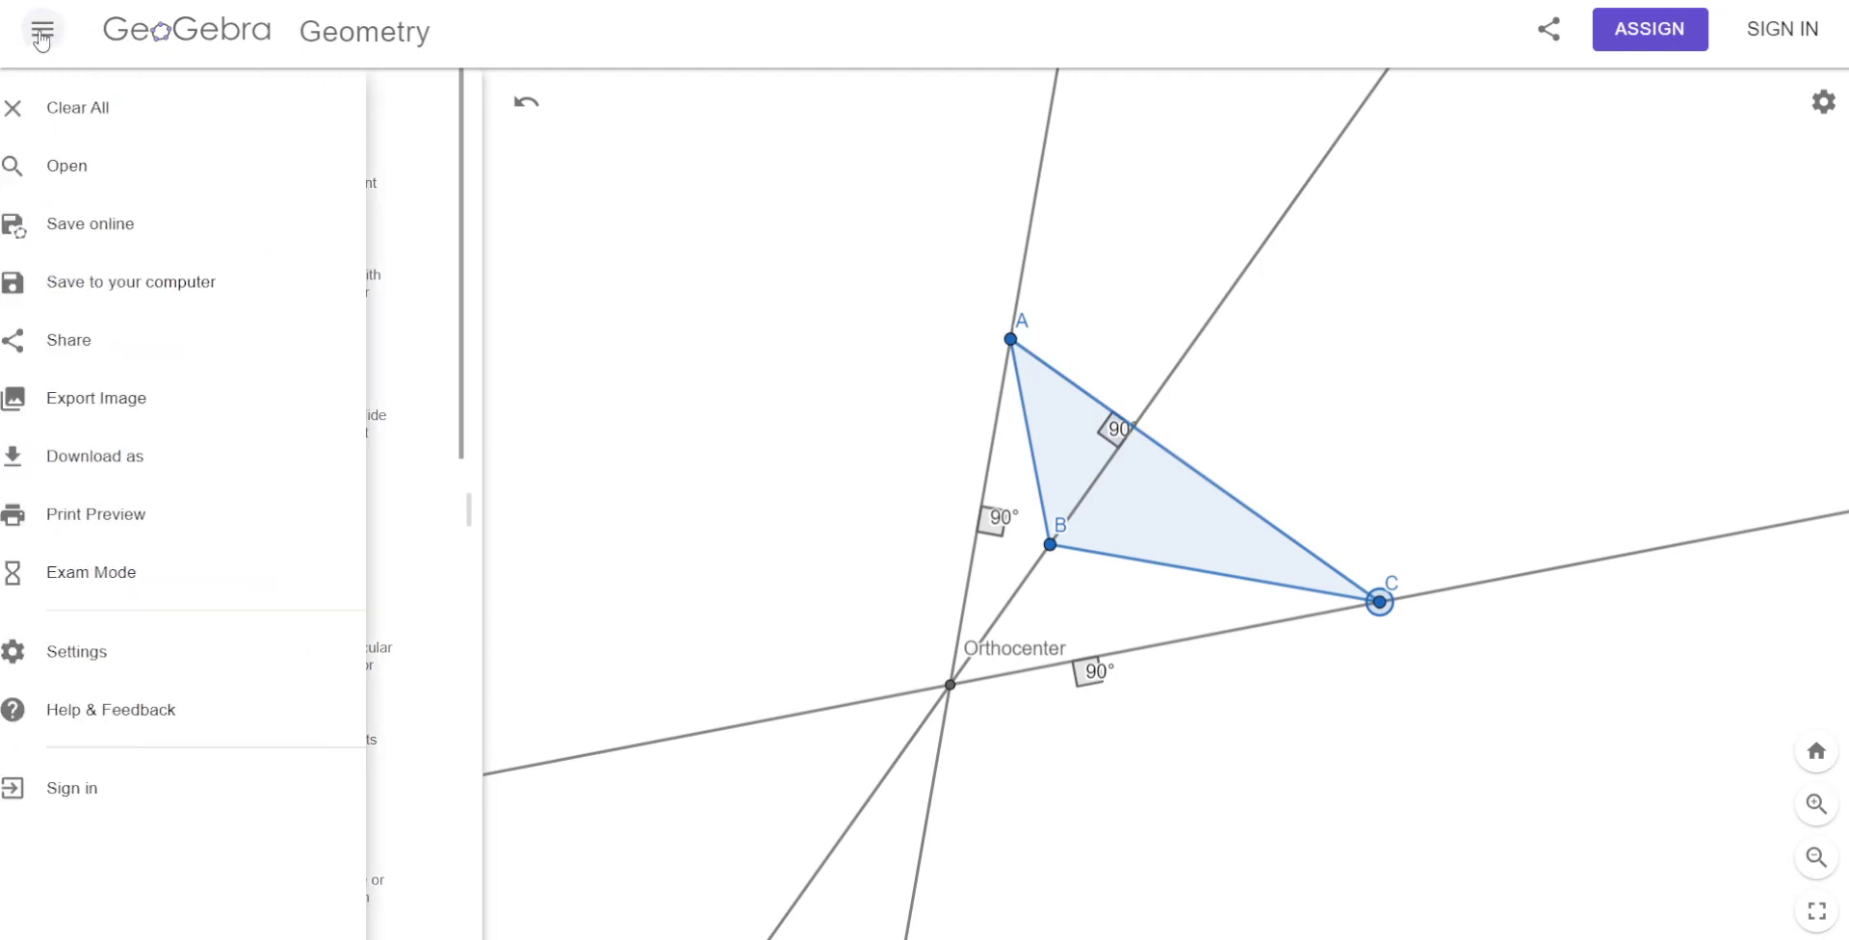
{"action": "left_click", "coordinate": [95, 108]}
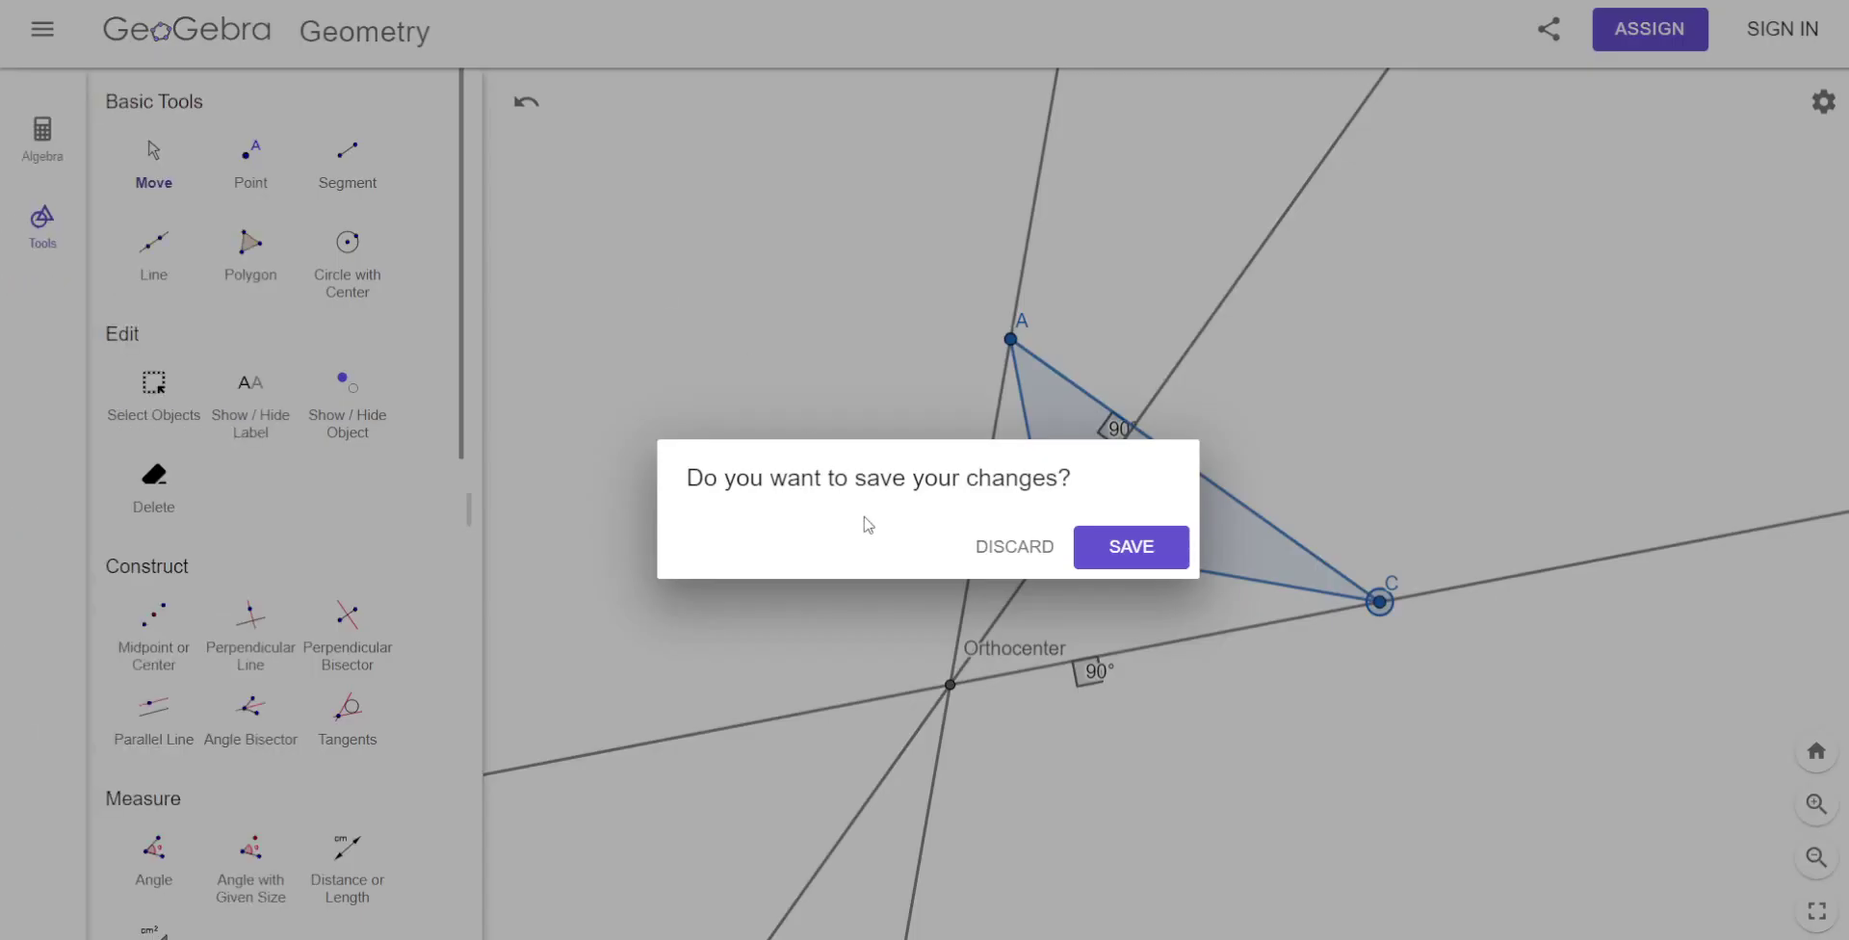
{"action": "left_click", "coordinate": [1014, 553]}
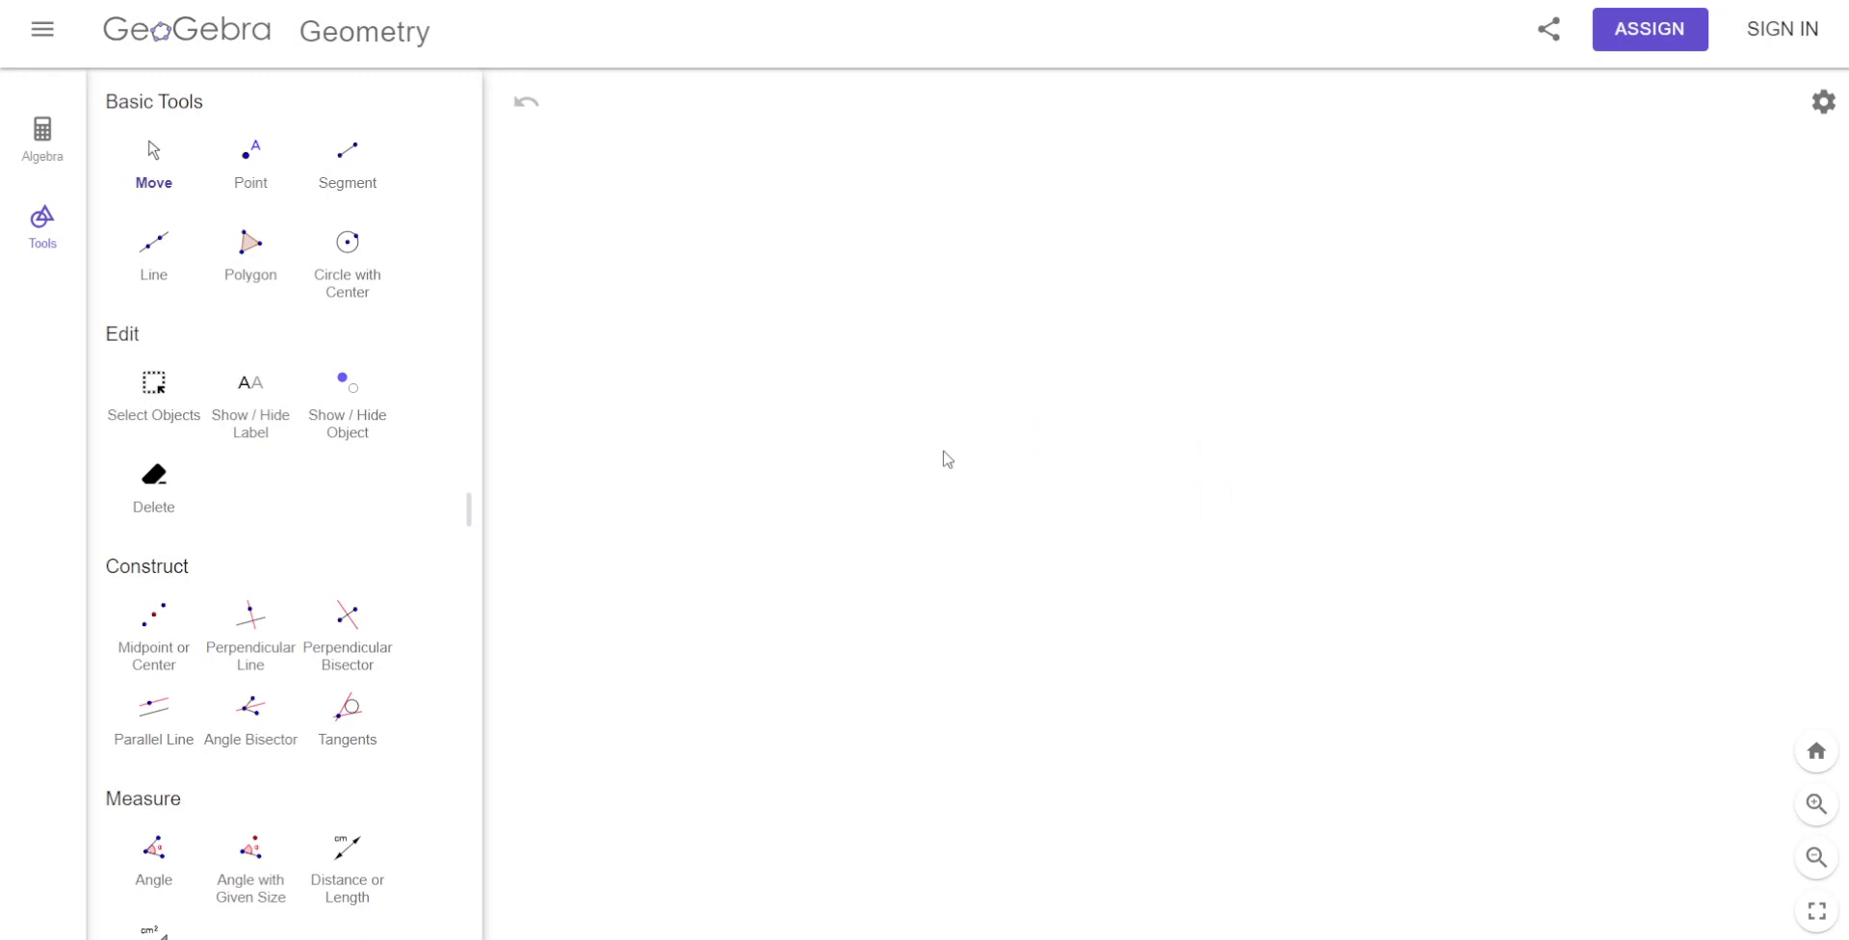
Draw a filled triangle ABC with A above a nearly horizontal base BC, and move C left to shorten the base.
{"action": "left_click", "coordinate": [250, 252]}
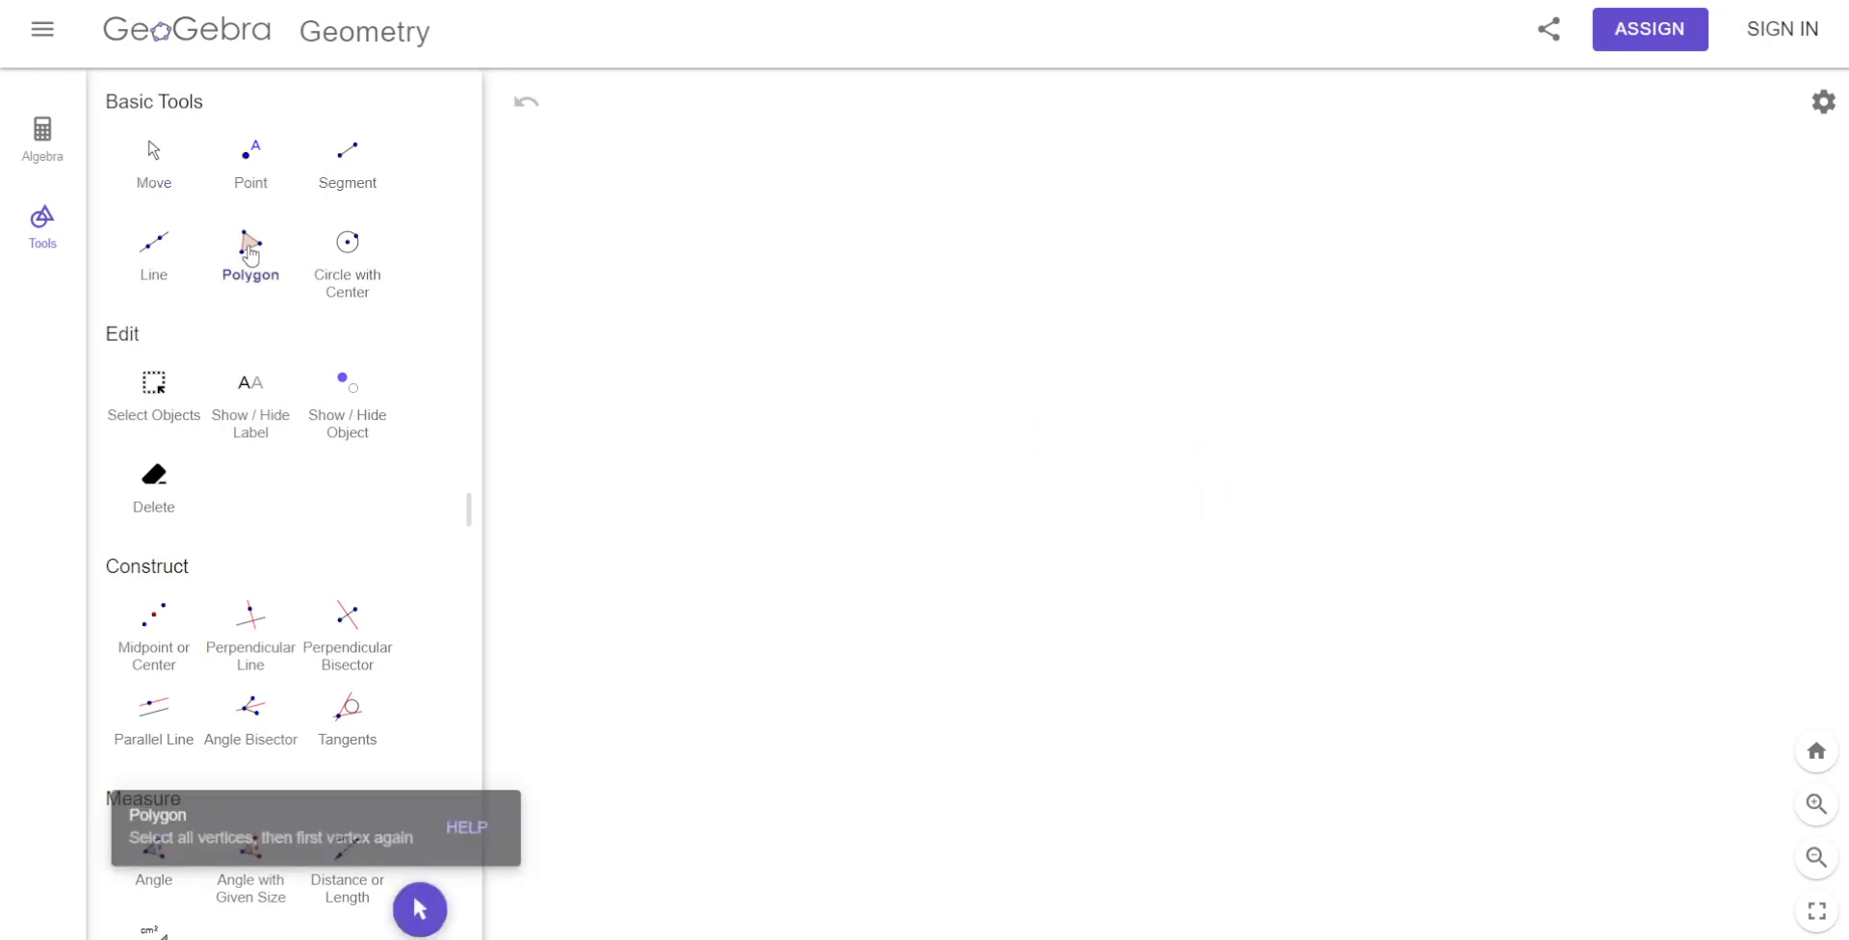
{"action": "left_click", "coordinate": [773, 180]}
{"action": "left_click", "coordinate": [626, 463]}
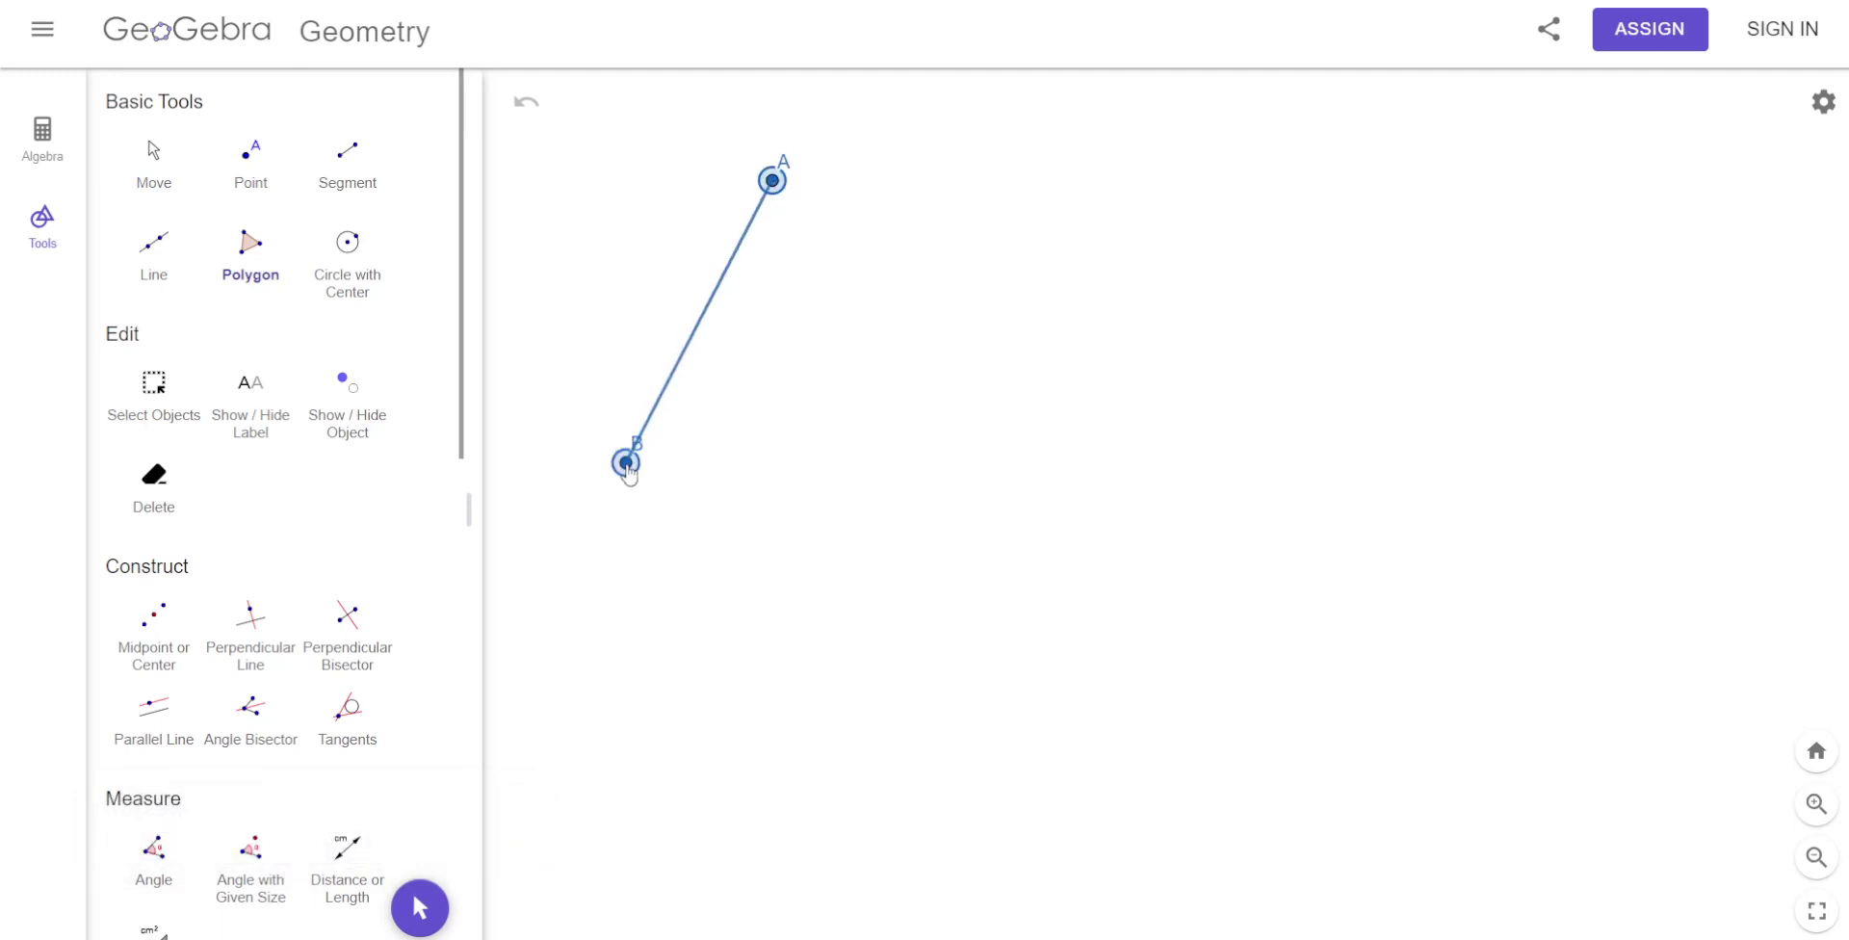
{"action": "left_click", "coordinate": [1358, 475]}
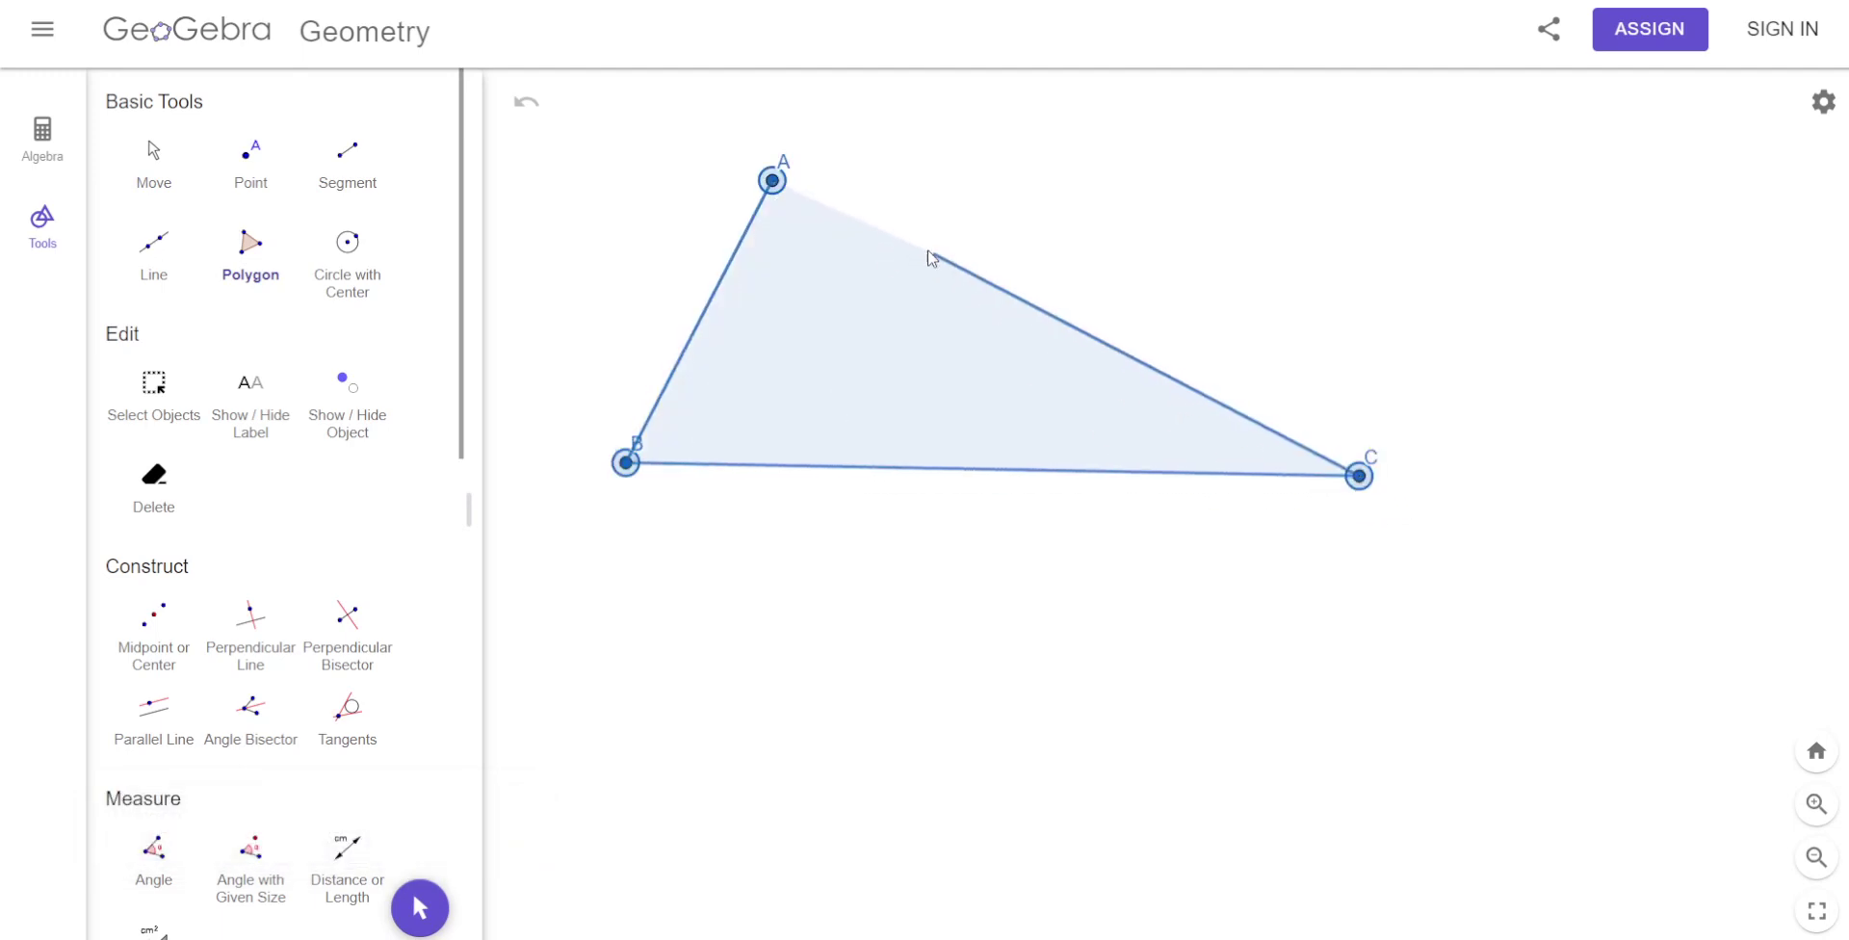
{"action": "left_click", "coordinate": [772, 180]}
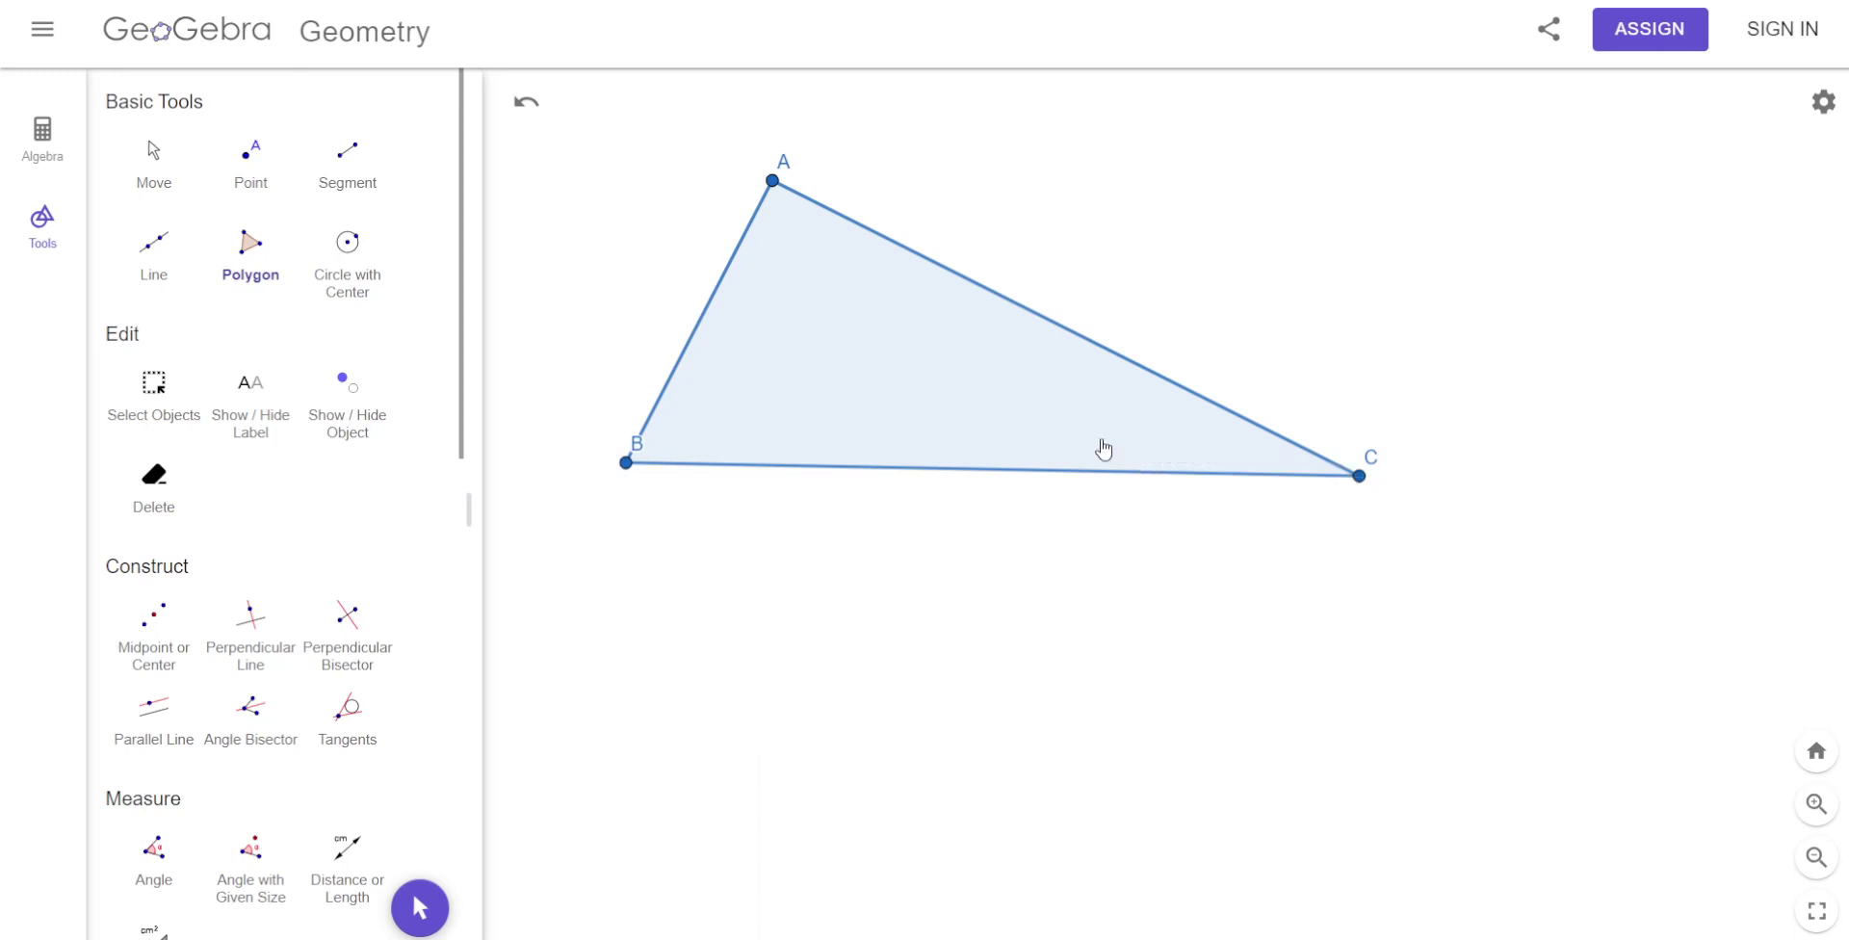
{"action": "left_click", "coordinate": [154, 159]}
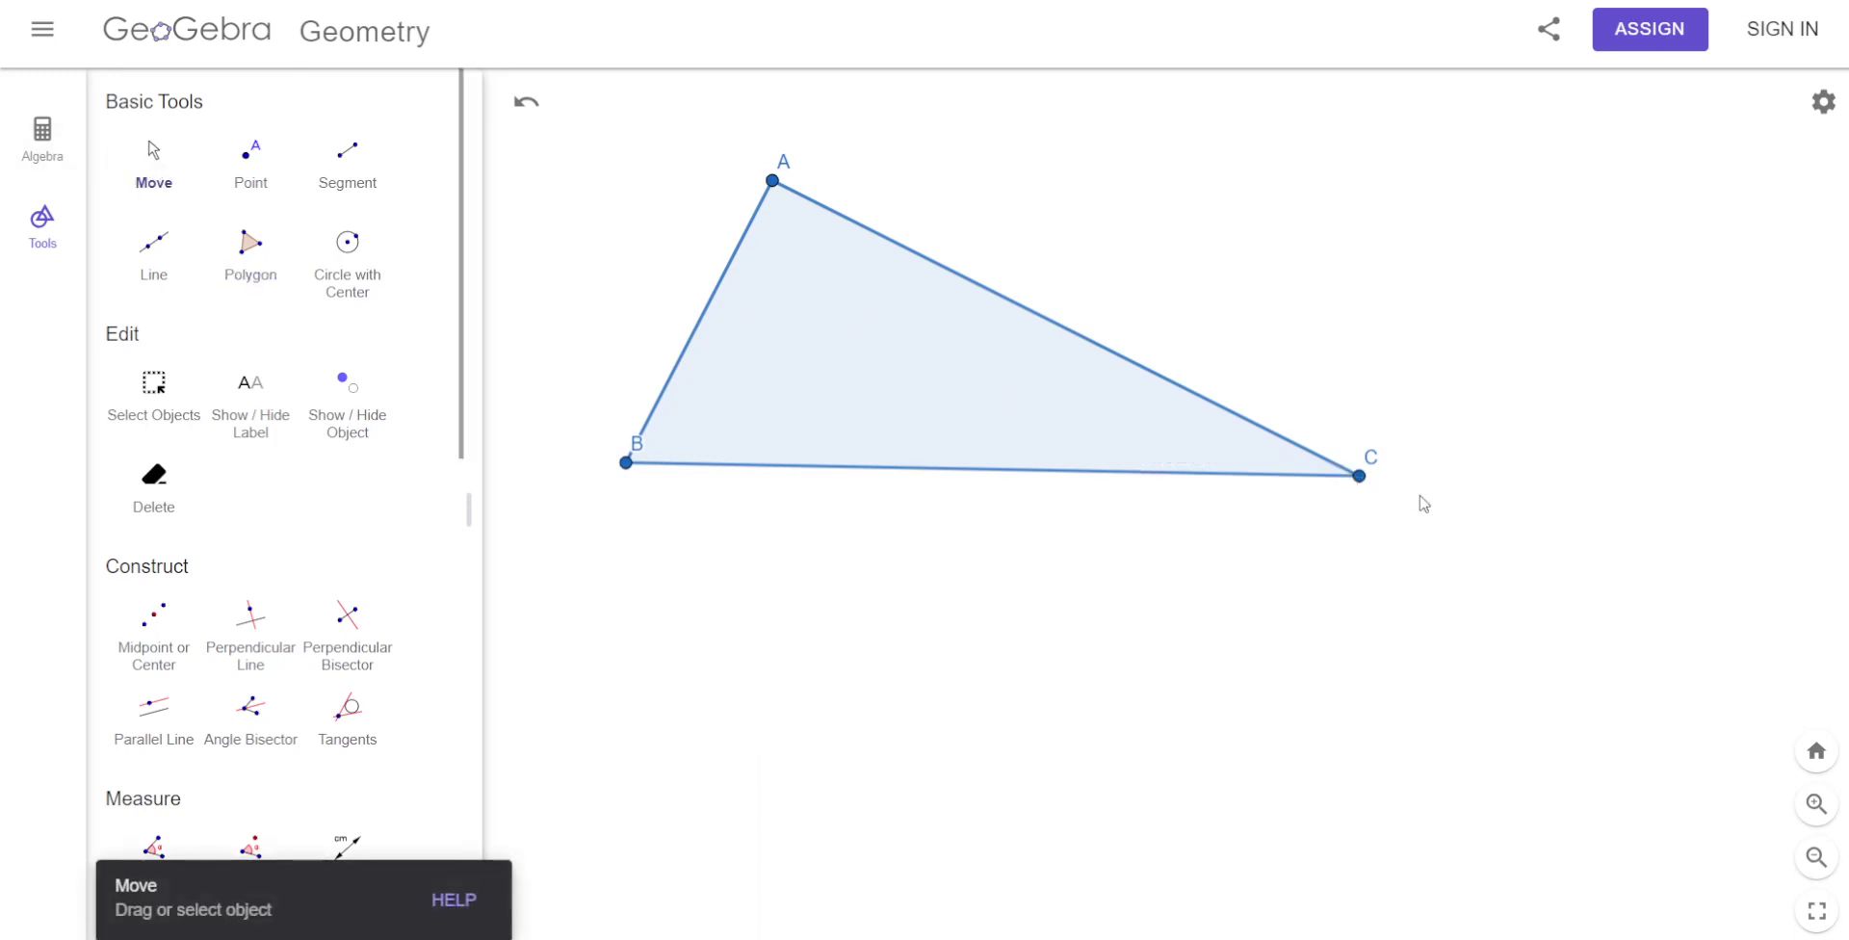
{"action": "left_click_drag", "start_coordinate": [1359, 475], "coordinate": [1114, 468]}
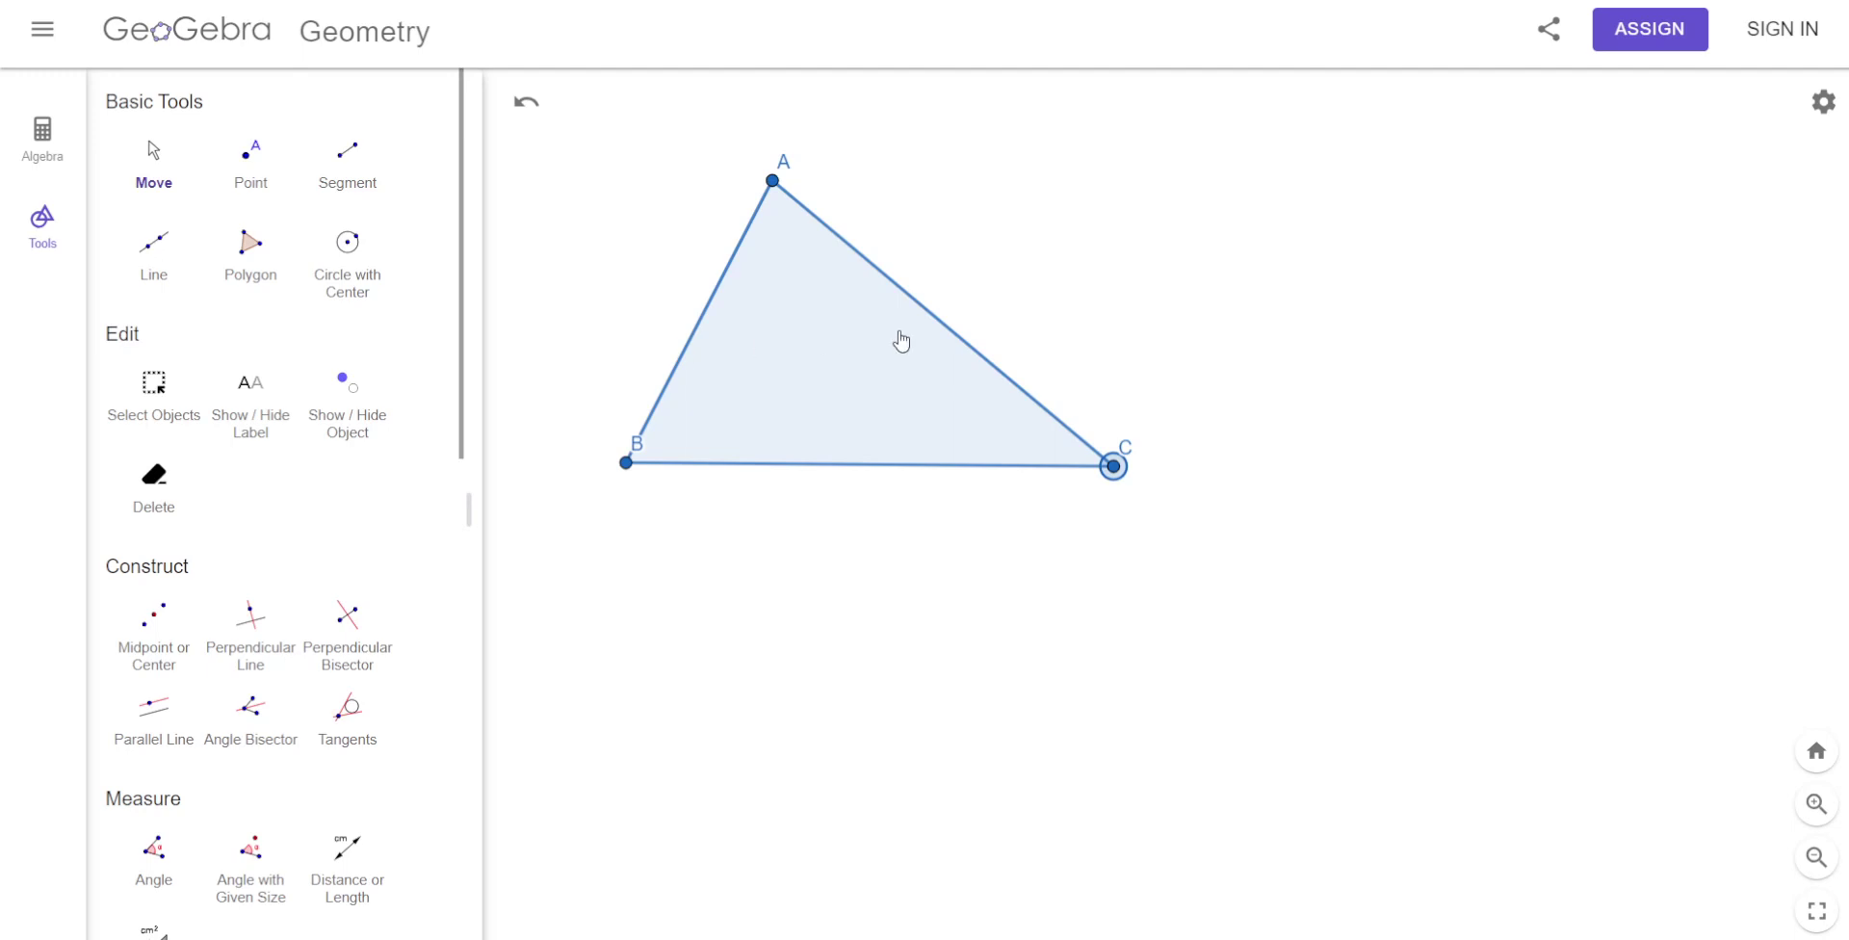
{"action": "mouse_move", "coordinate": [1114, 467]}
{"action": "left_mouse_down"}
{"action": "mouse_move", "coordinate": [1290, 475]}
{"action": "mouse_move", "coordinate": [1132, 484]}
{"action": "left_mouse_up"}
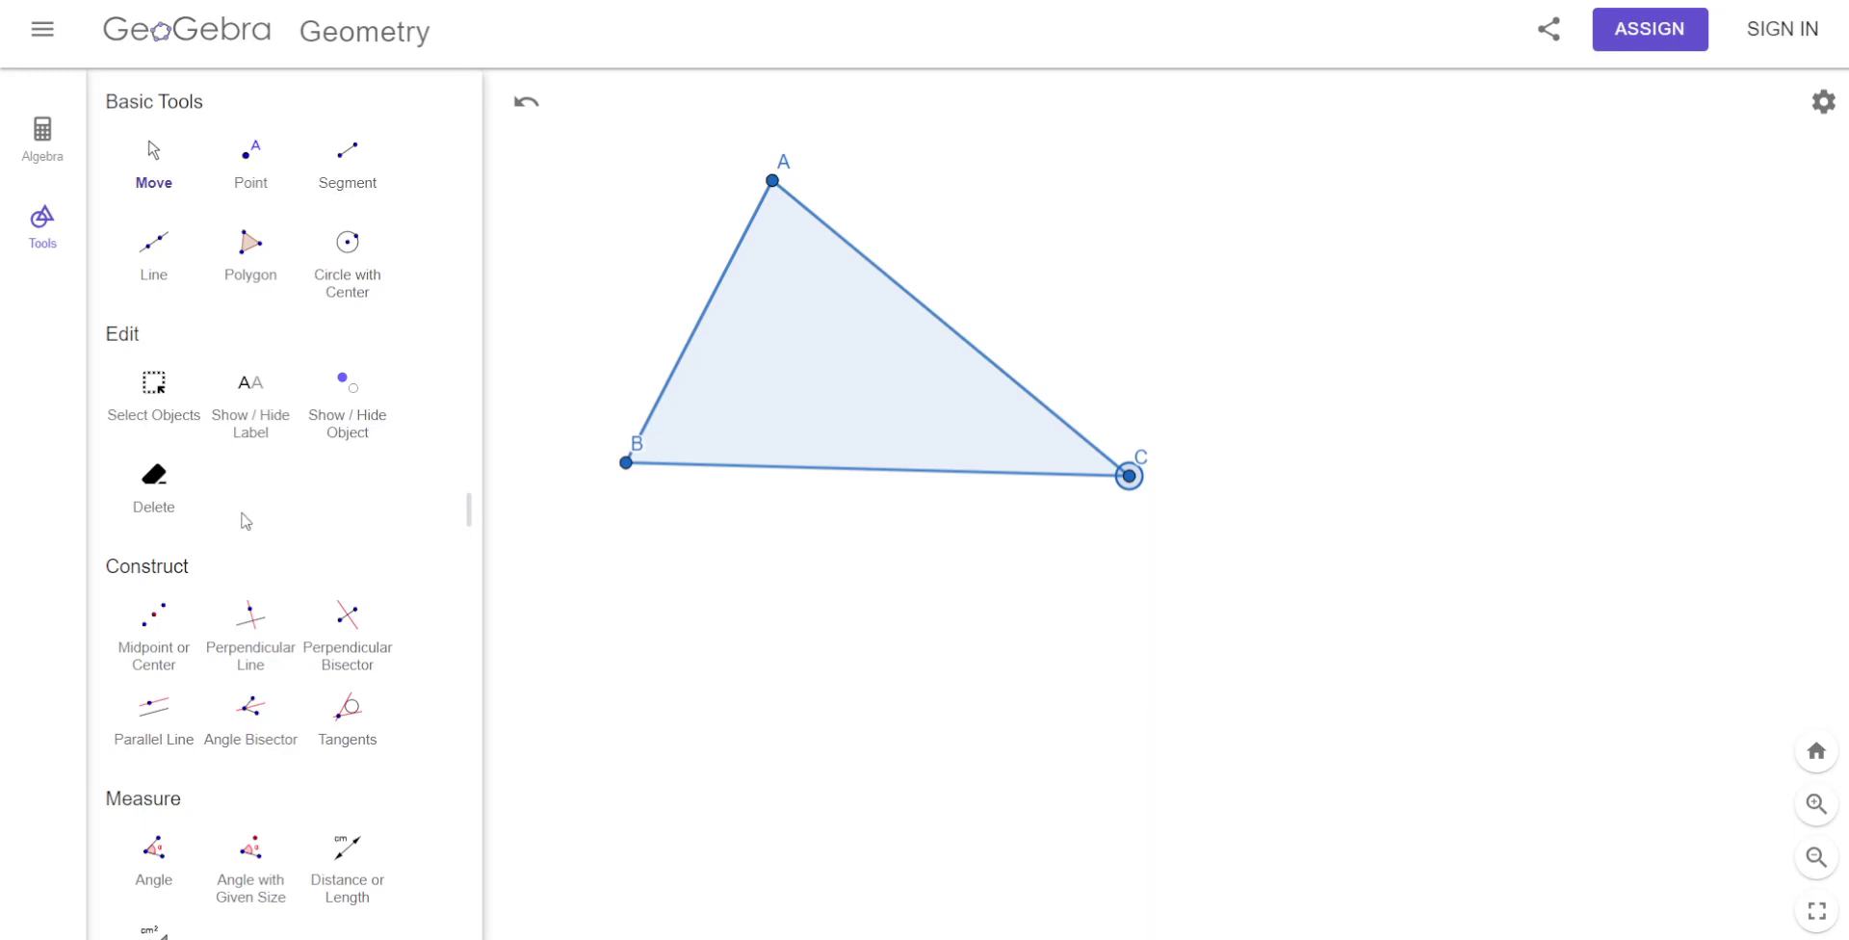
Construct the perpendicular line from A to side BC and draw a segment from A to its foot on BC.
{"action": "left_click", "coordinate": [248, 655]}
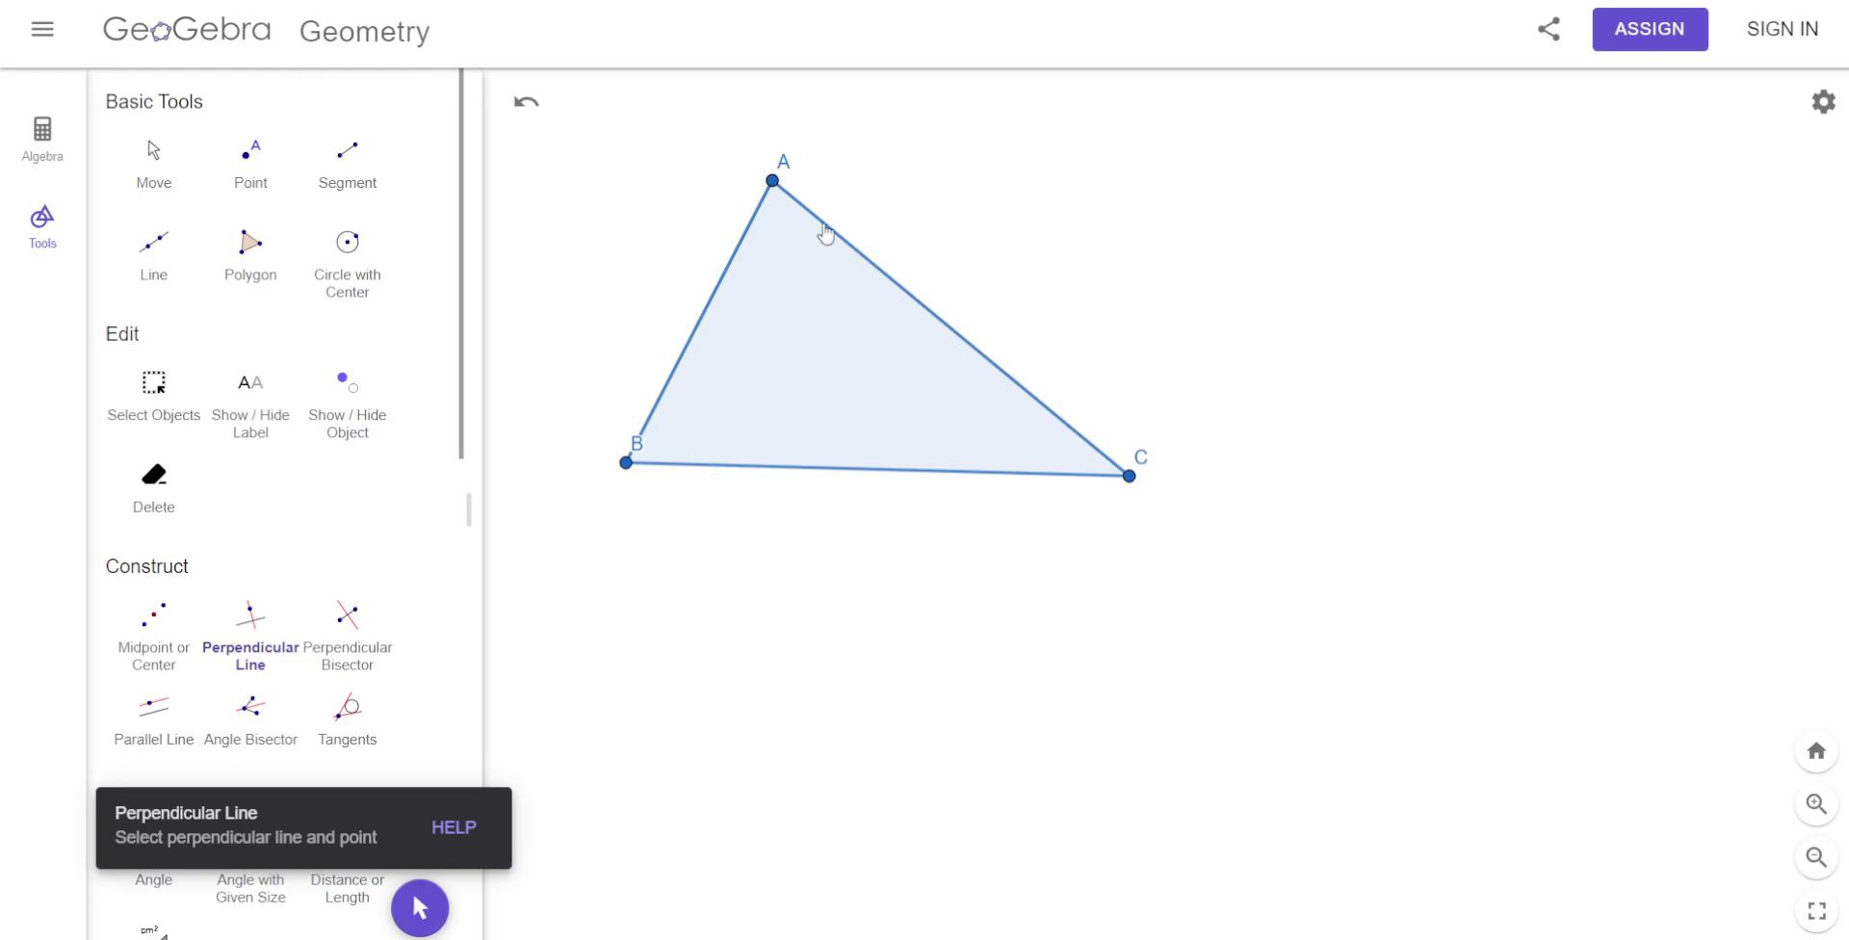
{"action": "left_click", "coordinate": [772, 181]}
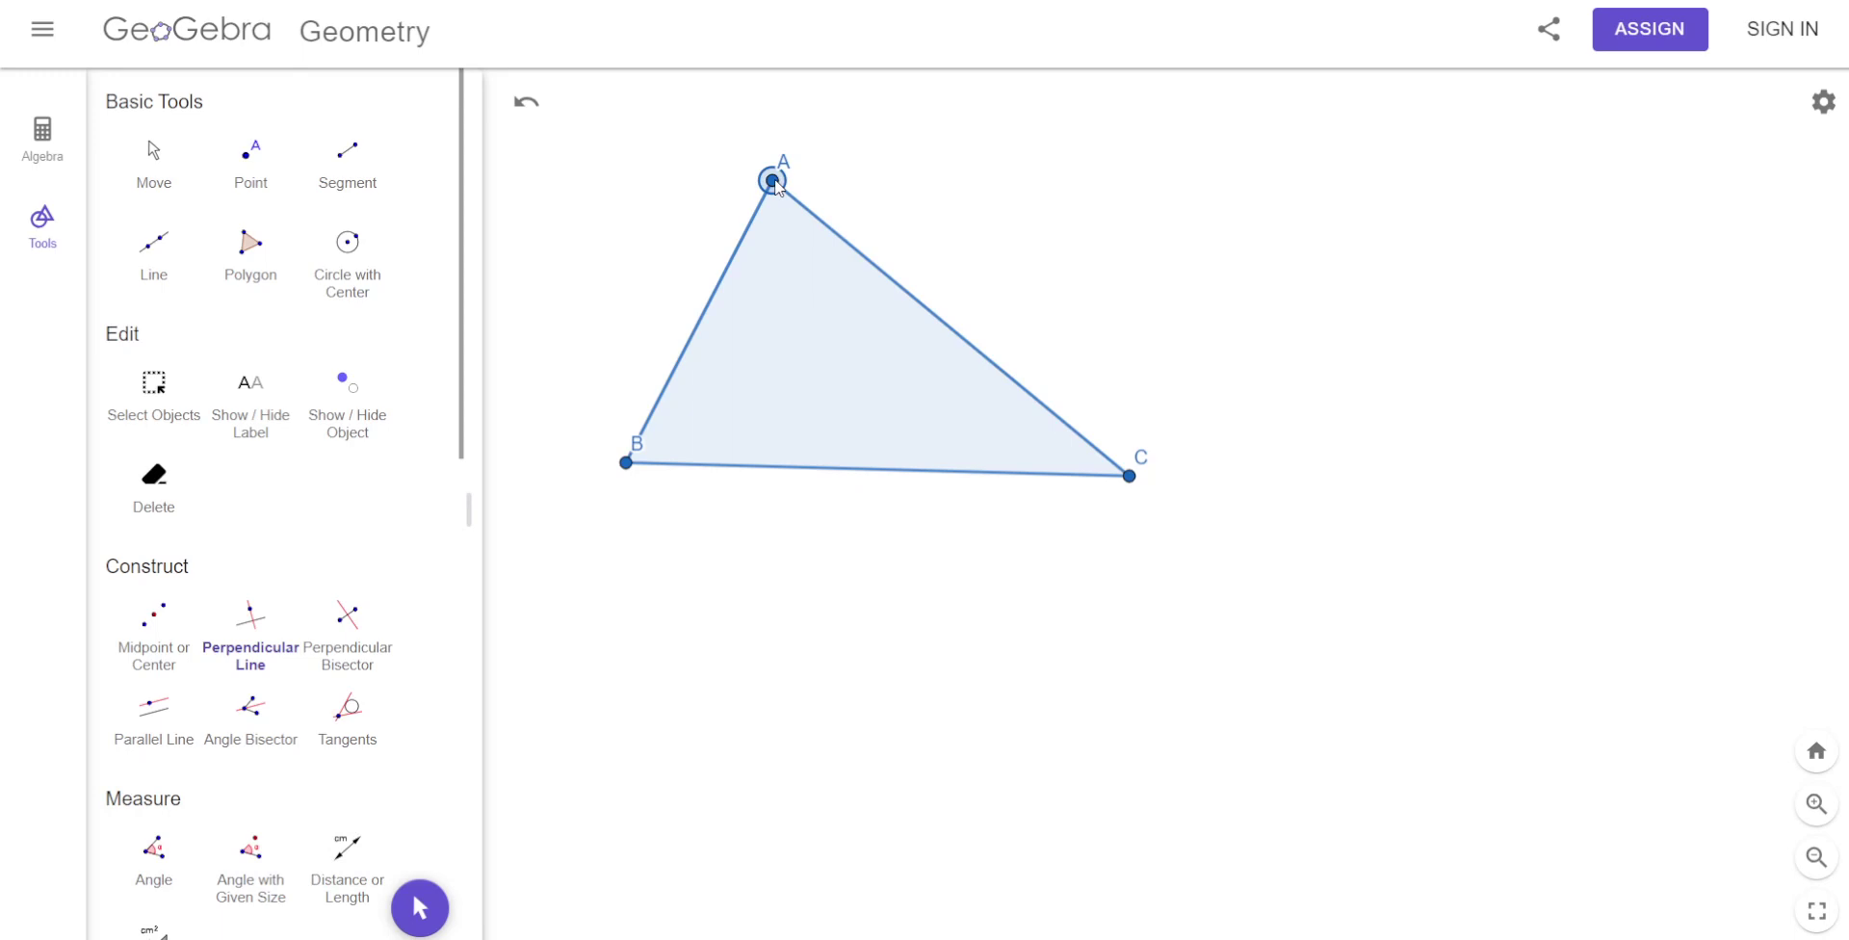
{"action": "left_click", "coordinate": [820, 470]}
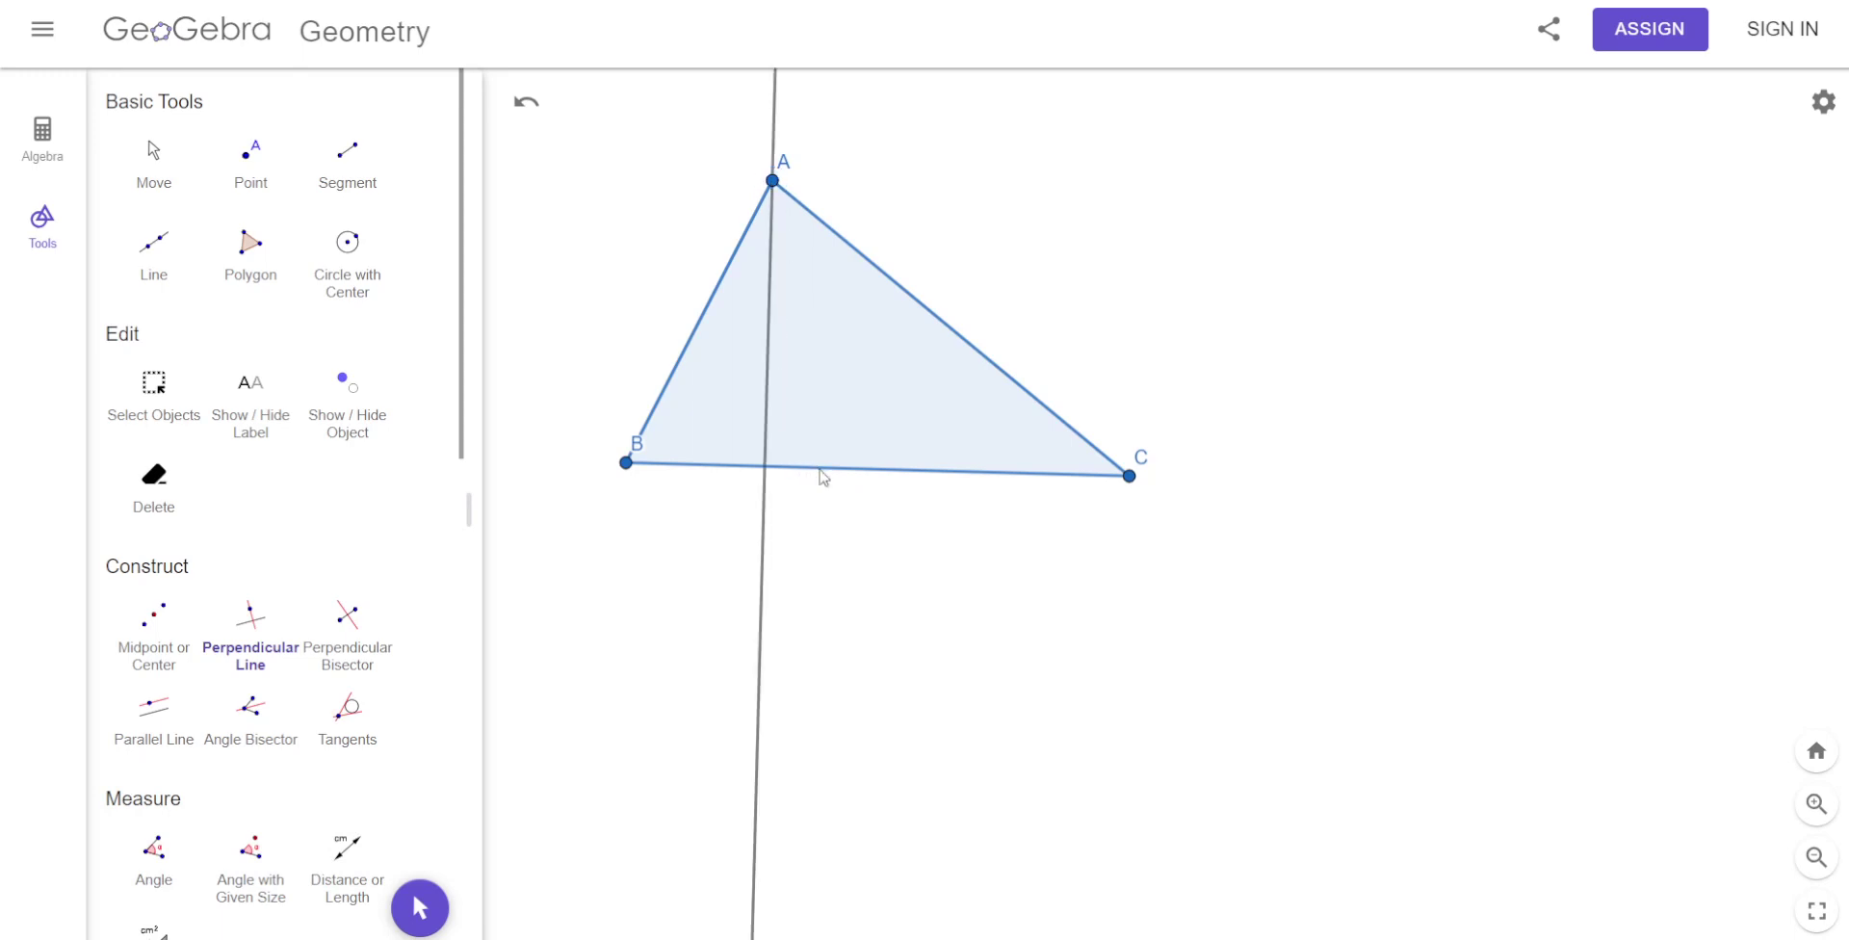
{"action": "left_click", "coordinate": [344, 166]}
{"action": "left_click", "coordinate": [773, 181]}
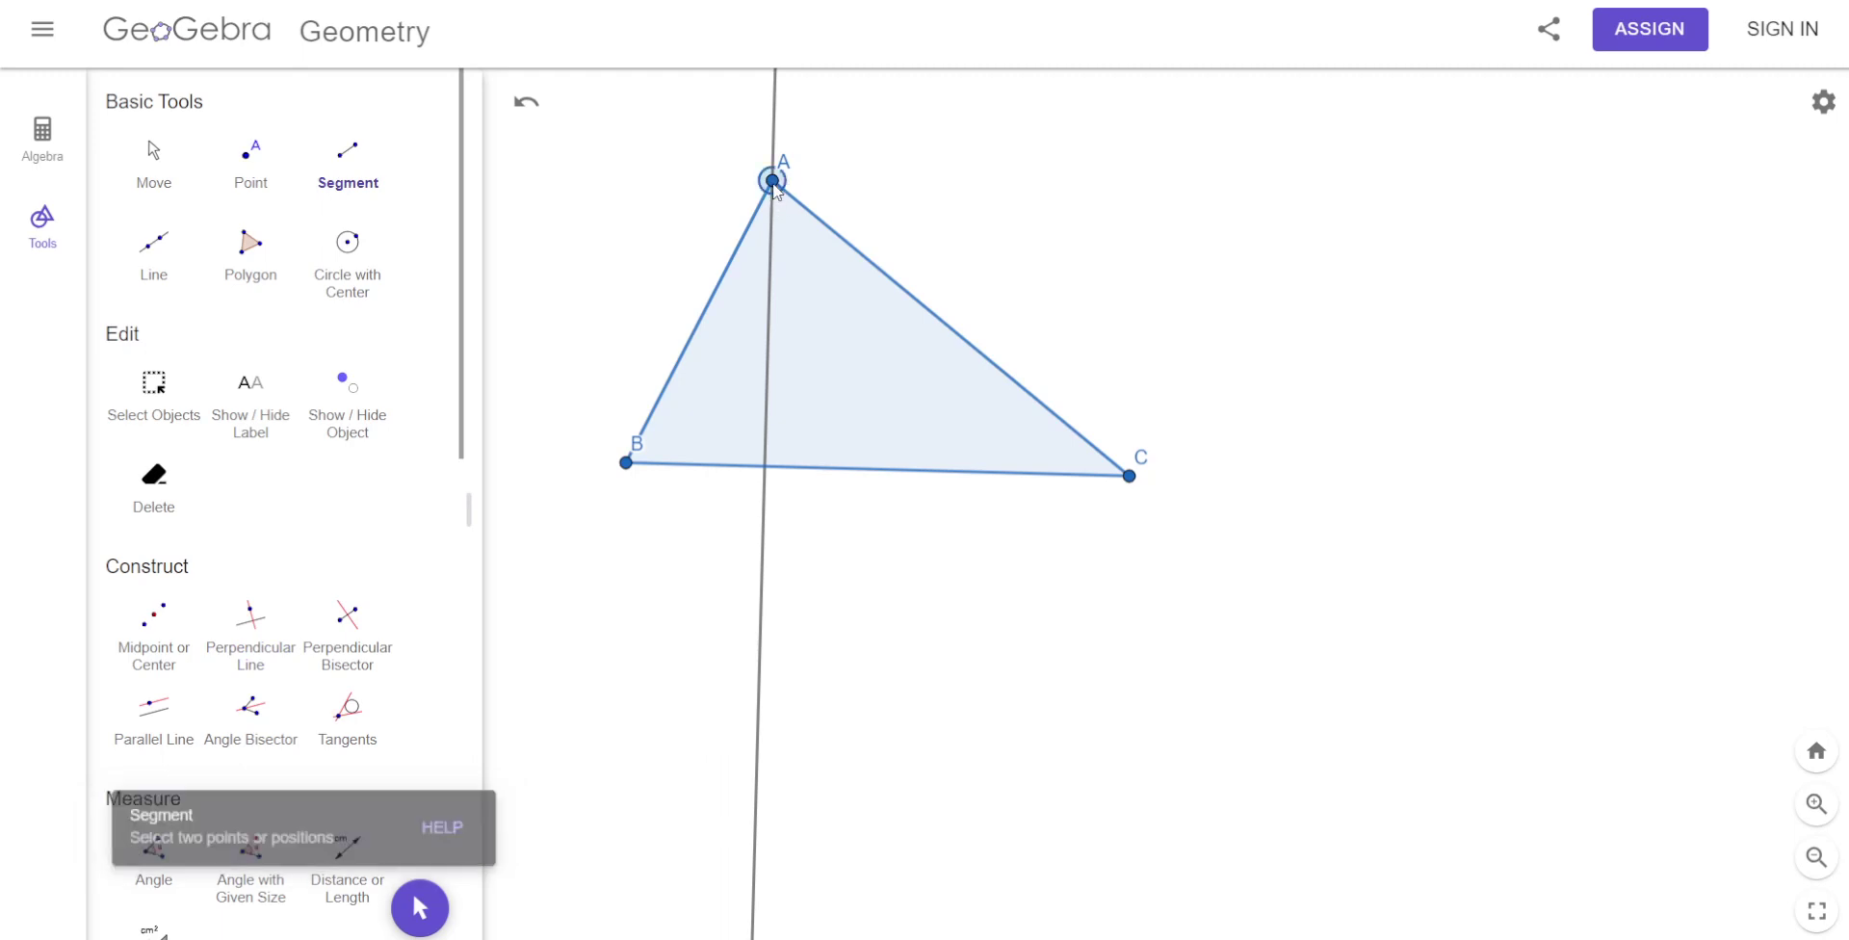
{"action": "left_click", "coordinate": [767, 467]}
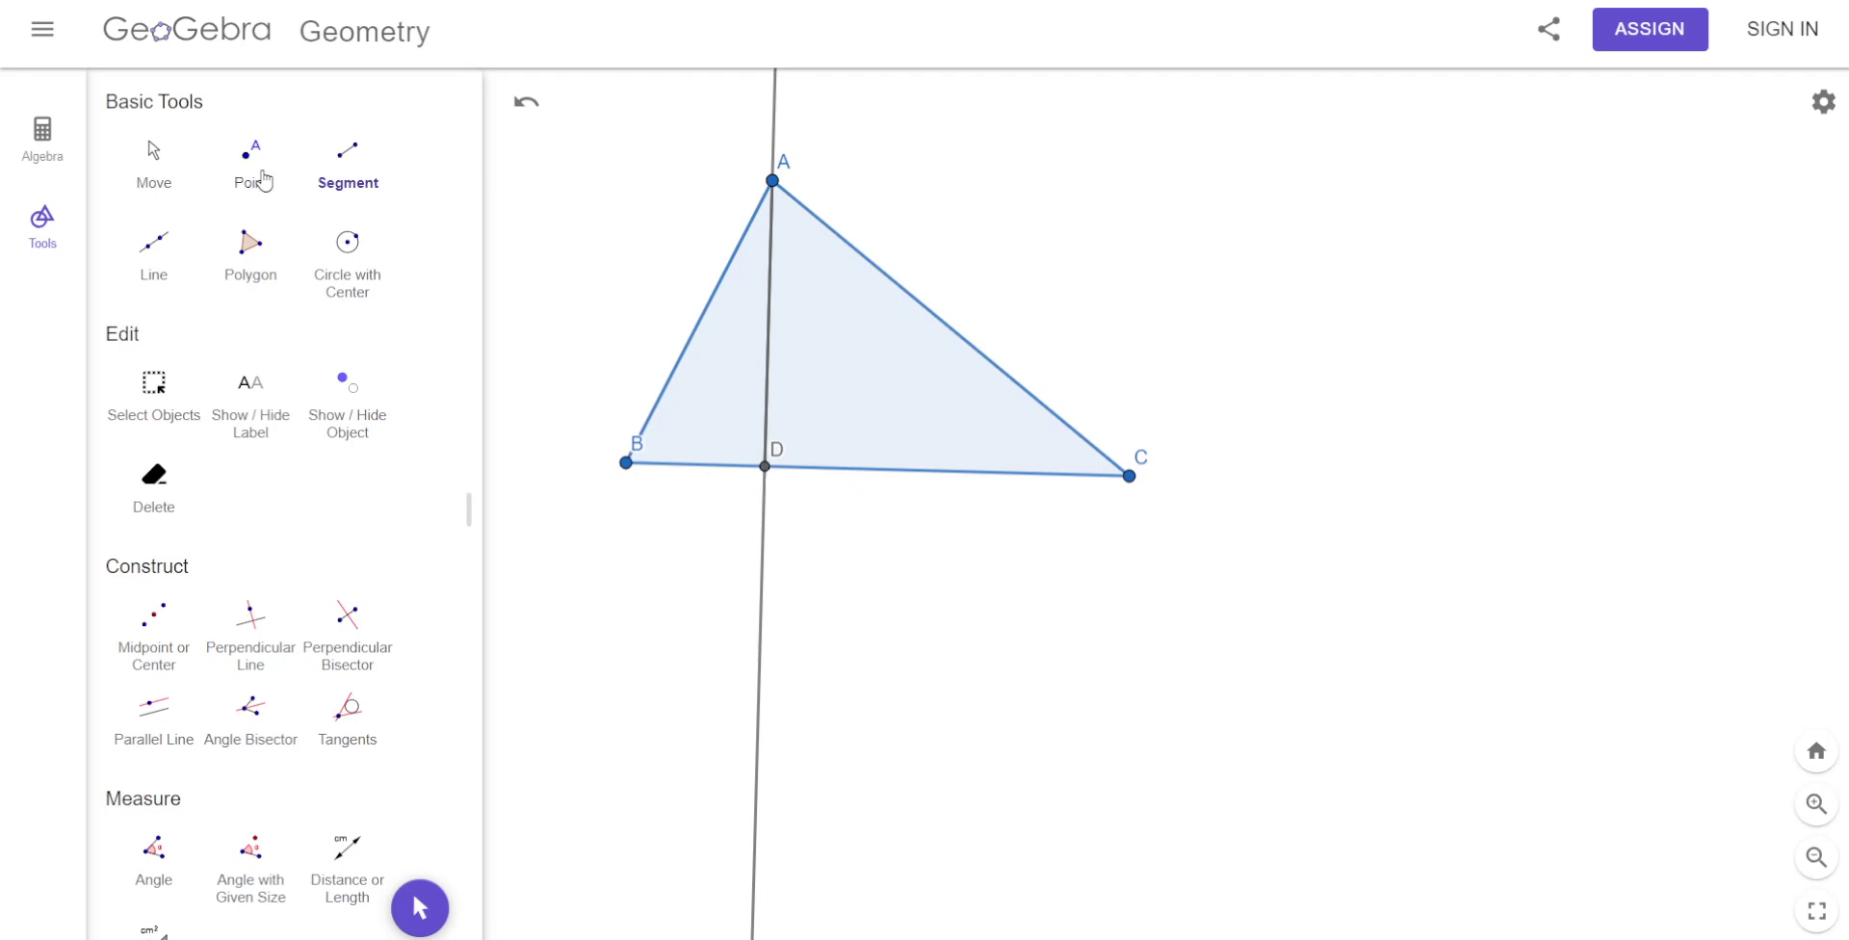
Hide the perpendicular line through A, leaving only the altitude segment from A to BC shown.
{"action": "left_click", "coordinate": [43, 135]}
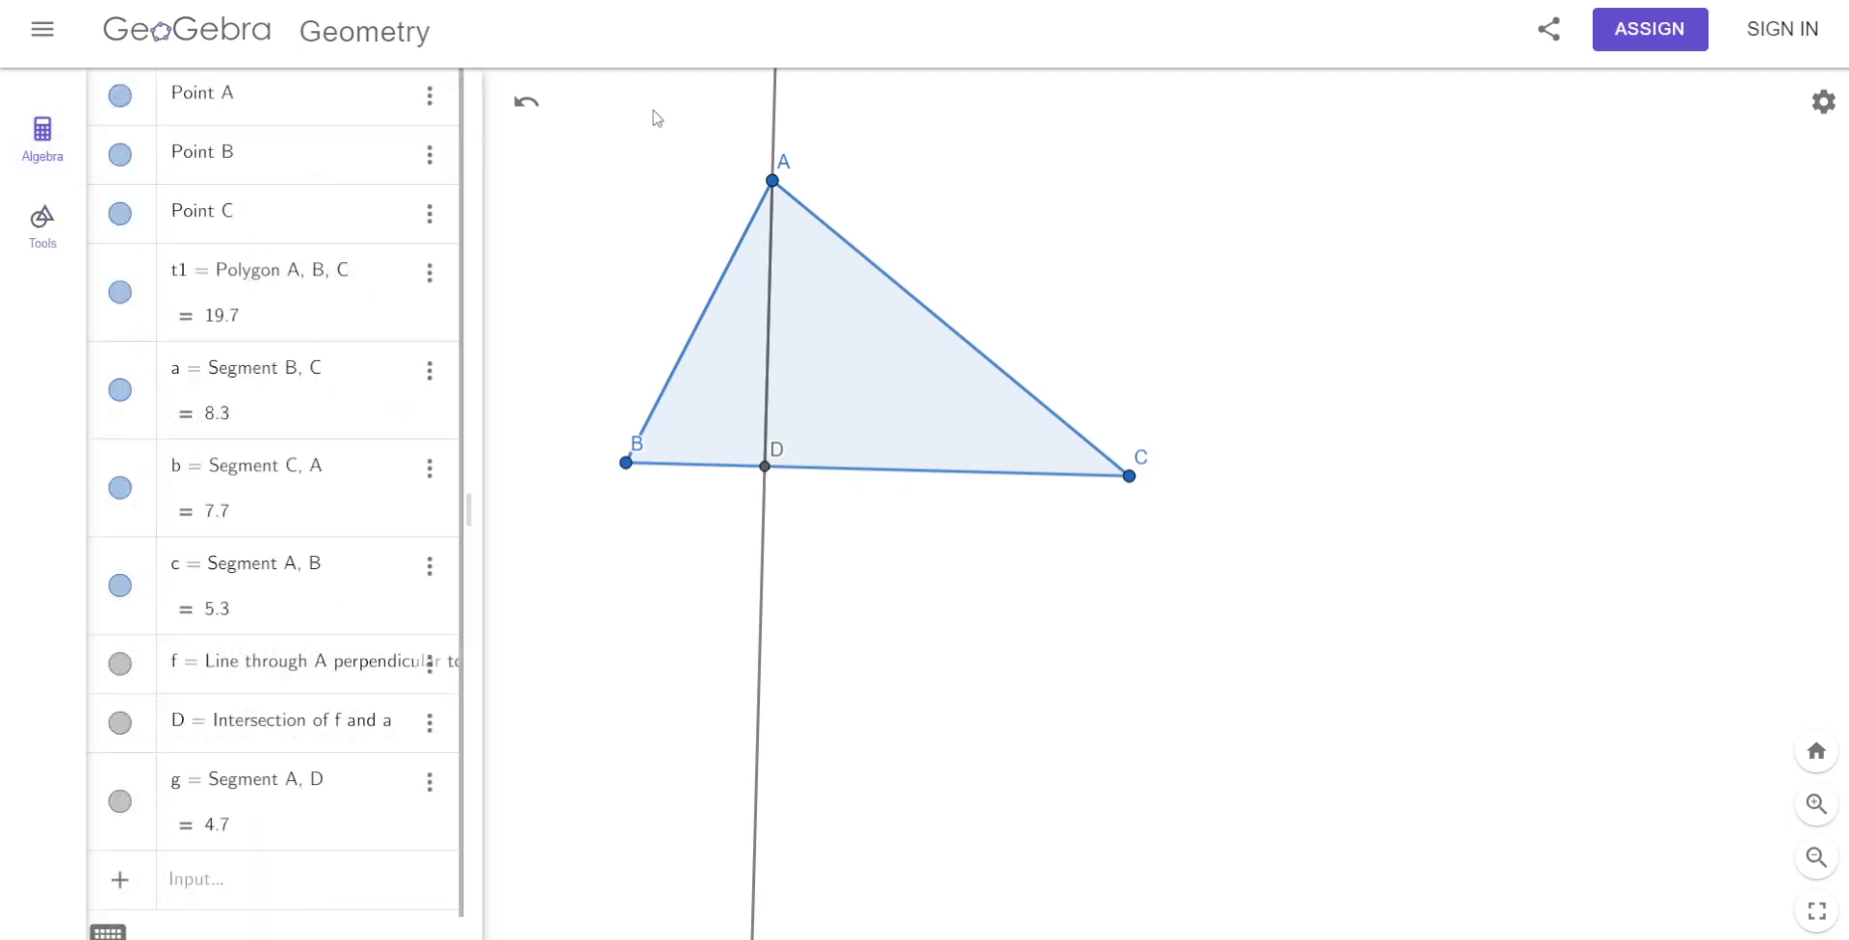
{"action": "left_click", "coordinate": [775, 130]}
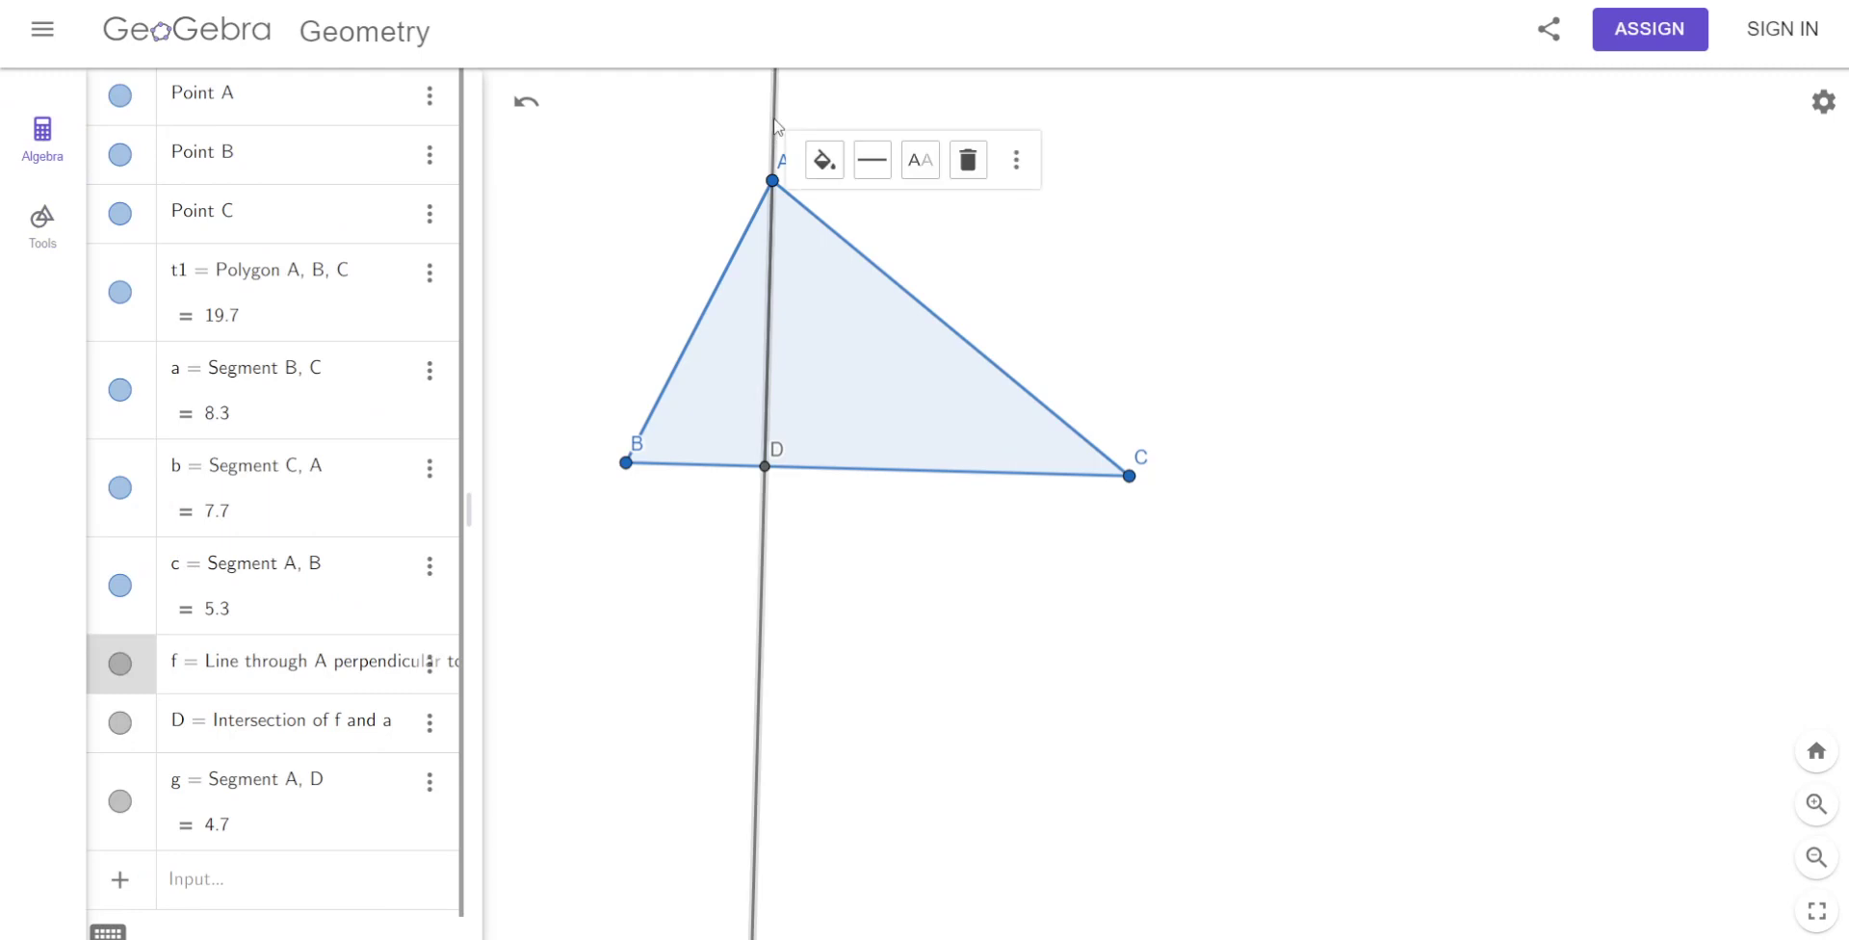
{"action": "left_click", "coordinate": [120, 664]}
{"action": "left_click", "coordinate": [42, 223]}
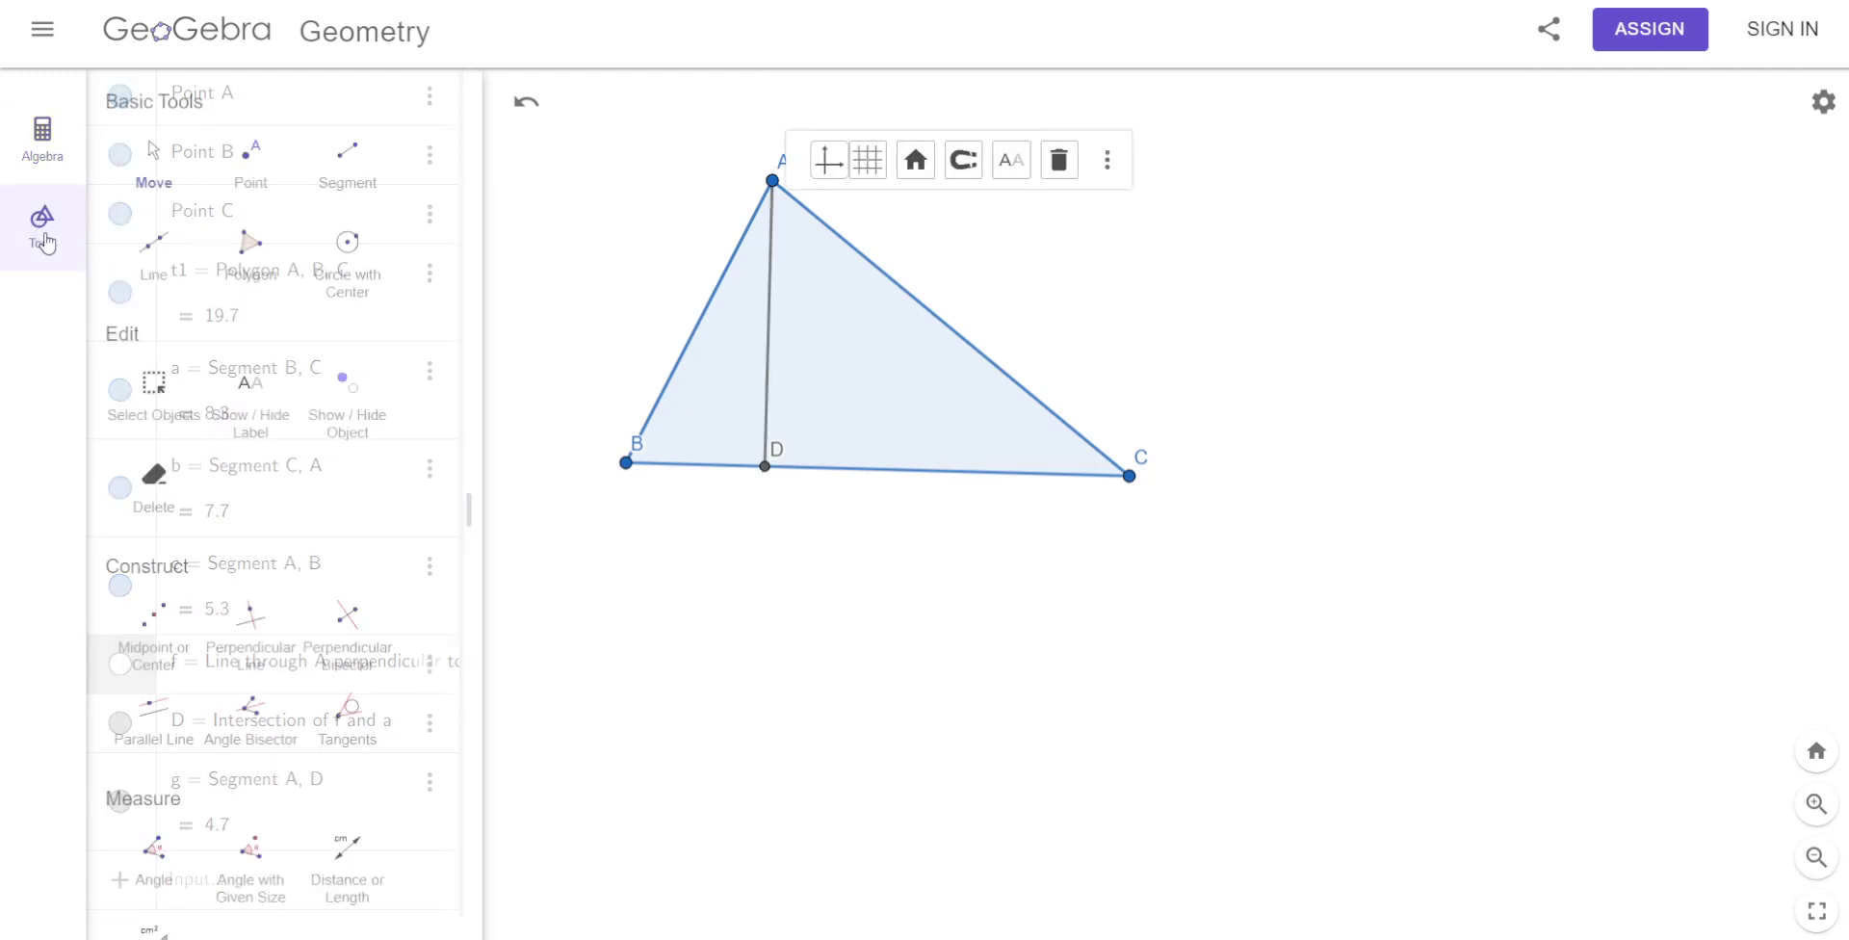
{"action": "left_click", "coordinate": [1042, 750]}
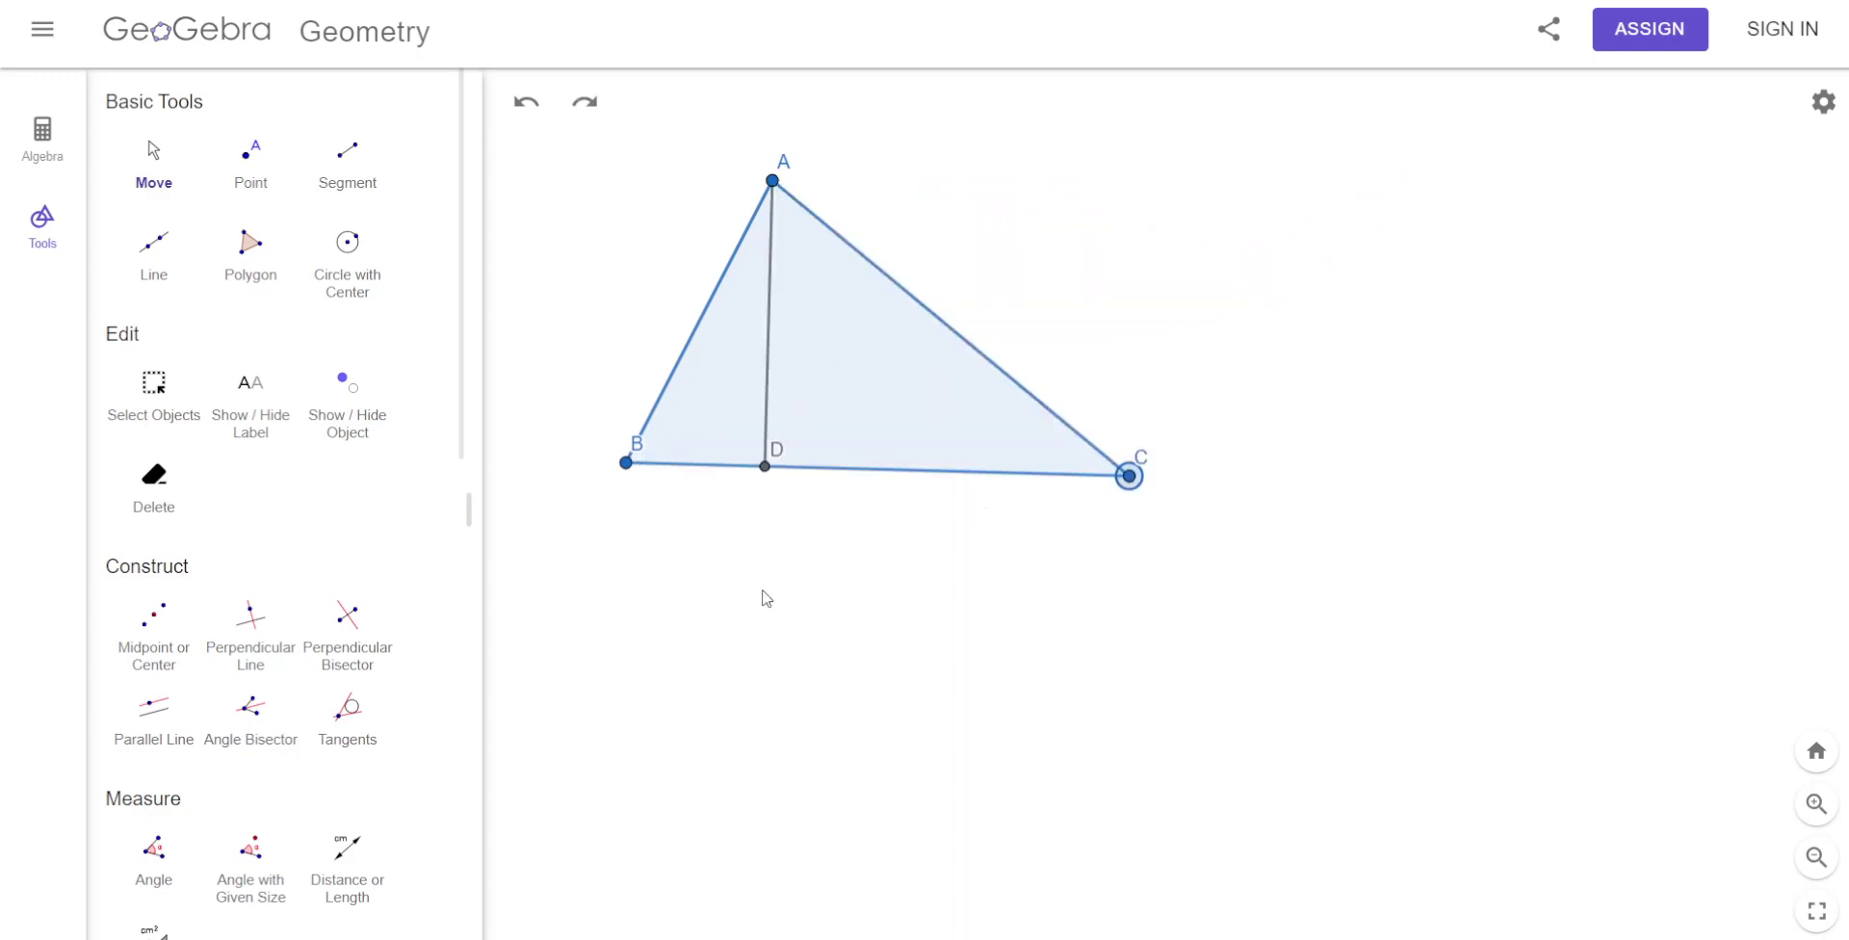
Undo the trial moves of vertex C.
{"action": "key", "text": "ctrl+z"}
{"action": "key", "text": "ctrl+z"}
{"action": "key", "text": "ctrl+z"}
{"action": "key", "text": "ctrl+z"}
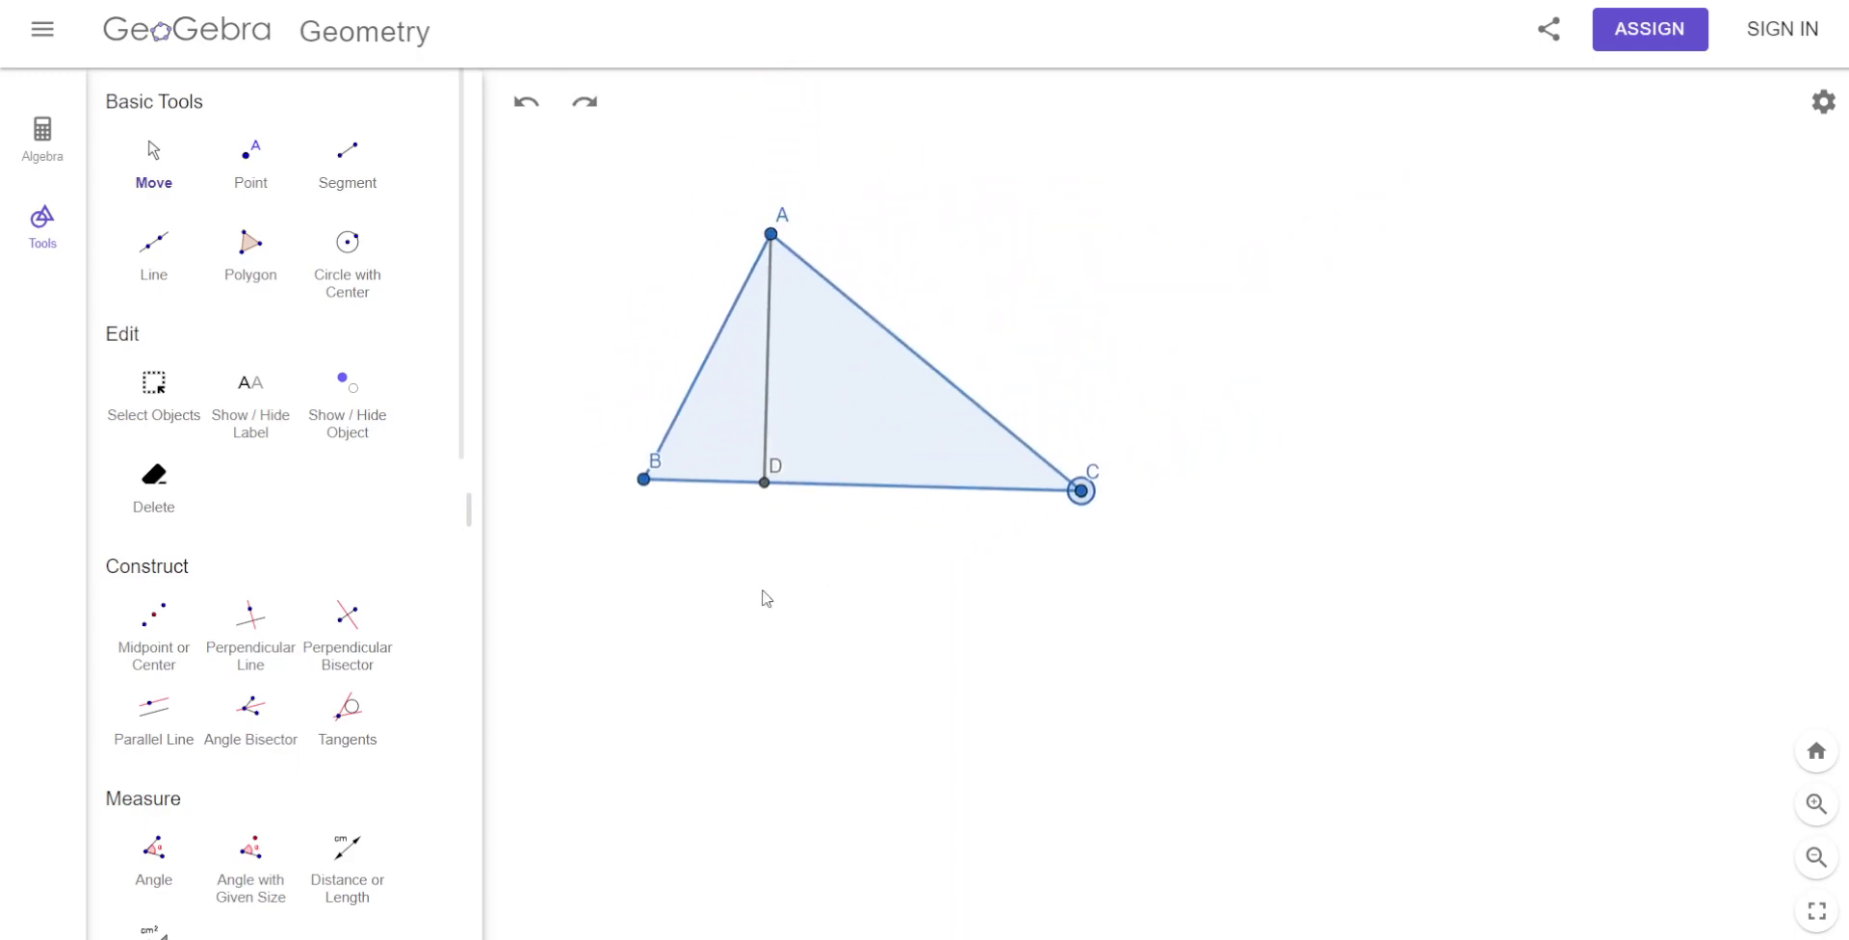
{"action": "key", "text": "ctrl+z"}
Draw a second filled triangle in a blank area, obtuse, with a nearly horizontal base and its top vertex beyond the base's left end.
{"action": "left_click_drag", "start_coordinate": [763, 601], "coordinate": [807, 147]}
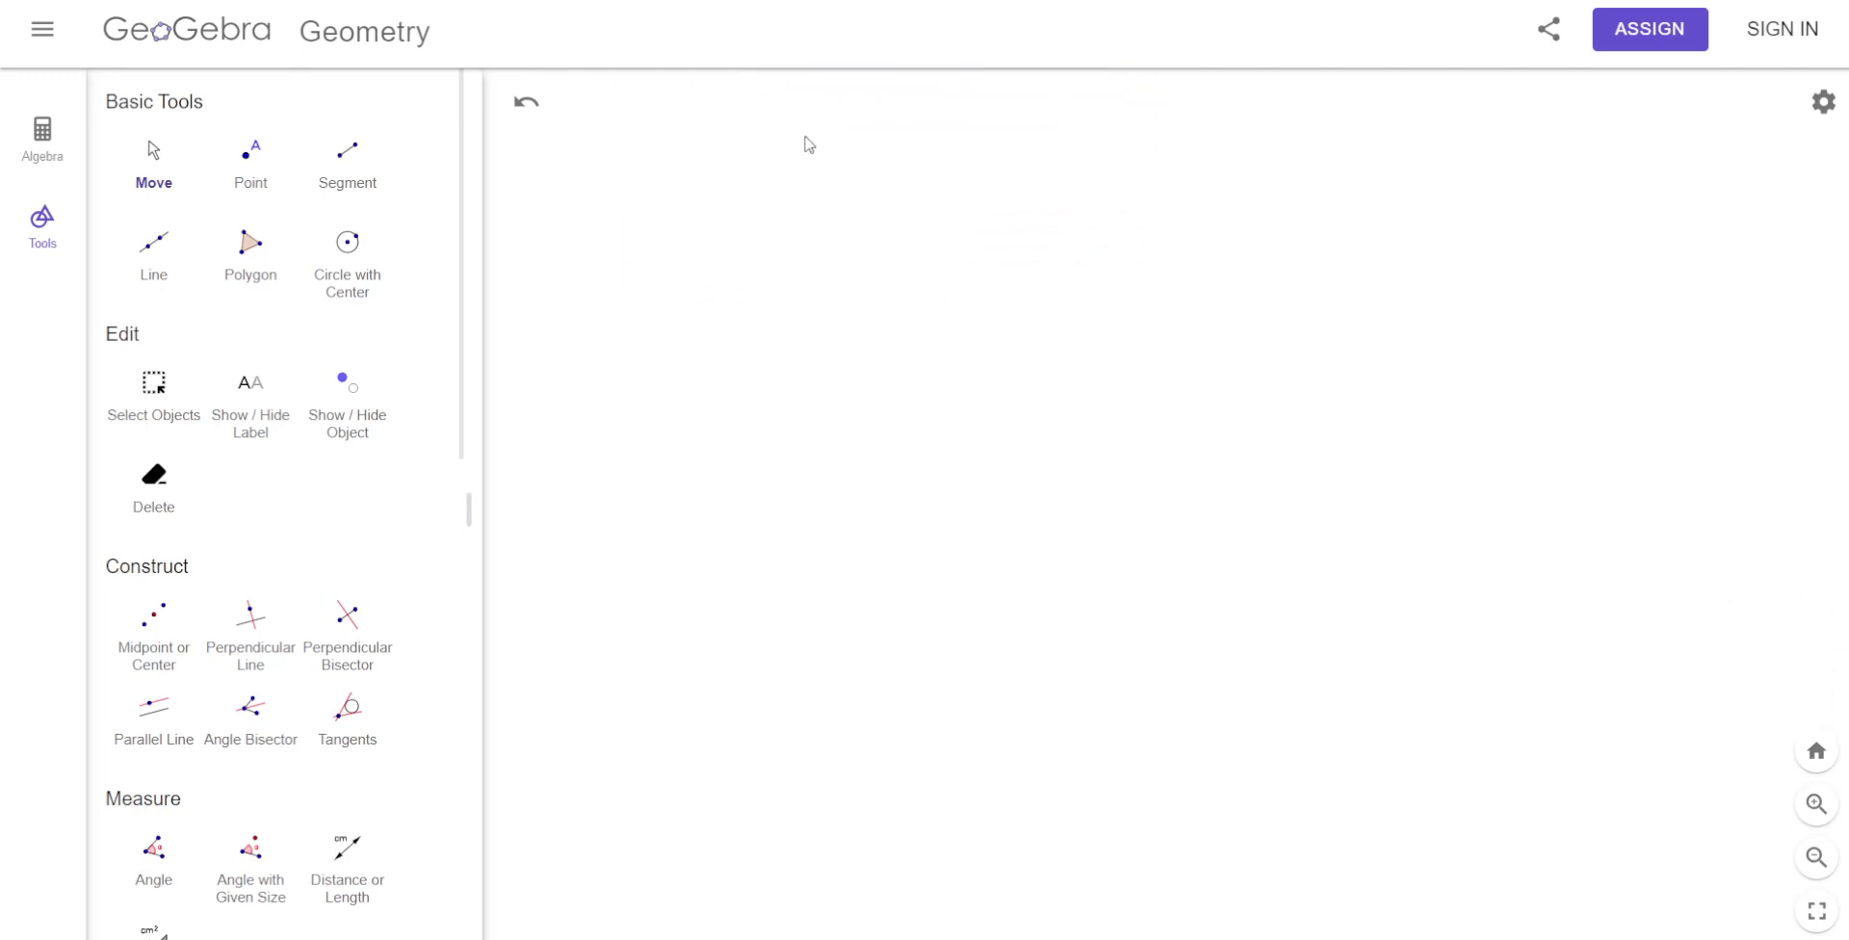
{"action": "left_click", "coordinate": [242, 268]}
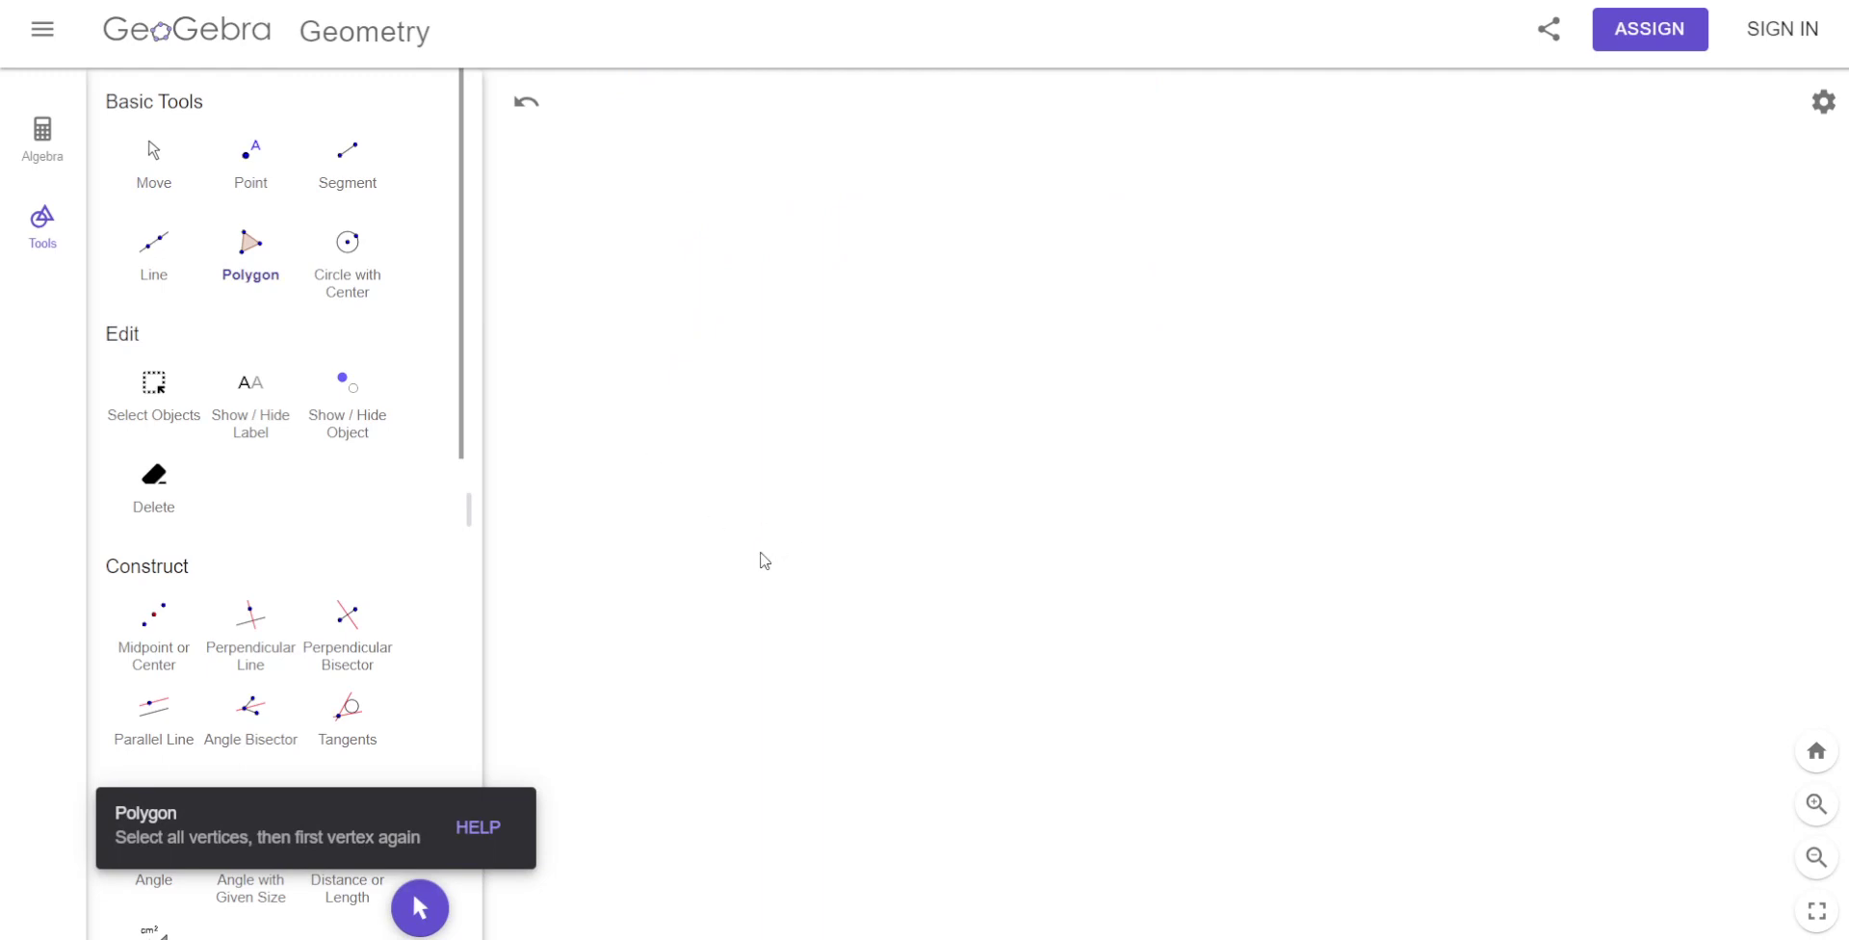
{"action": "left_click", "coordinate": [688, 297]}
{"action": "left_click", "coordinate": [871, 672]}
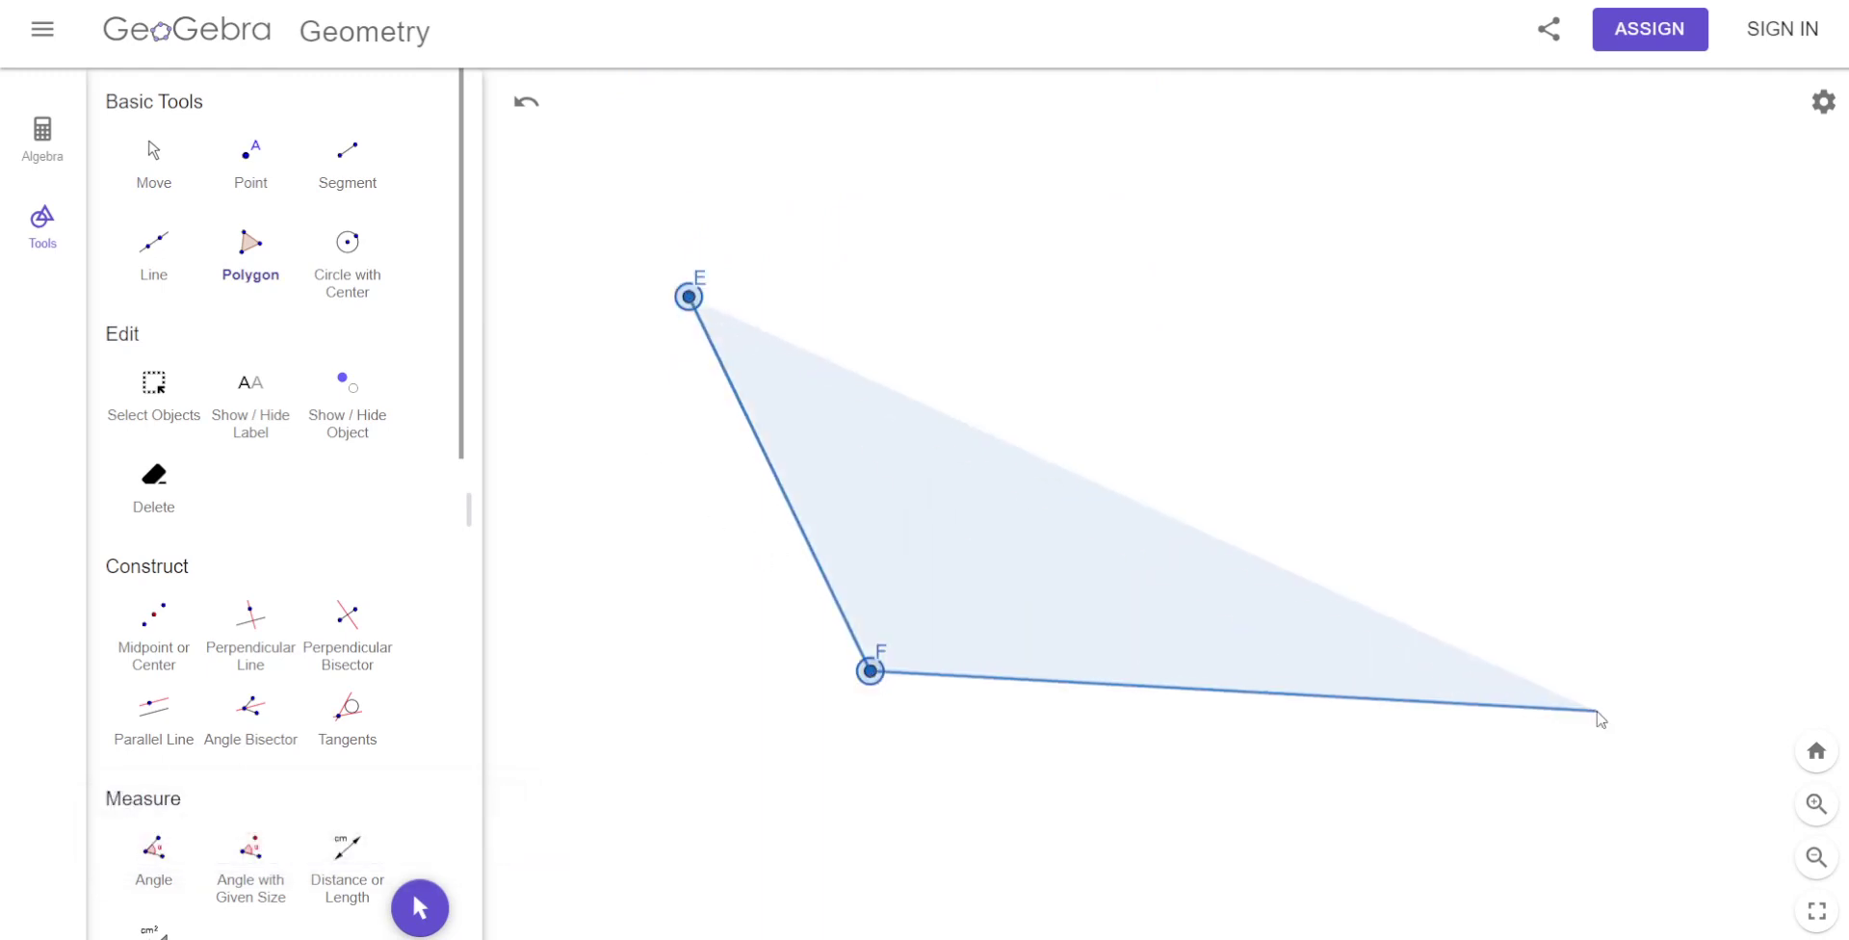
{"action": "left_click", "coordinate": [1663, 681]}
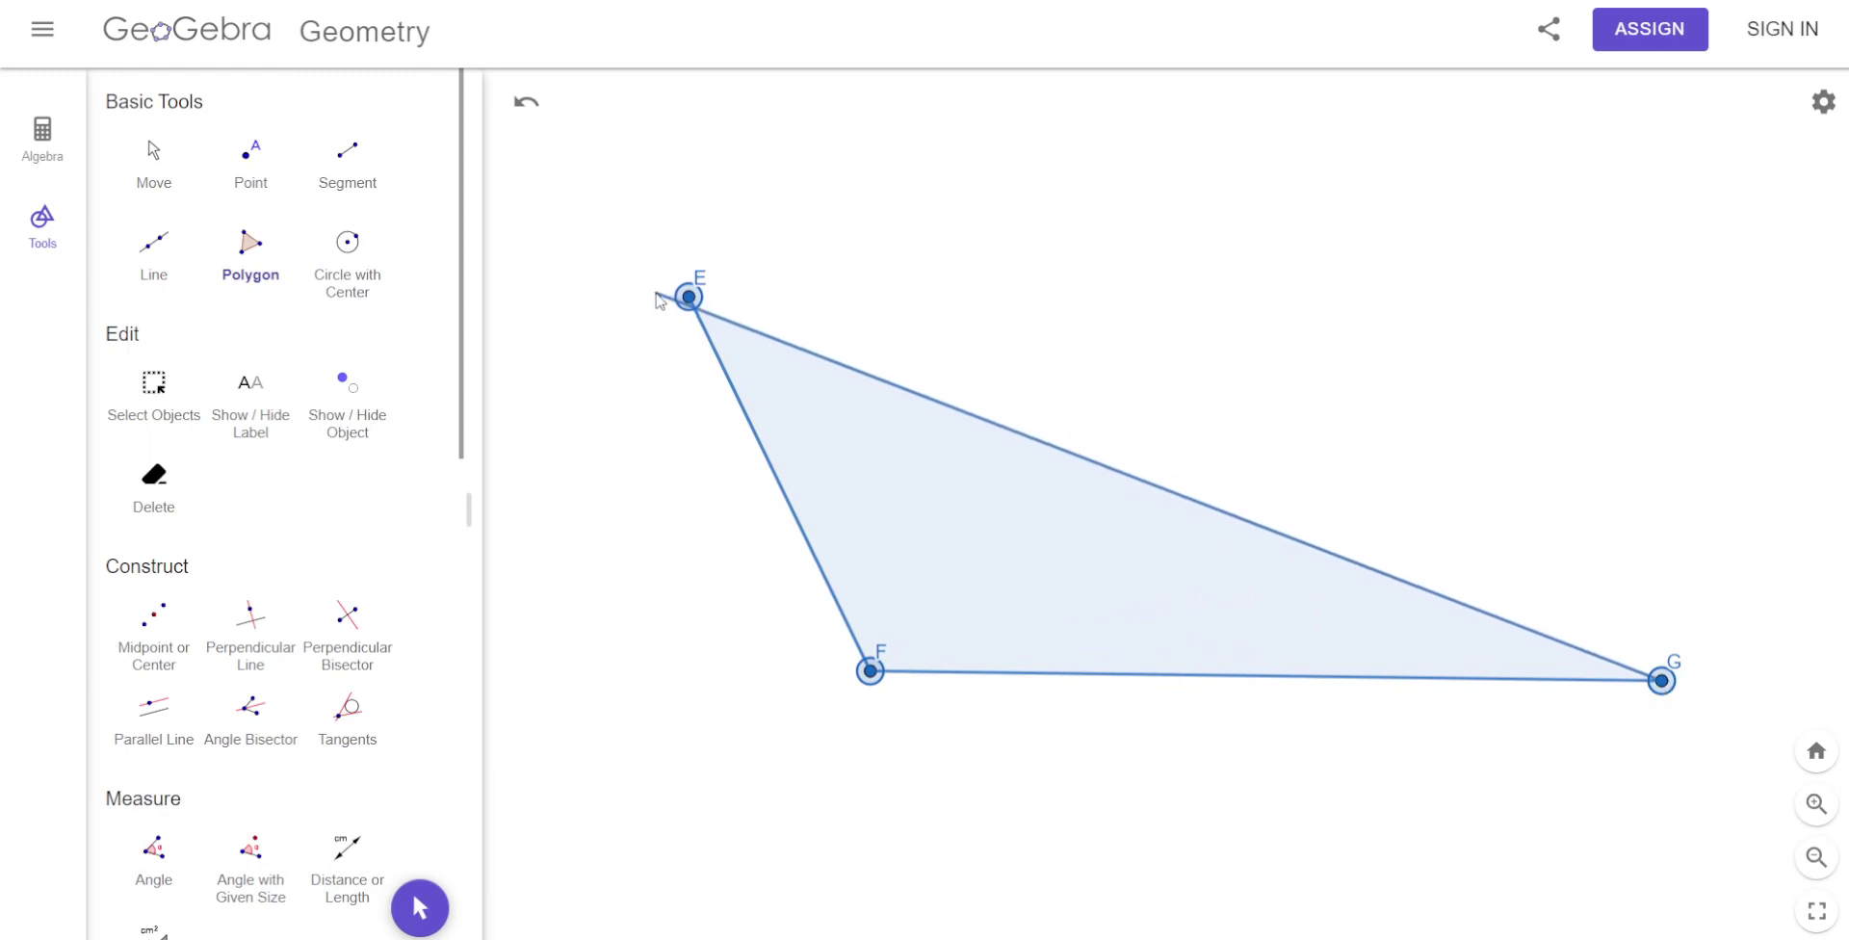
{"action": "left_click", "coordinate": [689, 297]}
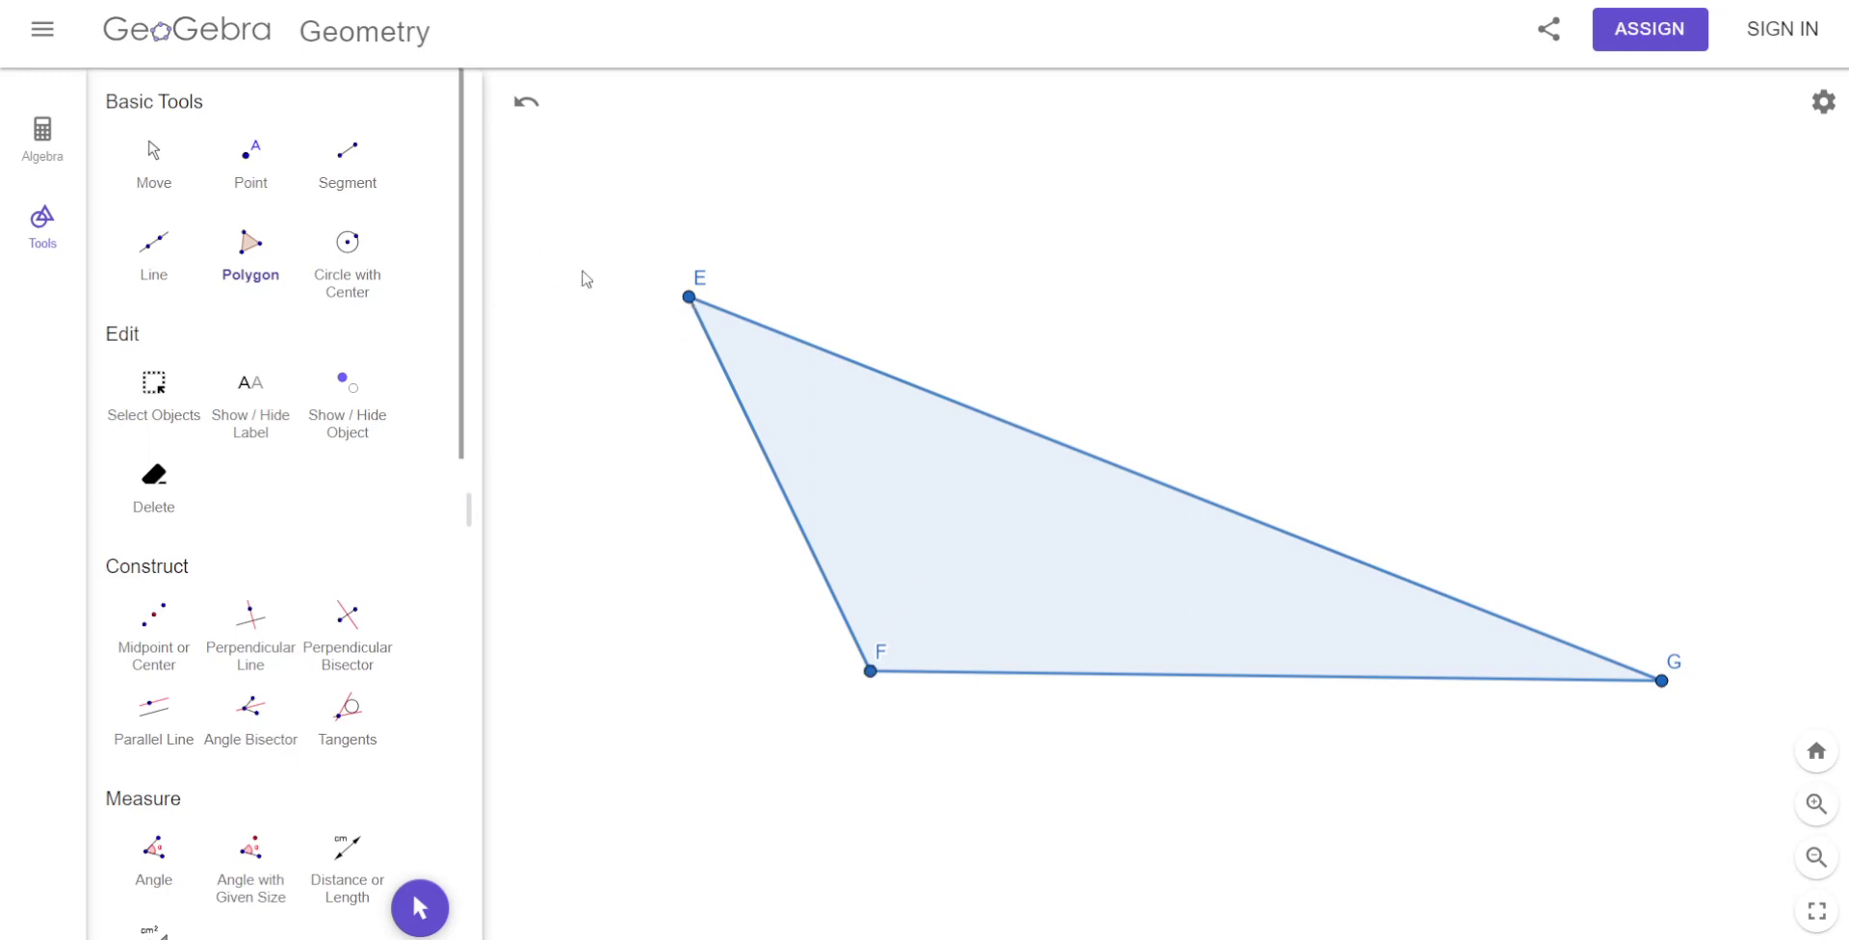
Construct the perpendicular line from E to side FG and draw a segment from E to a point on it about level with the base.
{"action": "left_click", "coordinate": [249, 640]}
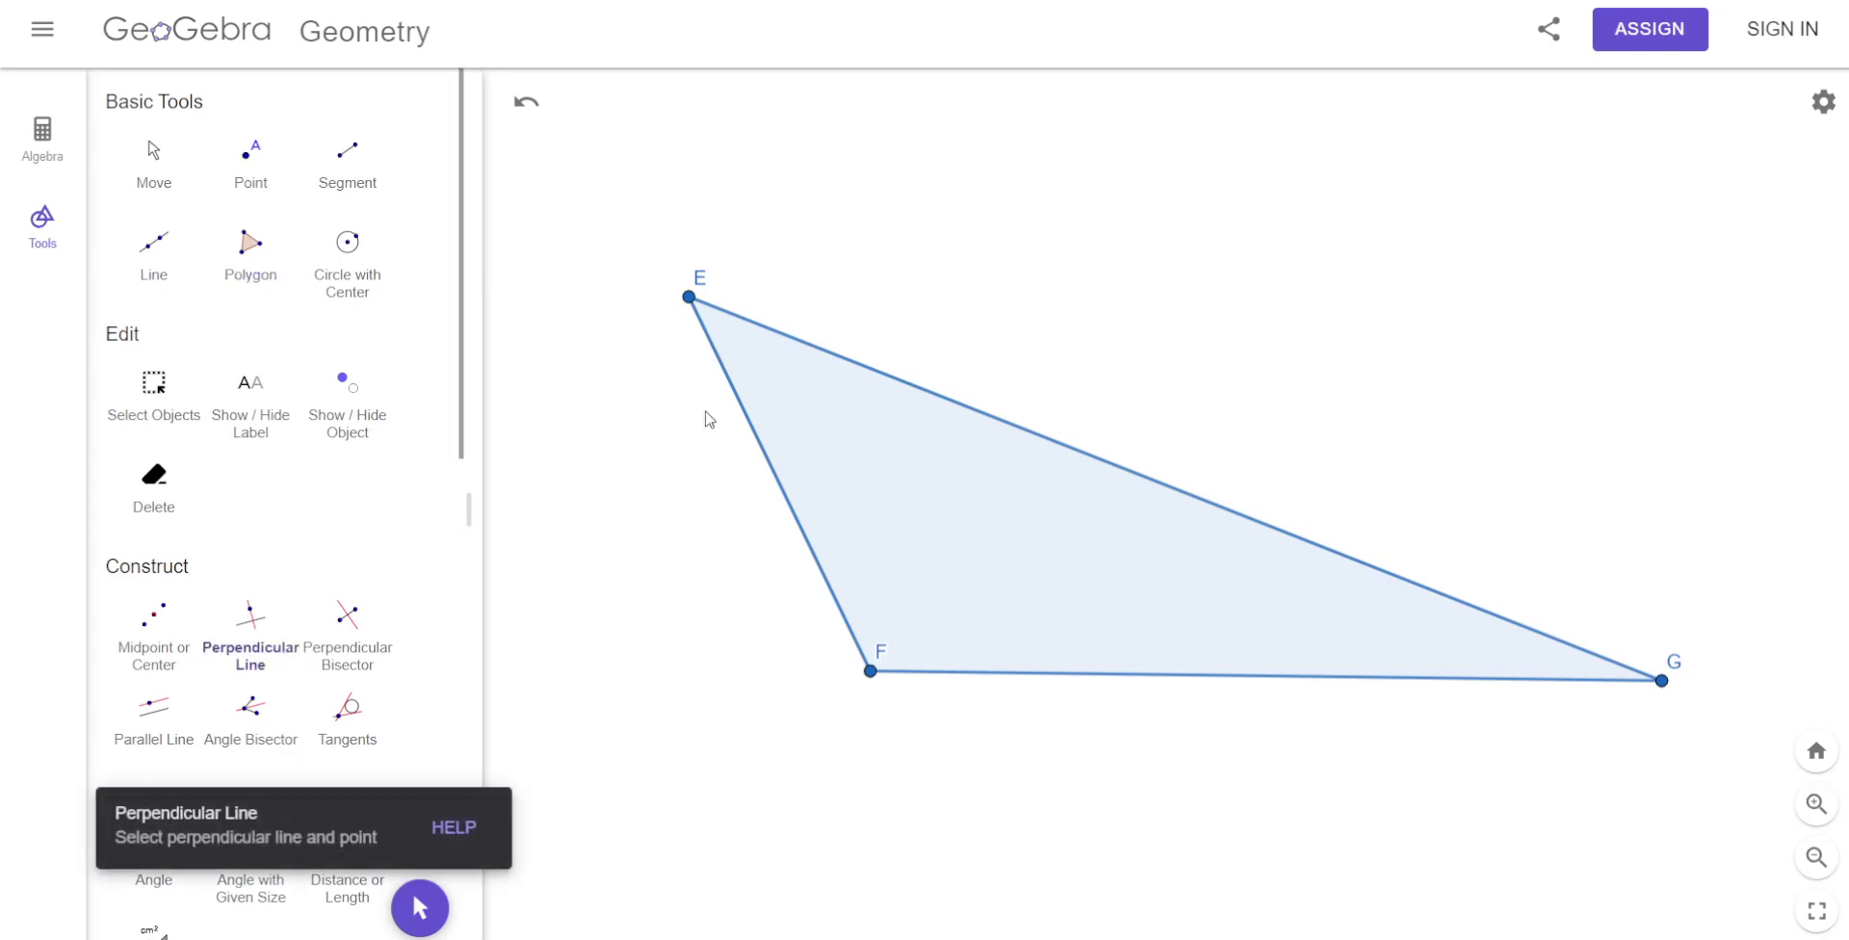
{"action": "left_click", "coordinate": [690, 297]}
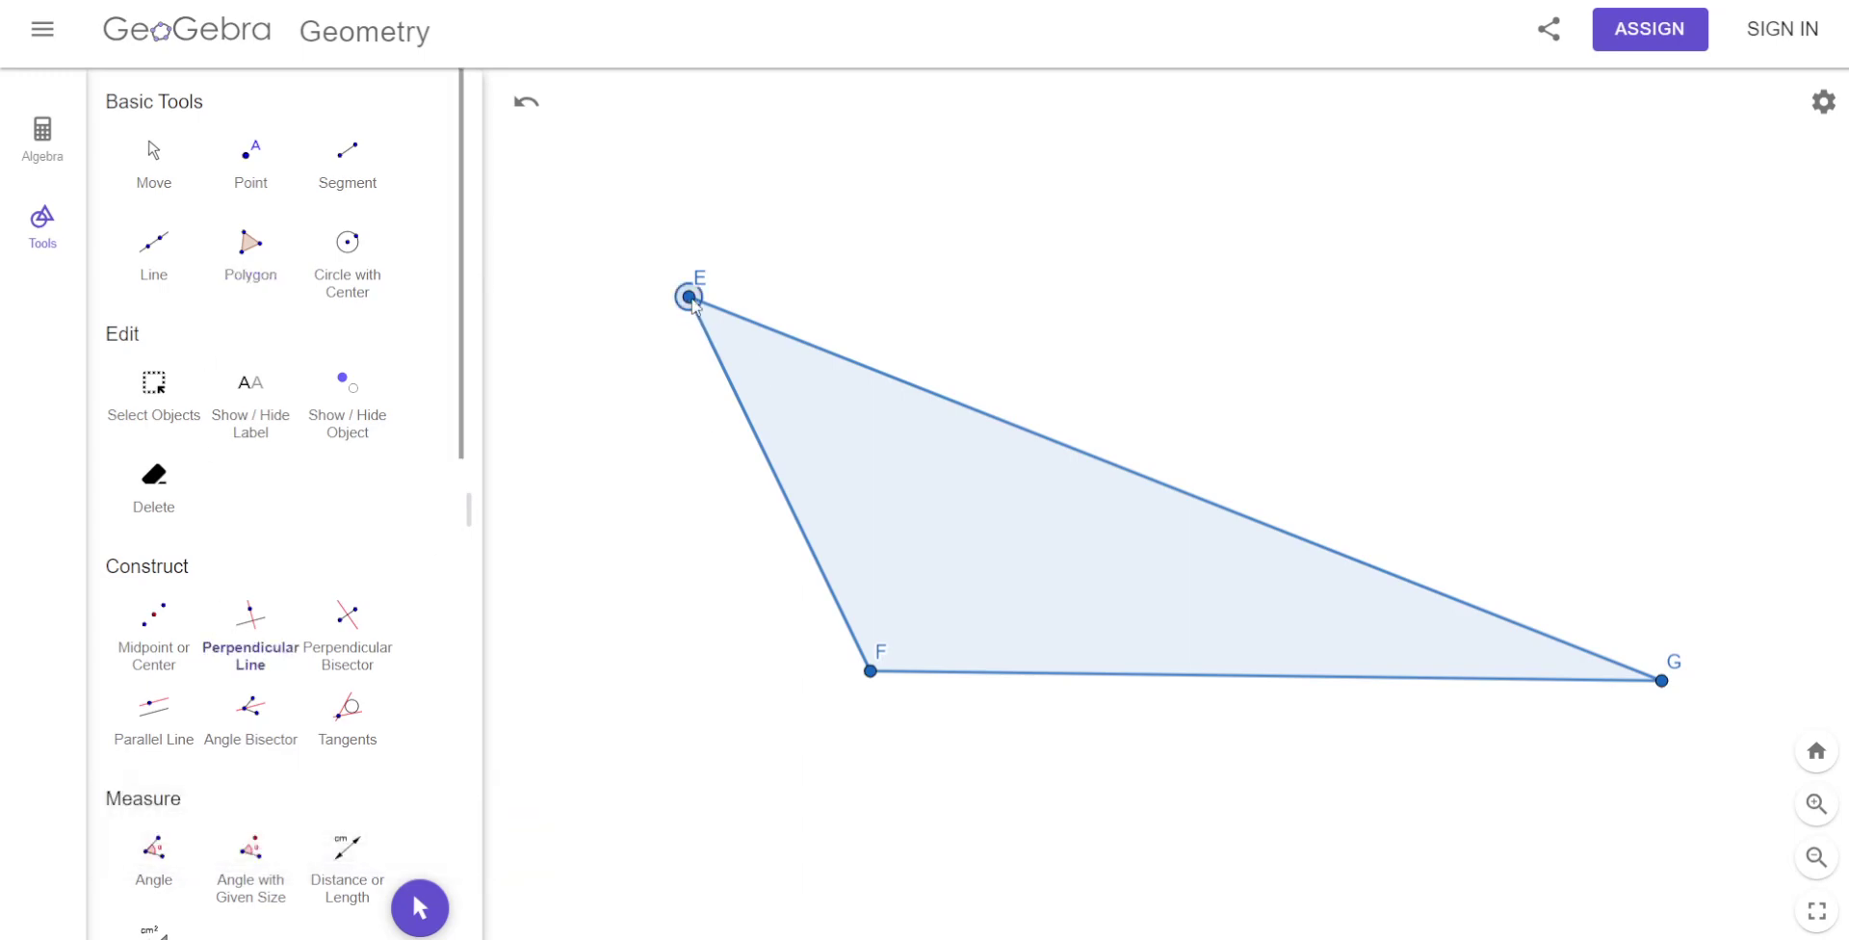
{"action": "left_click", "coordinate": [1009, 676]}
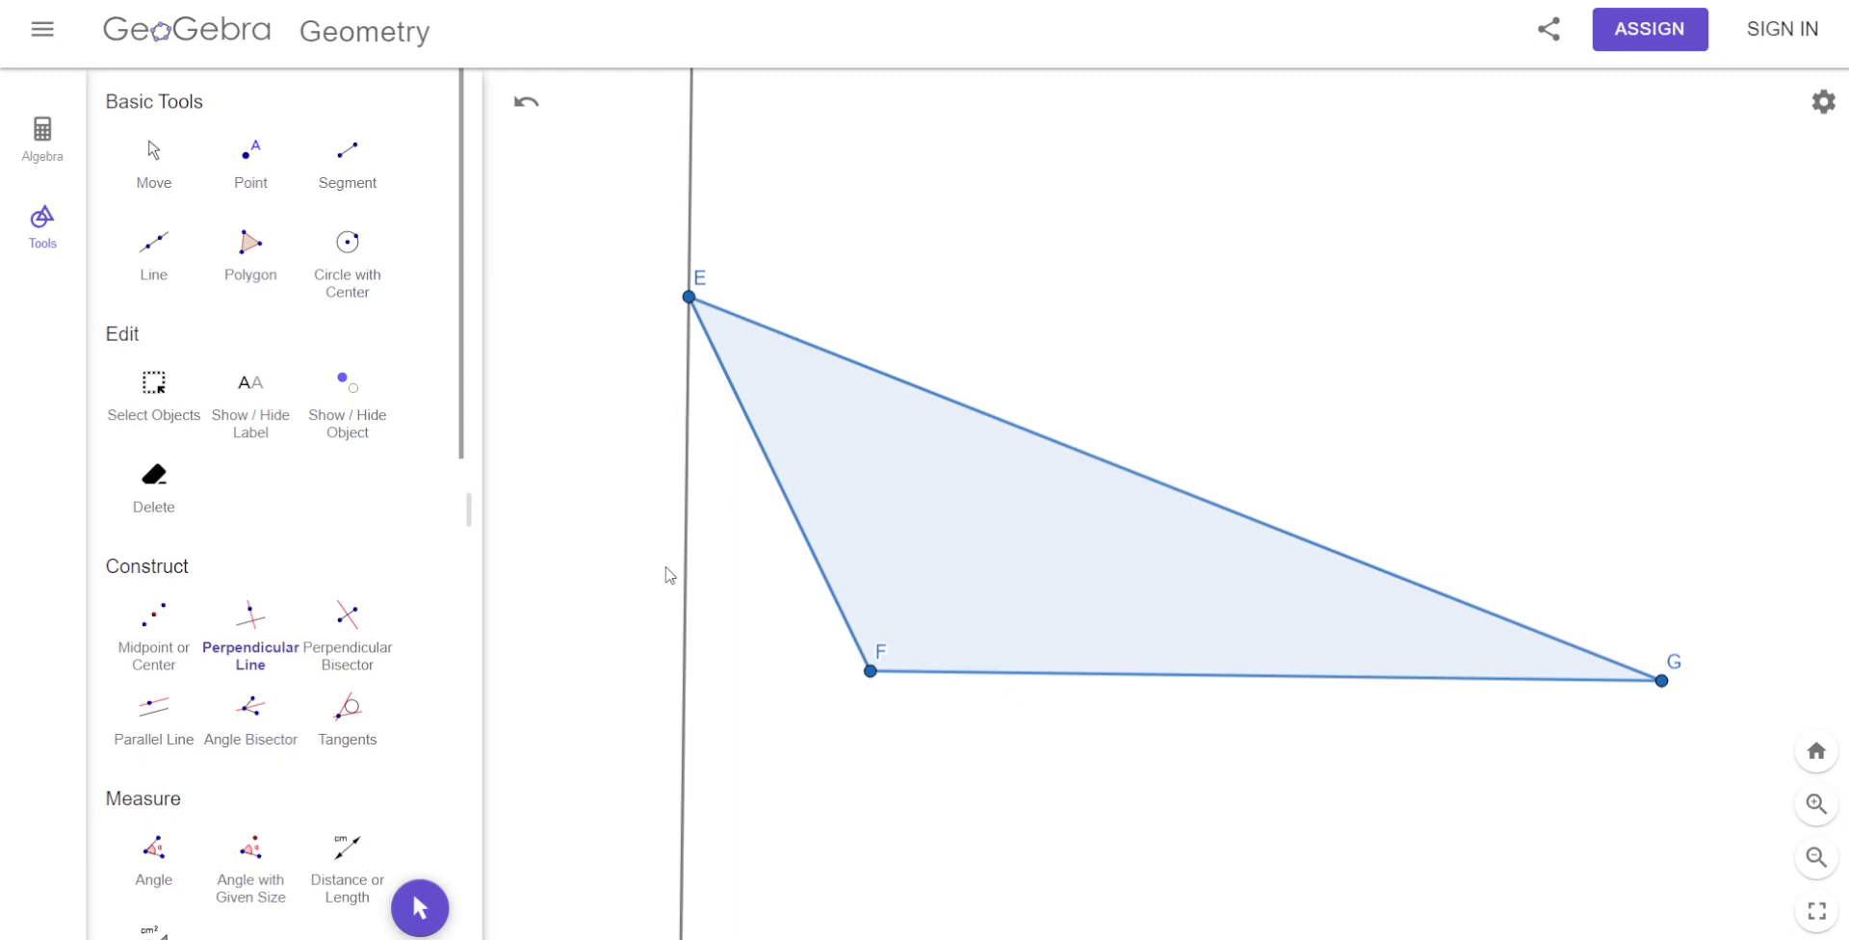
{"action": "left_click", "coordinate": [345, 154]}
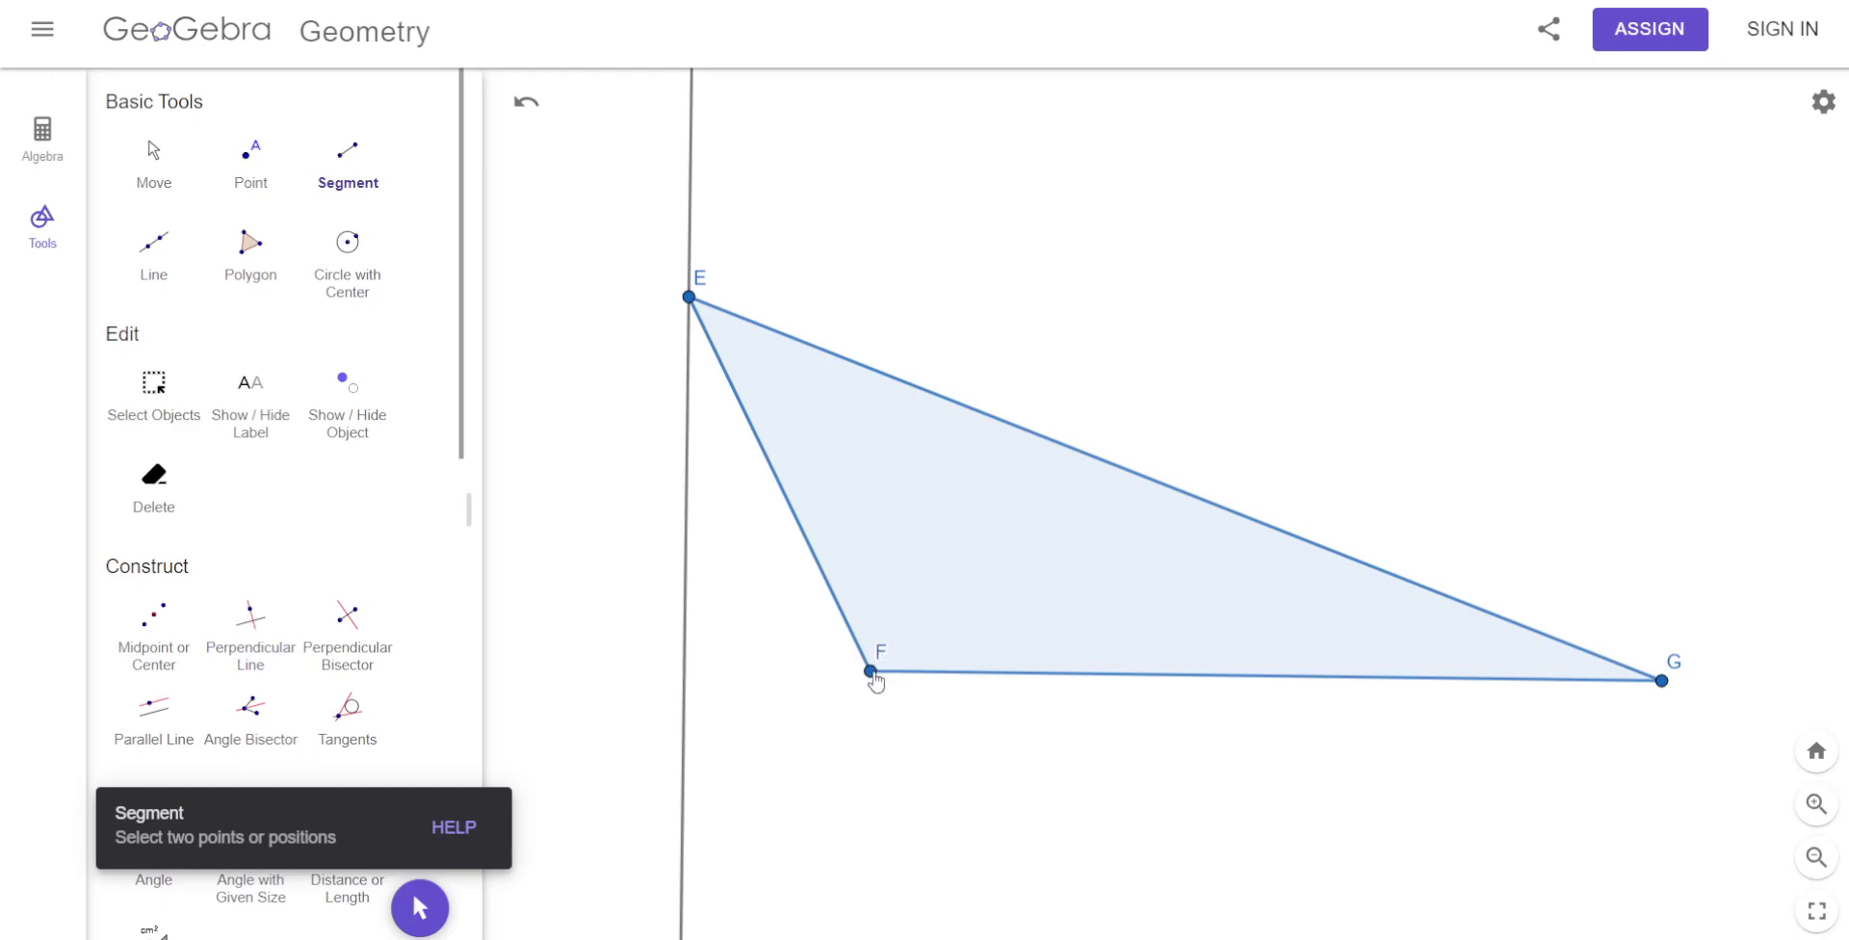
{"action": "left_click", "coordinate": [689, 299]}
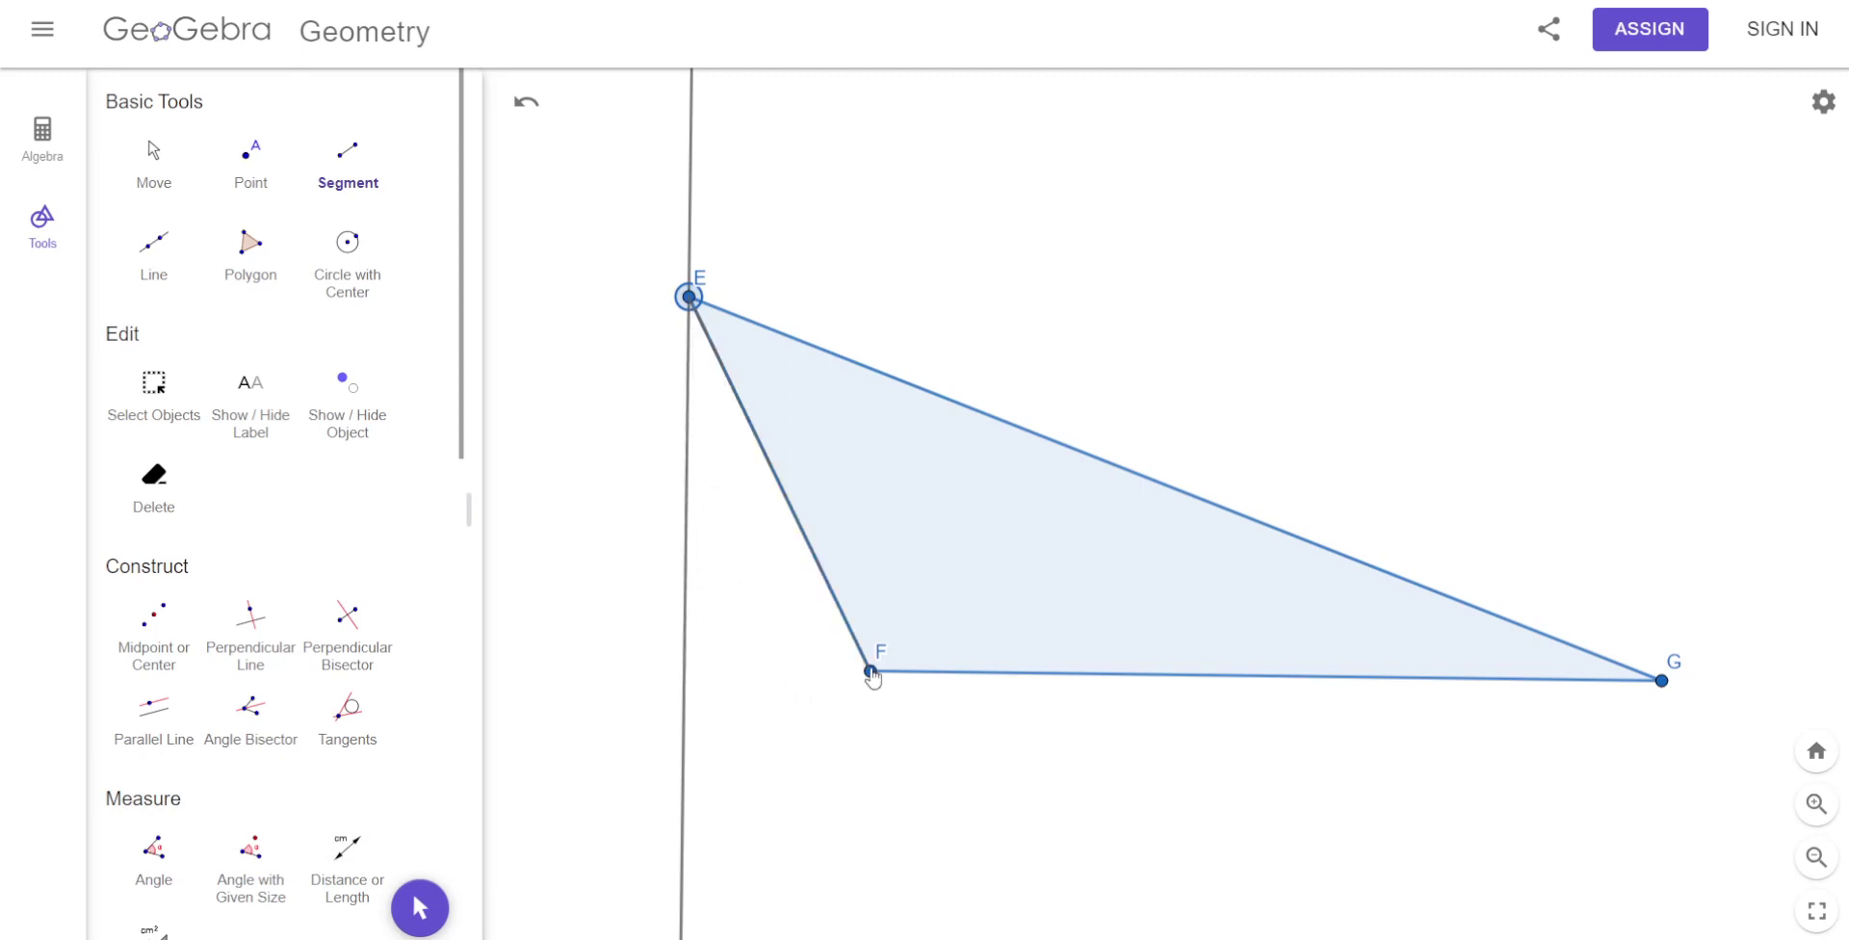
{"action": "left_click", "coordinate": [685, 664]}
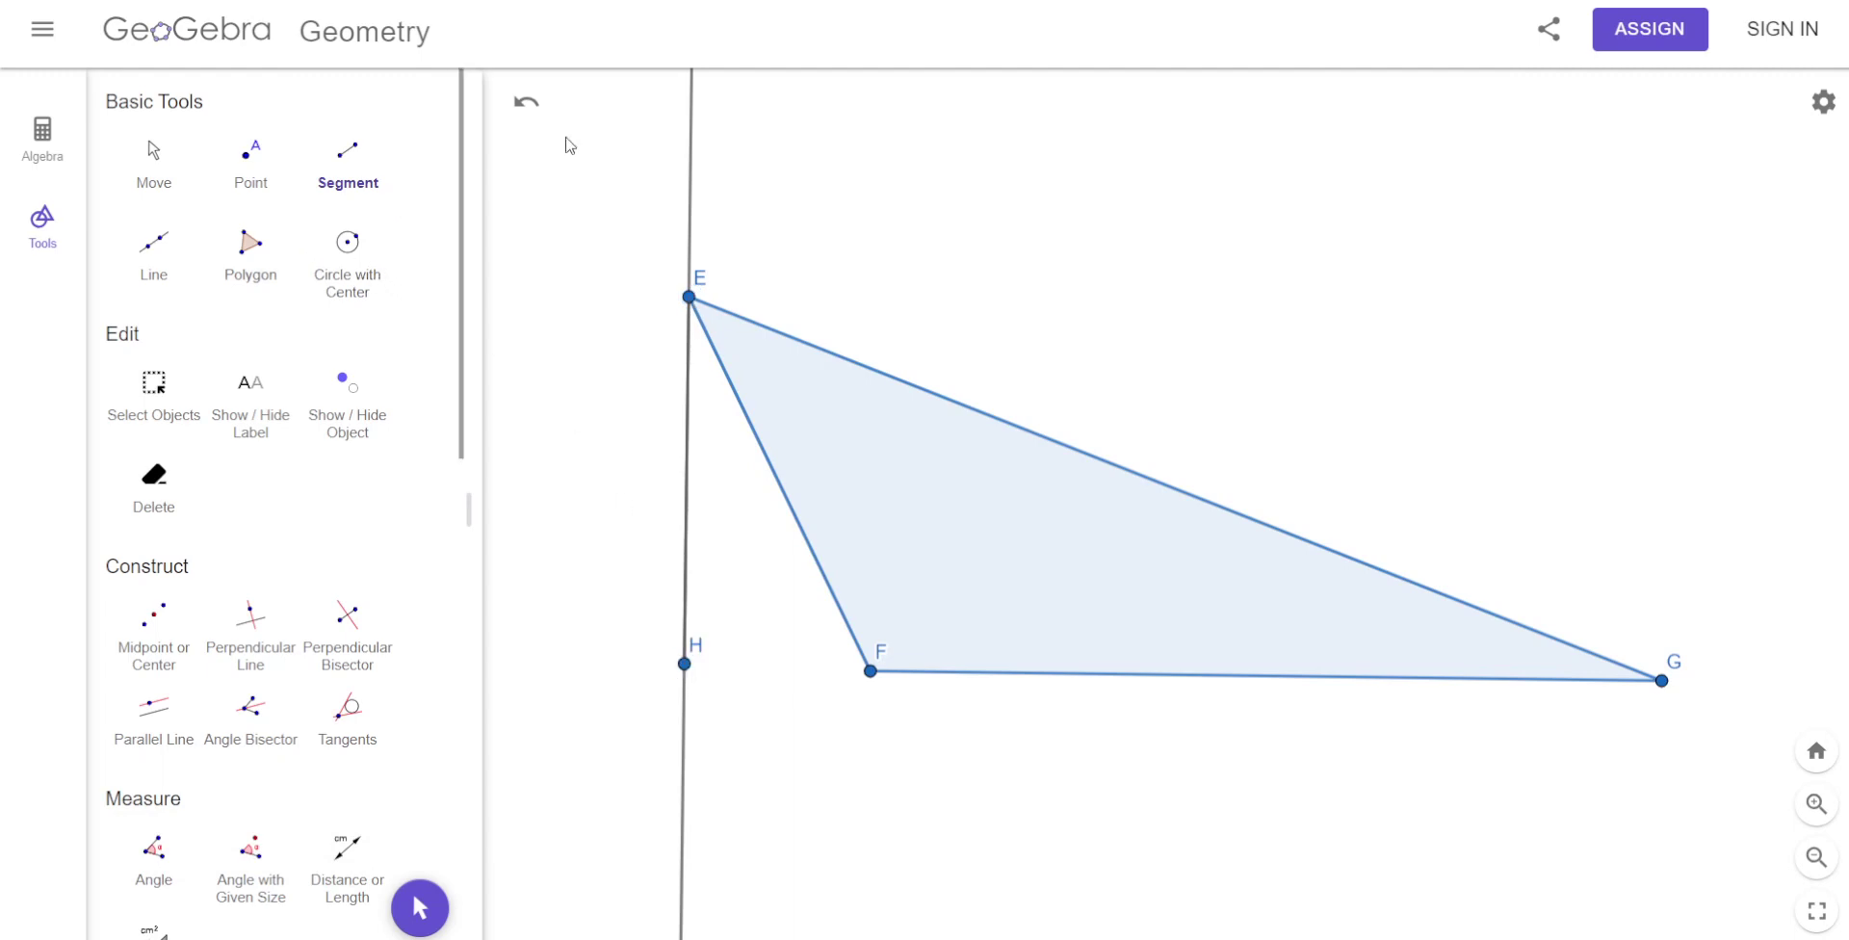
Hide the perpendicular line through E, keeping only the altitude segment EH outside the obtuse triangle.
{"action": "left_click", "coordinate": [36, 140]}
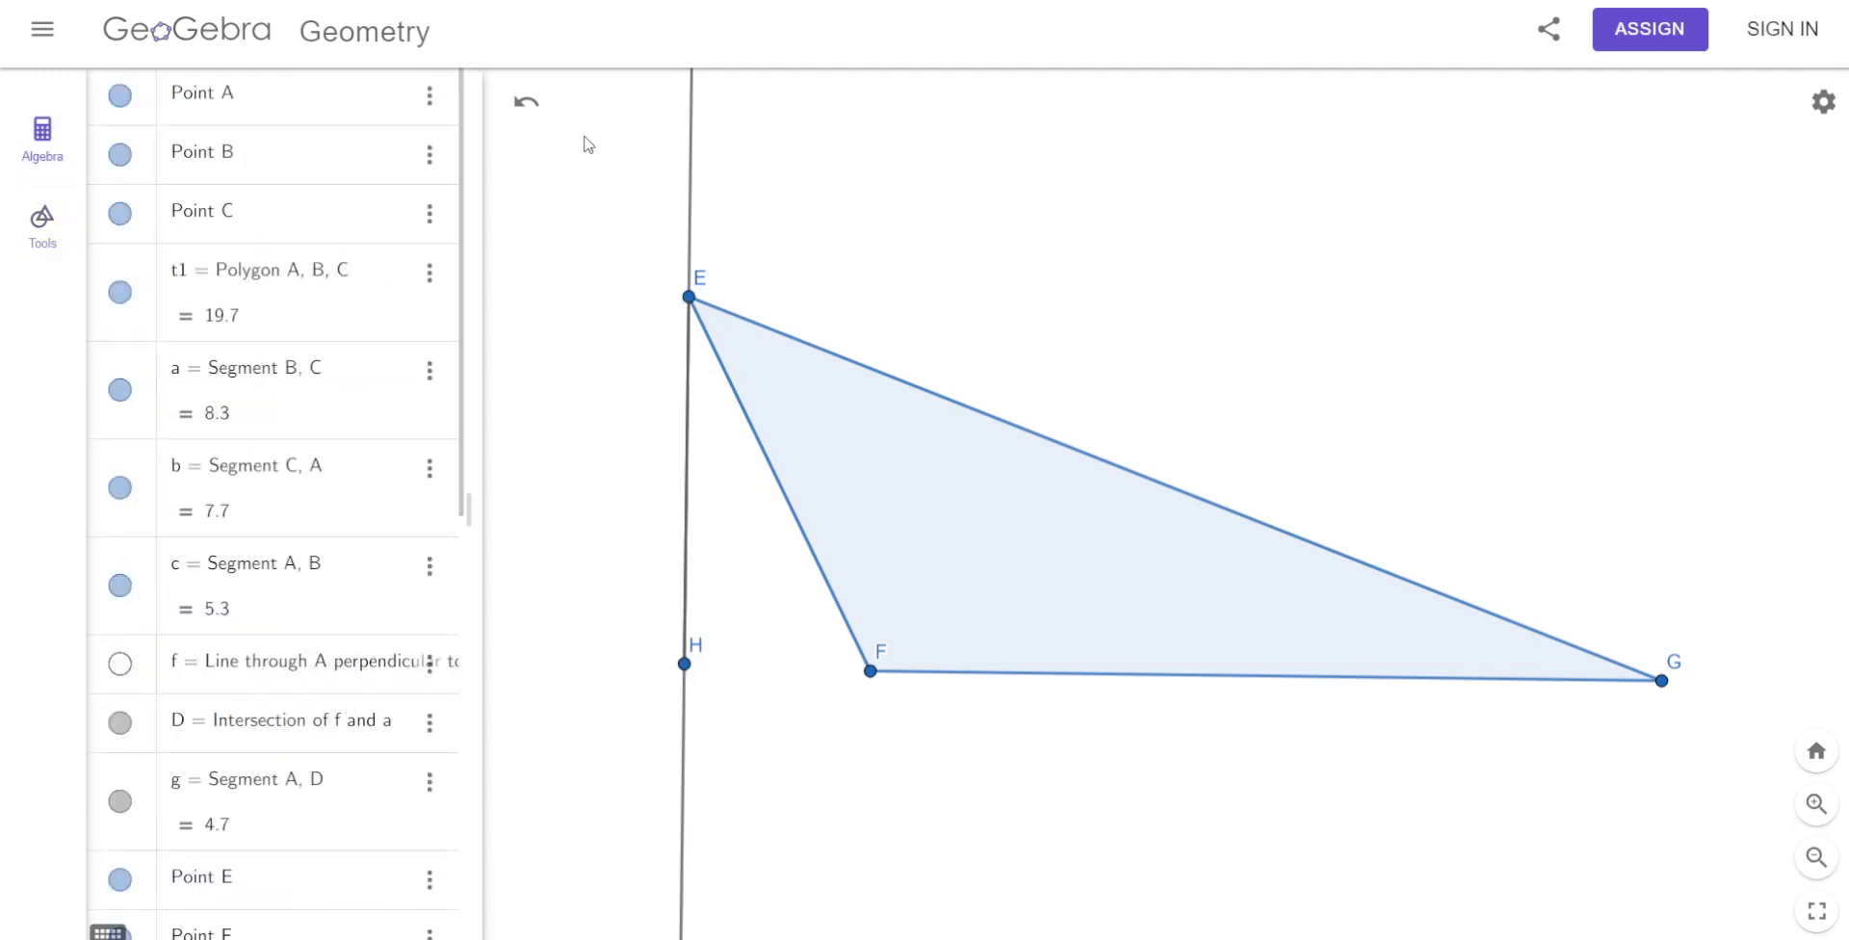
{"action": "left_click", "coordinate": [689, 168]}
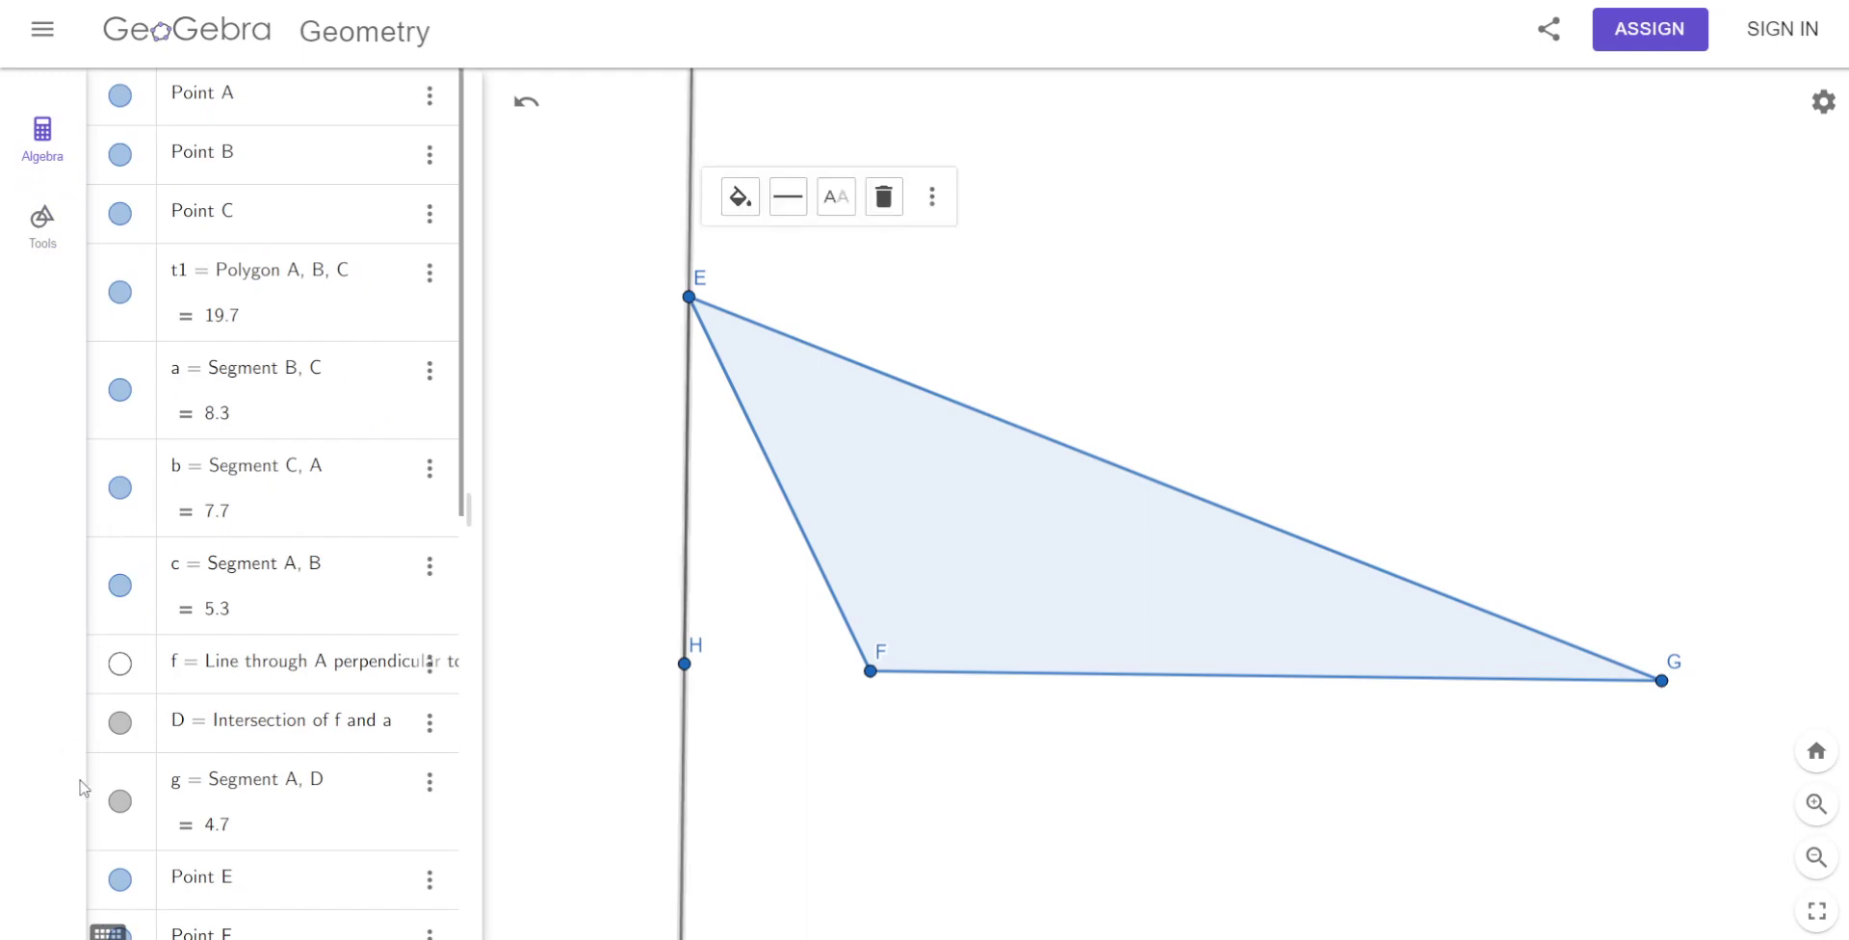
{"action": "scroll", "coordinate": [256, 645], "scroll_direction": "down", "scroll_amount": 10}
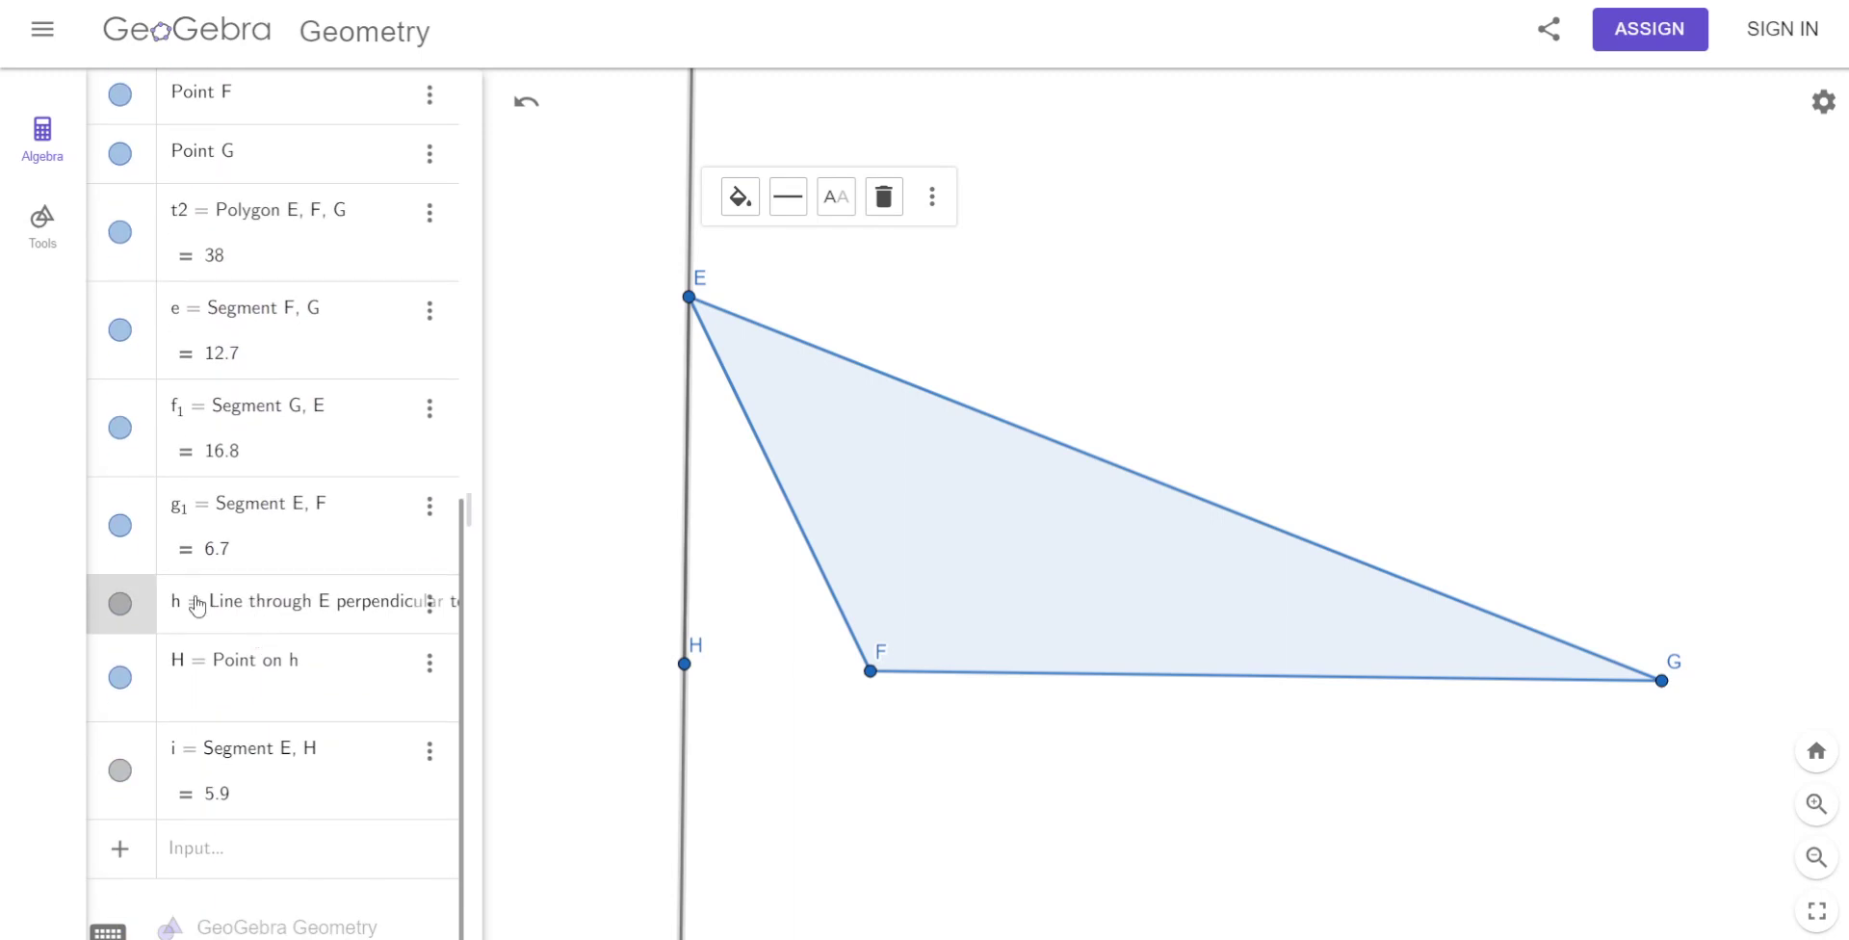
{"action": "left_click", "coordinate": [120, 604]}
{"action": "left_click", "coordinate": [43, 221]}
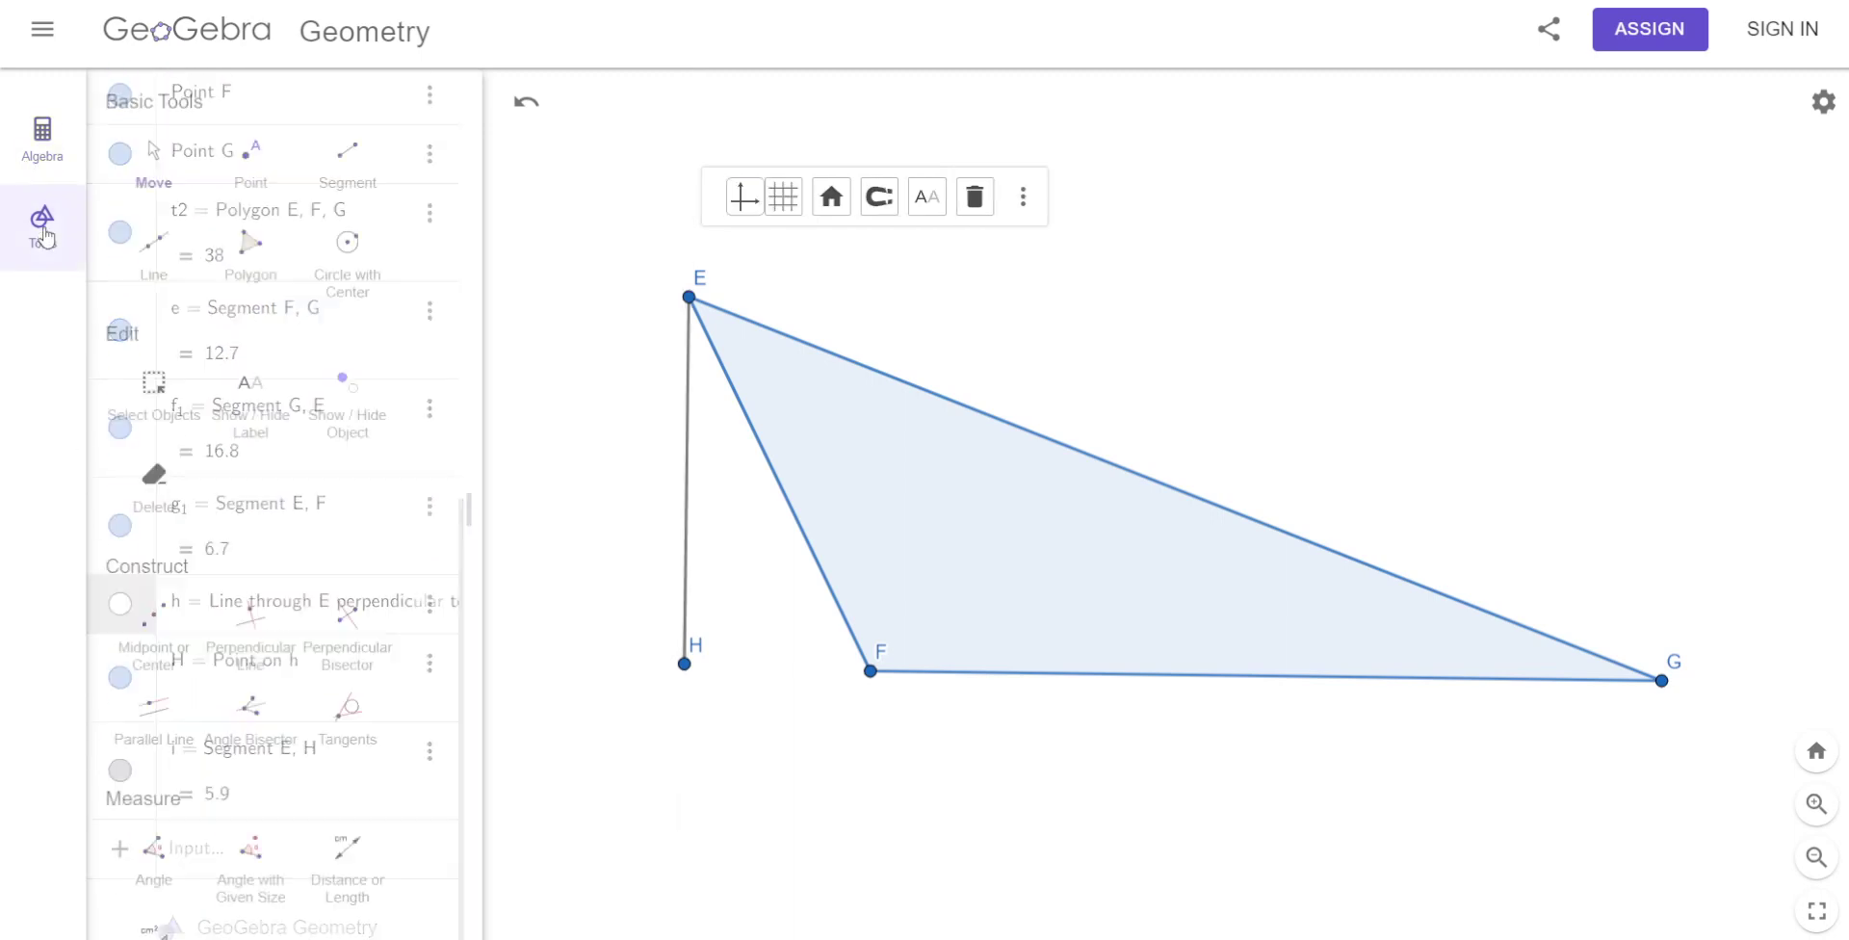
{"action": "left_click", "coordinate": [557, 548]}
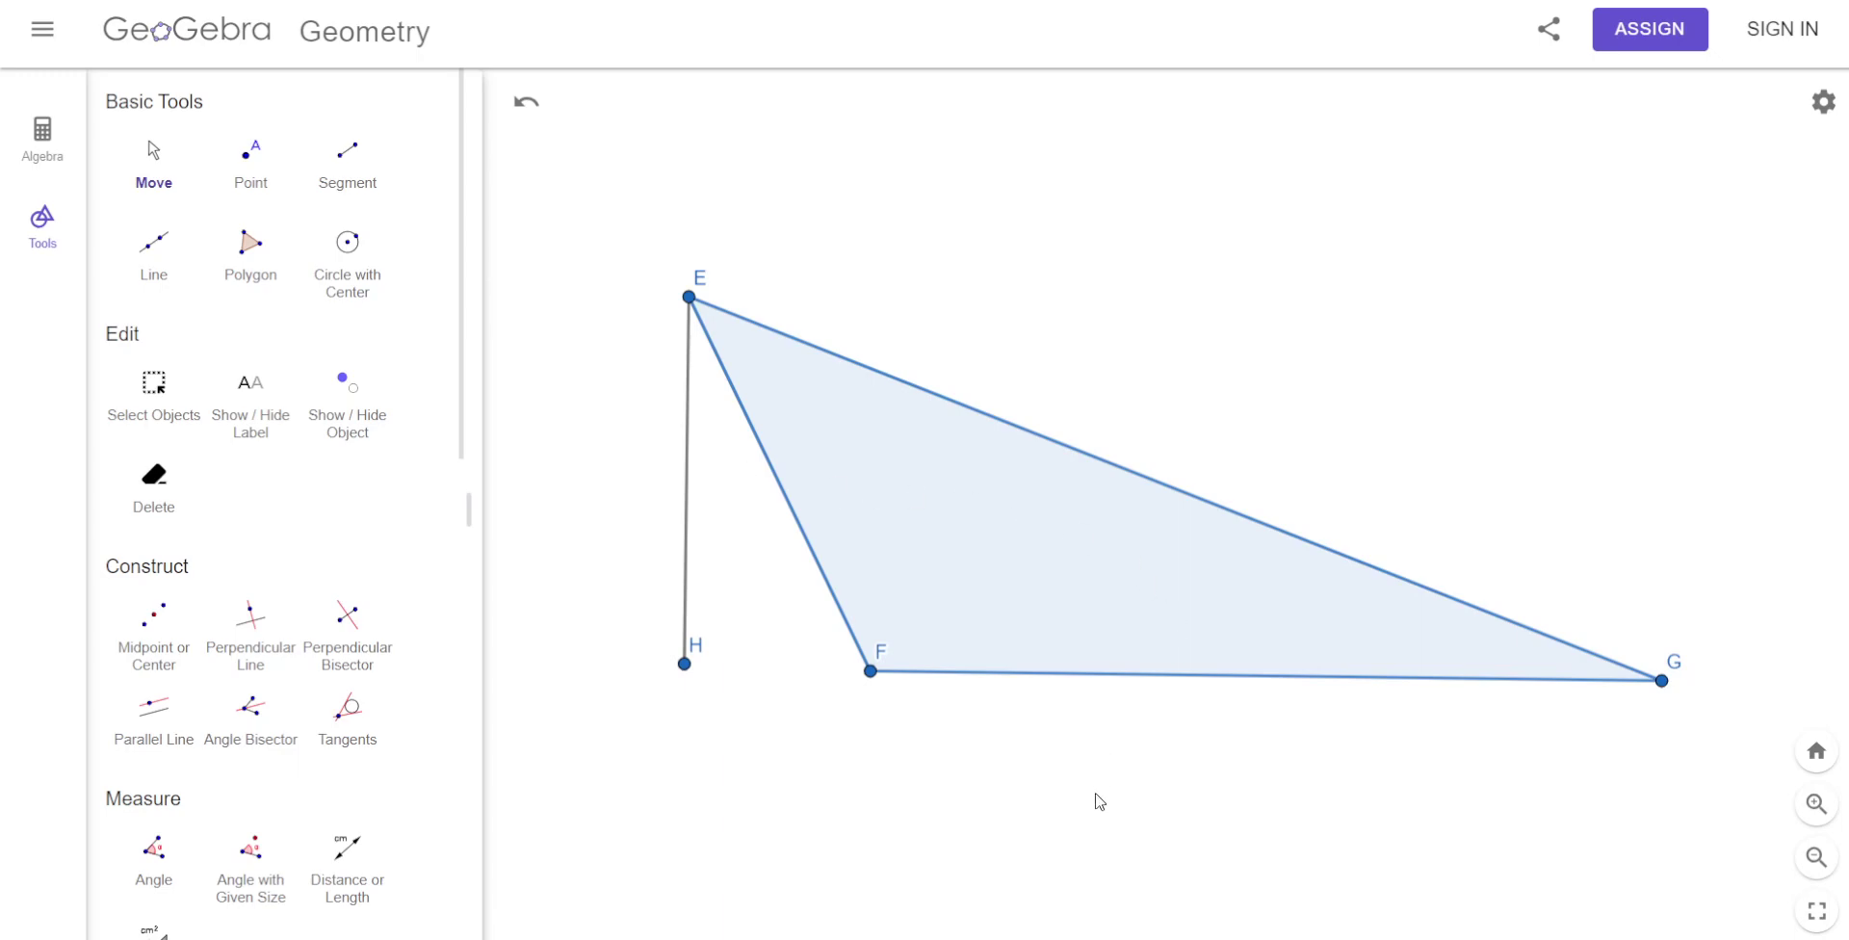
Draw a third filled triangle in a blank area below the obtuse one, roughly right-angled, with a vertical left side and nearly horizontal base.
{"action": "left_click_drag", "start_coordinate": [1098, 803], "coordinate": [1057, 157]}
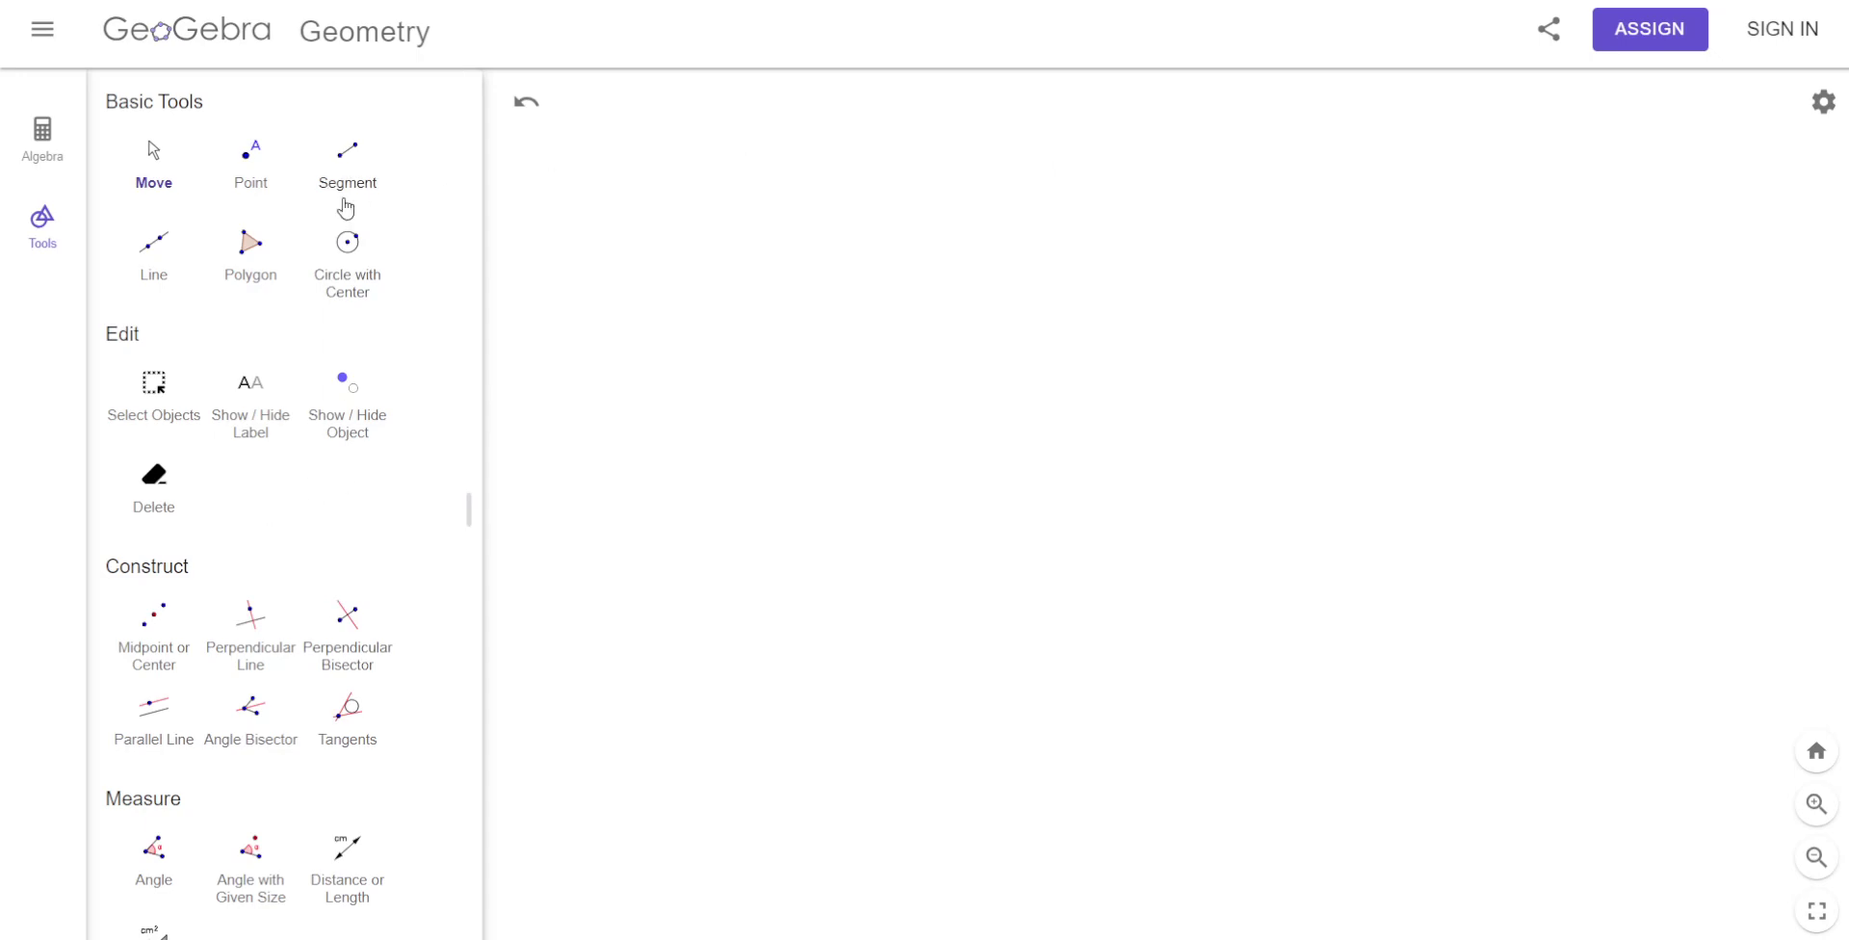
{"action": "left_click", "coordinate": [354, 168]}
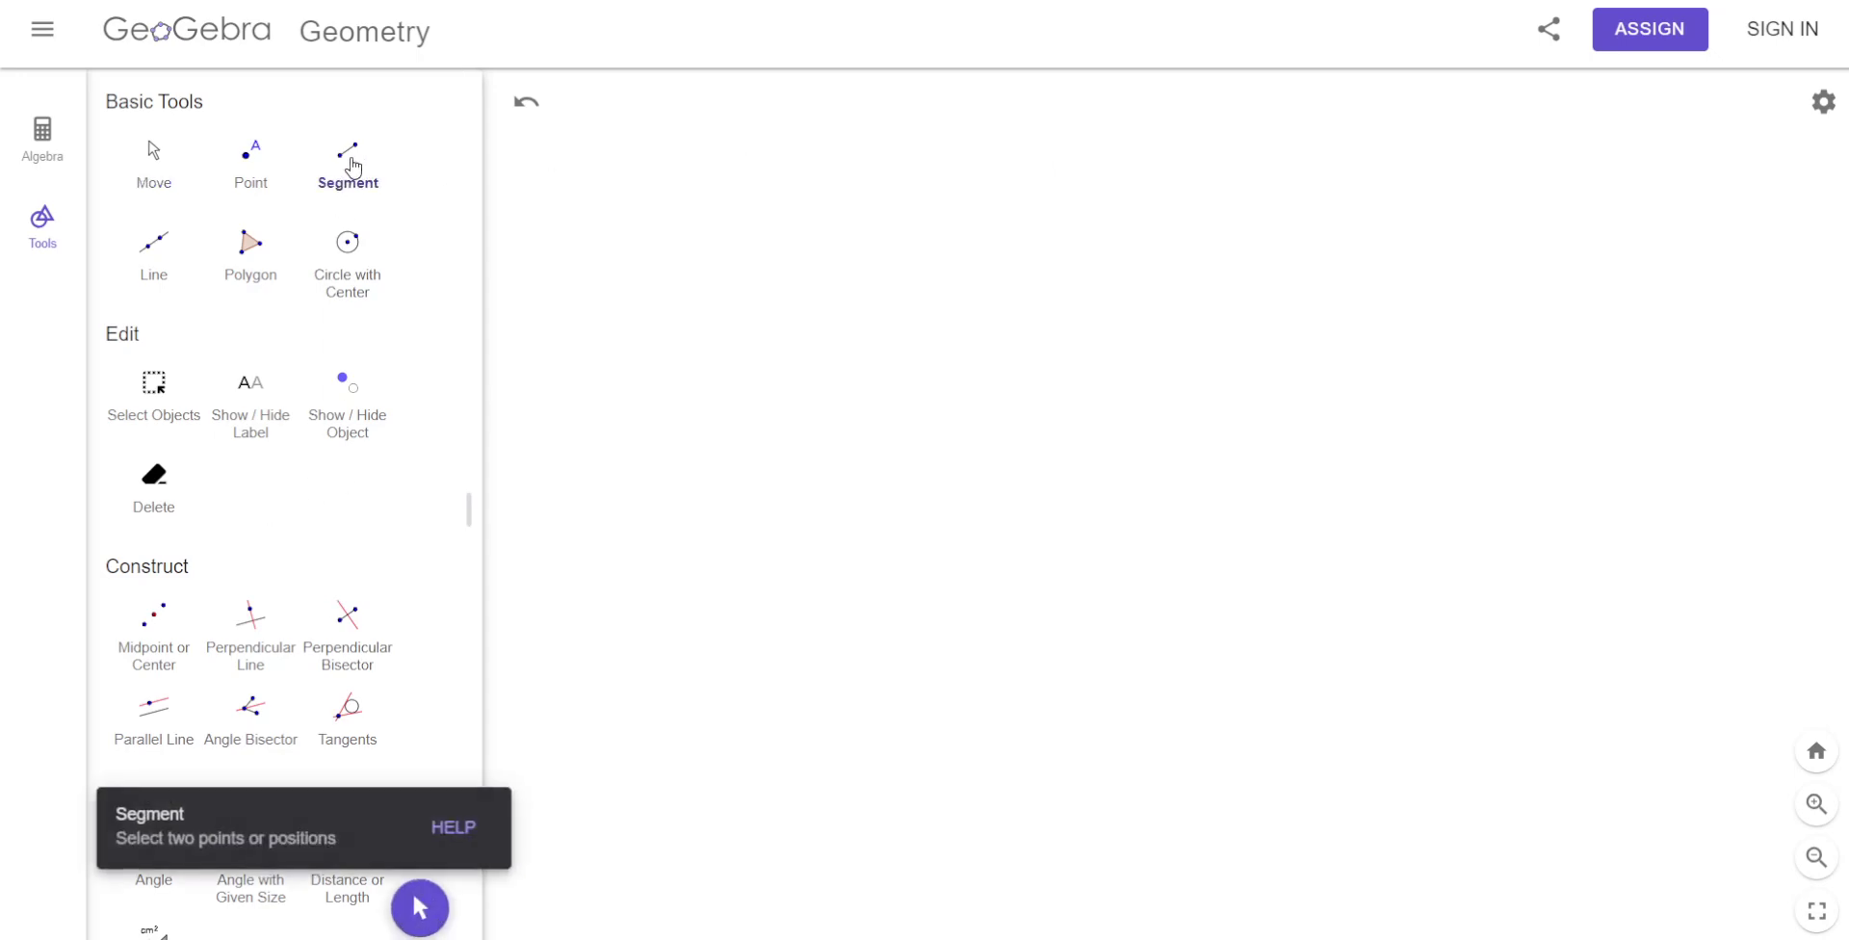
{"action": "left_click", "coordinate": [268, 243]}
{"action": "left_click", "coordinate": [776, 266]}
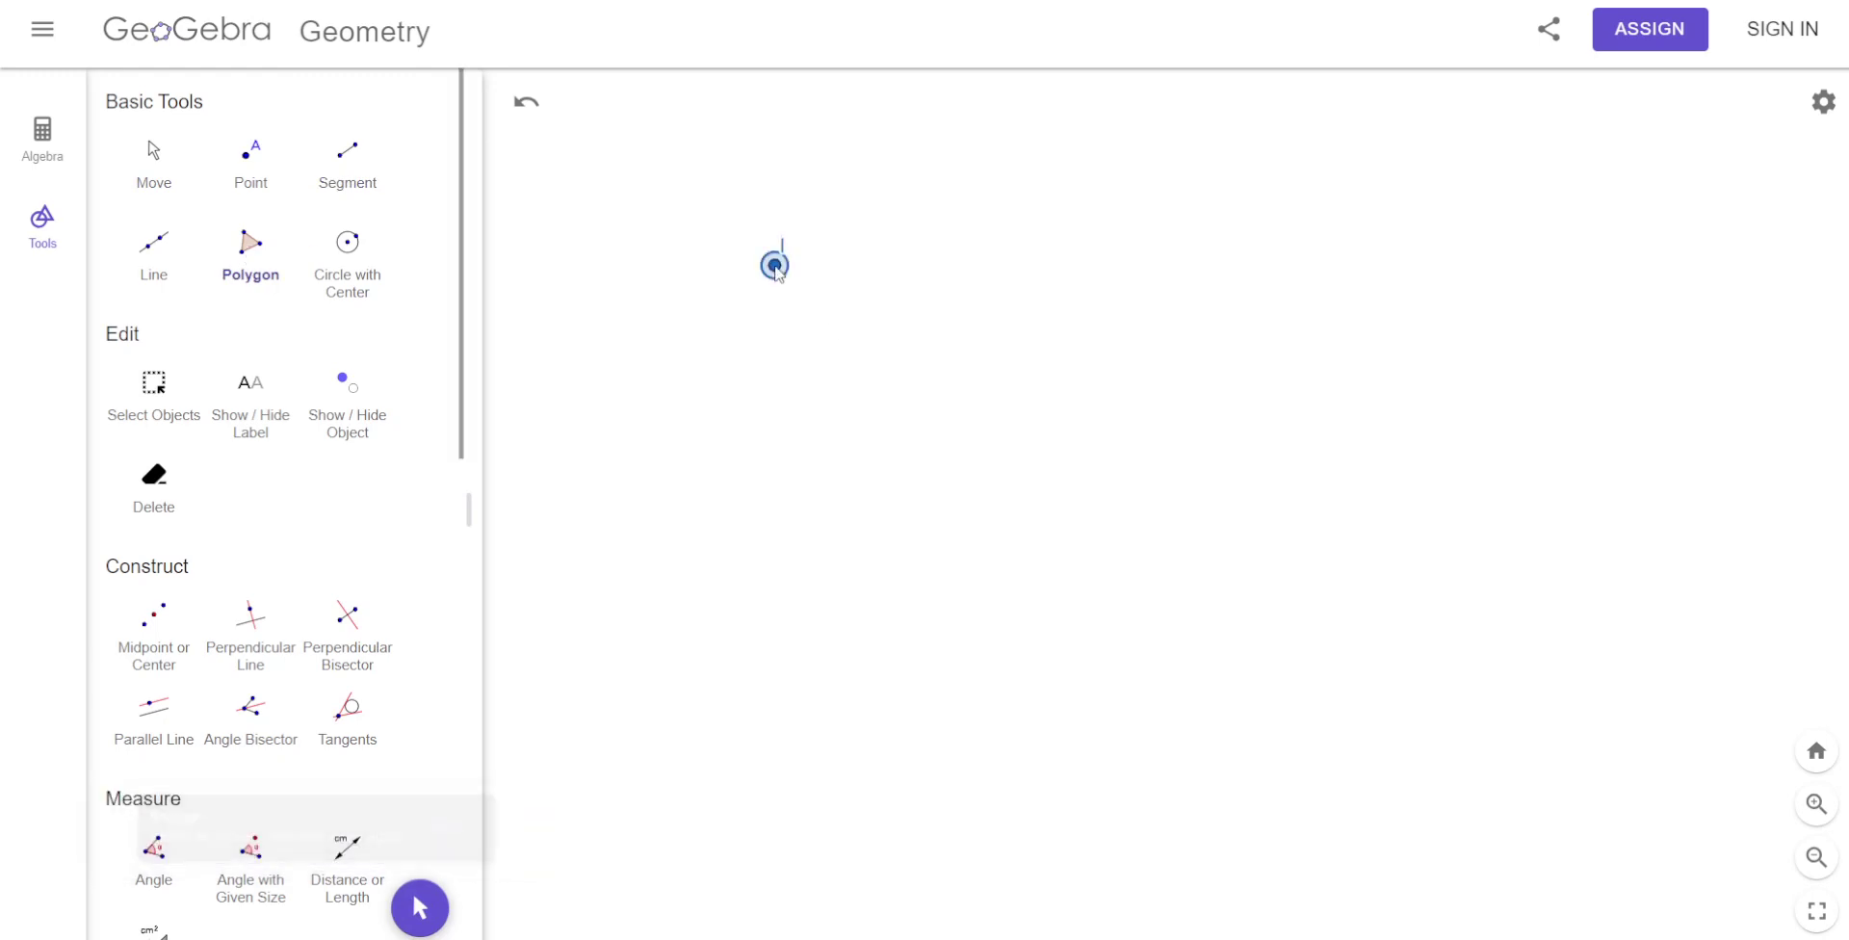
{"action": "left_click", "coordinate": [777, 657]}
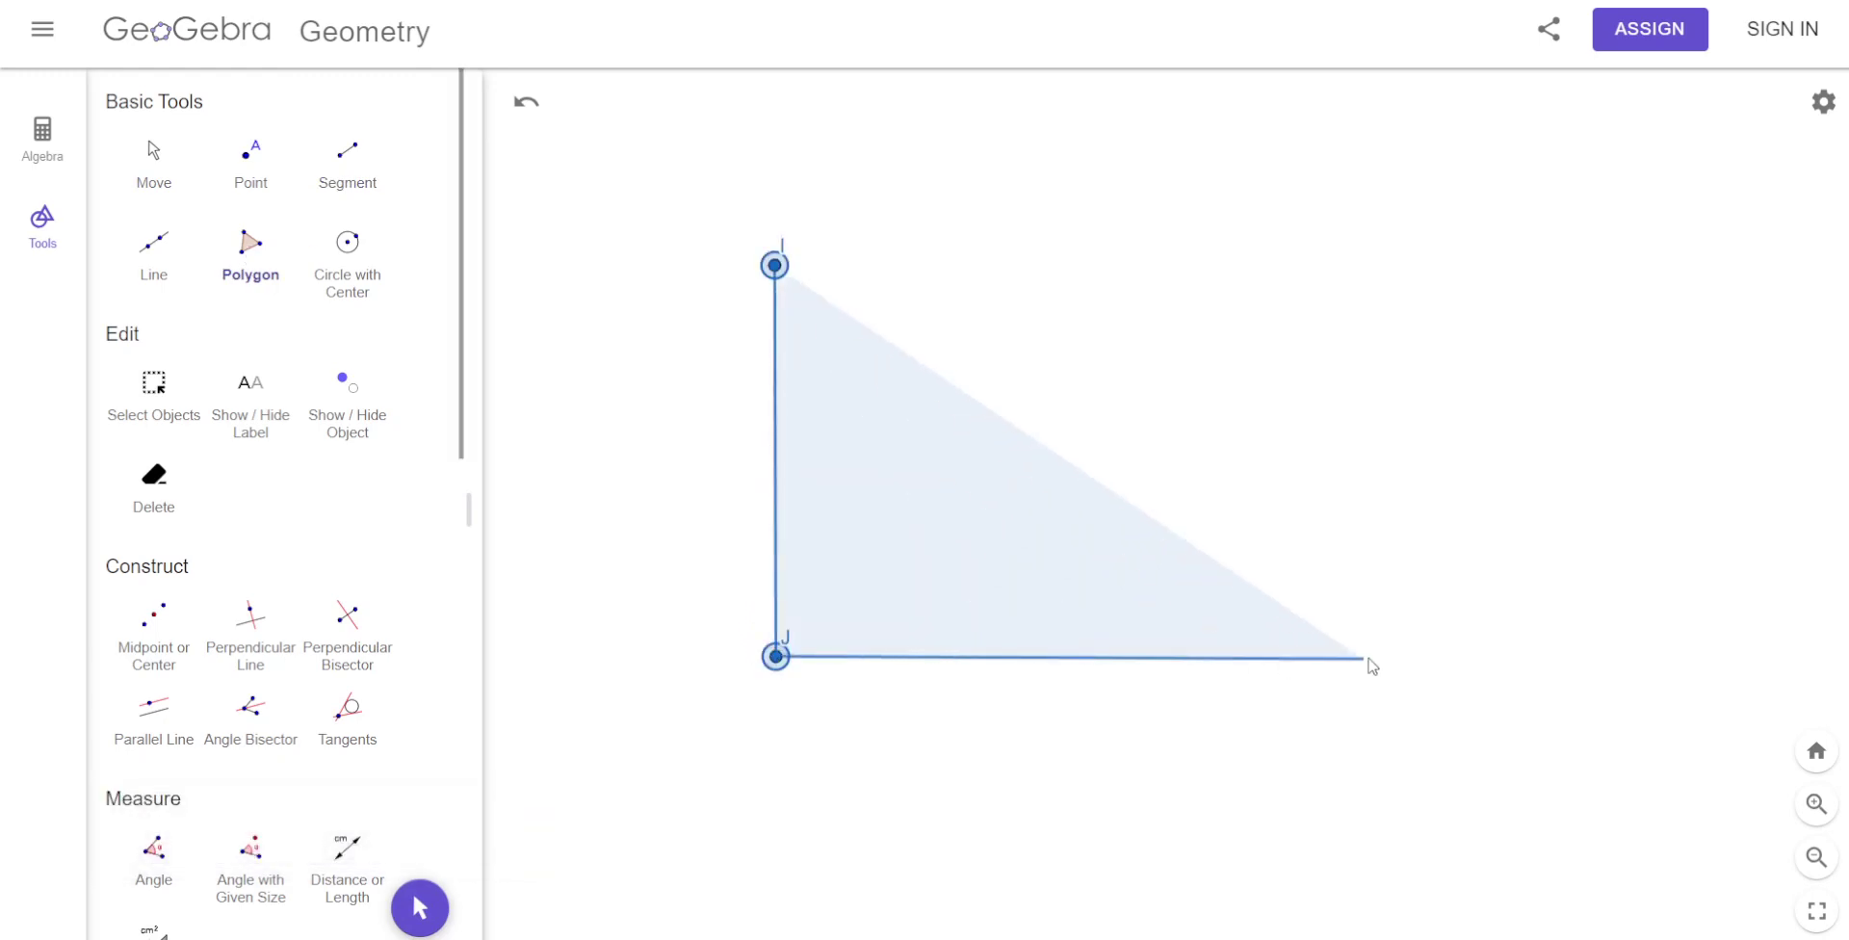
{"action": "left_click", "coordinate": [1494, 670]}
{"action": "left_click", "coordinate": [776, 266]}
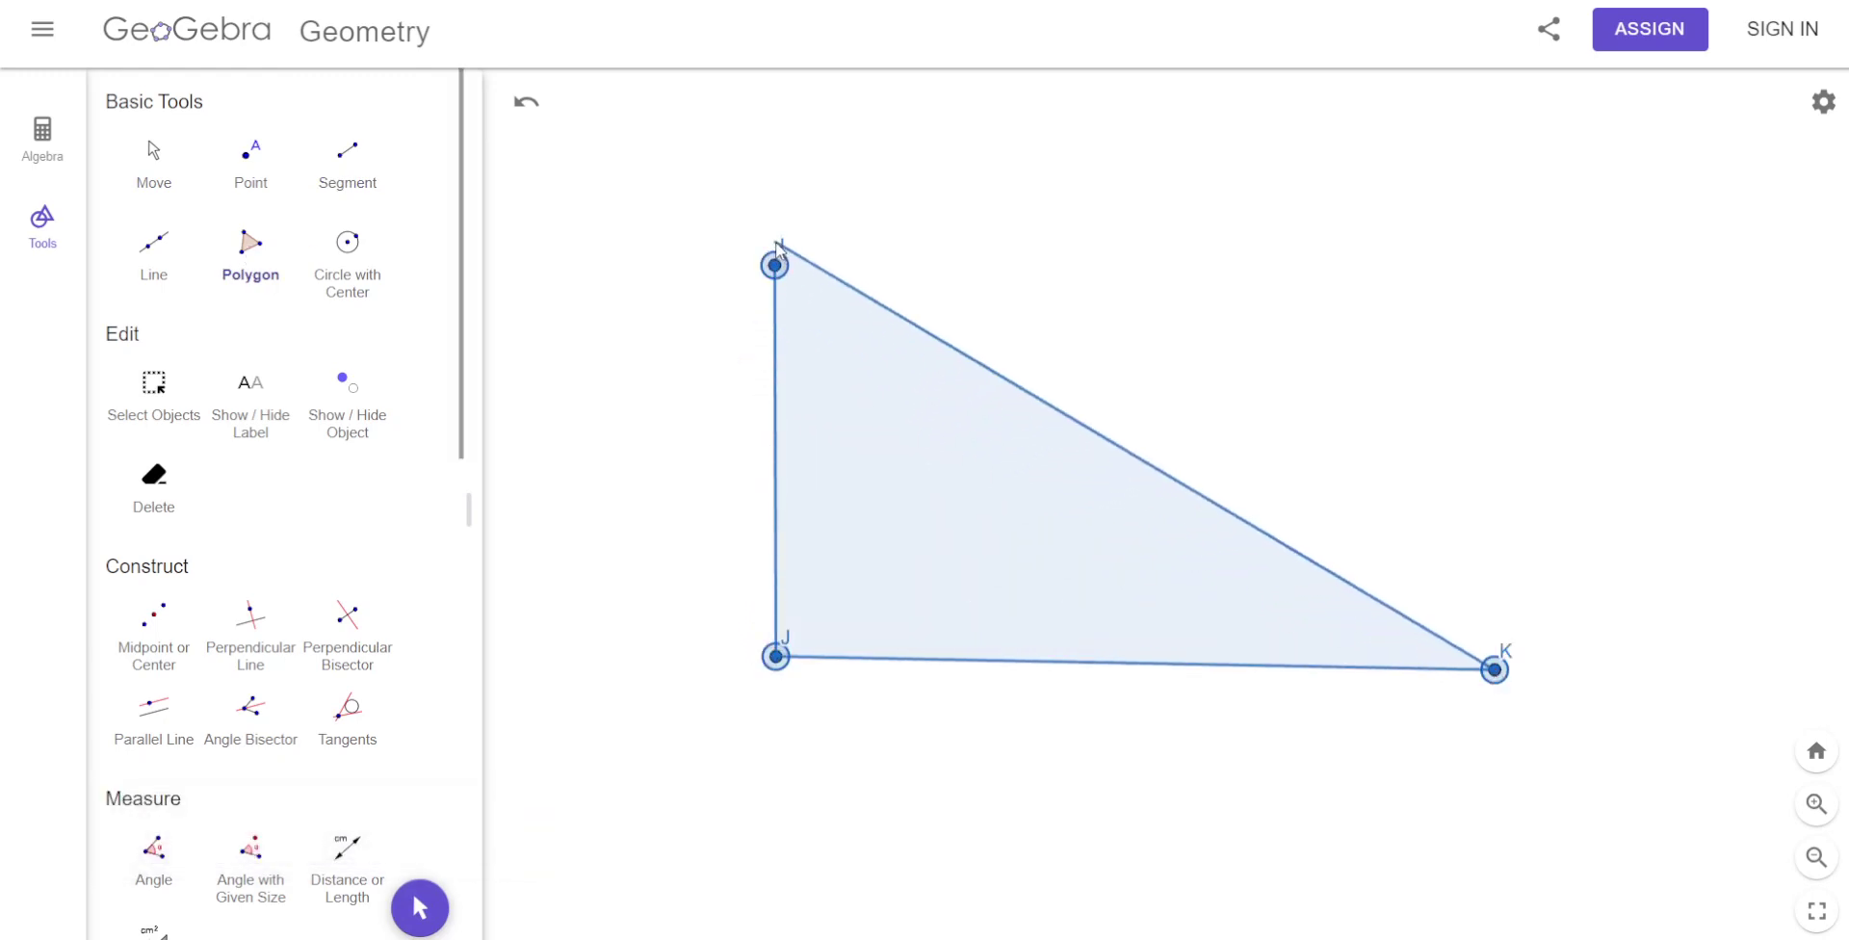
{"action": "left_click", "coordinate": [606, 638]}
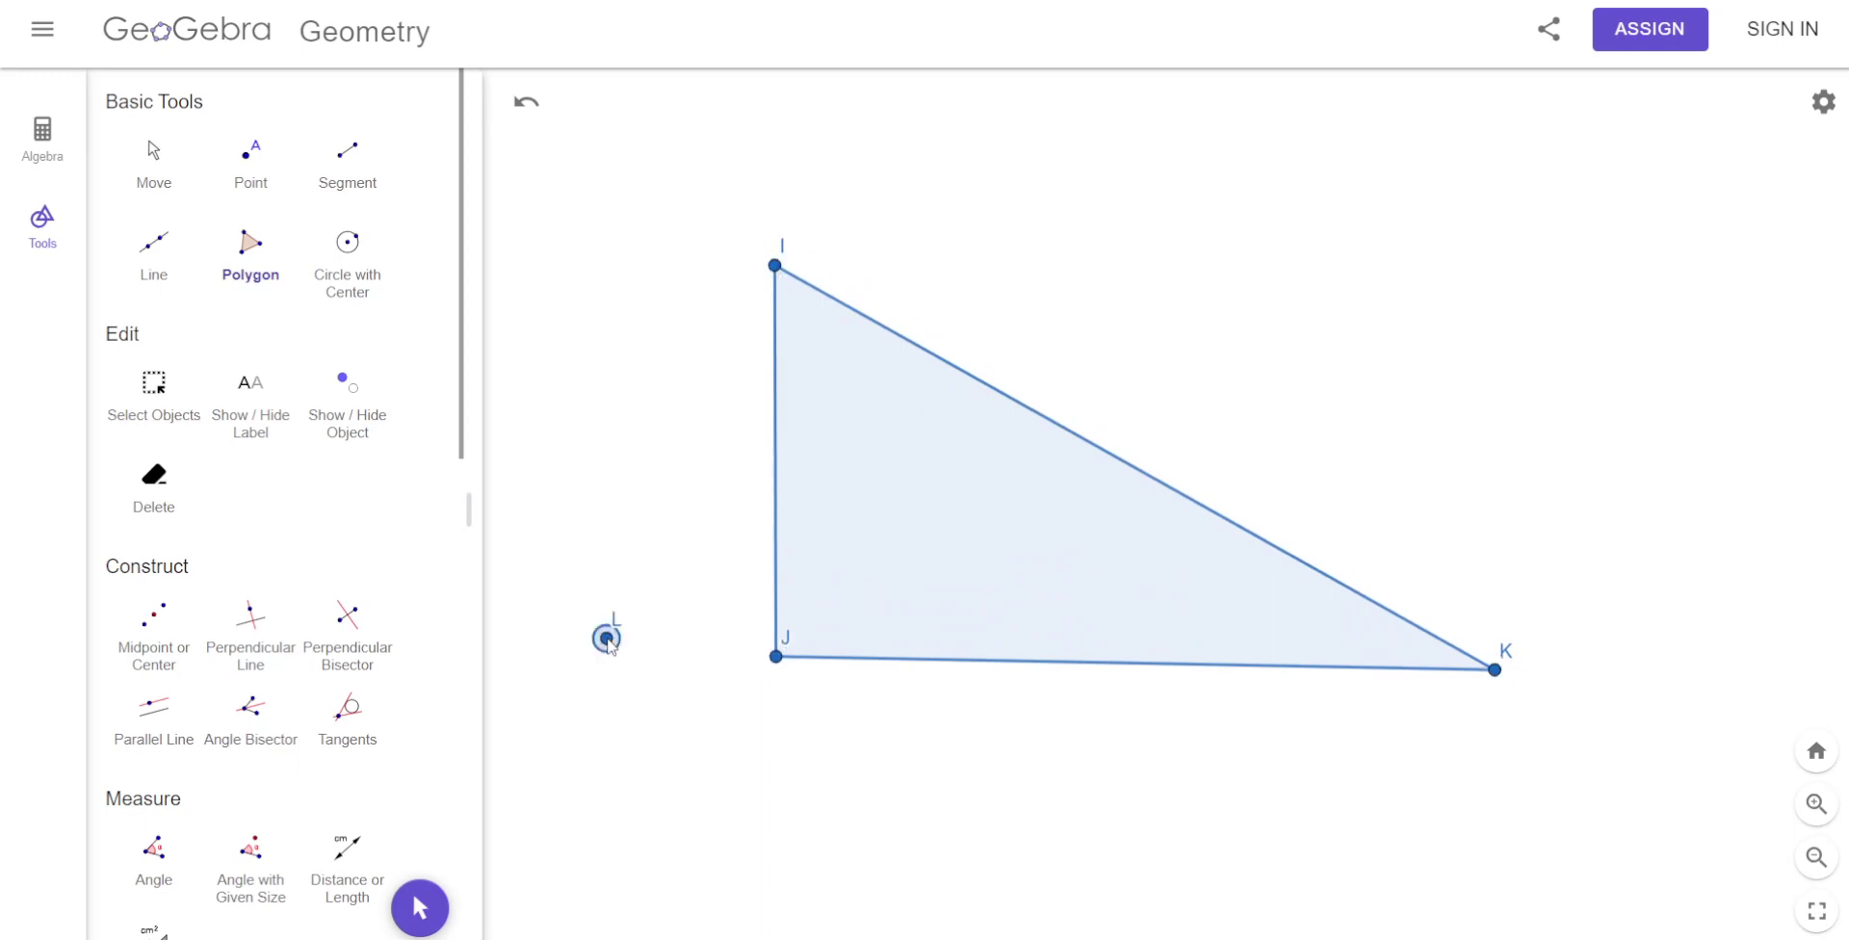
{"action": "key", "text": "Escape"}
{"action": "left_click", "coordinate": [153, 159]}
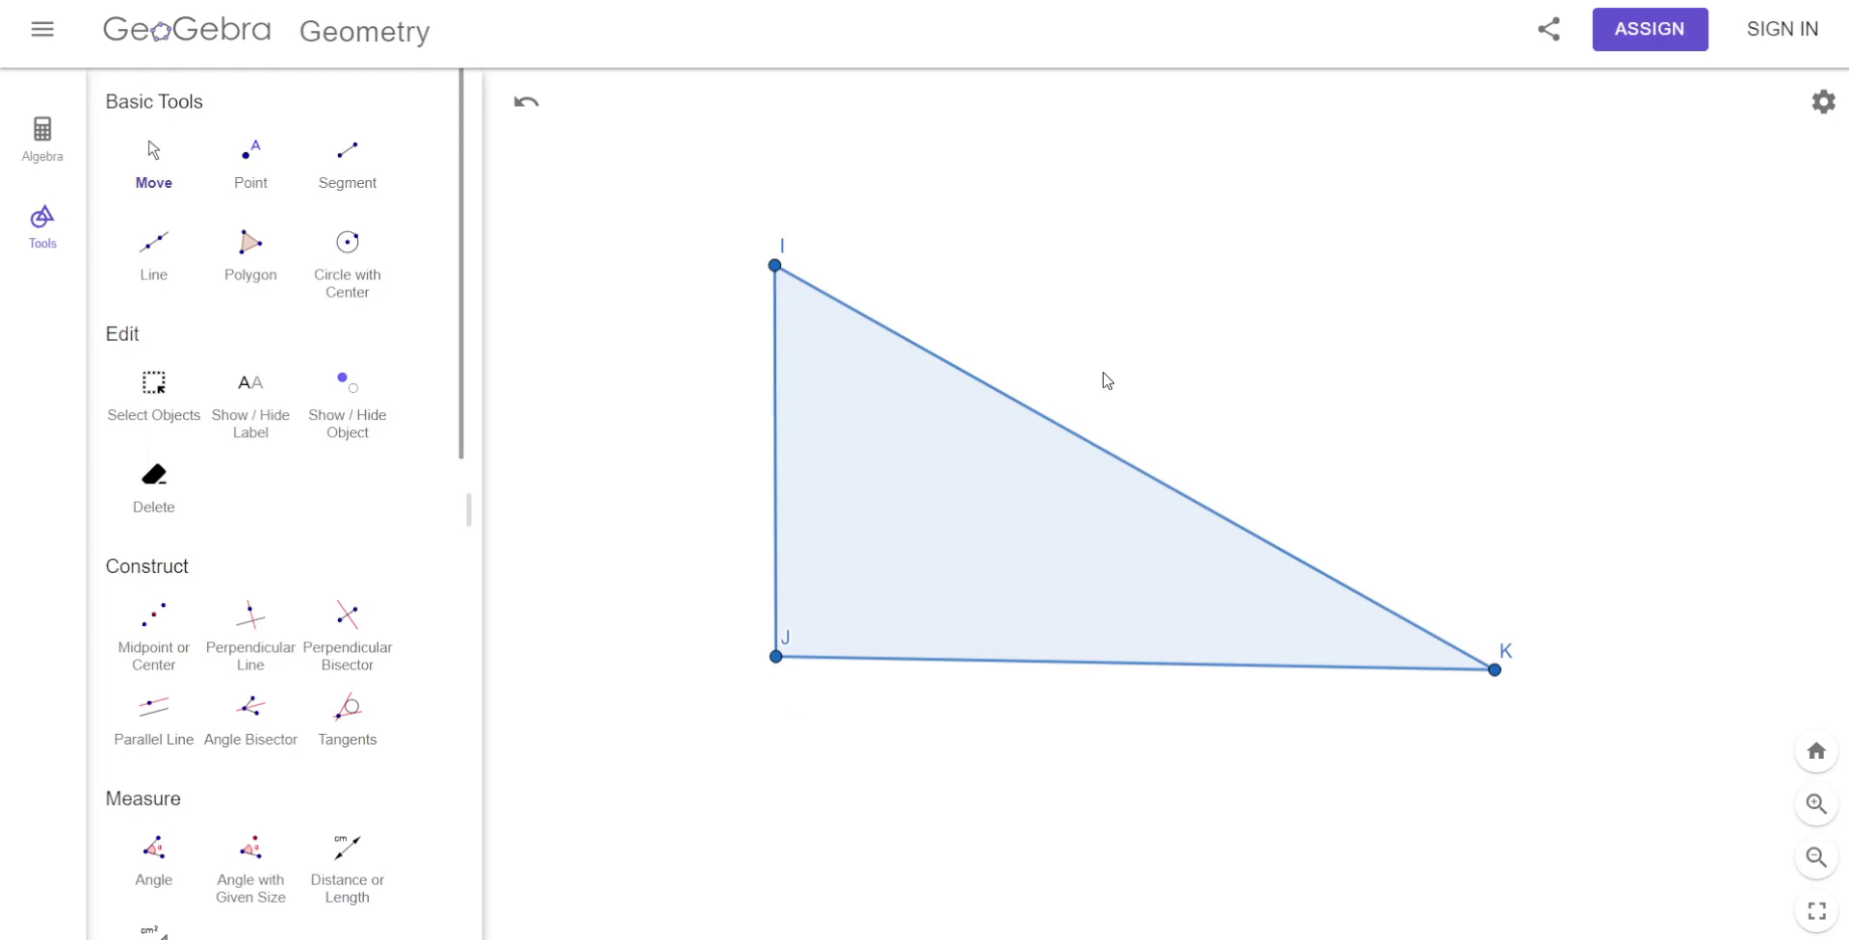
Compare the altitude's position in the acute, obtuse and right triangles.
{"action": "left_click_drag", "start_coordinate": [1116, 294], "coordinate": [1136, 834]}
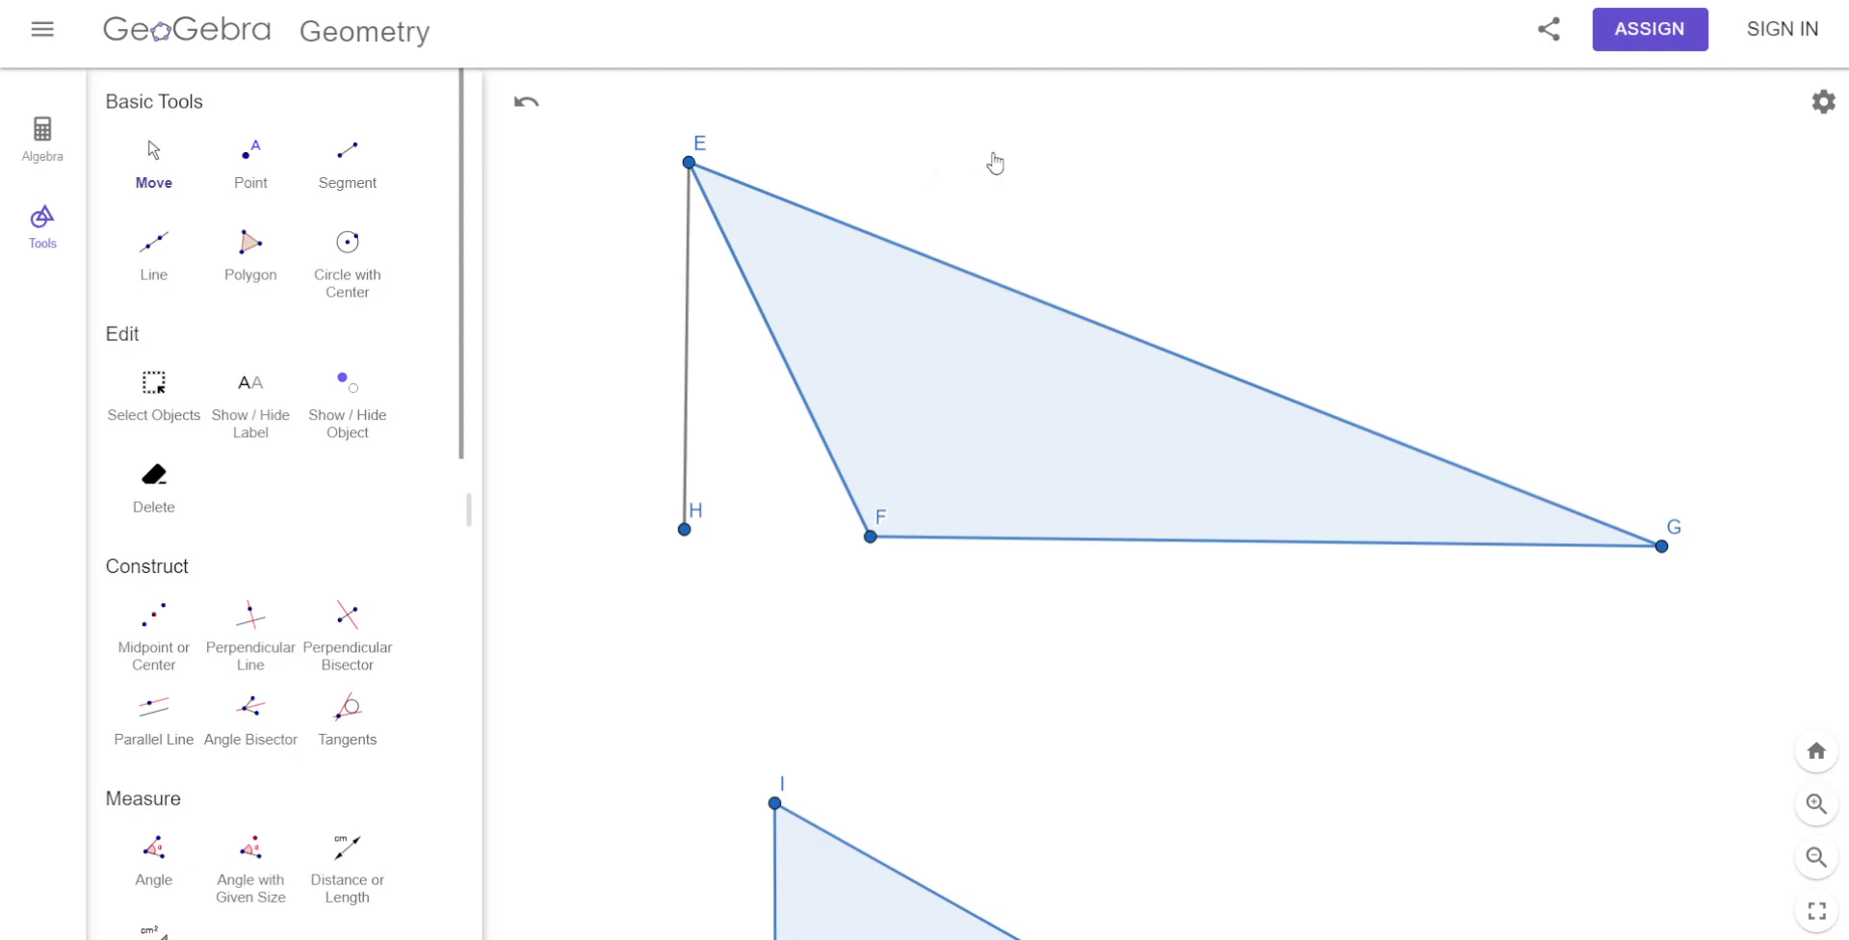
{"action": "left_click_drag", "start_coordinate": [991, 165], "coordinate": [1002, 739]}
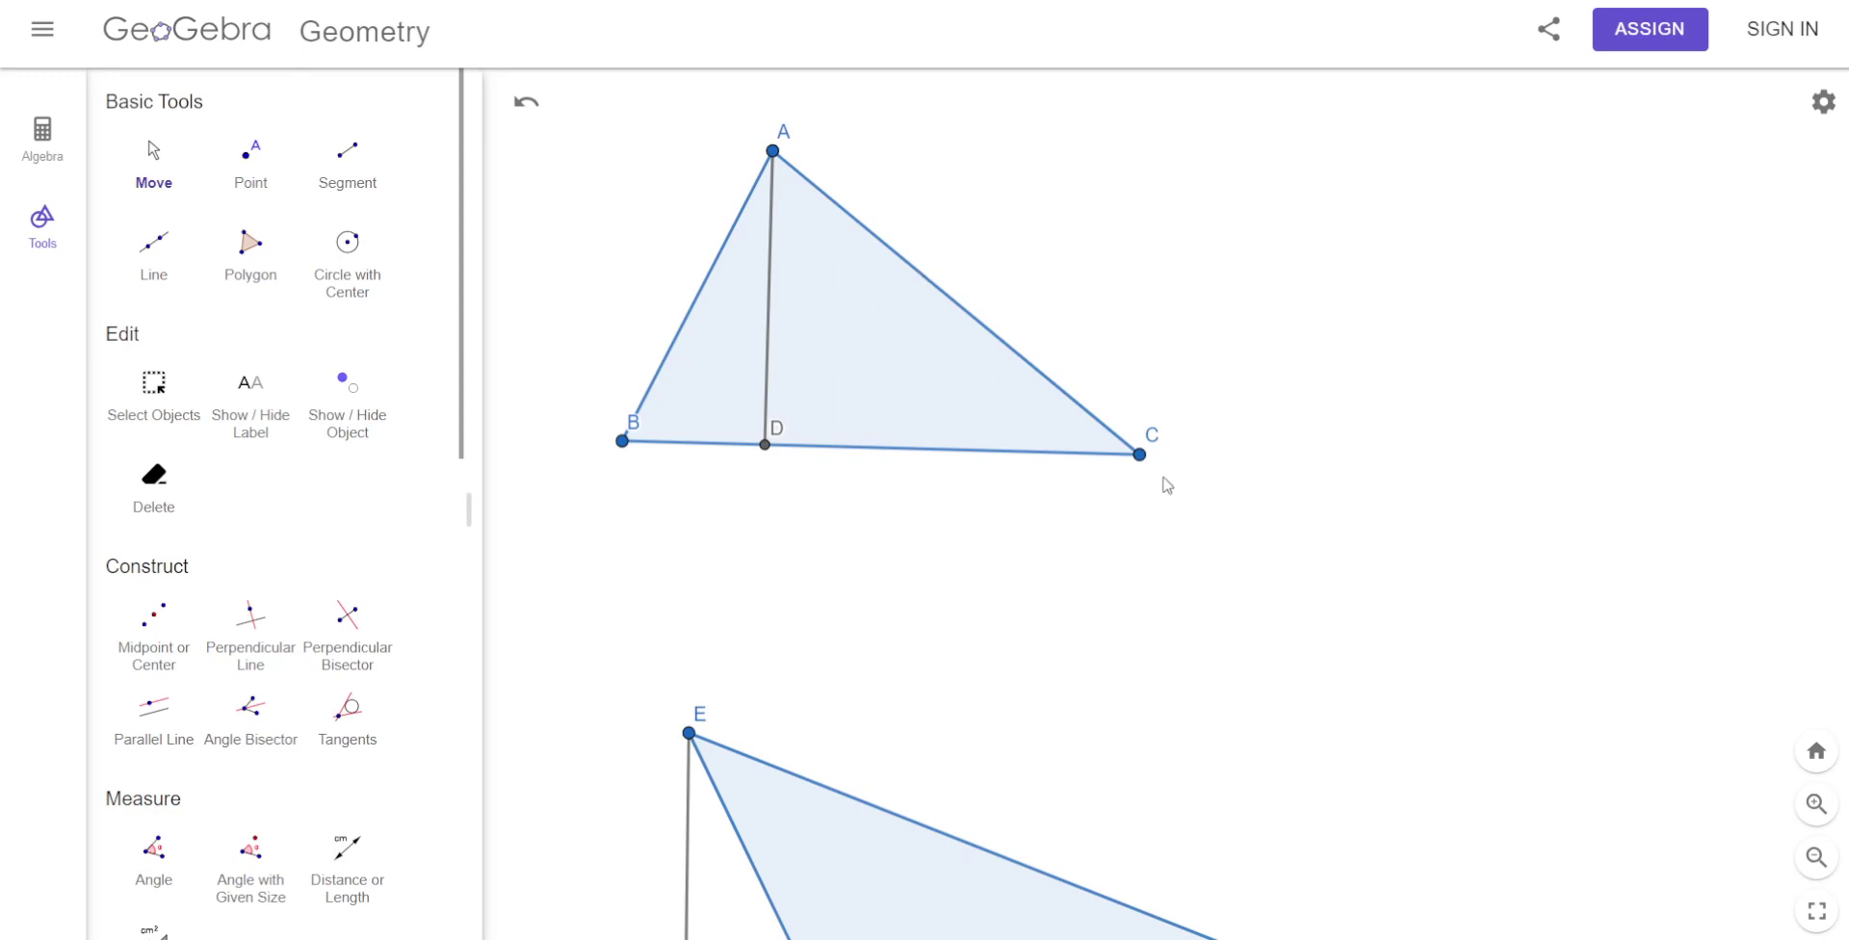
{"action": "left_click_drag", "start_coordinate": [1031, 574], "coordinate": [1024, 164]}
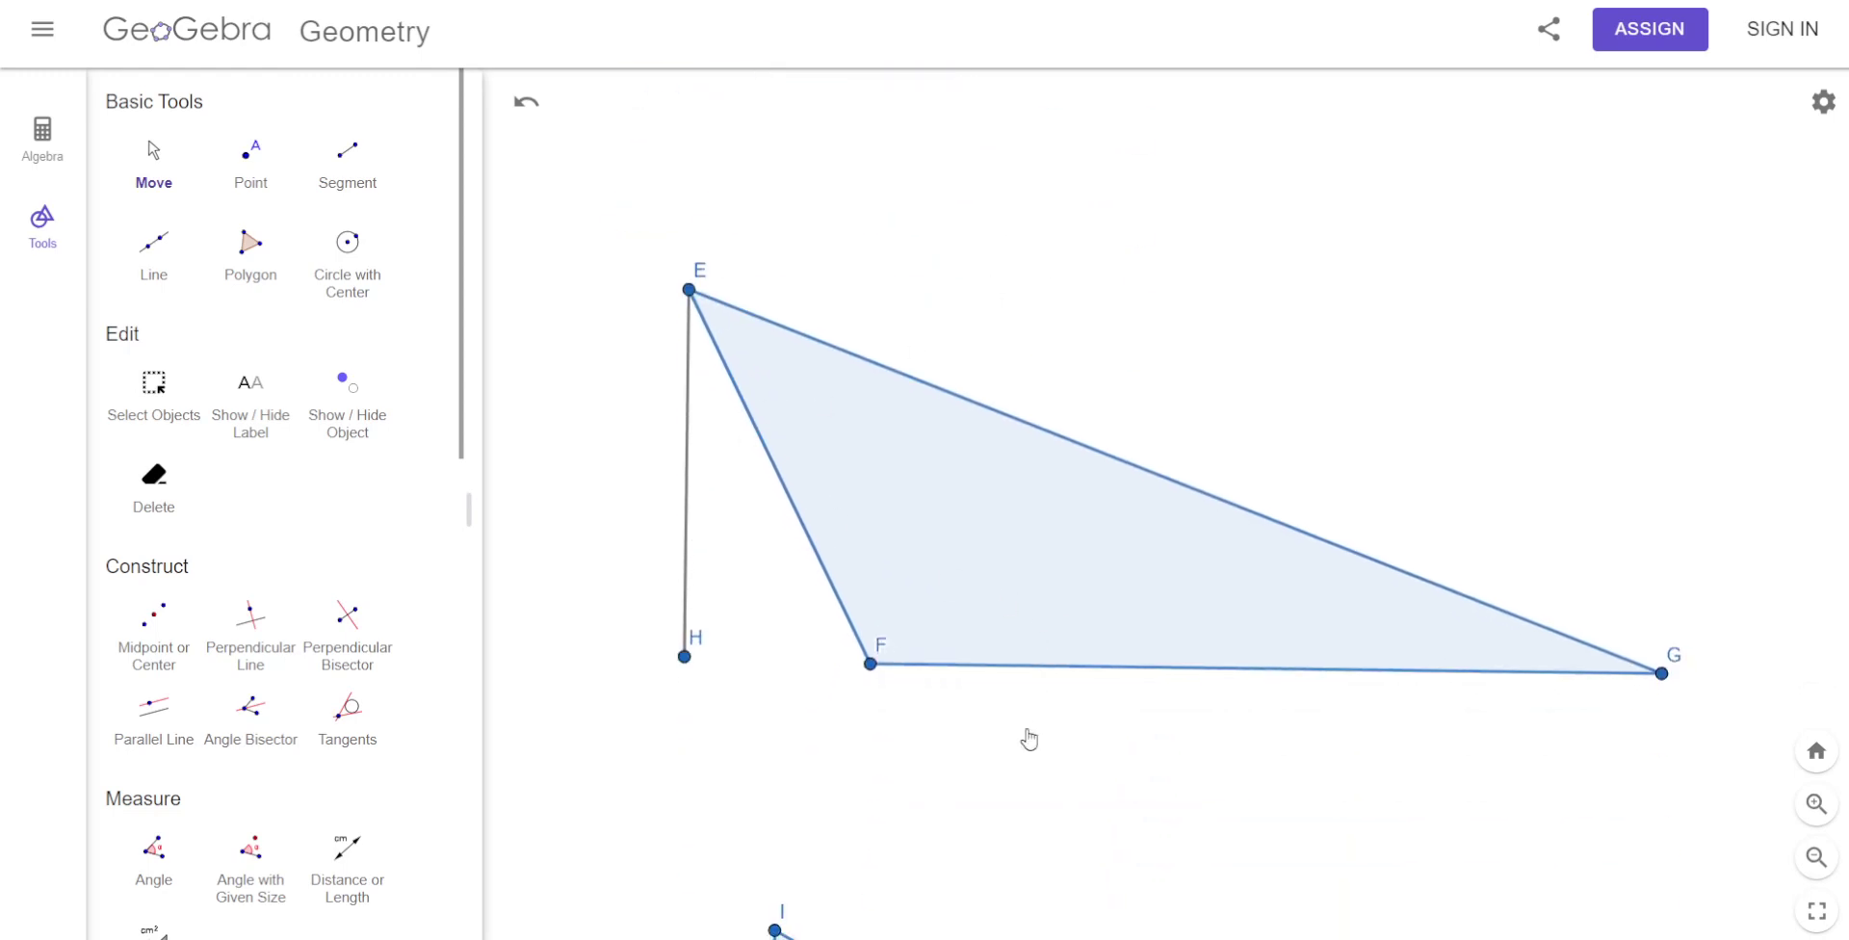
{"action": "left_click_drag", "start_coordinate": [1028, 738], "coordinate": [1034, 212]}
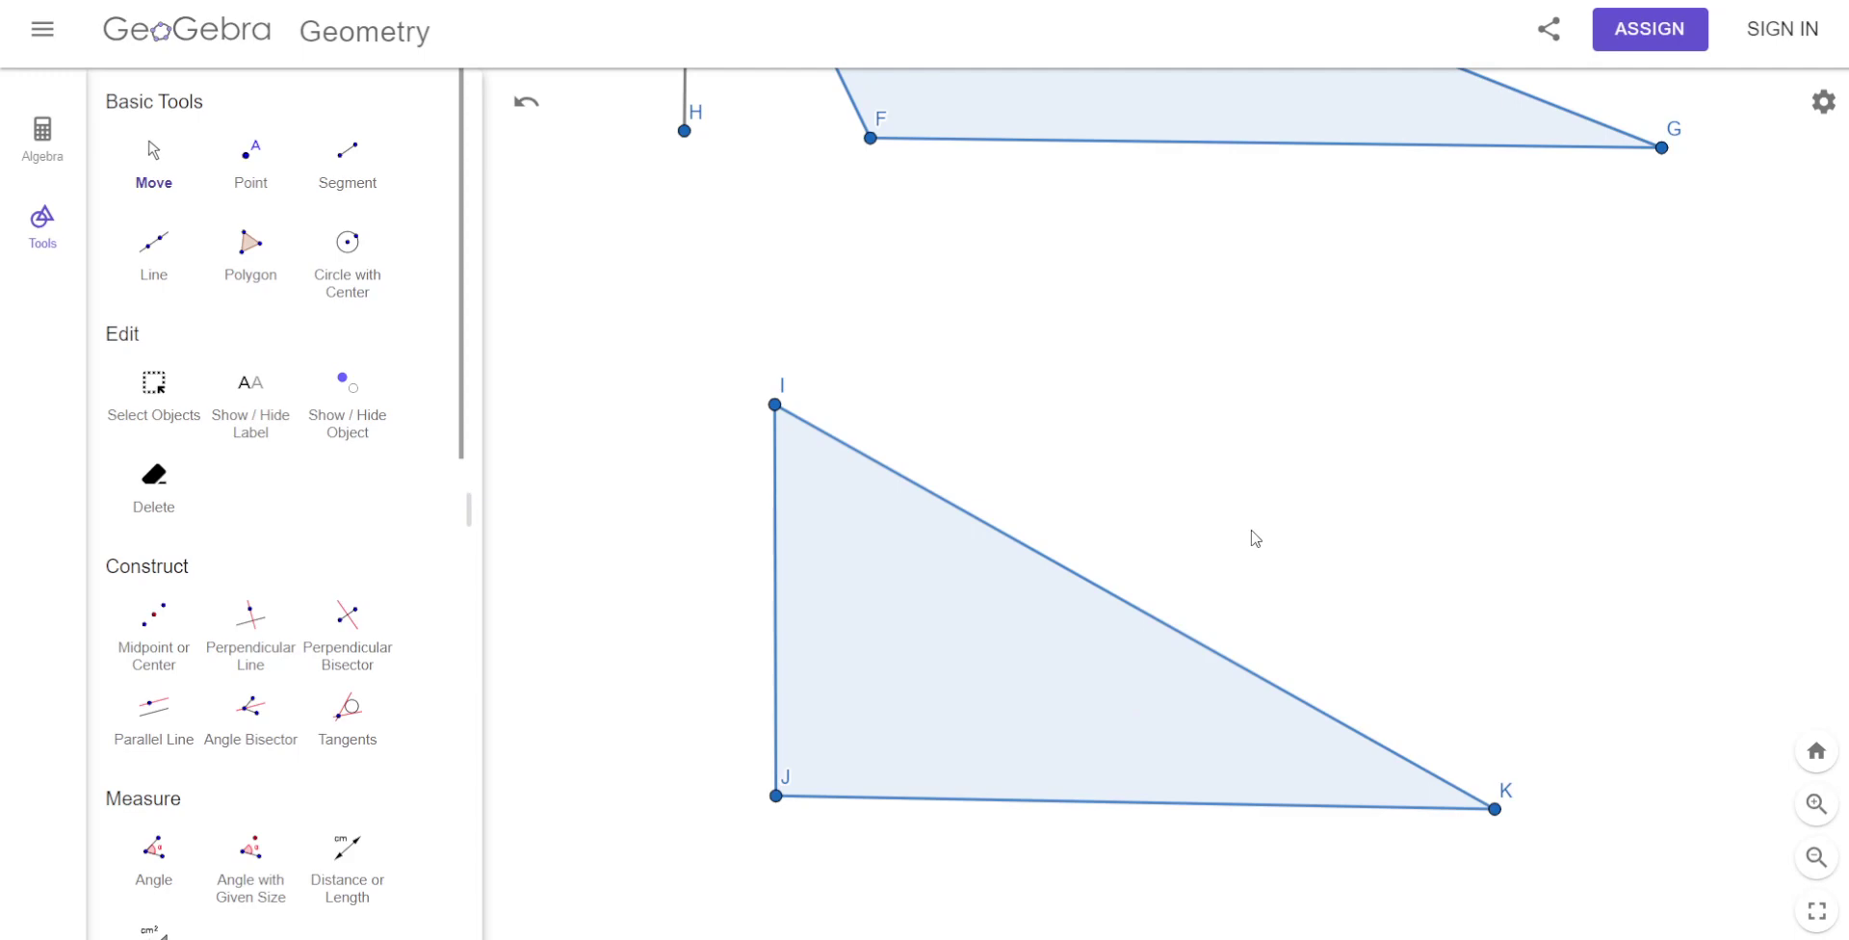
{"action": "left_click_drag", "start_coordinate": [1181, 429], "coordinate": [1206, 898]}
{"action": "left_click_drag", "start_coordinate": [1156, 313], "coordinate": [1107, 760]}
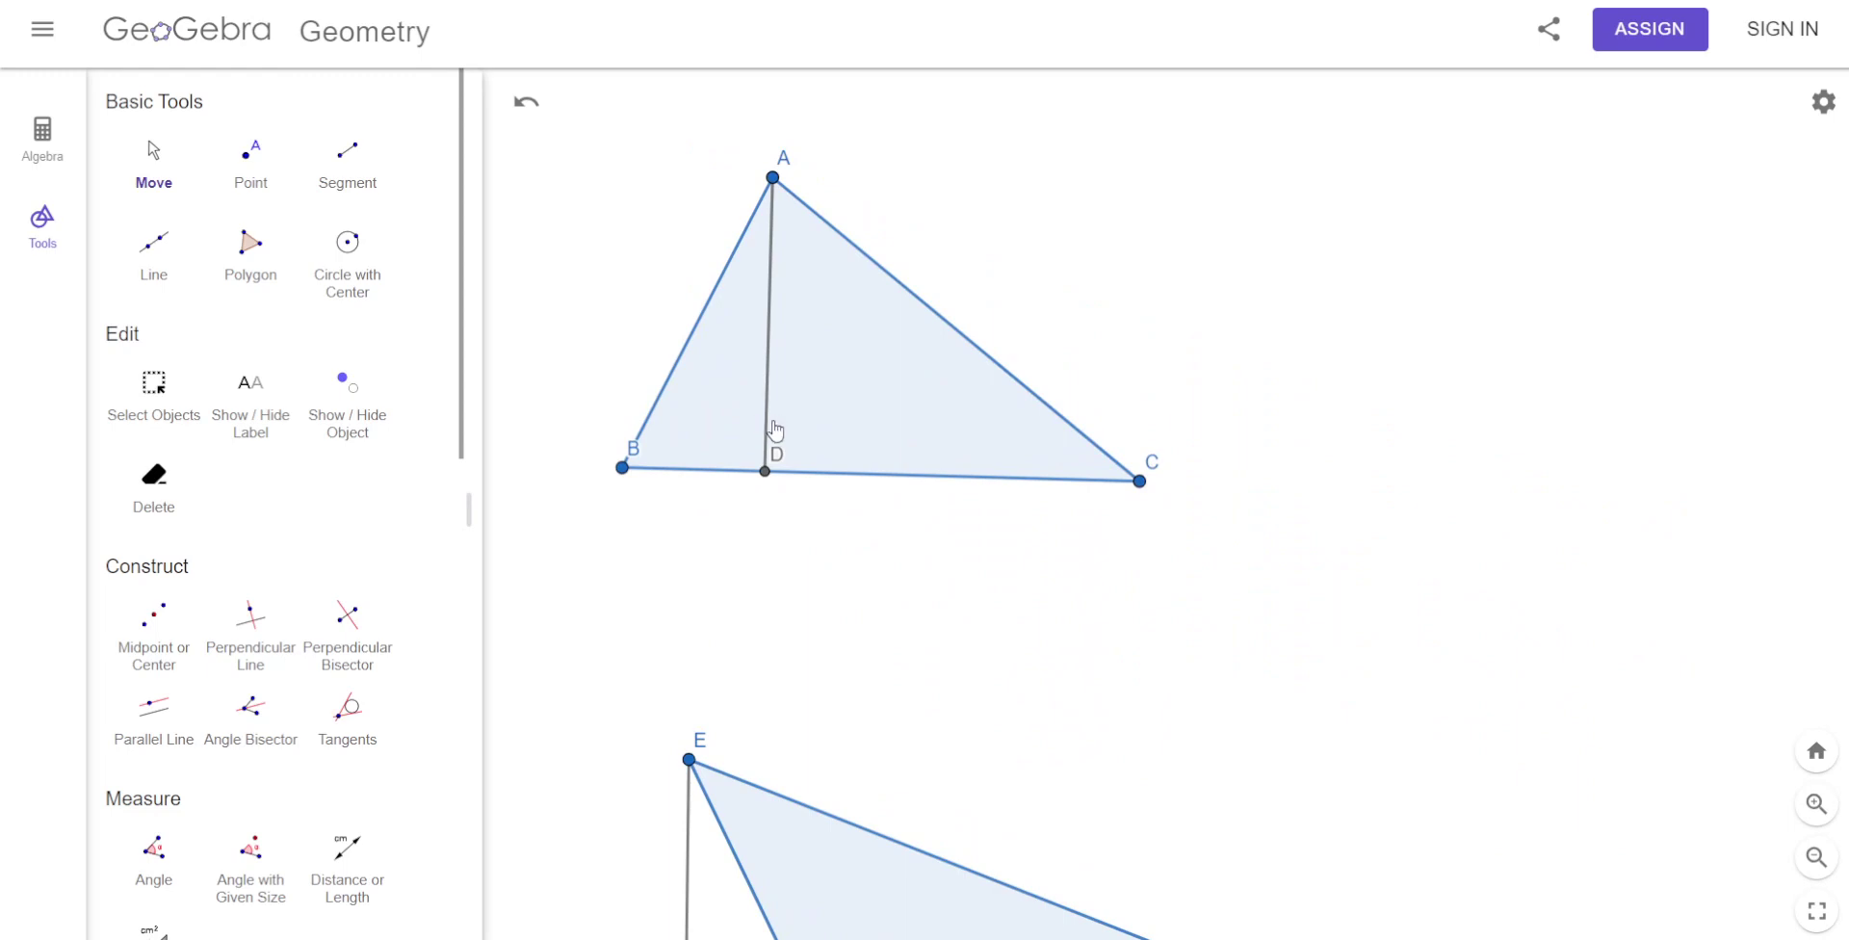
{"action": "left_click_drag", "start_coordinate": [1273, 762], "coordinate": [1299, 228]}
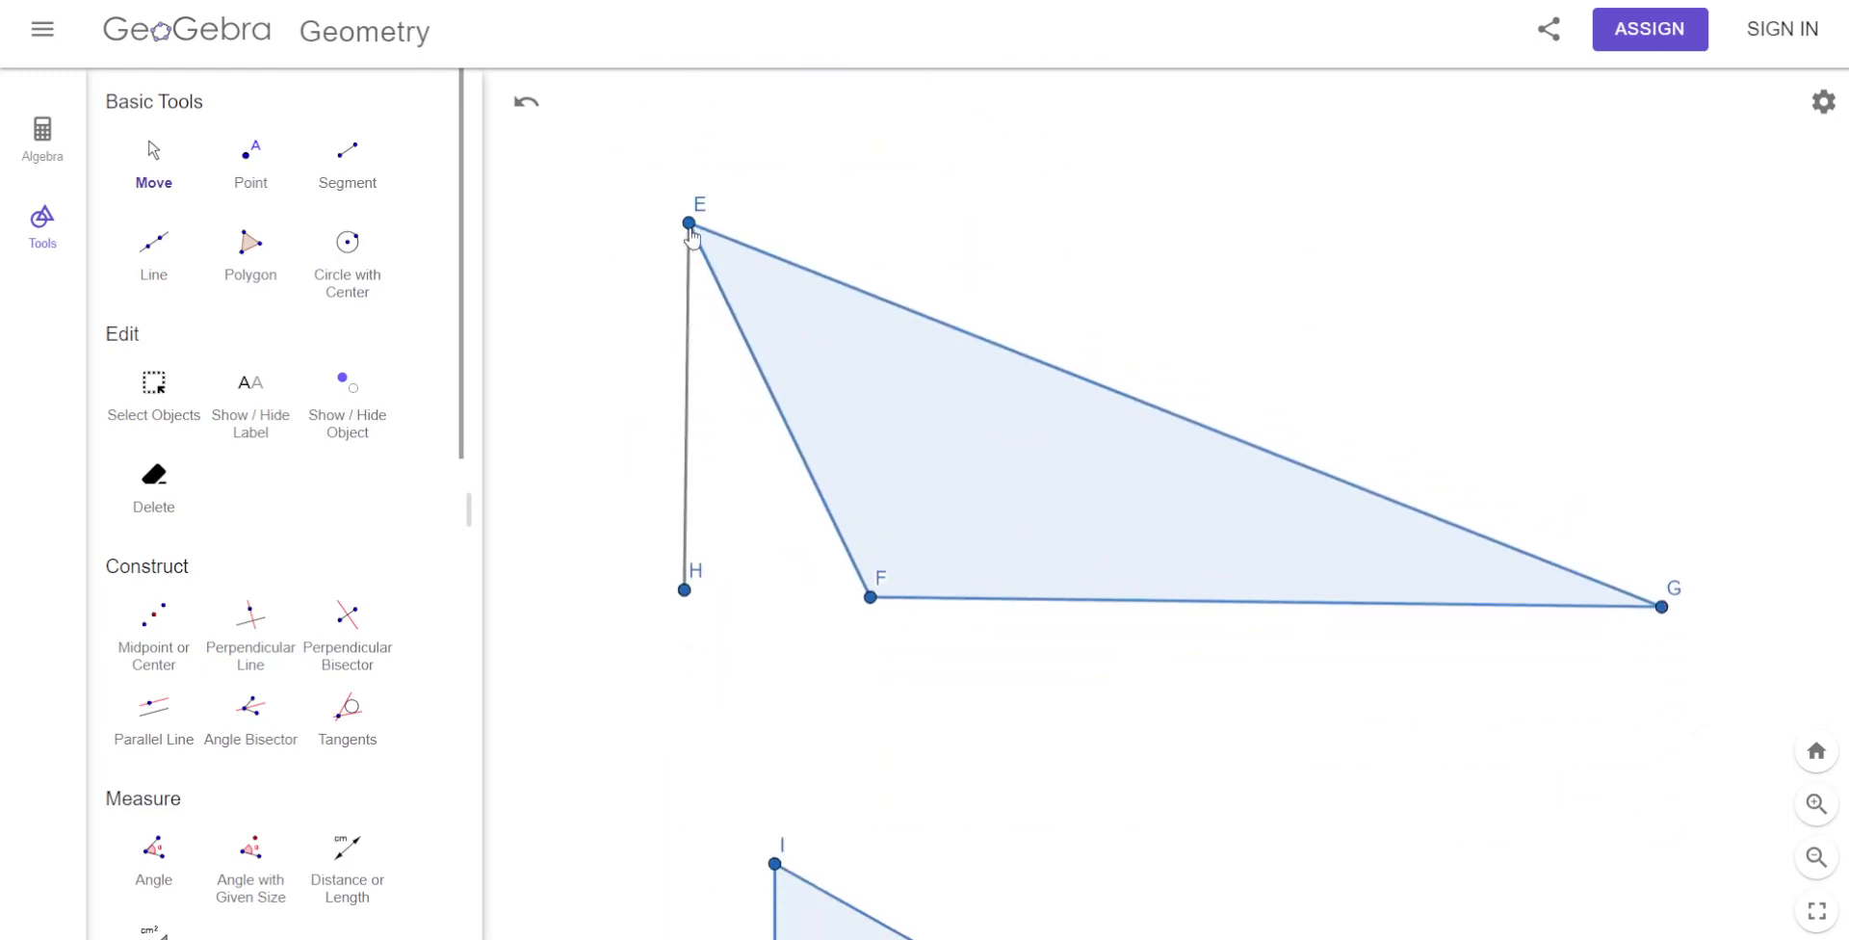
{"action": "left_click_drag", "start_coordinate": [1117, 917], "coordinate": [1136, 384]}
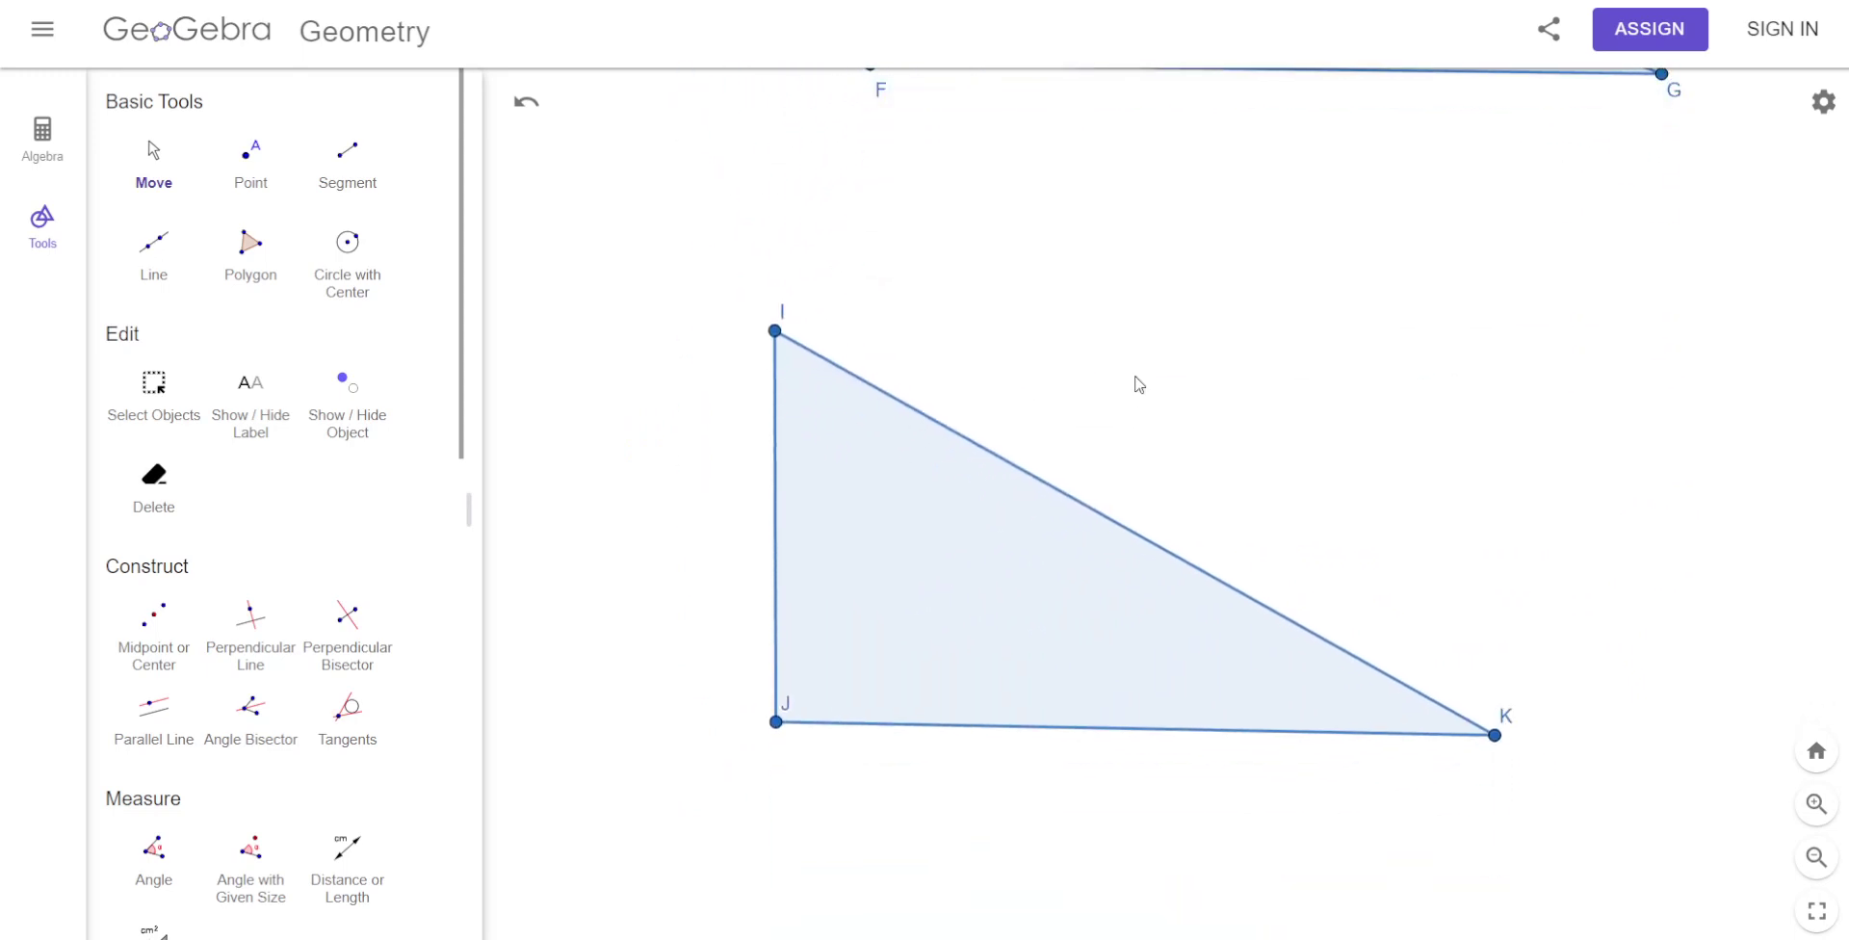